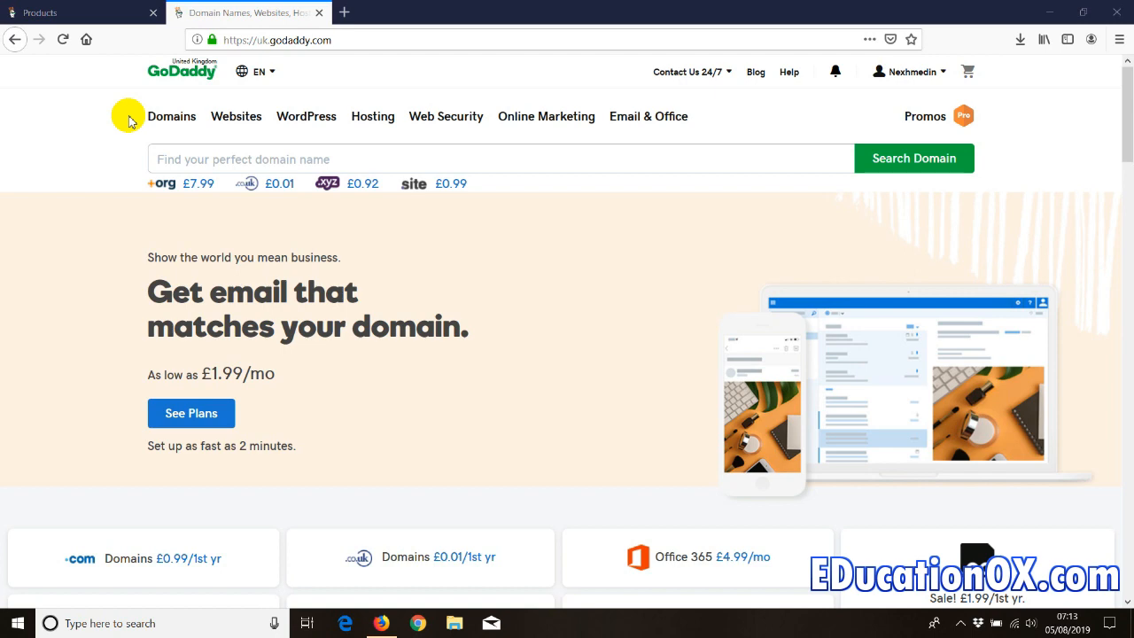
- Close the 'Domain Names, Websites, Hosting' tab to get back to My Products
{"action": "left_click", "coordinate": [319, 12]}
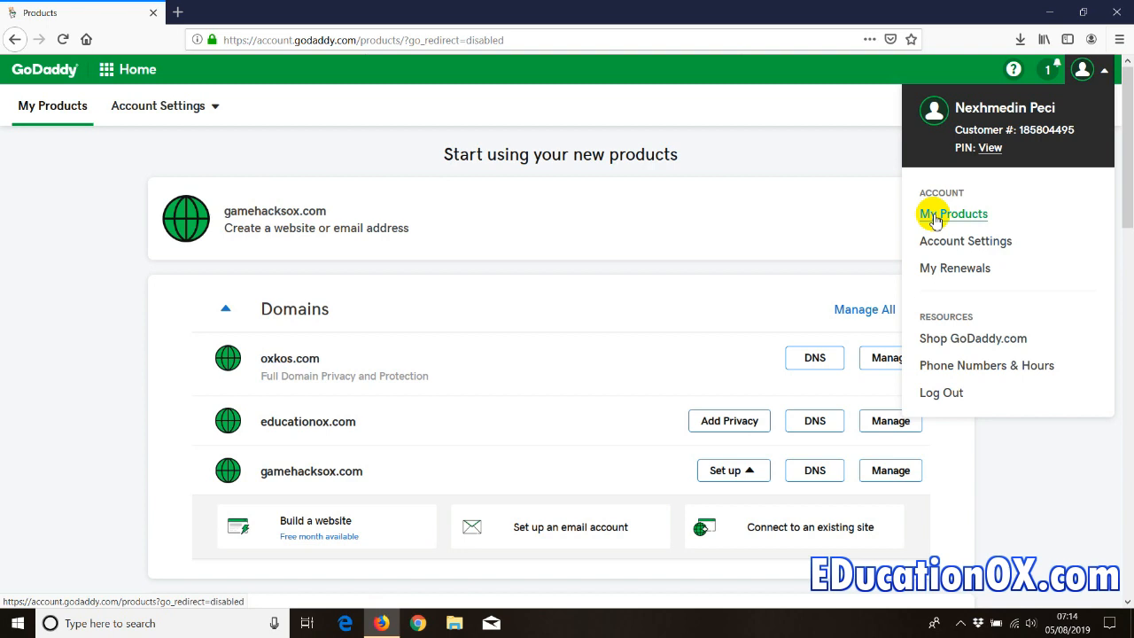
{"action": "left_click", "coordinate": [144, 395]}
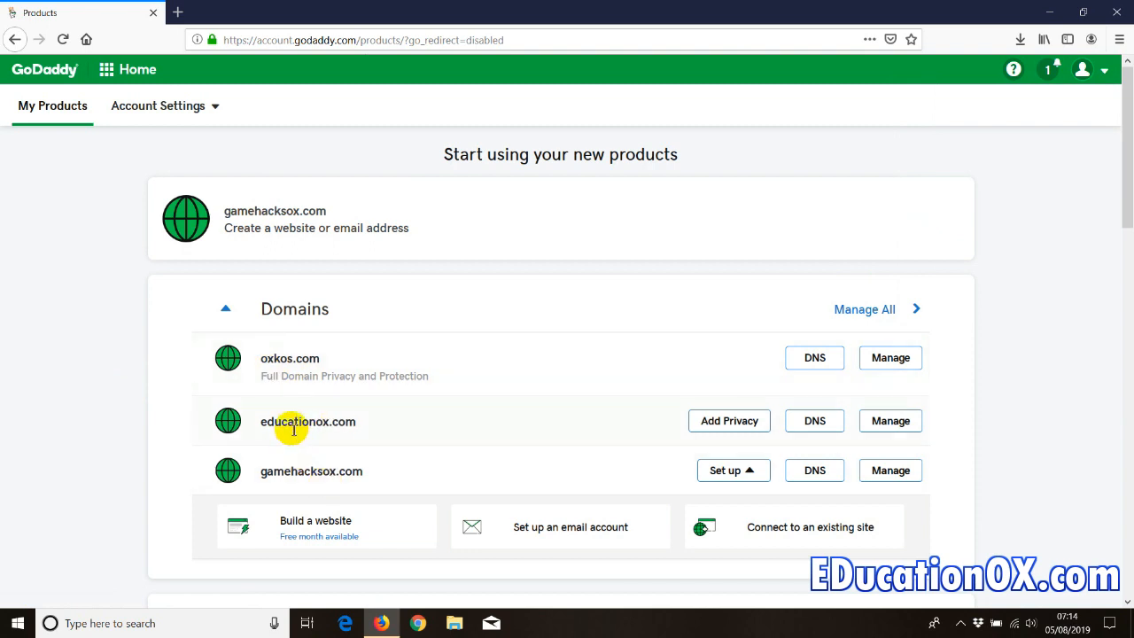
{"action": "left_click", "coordinate": [361, 426]}
{"action": "left_click_drag", "start_coordinate": [362, 427], "coordinate": [264, 359]}
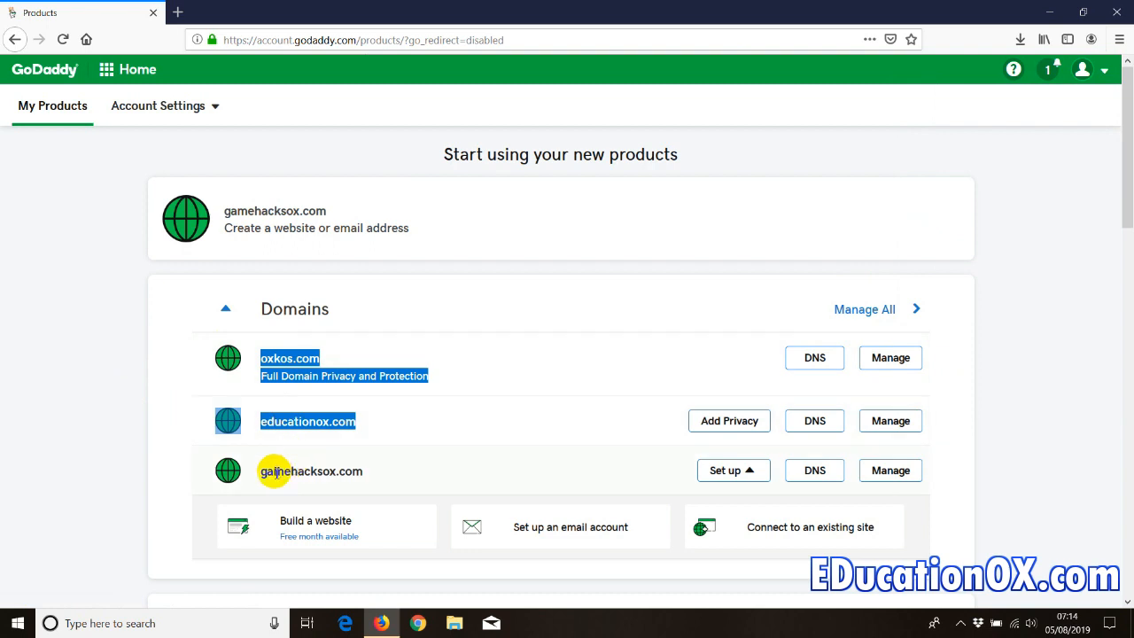
{"action": "left_click_drag", "start_coordinate": [363, 472], "coordinate": [263, 470]}
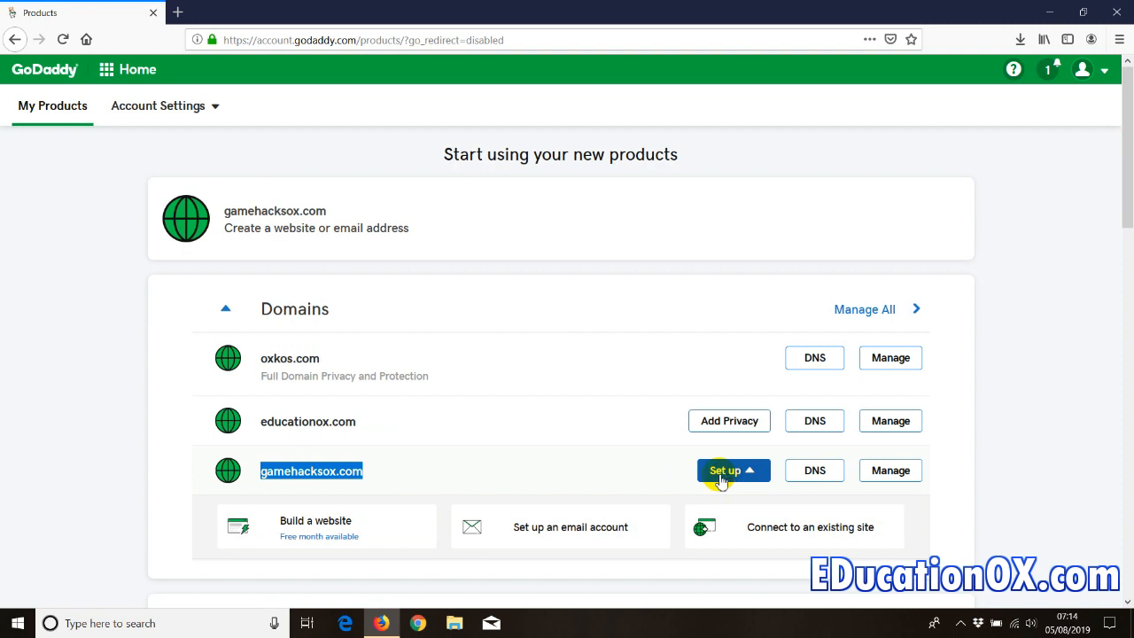
{"action": "left_click", "coordinate": [1082, 71]}
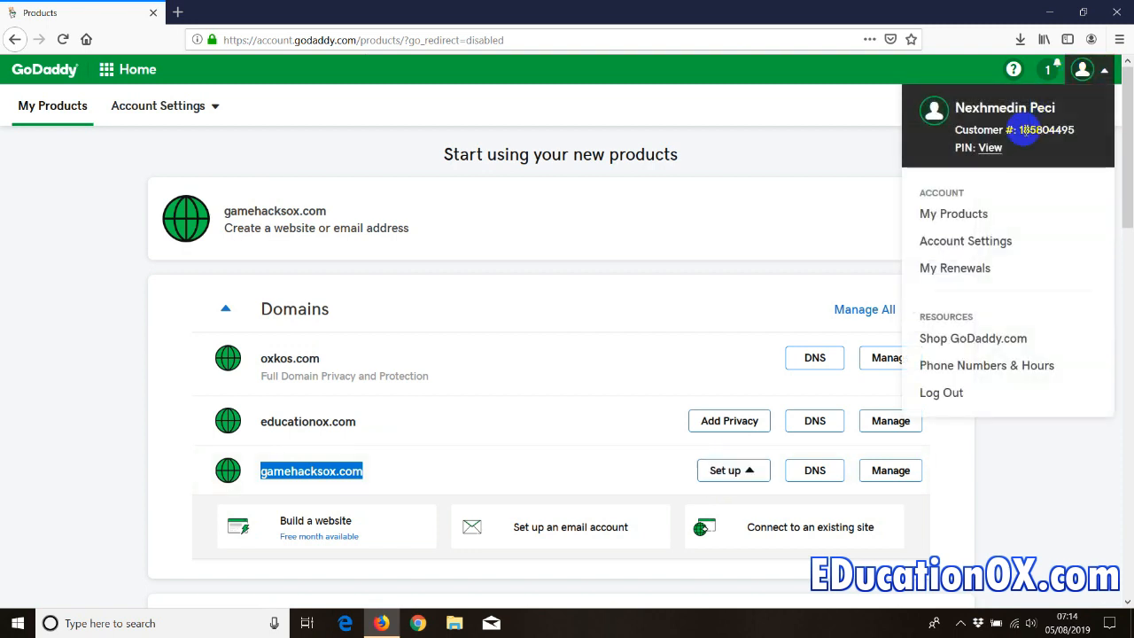
{"action": "left_click", "coordinate": [150, 284]}
{"action": "scroll", "coordinate": [101, 281], "scroll_direction": "down", "scroll_amount": 4}
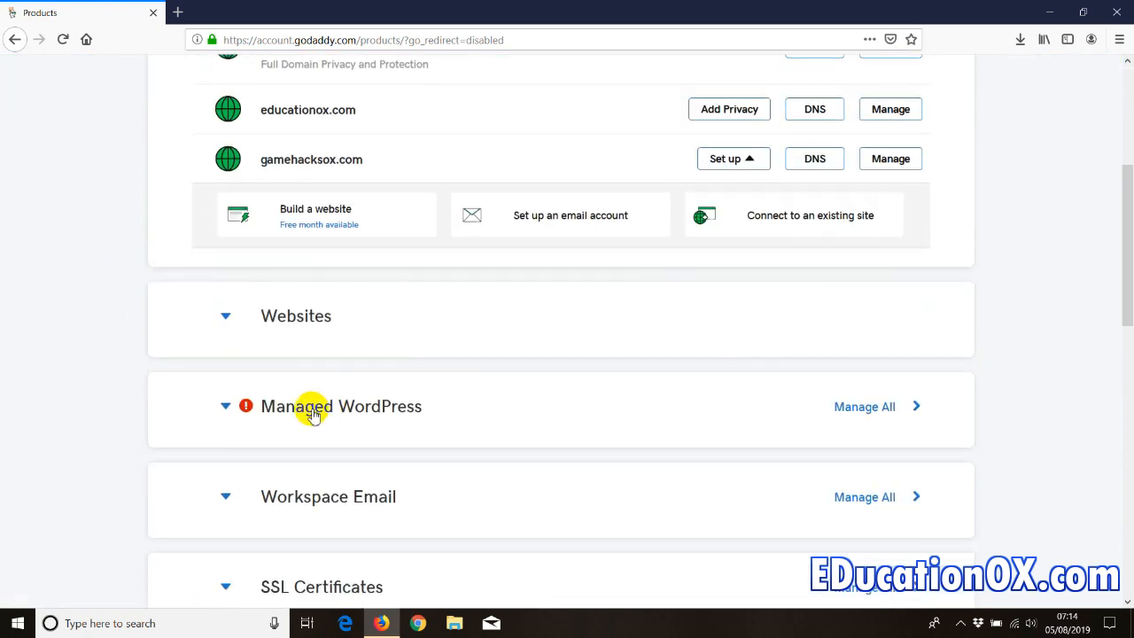
{"action": "scroll", "coordinate": [111, 368], "scroll_direction": "up", "scroll_amount": 2}
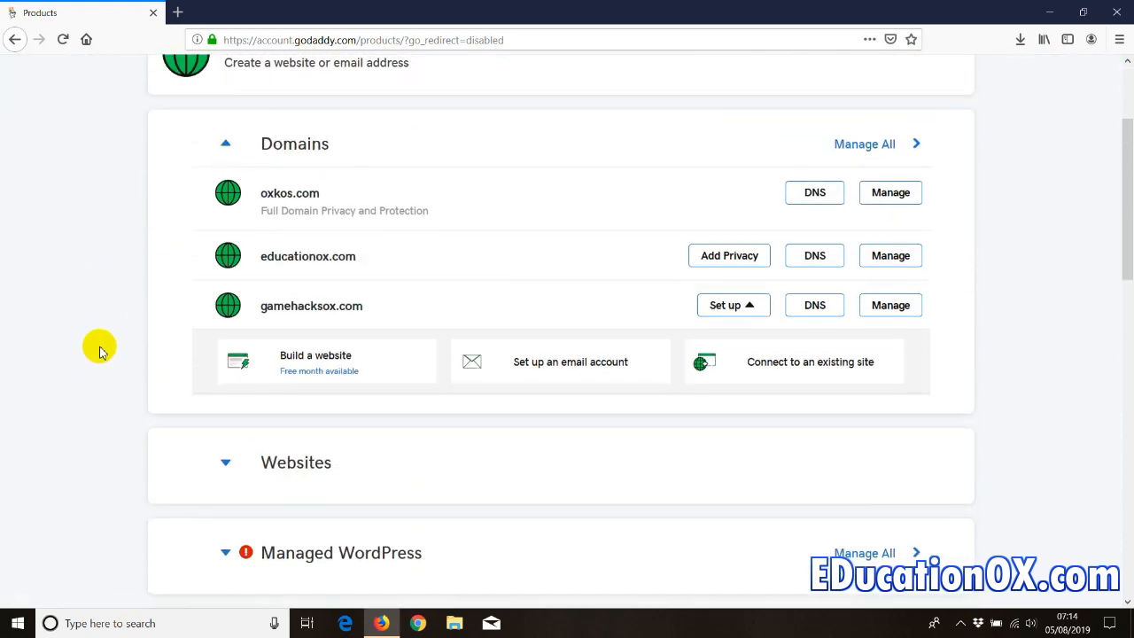
{"action": "scroll", "coordinate": [100, 344], "scroll_direction": "up", "scroll_amount": 2}
{"action": "left_click_drag", "start_coordinate": [1118, 101], "coordinate": [1104, 442]}
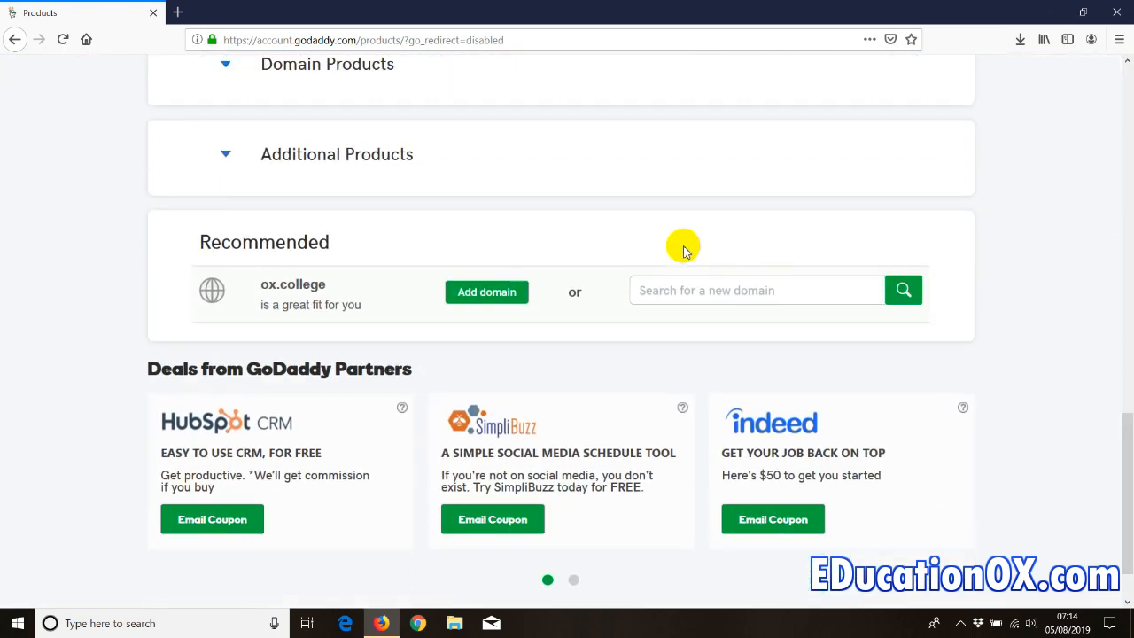
{"action": "left_click", "coordinate": [654, 286]}
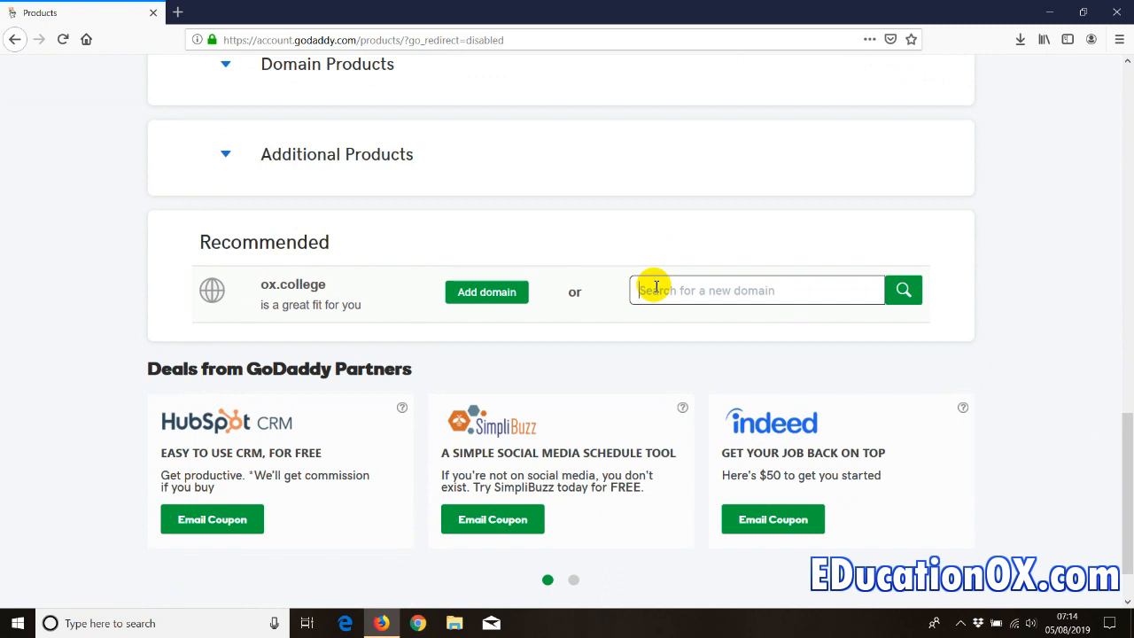
- Search for the domain name educationvideonox, fixing the typo before running the search
{"action": "type", "text": "education"}
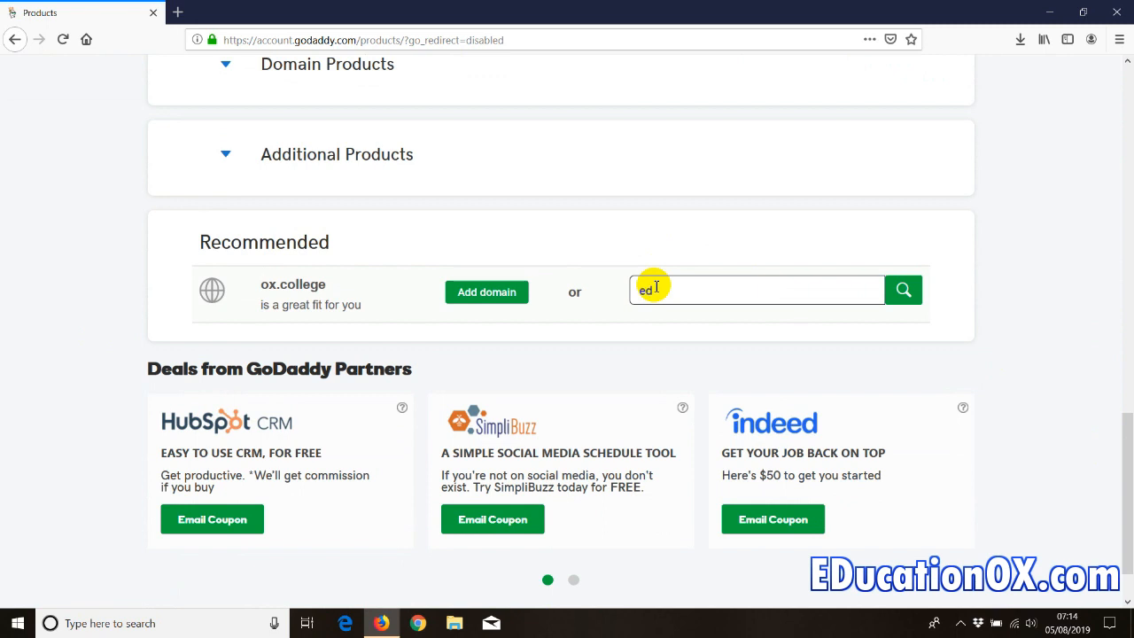
{"action": "type", "text": "video"}
{"action": "key", "text": "BackSpace"}
{"action": "key", "text": "BackSpace"}
{"action": "type", "text": "ox"}
{"action": "left_click", "coordinate": [719, 292]}
{"action": "type", "text": "n"}
{"action": "key", "text": "Return"}
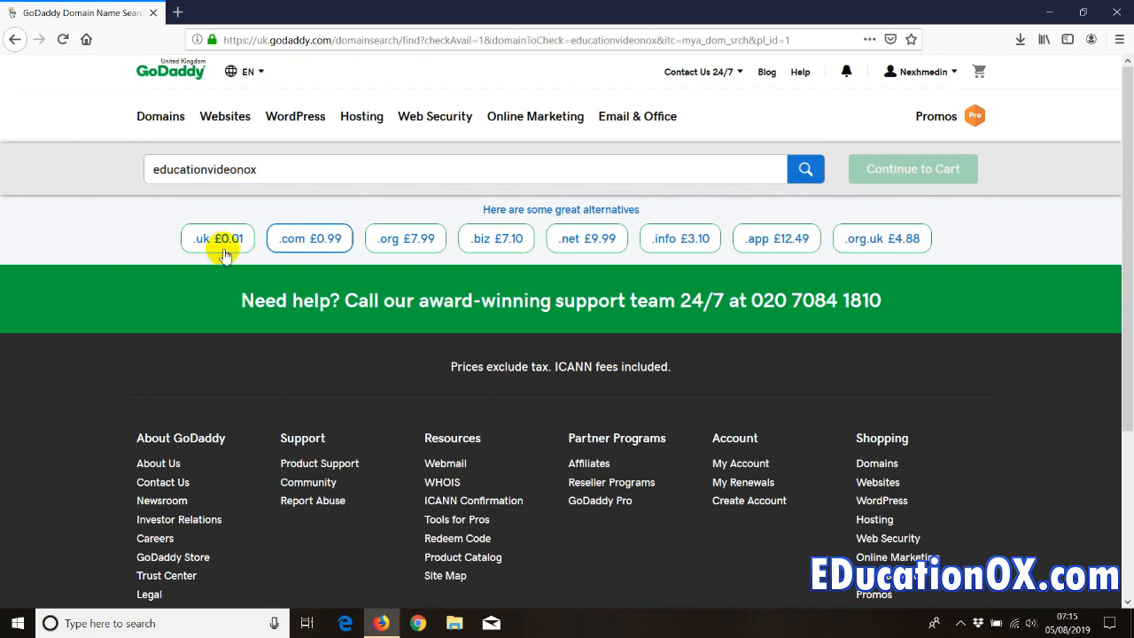
- Choose the .uk result, add educationvideonox.com for £0.99, and proceed to the cart
{"action": "left_click", "coordinate": [223, 239]}
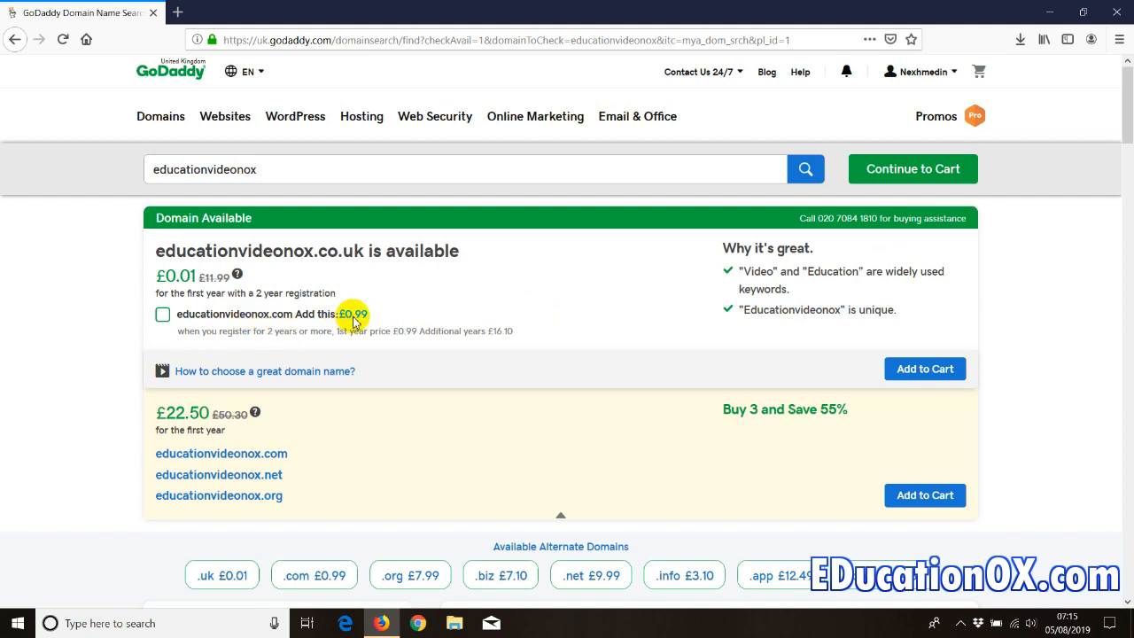
{"action": "left_click", "coordinate": [162, 314]}
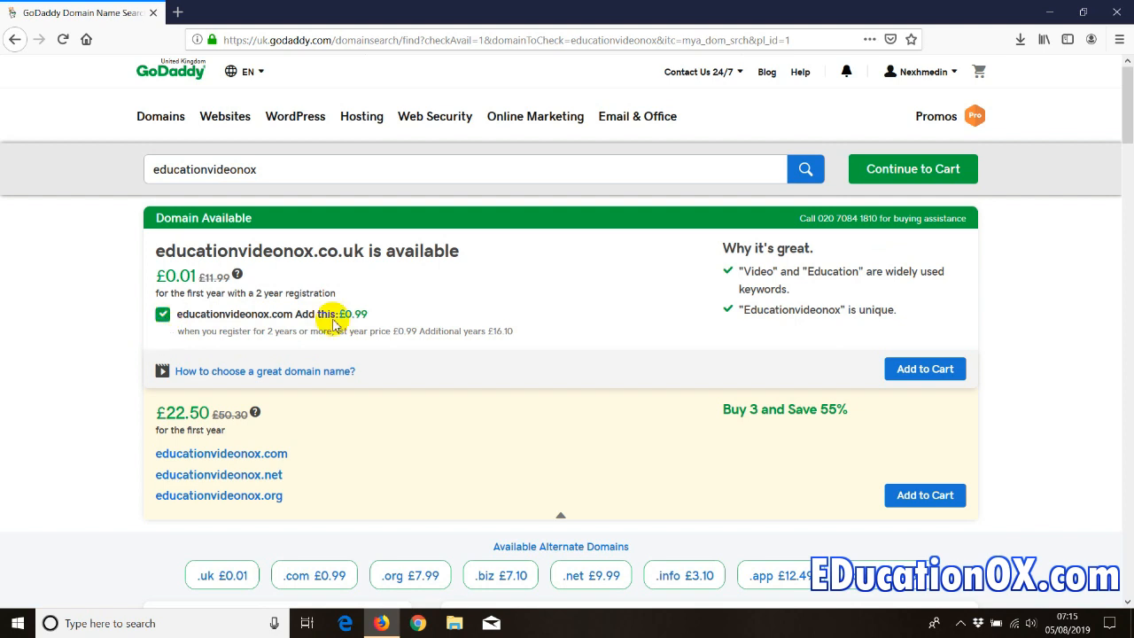
{"action": "left_click", "coordinate": [914, 368]}
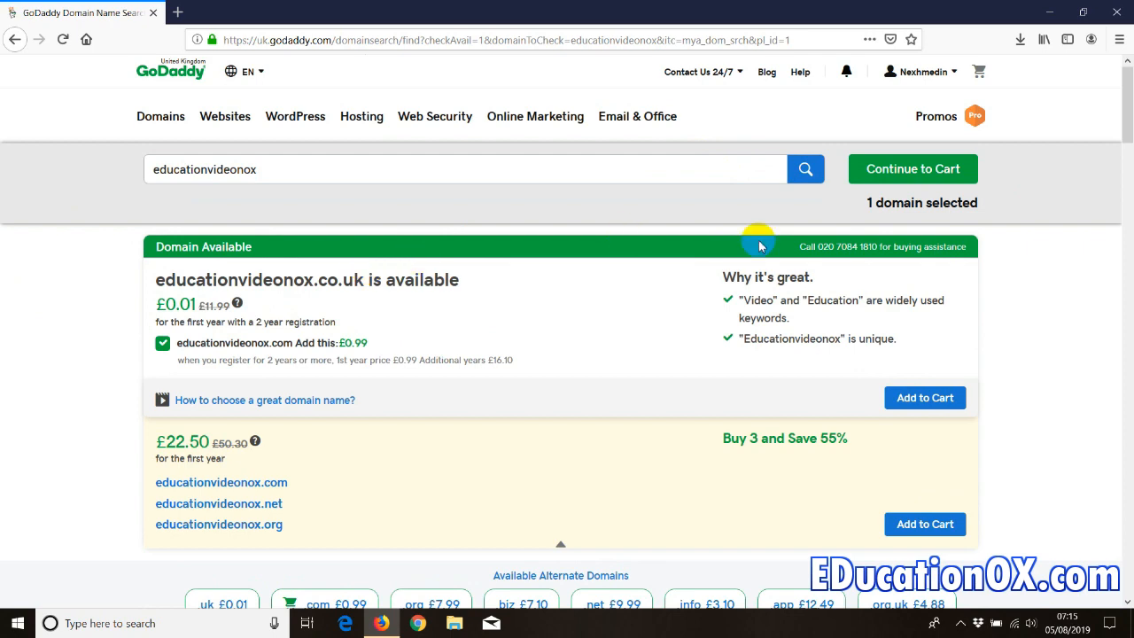
{"action": "left_click", "coordinate": [911, 168]}
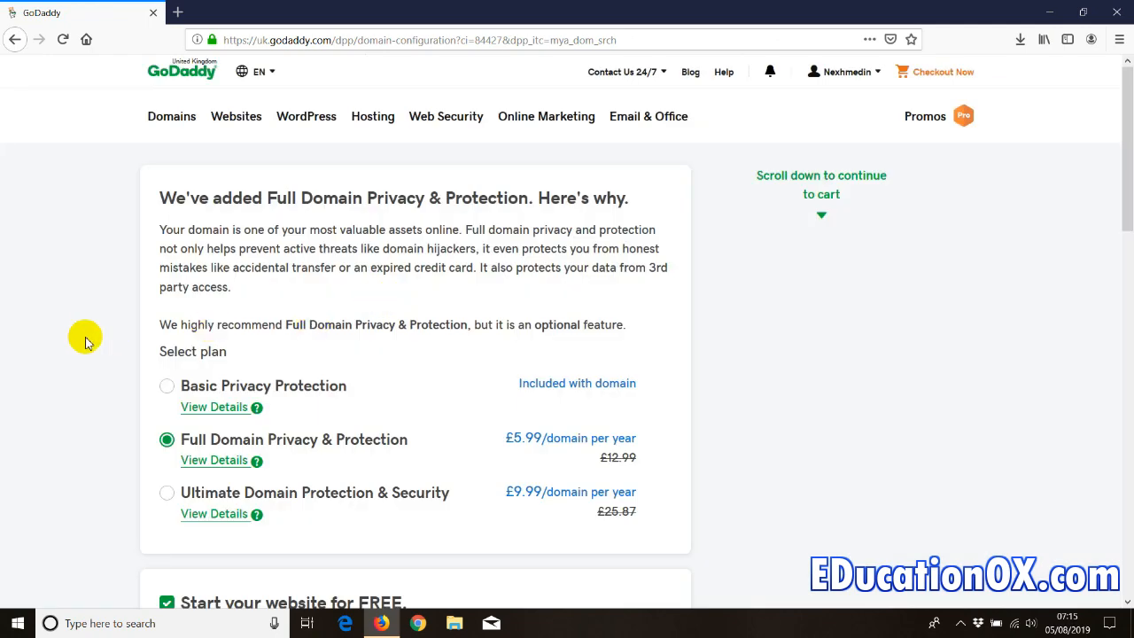
- Keep Full Domain Privacy, decline hosting and email, and continue to checkout
{"action": "scroll", "coordinate": [85, 342], "scroll_direction": "down", "scroll_amount": 3}
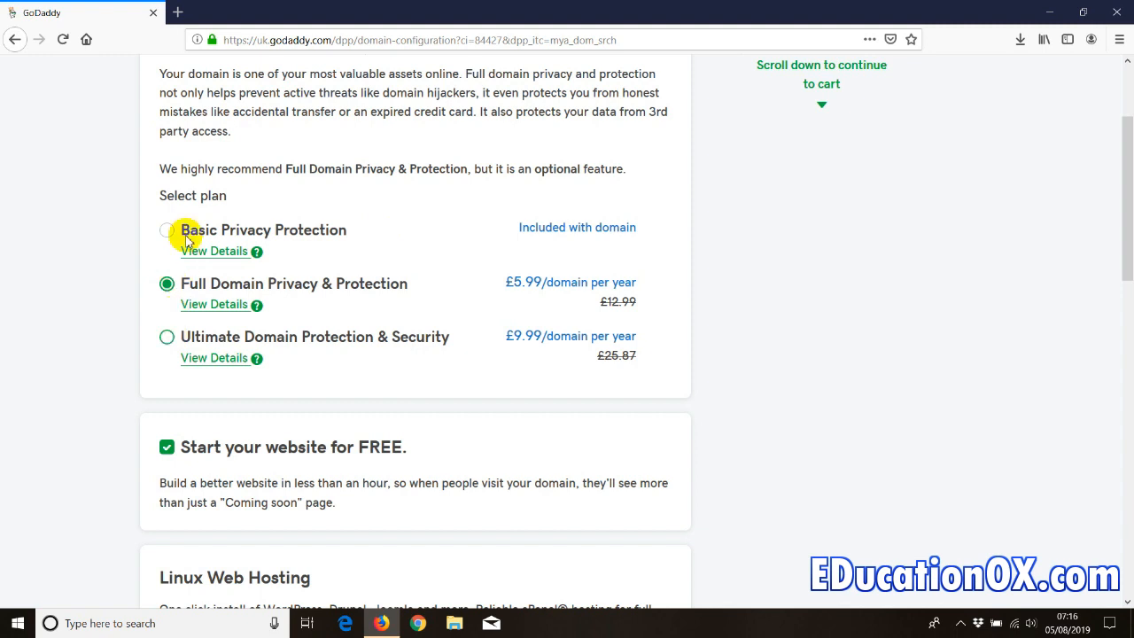
{"action": "scroll", "coordinate": [116, 347], "scroll_direction": "down", "scroll_amount": 3}
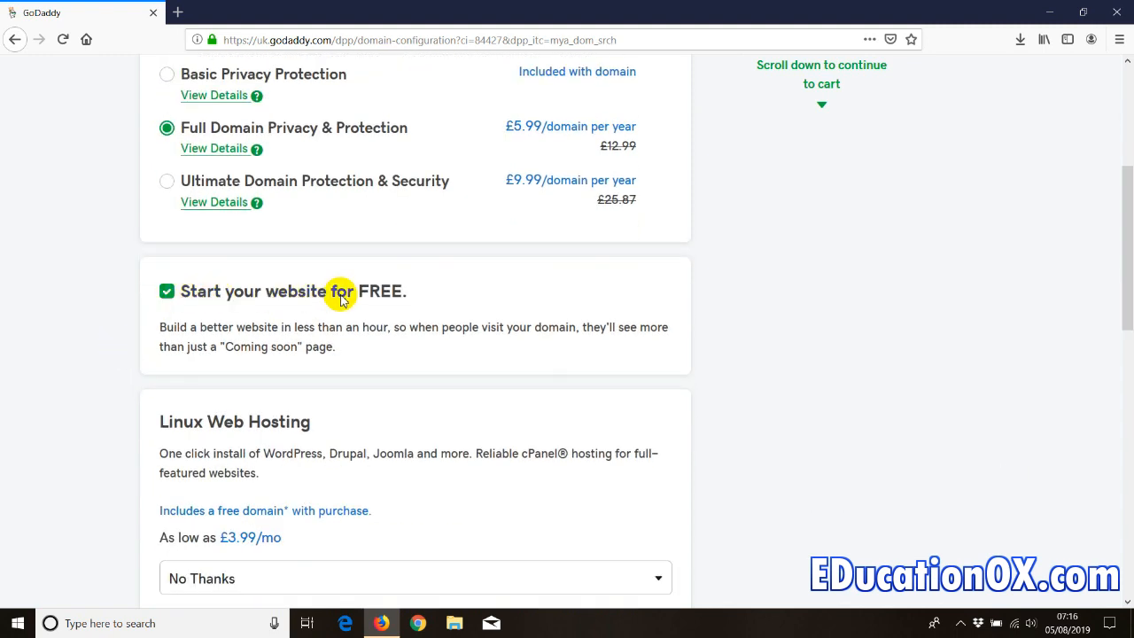
{"action": "scroll", "coordinate": [109, 341], "scroll_direction": "down", "scroll_amount": 5}
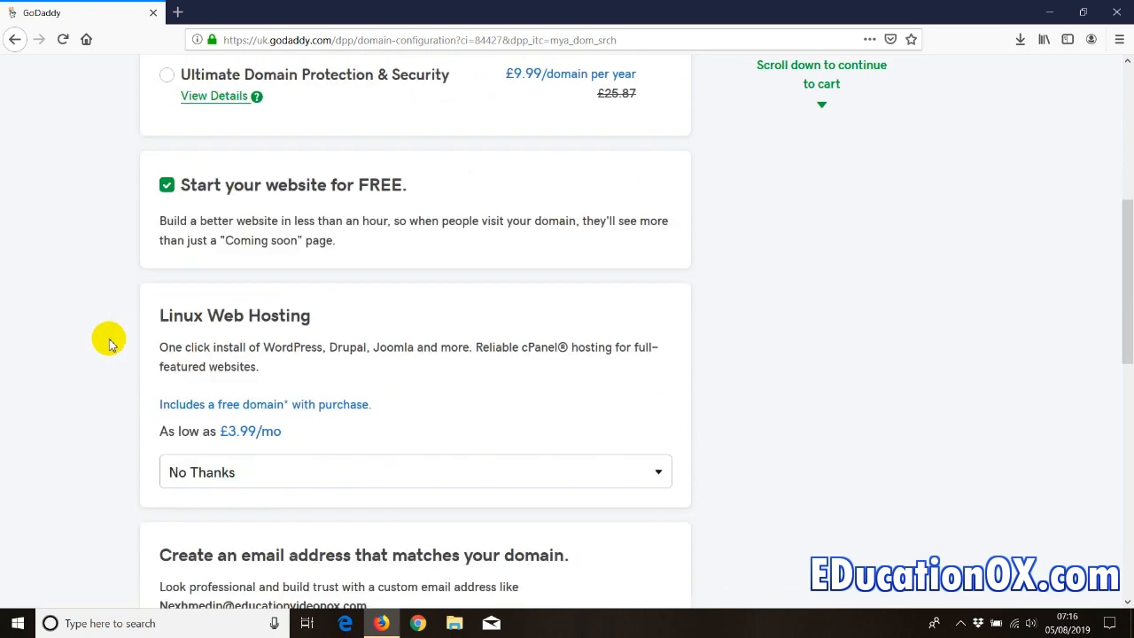
{"action": "scroll", "coordinate": [109, 341], "scroll_direction": "down", "scroll_amount": 2}
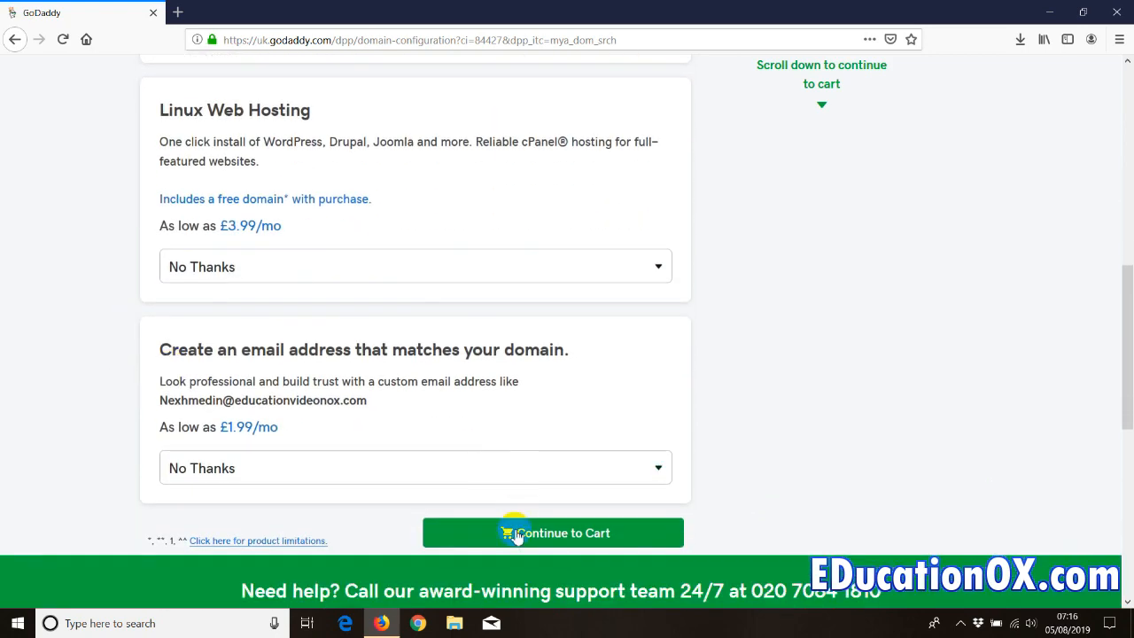
{"action": "left_click", "coordinate": [513, 537]}
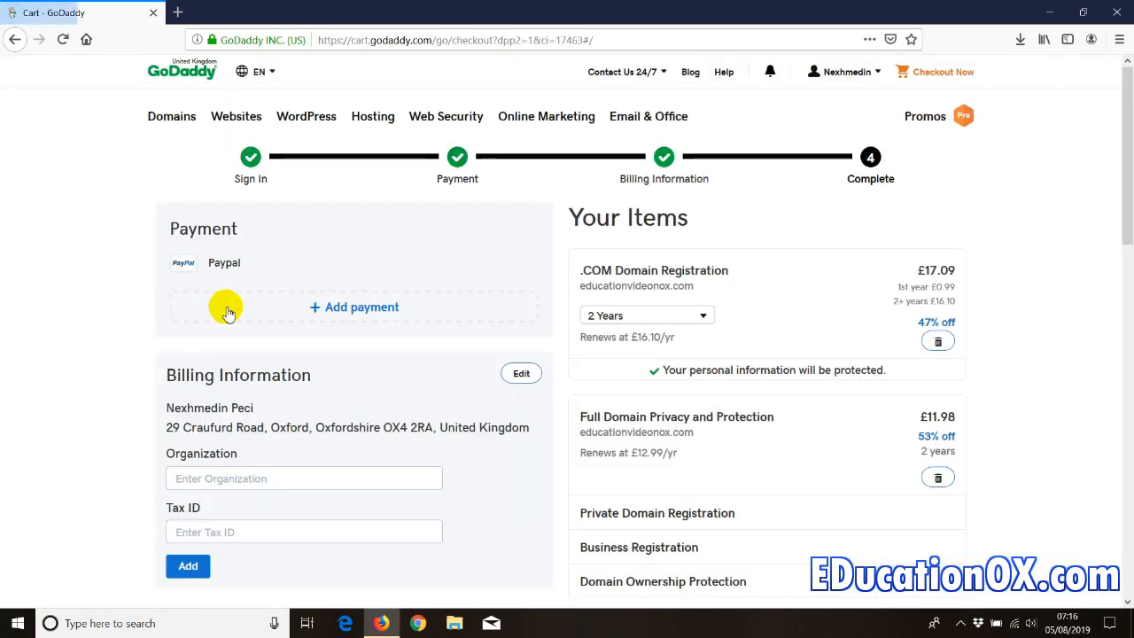
- Review the £34.88 cart and open the account quick-links panel
{"action": "left_click_drag", "start_coordinate": [1130, 190], "coordinate": [1112, 326]}
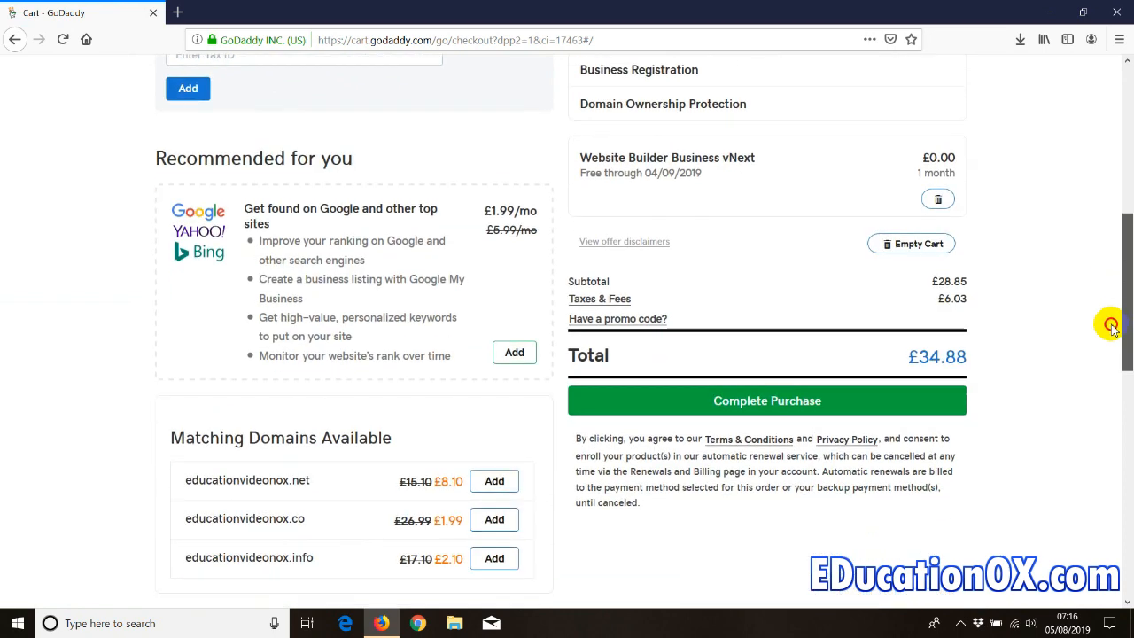
{"action": "left_click_drag", "start_coordinate": [1112, 326], "coordinate": [1122, 145]}
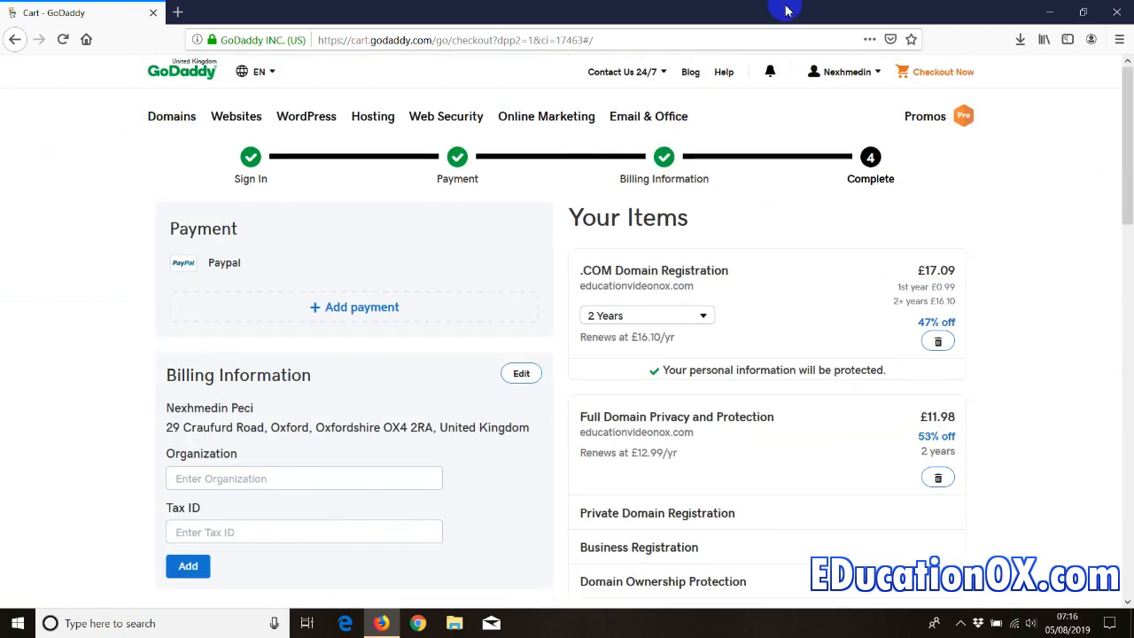
{"action": "left_click", "coordinate": [847, 75]}
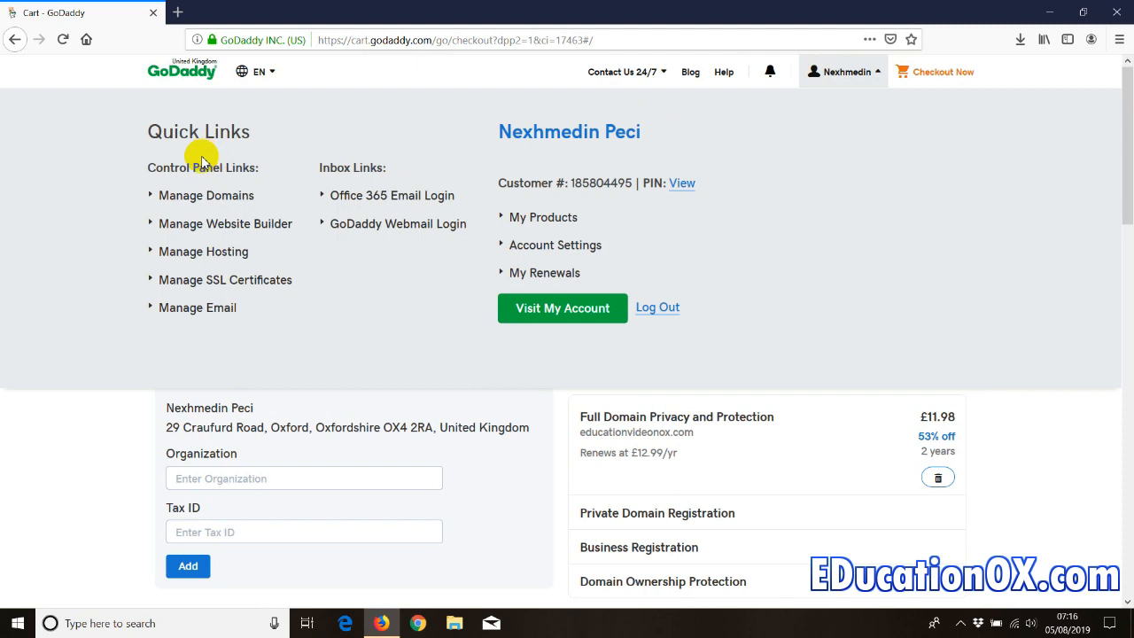
- From My Account, collapse the gamehacksox.com setup row and open Managed WordPress with Manage All
{"action": "left_click", "coordinate": [539, 308]}
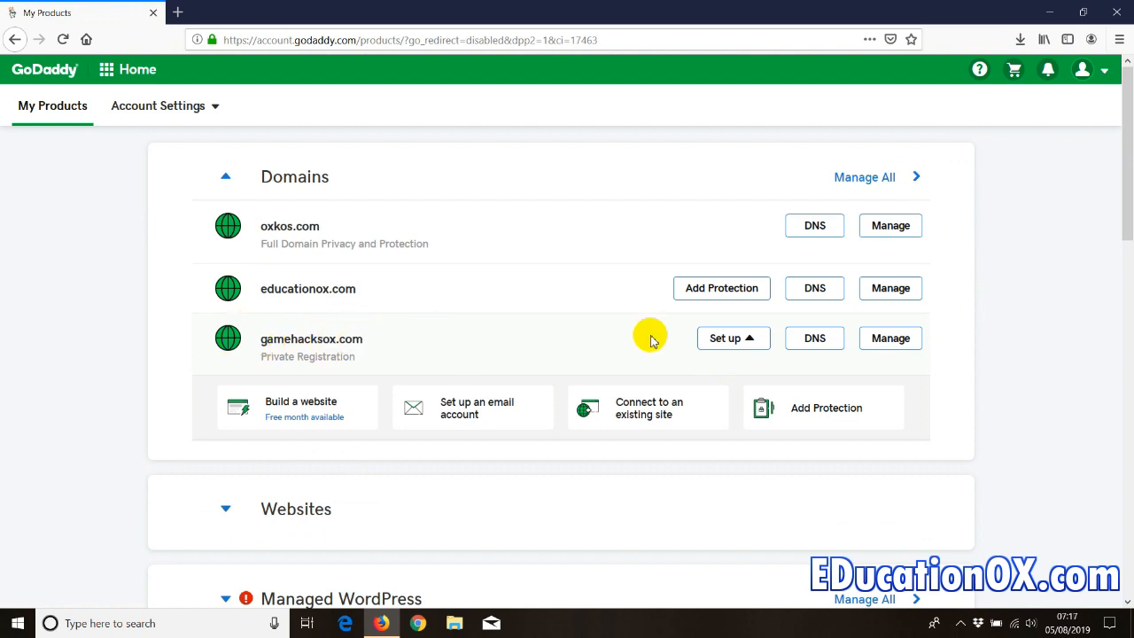
{"action": "left_click", "coordinate": [725, 338]}
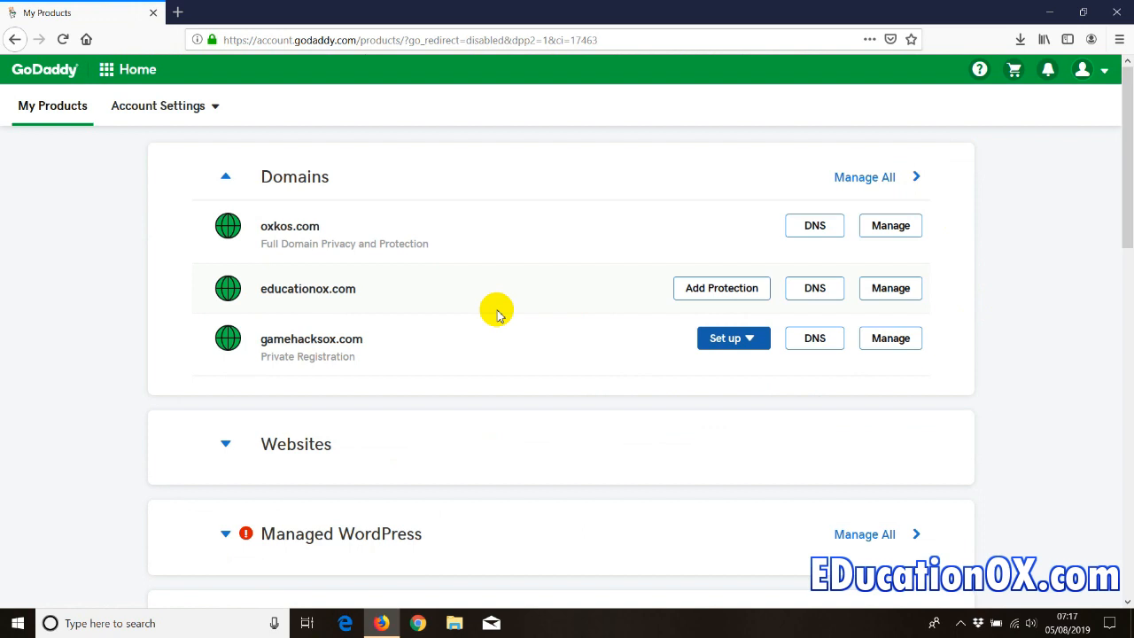
{"action": "scroll", "coordinate": [470, 328], "scroll_direction": "down", "scroll_amount": 3}
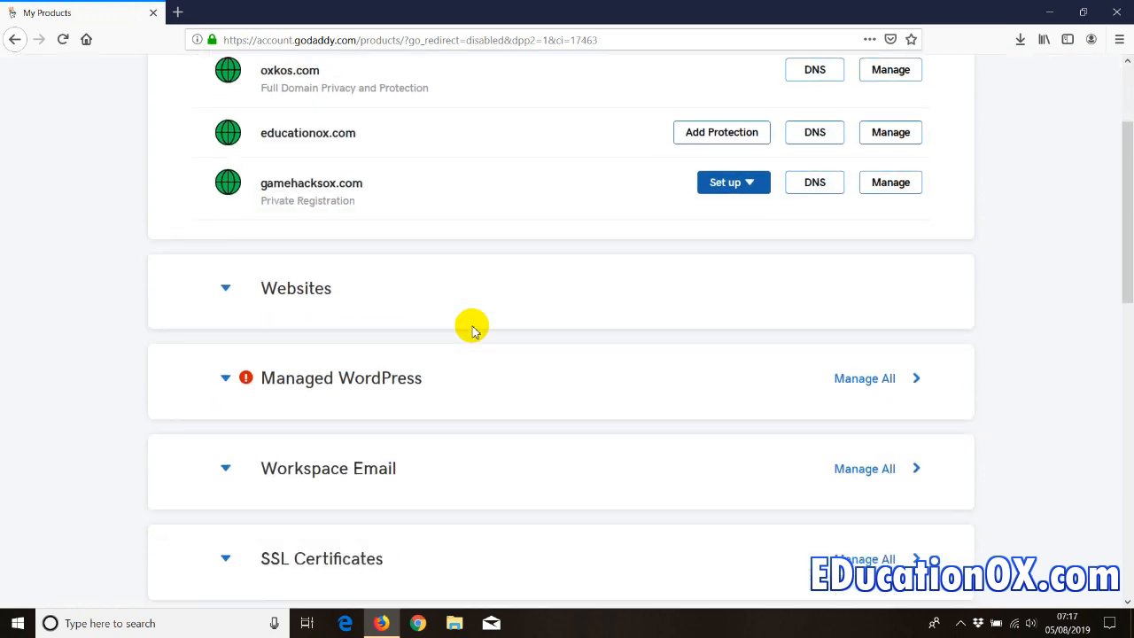
{"action": "left_click", "coordinate": [851, 381]}
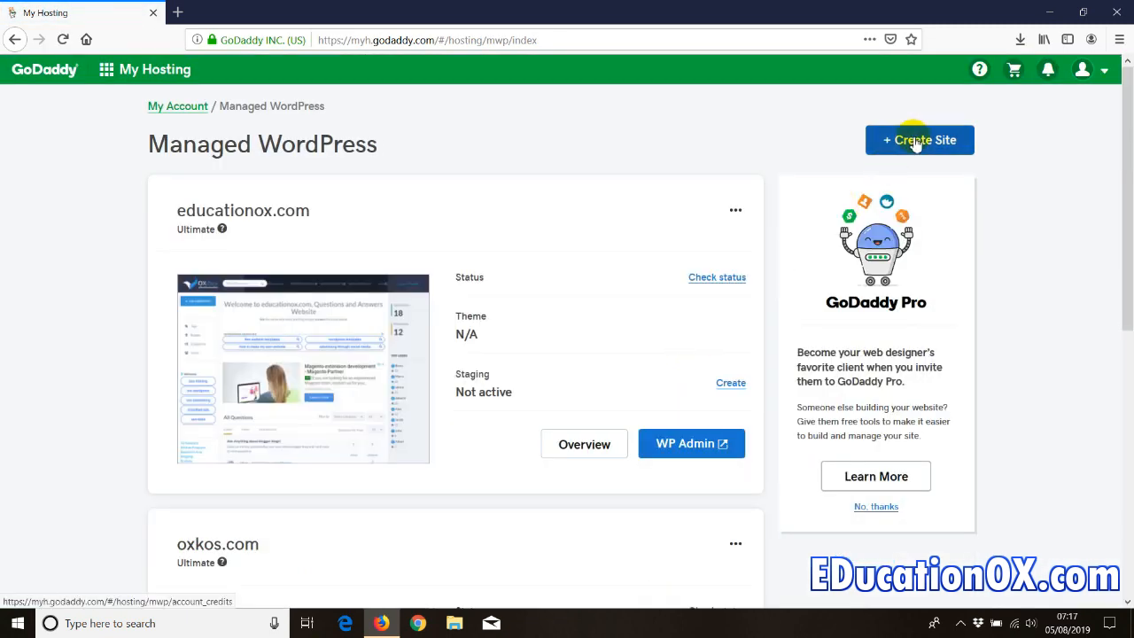
- Start a brand new site with + Create Site on the Managed WordPress page
{"action": "left_click", "coordinate": [176, 212]}
{"action": "left_click_drag", "start_coordinate": [175, 213], "coordinate": [304, 210]}
{"action": "scroll", "coordinate": [171, 361], "scroll_direction": "down", "scroll_amount": 2}
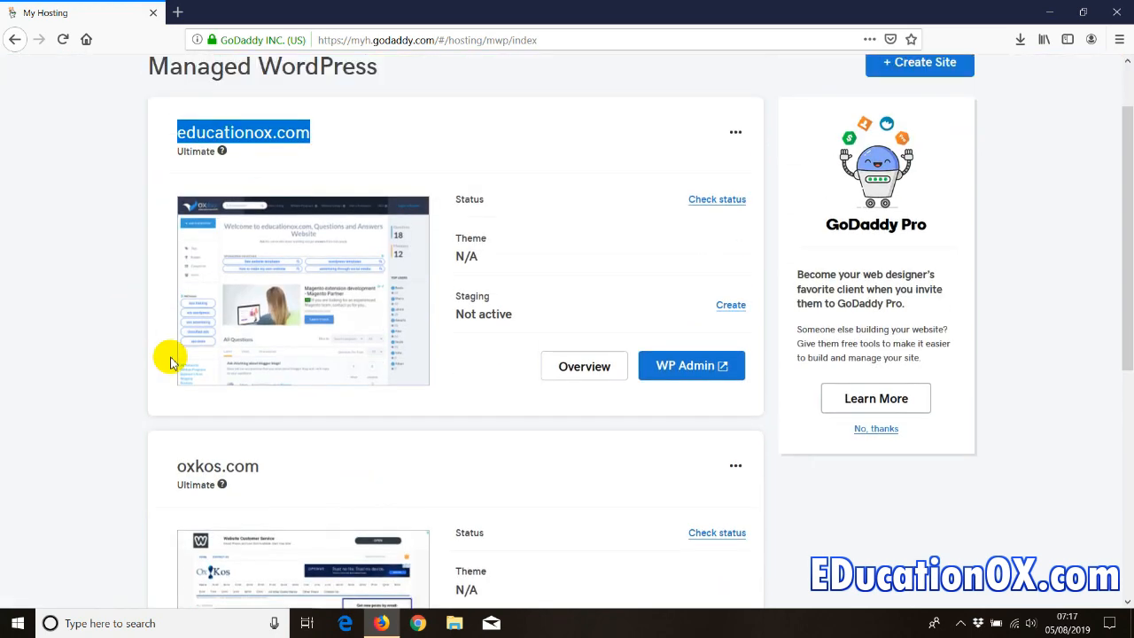
{"action": "left_click_drag", "start_coordinate": [163, 466], "coordinate": [266, 466]}
{"action": "scroll", "coordinate": [101, 405], "scroll_direction": "down", "scroll_amount": 3}
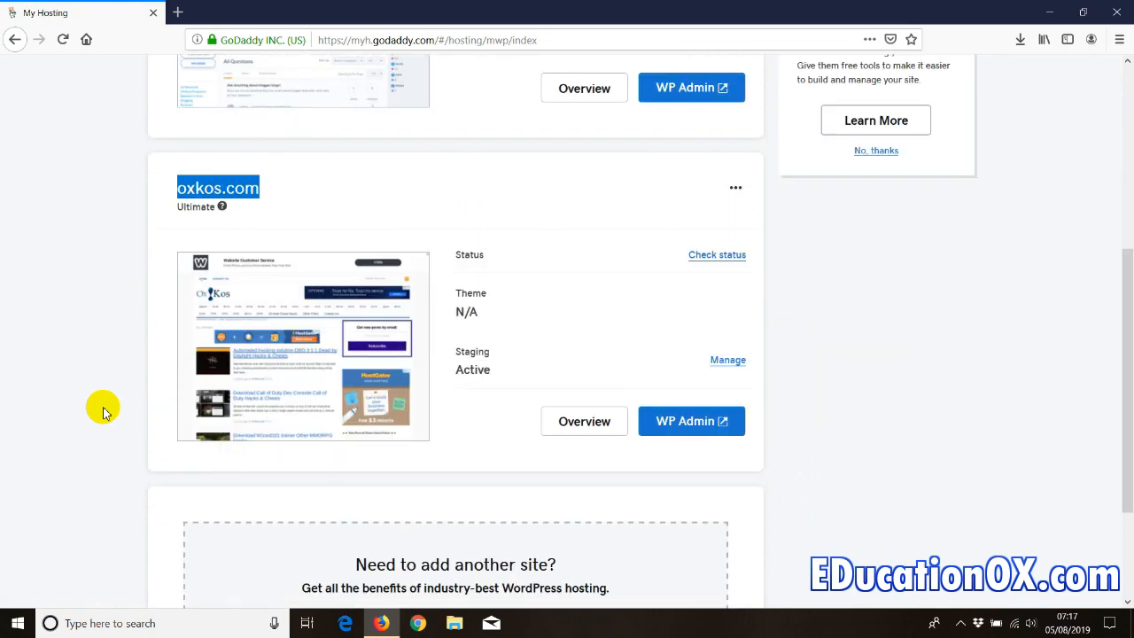
{"action": "scroll", "coordinate": [103, 411], "scroll_direction": "down", "scroll_amount": 2}
{"action": "scroll", "coordinate": [103, 410], "scroll_direction": "up", "scroll_amount": 3}
{"action": "scroll", "coordinate": [103, 410], "scroll_direction": "down", "scroll_amount": 1}
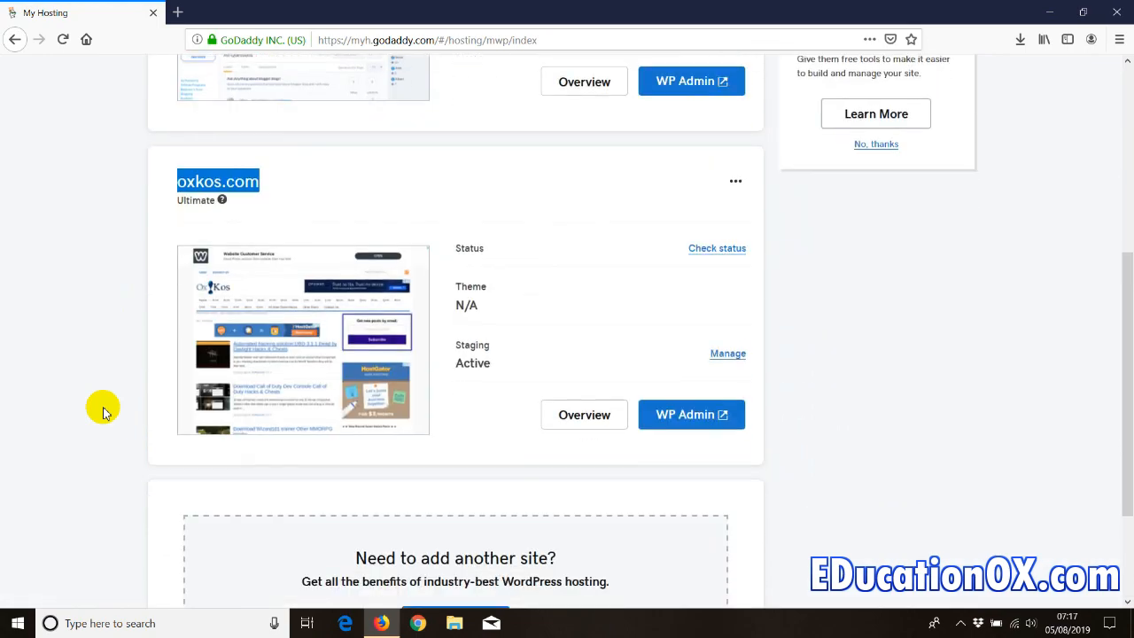
{"action": "scroll", "coordinate": [97, 405], "scroll_direction": "up", "scroll_amount": 3}
{"action": "scroll", "coordinate": [96, 405], "scroll_direction": "up", "scroll_amount": 1}
{"action": "scroll", "coordinate": [990, 198], "scroll_direction": "down", "scroll_amount": 1}
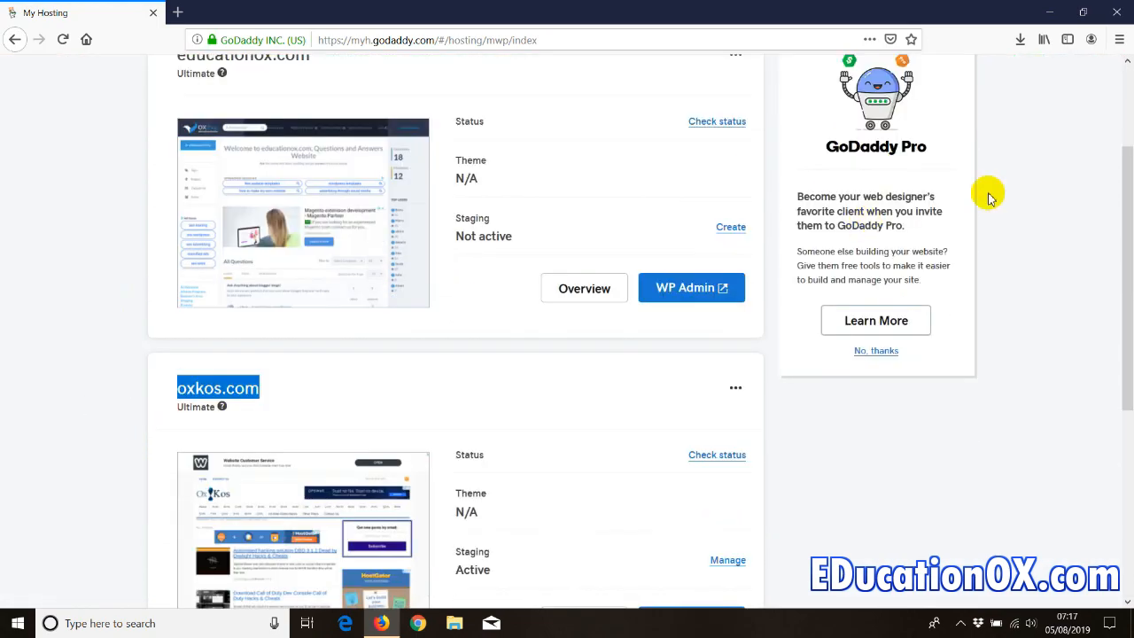
{"action": "scroll", "coordinate": [1121, 218], "scroll_direction": "up", "scroll_amount": 2}
{"action": "left_click", "coordinate": [916, 141]}
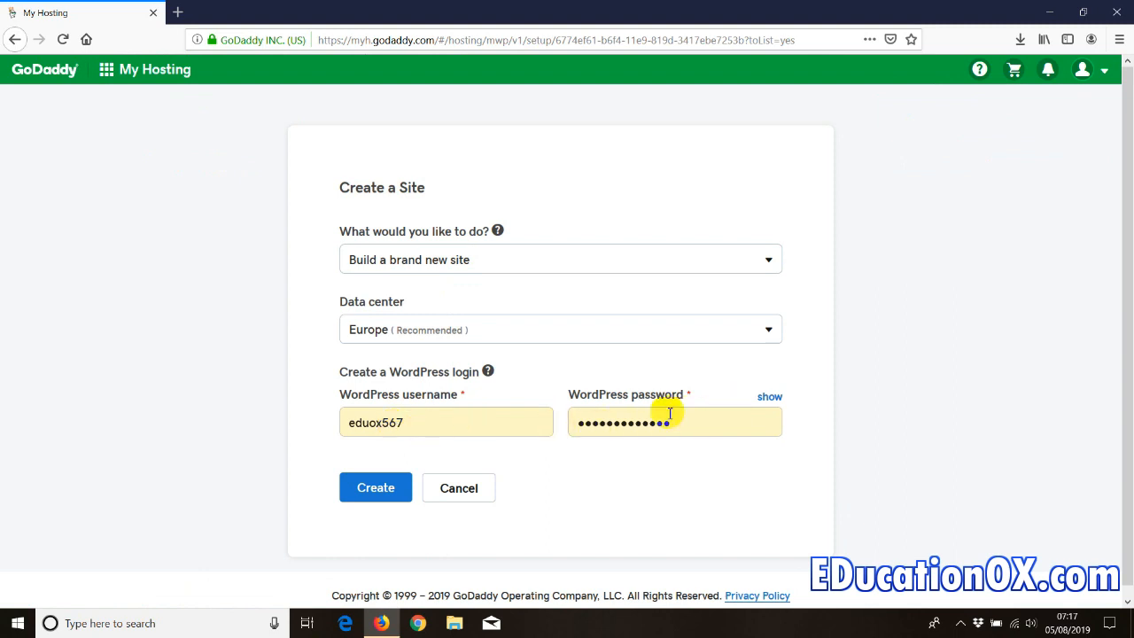
- Create the new Europe site, producing the Deluxe site fhp.37a.myftpupload.com
{"action": "left_click", "coordinate": [377, 493]}
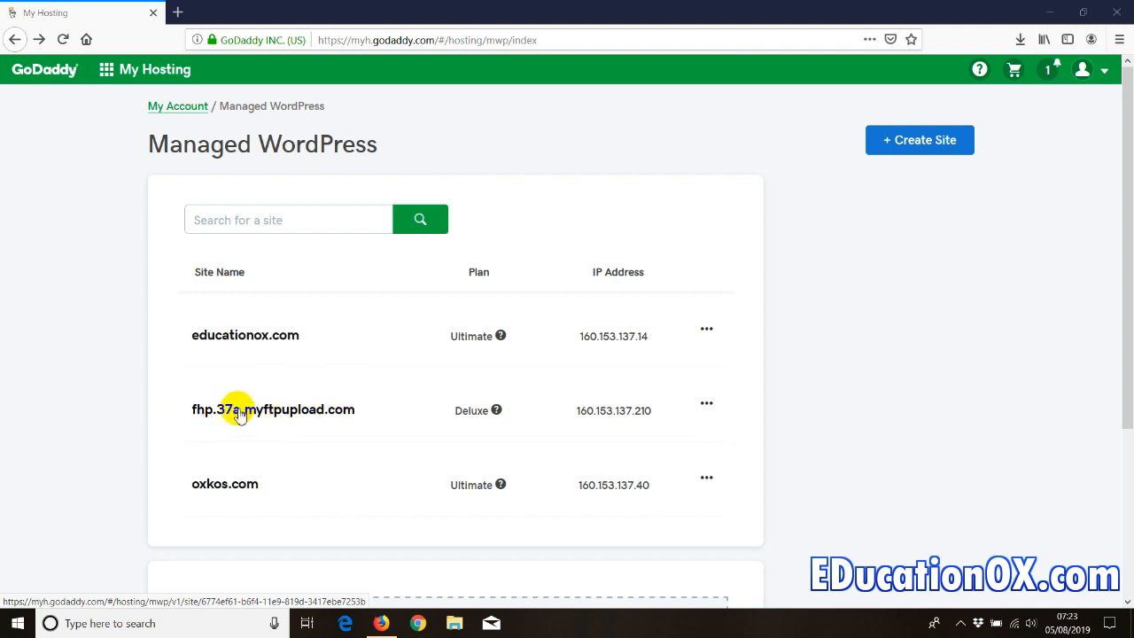
- Open the fhp.37a.myftpupload.com site and start setting up its custom domain
{"action": "left_click", "coordinate": [239, 412]}
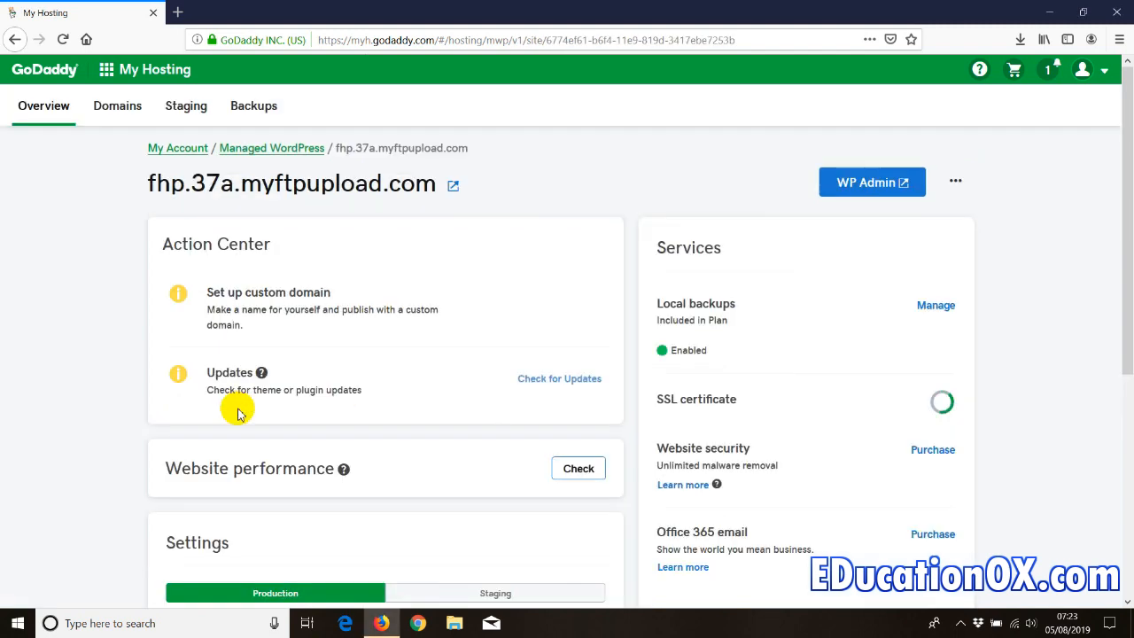
{"action": "mouse_move", "coordinate": [266, 308]}
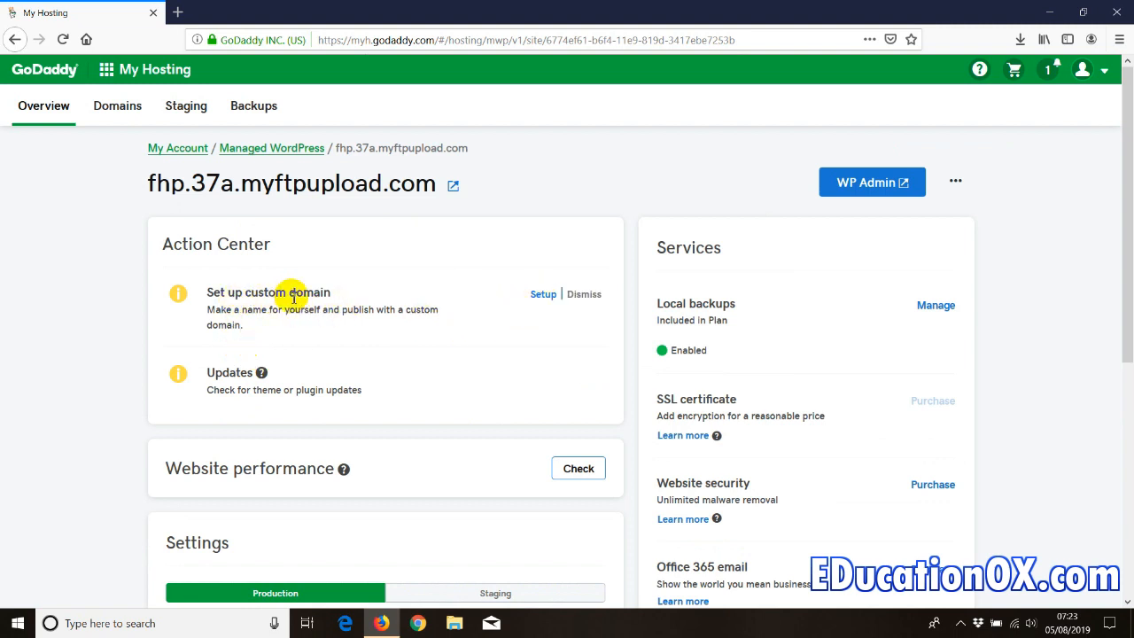
{"action": "left_click", "coordinate": [539, 295]}
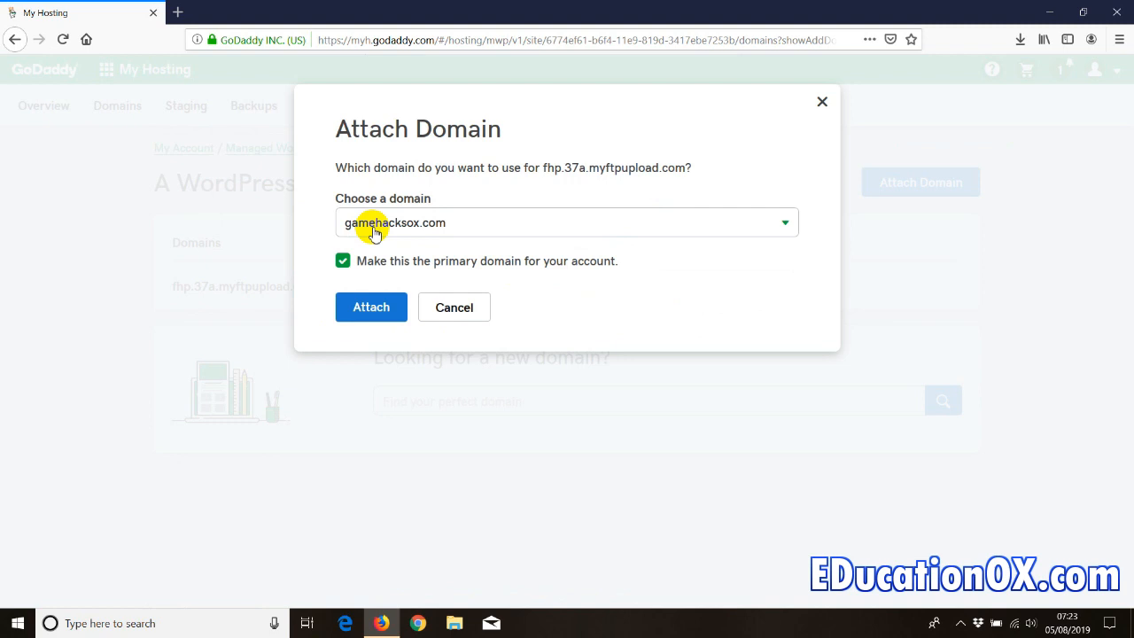
- Pick gamehacksox.com from the domain dropdown and attach it as the primary domain
{"action": "left_click", "coordinate": [433, 228]}
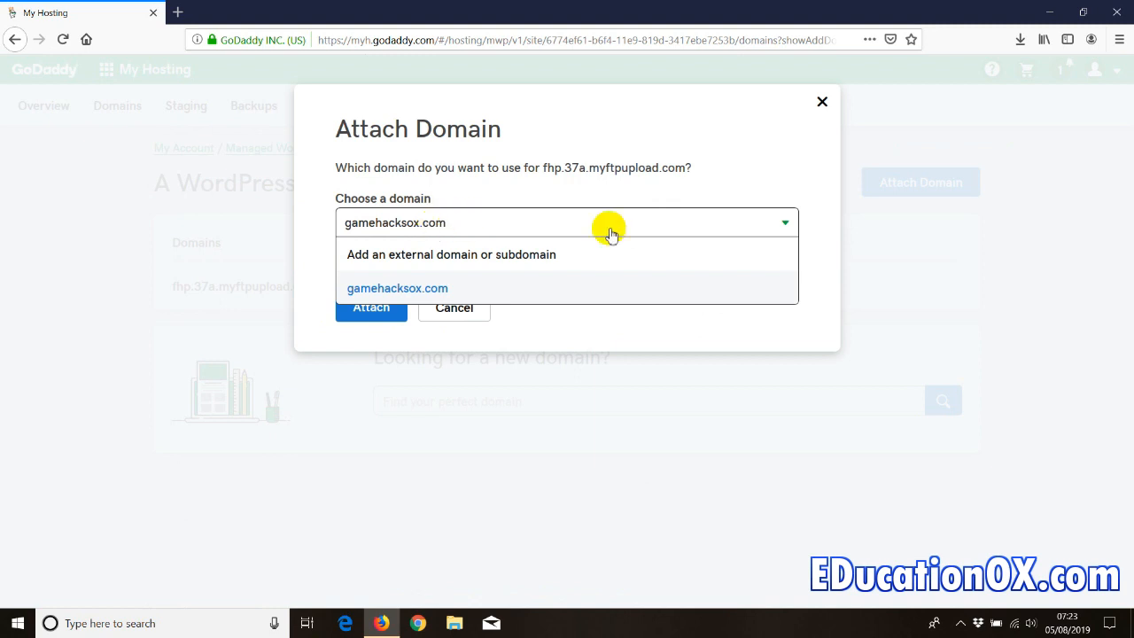
{"action": "left_click", "coordinate": [410, 297]}
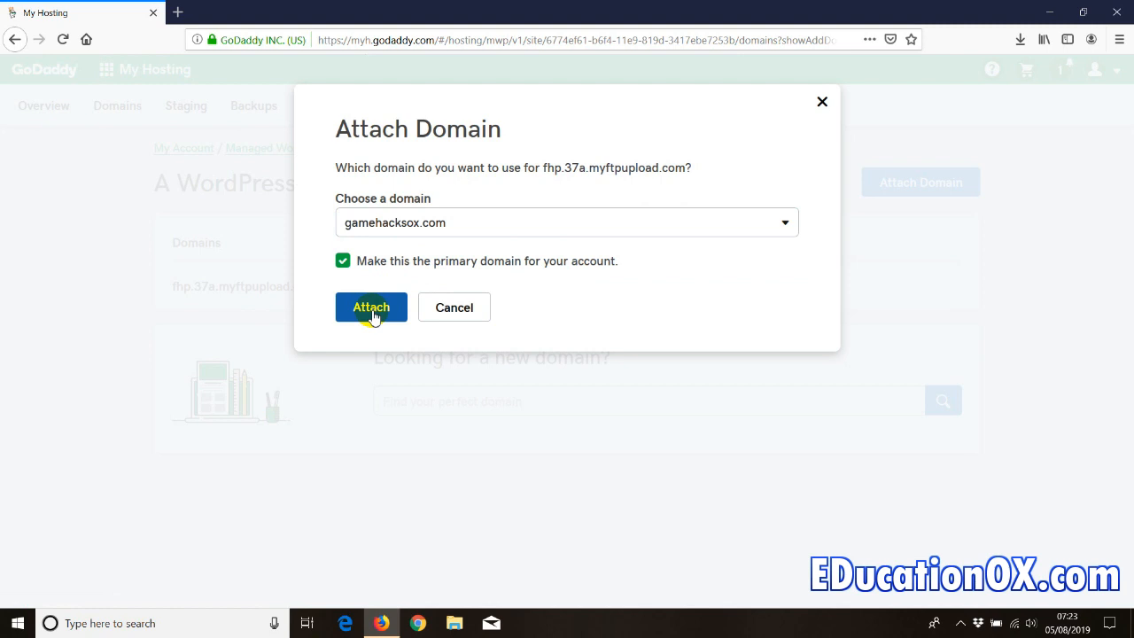
{"action": "left_click", "coordinate": [371, 311]}
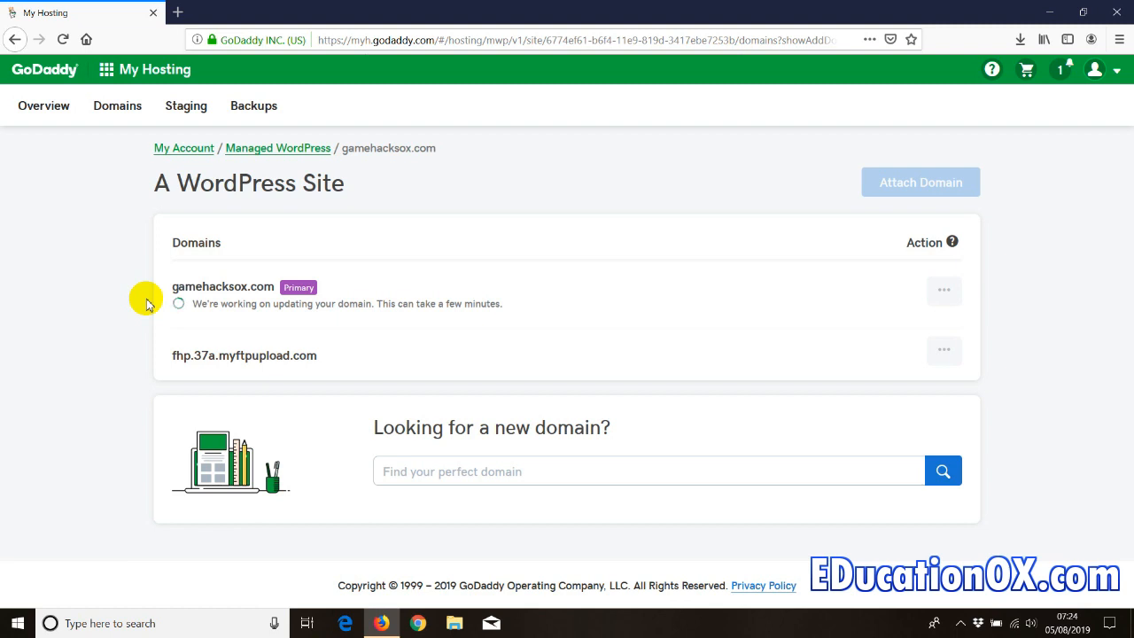
- Select the gamehacksox.com domain name while it finishes updating
{"action": "left_click_drag", "start_coordinate": [172, 286], "coordinate": [269, 286]}
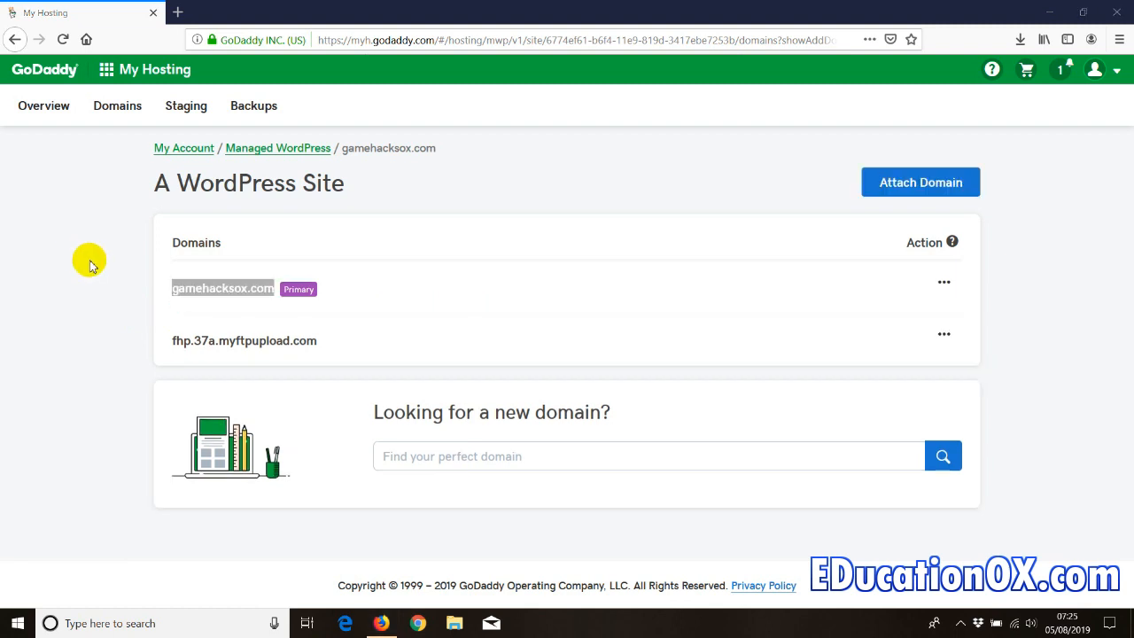
- Open the gamehacksox.com link in a new browser tab
{"action": "left_click_drag", "start_coordinate": [169, 289], "coordinate": [269, 288]}
{"action": "right_click", "coordinate": [270, 288]}
{"action": "left_click", "coordinate": [295, 309]}
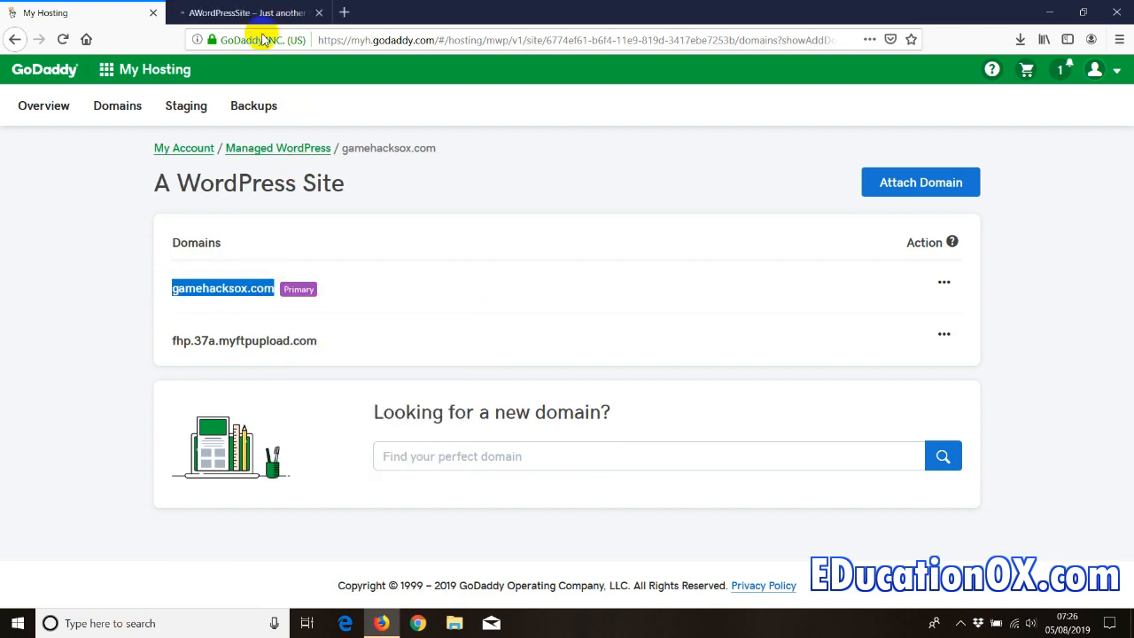
- Browse the live gamehacksox.com homepage with its Hello world! post and widgets
{"action": "left_click", "coordinate": [244, 14]}
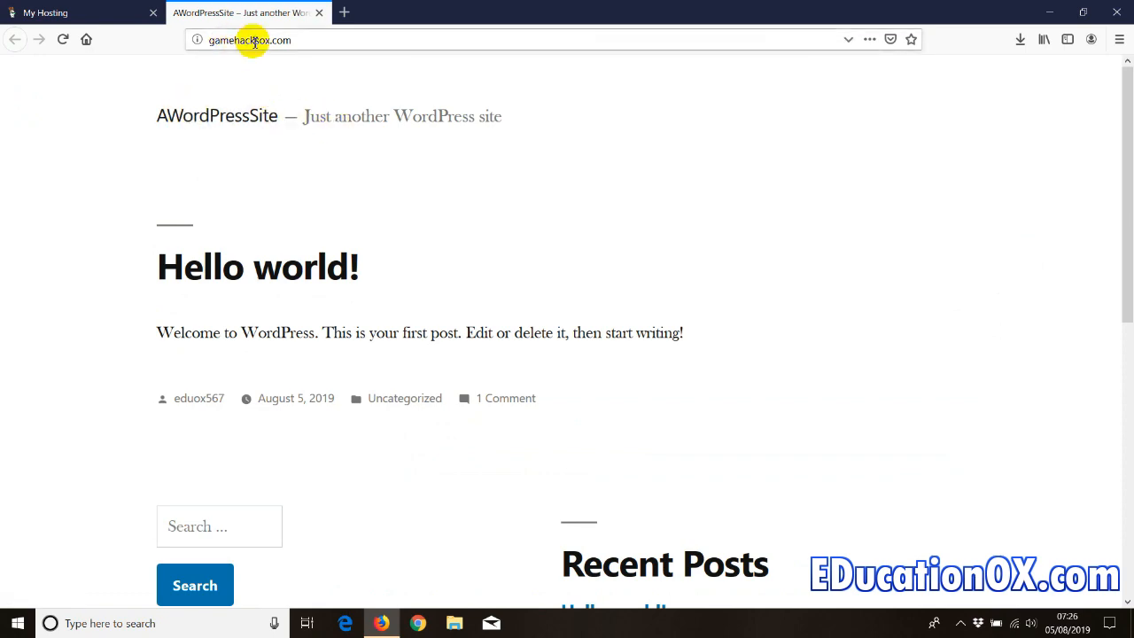
{"action": "scroll", "coordinate": [164, 248], "scroll_direction": "down", "scroll_amount": 6}
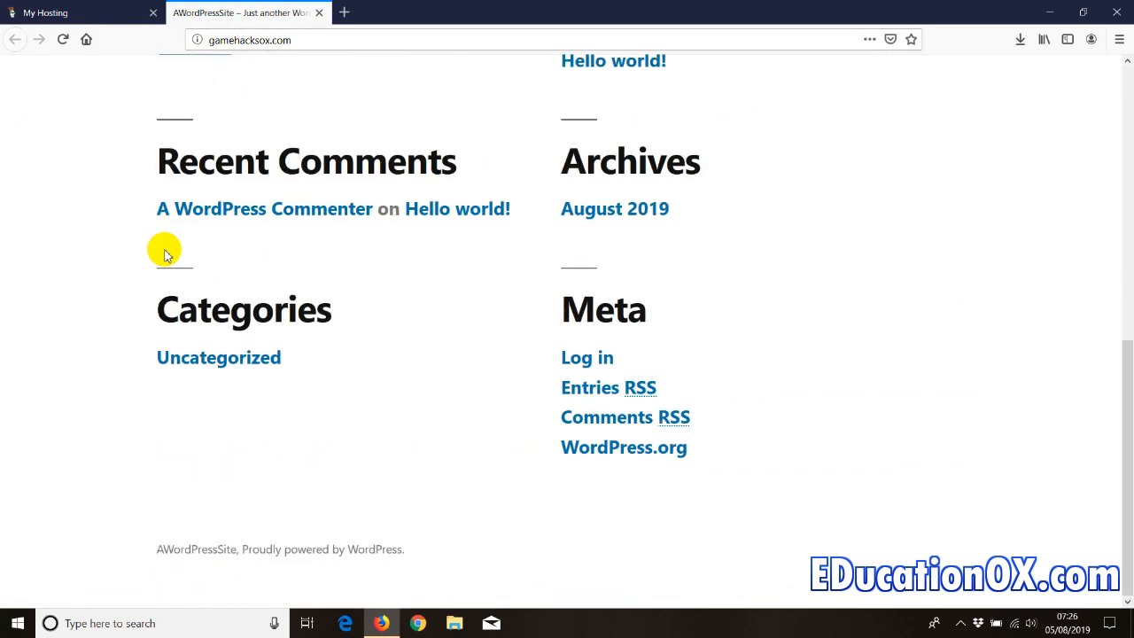
{"action": "scroll", "coordinate": [165, 250], "scroll_direction": "up", "scroll_amount": 4}
{"action": "scroll", "coordinate": [165, 251], "scroll_direction": "up", "scroll_amount": 2}
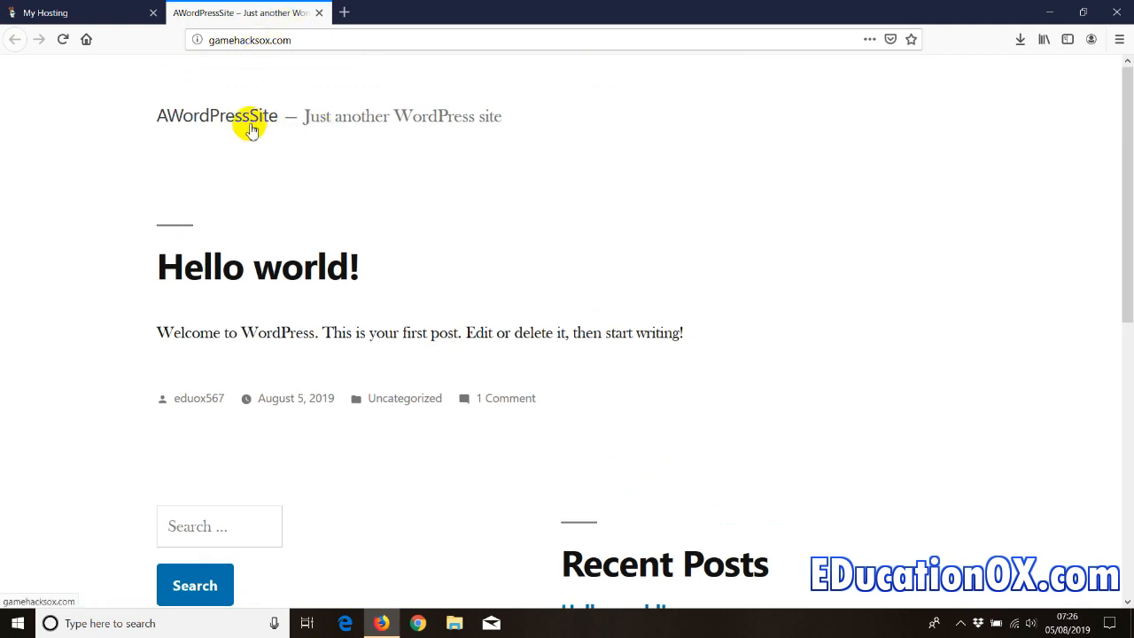
- Close the live site tab and go to My Products in GoDaddy
{"action": "left_click", "coordinate": [319, 12]}
{"action": "left_click", "coordinate": [1105, 78]}
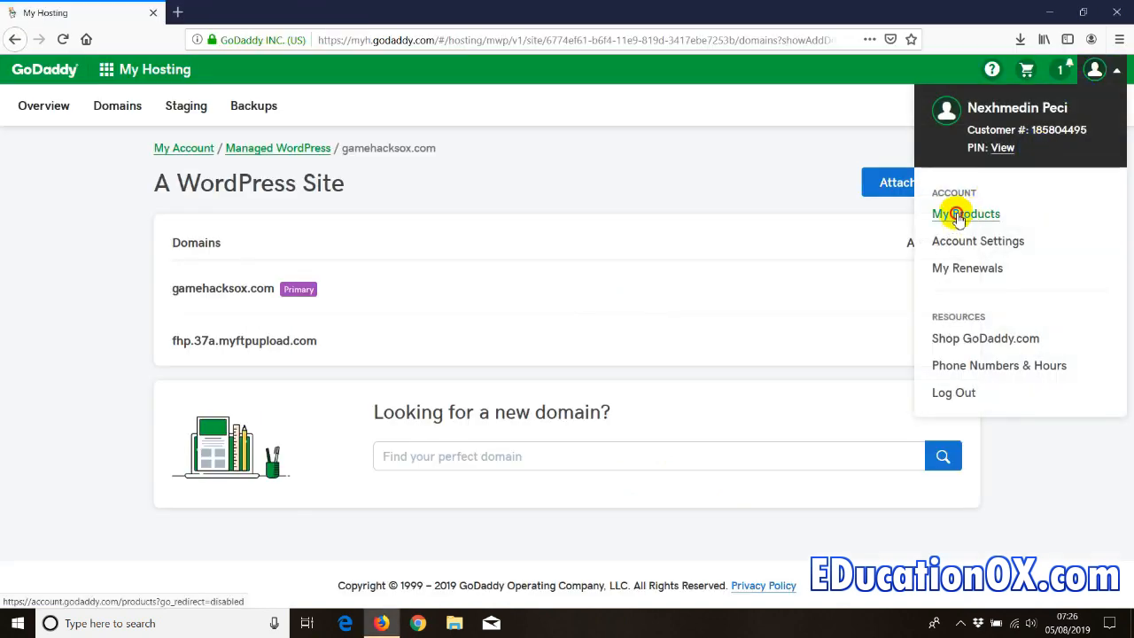
{"action": "left_click", "coordinate": [958, 214]}
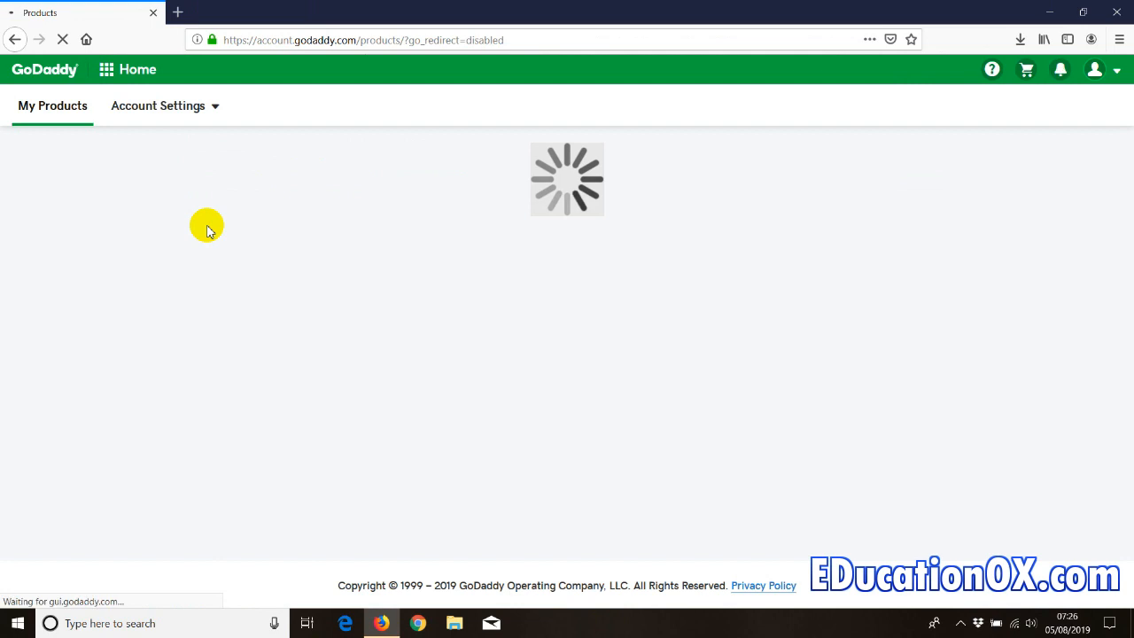
{"action": "scroll", "coordinate": [294, 344], "scroll_direction": "down", "scroll_amount": 4}
{"action": "scroll", "coordinate": [291, 361], "scroll_direction": "down", "scroll_amount": 1}
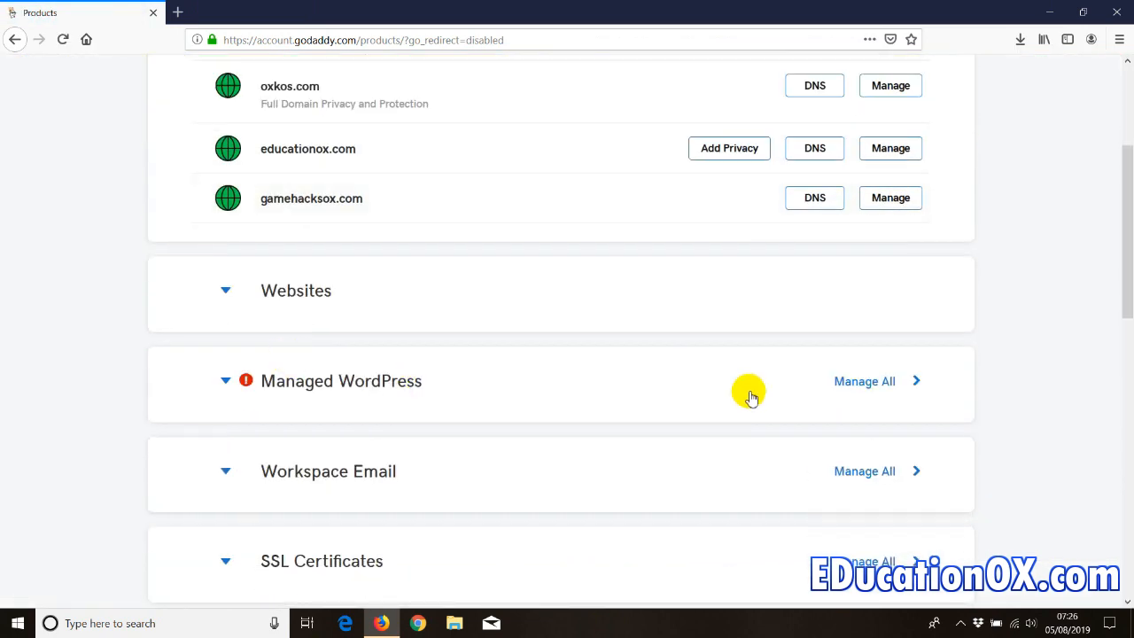
- Open the full Managed WordPress list and select the gamehacksox.com site
{"action": "left_click", "coordinate": [846, 381]}
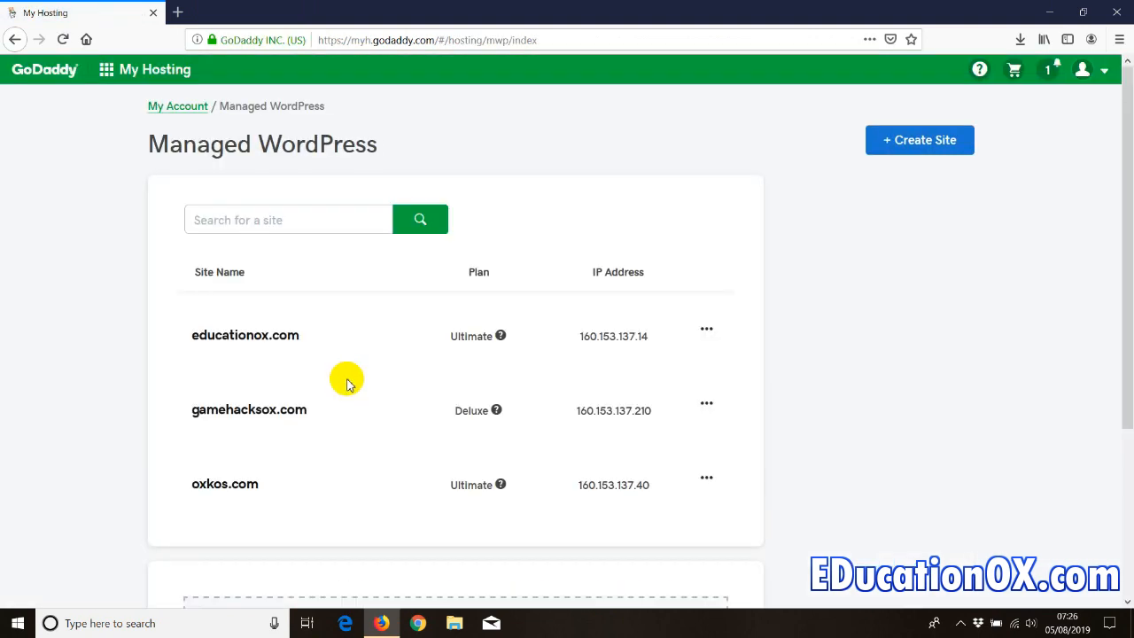
{"action": "scroll", "coordinate": [101, 417], "scroll_direction": "down", "scroll_amount": 4}
{"action": "scroll", "coordinate": [101, 421], "scroll_direction": "up", "scroll_amount": 3}
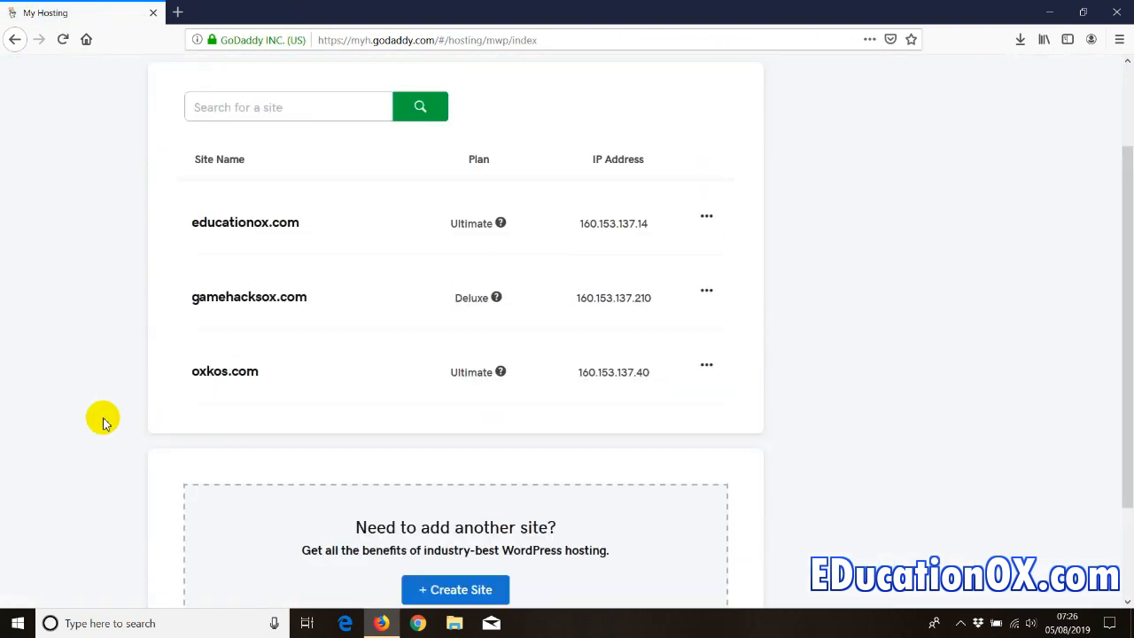
{"action": "scroll", "coordinate": [102, 422], "scroll_direction": "up", "scroll_amount": 2}
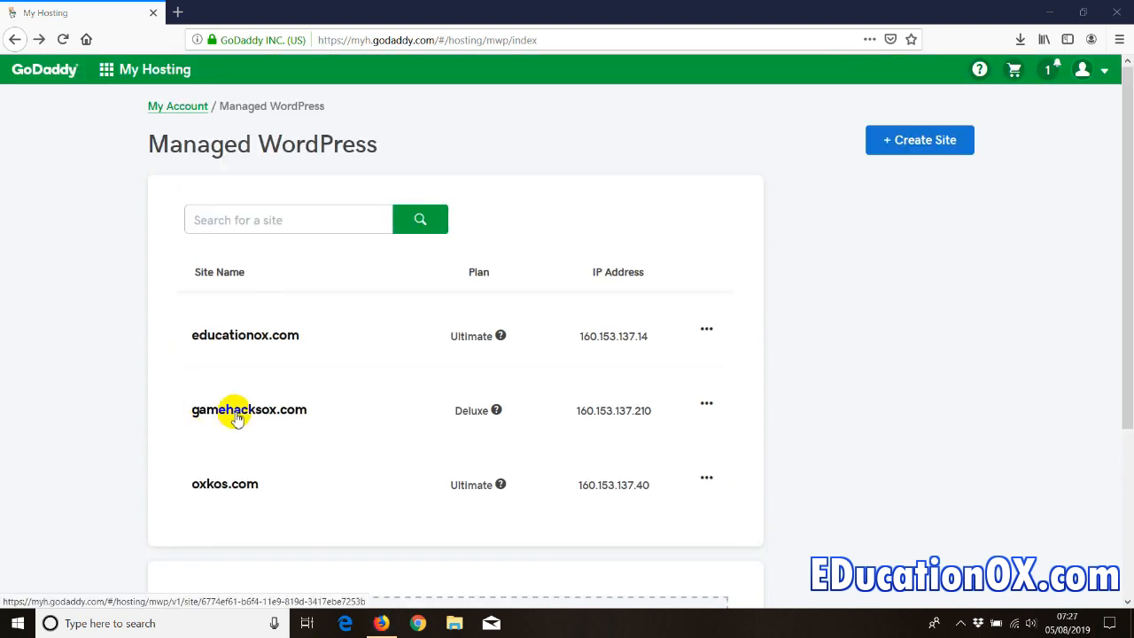
{"action": "left_click", "coordinate": [236, 417]}
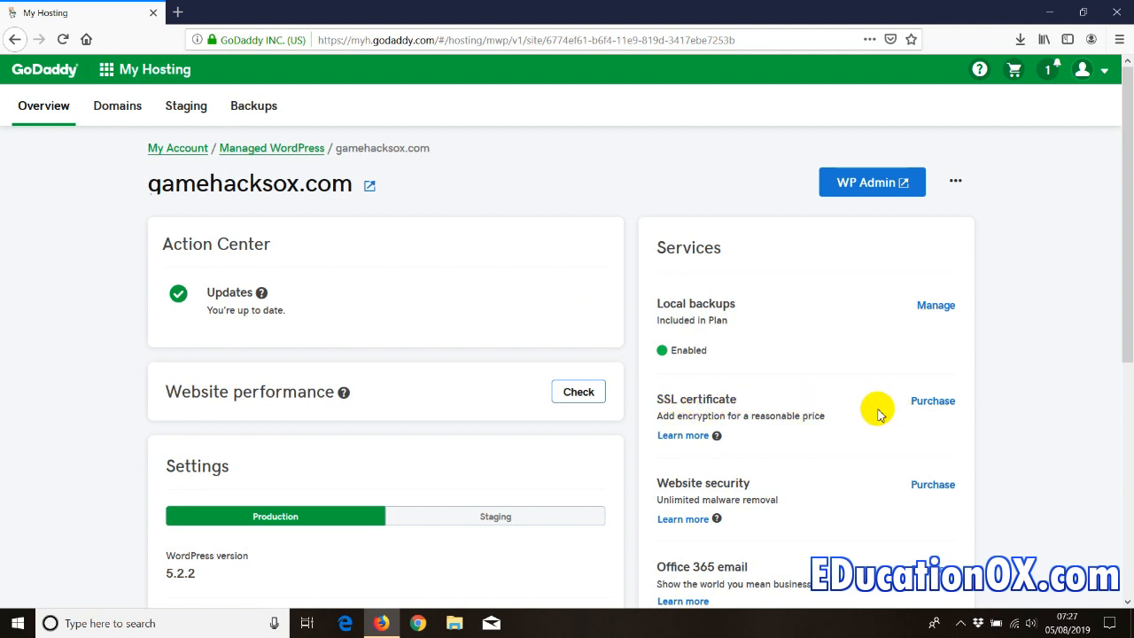
- Scroll through the gamehacksox.com Overview covering backups, SSL, security, Office 365 and PHP 7.2
{"action": "scroll", "coordinate": [872, 407], "scroll_direction": "down", "scroll_amount": 3}
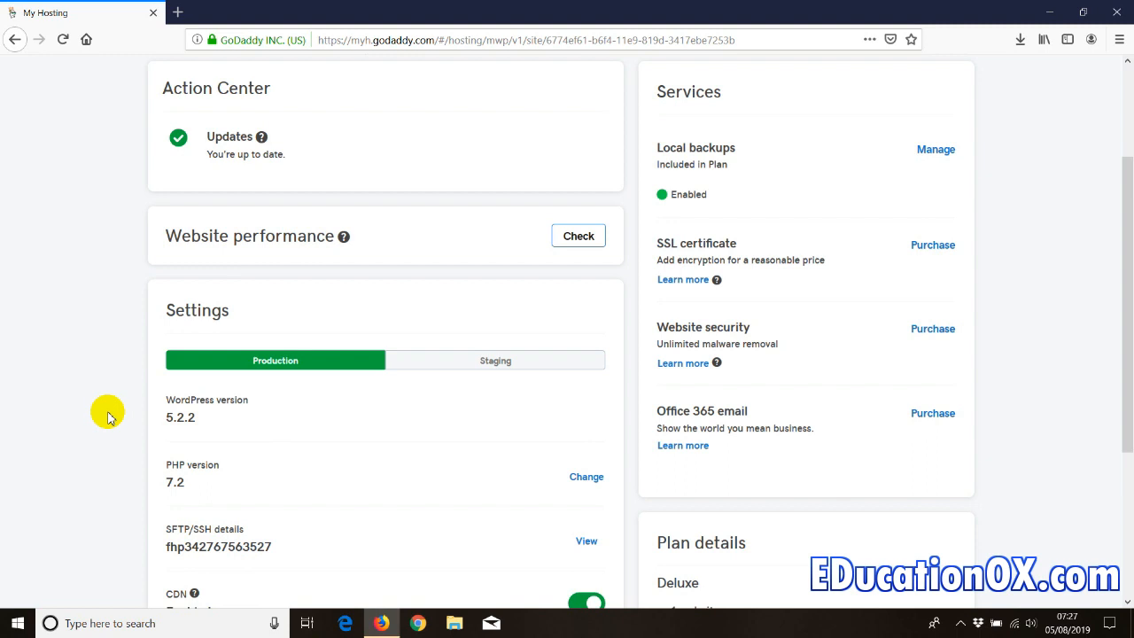
{"action": "scroll", "coordinate": [103, 411], "scroll_direction": "up", "scroll_amount": 2}
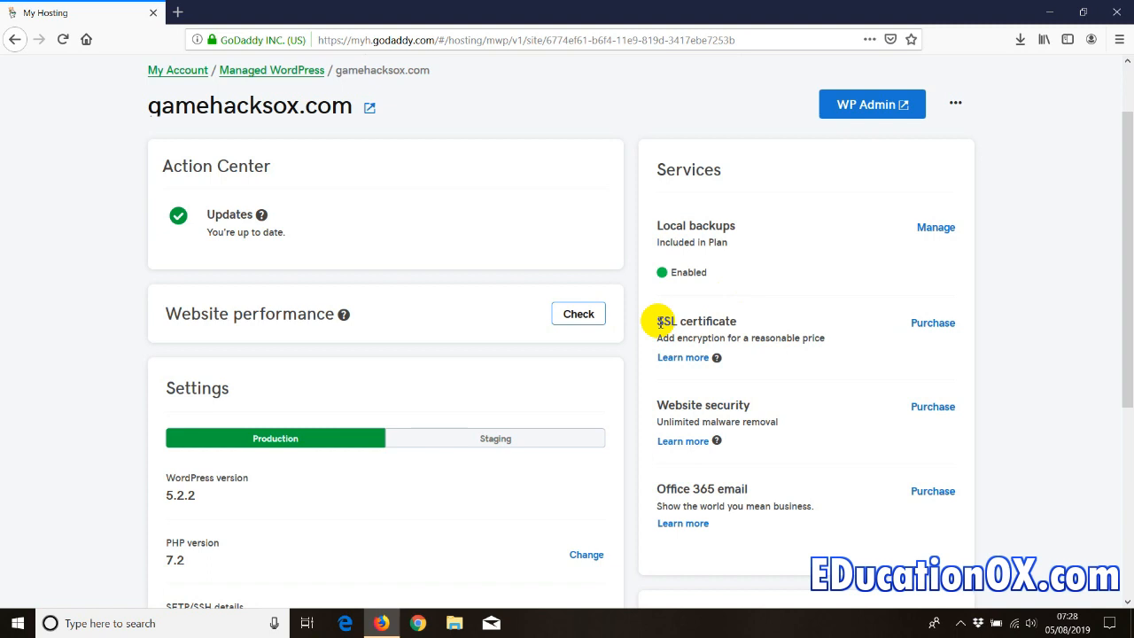
- Open WP Admin for gamehacksox.com, retrying after the failed login tab
{"action": "left_click", "coordinate": [856, 109]}
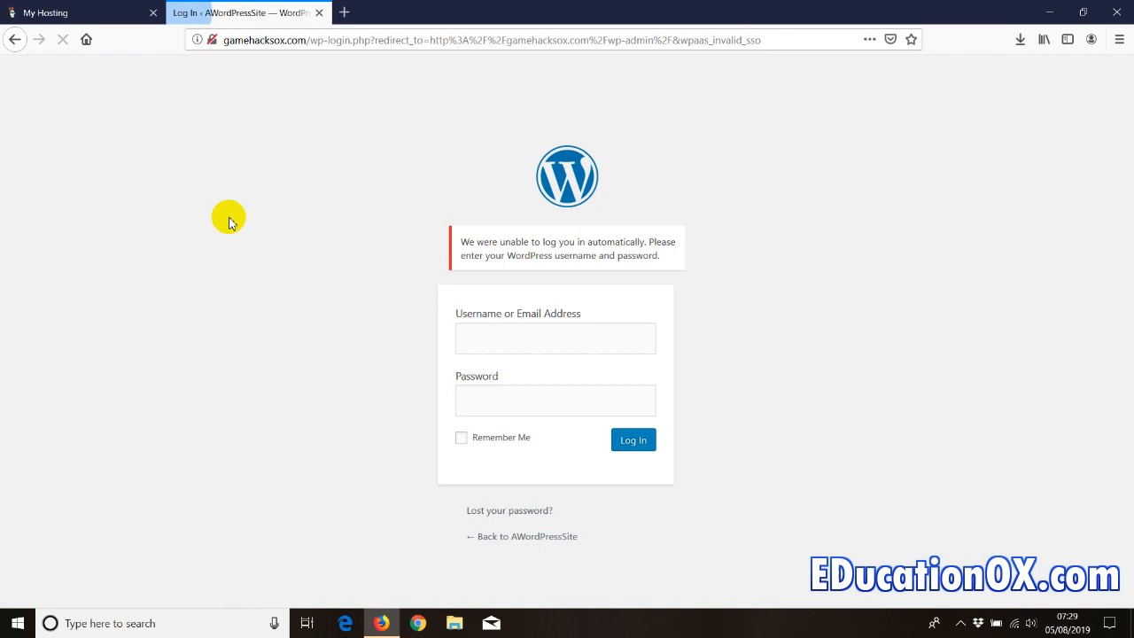
{"action": "left_click", "coordinate": [318, 14]}
{"action": "left_click", "coordinate": [858, 108]}
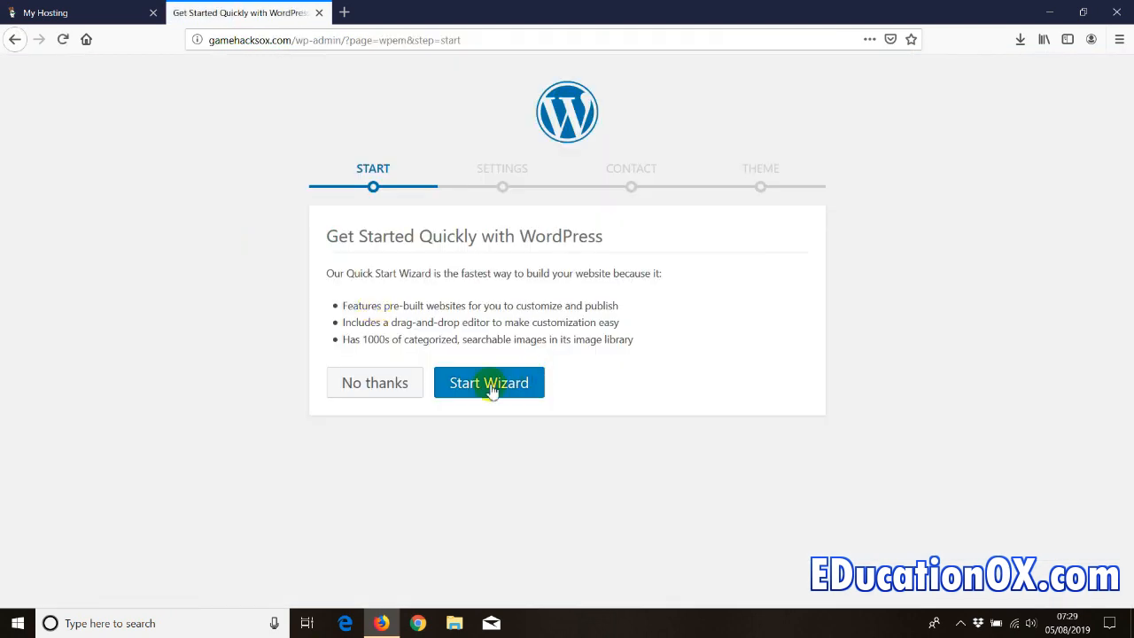
- Start the Quick Start Wizard and scroll down to its site settings
{"action": "left_click", "coordinate": [470, 392]}
{"action": "left_click", "coordinate": [477, 390]}
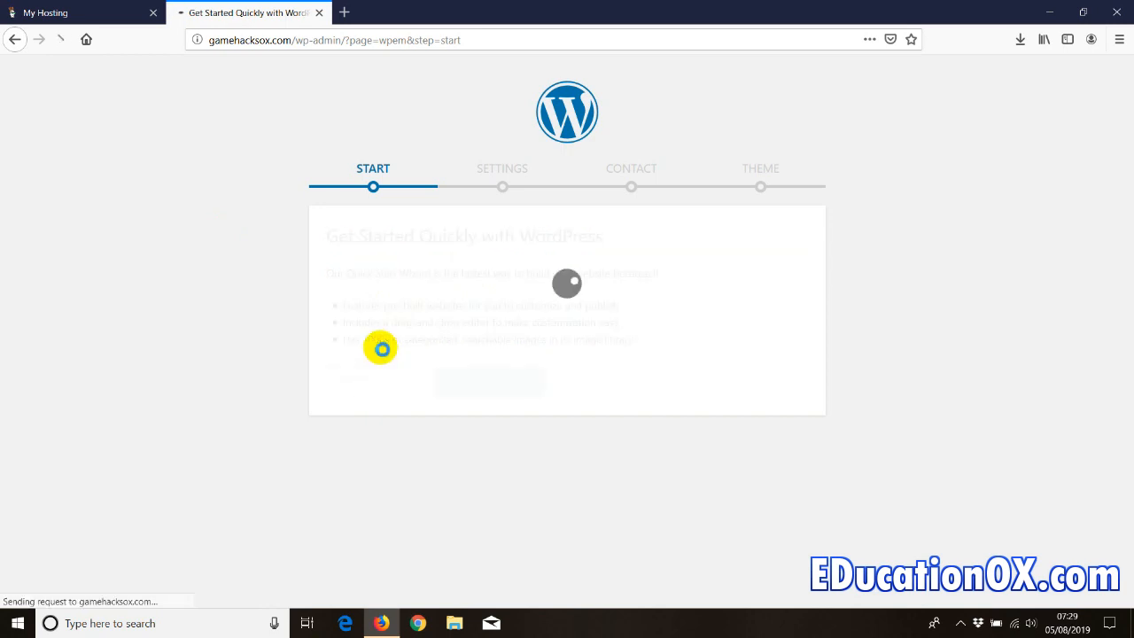
{"action": "scroll", "coordinate": [301, 346], "scroll_direction": "down", "scroll_amount": 2}
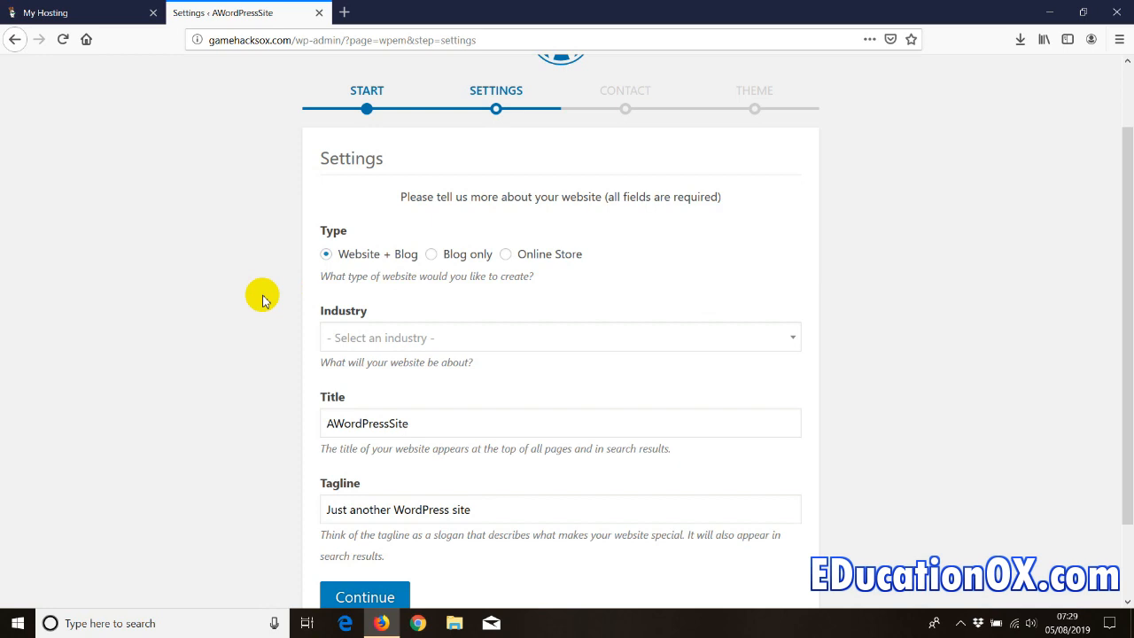
{"action": "scroll", "coordinate": [375, 278], "scroll_direction": "down", "scroll_amount": 2}
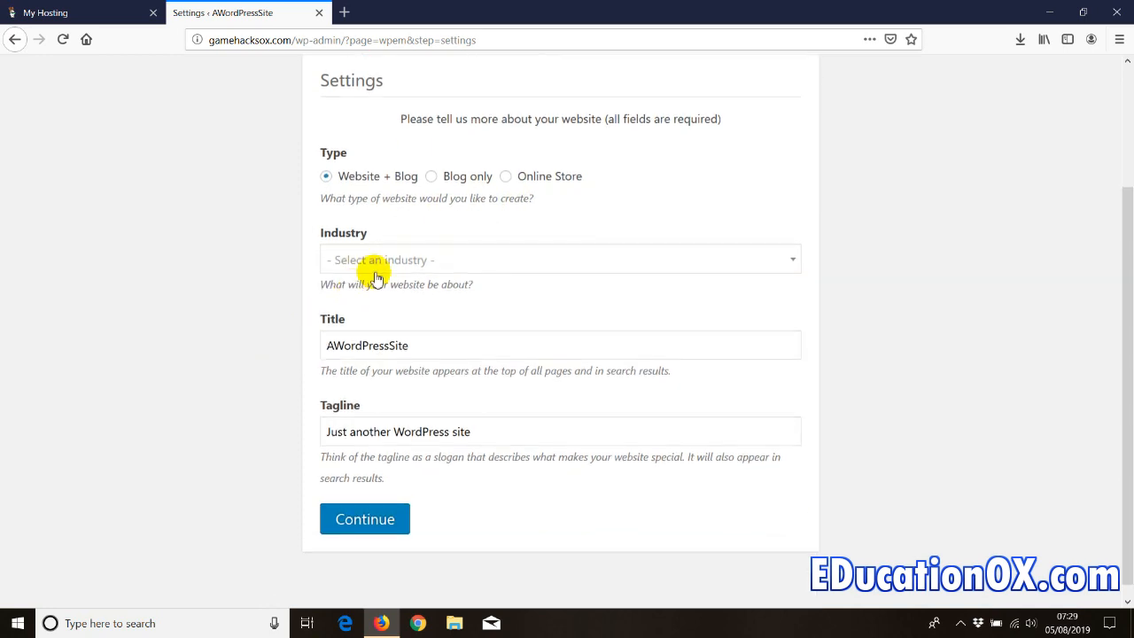
- Choose Education as the industry by searching 'ed', review the tagline, and continue
{"action": "left_click", "coordinate": [385, 258]}
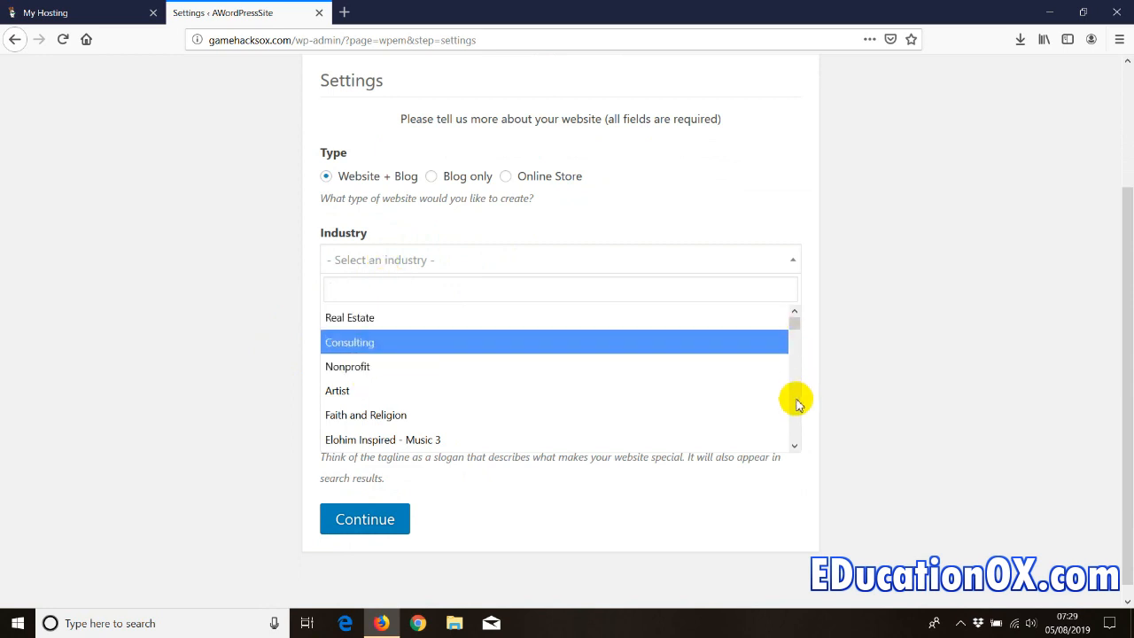
{"action": "left_click", "coordinate": [796, 442]}
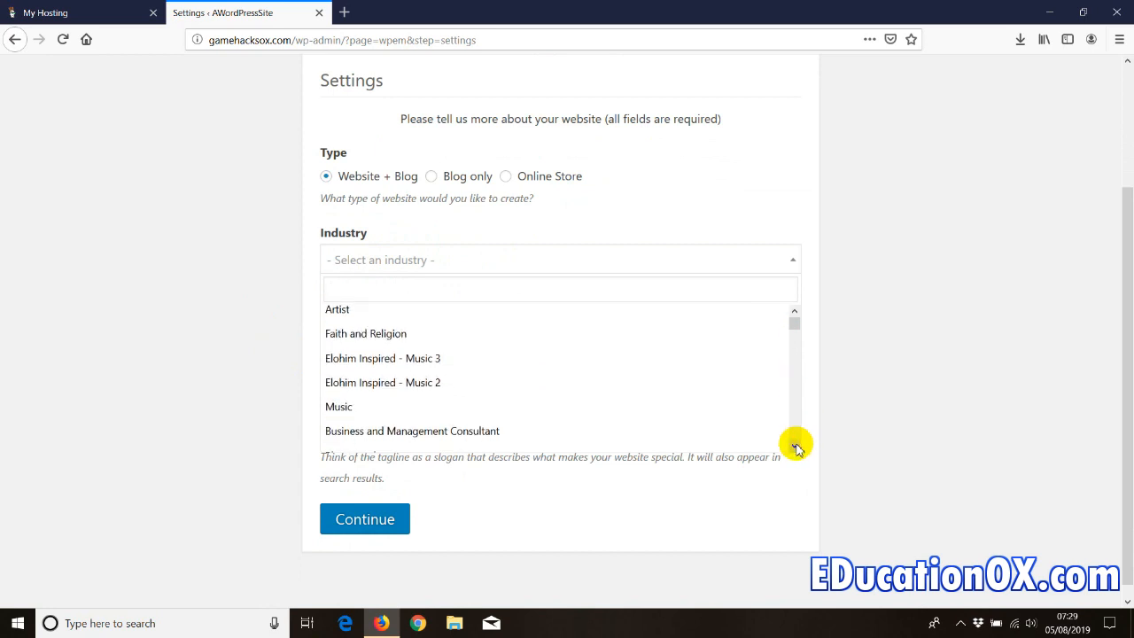
{"action": "left_click", "coordinate": [796, 445]}
{"action": "left_click", "coordinate": [795, 444]}
{"action": "left_click", "coordinate": [795, 445]}
{"action": "left_click", "coordinate": [796, 445]}
{"action": "left_click", "coordinate": [796, 445]}
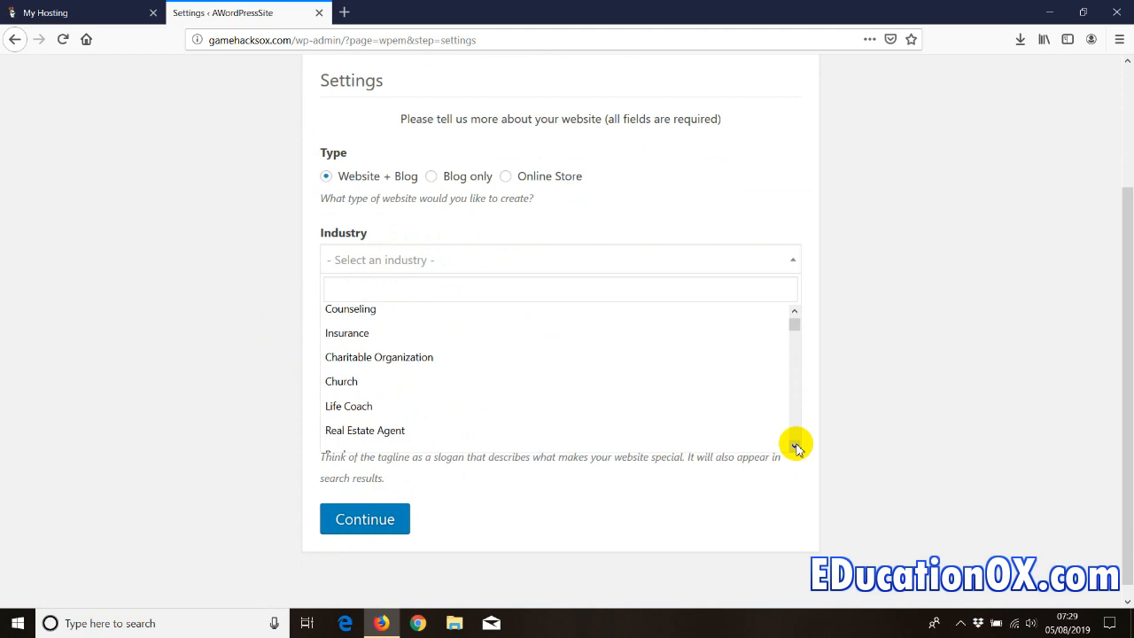
{"action": "left_click_drag", "start_coordinate": [797, 324], "coordinate": [797, 318]}
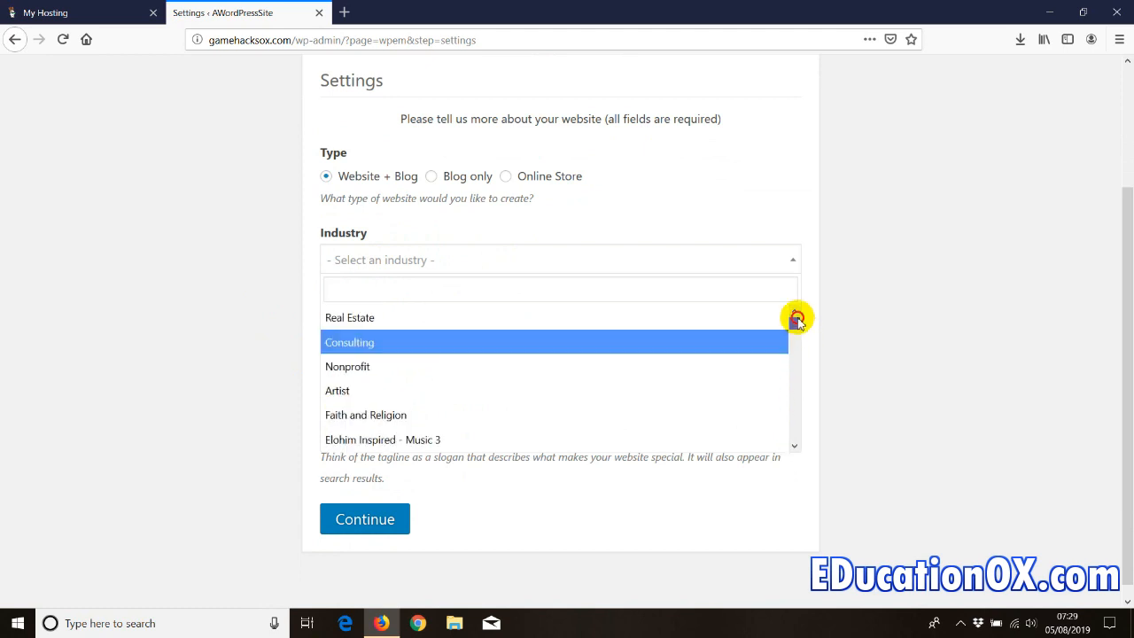
{"action": "type", "text": "ed"}
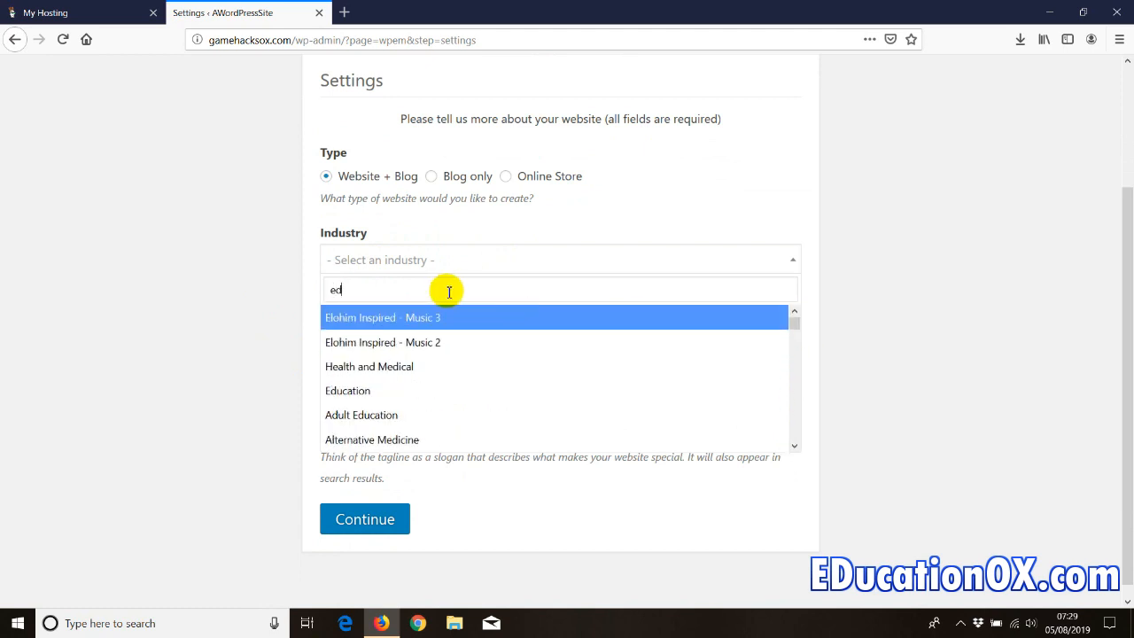
{"action": "left_click", "coordinate": [347, 390]}
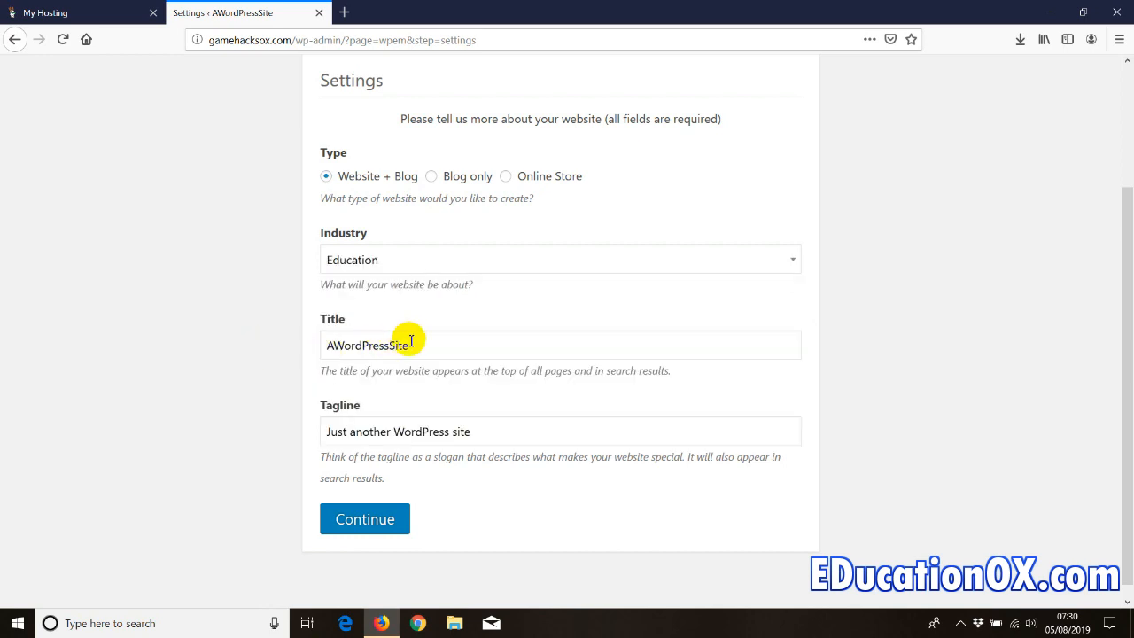
{"action": "left_click_drag", "start_coordinate": [477, 433], "coordinate": [316, 418]}
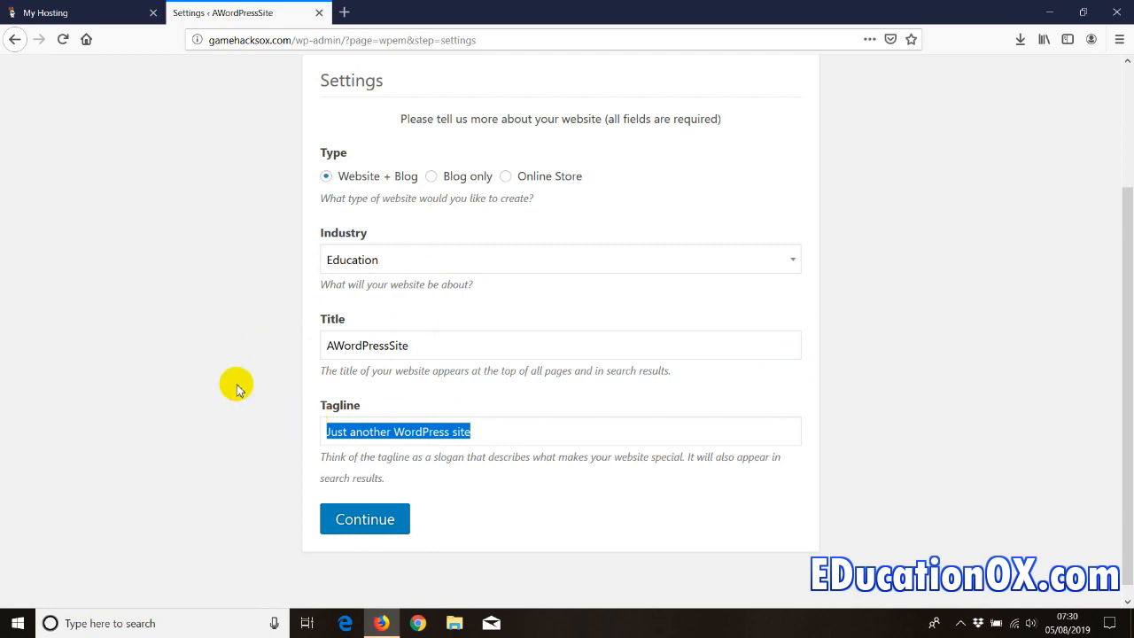
{"action": "left_click", "coordinate": [351, 526]}
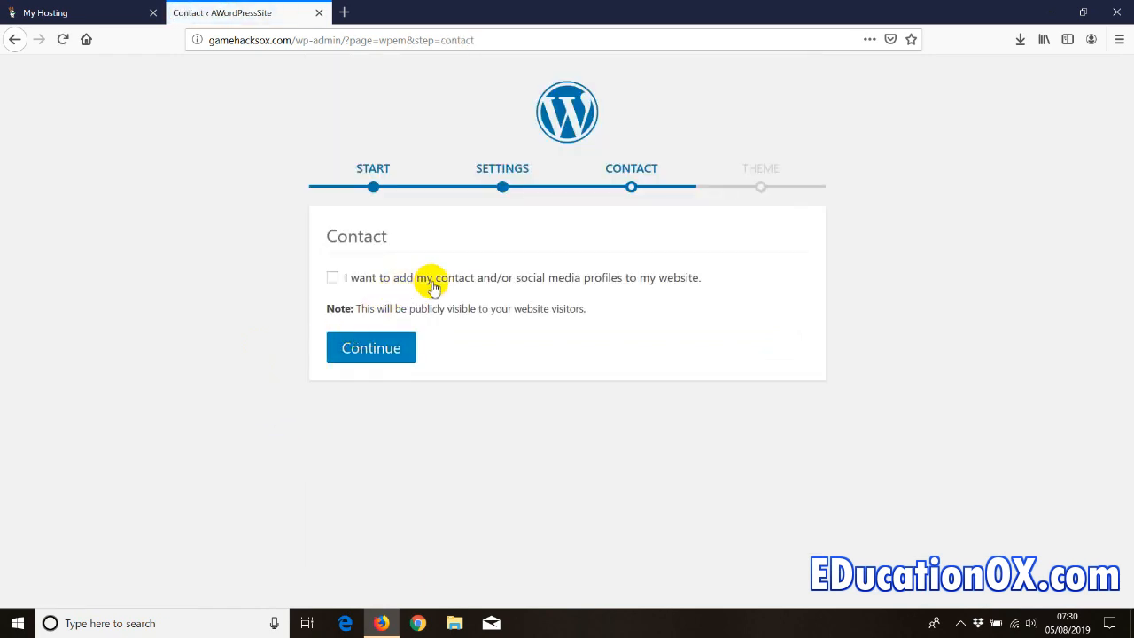
- Skip the Contact details step and preview the Escapade theme
{"action": "left_click", "coordinate": [364, 352]}
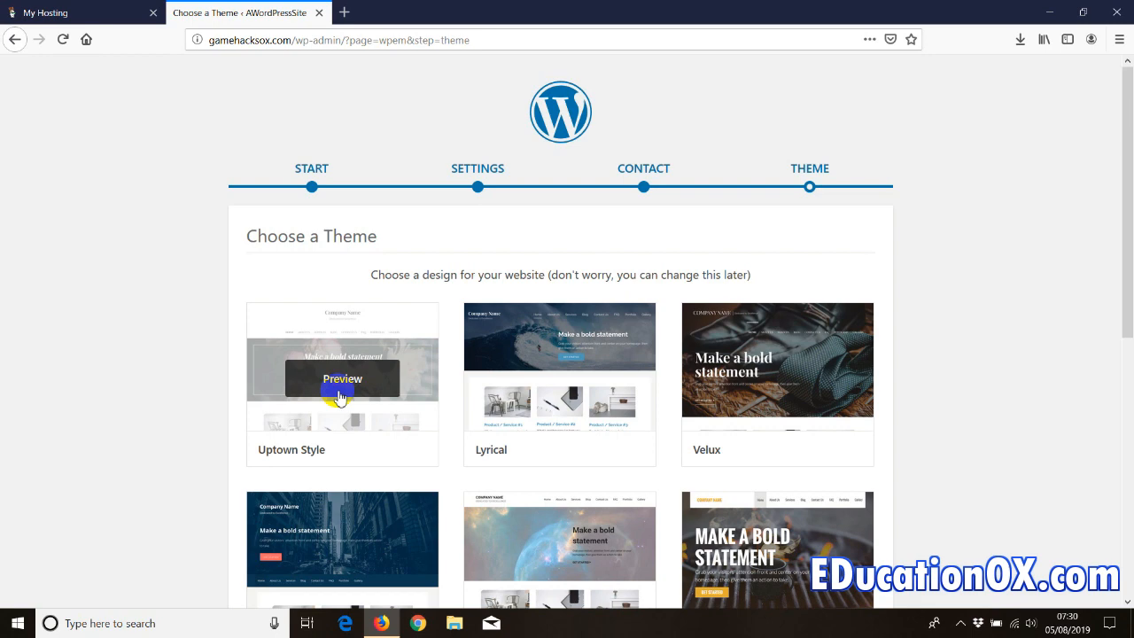
{"action": "scroll", "coordinate": [492, 359], "scroll_direction": "down", "scroll_amount": 3}
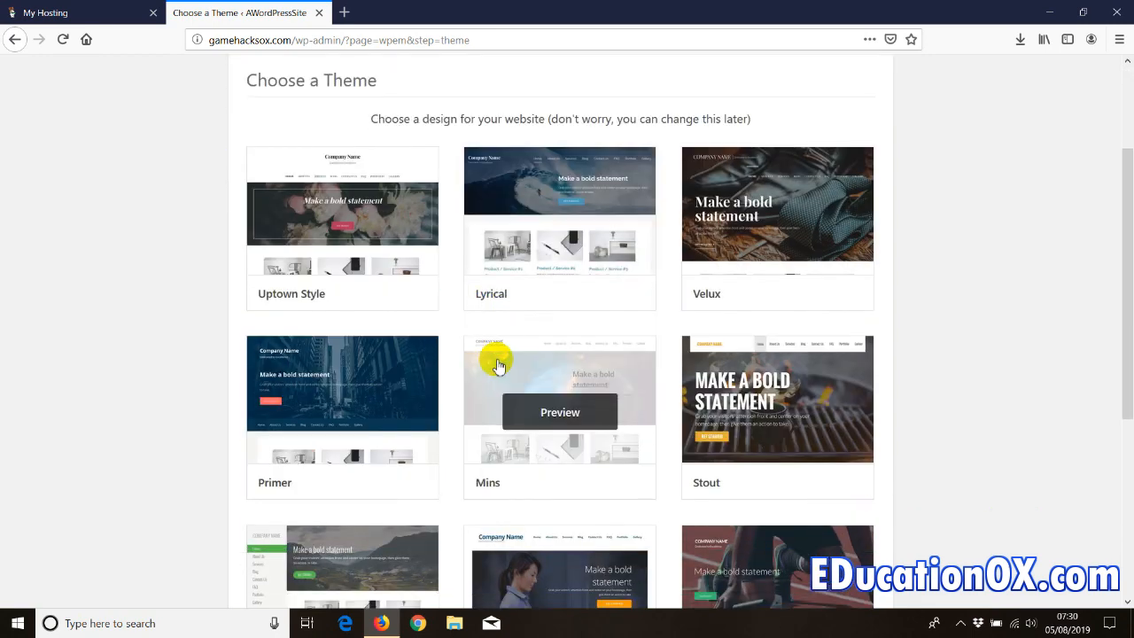
{"action": "scroll", "coordinate": [337, 360], "scroll_direction": "down", "scroll_amount": 4}
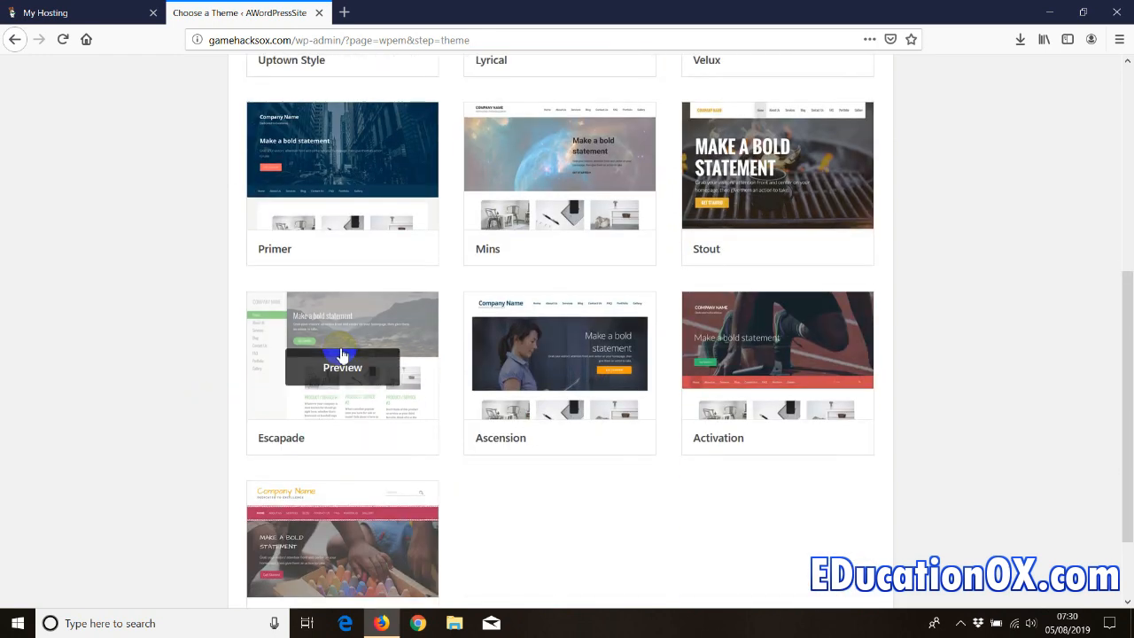
{"action": "left_click", "coordinate": [339, 358]}
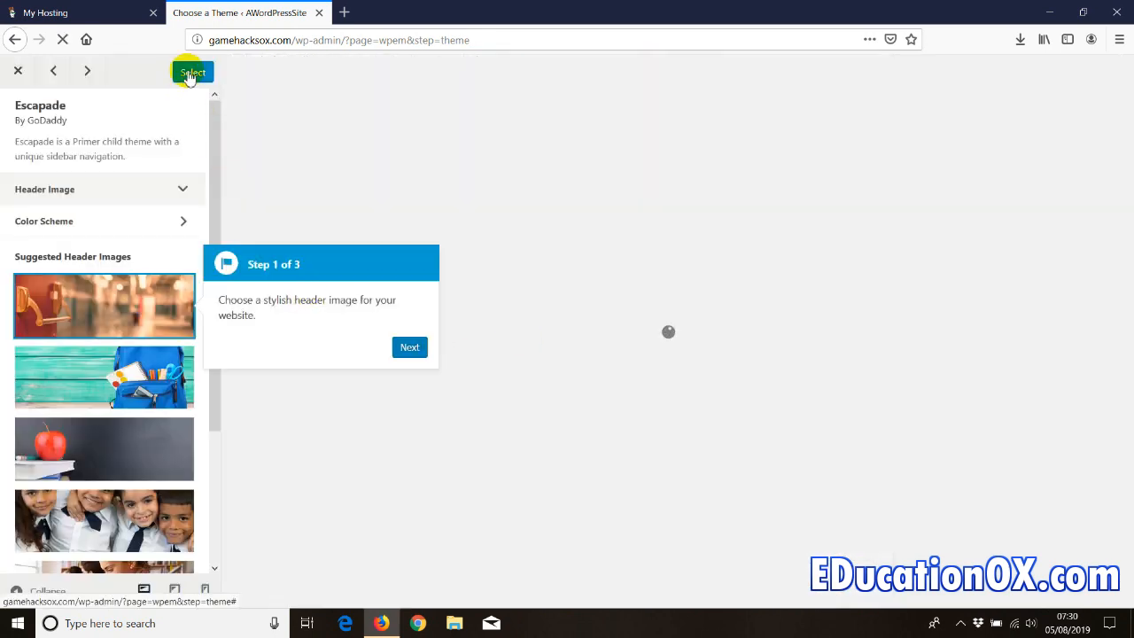
- Install Escapade, advance the tour tip, and exit the Customizer to the Dashboard
{"action": "left_click", "coordinate": [188, 72]}
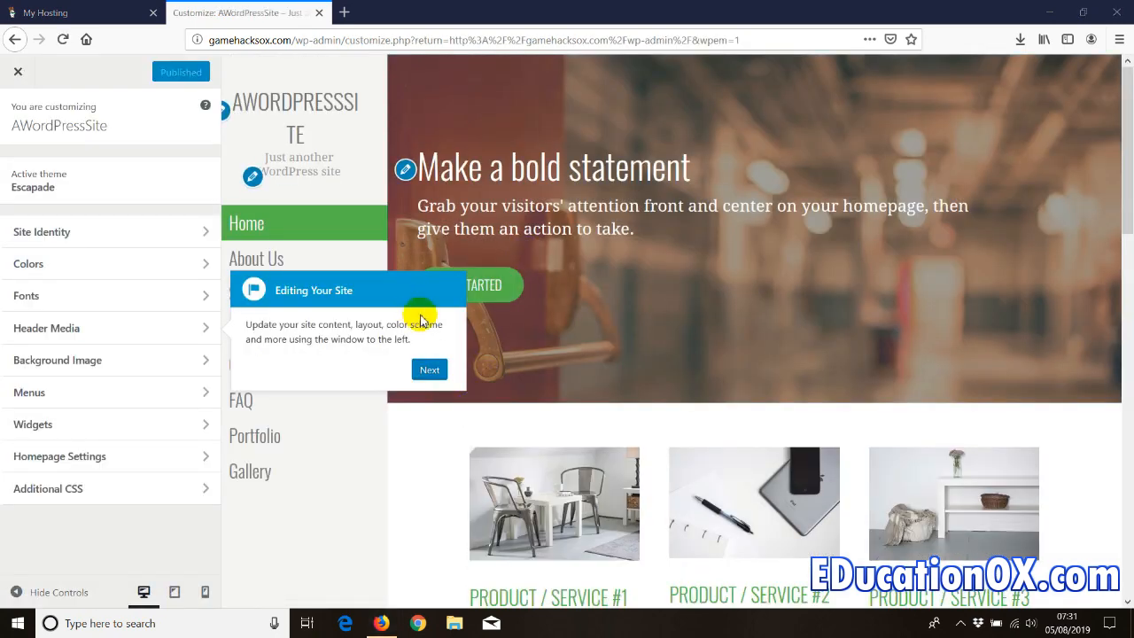
{"action": "left_click", "coordinate": [427, 369]}
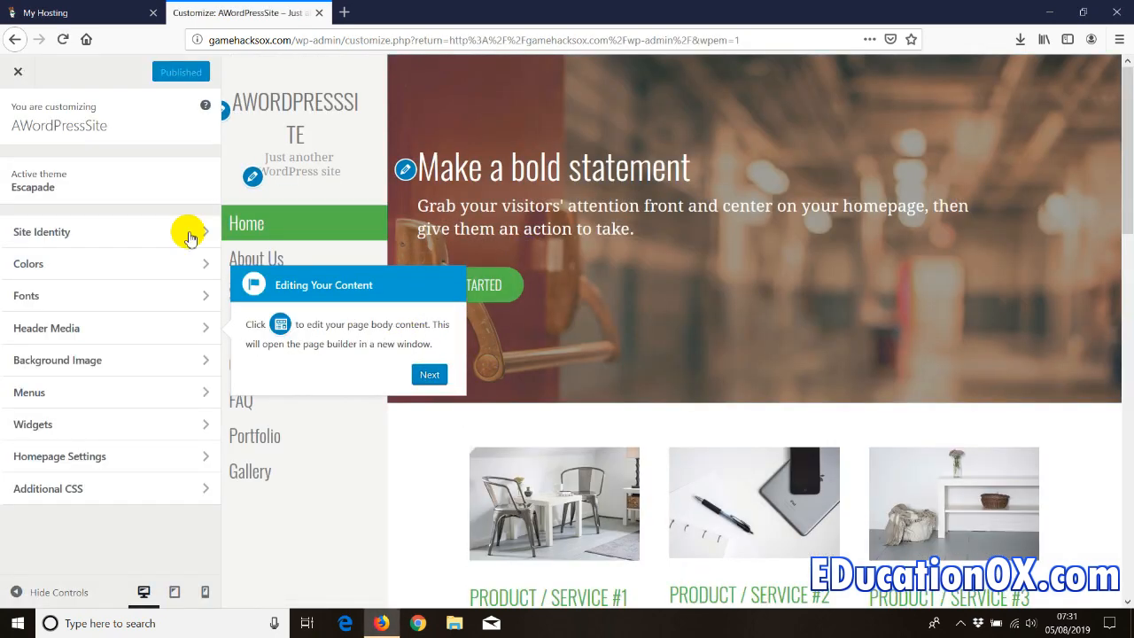
{"action": "left_click", "coordinate": [17, 72]}
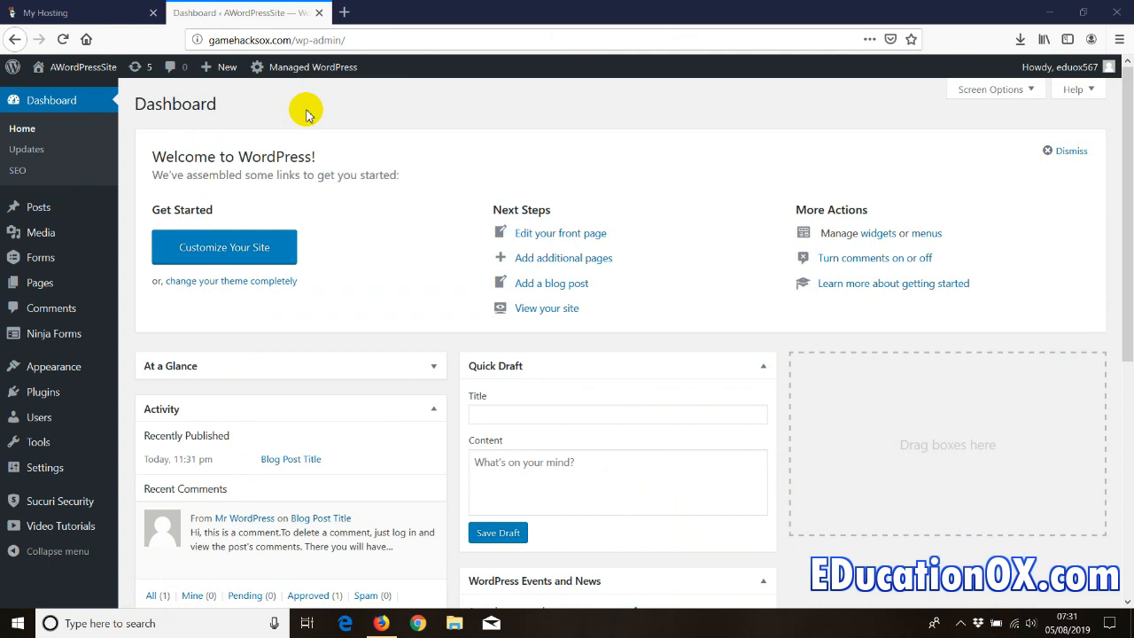
- Rename the Uncategorized category to Mix with slug mix
{"action": "left_click", "coordinate": [41, 214]}
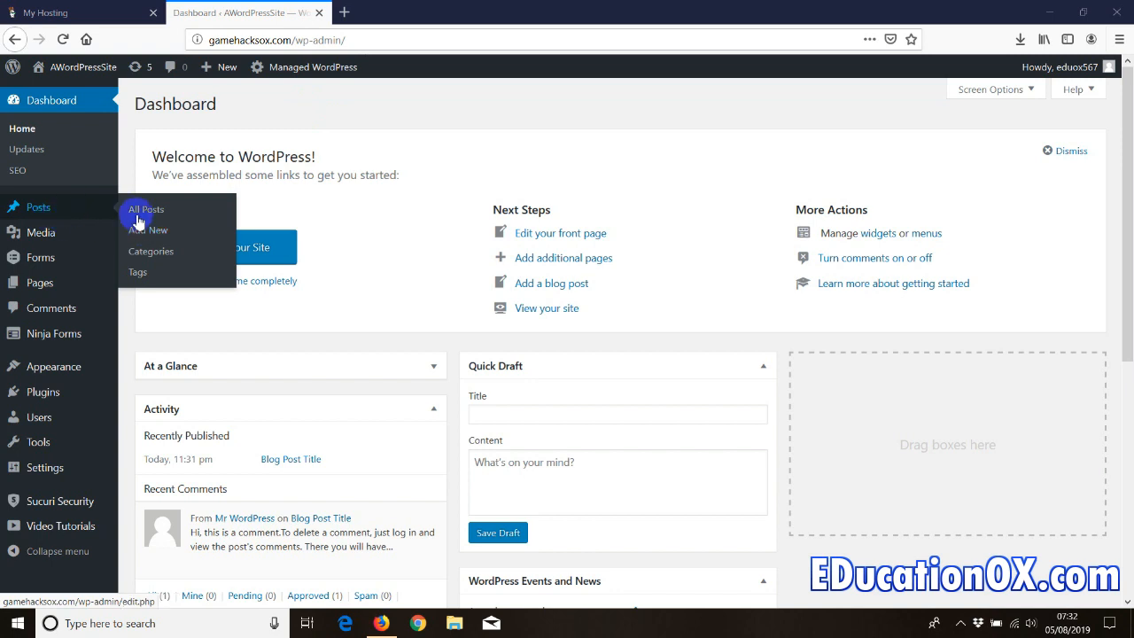
{"action": "left_click", "coordinate": [139, 257]}
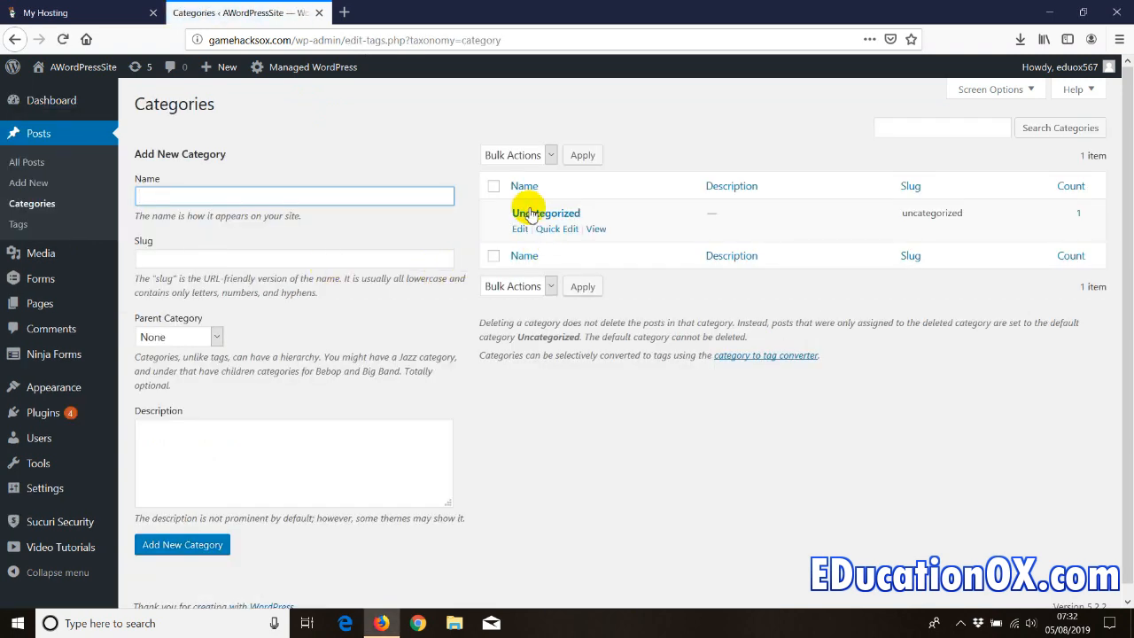
{"action": "left_click", "coordinate": [520, 229]}
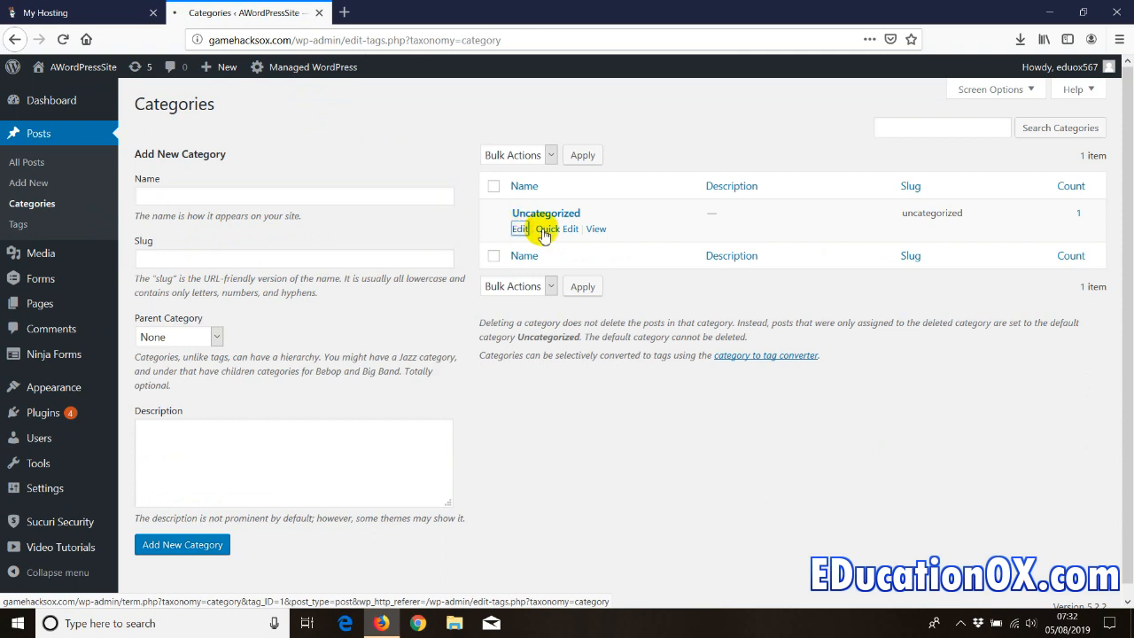
{"action": "left_click_drag", "start_coordinate": [373, 146], "coordinate": [255, 150]}
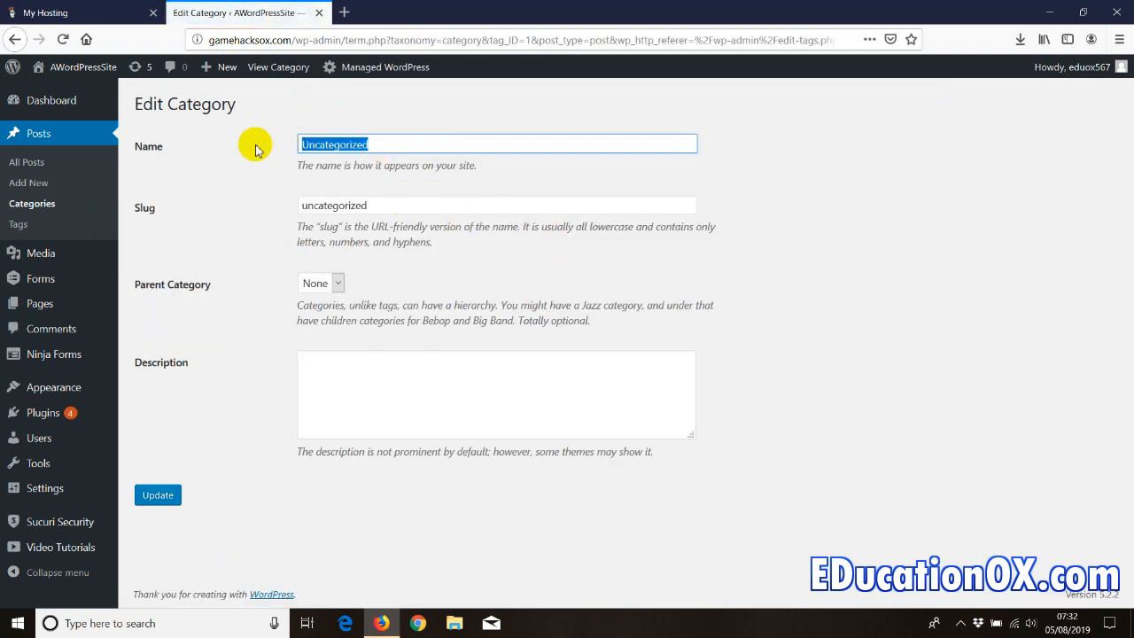
{"action": "type", "text": "Mix"}
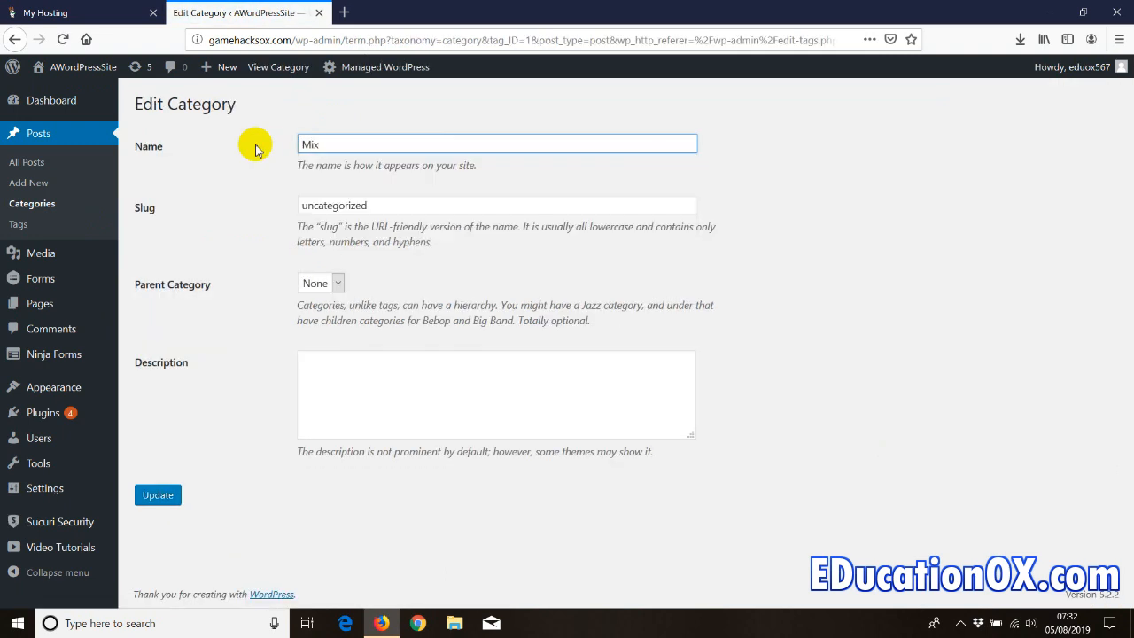
{"action": "left_click_drag", "start_coordinate": [400, 206], "coordinate": [153, 190]}
{"action": "type", "text": "mix"}
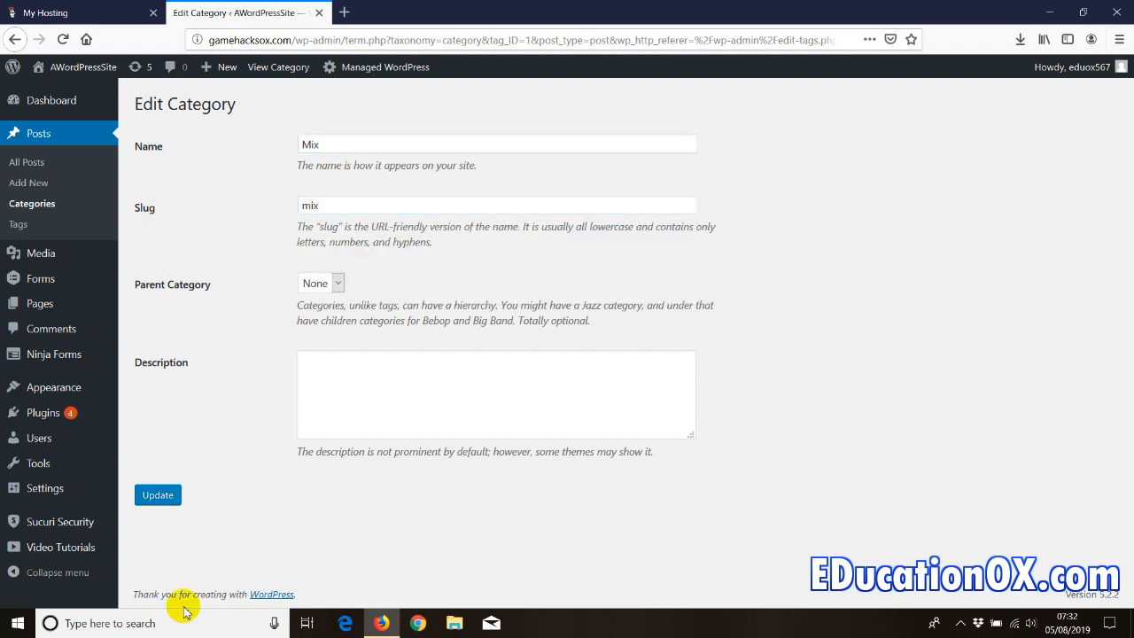
{"action": "left_click", "coordinate": [155, 496]}
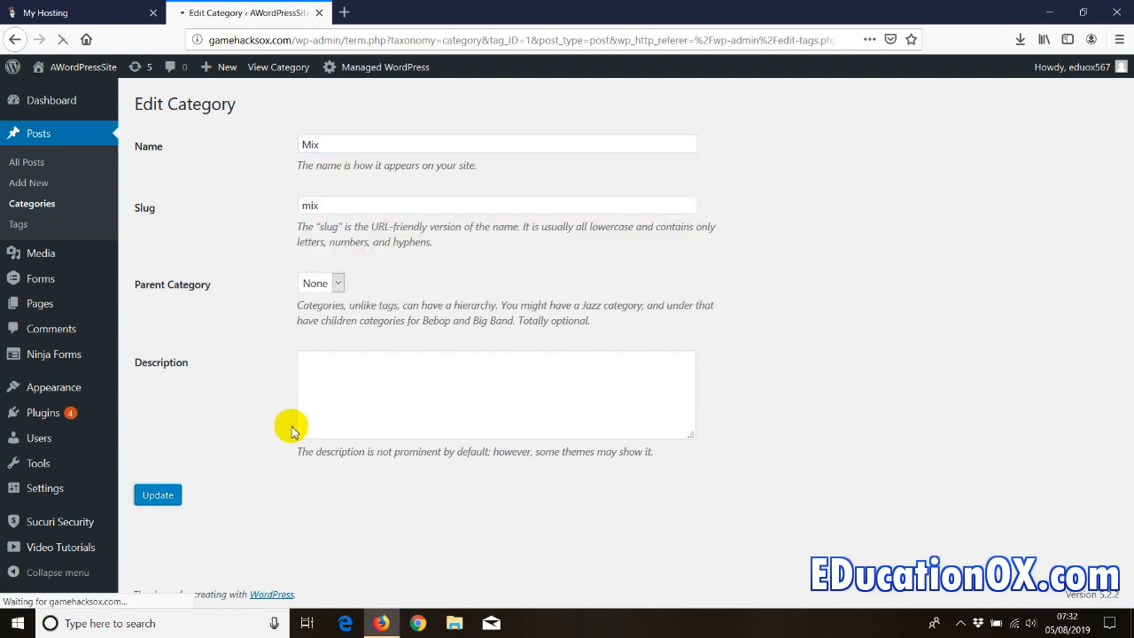
- Add a Videos category with slug videos
{"action": "left_click", "coordinate": [53, 209]}
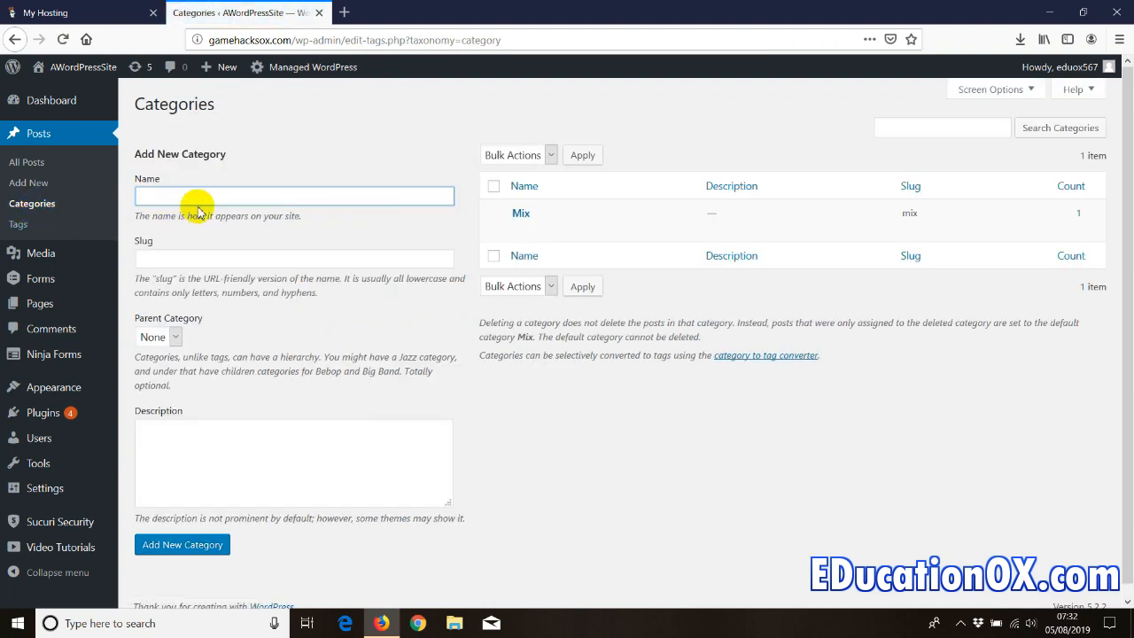
{"action": "type", "text": "Videos"}
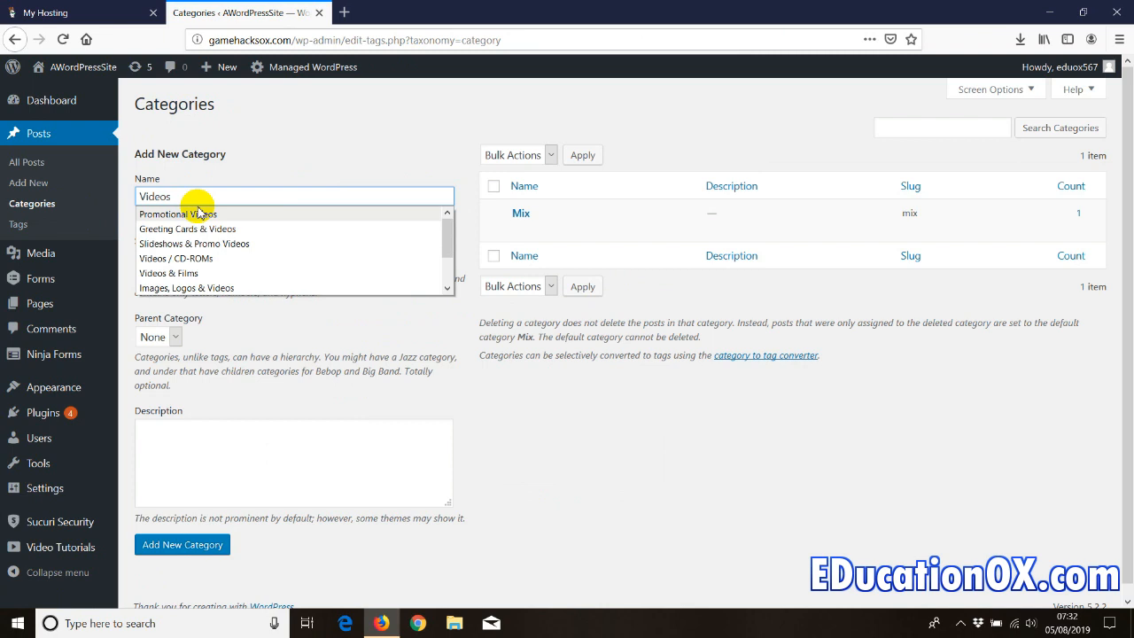
{"action": "left_click", "coordinate": [197, 237]}
{"action": "left_click", "coordinate": [164, 260]}
{"action": "type", "text": "videos"}
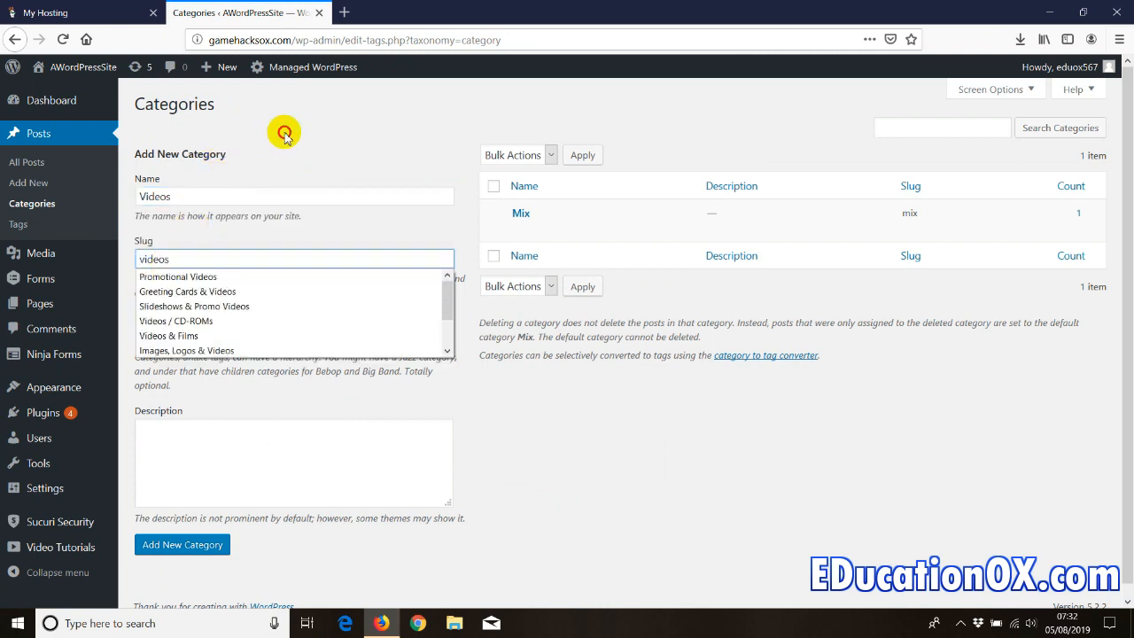
{"action": "left_click", "coordinate": [173, 543]}
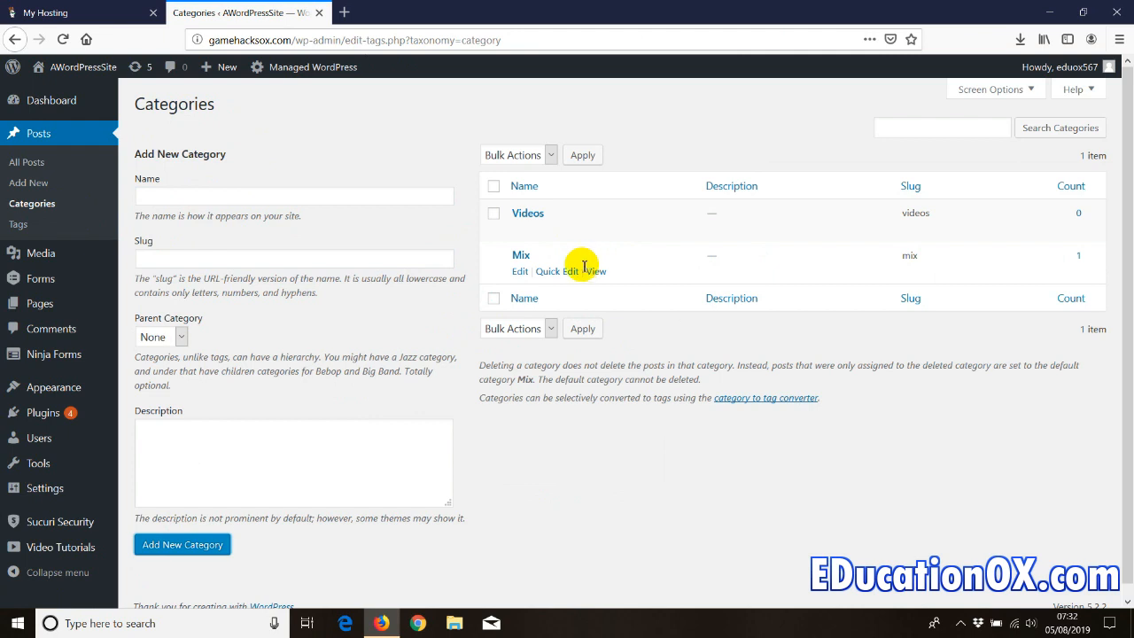
- Add Movies and music categories with slugs movies and music
{"action": "left_click", "coordinate": [275, 197]}
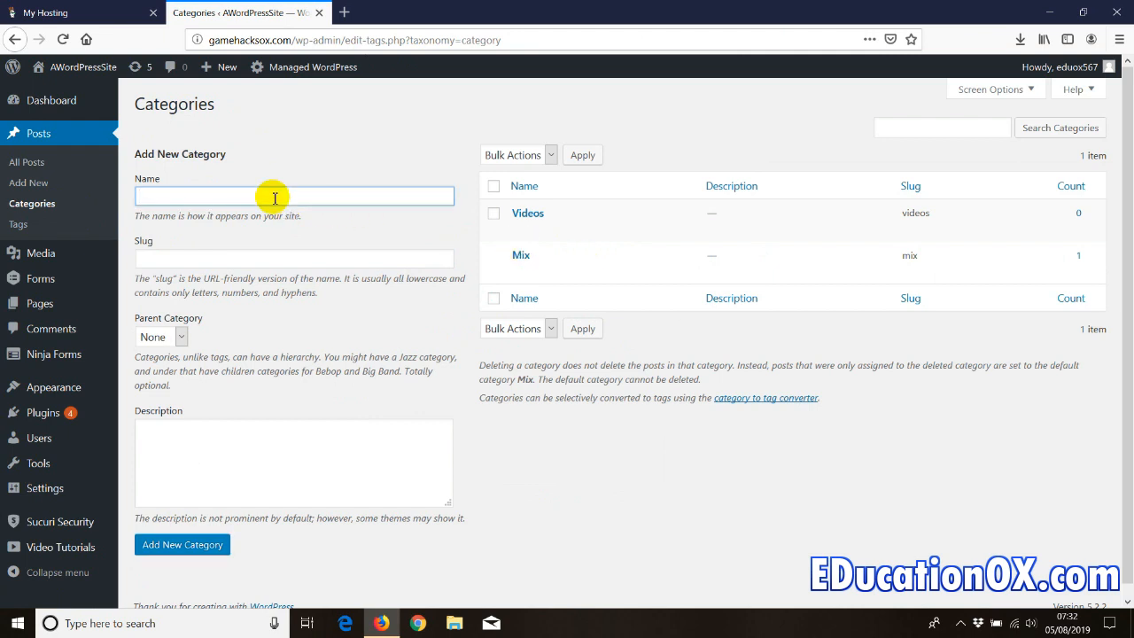
{"action": "type", "text": "MUvies"}
{"action": "left_click_drag", "start_coordinate": [149, 195], "coordinate": [196, 194]}
{"action": "type", "text": "ovies"}
{"action": "left_click", "coordinate": [178, 256]}
{"action": "type", "text": "movies"}
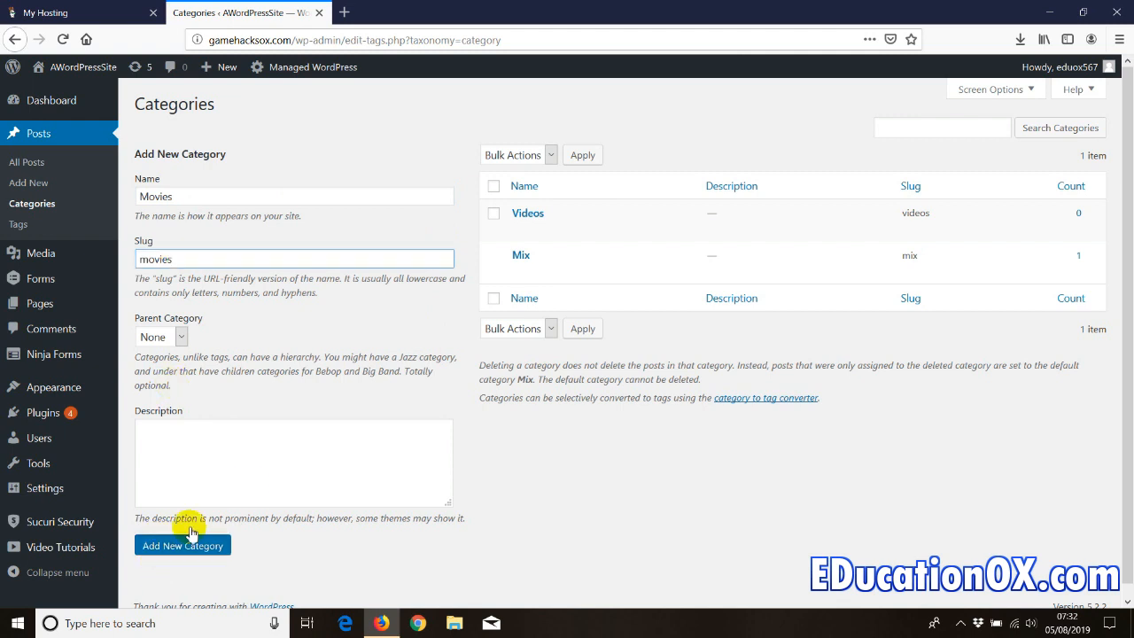
{"action": "left_click", "coordinate": [191, 533]}
{"action": "left_click", "coordinate": [233, 194]}
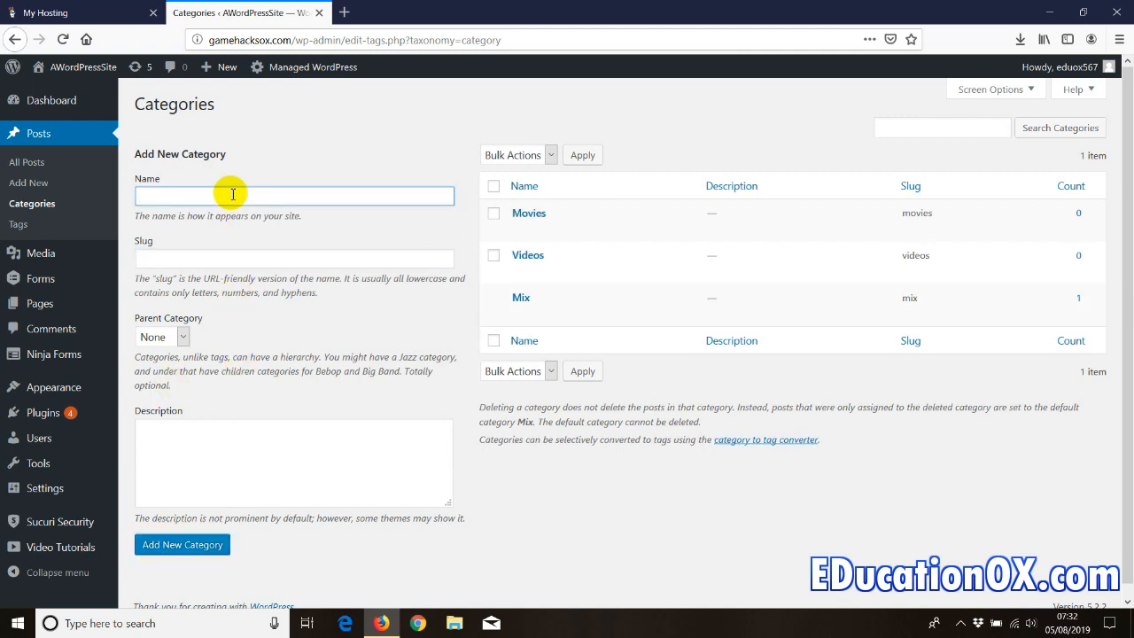
{"action": "type", "text": "music"}
{"action": "key", "text": "Tab"}
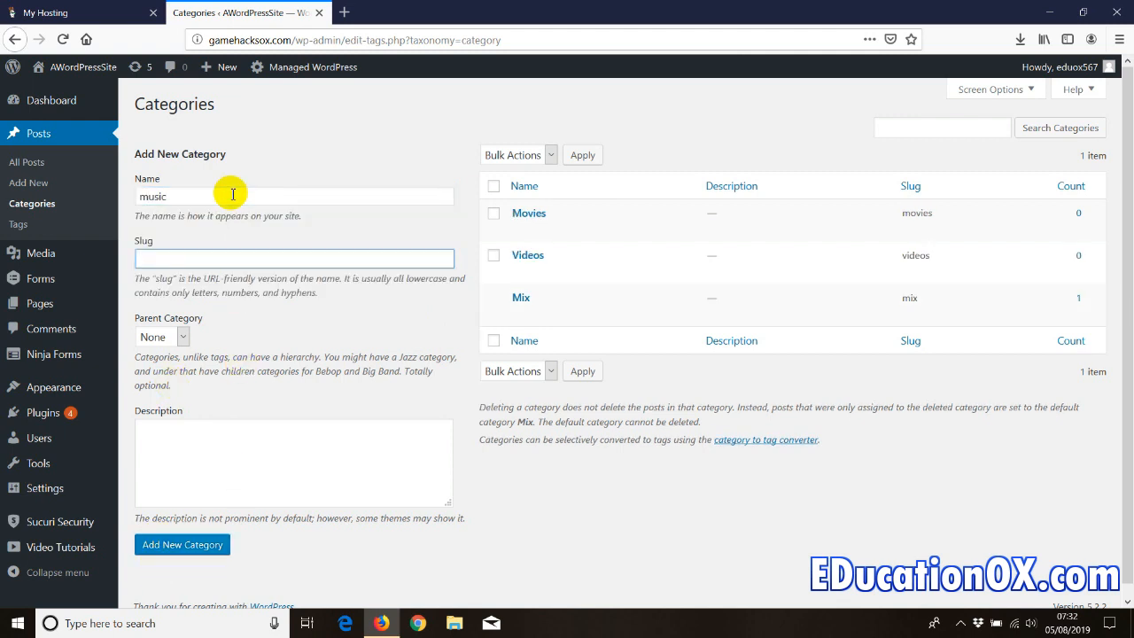
{"action": "type", "text": "music"}
{"action": "left_click", "coordinate": [173, 544]}
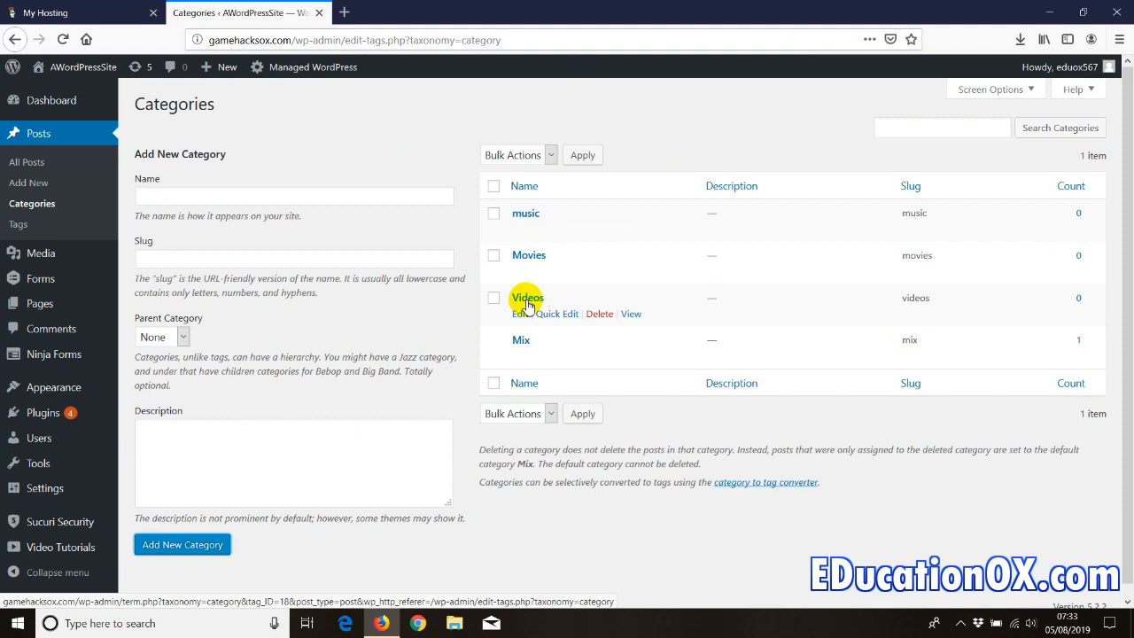
- Start a new post in the standard block editor and dismiss the welcome tip
{"action": "left_click", "coordinate": [32, 183]}
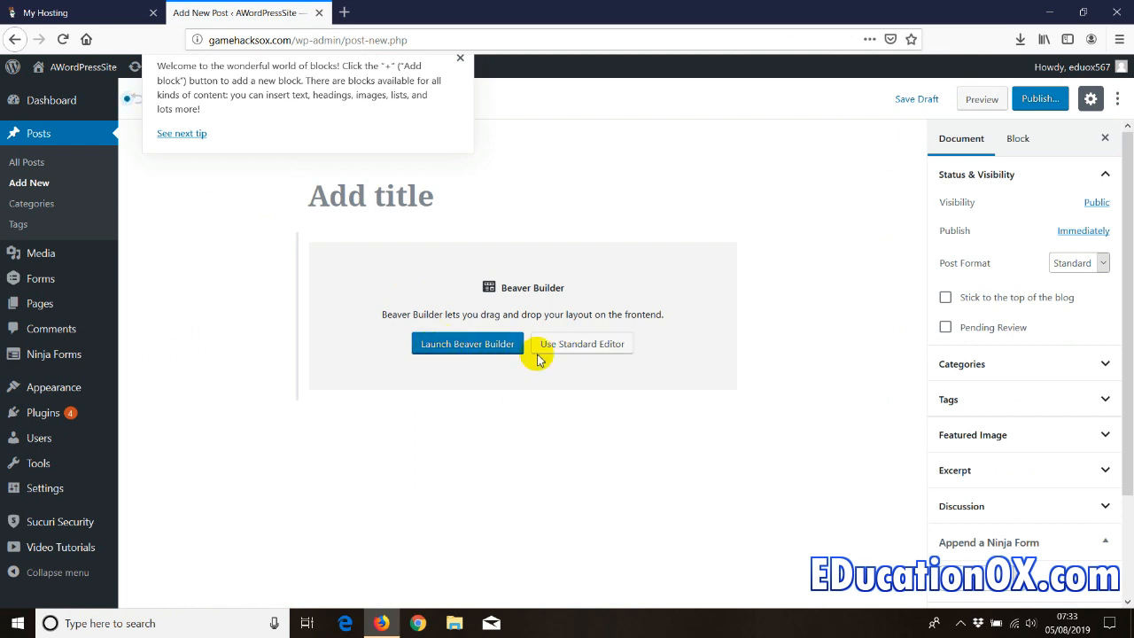
{"action": "left_click", "coordinate": [436, 344]}
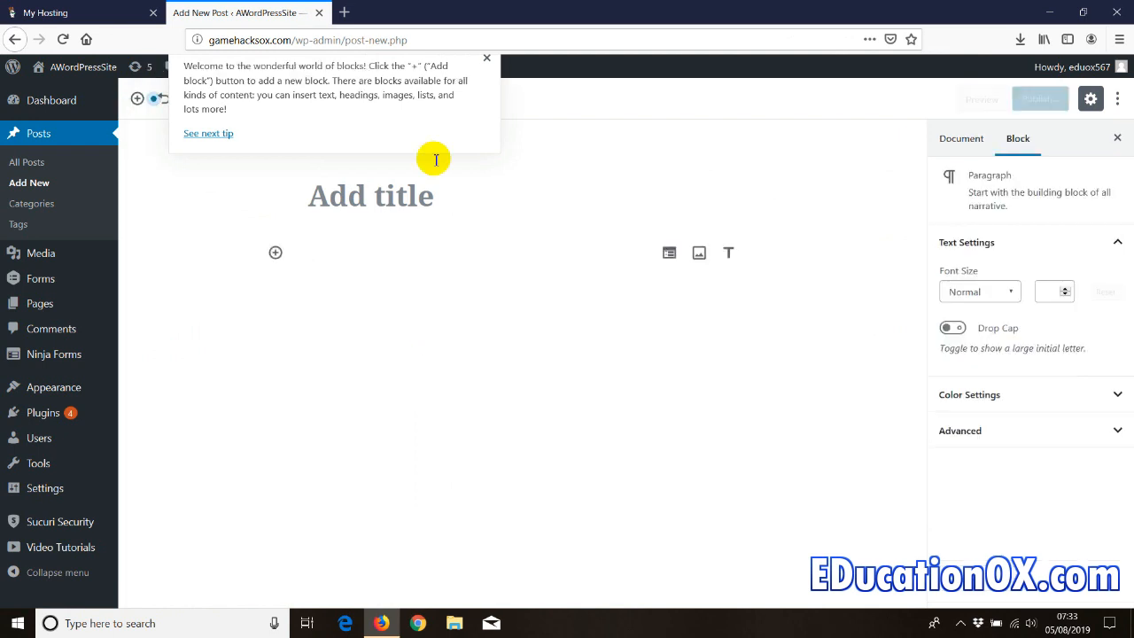
{"action": "left_click", "coordinate": [460, 58]}
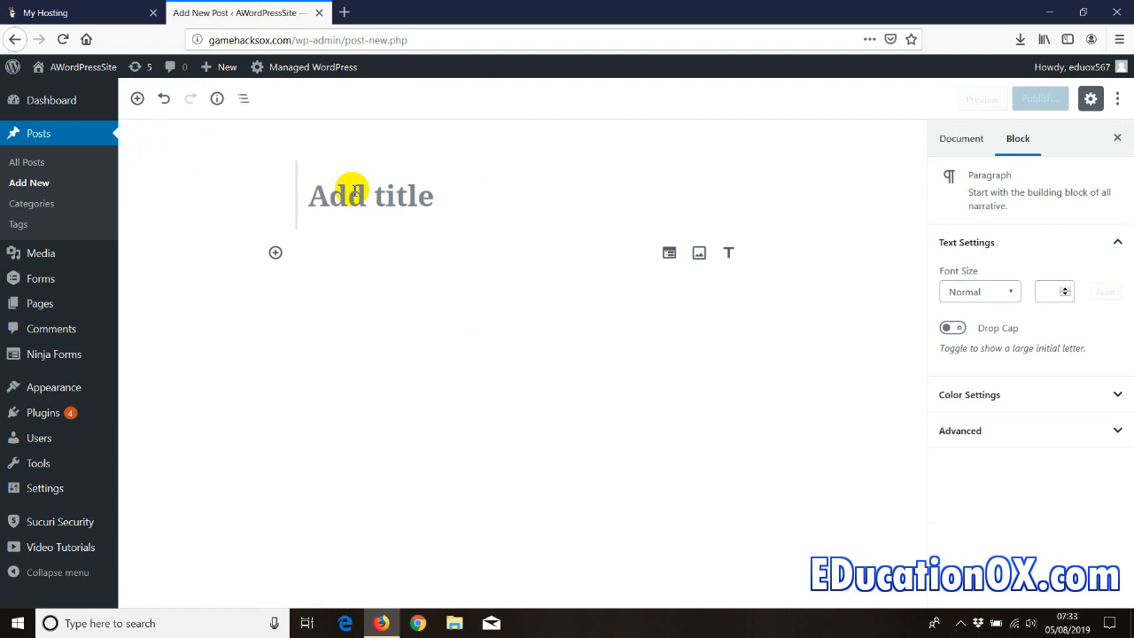
- Title the post 'Demo post' and add the paragraph 'this is a demo post'
{"action": "type", "text": "Demo"}
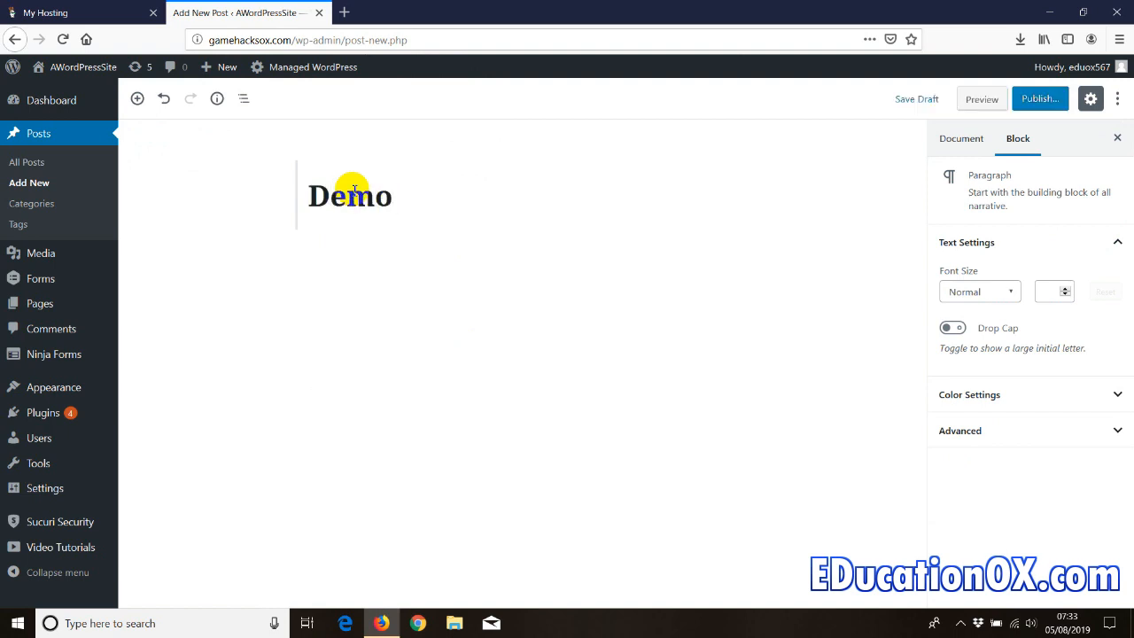
{"action": "type", "text": " post"}
{"action": "left_click", "coordinate": [341, 276]}
{"action": "left_click", "coordinate": [362, 257]}
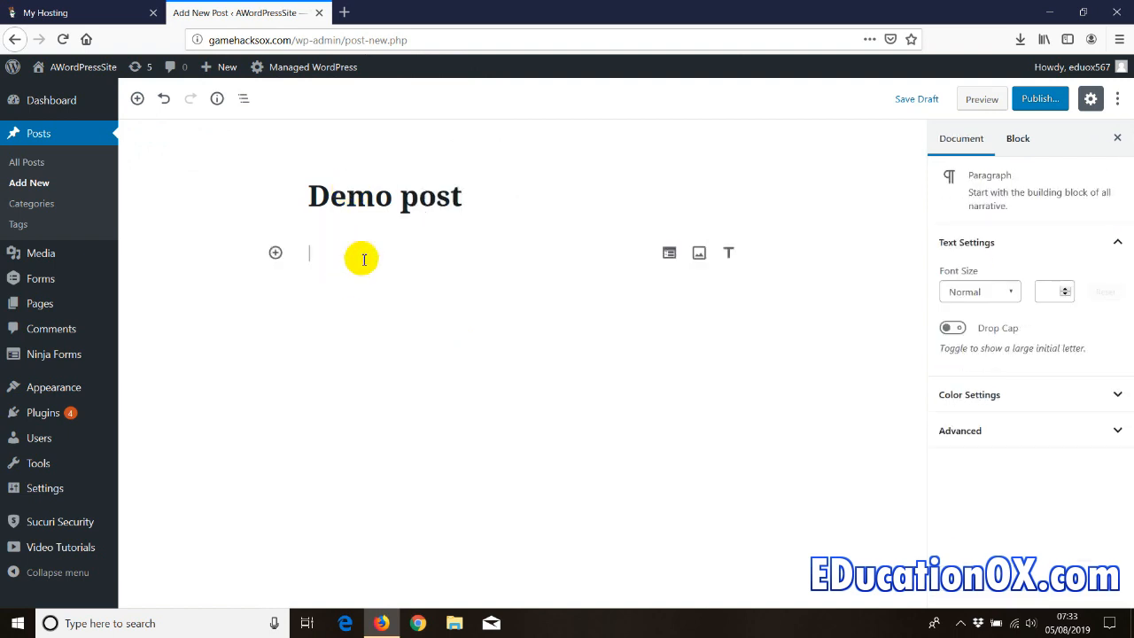
{"action": "type", "text": "this"}
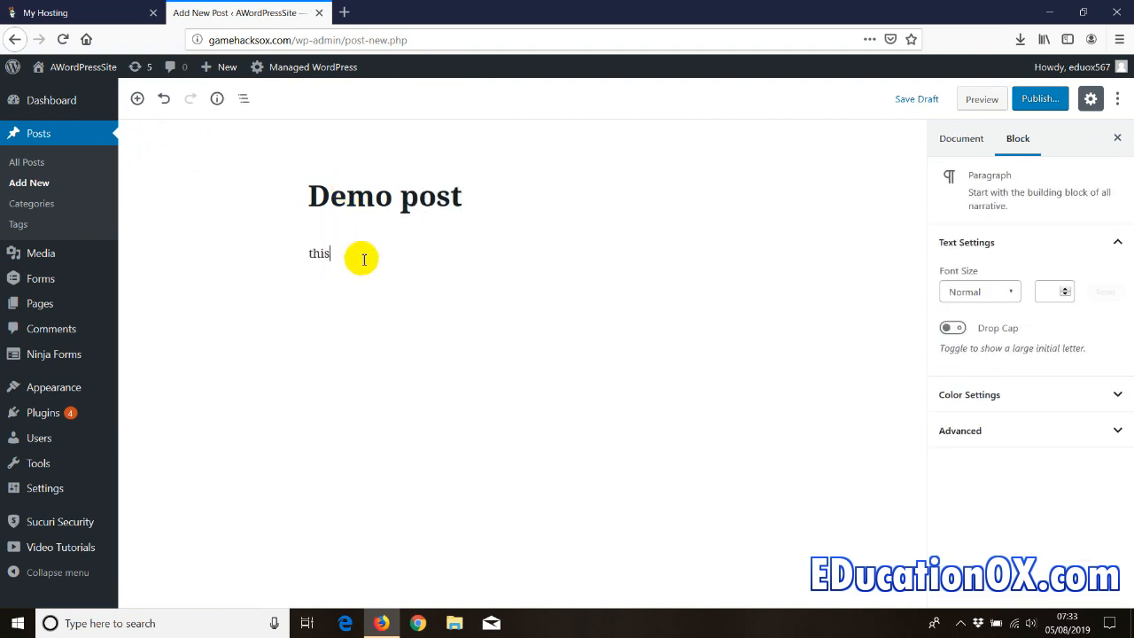
{"action": "type", "text": " is a demo post"}
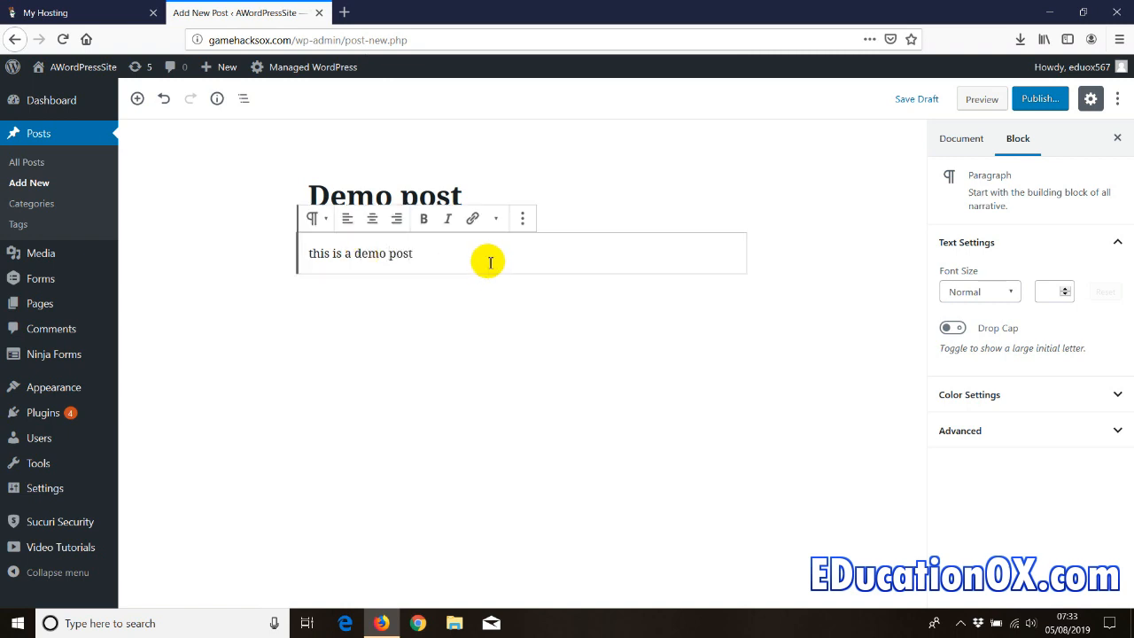
{"action": "left_click_drag", "start_coordinate": [391, 256], "coordinate": [416, 254]}
{"action": "left_click", "coordinate": [472, 221]}
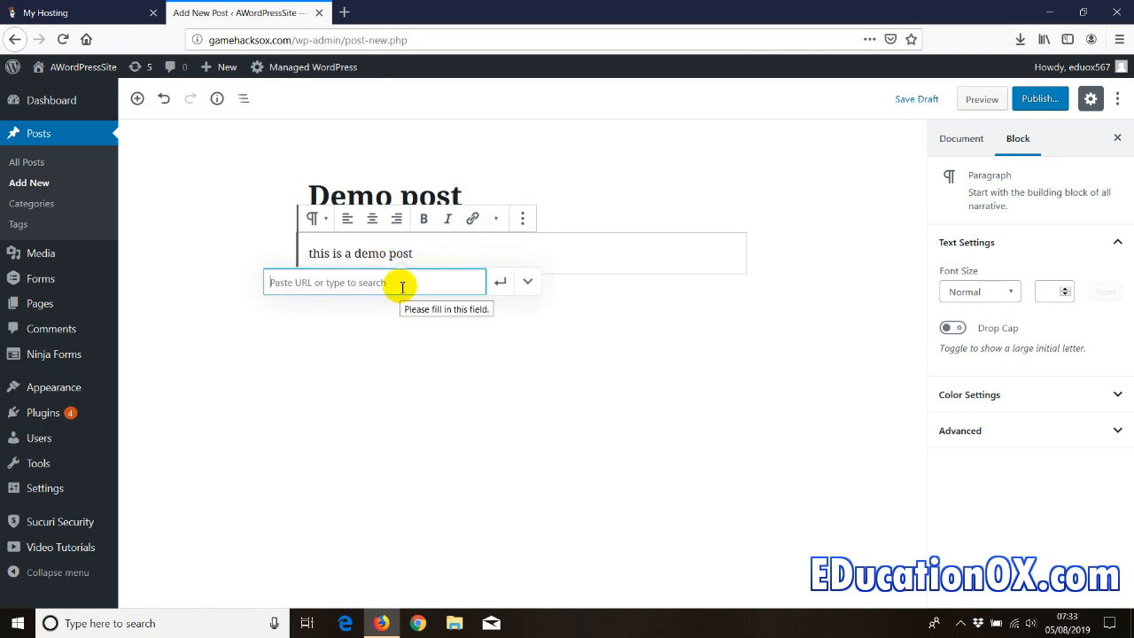
{"action": "type", "text": "https://oxkos.com"}
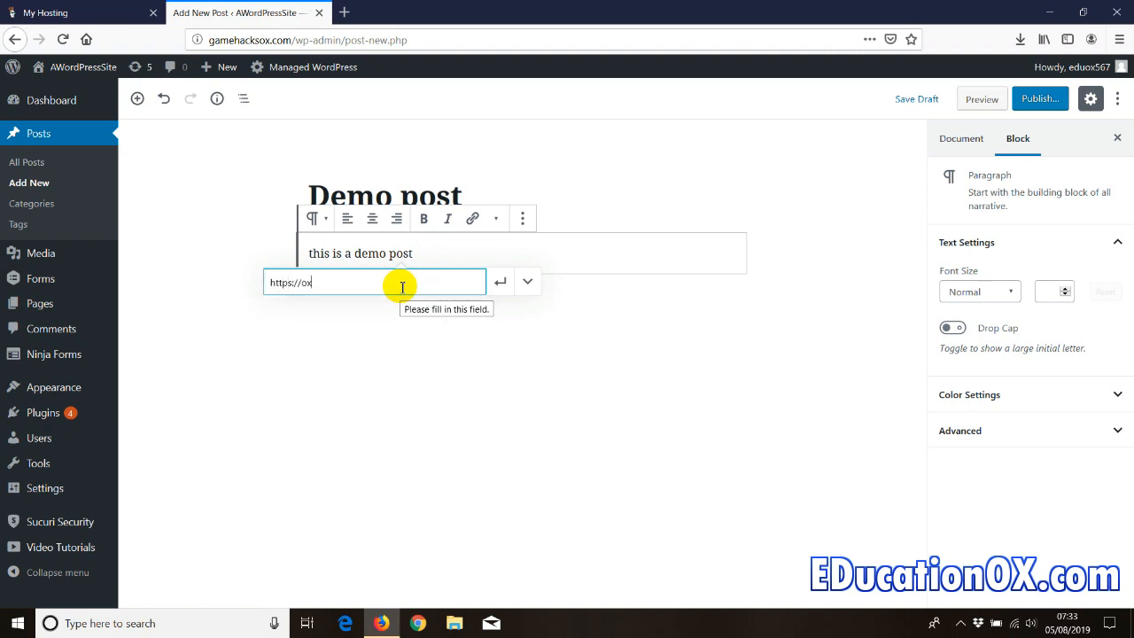
{"action": "left_click", "coordinate": [528, 282]}
{"action": "left_click", "coordinate": [290, 314]}
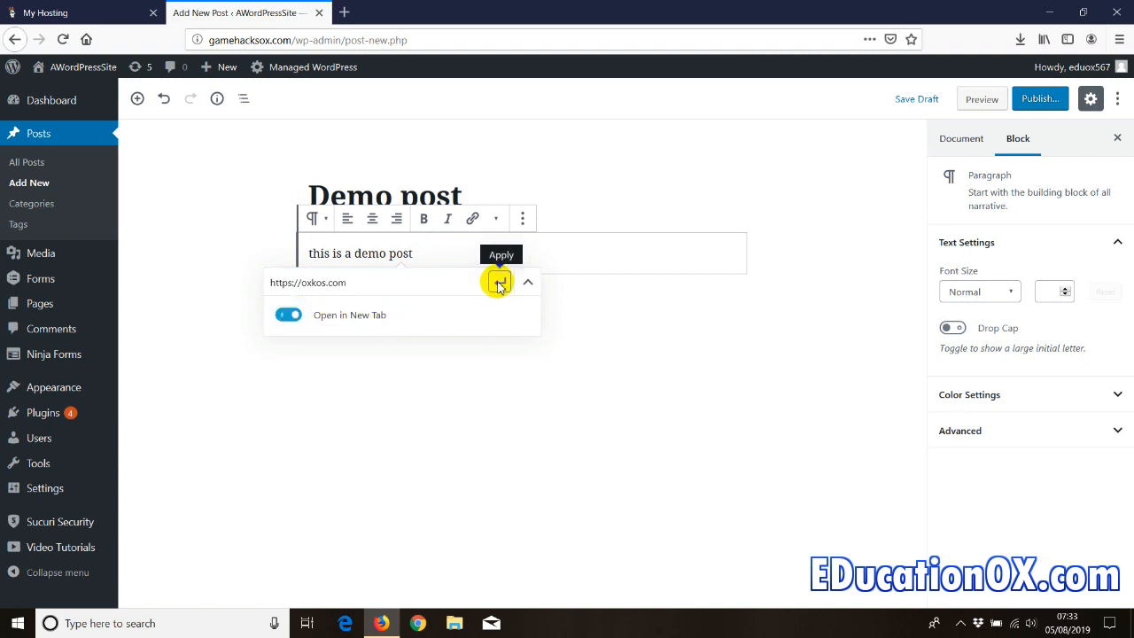
{"action": "left_click", "coordinate": [499, 281]}
{"action": "left_click", "coordinate": [552, 218]}
{"action": "left_click", "coordinate": [396, 253]}
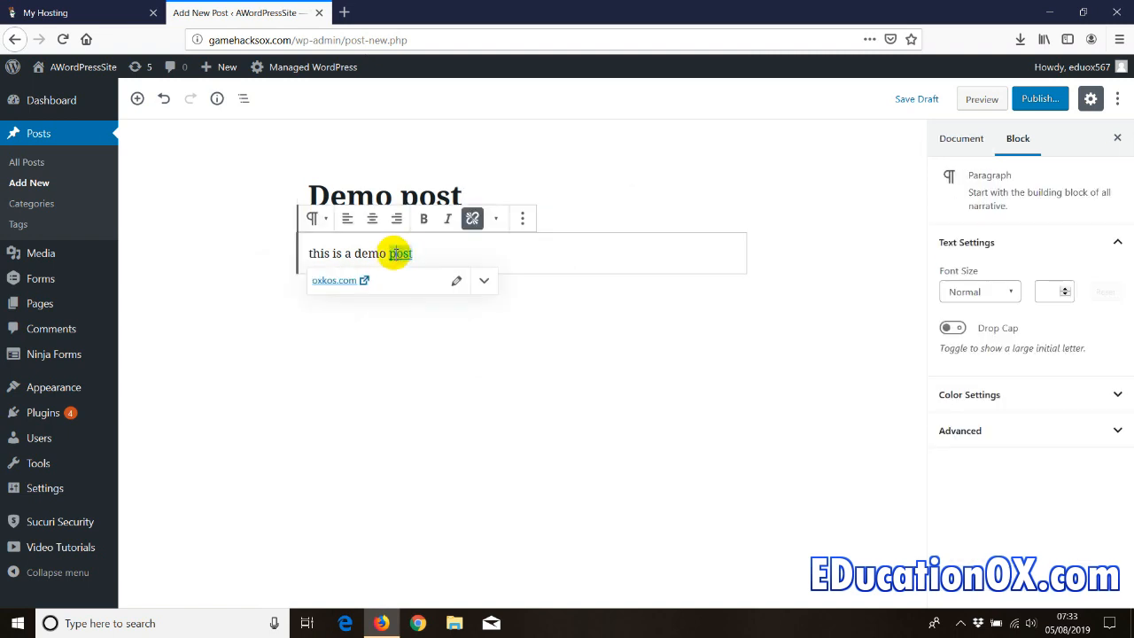
{"action": "left_click", "coordinate": [333, 281]}
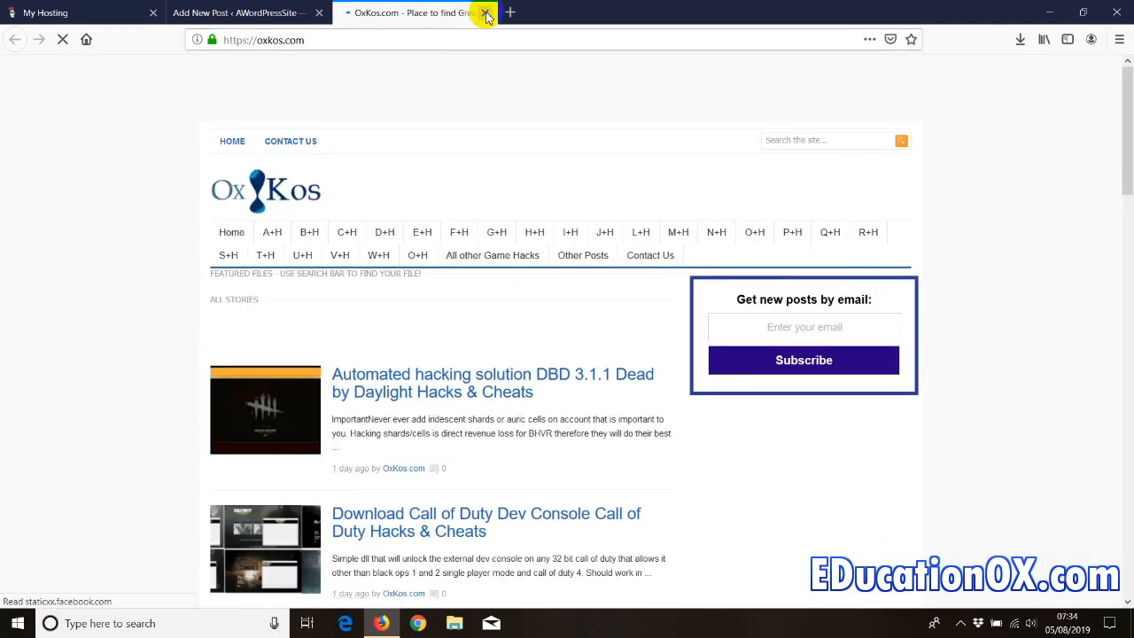
{"action": "left_click", "coordinate": [484, 13]}
- Change the link address to educationox.com, keep it opening in a new tab, and test it
{"action": "left_click", "coordinate": [458, 282]}
{"action": "left_click_drag", "start_coordinate": [302, 282], "coordinate": [401, 279]}
{"action": "type", "text": "educationox"}
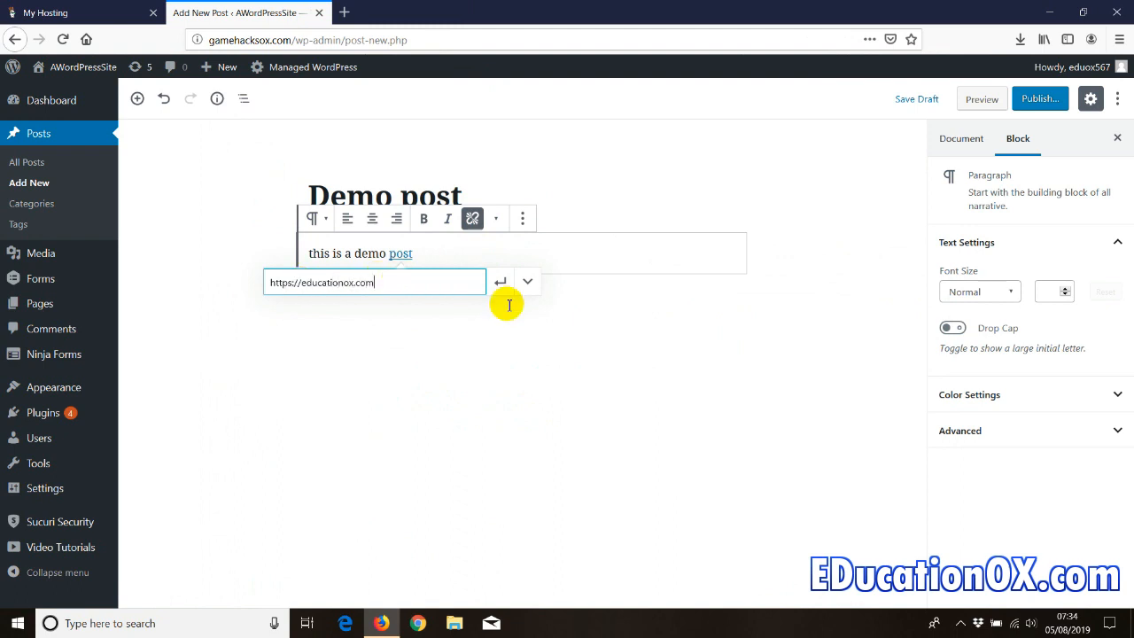
{"action": "left_click", "coordinate": [527, 282]}
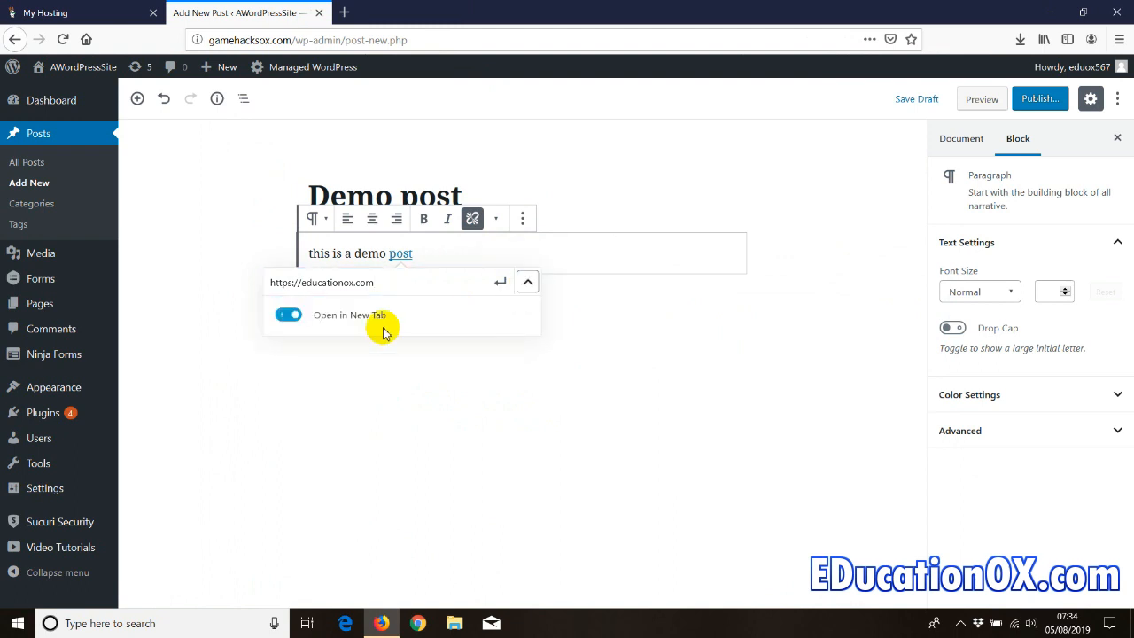
{"action": "left_click", "coordinate": [502, 282]}
{"action": "left_click", "coordinate": [344, 282]}
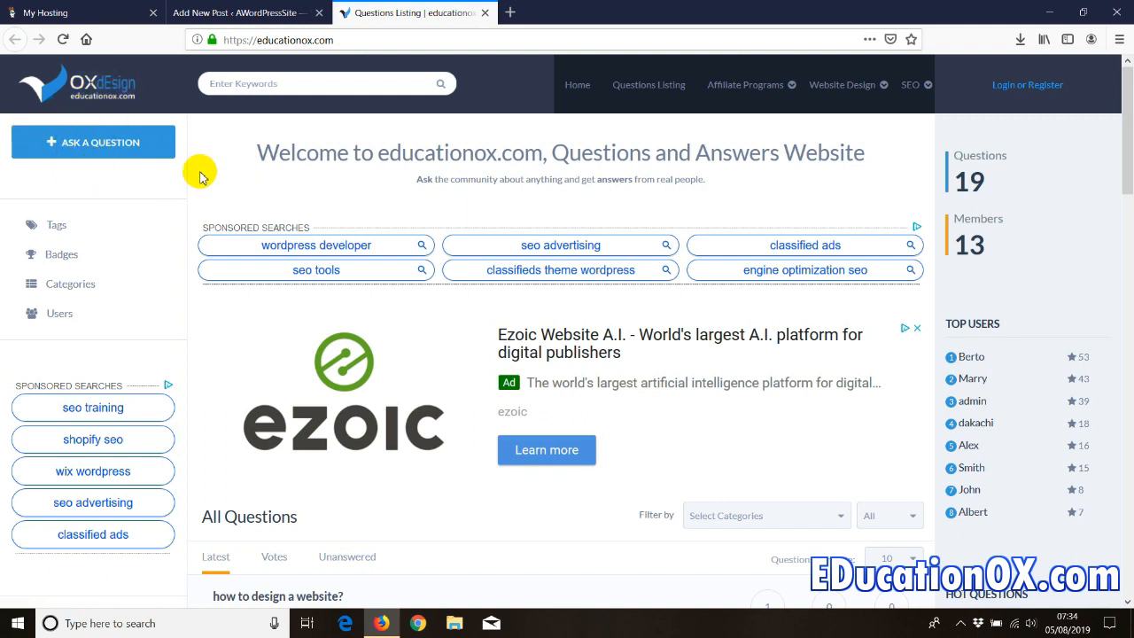
{"action": "left_click", "coordinate": [98, 152]}
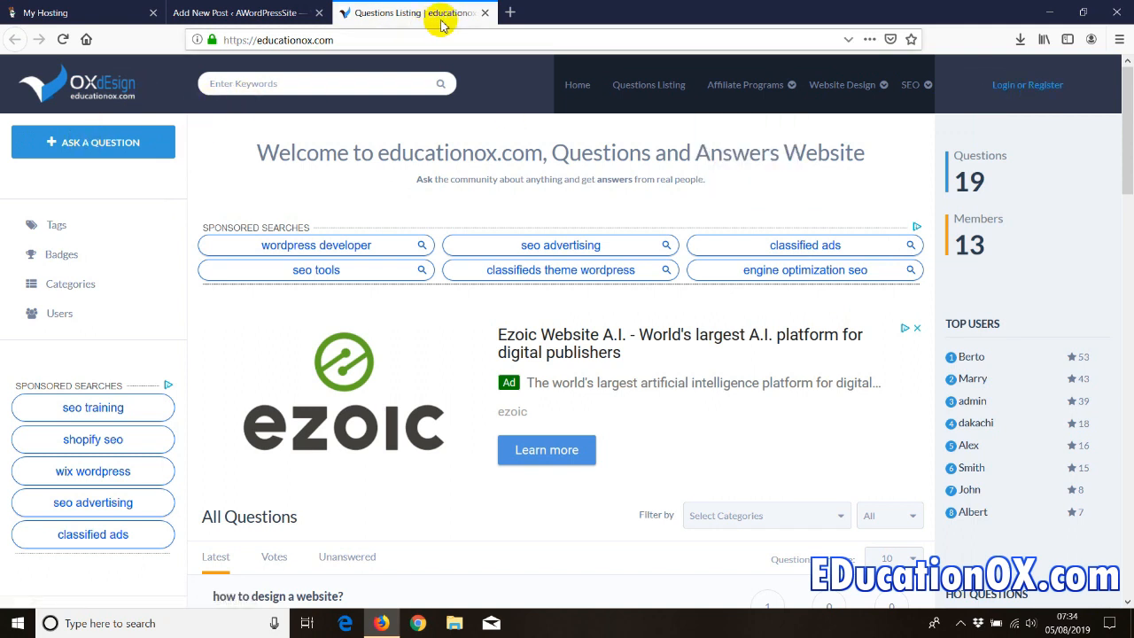
{"action": "left_click", "coordinate": [485, 13]}
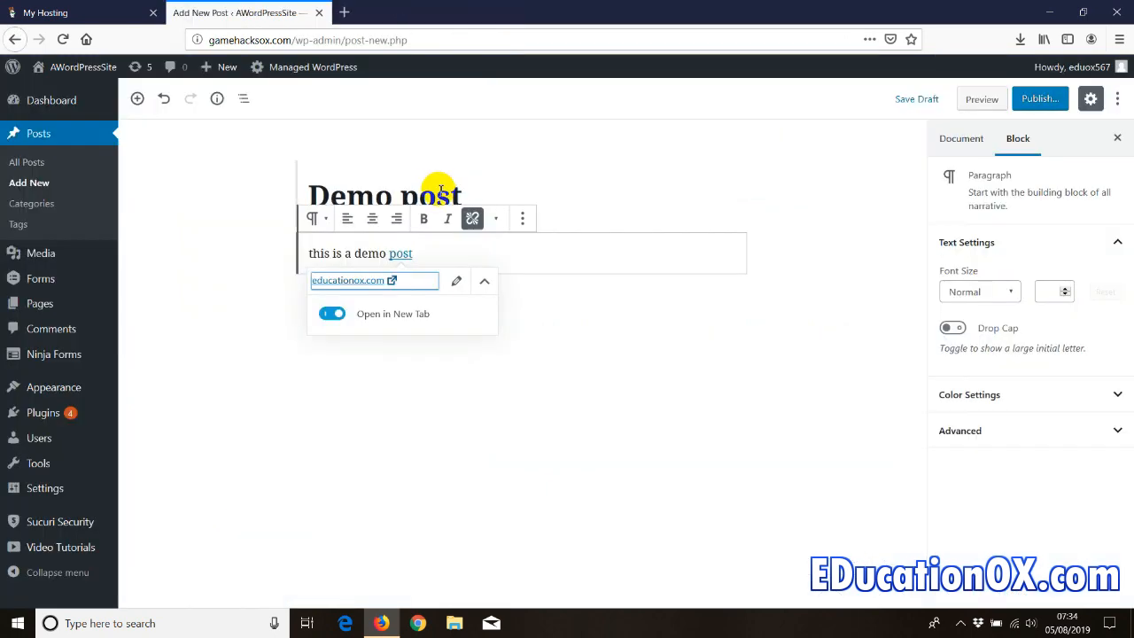
{"action": "left_click", "coordinate": [157, 269]}
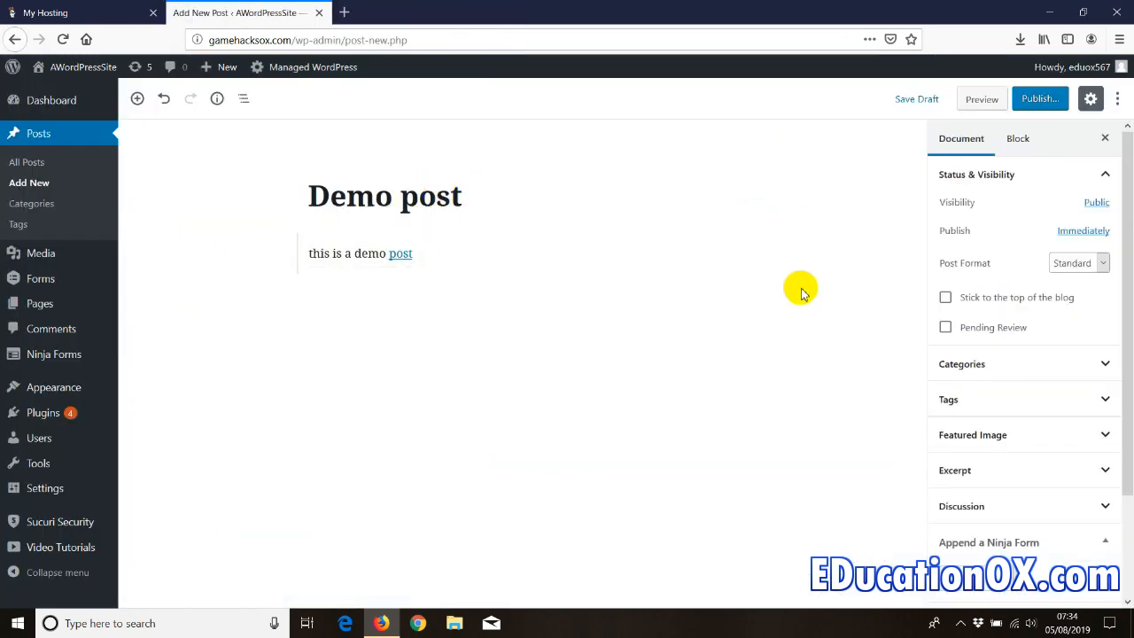
- File the Demo post under the Mix category
{"action": "left_click", "coordinate": [1024, 365]}
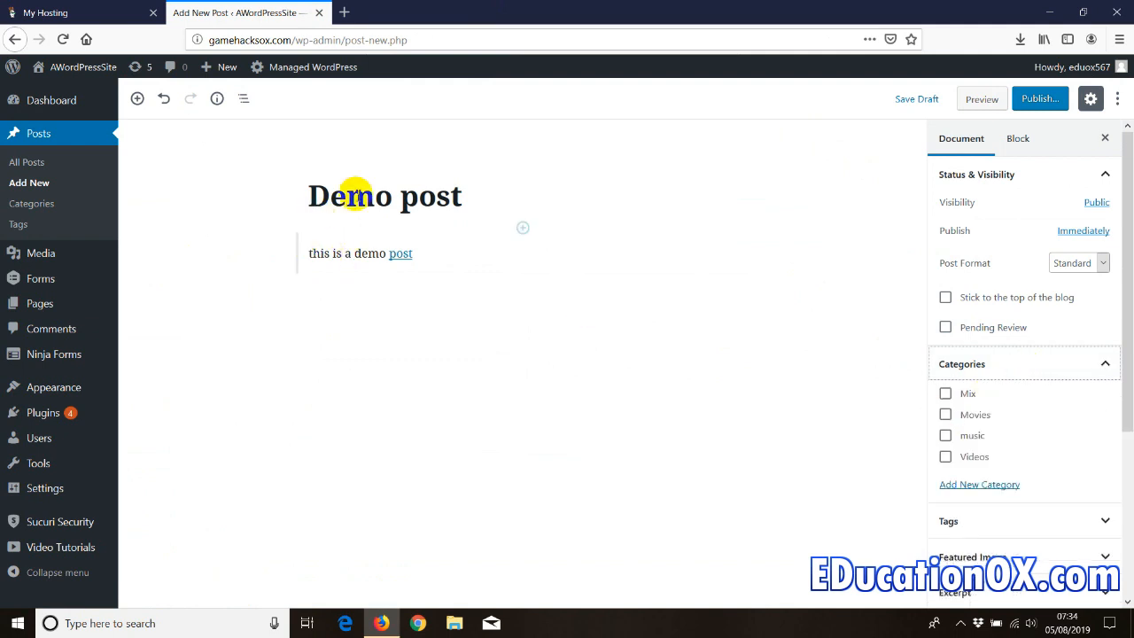
{"action": "left_click", "coordinate": [321, 195]}
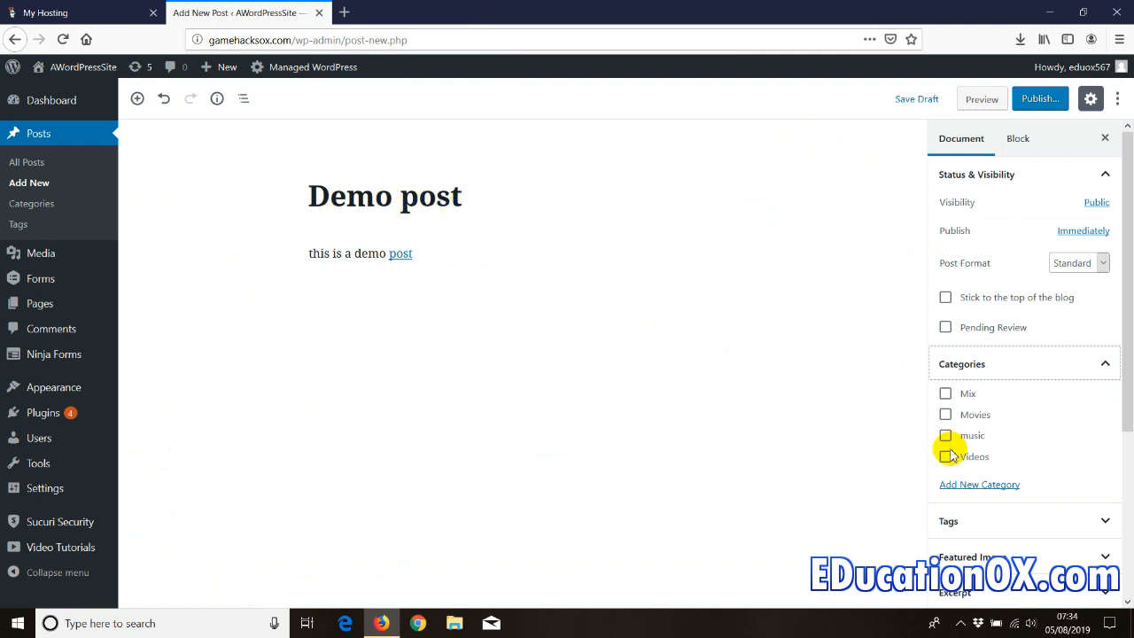
{"action": "left_click", "coordinate": [945, 394]}
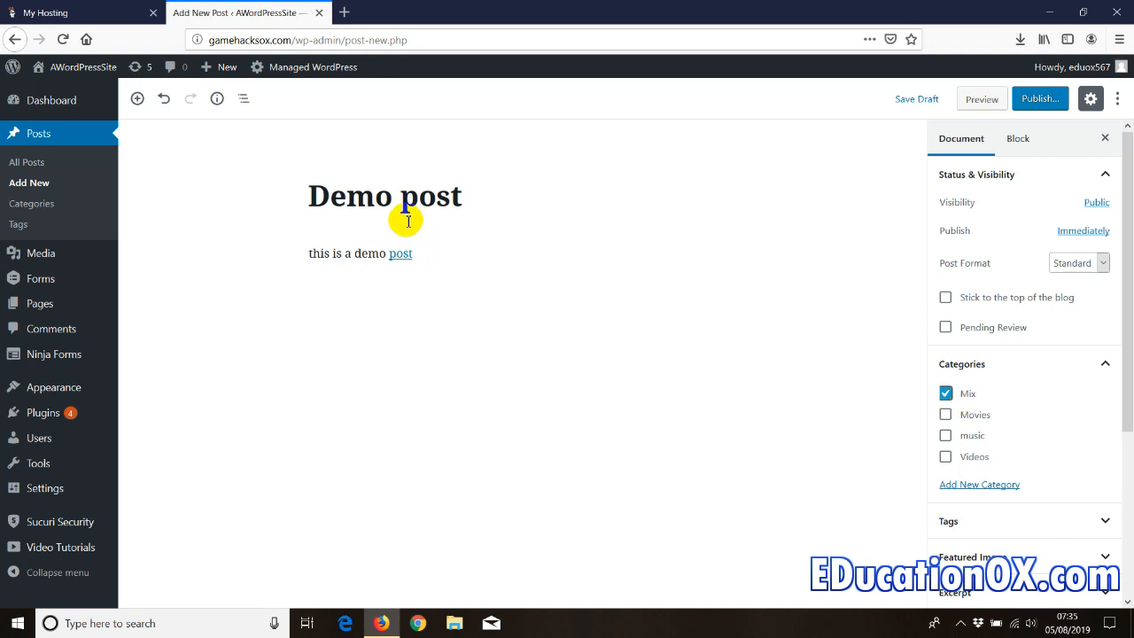
- Expand the Tags and Featured Image panels and begin setting a featured image
{"action": "scroll", "coordinate": [987, 416], "scroll_direction": "down", "scroll_amount": 2}
{"action": "left_click", "coordinate": [954, 443]}
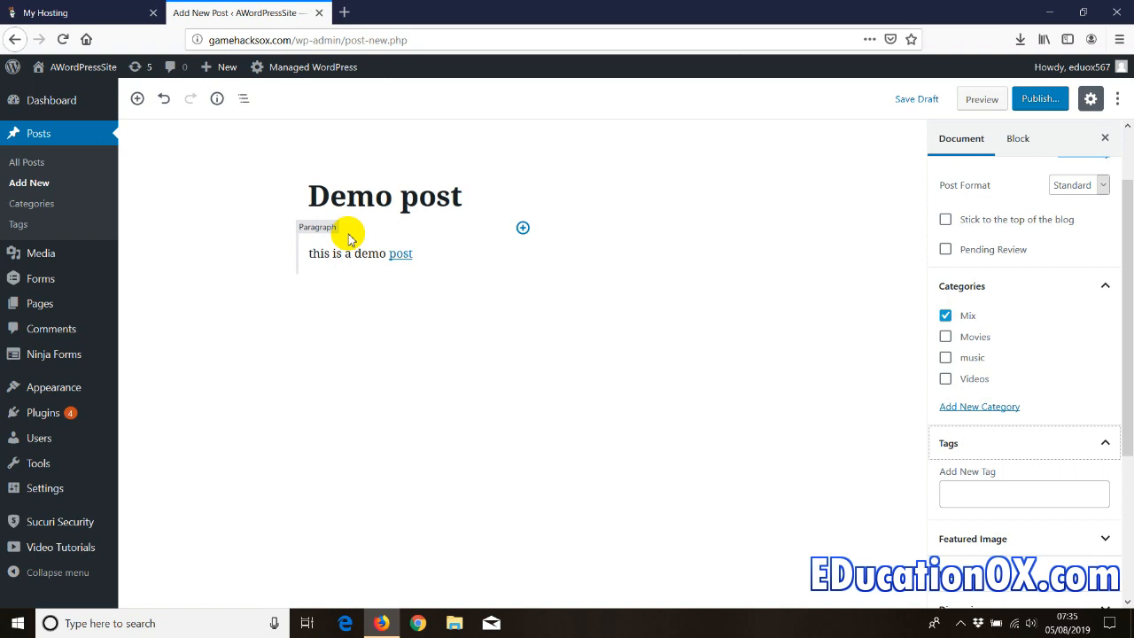
{"action": "scroll", "coordinate": [1031, 435], "scroll_direction": "down", "scroll_amount": 3}
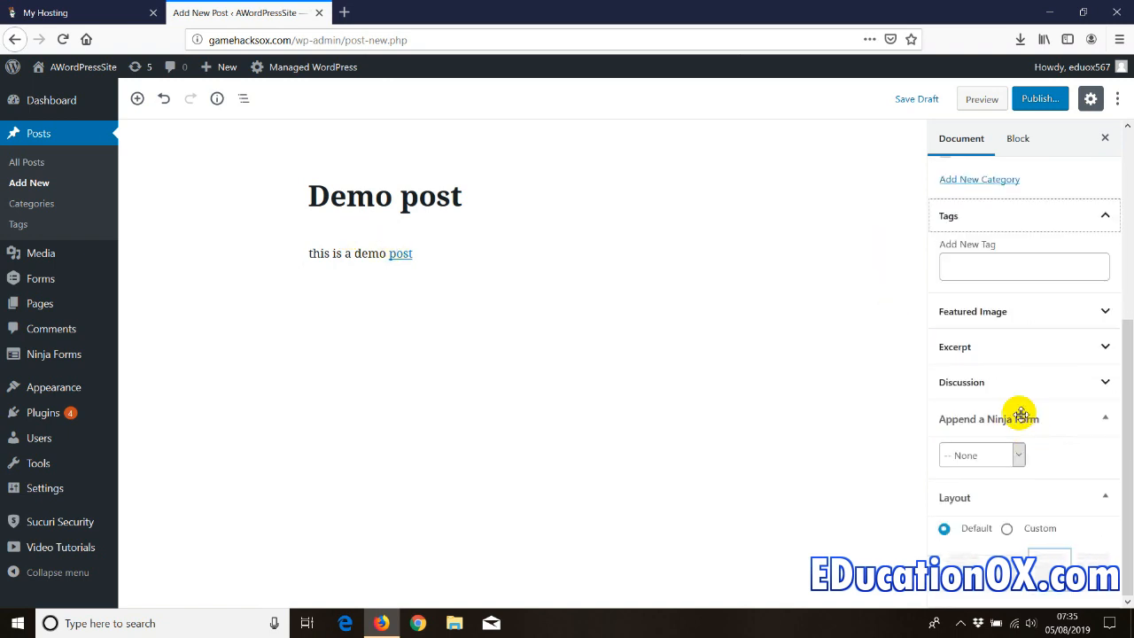
{"action": "left_click", "coordinate": [987, 313]}
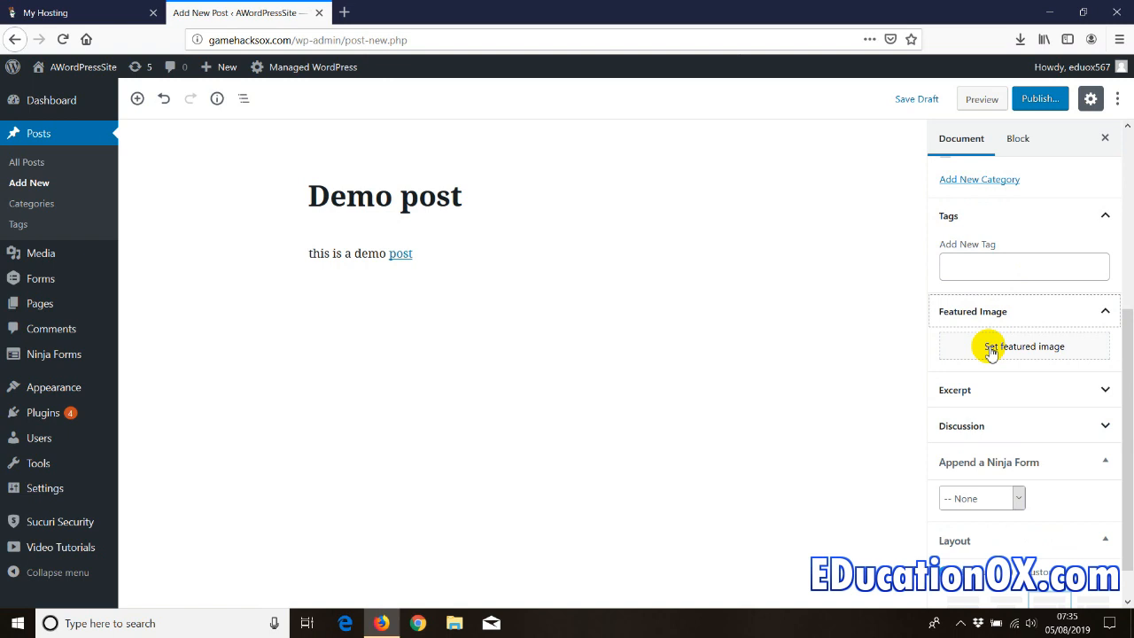
{"action": "left_click", "coordinate": [991, 349]}
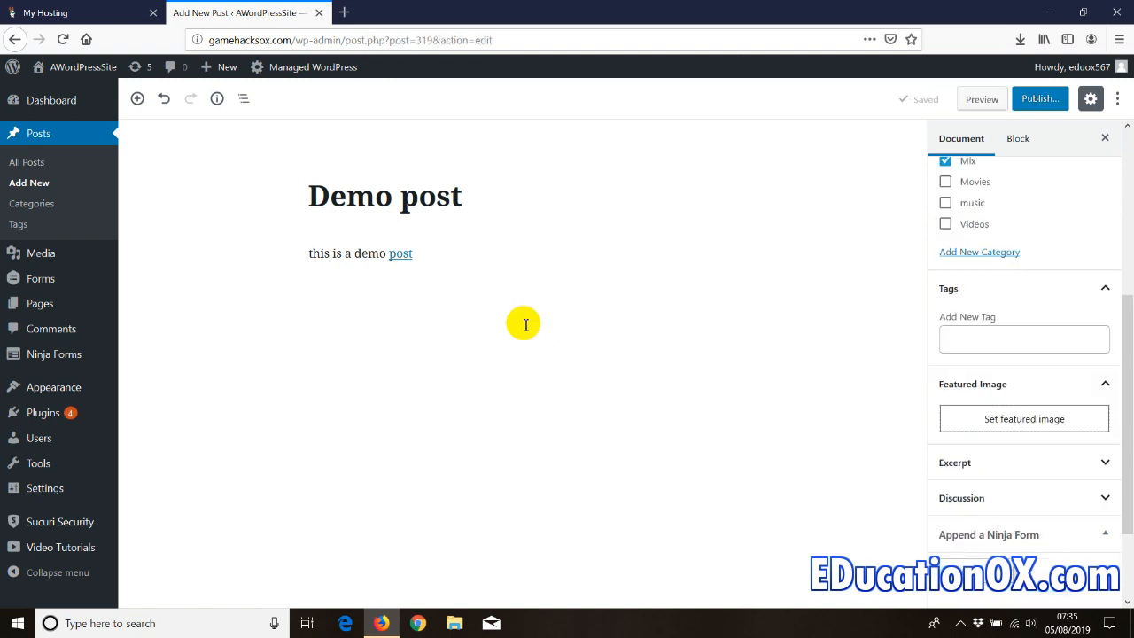
- Import a stock photo of hands writing beside a laptop as the featured image
{"action": "left_click", "coordinate": [990, 422]}
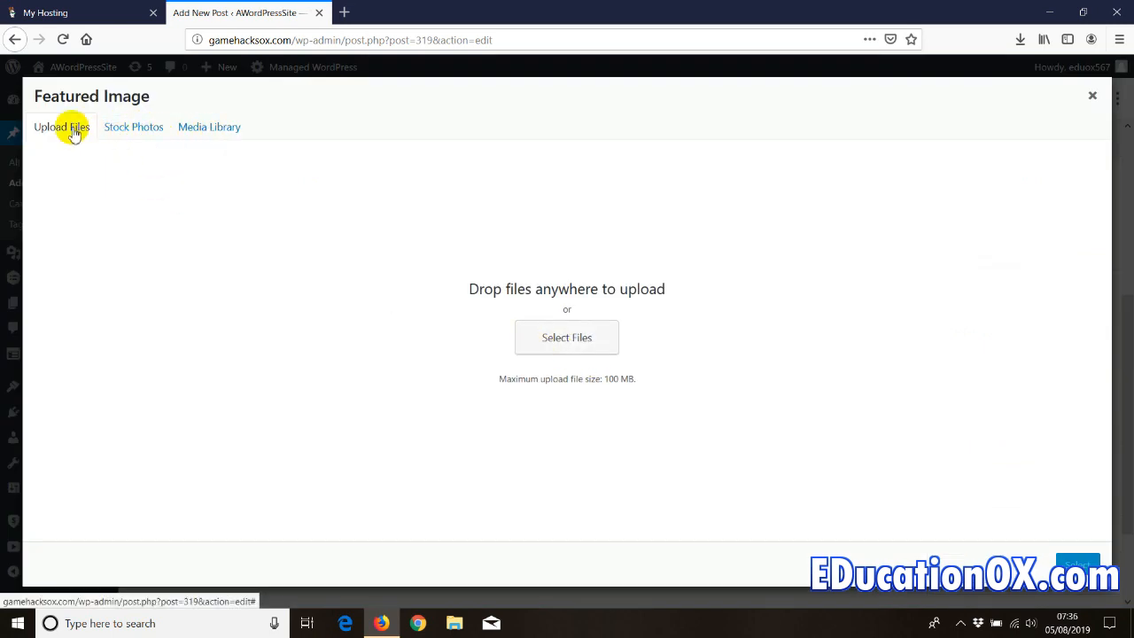
{"action": "left_click", "coordinate": [545, 345]}
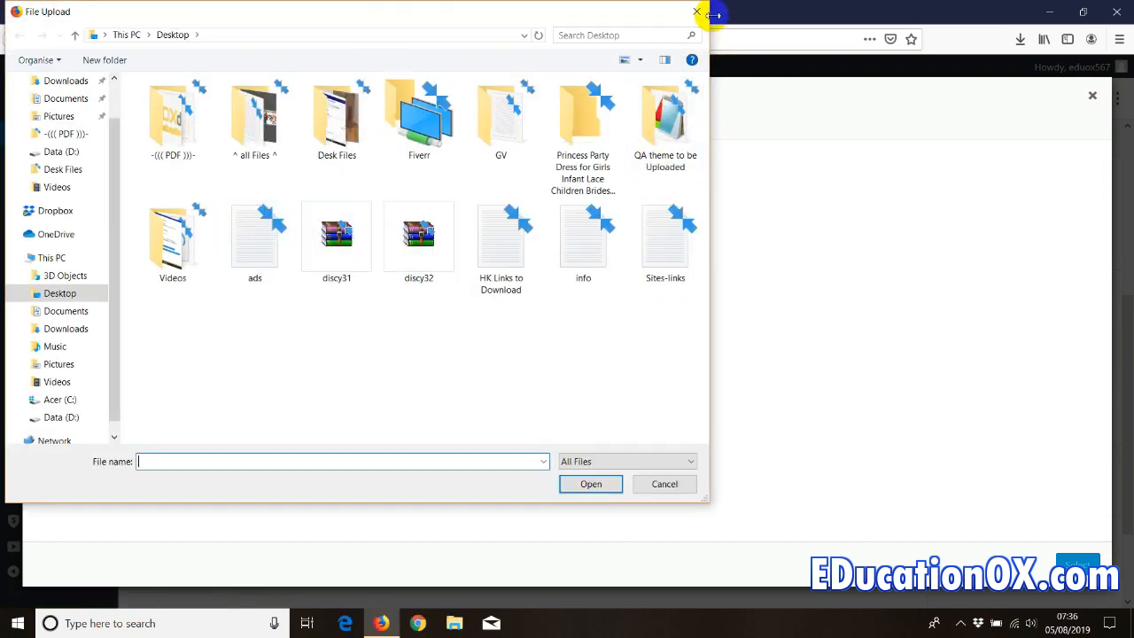
{"action": "left_click", "coordinate": [699, 13]}
{"action": "left_click", "coordinate": [149, 128]}
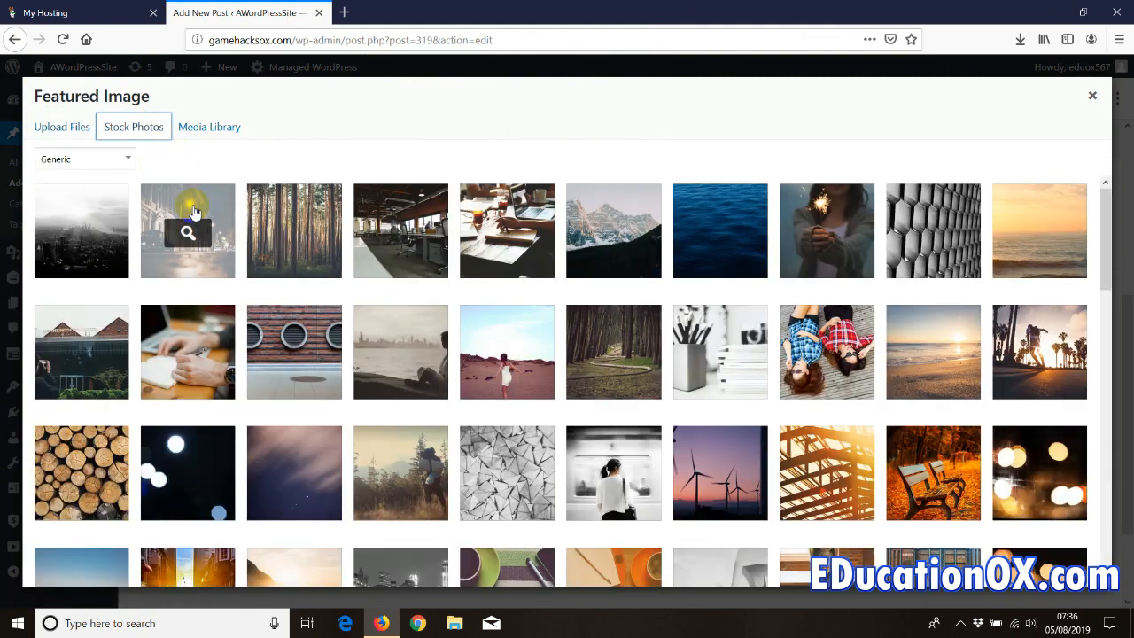
{"action": "left_click", "coordinate": [204, 349]}
{"action": "left_click", "coordinate": [1076, 562]}
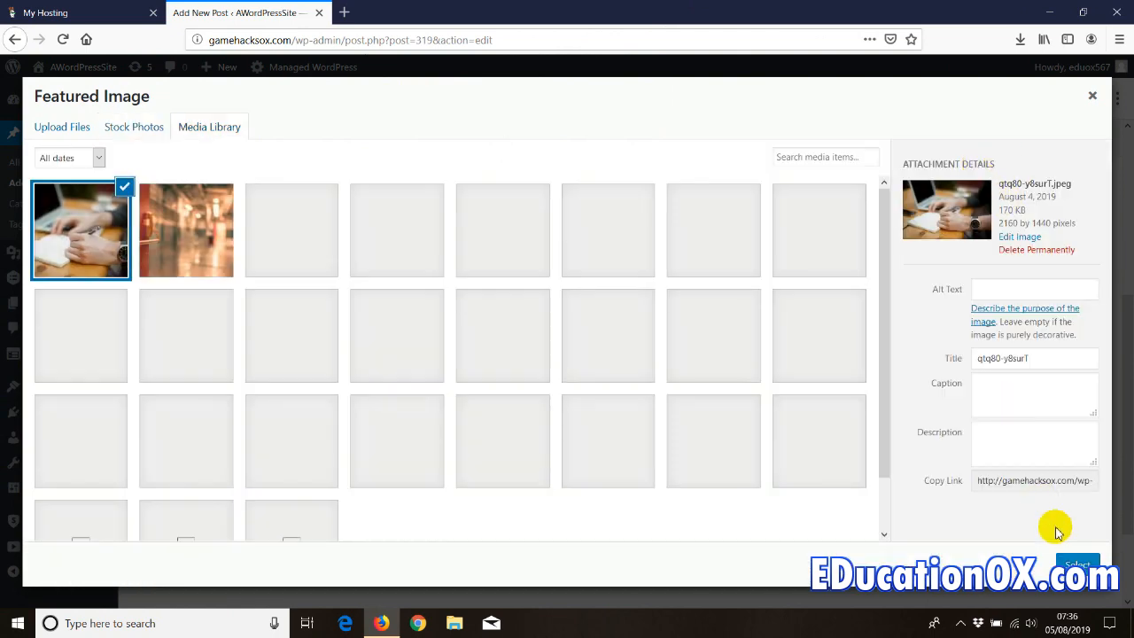
{"action": "left_click", "coordinate": [1077, 564]}
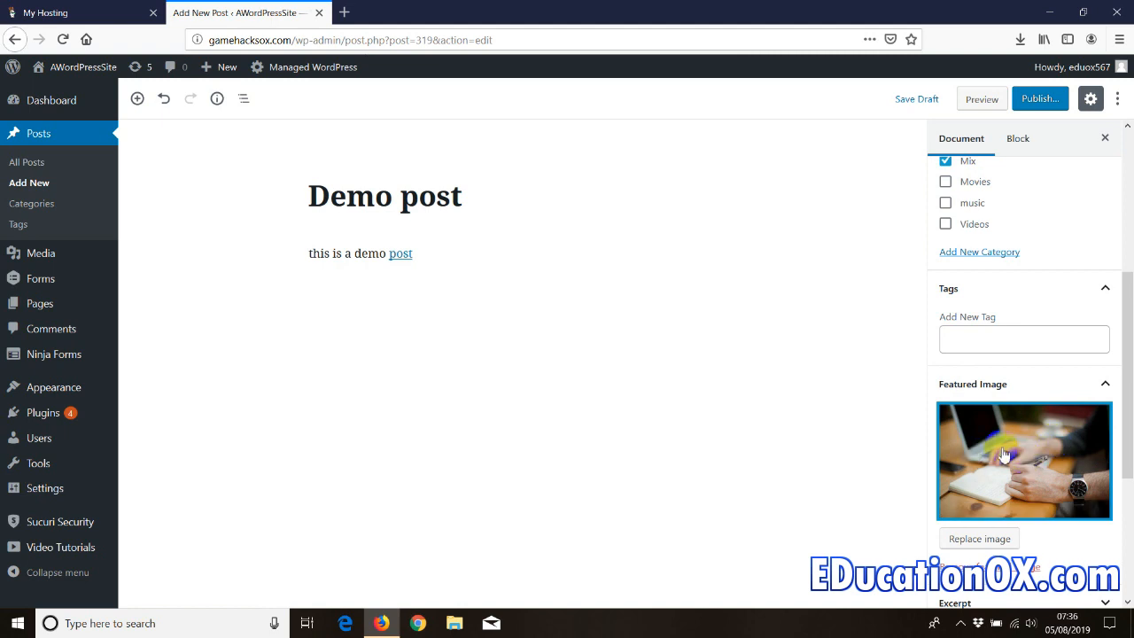
{"action": "scroll", "coordinate": [1004, 454], "scroll_direction": "down", "scroll_amount": 3}
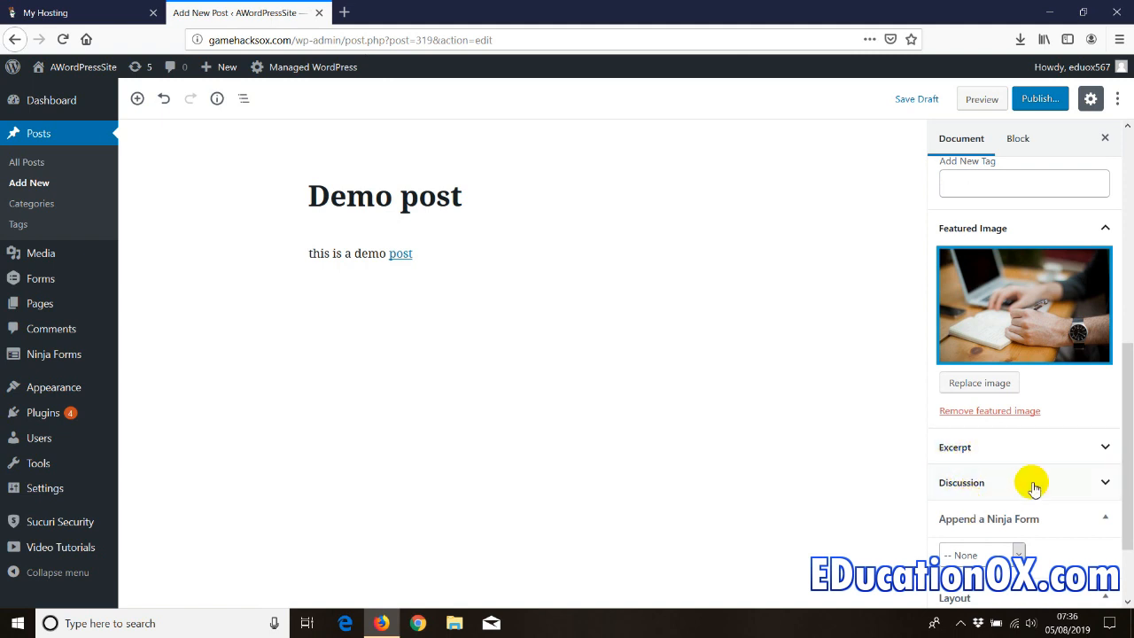
{"action": "scroll", "coordinate": [1030, 481], "scroll_direction": "down", "scroll_amount": 2}
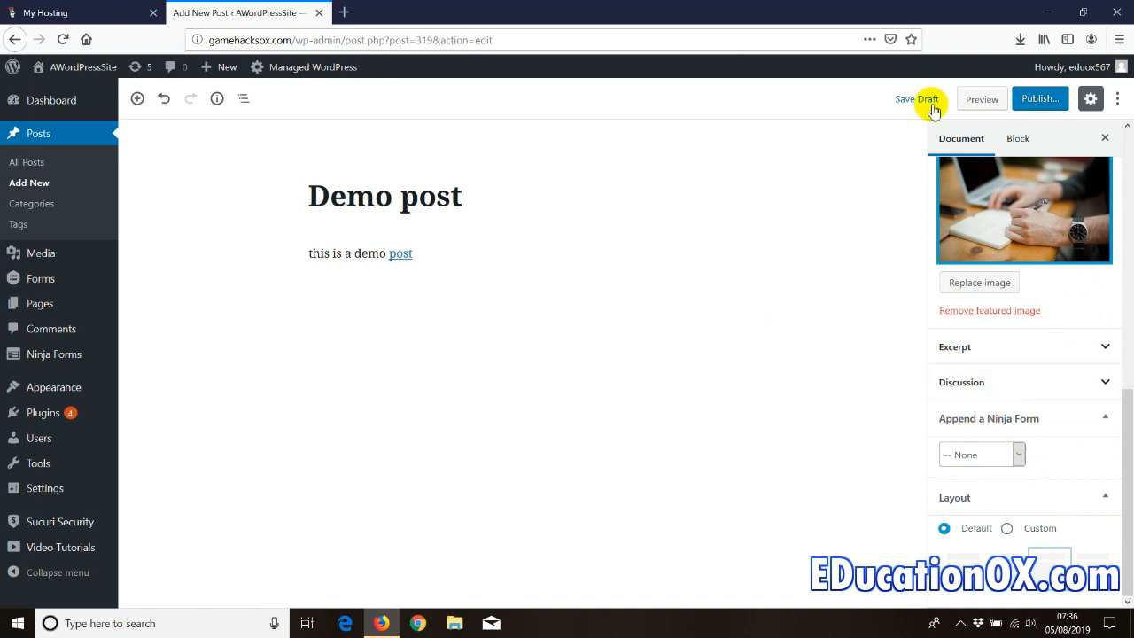
- Publish the Demo post and open the live post in a new tab
{"action": "left_click", "coordinate": [1031, 98]}
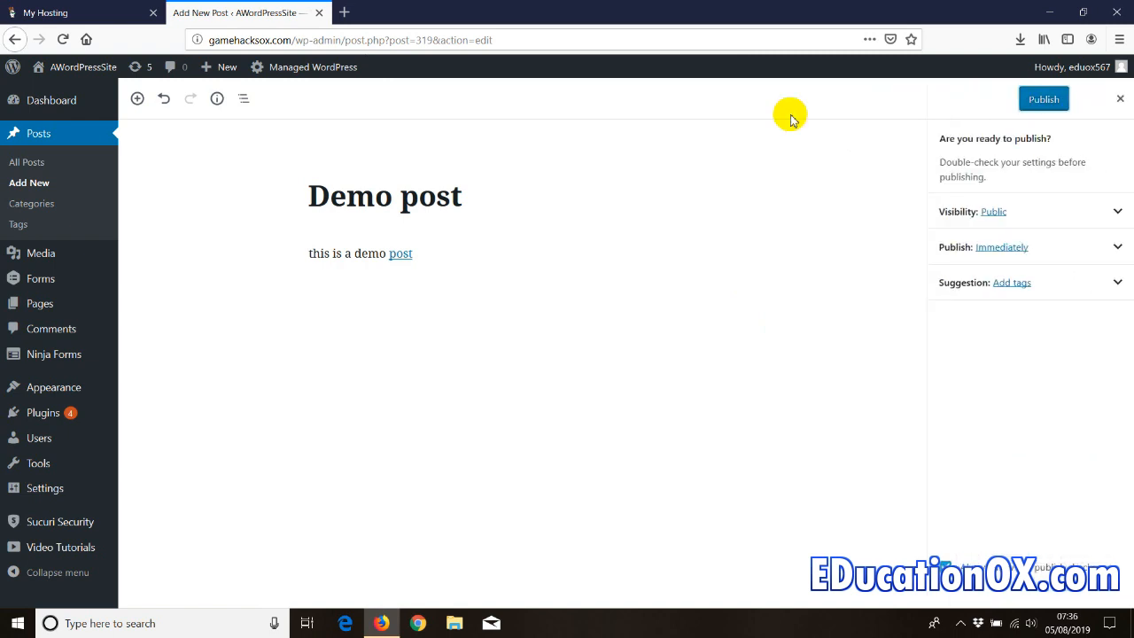
{"action": "left_click", "coordinate": [1025, 97]}
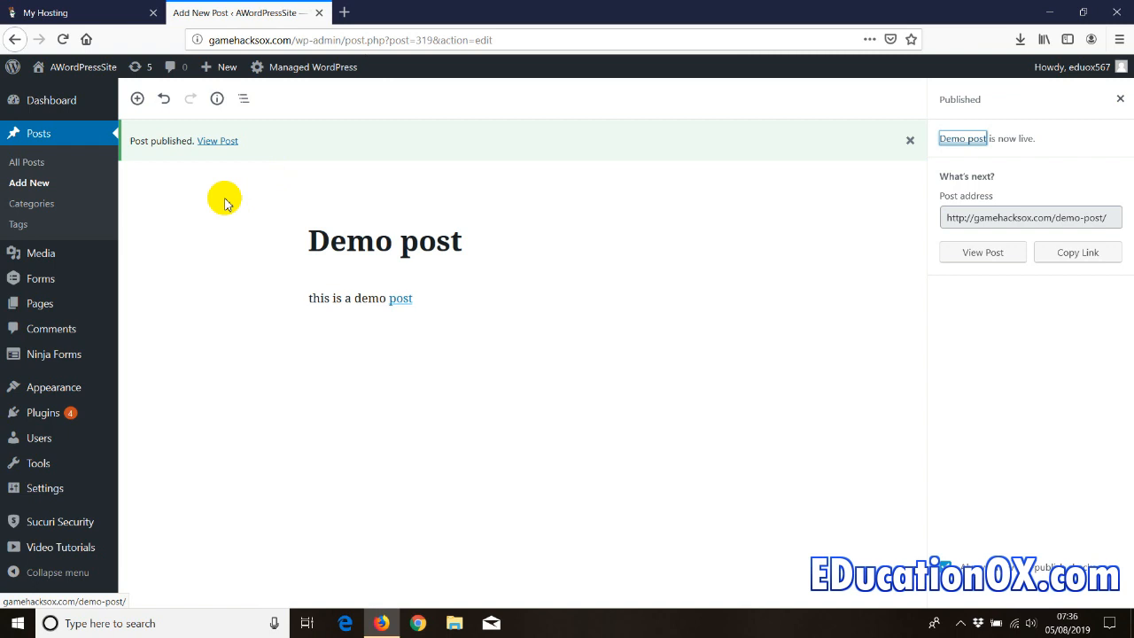
{"action": "right_click", "coordinate": [217, 142]}
{"action": "left_click", "coordinate": [257, 147]}
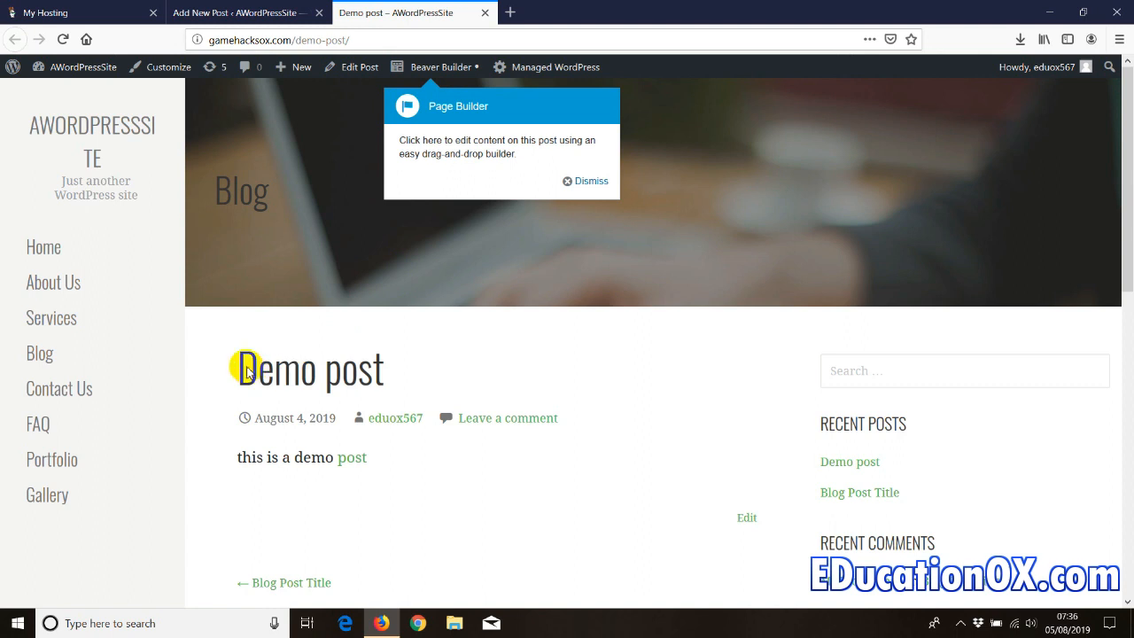
- Test the live post's text and educationox.com link, then close both tabs
{"action": "left_click_drag", "start_coordinate": [239, 367], "coordinate": [384, 376]}
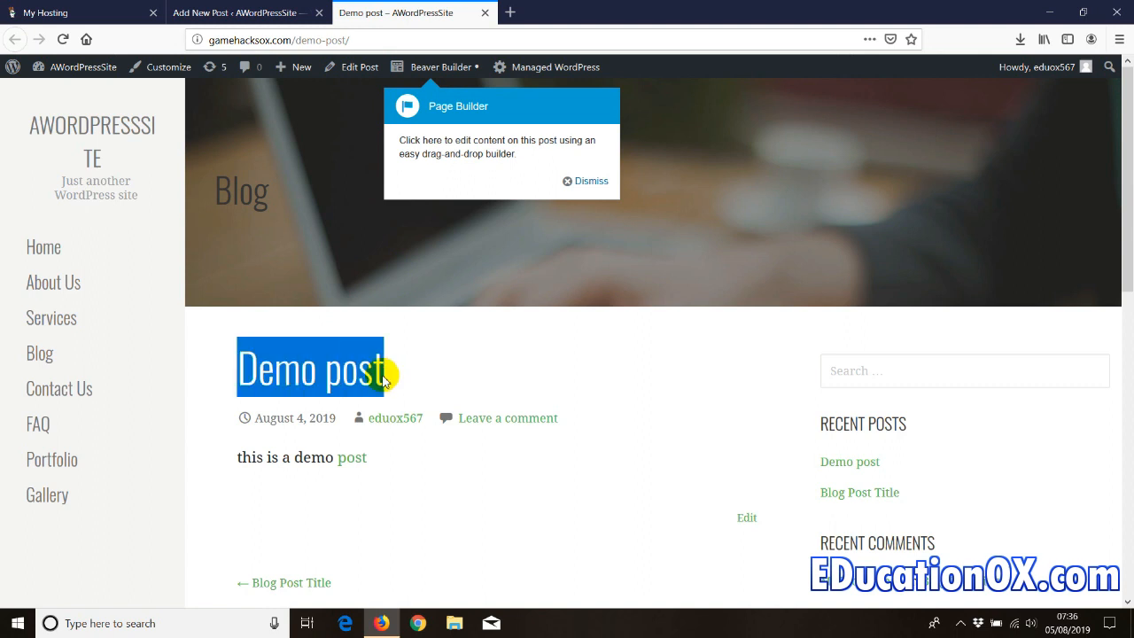
{"action": "left_click_drag", "start_coordinate": [237, 457], "coordinate": [361, 476]}
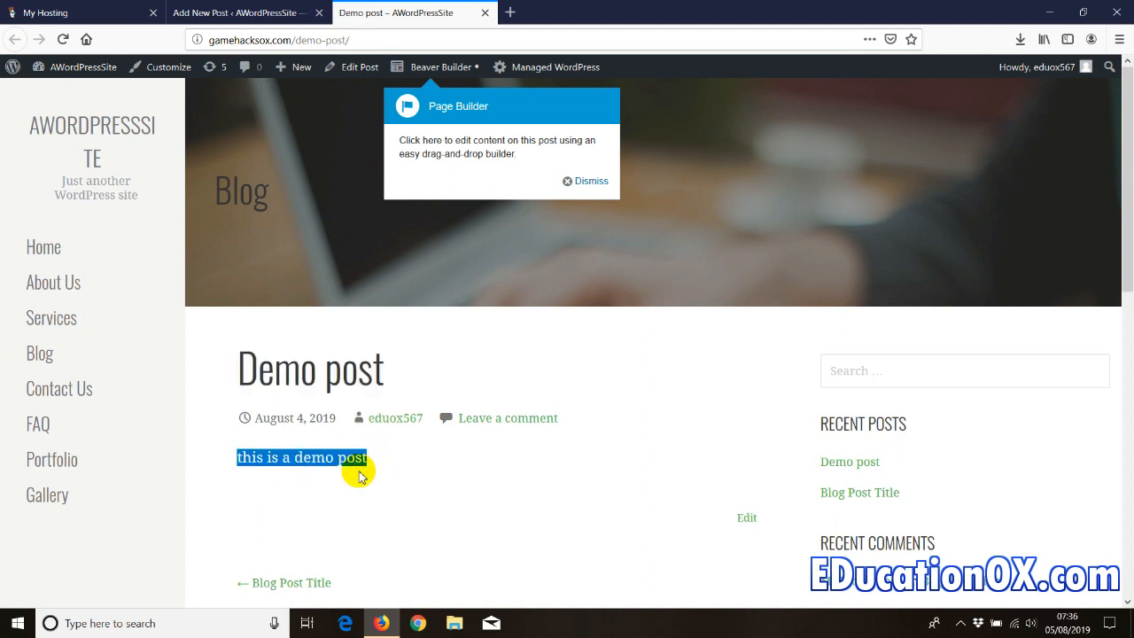
{"action": "left_click", "coordinate": [357, 470]}
{"action": "left_click", "coordinate": [354, 462]}
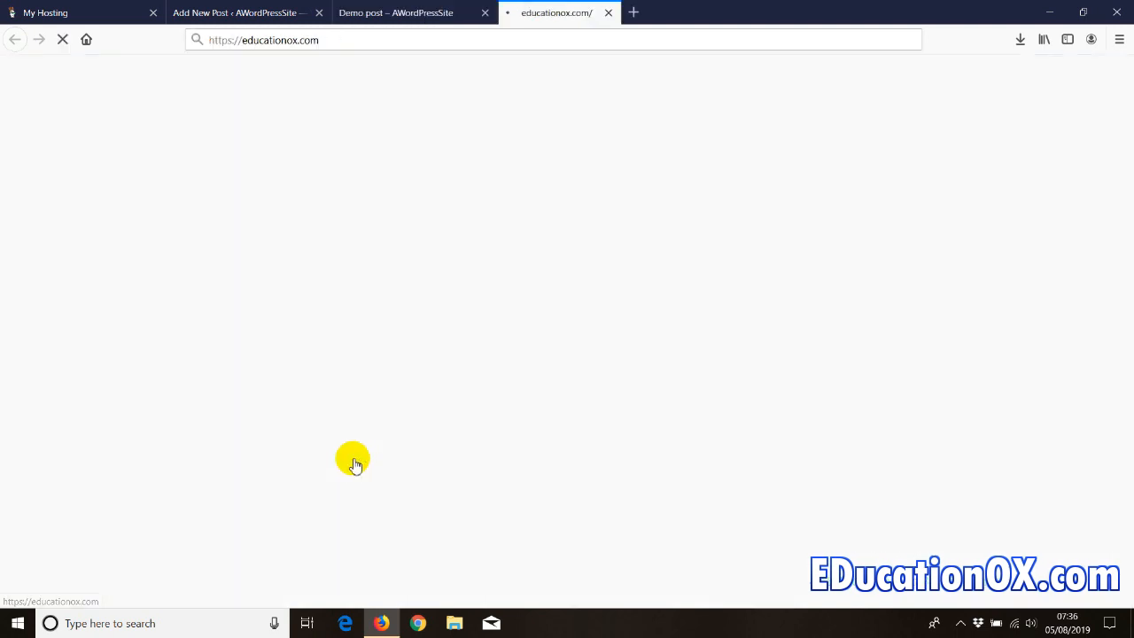
{"action": "left_click", "coordinate": [265, 40]}
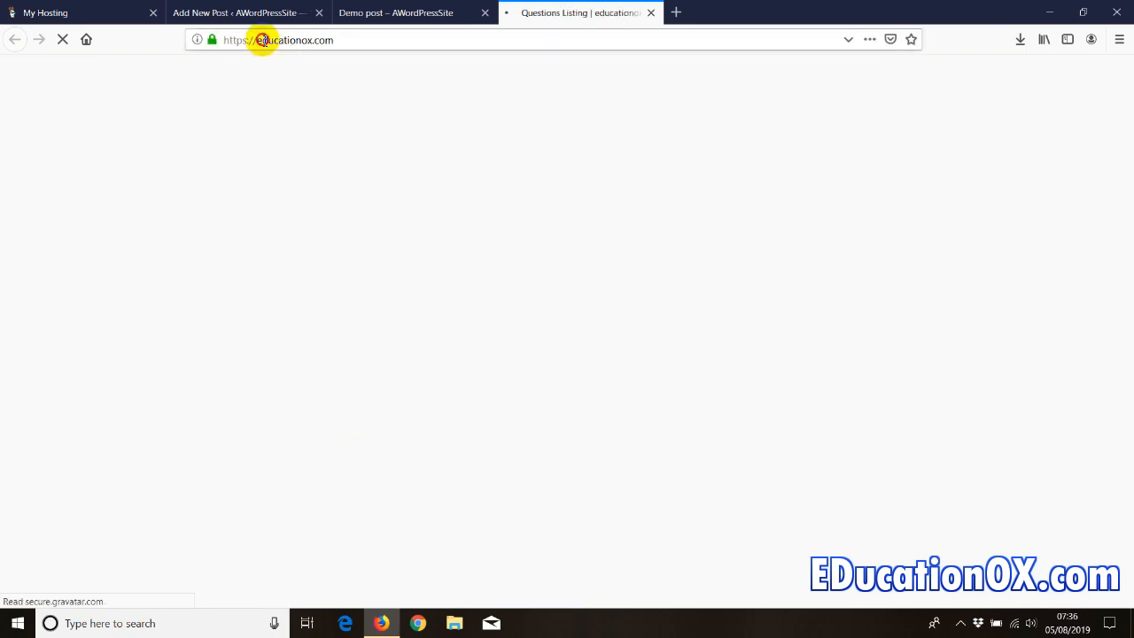
{"action": "left_click", "coordinate": [650, 12]}
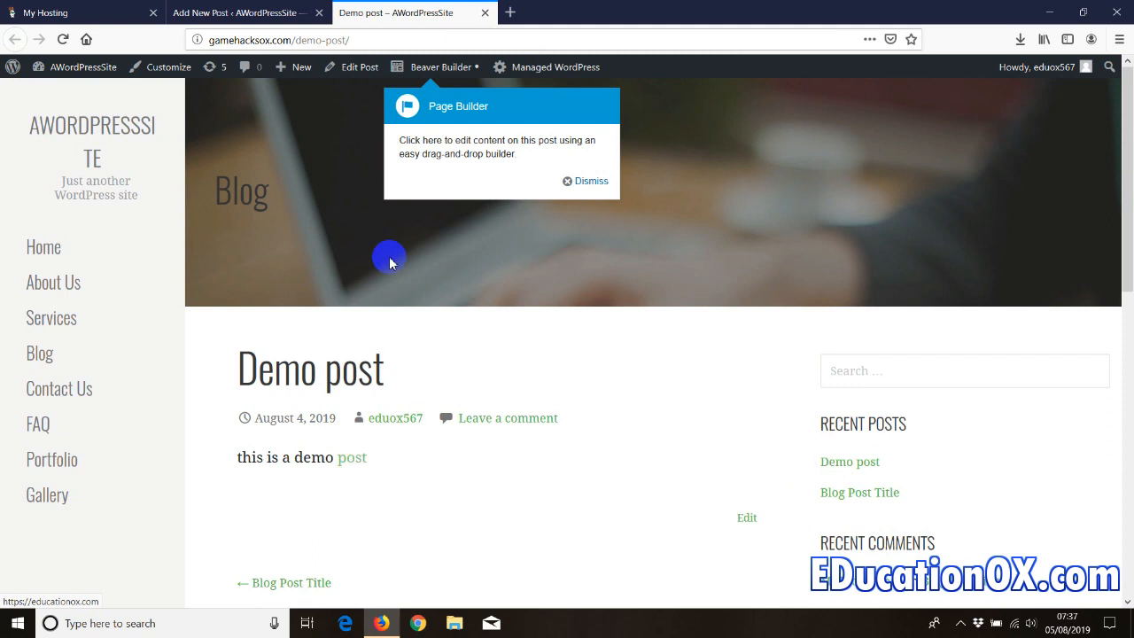
{"action": "left_click", "coordinate": [485, 12]}
{"action": "left_click", "coordinate": [44, 255]}
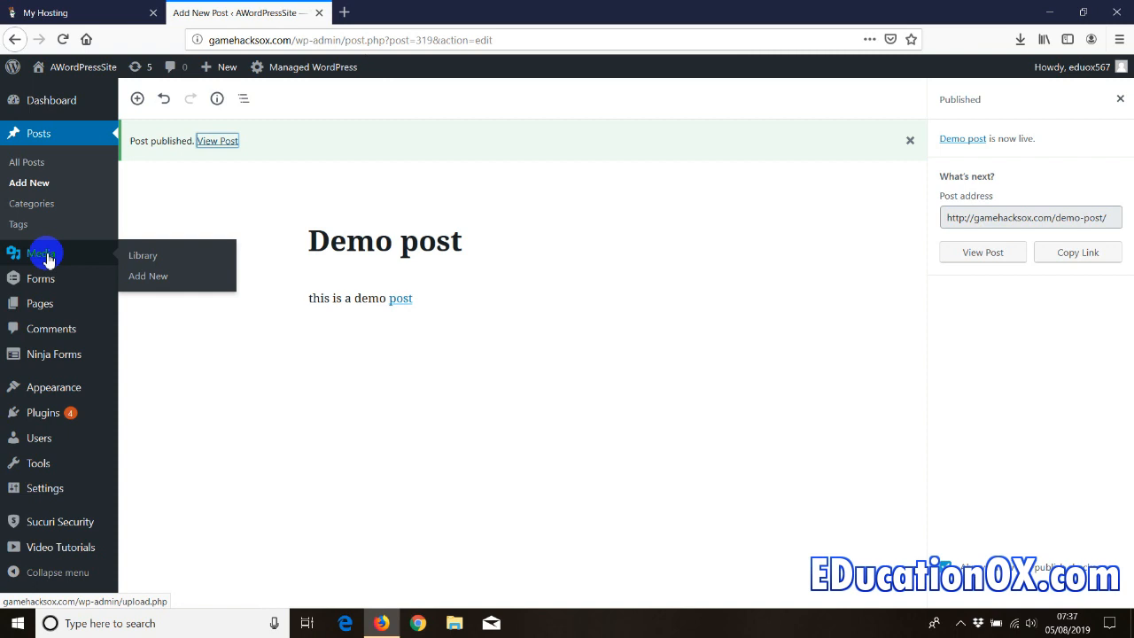
- In All Pages, bulk-trash every page except Blog and Home
{"action": "mouse_move", "coordinate": [40, 290]}
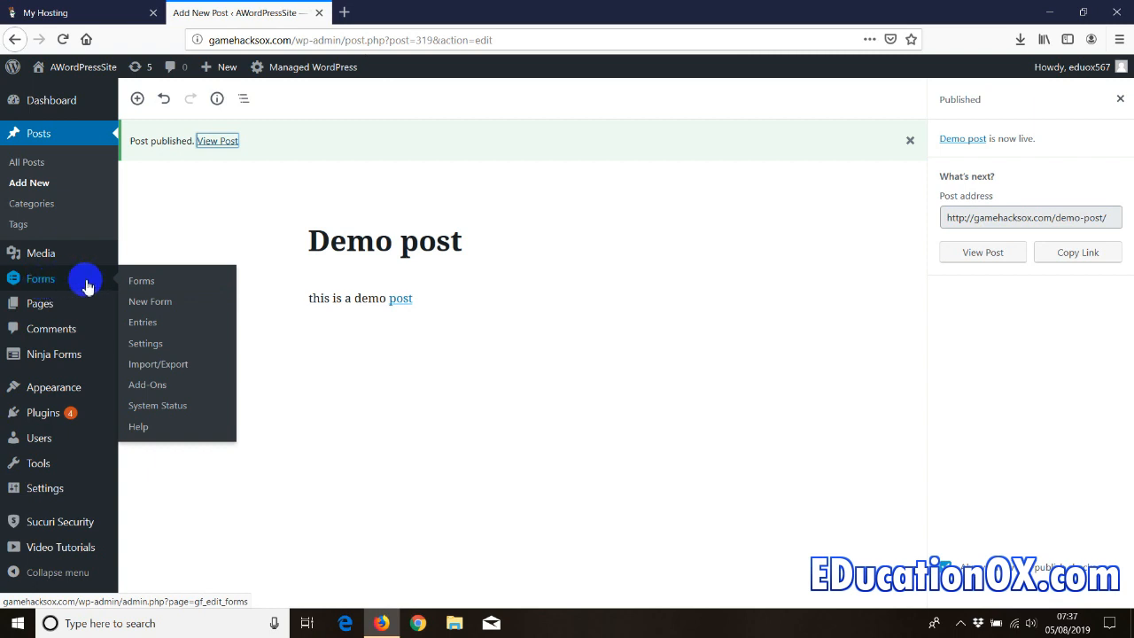
{"action": "mouse_move", "coordinate": [42, 310]}
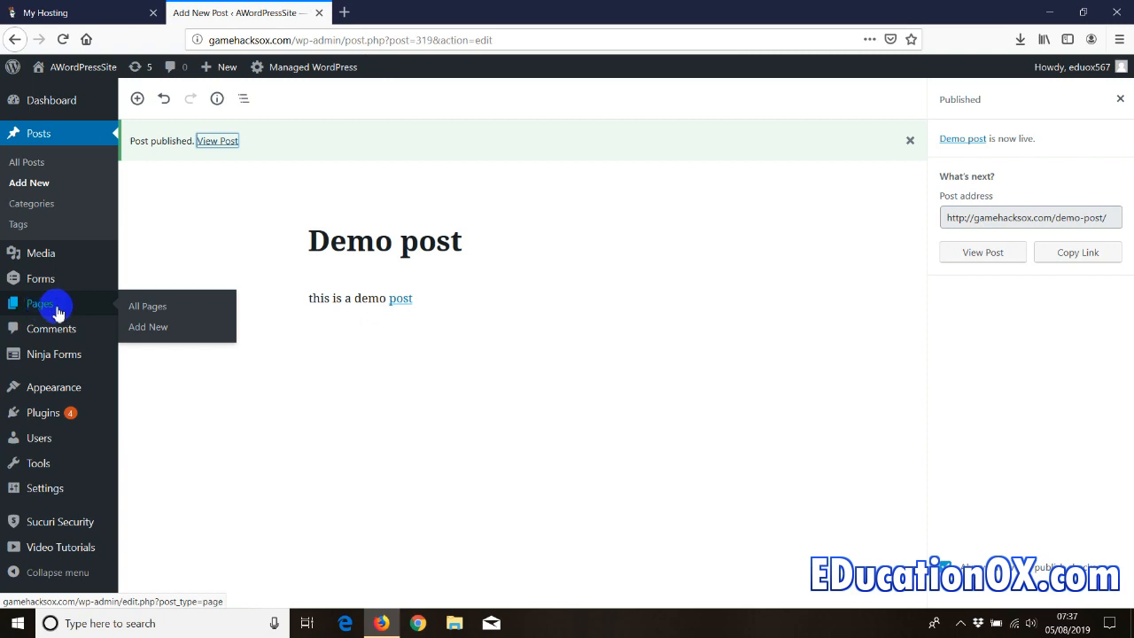
{"action": "left_click", "coordinate": [217, 307]}
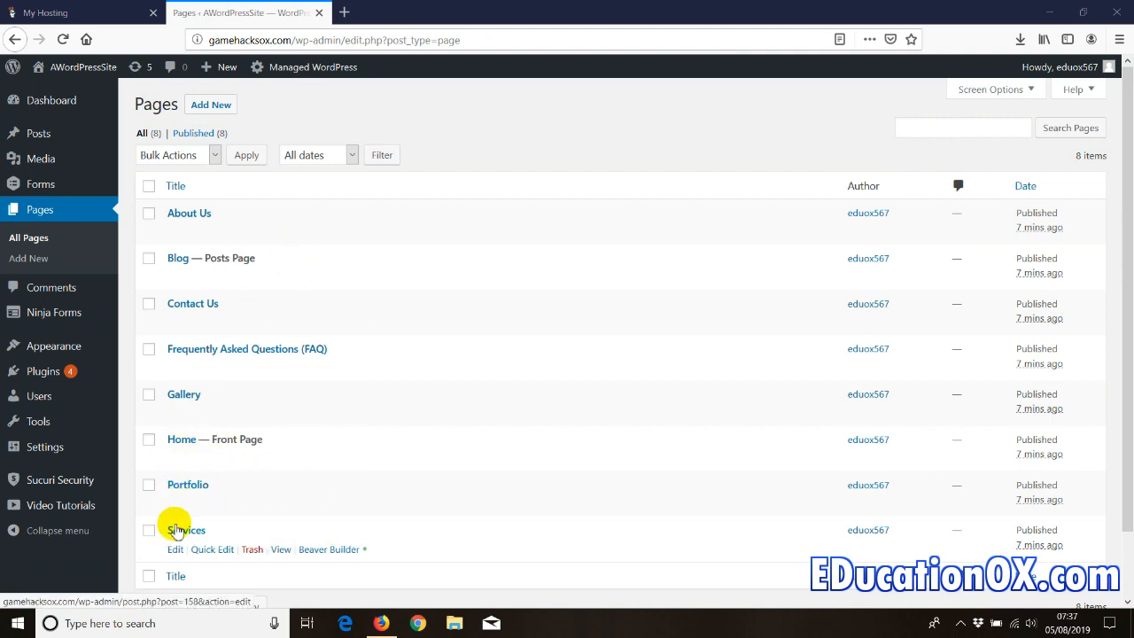
{"action": "left_click", "coordinate": [150, 188]}
{"action": "left_click", "coordinate": [148, 258]}
{"action": "left_click", "coordinate": [148, 440]}
{"action": "left_click", "coordinate": [200, 157]}
{"action": "left_click", "coordinate": [181, 215]}
{"action": "left_click", "coordinate": [239, 163]}
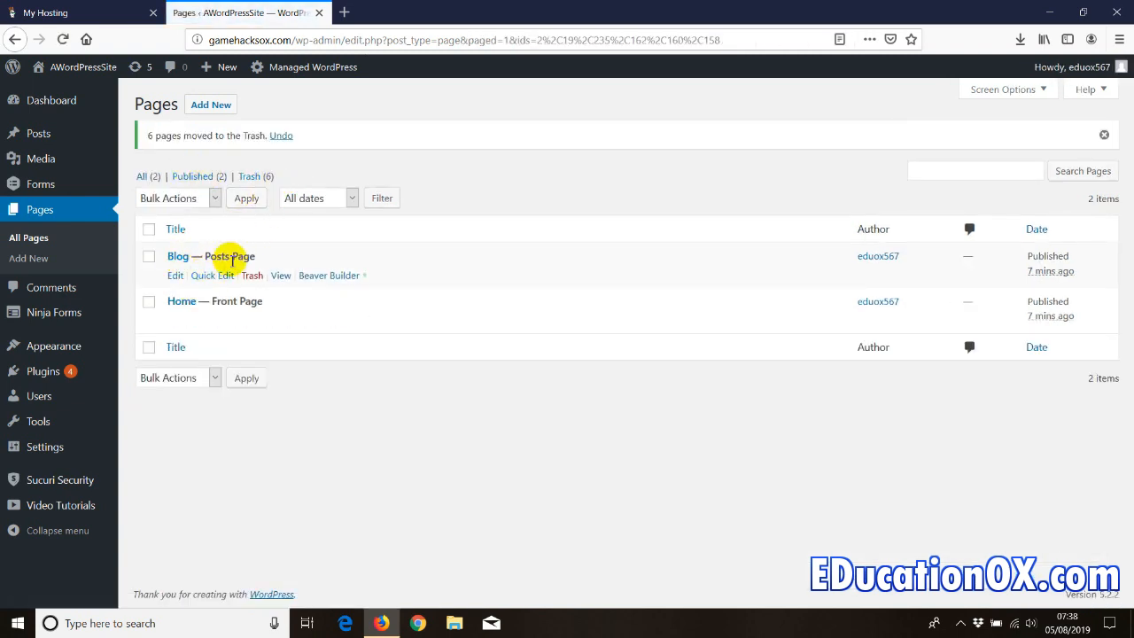
- Create and publish a new page titled 'Contact us' using the standard editor
{"action": "left_click", "coordinate": [206, 108]}
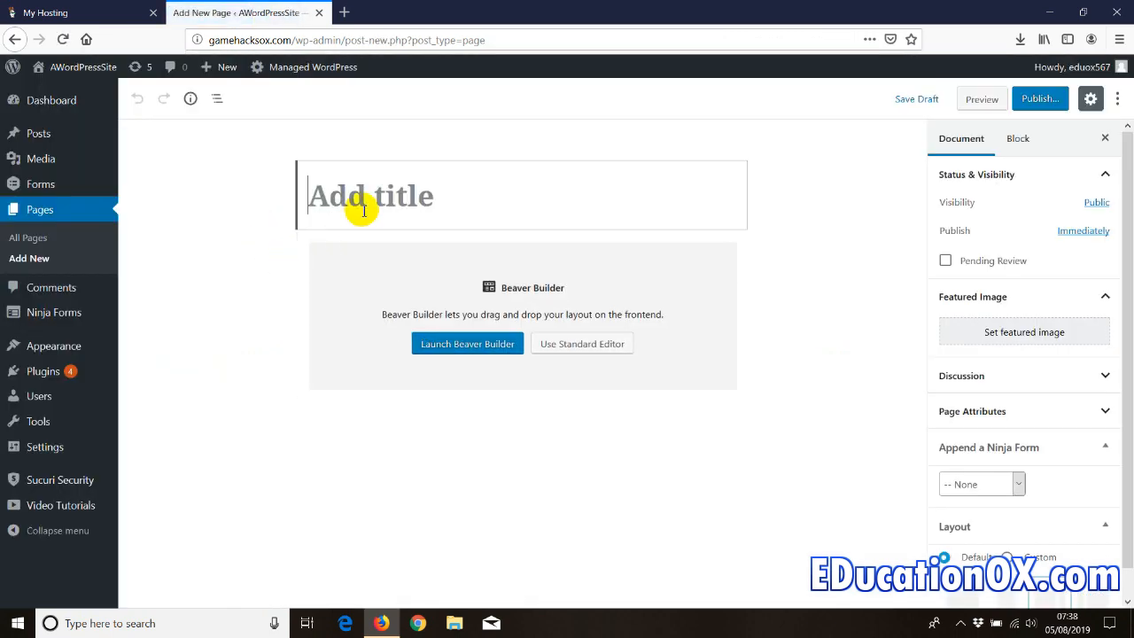
{"action": "type", "text": "Contact us"}
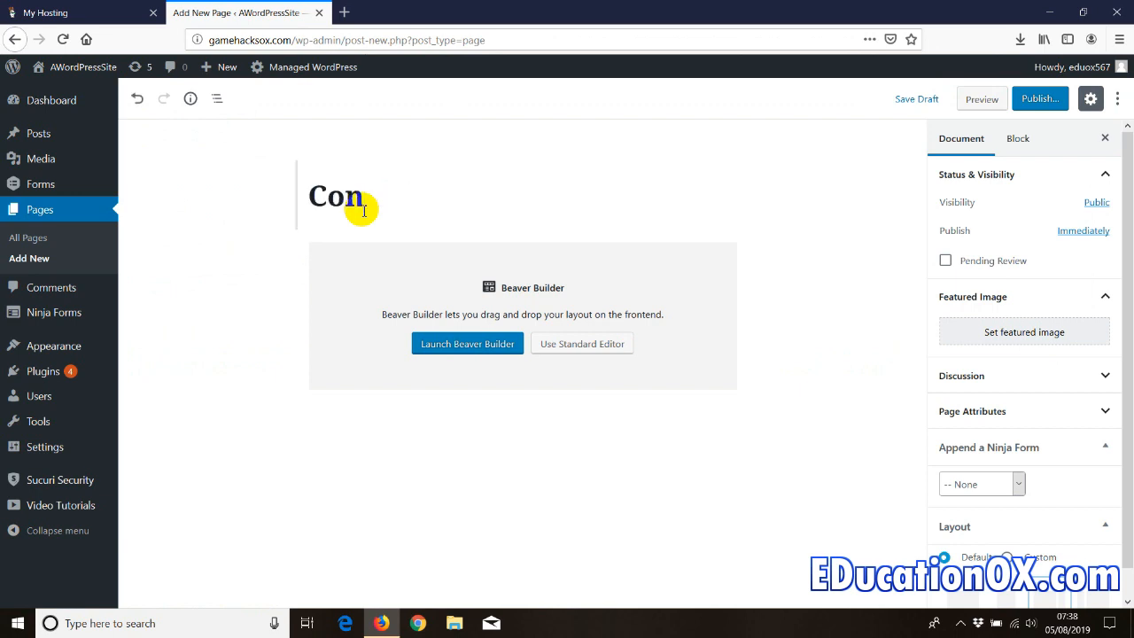
{"action": "left_click", "coordinate": [561, 346]}
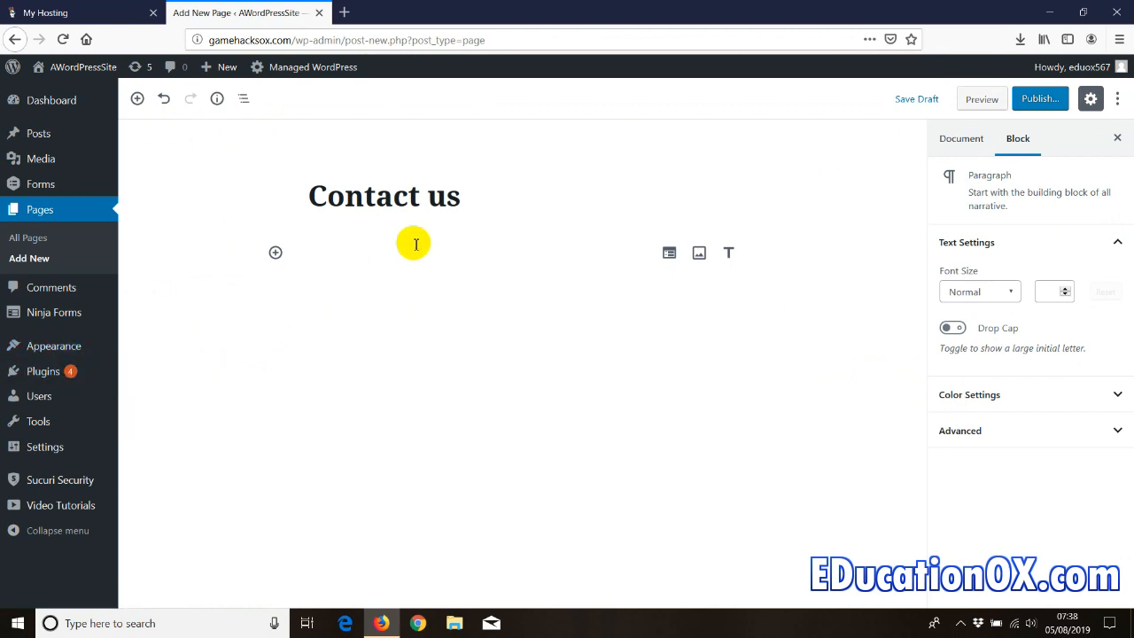
{"action": "left_click", "coordinate": [1046, 102]}
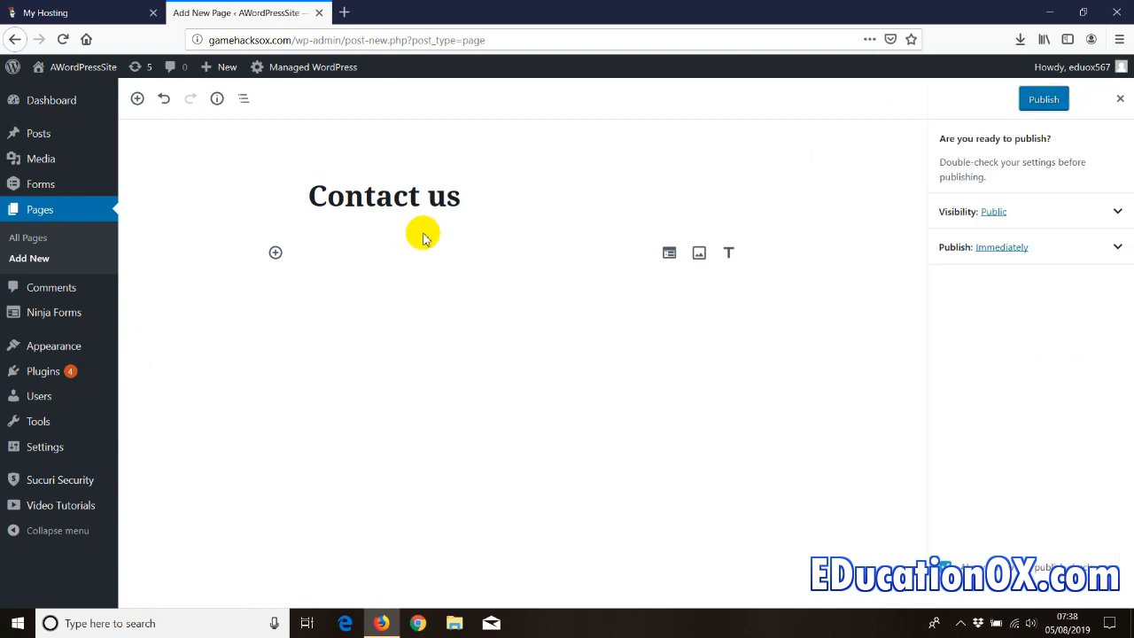
{"action": "left_click", "coordinate": [1040, 98]}
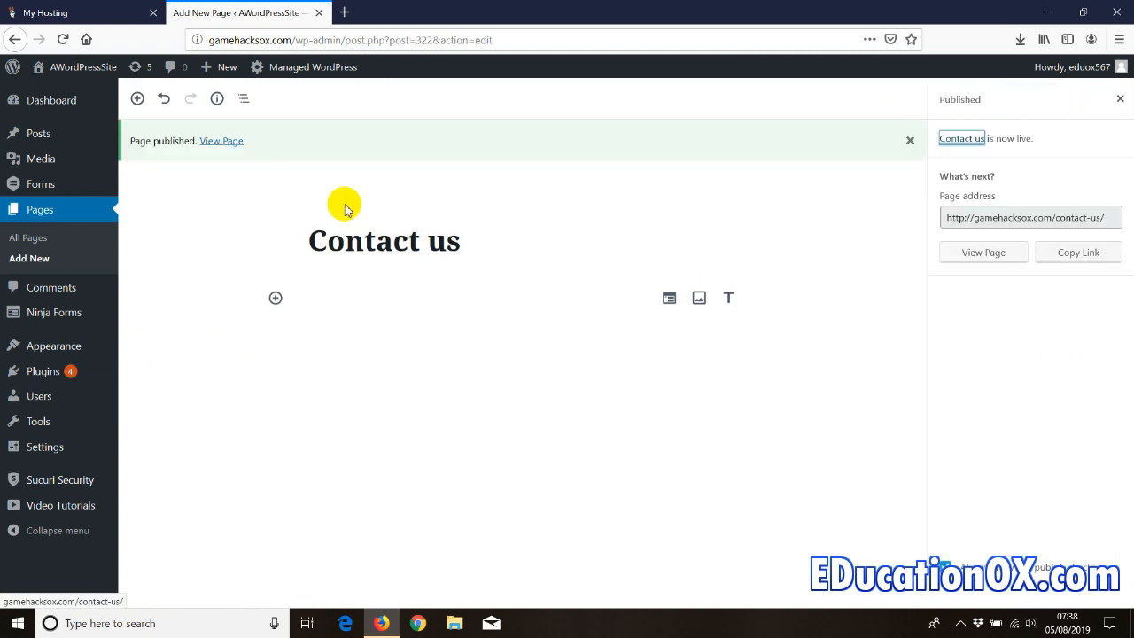
{"action": "left_click", "coordinate": [30, 240]}
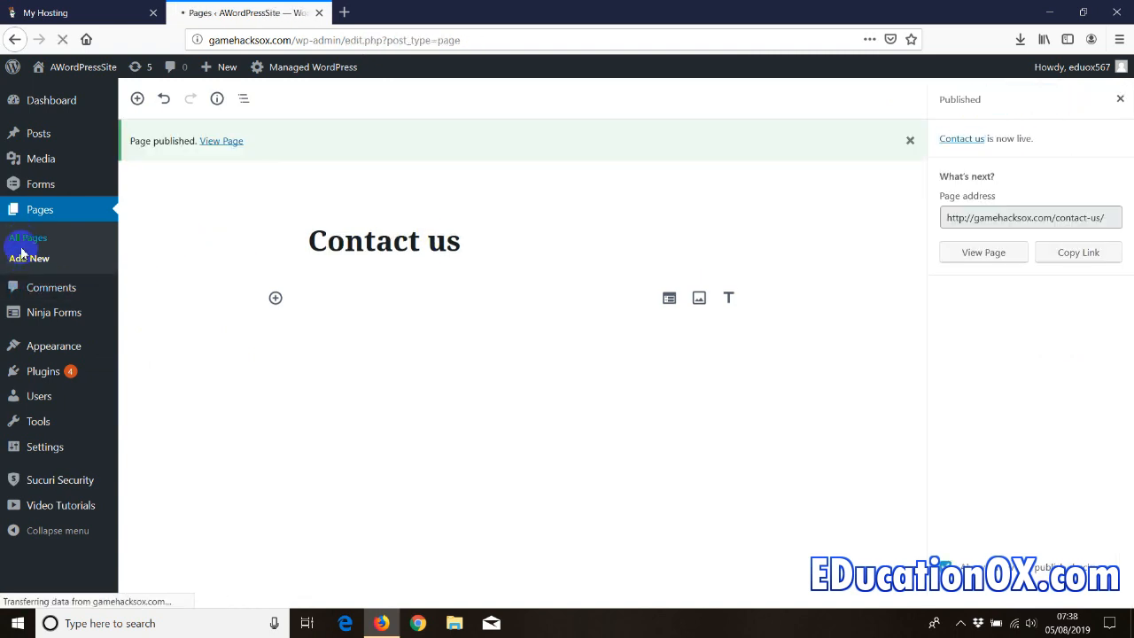
- Review the pages list, then load educationox.com in a new browser tab
{"action": "mouse_move", "coordinate": [183, 279]}
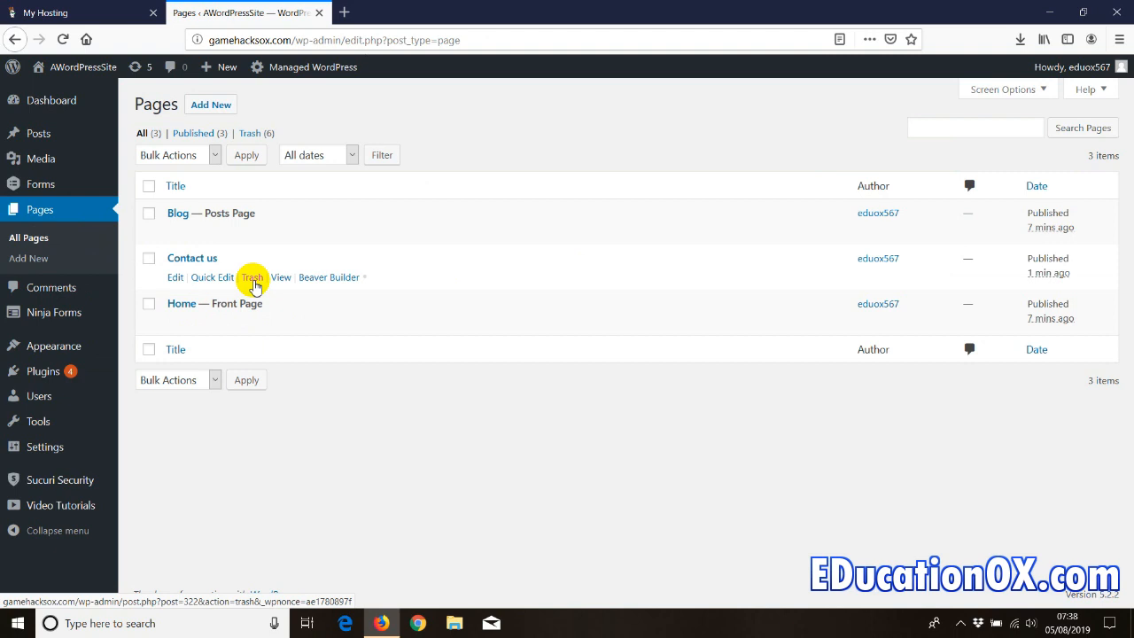
{"action": "mouse_move", "coordinate": [51, 349]}
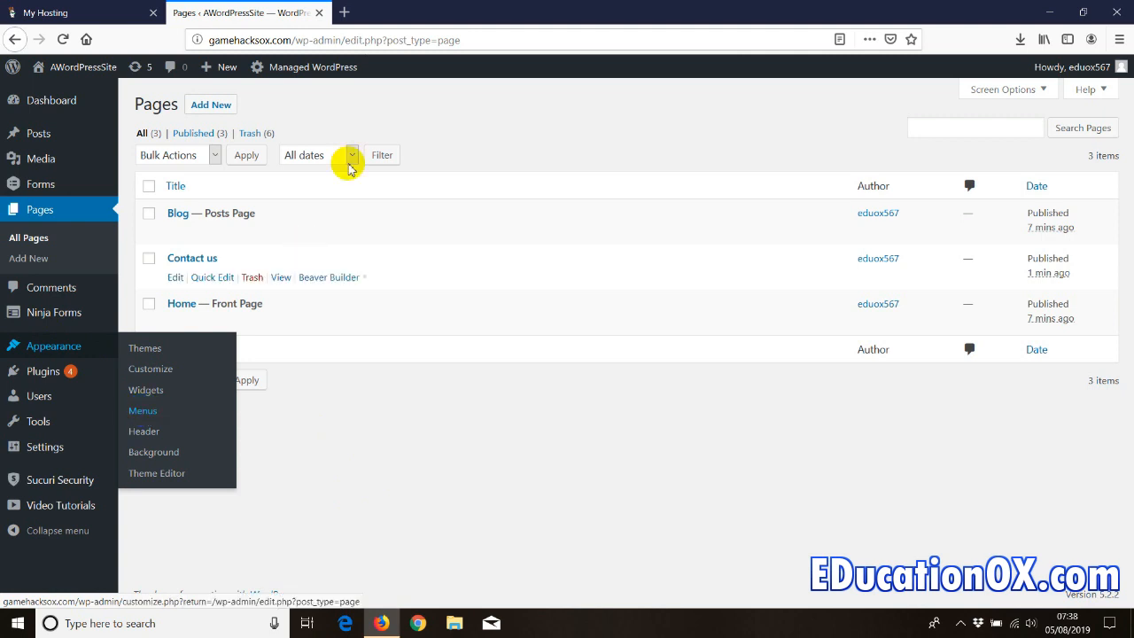
{"action": "left_click", "coordinate": [344, 11]}
{"action": "type", "text": "e"}
{"action": "key", "text": "Return"}
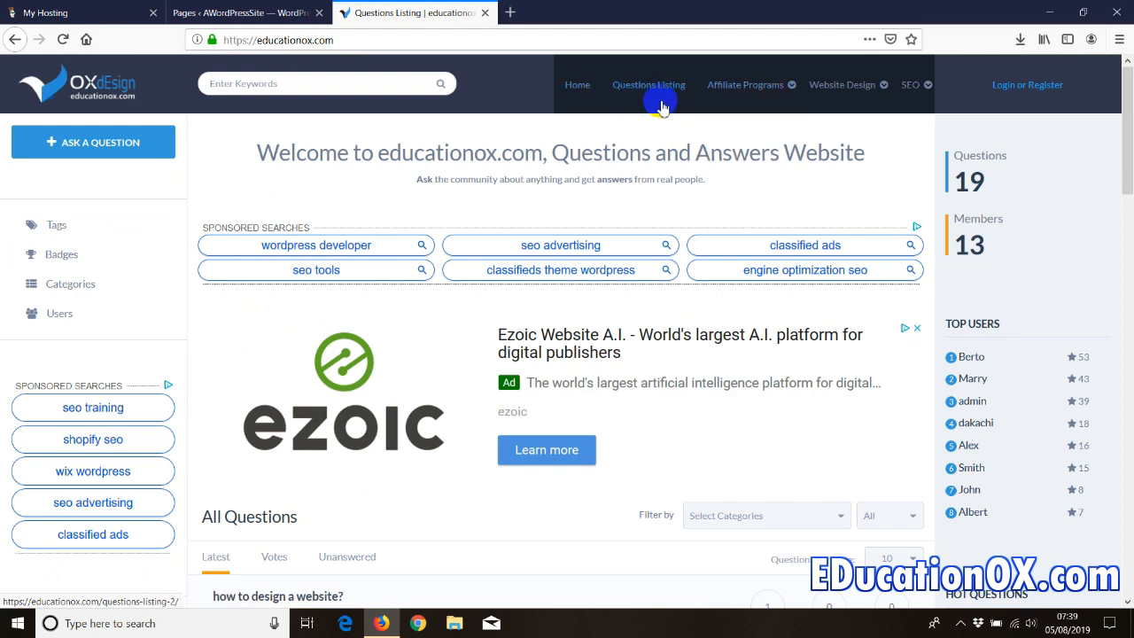
- Return to the WordPress admin tab and open Appearance > Themes
{"action": "left_click", "coordinate": [310, 13]}
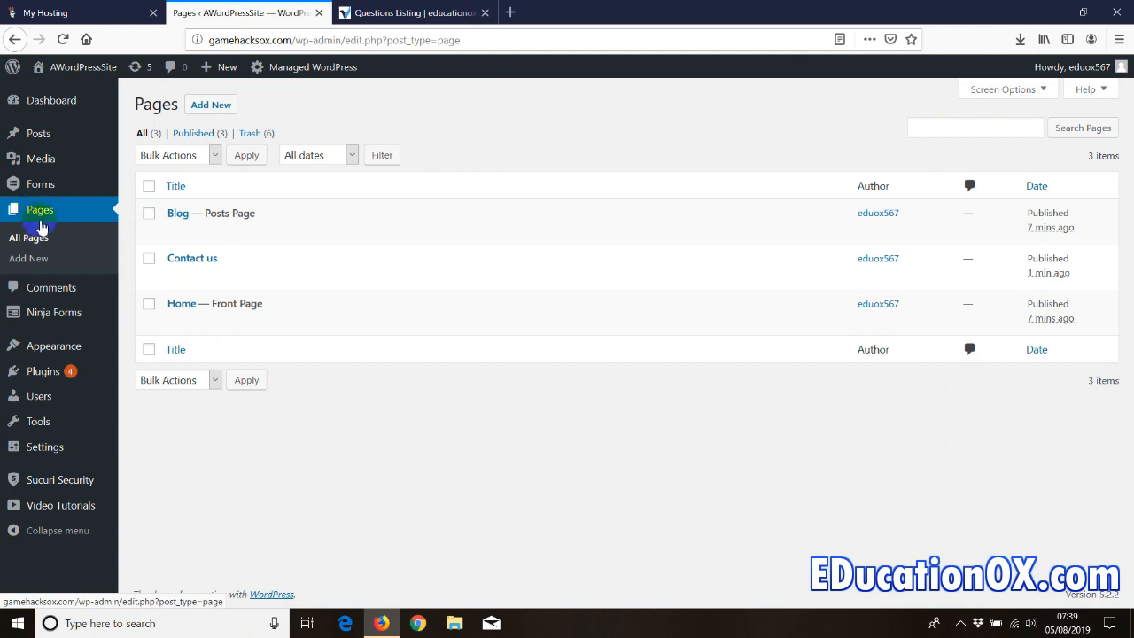
{"action": "key", "text": "ctrl+Tab"}
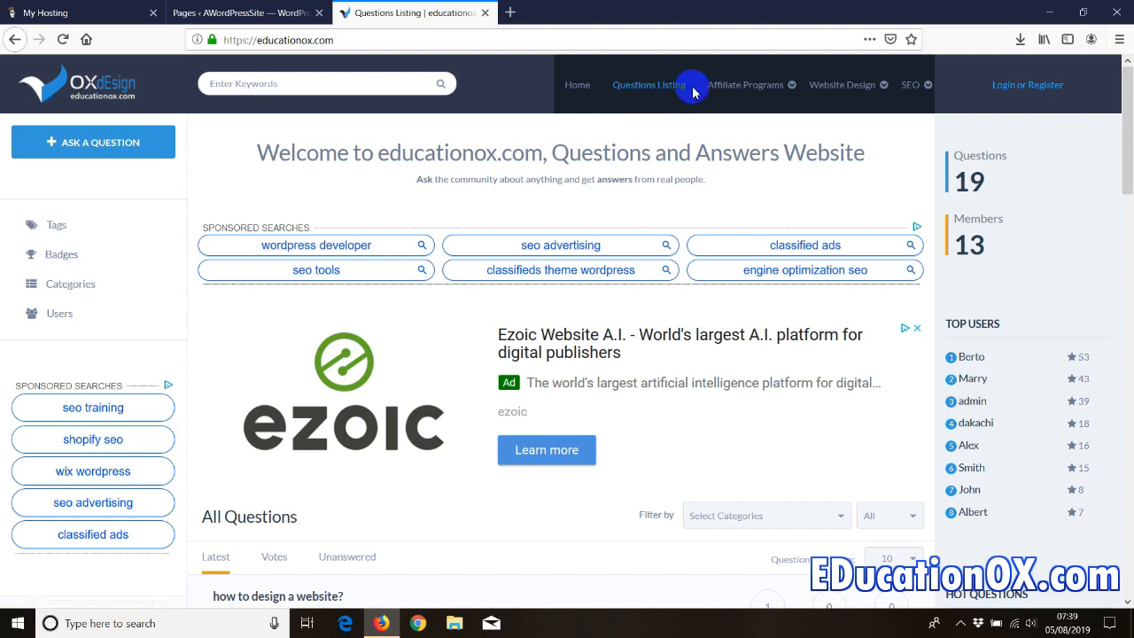
{"action": "left_click", "coordinate": [261, 13]}
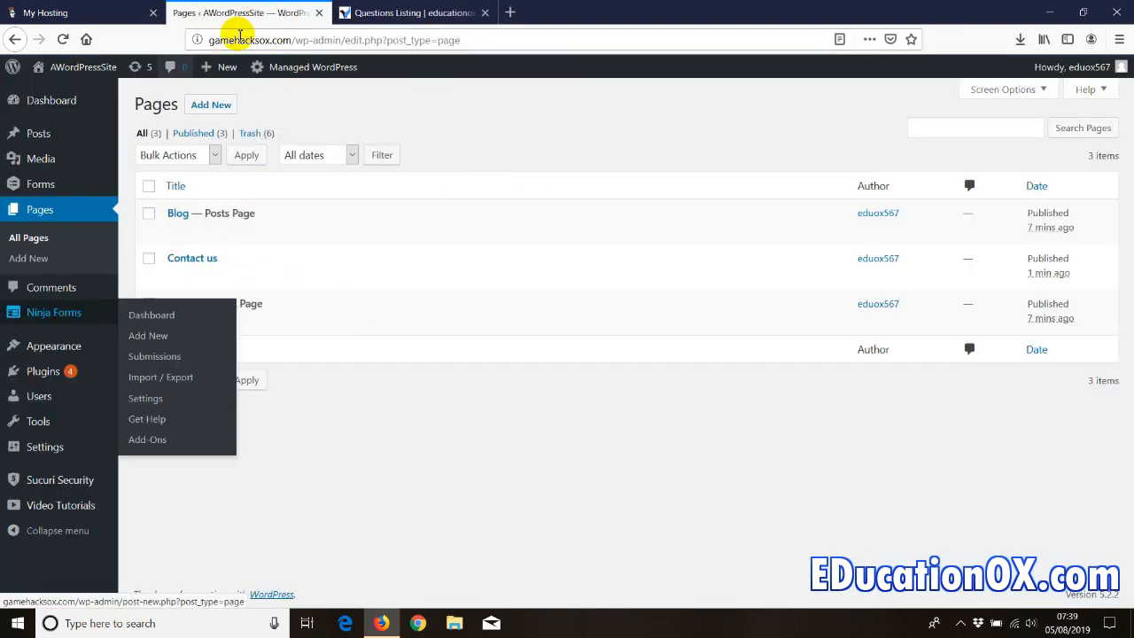
{"action": "left_click", "coordinate": [142, 348]}
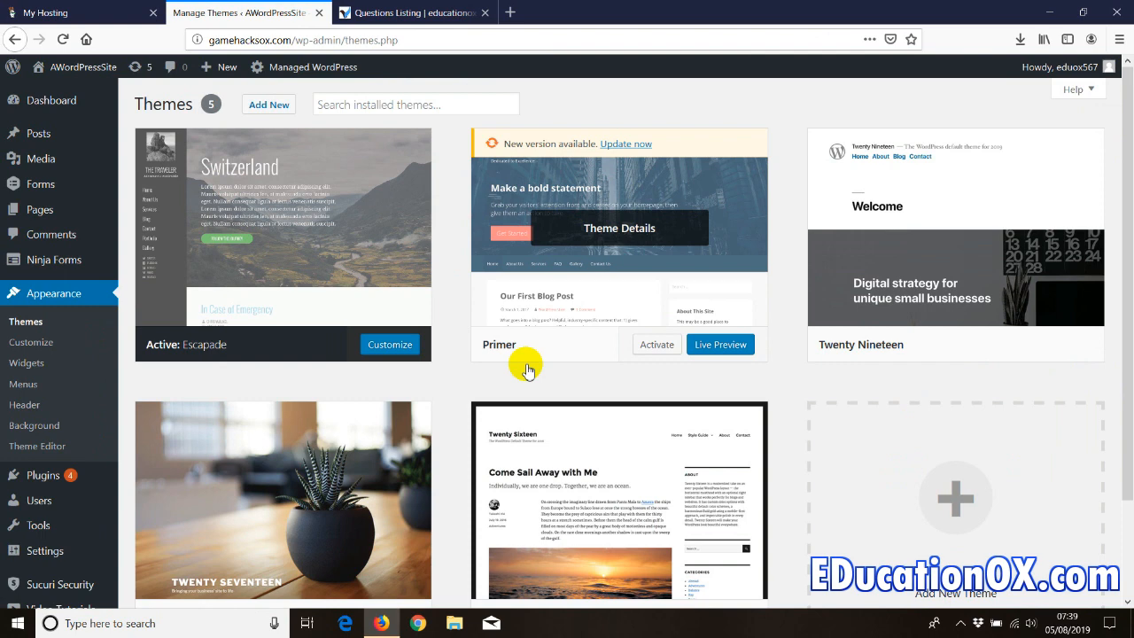
- Make Twenty Sixteen the active theme
{"action": "left_click", "coordinate": [268, 228]}
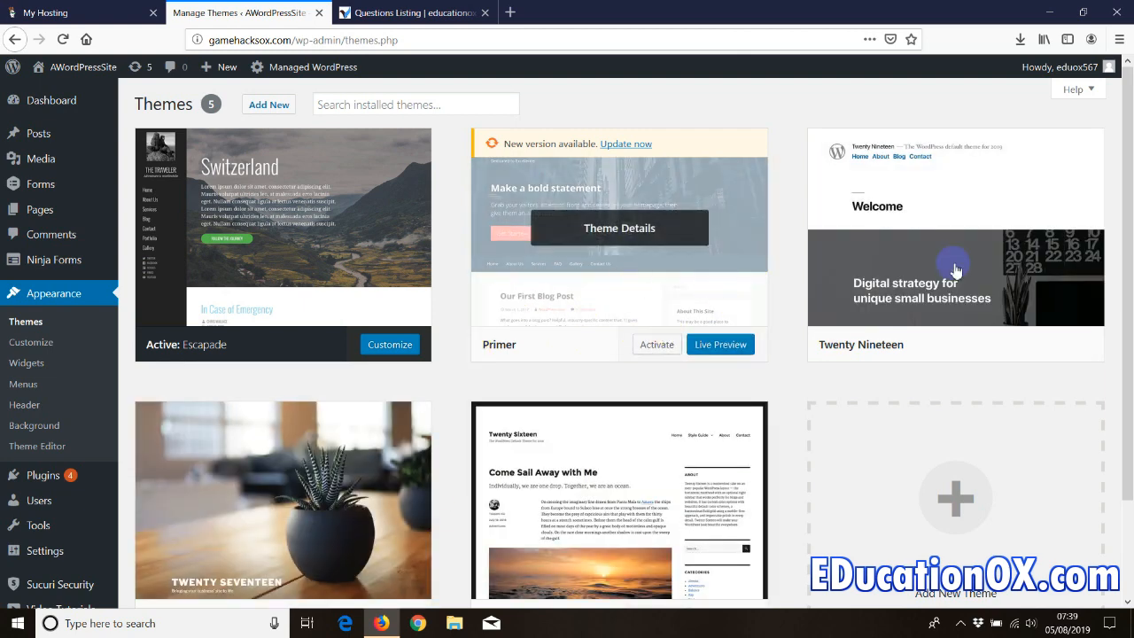
{"action": "scroll", "coordinate": [602, 501], "scroll_direction": "down", "scroll_amount": 2}
{"action": "left_click", "coordinate": [654, 543]}
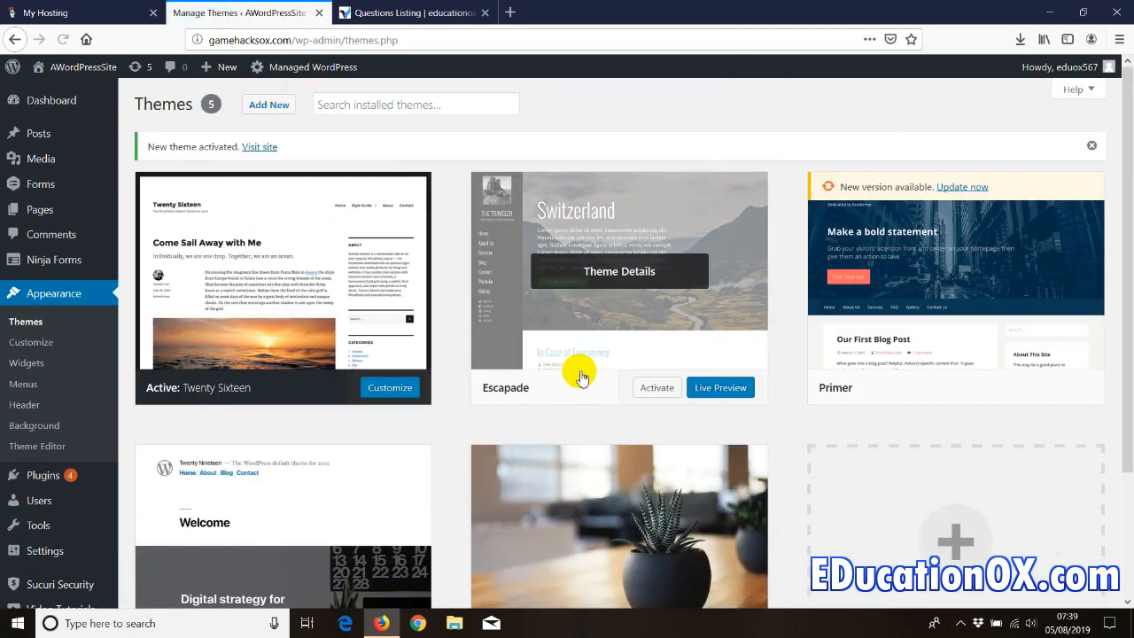
- Delete the Escapade, Primer, Twenty Nineteen and Twenty Seventeen themes
{"action": "left_click", "coordinate": [581, 377]}
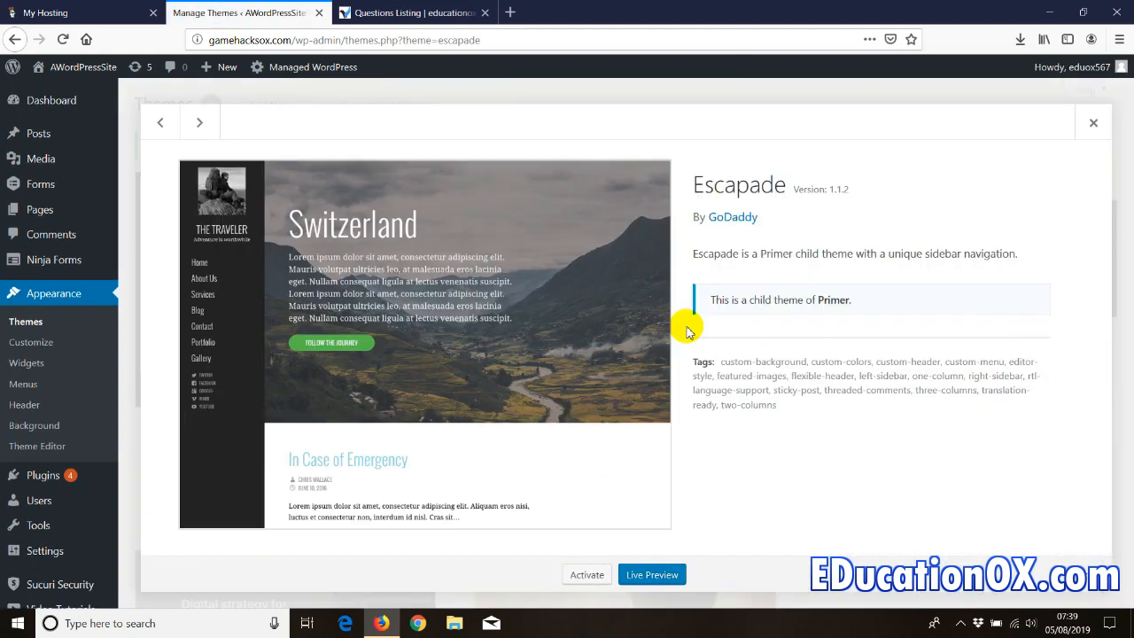
{"action": "left_click", "coordinate": [1074, 572]}
{"action": "left_click", "coordinate": [570, 289]}
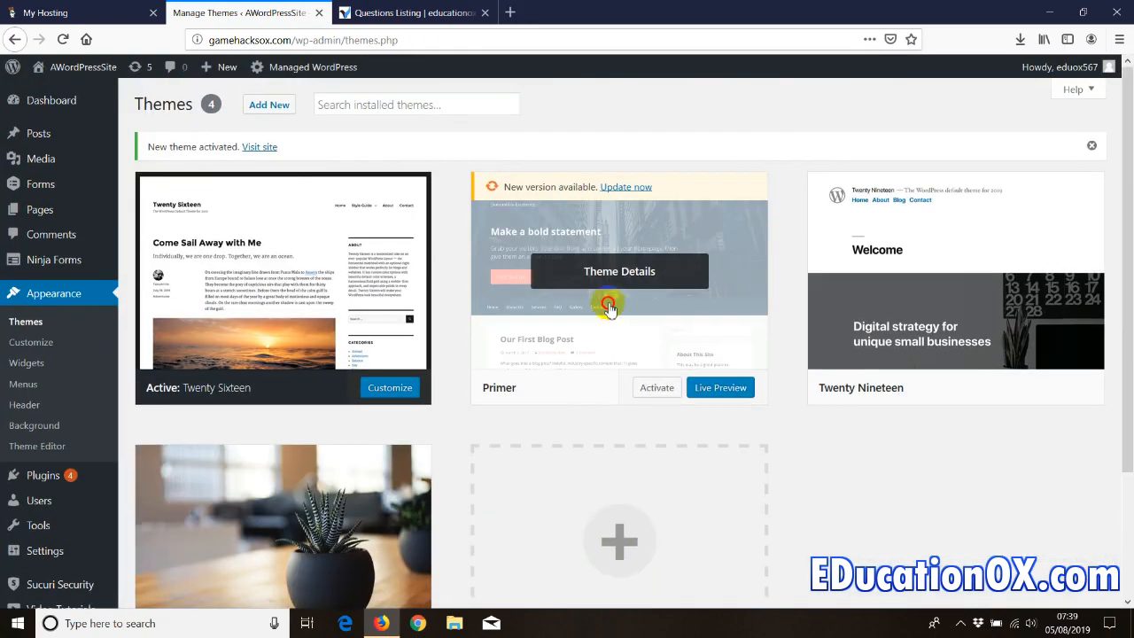
{"action": "left_click", "coordinate": [608, 303]}
{"action": "left_click", "coordinate": [1066, 574]}
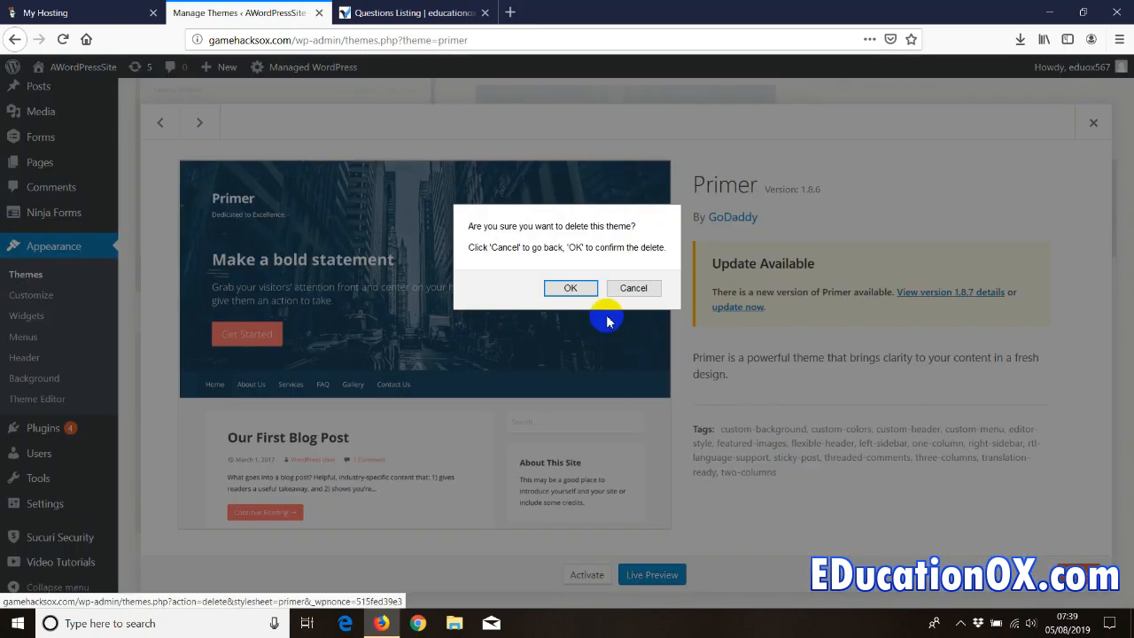
{"action": "left_click", "coordinate": [641, 281]}
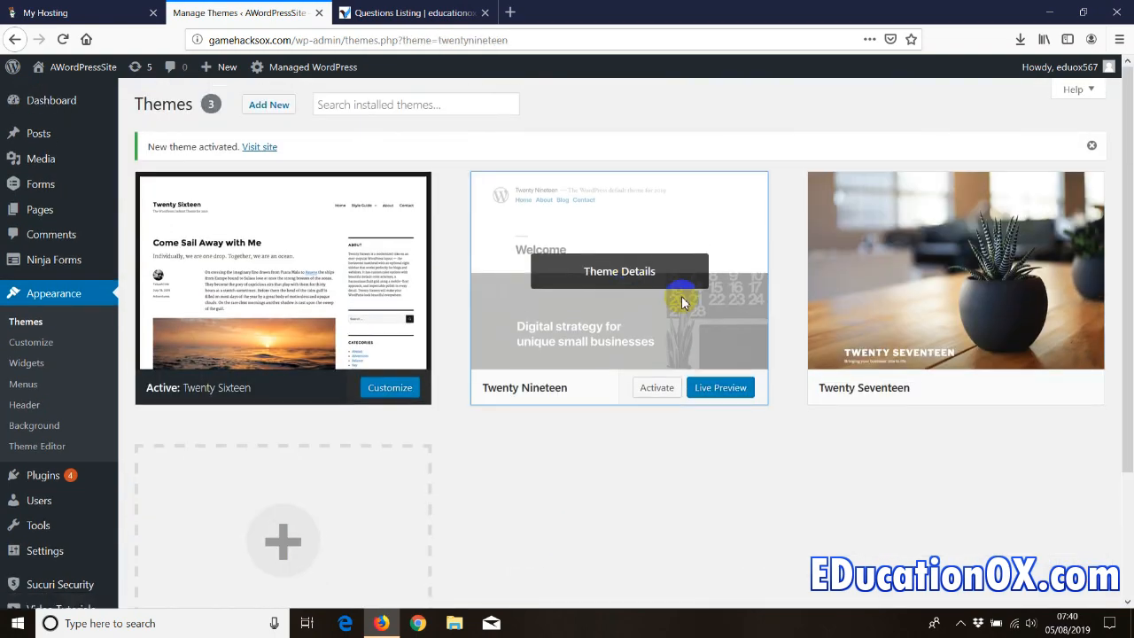
{"action": "left_click", "coordinate": [680, 297]}
{"action": "left_click", "coordinate": [1074, 572]}
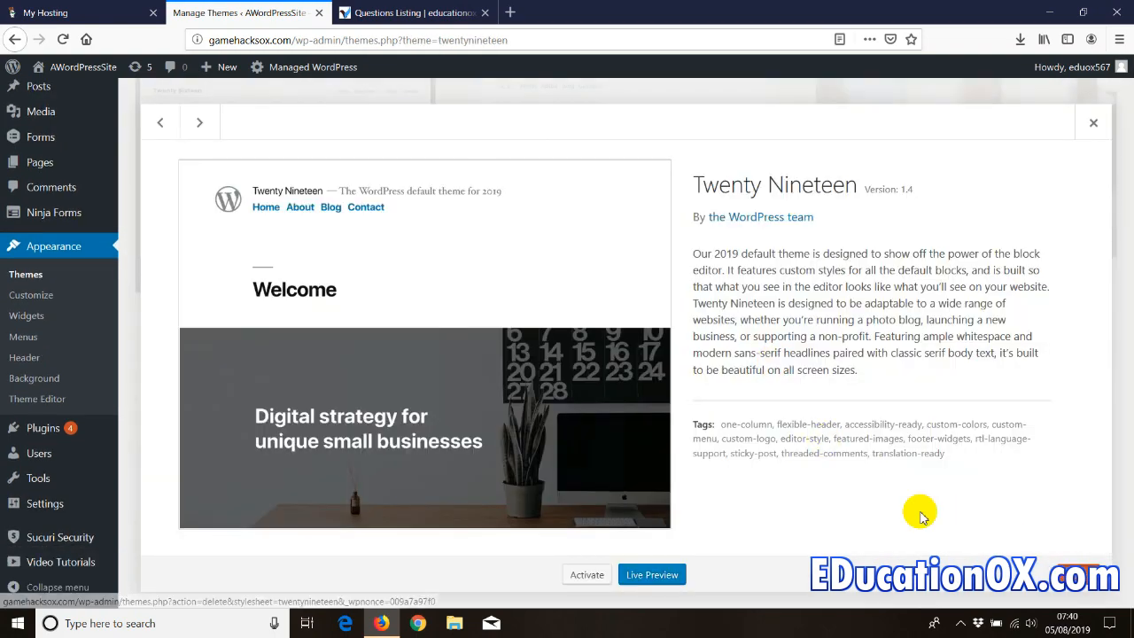
{"action": "left_click", "coordinate": [557, 296]}
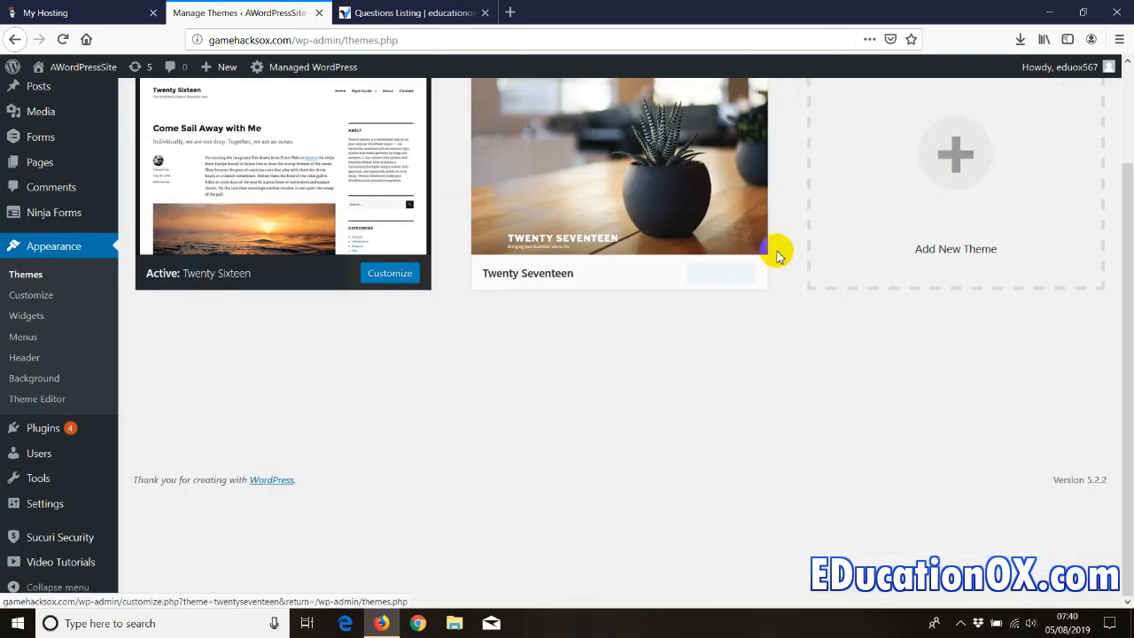
{"action": "left_click", "coordinate": [708, 266]}
{"action": "left_click", "coordinate": [1047, 567]}
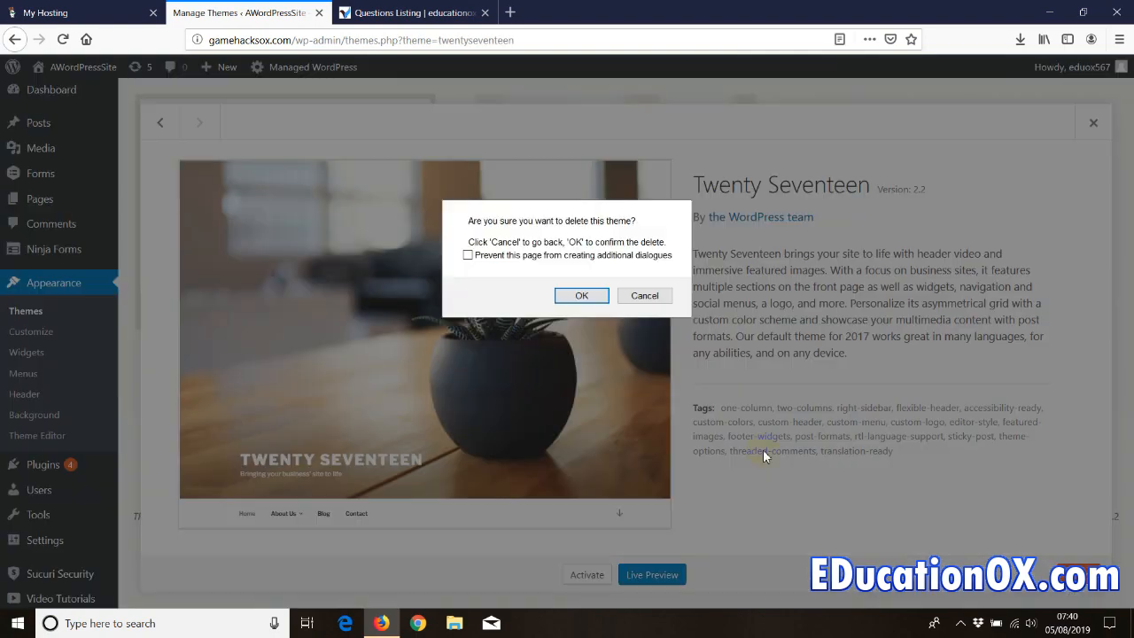
{"action": "left_click", "coordinate": [583, 296]}
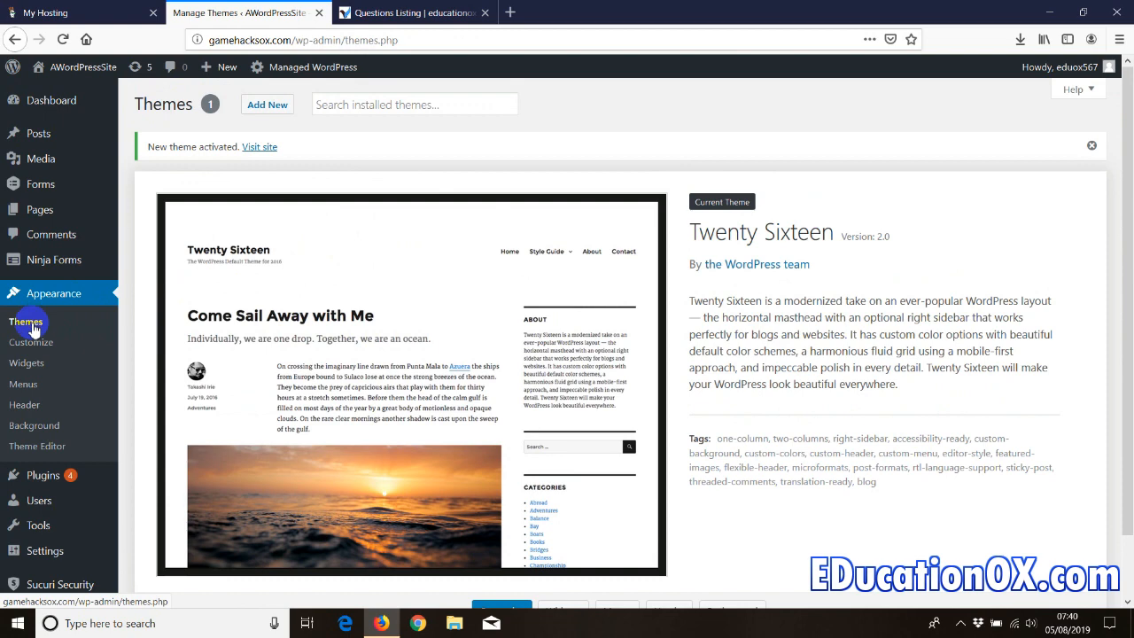
{"action": "left_click", "coordinate": [266, 104]}
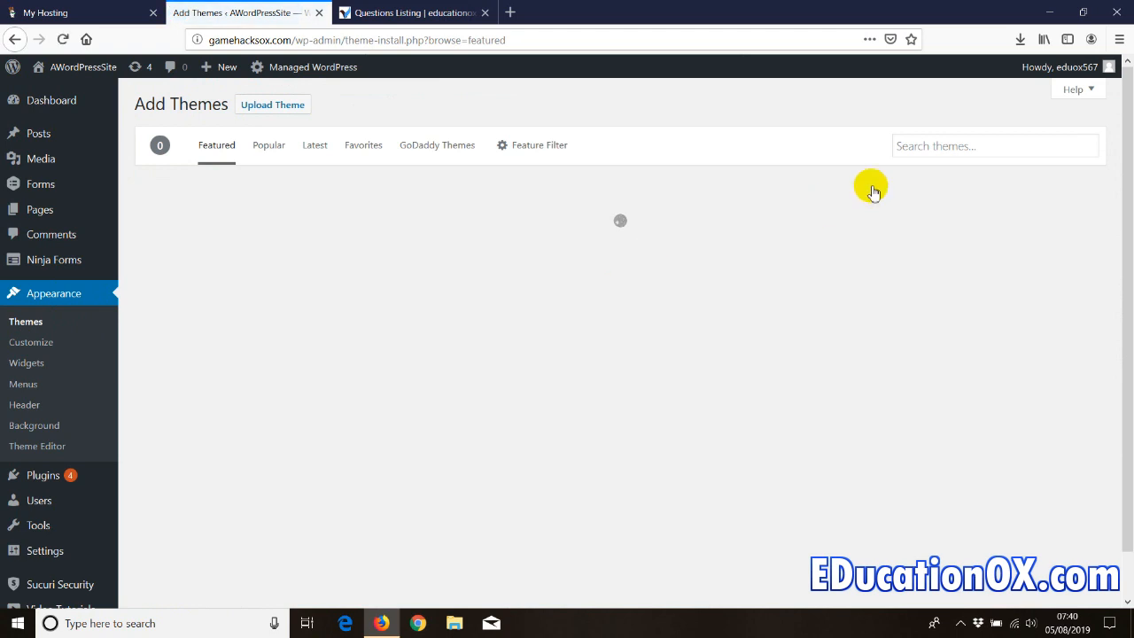
- Search the theme library for 'education' (207 themes), then switch to the educationox.com questions tab
{"action": "left_click", "coordinate": [913, 145]}
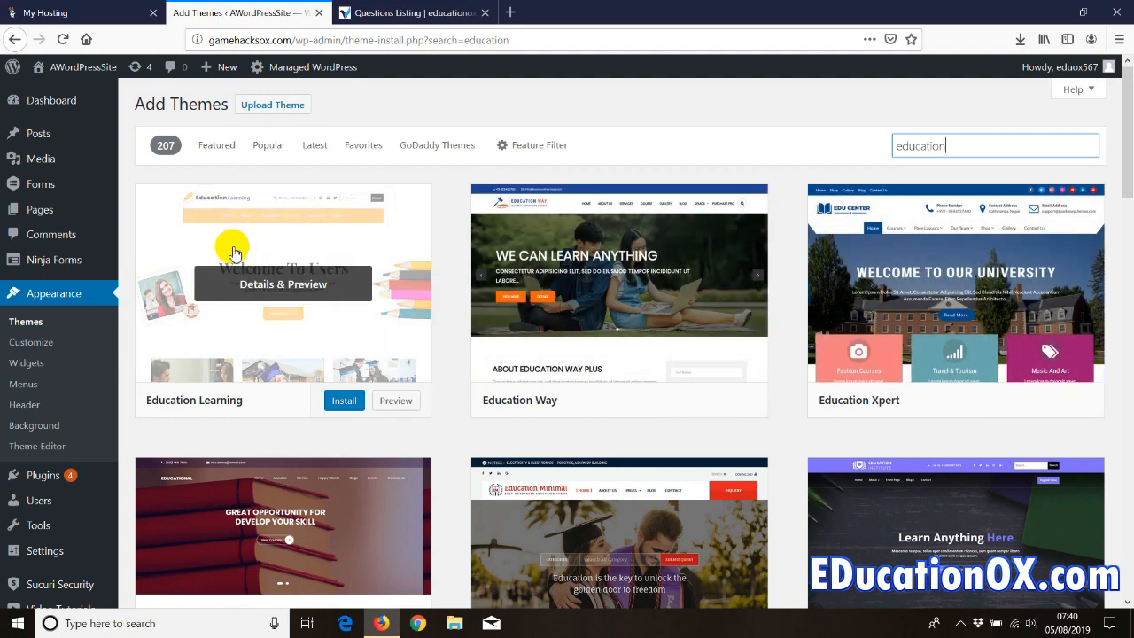
{"action": "mouse_move", "coordinate": [1126, 139]}
{"action": "left_mouse_down"}
{"action": "mouse_move", "coordinate": [1123, 300]}
{"action": "mouse_move", "coordinate": [1127, 140]}
{"action": "left_mouse_up"}
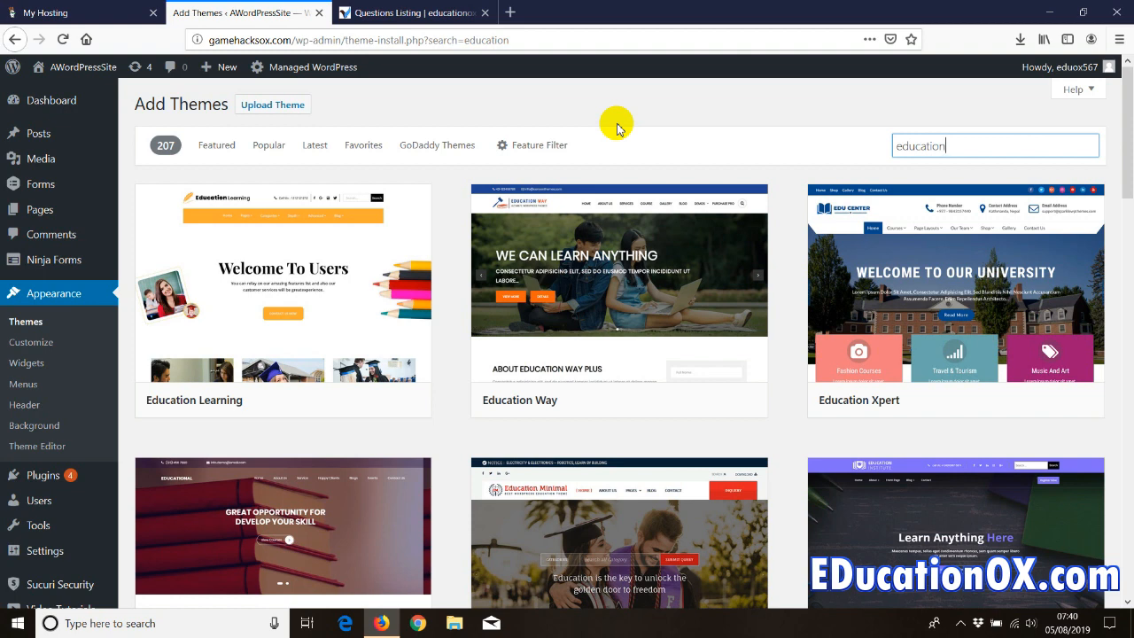
{"action": "left_click", "coordinate": [461, 12]}
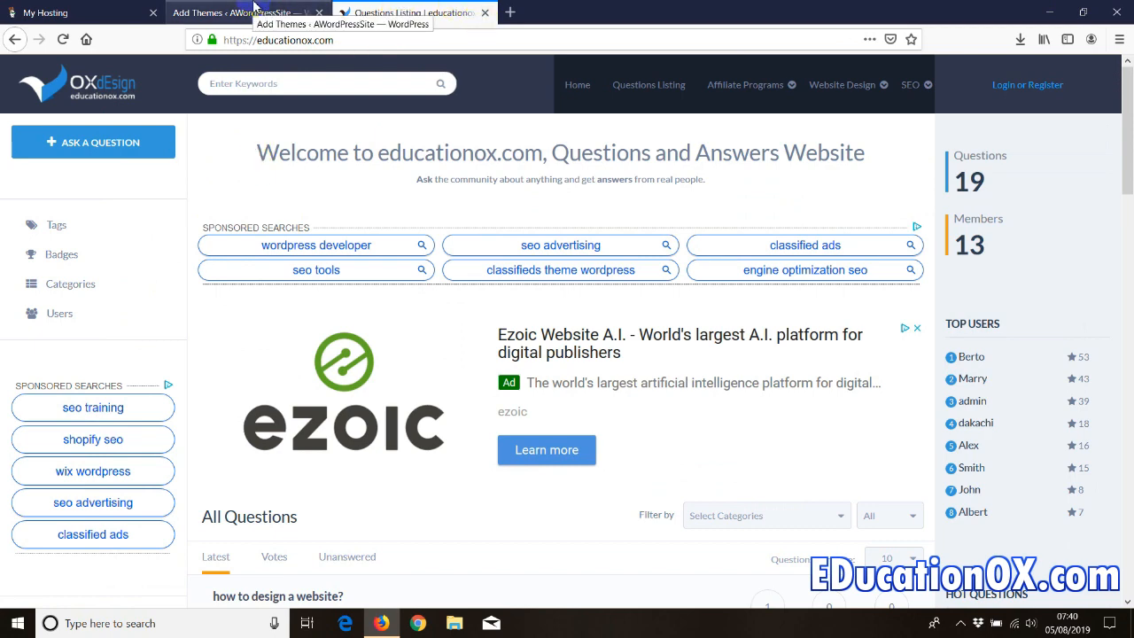
- Return from the educationox.com tab to the 207 'education' theme search results
{"action": "left_click", "coordinate": [254, 12]}
{"action": "left_click", "coordinate": [414, 12]}
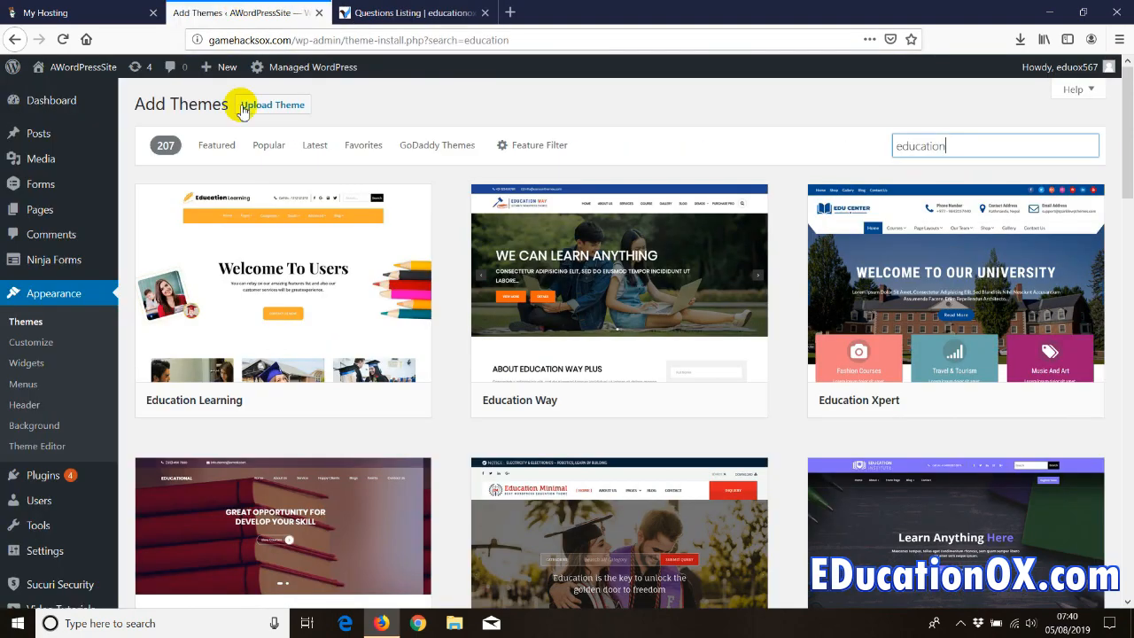
{"action": "left_click", "coordinate": [226, 12]}
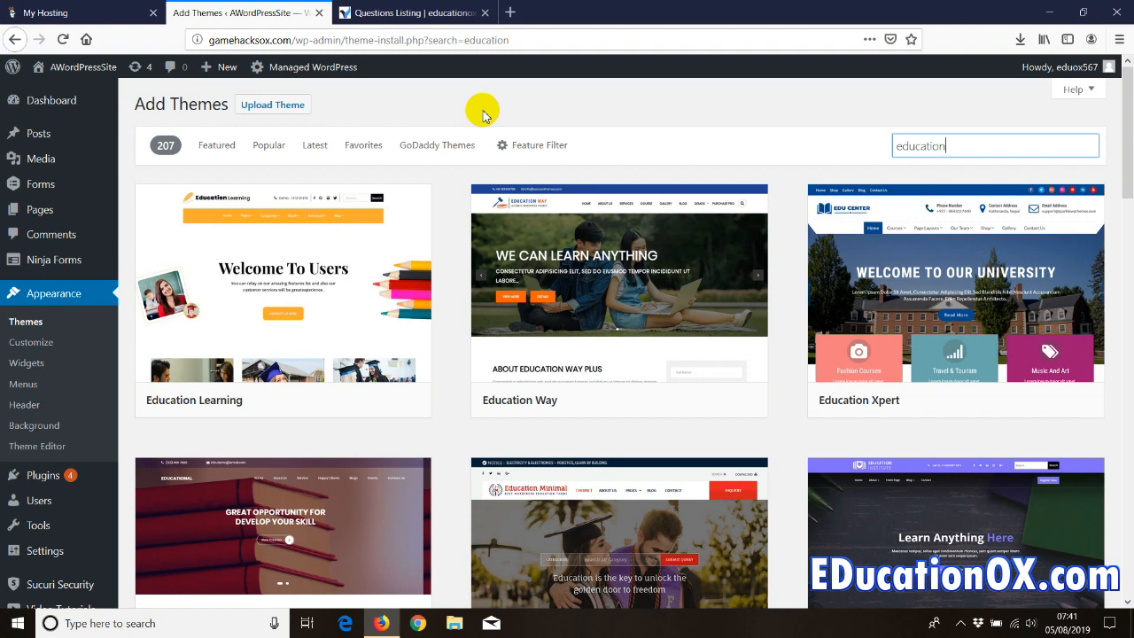
- In a new tab, search Google for 'shopping wordpress theme'
{"action": "left_click", "coordinate": [510, 13]}
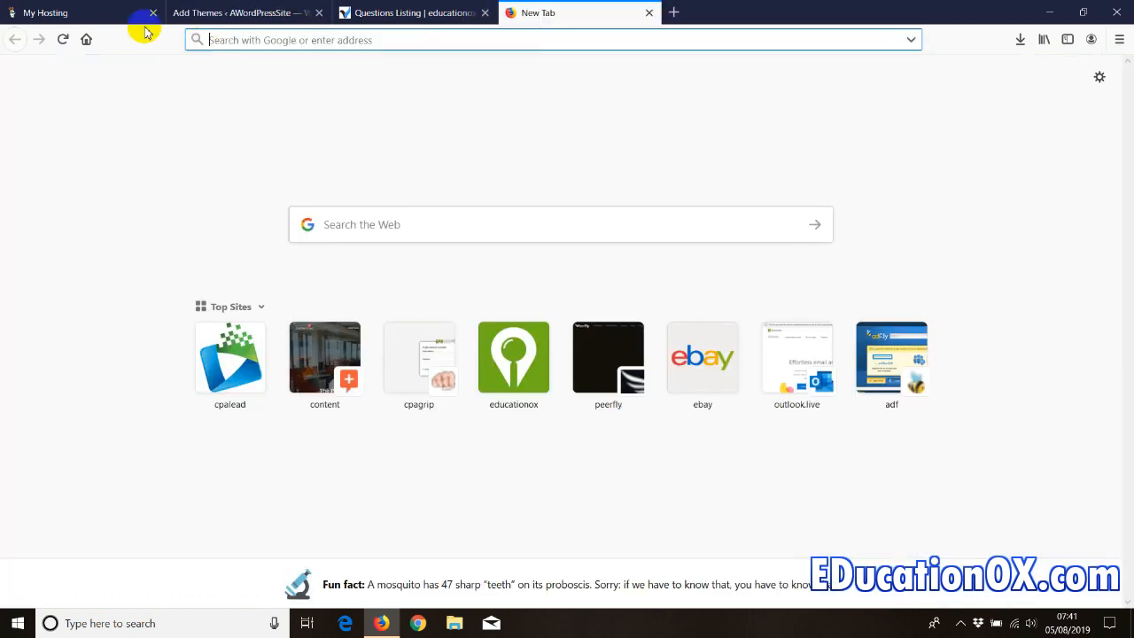
{"action": "left_click", "coordinate": [84, 39]}
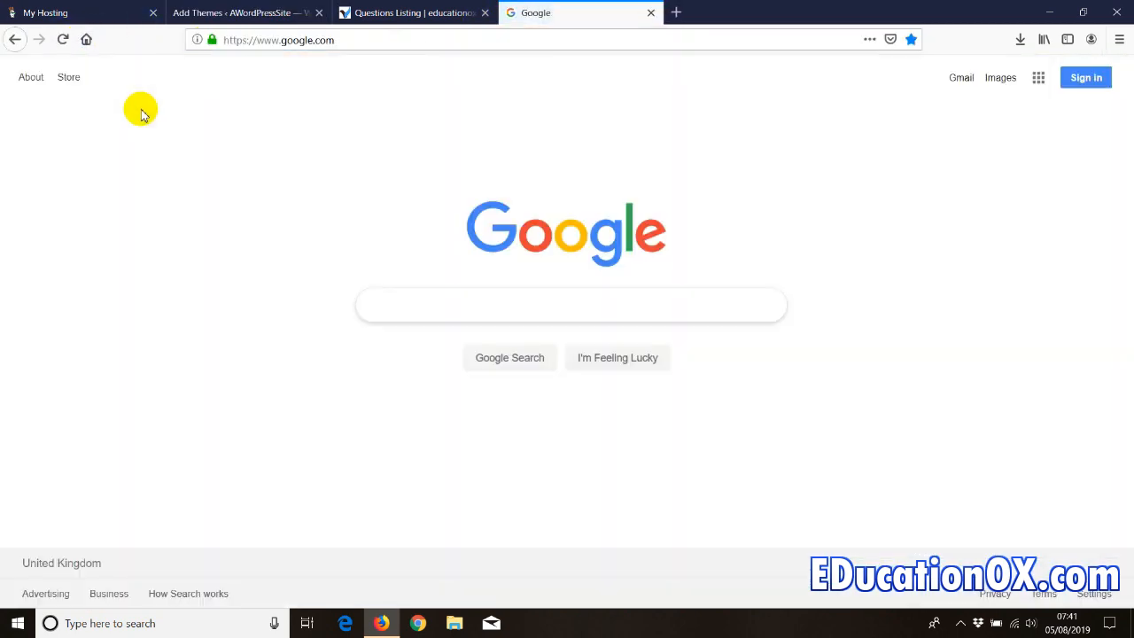
{"action": "type", "text": "shpping w"}
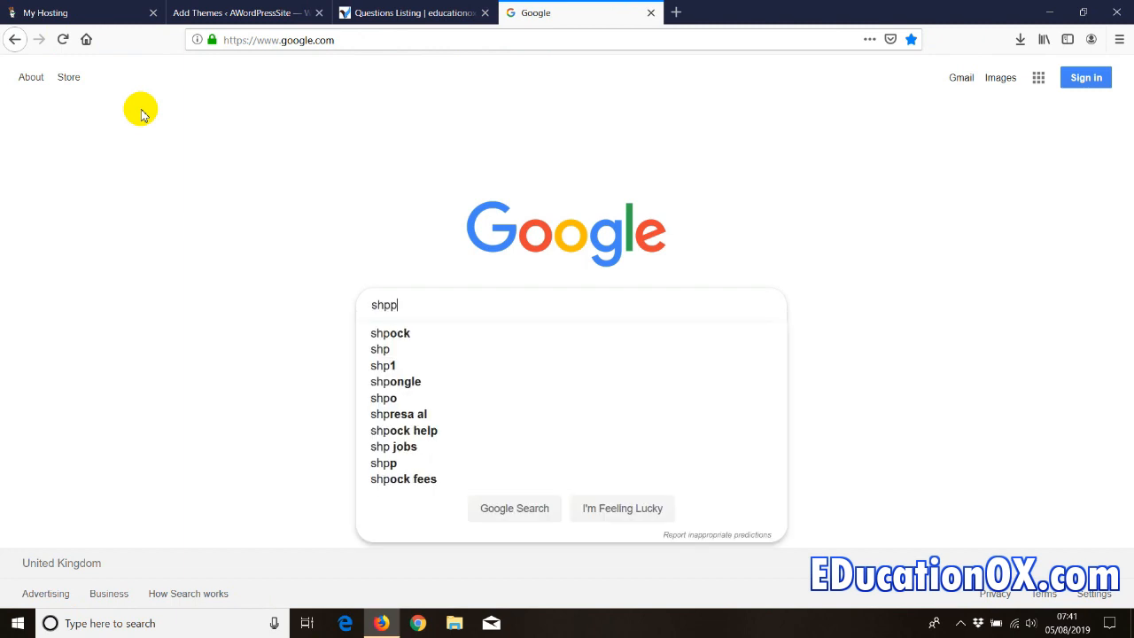
{"action": "key", "text": "BackSpace"}
{"action": "key", "text": "BackSpace"}
{"action": "key", "text": "BackSpace"}
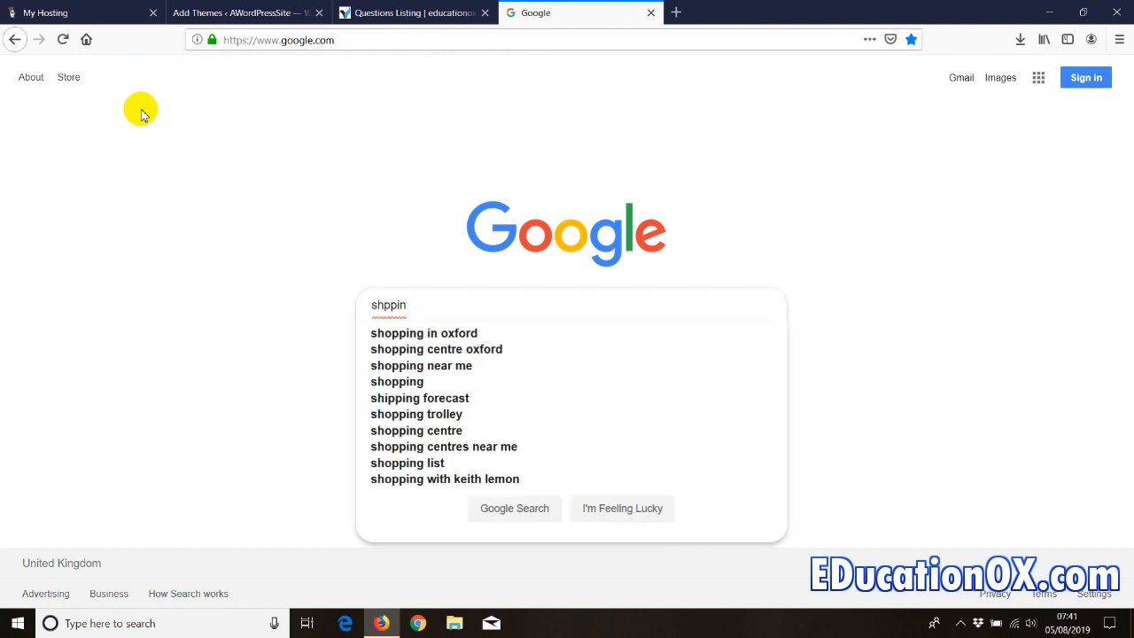
{"action": "key", "text": "BackSpace"}
{"action": "key", "text": "BackSpace"}
{"action": "key", "text": "BackSpace"}
{"action": "key", "text": "BackSpace"}
{"action": "type", "text": "op"}
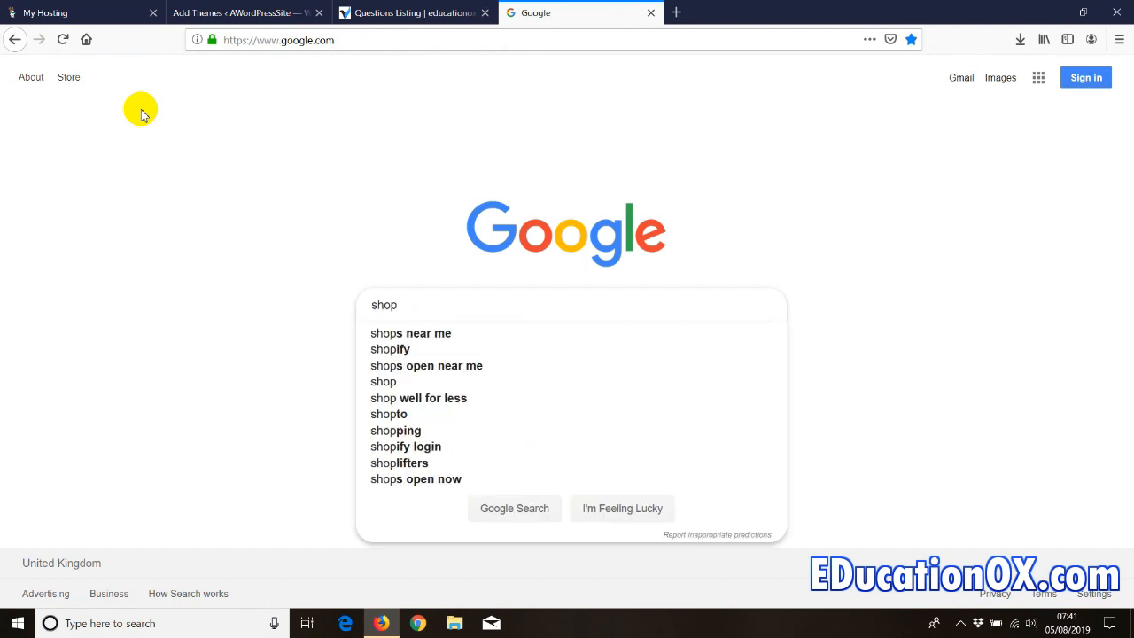
{"action": "type", "text": "ping wordpress"}
{"action": "key", "text": "Down"}
{"action": "key", "text": "Return"}
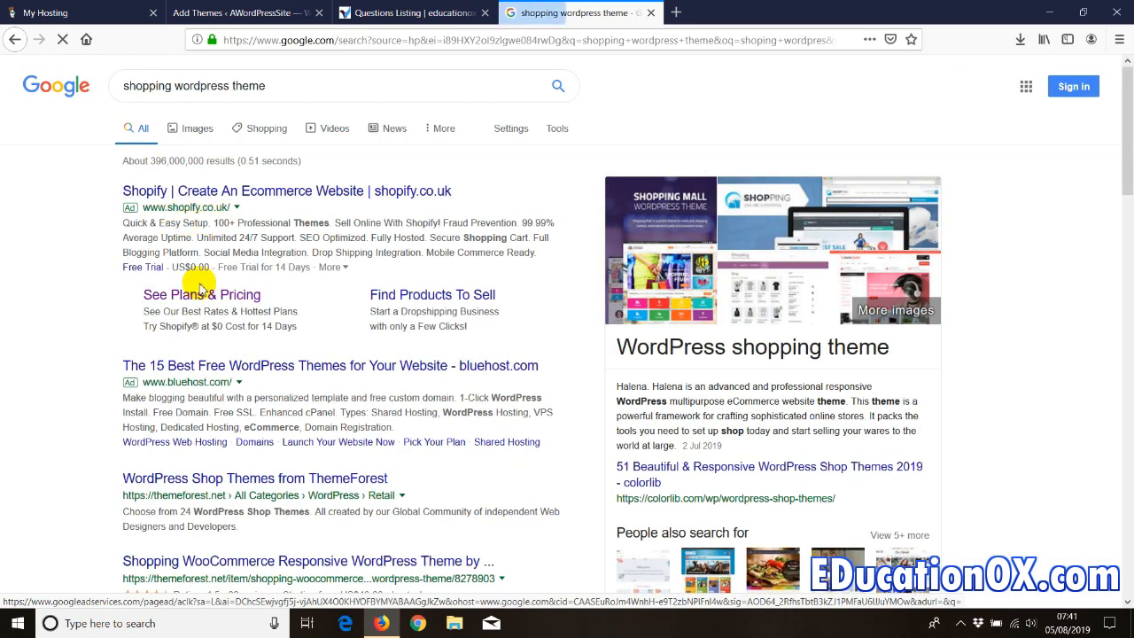
{"action": "scroll", "coordinate": [139, 349], "scroll_direction": "down", "scroll_amount": 3}
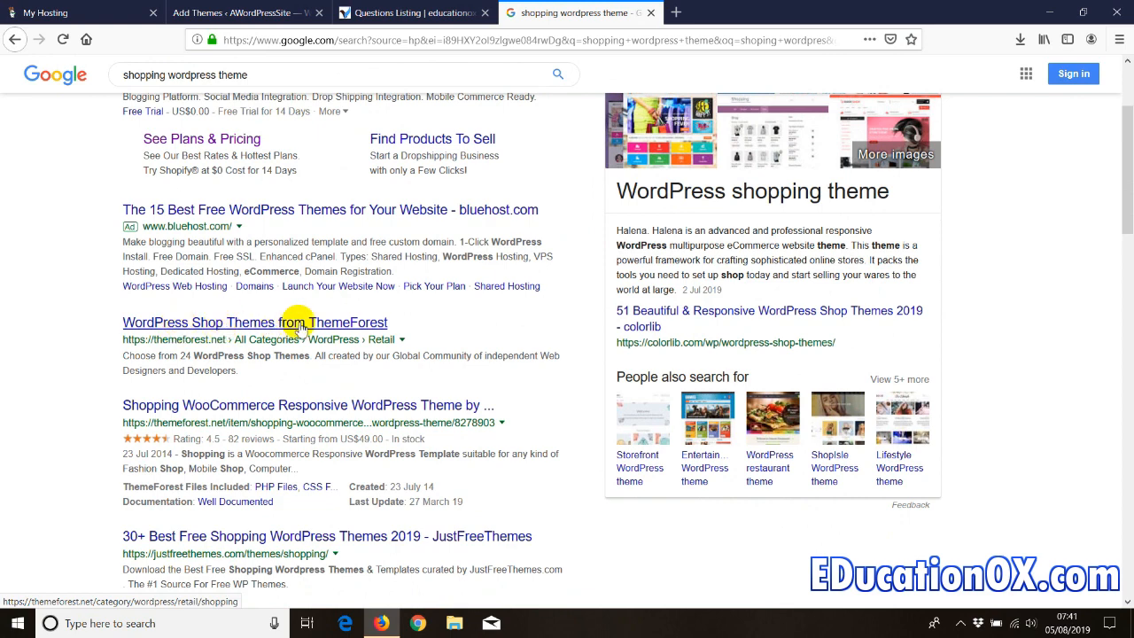
- Browse the ThemeForest shop themes result in its own tab, then close it
{"action": "right_click", "coordinate": [328, 326]}
{"action": "left_click", "coordinate": [381, 331]}
{"action": "left_click", "coordinate": [744, 13]}
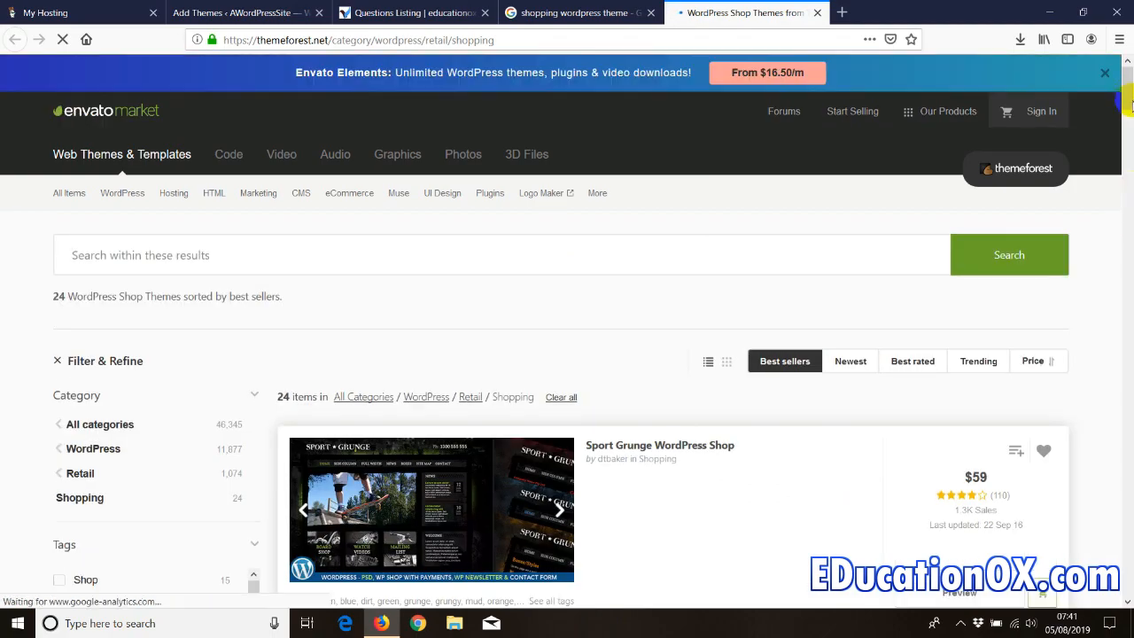
{"action": "scroll", "coordinate": [1123, 168], "scroll_direction": "down", "scroll_amount": 10}
{"action": "left_click_drag", "start_coordinate": [1123, 155], "coordinate": [1107, 100]}
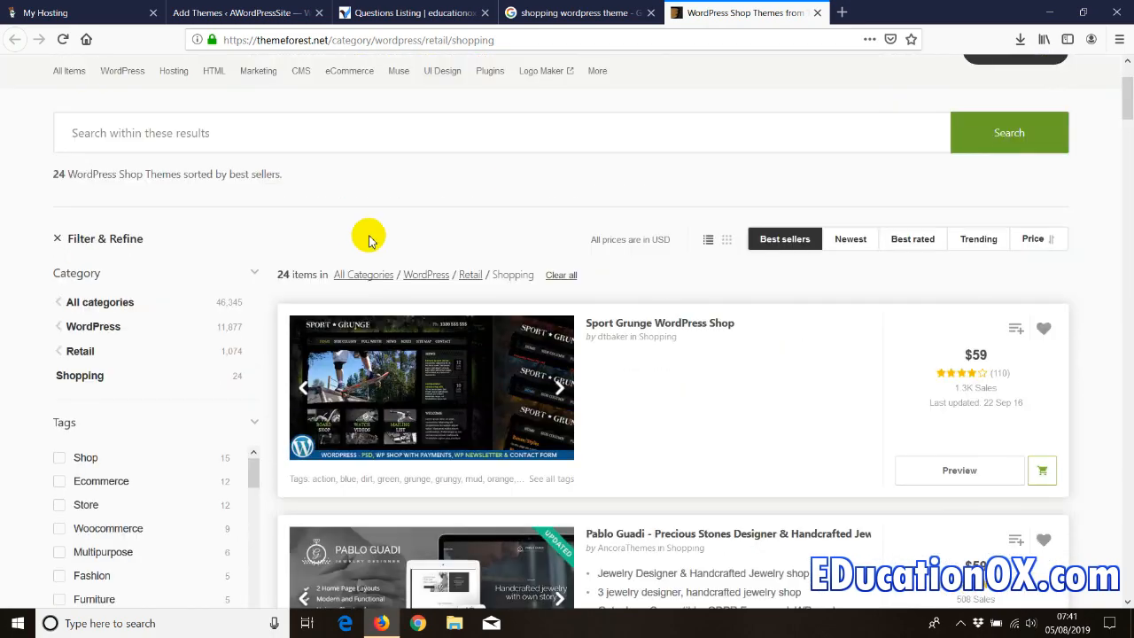
{"action": "left_click", "coordinate": [817, 13]}
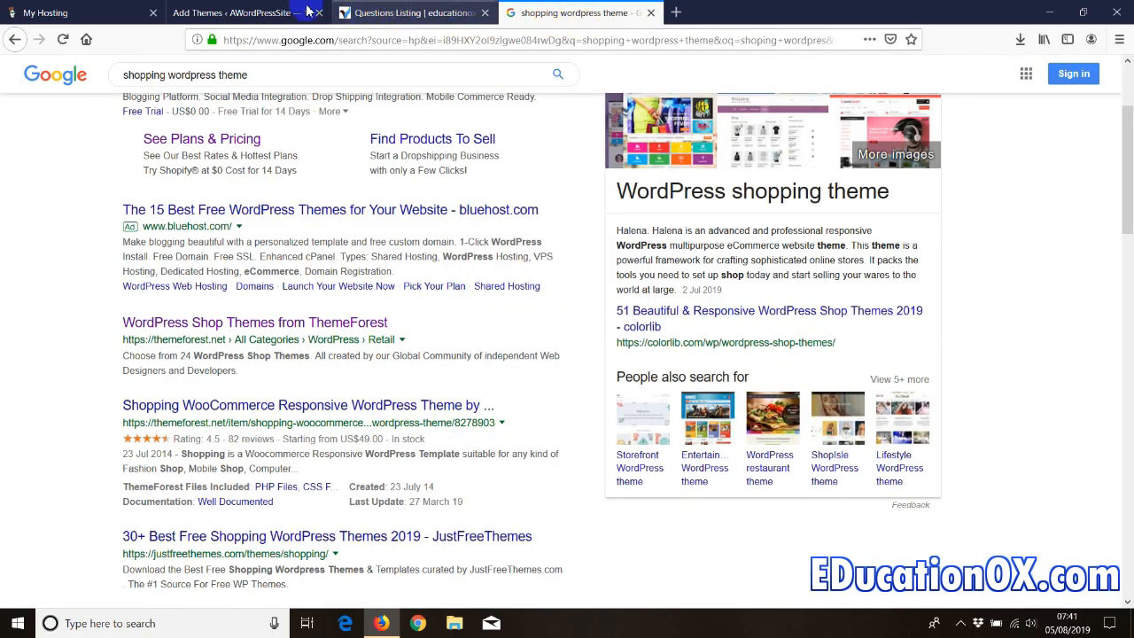
{"action": "left_click", "coordinate": [309, 11]}
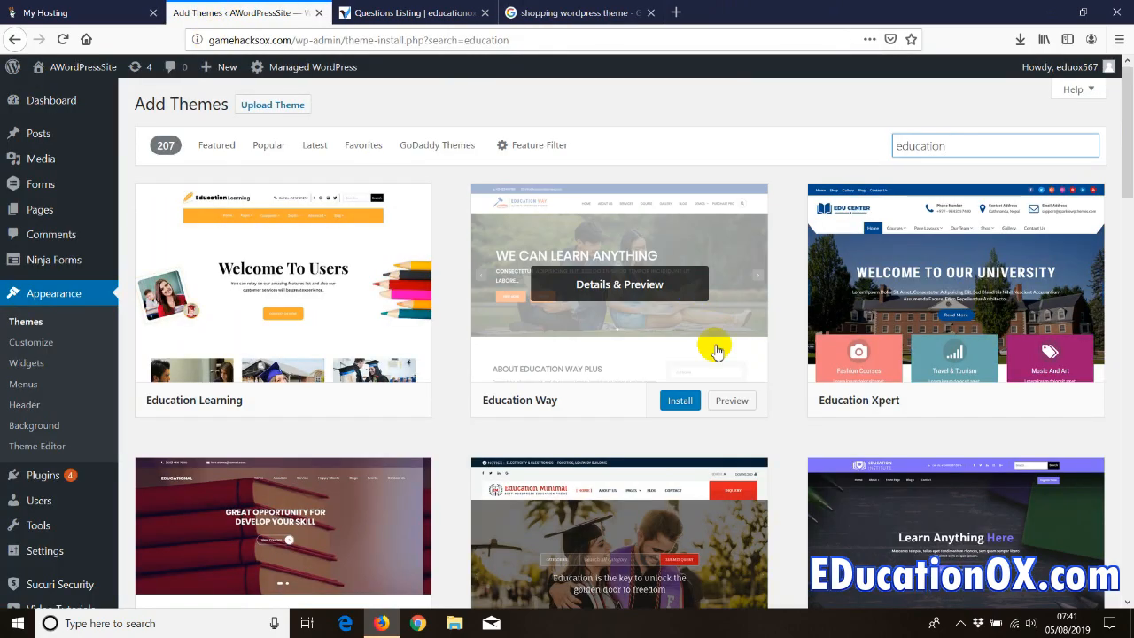
- Install and activate the Kindergarten Education theme, and close the educationox questions tab
{"action": "scroll", "coordinate": [514, 335], "scroll_direction": "down", "scroll_amount": 5}
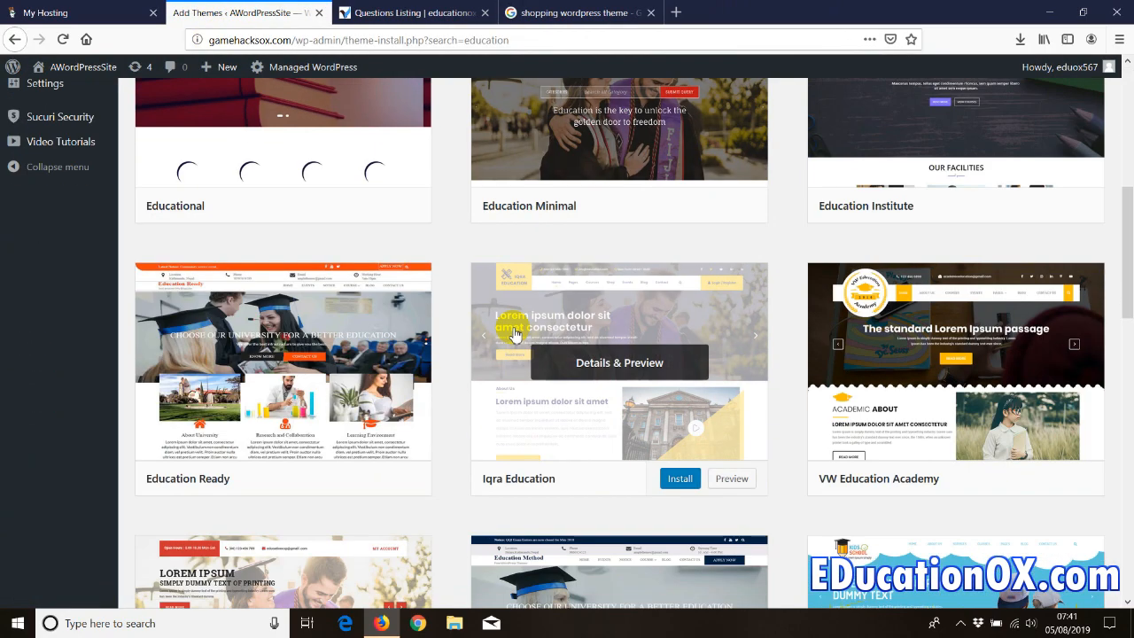
{"action": "scroll", "coordinate": [405, 368], "scroll_direction": "down", "scroll_amount": 5}
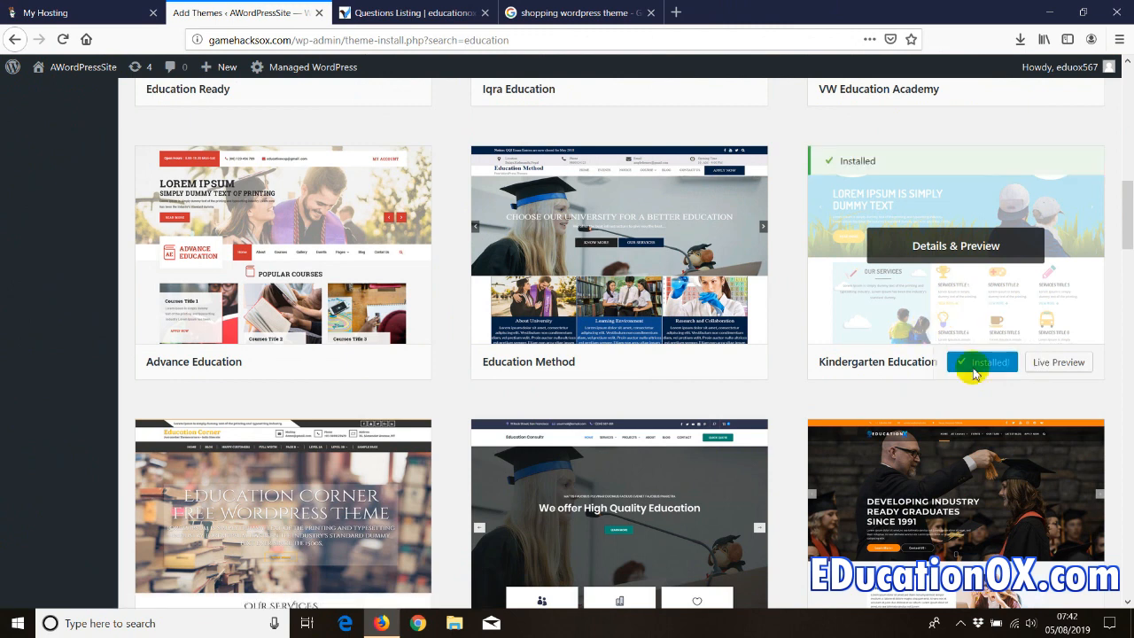
{"action": "left_click", "coordinate": [993, 363]}
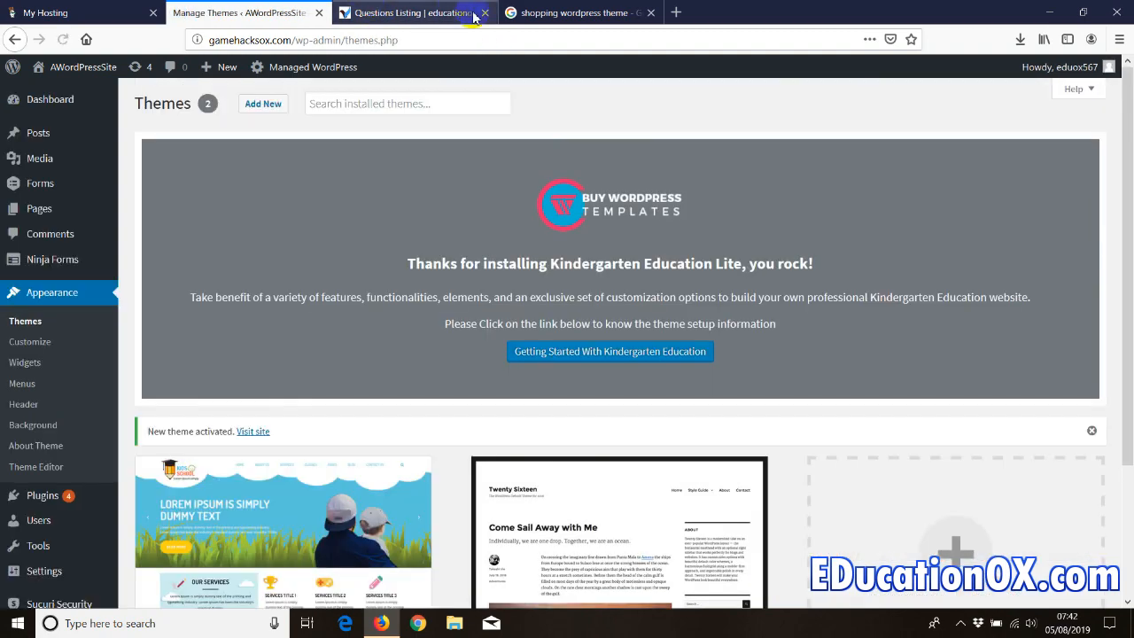
{"action": "left_click", "coordinate": [484, 13]}
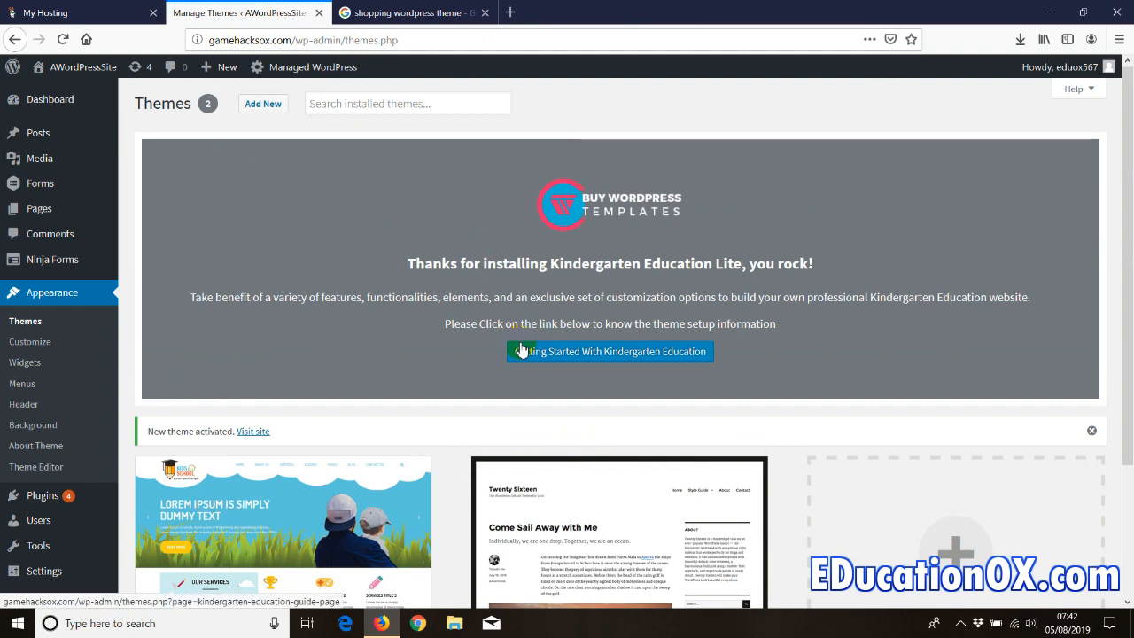
{"action": "mouse_move", "coordinate": [64, 76]}
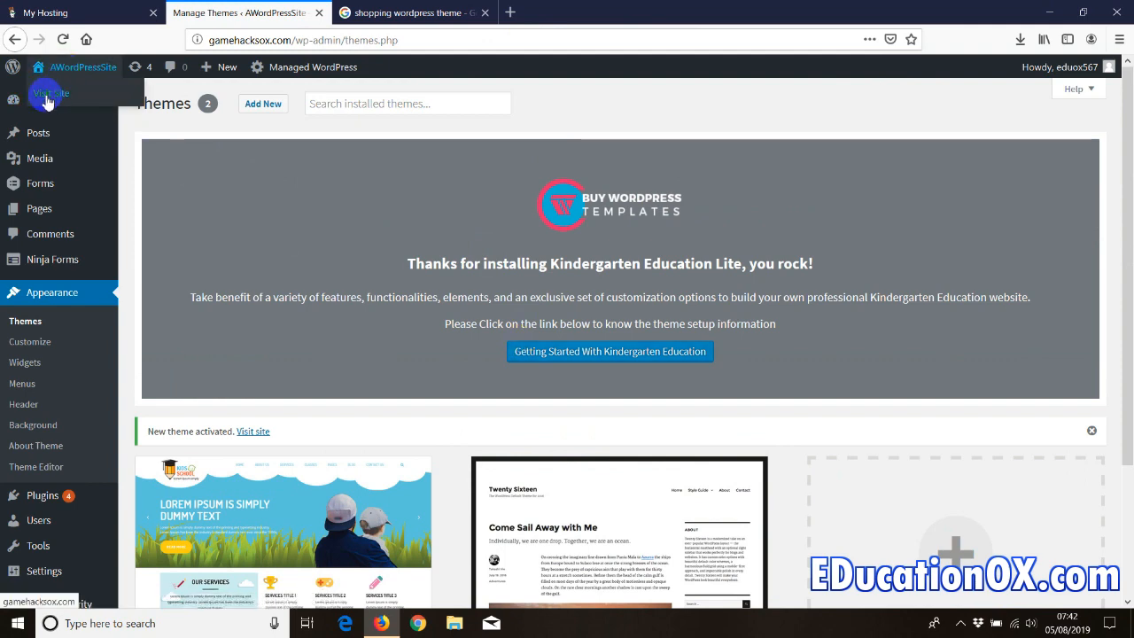
{"action": "right_click", "coordinate": [47, 102]}
- Open gamehacksox.com in a new tab, dismiss the page builder popup, and return to Themes
{"action": "left_click", "coordinate": [88, 105]}
{"action": "left_click", "coordinate": [408, 12]}
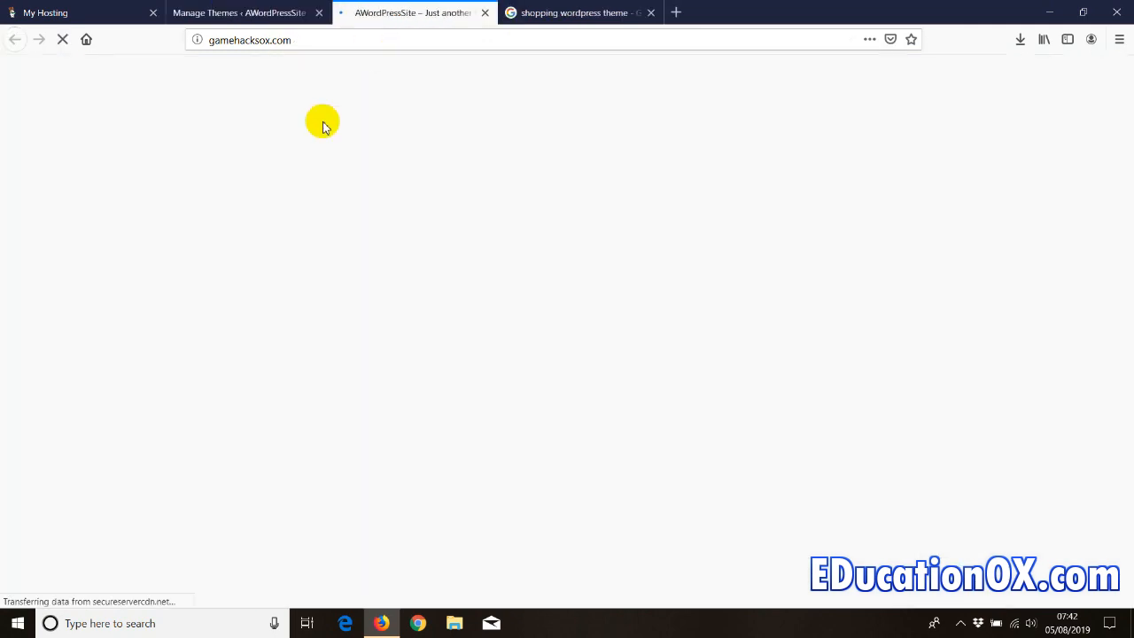
{"action": "left_click", "coordinate": [567, 187]}
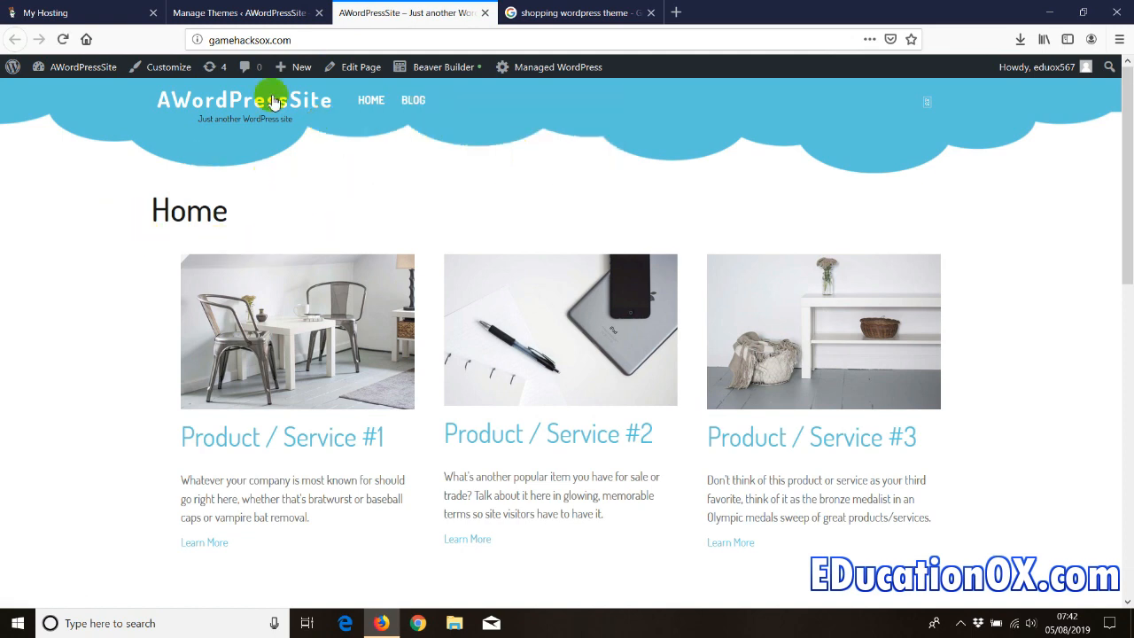
{"action": "left_click", "coordinate": [257, 14]}
{"action": "left_click", "coordinate": [395, 9]}
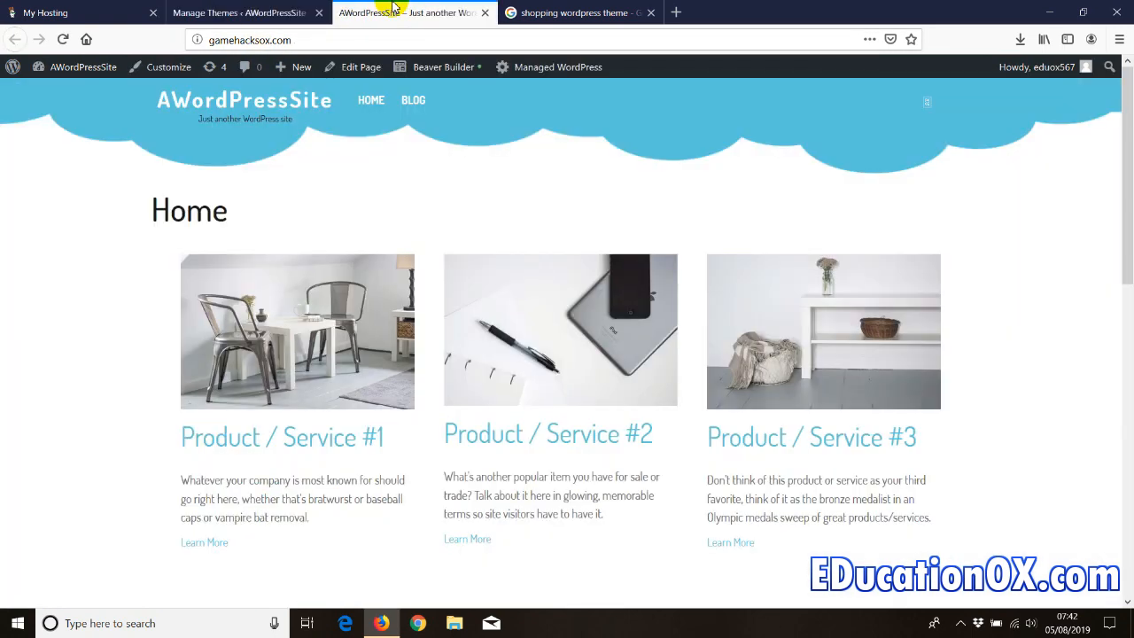
{"action": "left_click", "coordinate": [253, 13]}
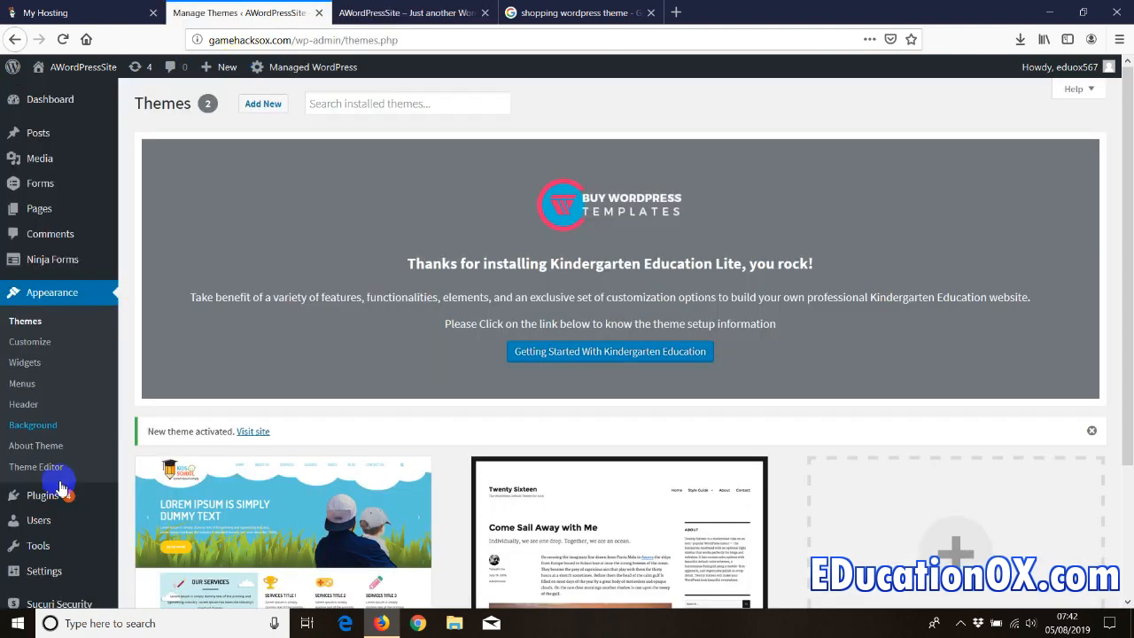
{"action": "mouse_move", "coordinate": [45, 573]}
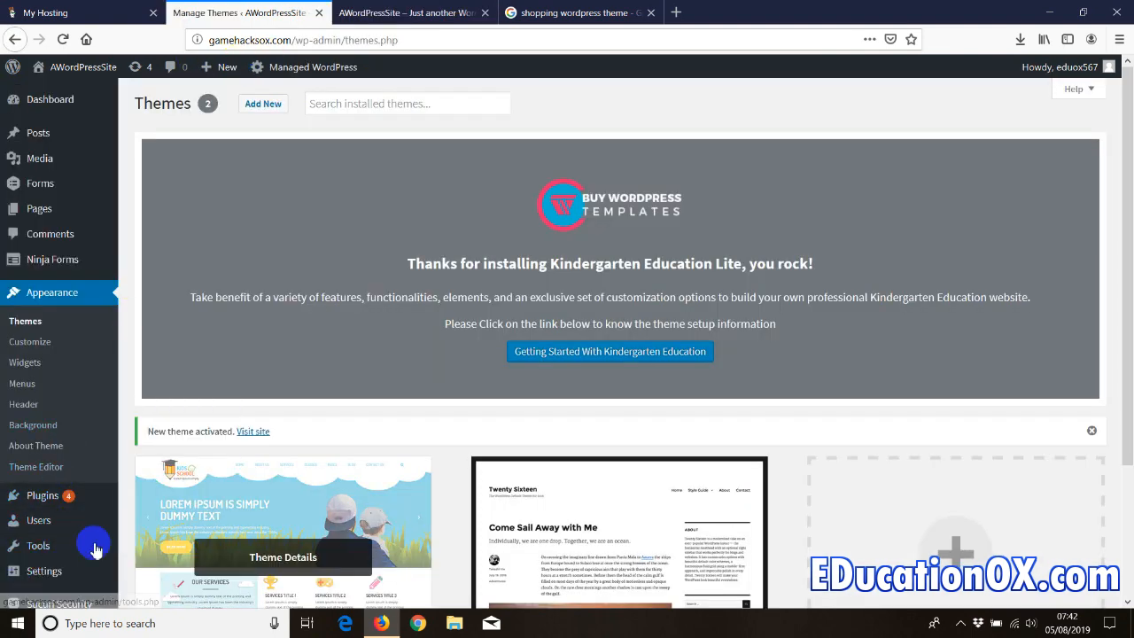
- Set the Reading homepage display to 'Your latest posts' and save the changes
{"action": "left_click", "coordinate": [146, 463]}
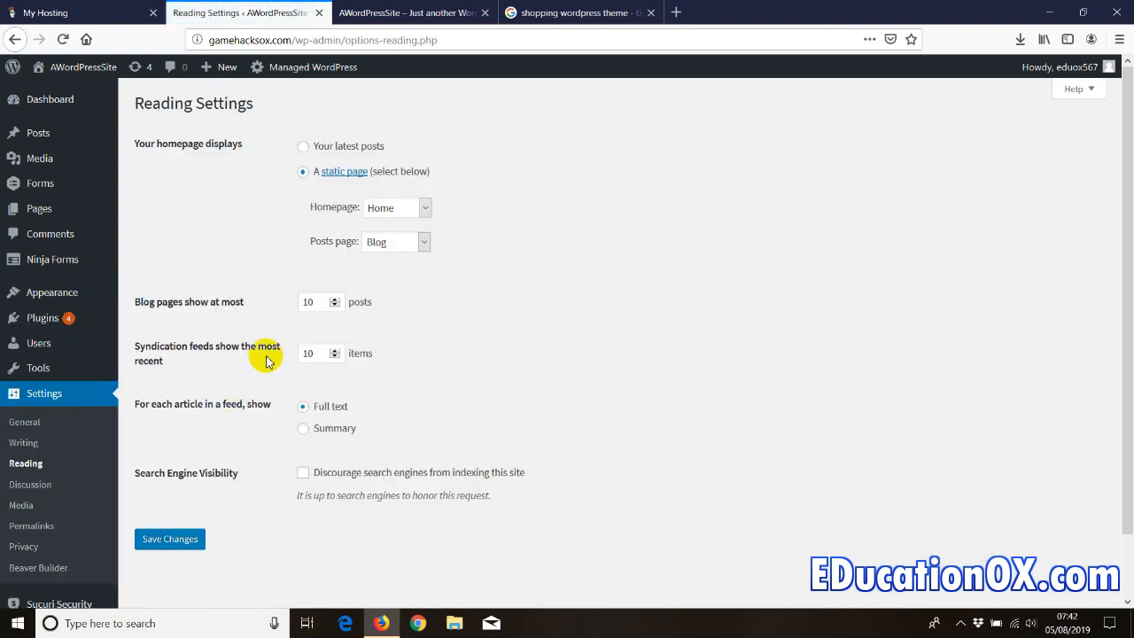
{"action": "left_click", "coordinate": [305, 147]}
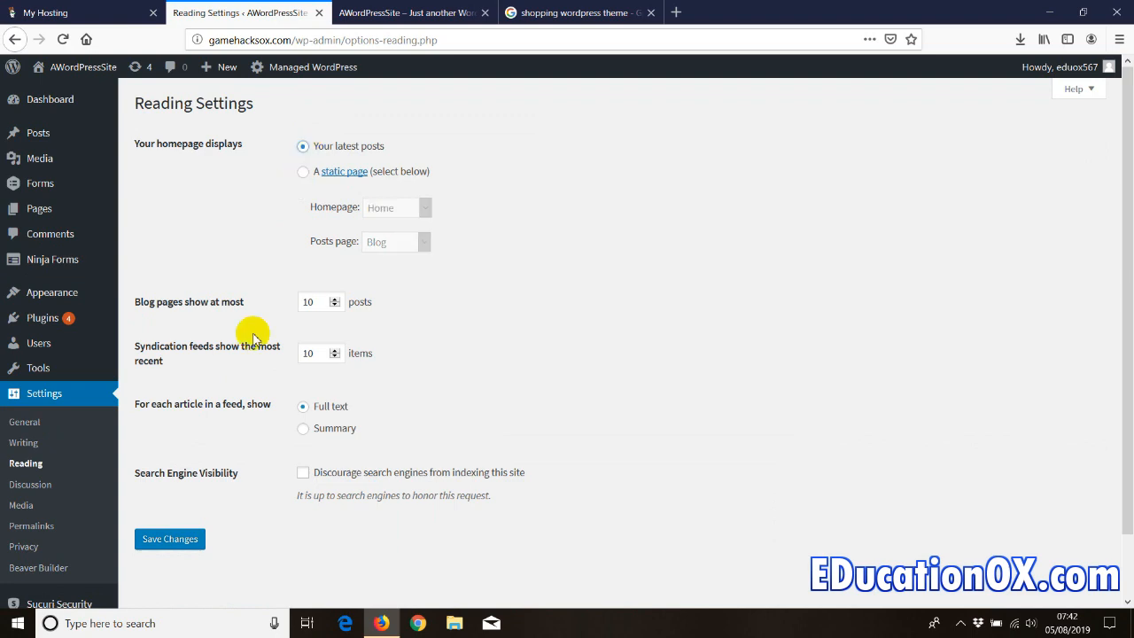
{"action": "left_click", "coordinate": [164, 540]}
- Reload the front page to confirm it lists blog posts, then return to Reading Settings
{"action": "left_click", "coordinate": [407, 12]}
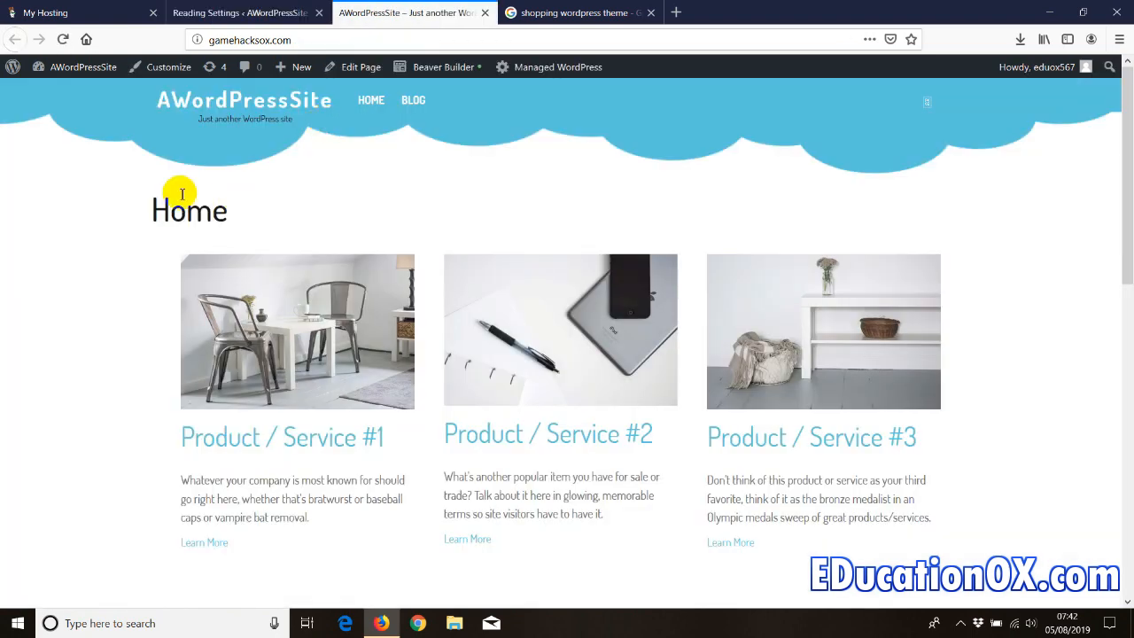
{"action": "right_click", "coordinate": [121, 190]}
{"action": "left_click", "coordinate": [202, 203]}
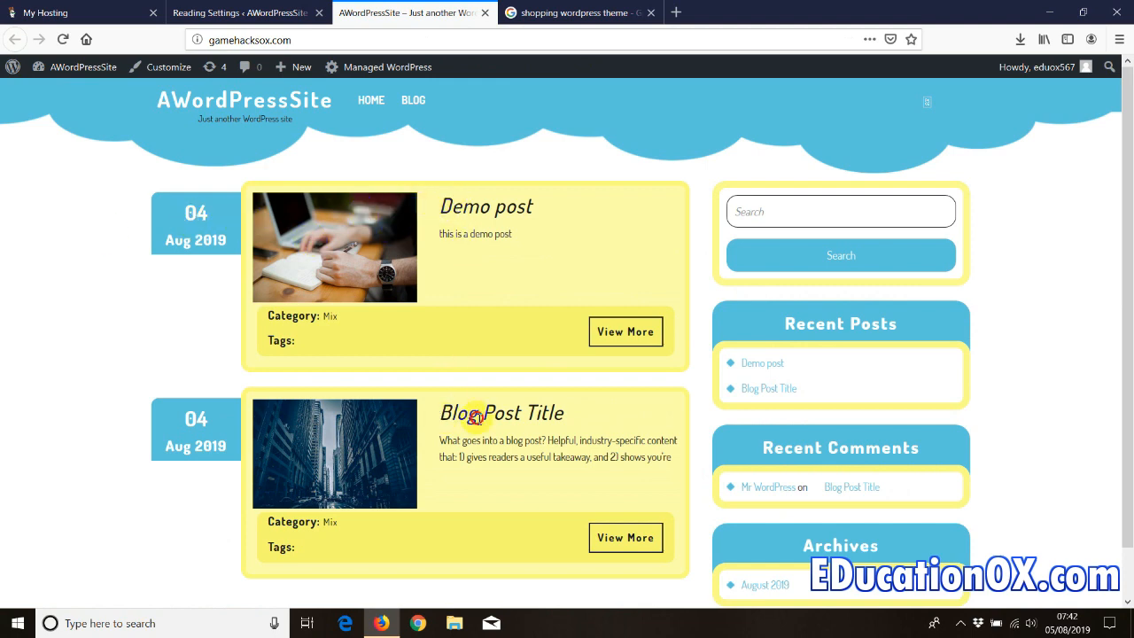
{"action": "left_click_drag", "start_coordinate": [475, 416], "coordinate": [579, 420]}
{"action": "left_click", "coordinate": [86, 285]}
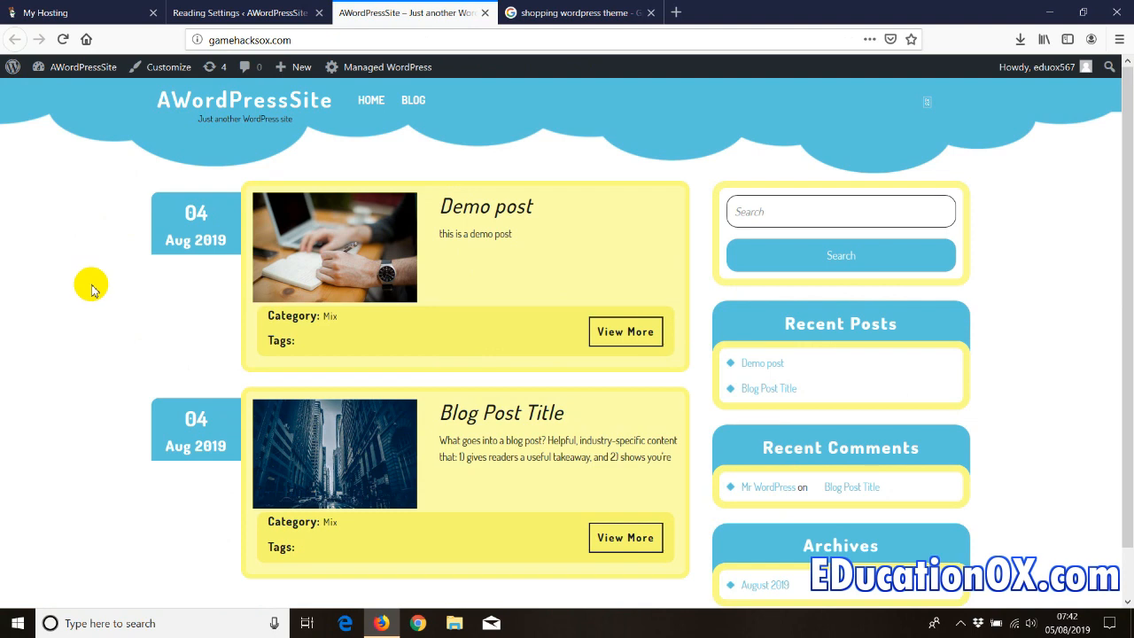
{"action": "scroll", "coordinate": [91, 285], "scroll_direction": "down", "scroll_amount": 1}
{"action": "scroll", "coordinate": [91, 285], "scroll_direction": "up", "scroll_amount": 1}
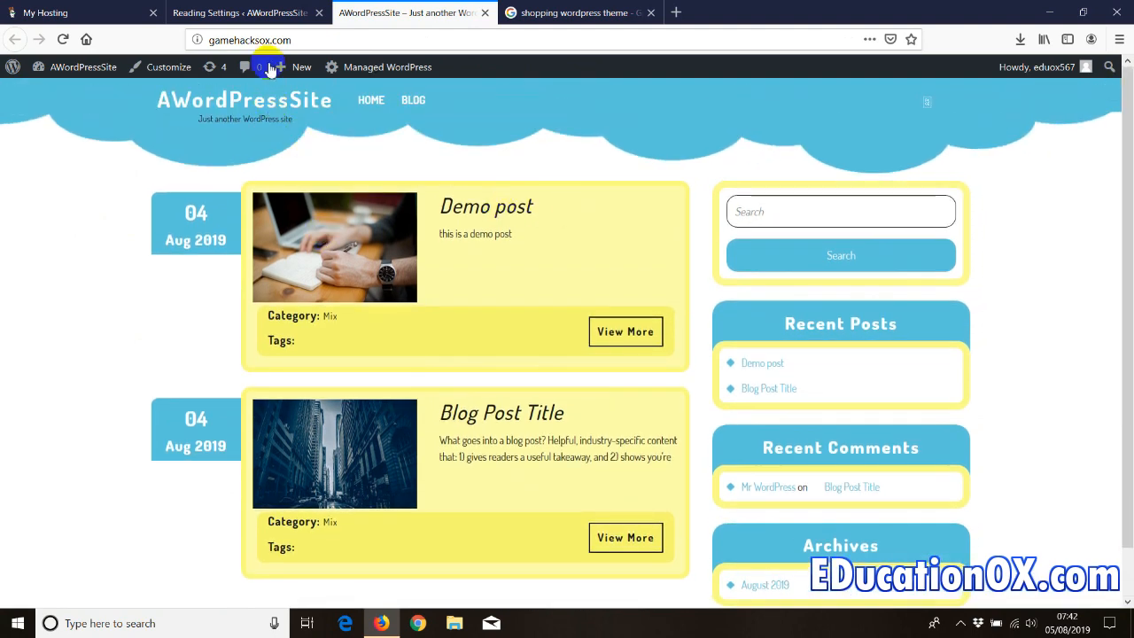
{"action": "left_click", "coordinate": [241, 12]}
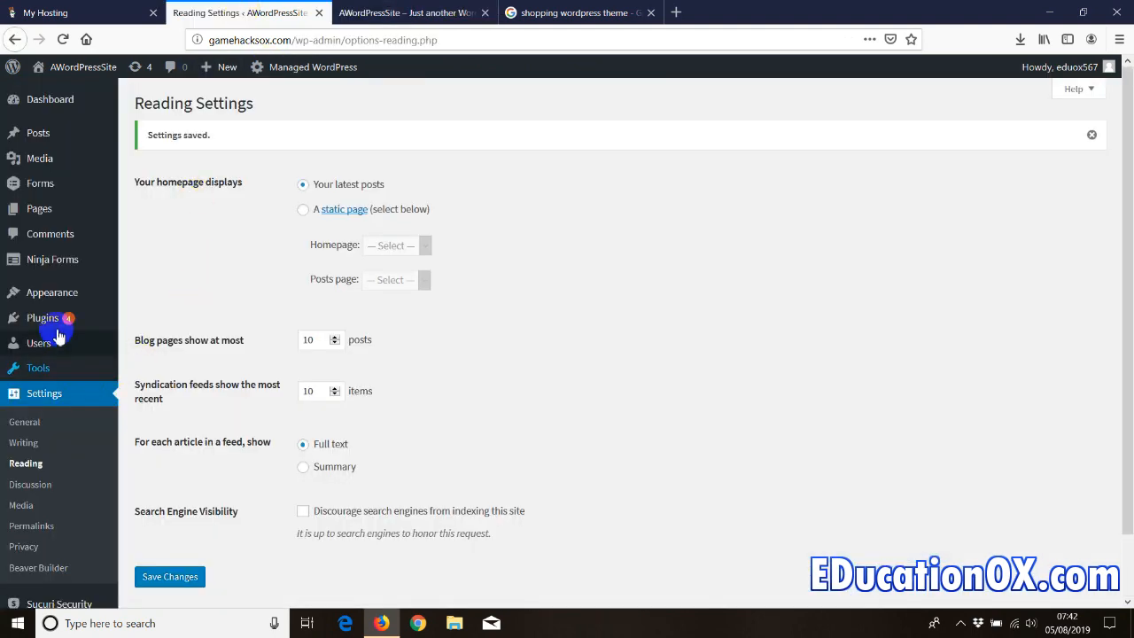
{"action": "mouse_move", "coordinate": [64, 303]}
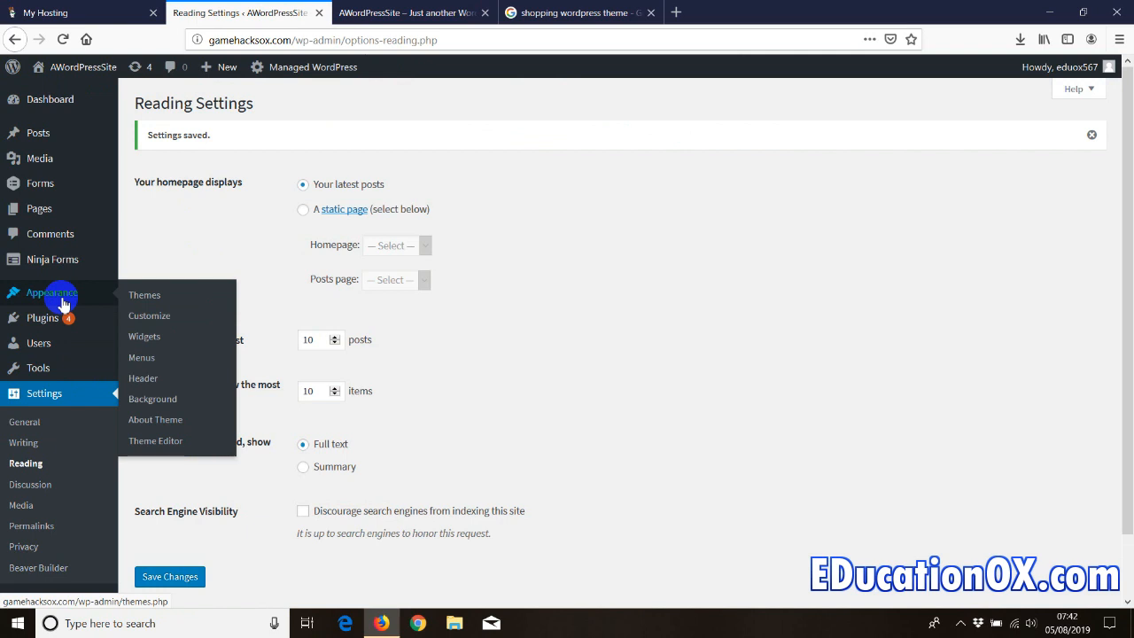
{"action": "left_click", "coordinate": [139, 316]}
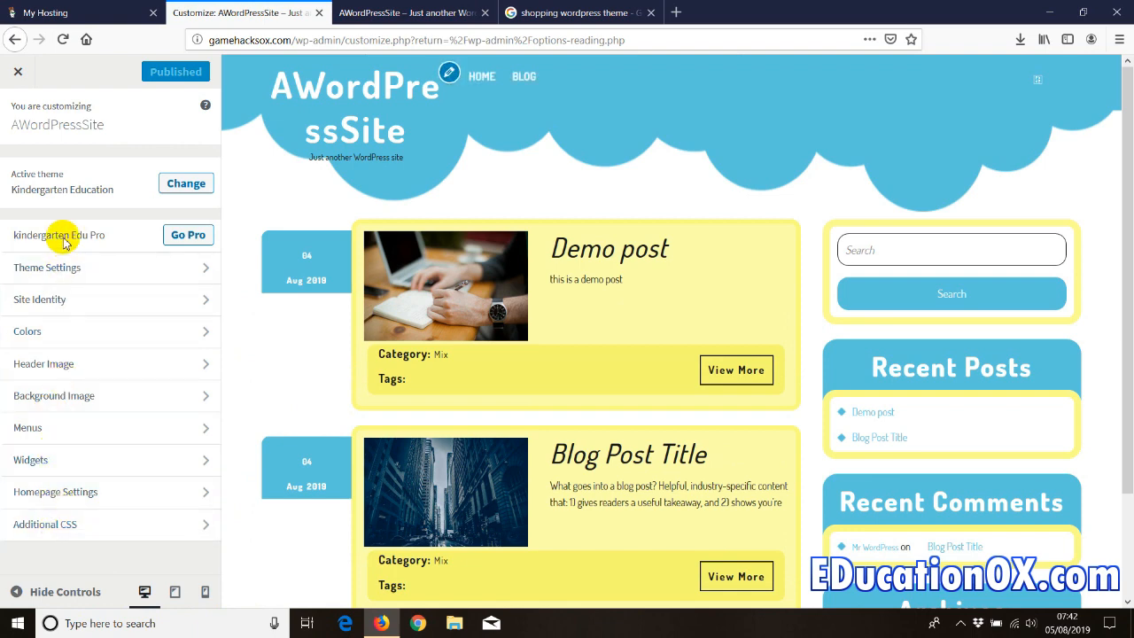
{"action": "left_click", "coordinate": [87, 272]}
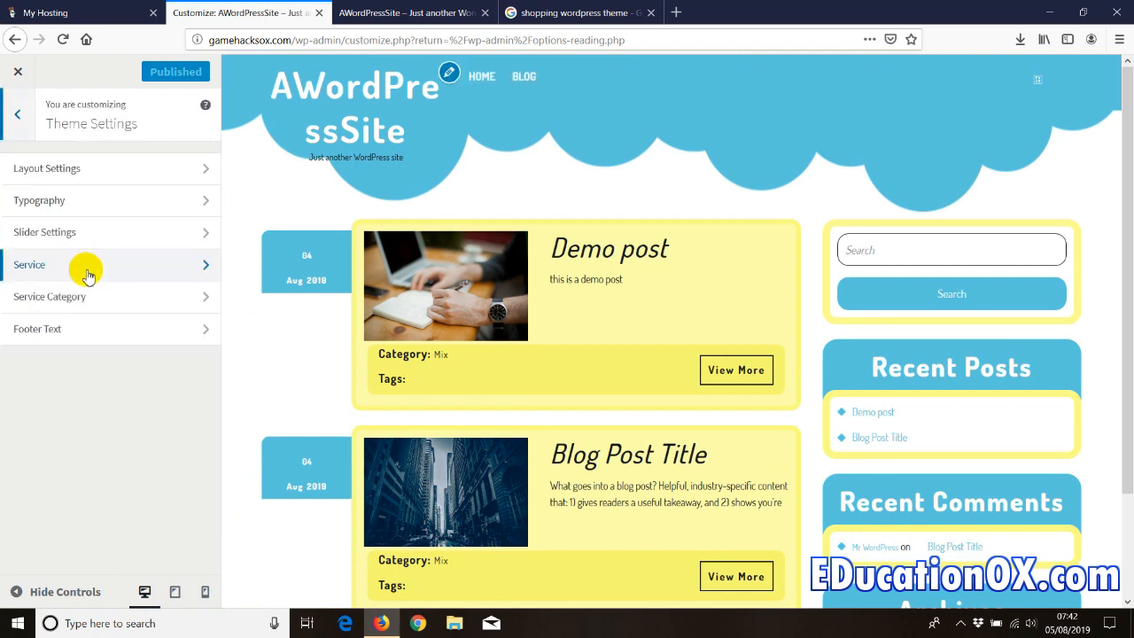
{"action": "left_click", "coordinate": [50, 171]}
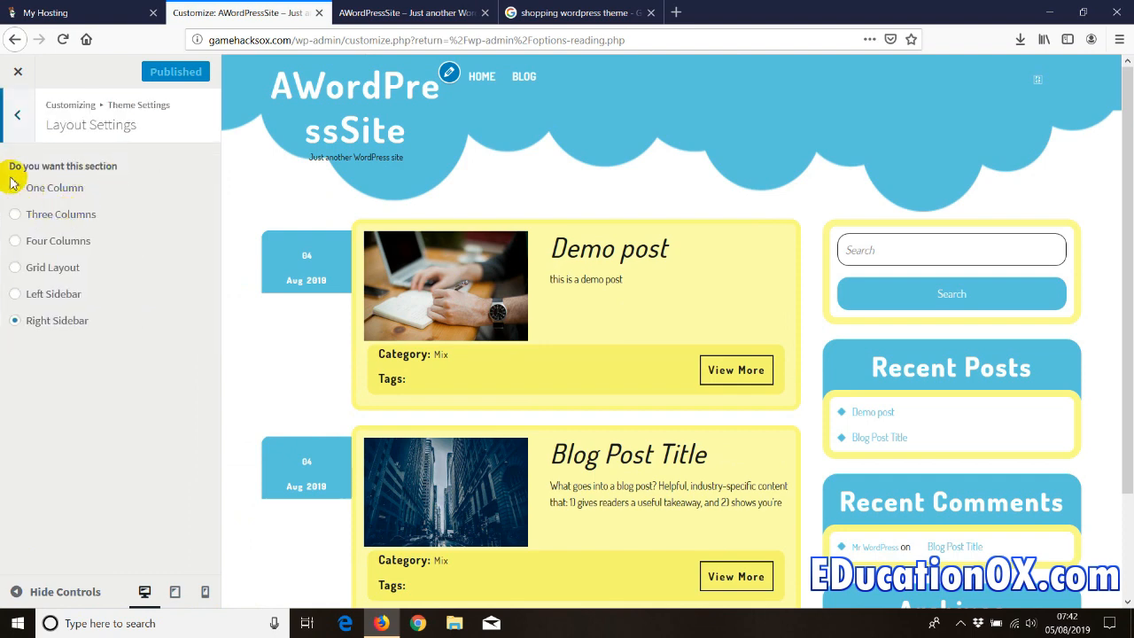
{"action": "left_click", "coordinate": [18, 117]}
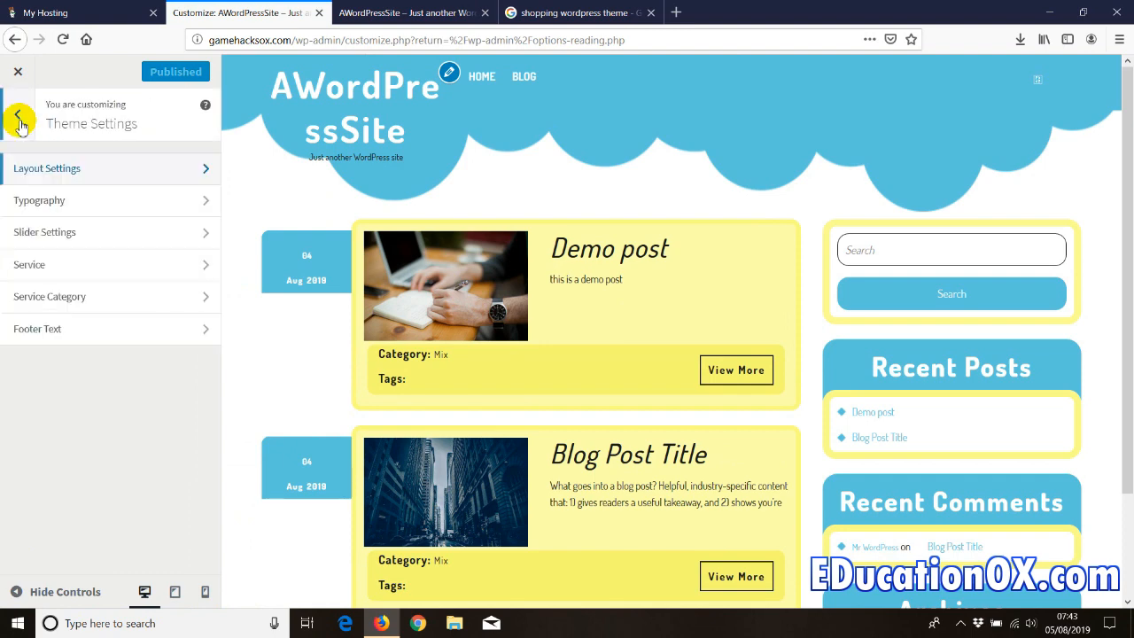
{"action": "left_click", "coordinate": [19, 120]}
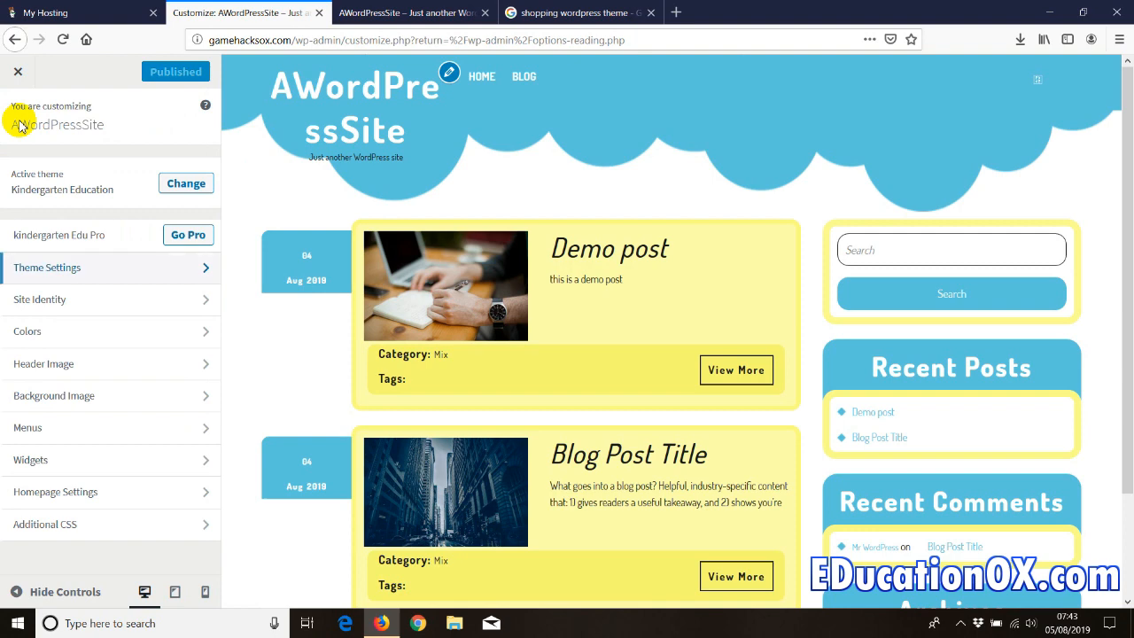
{"action": "left_click", "coordinate": [19, 73]}
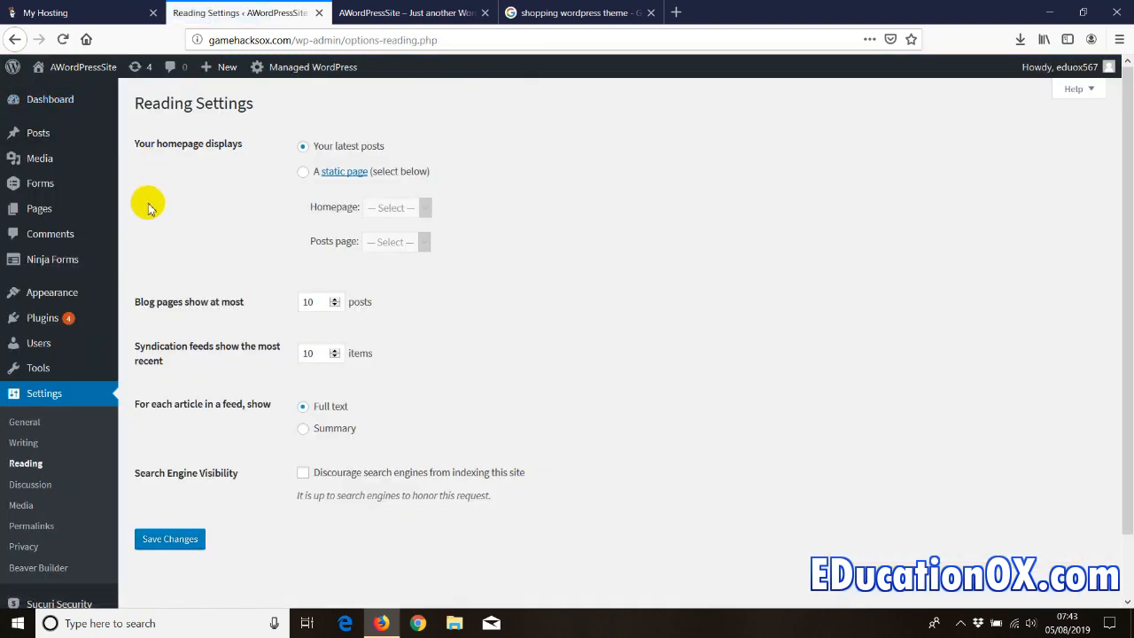
{"action": "scroll", "coordinate": [145, 260], "scroll_direction": "down", "scroll_amount": 3}
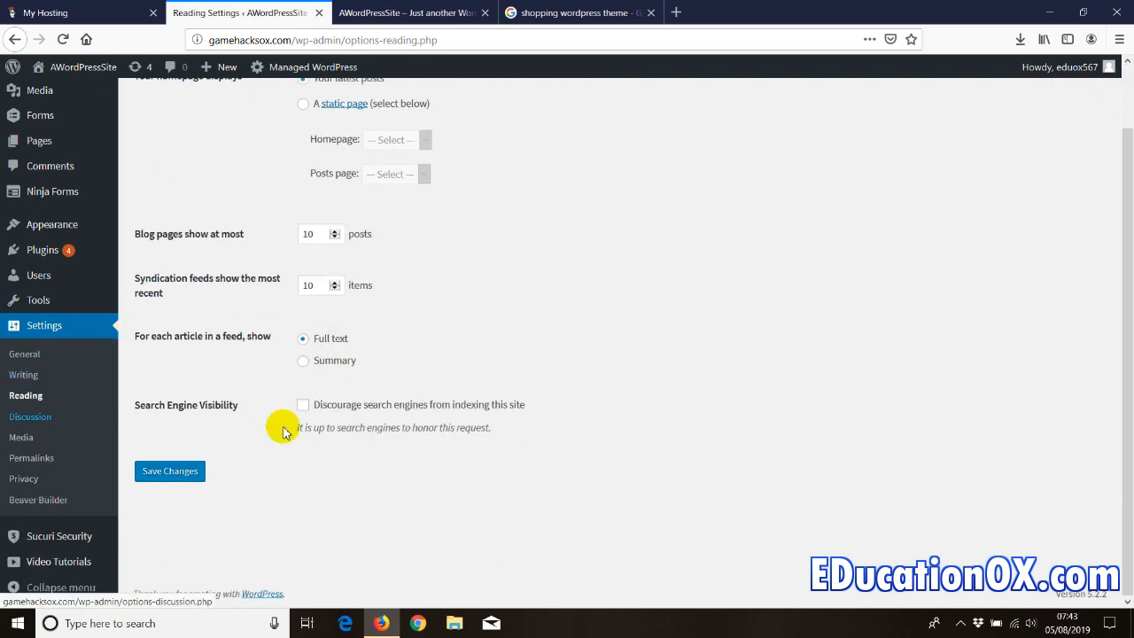
{"action": "scroll", "coordinate": [186, 388], "scroll_direction": "up", "scroll_amount": 1}
{"action": "scroll", "coordinate": [187, 388], "scroll_direction": "up", "scroll_amount": 2}
{"action": "mouse_move", "coordinate": [59, 303]}
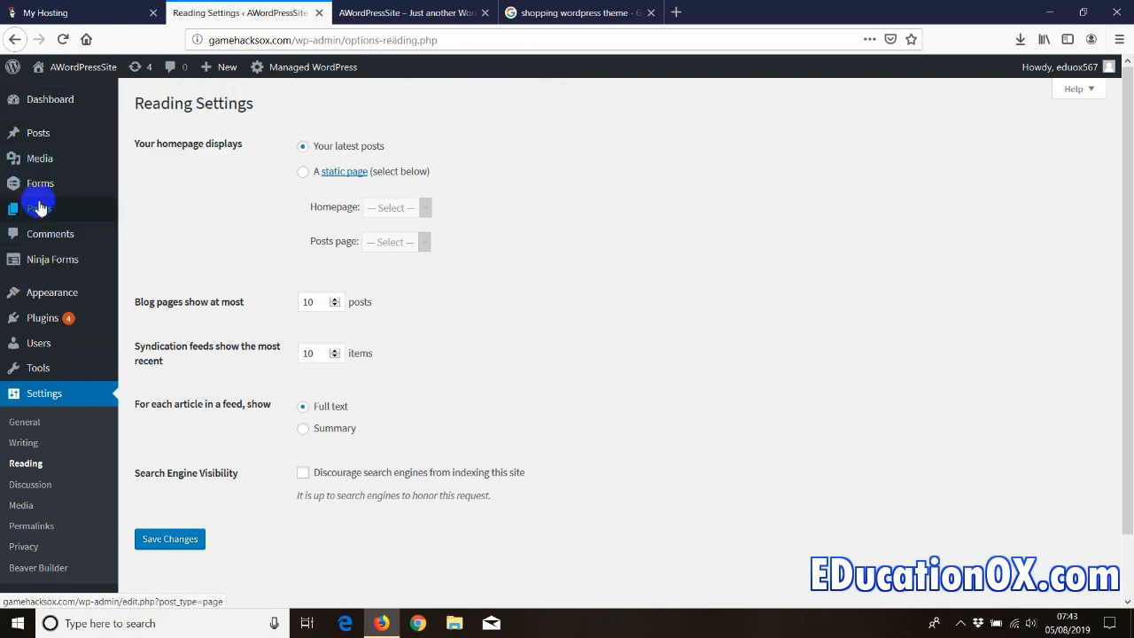
{"action": "mouse_move", "coordinate": [39, 207]}
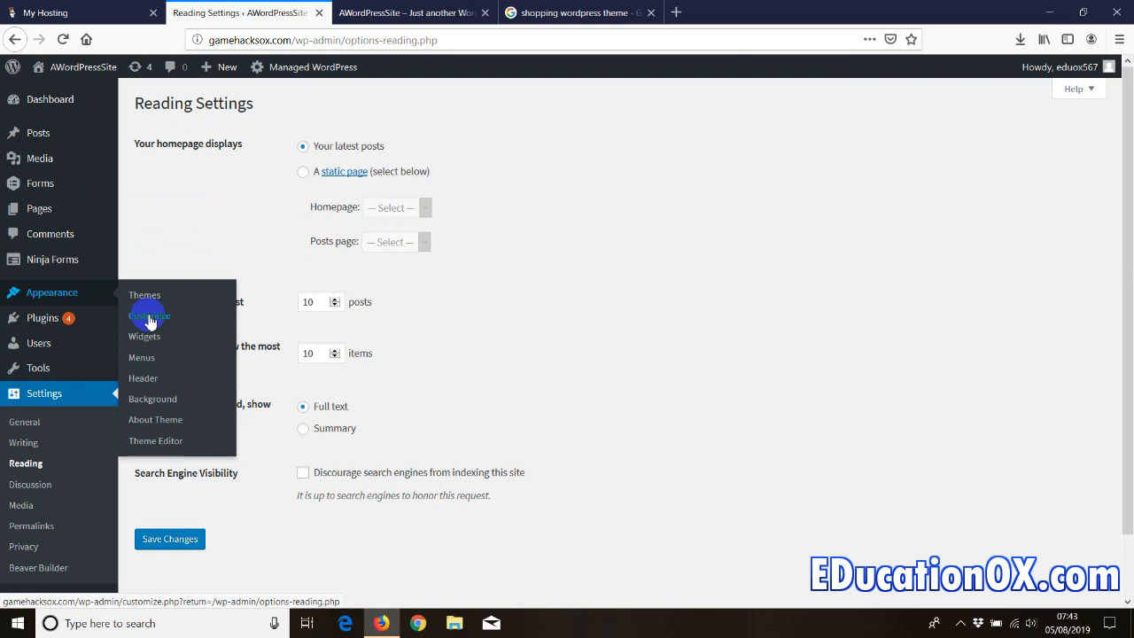
- Open the Widgets page, close the old front page tab, and open the live site anew
{"action": "left_click", "coordinate": [145, 346]}
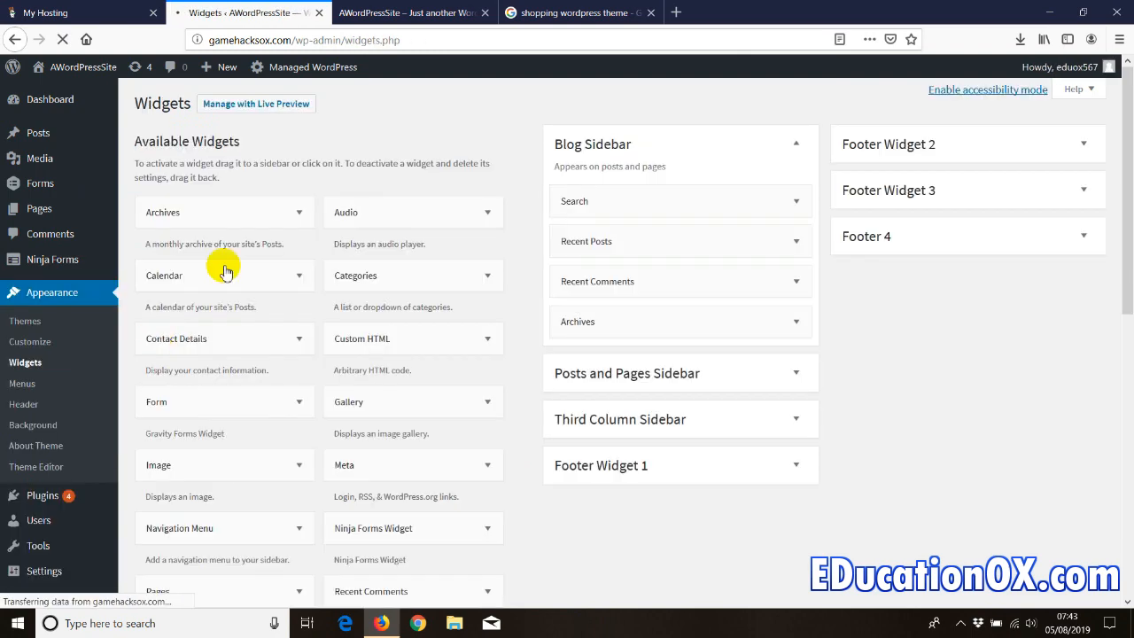
{"action": "left_click", "coordinate": [461, 13]}
{"action": "left_click", "coordinate": [485, 12]}
{"action": "left_click", "coordinate": [292, 14]}
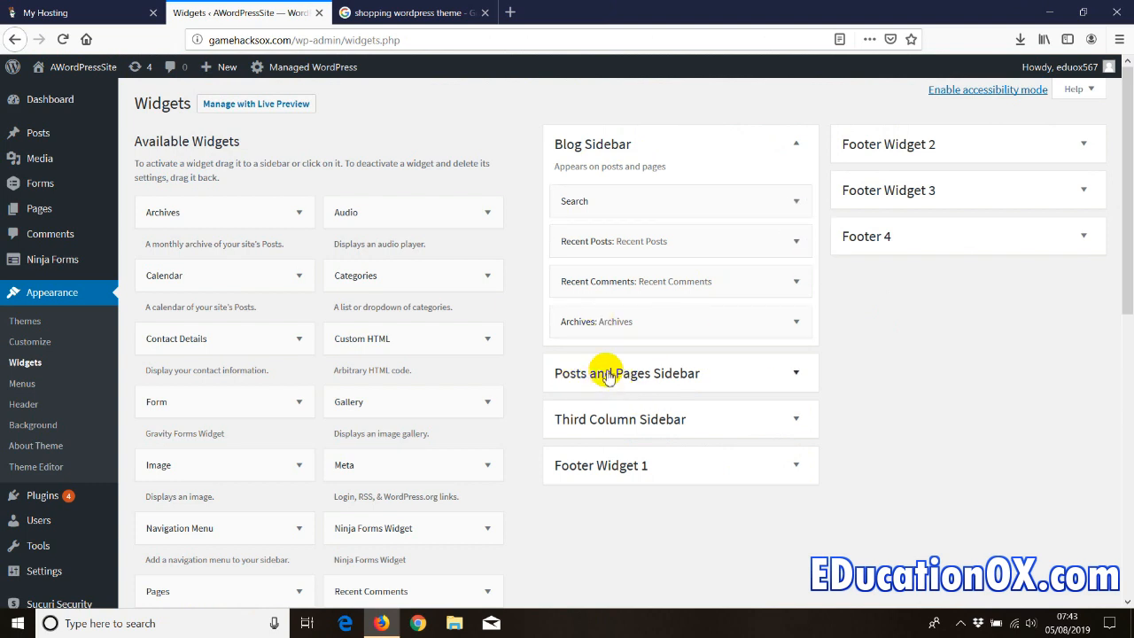
{"action": "mouse_move", "coordinate": [73, 78]}
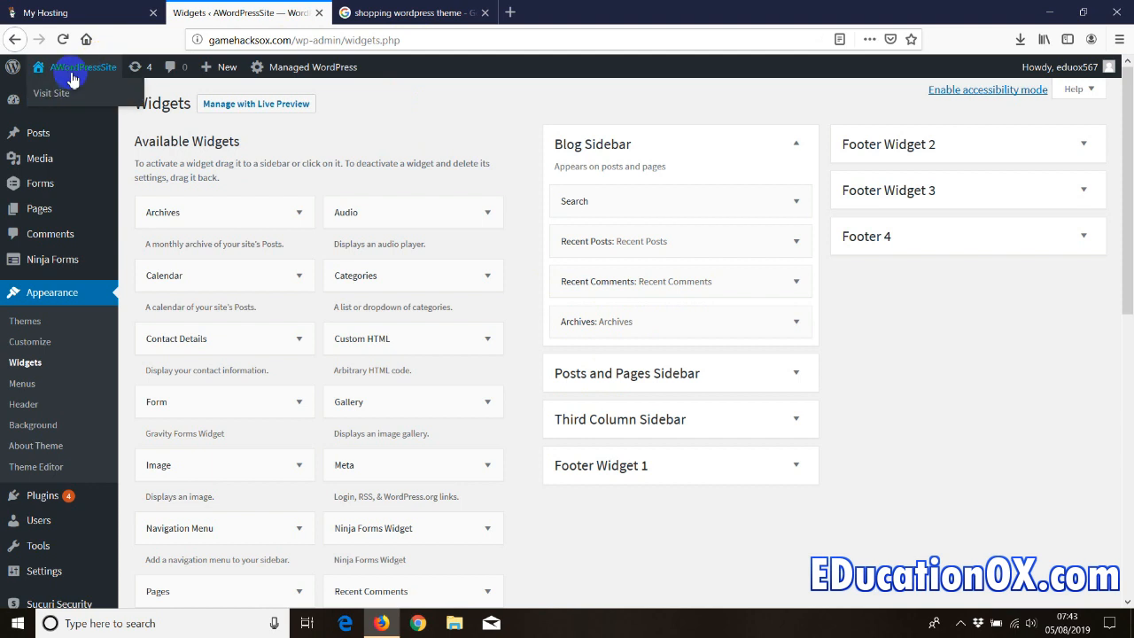
{"action": "right_click", "coordinate": [51, 95]}
{"action": "left_click", "coordinate": [78, 103]}
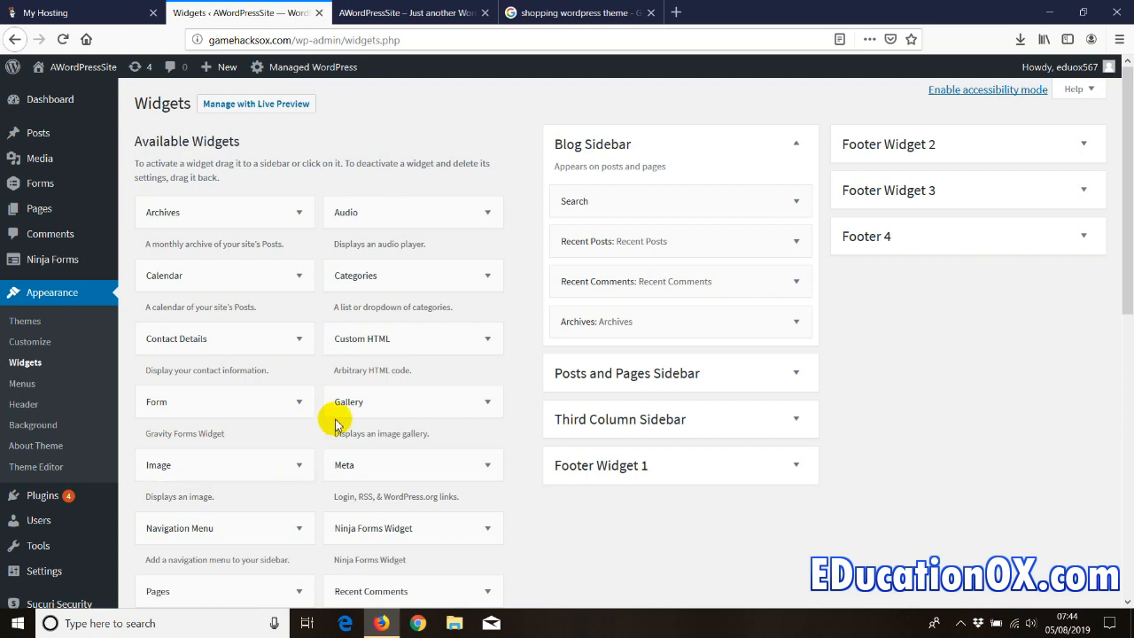
- Place the Pages widget in Blog Sidebar below Recent Posts and finish it with Done
{"action": "scroll", "coordinate": [337, 413], "scroll_direction": "down", "scroll_amount": 2}
{"action": "scroll", "coordinate": [337, 420], "scroll_direction": "down", "scroll_amount": 3}
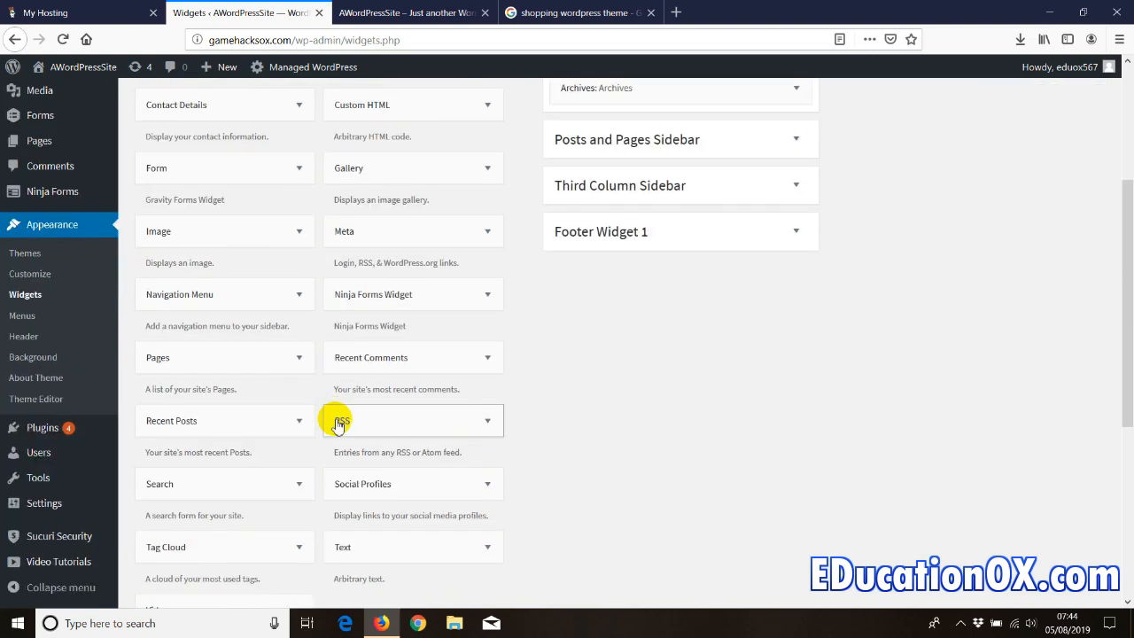
{"action": "scroll", "coordinate": [336, 412], "scroll_direction": "up", "scroll_amount": 2}
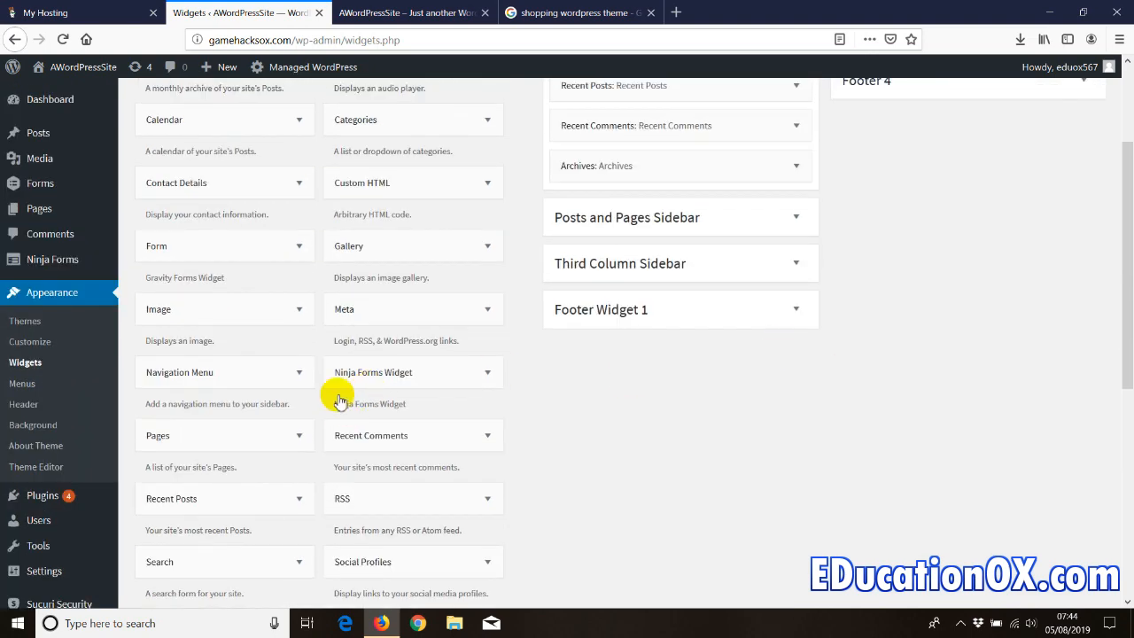
{"action": "left_click_drag", "start_coordinate": [162, 441], "coordinate": [510, 192]}
{"action": "left_click_drag", "start_coordinate": [556, 240], "coordinate": [593, 196]}
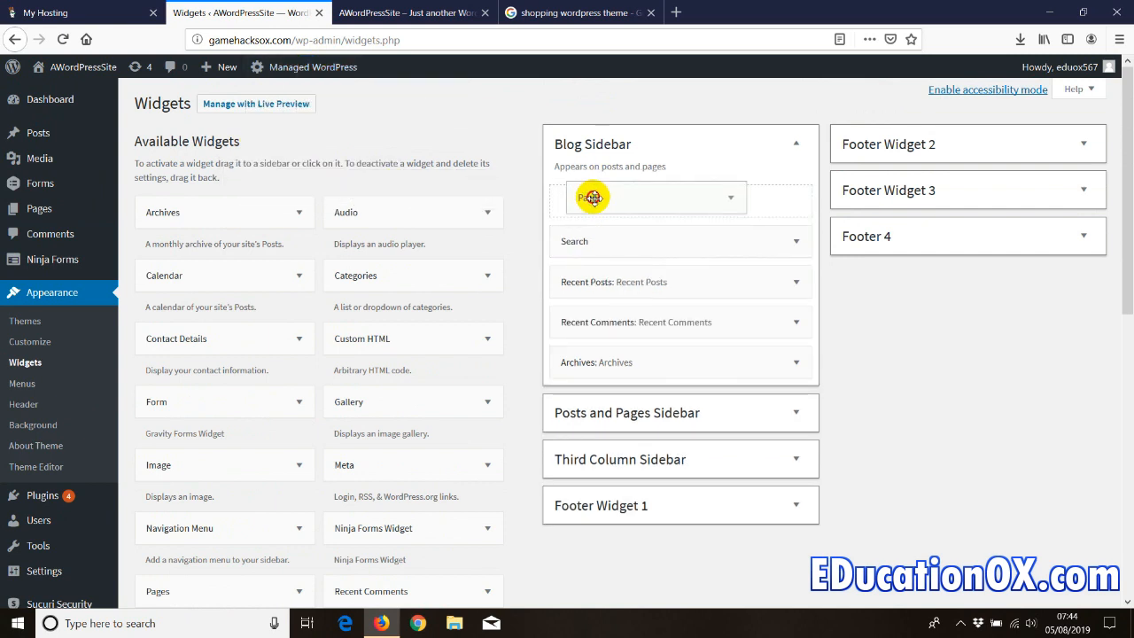
{"action": "left_click_drag", "start_coordinate": [593, 197], "coordinate": [577, 271]}
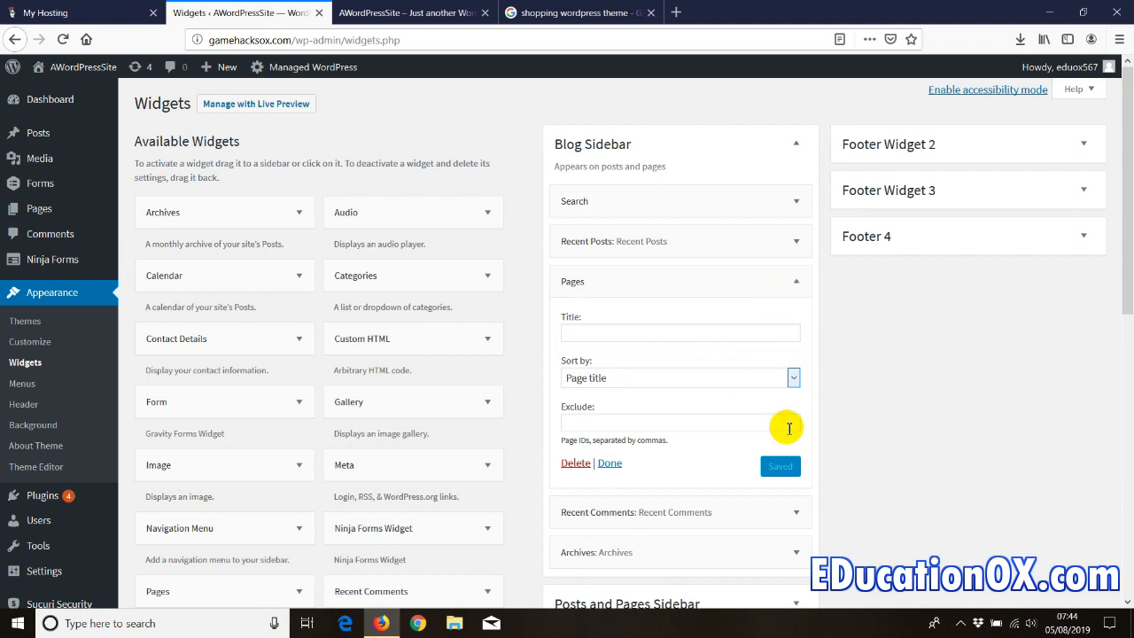
{"action": "left_click", "coordinate": [609, 465]}
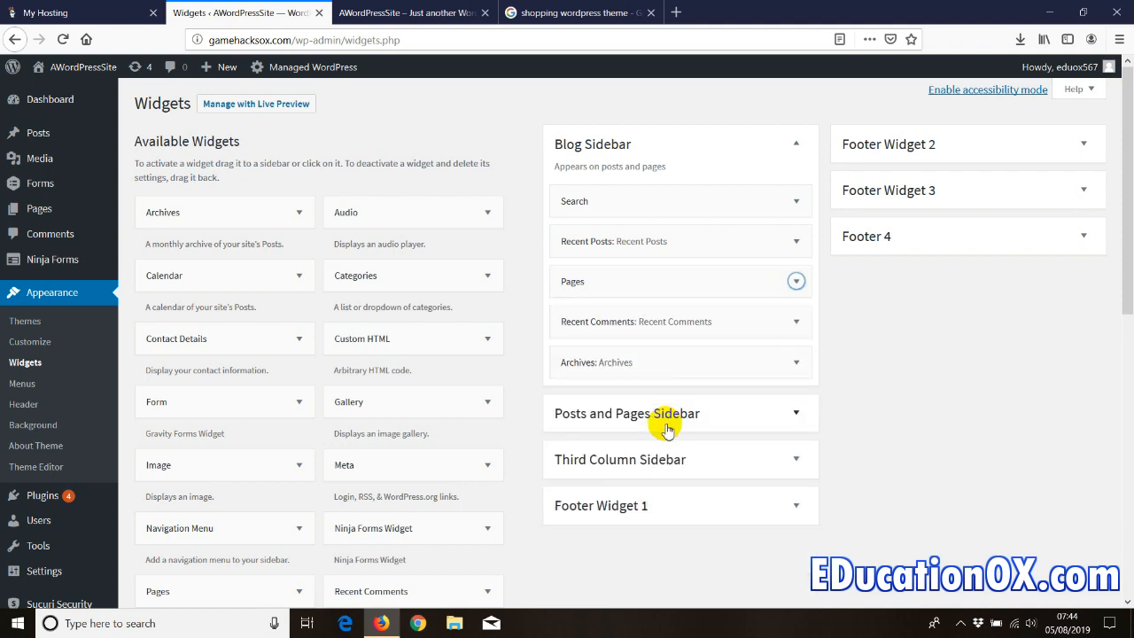
{"action": "left_click", "coordinate": [403, 12]}
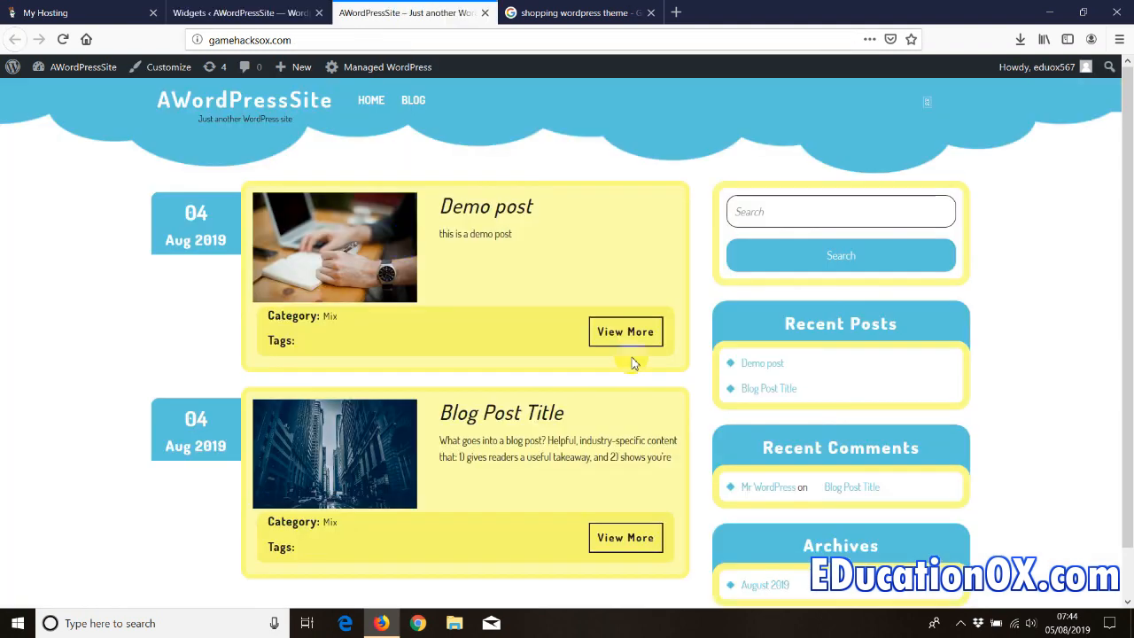
- Reload the site to see the sidebar Pages box, then collapse Blog Sidebar on the Widgets page
{"action": "right_click", "coordinate": [112, 241]}
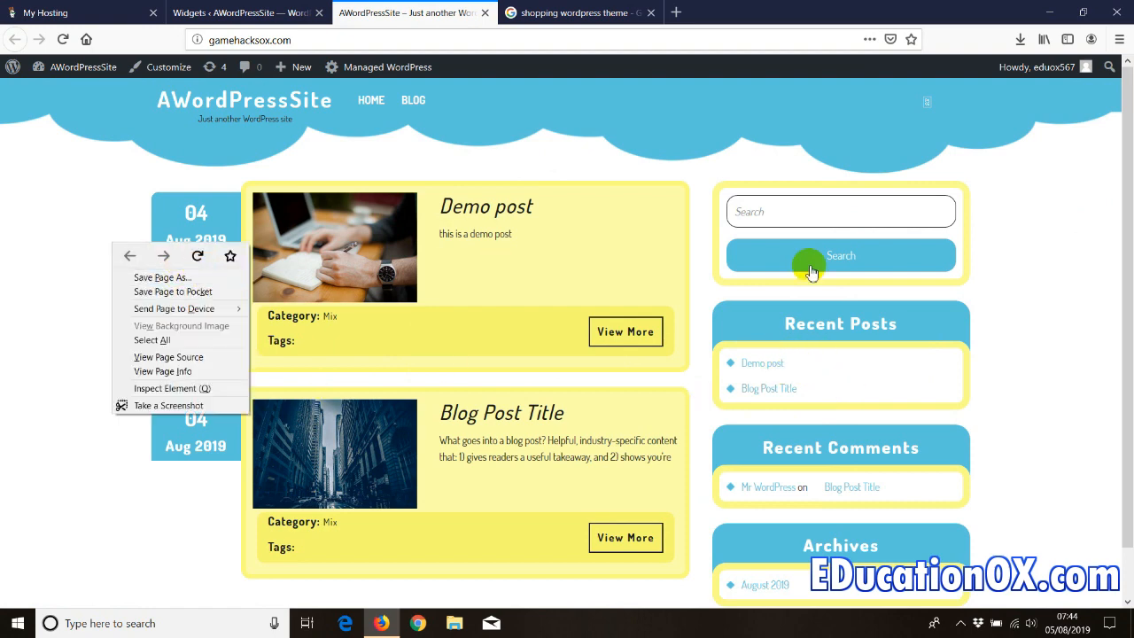
{"action": "left_click", "coordinate": [197, 257]}
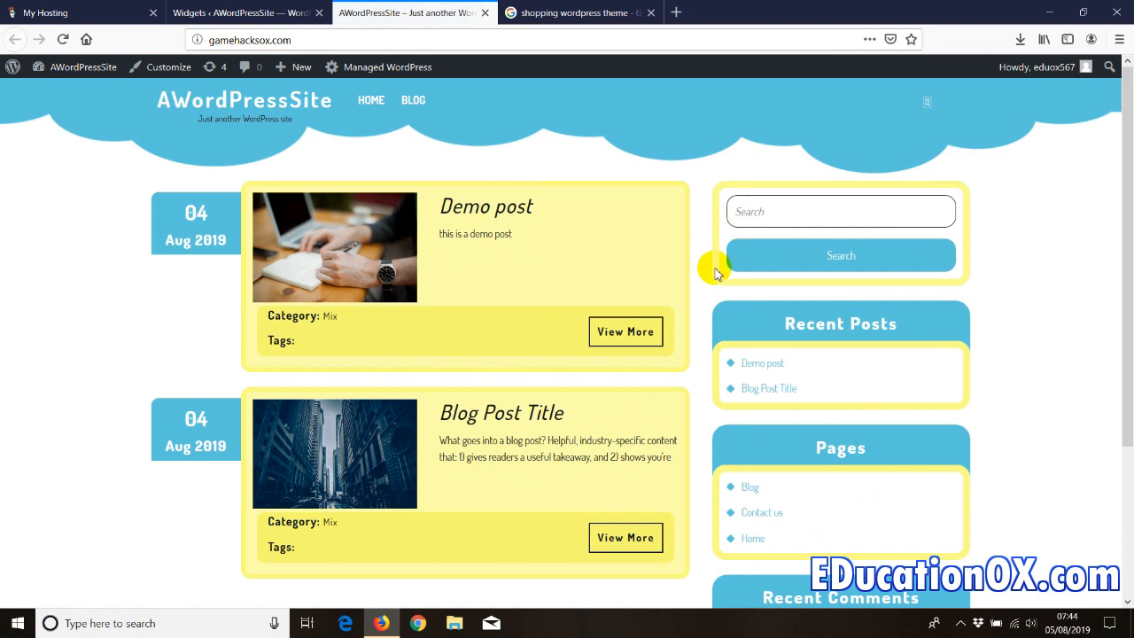
{"action": "scroll", "coordinate": [797, 372], "scroll_direction": "down", "scroll_amount": 3}
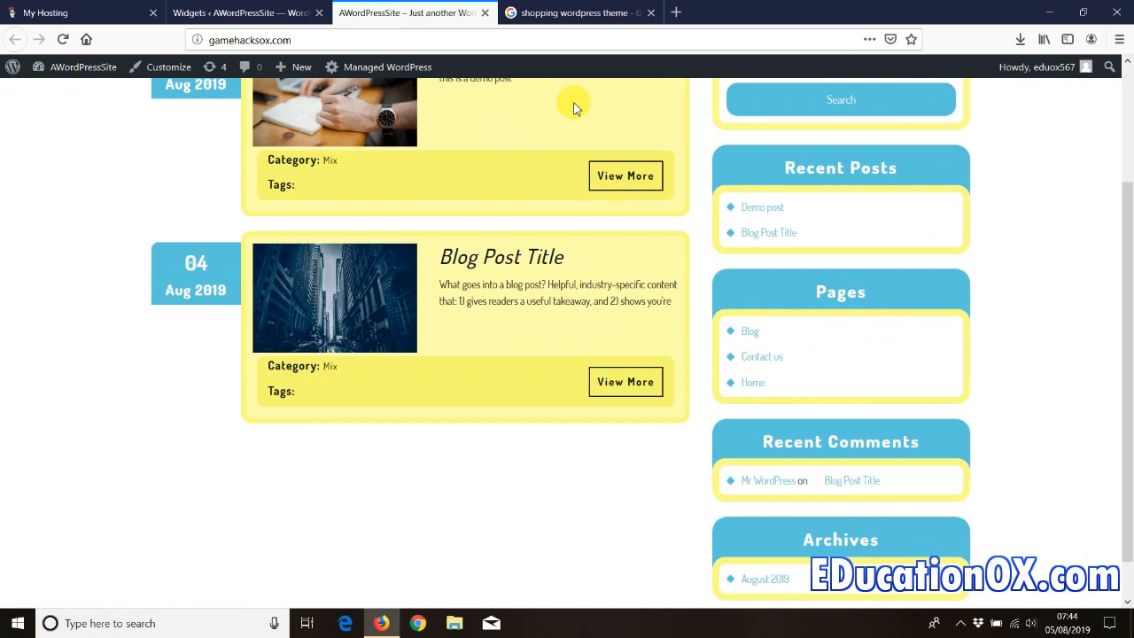
{"action": "left_click", "coordinate": [239, 13]}
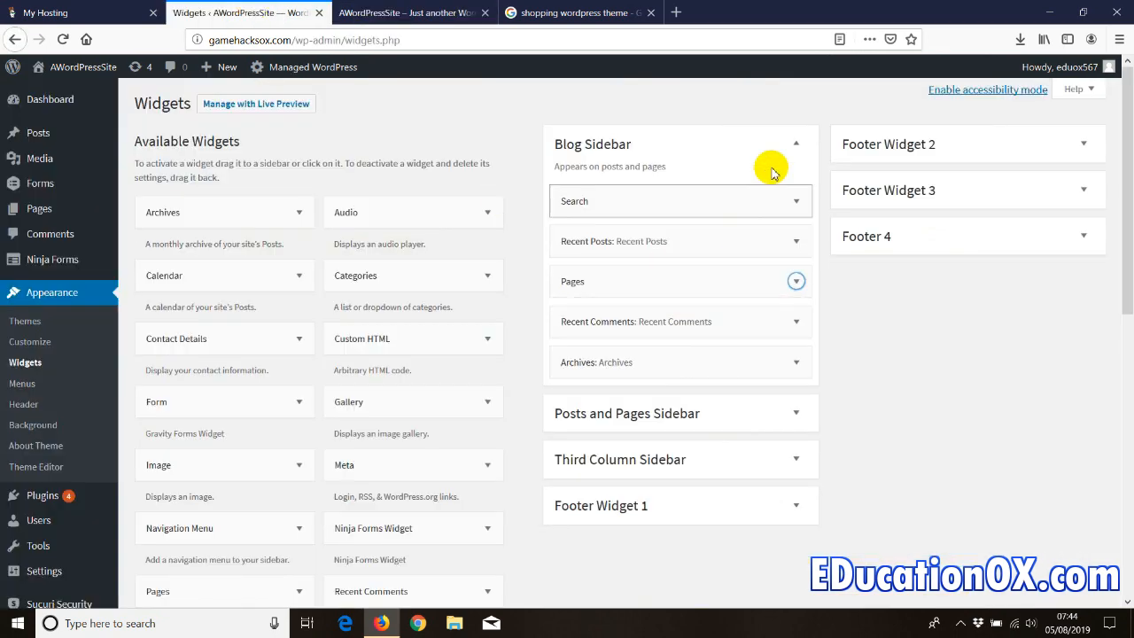
{"action": "left_click", "coordinate": [793, 144]}
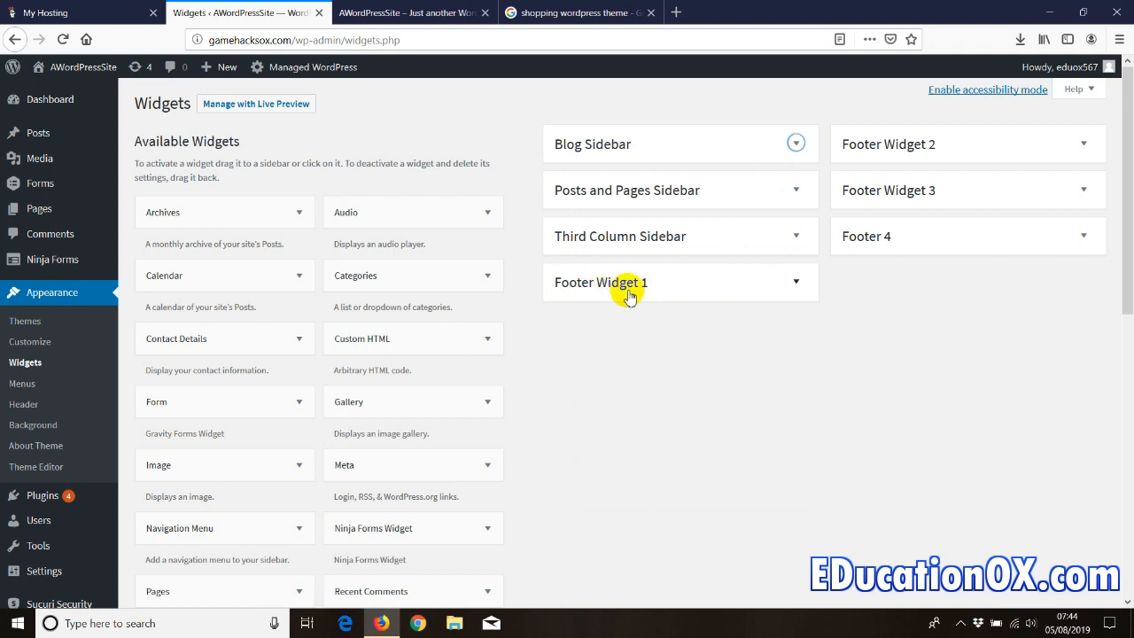
{"action": "left_click", "coordinate": [407, 12]}
{"action": "scroll", "coordinate": [1129, 357], "scroll_direction": "down", "scroll_amount": 1}
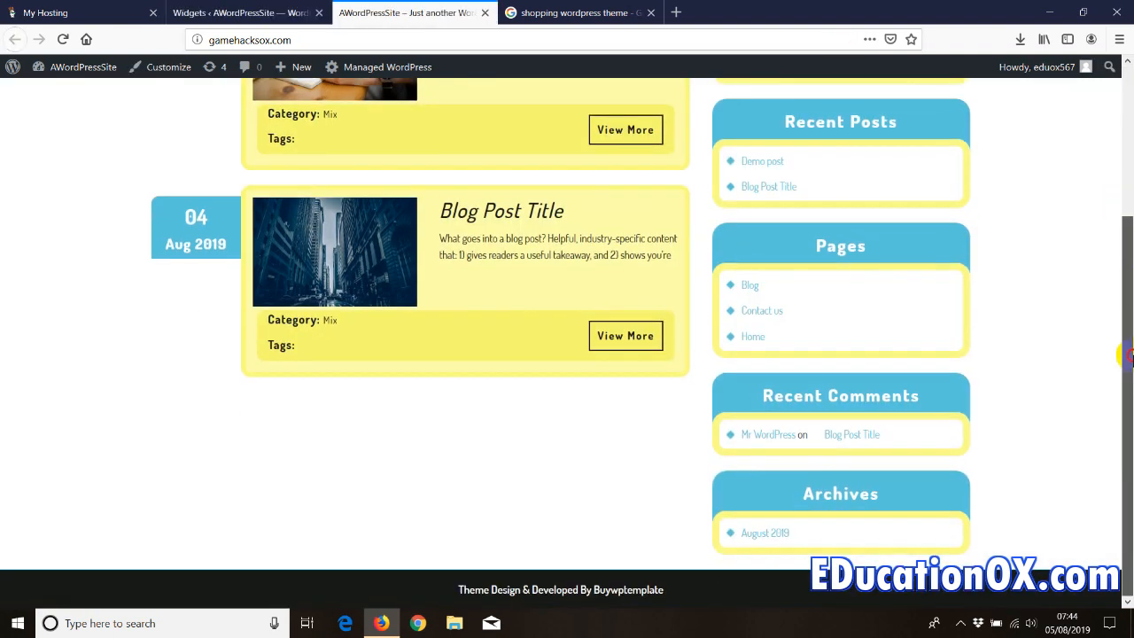
{"action": "left_click", "coordinate": [255, 11]}
- Expand the four footer widget areas and add the Meta widget to Footer Widget 1
{"action": "left_click", "coordinate": [797, 282]}
{"action": "left_click", "coordinate": [1083, 143]}
{"action": "left_click", "coordinate": [1084, 250]}
{"action": "left_click", "coordinate": [1086, 354]}
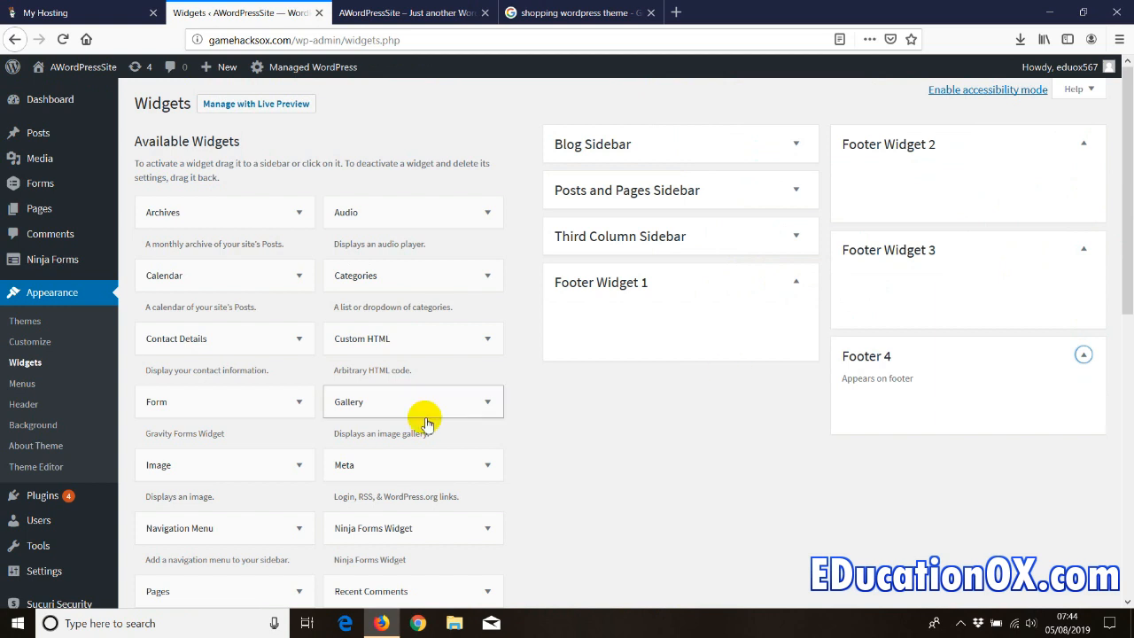
{"action": "left_click_drag", "start_coordinate": [361, 470], "coordinate": [567, 324]}
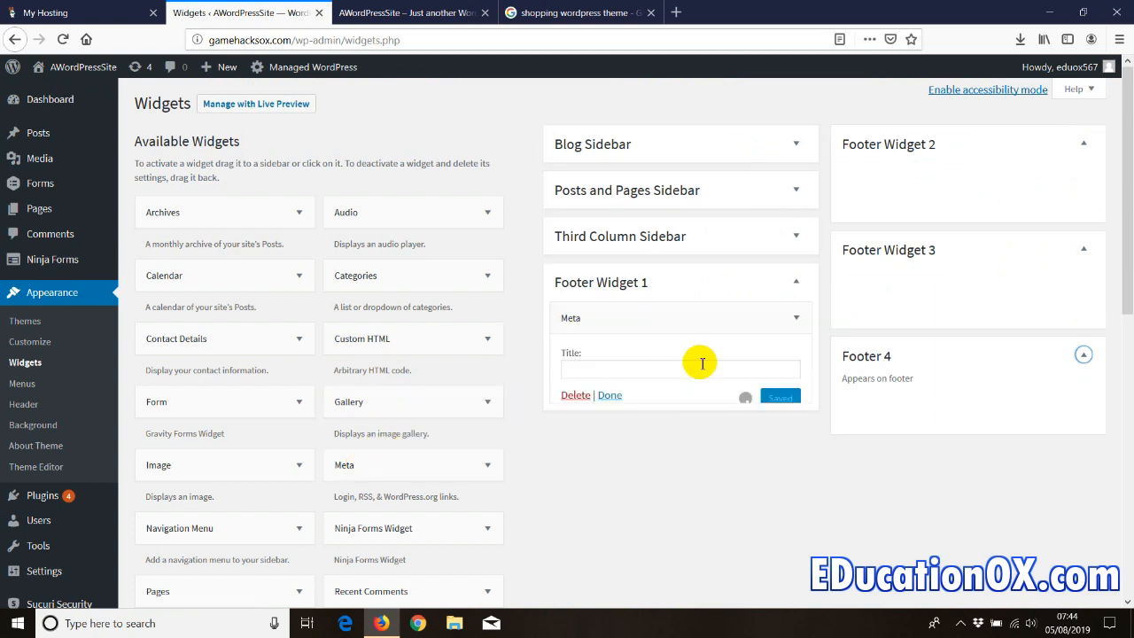
{"action": "left_click", "coordinate": [797, 281]}
{"action": "scroll", "coordinate": [414, 467], "scroll_direction": "down", "scroll_amount": 2}
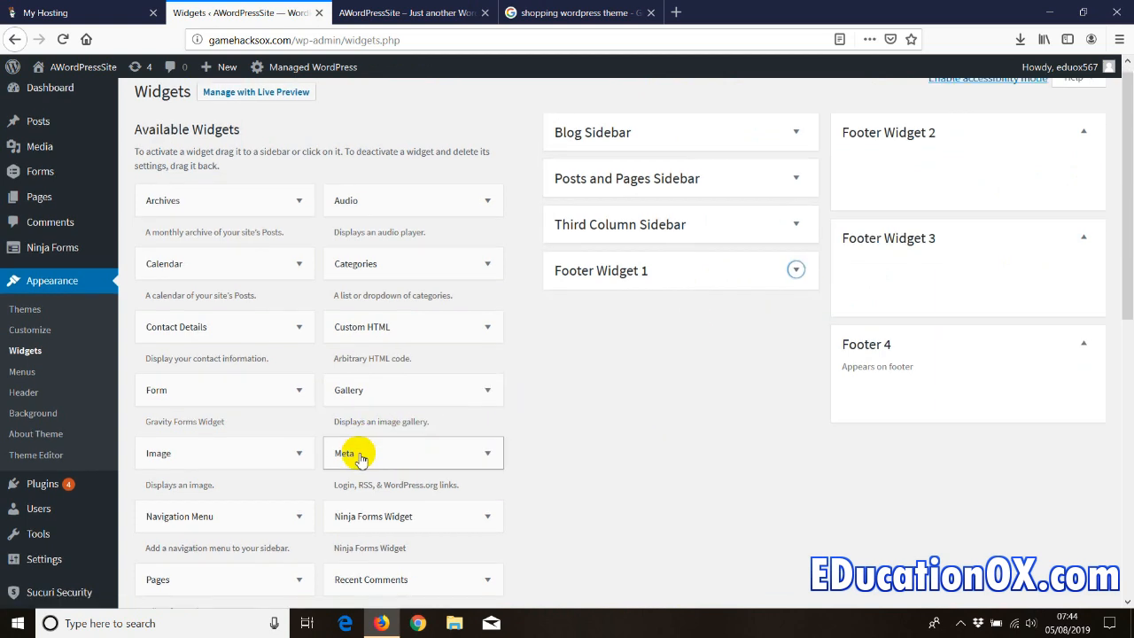
- Add the Pages widget to Footer Widget 2 and Recent Posts to Footer Widget 3
{"action": "left_click_drag", "start_coordinate": [192, 506], "coordinate": [903, 106]}
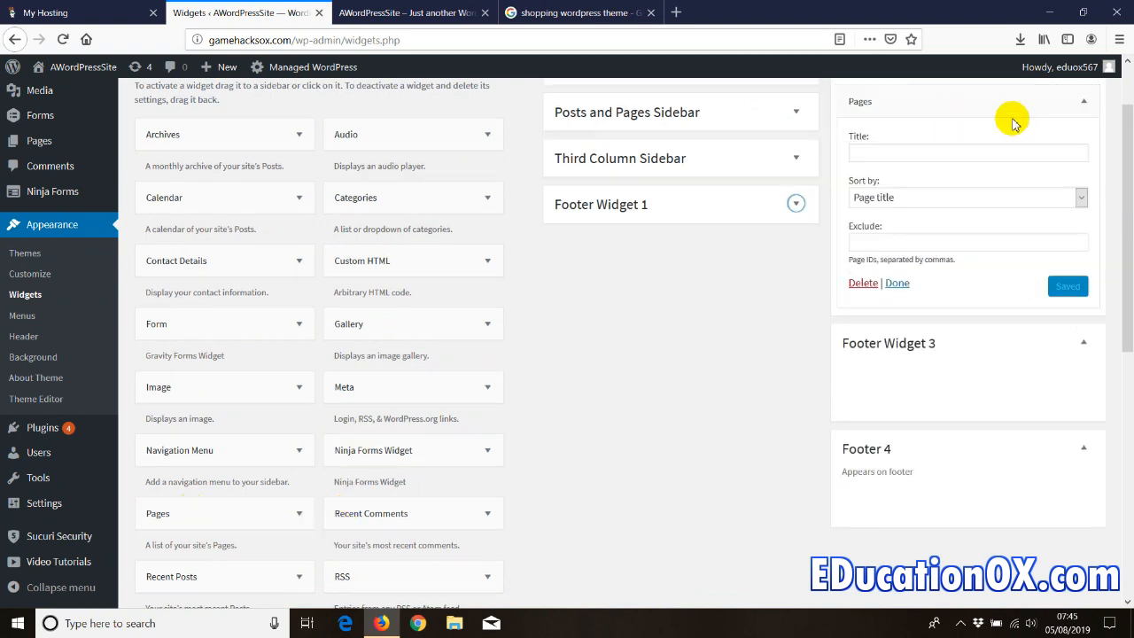
{"action": "left_click", "coordinate": [1083, 102]}
{"action": "left_click_drag", "start_coordinate": [179, 569], "coordinate": [941, 261]}
{"action": "left_click", "coordinate": [1068, 344]}
{"action": "left_click", "coordinate": [896, 341]}
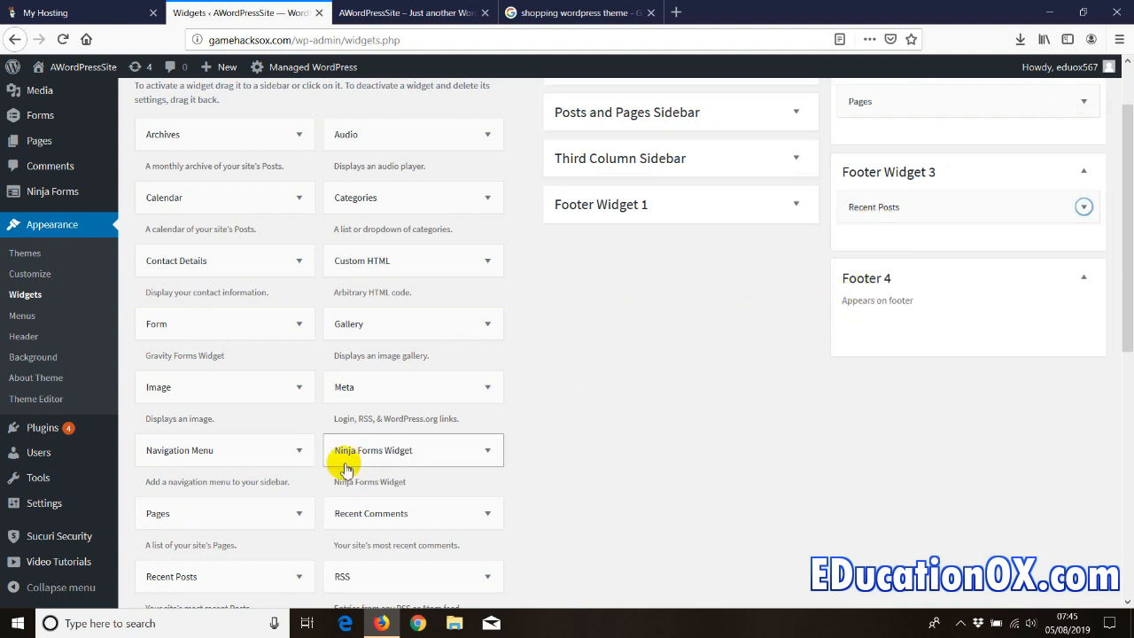
{"action": "scroll", "coordinate": [321, 467], "scroll_direction": "down", "scroll_amount": 2}
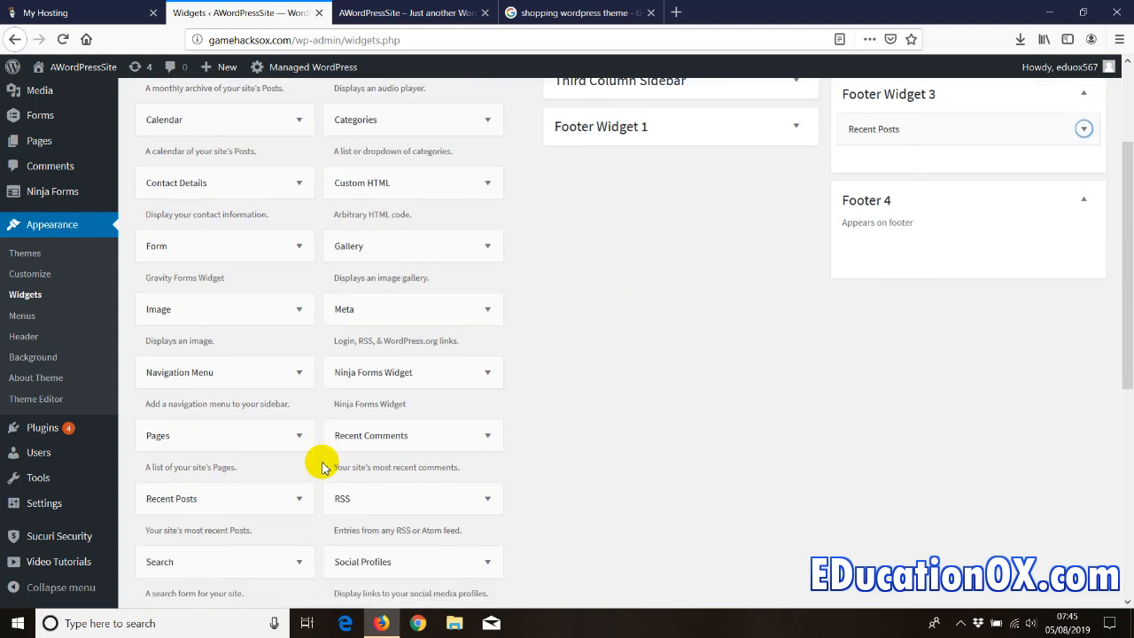
{"action": "scroll", "coordinate": [322, 467], "scroll_direction": "down", "scroll_amount": 4}
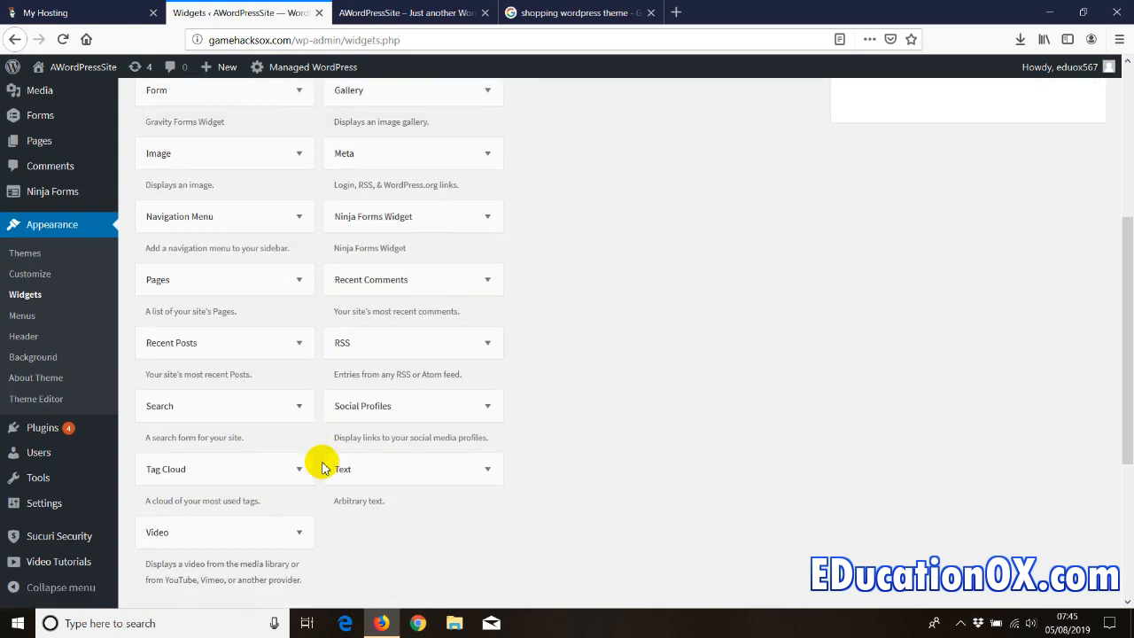
{"action": "scroll", "coordinate": [212, 469], "scroll_direction": "up", "scroll_amount": 2}
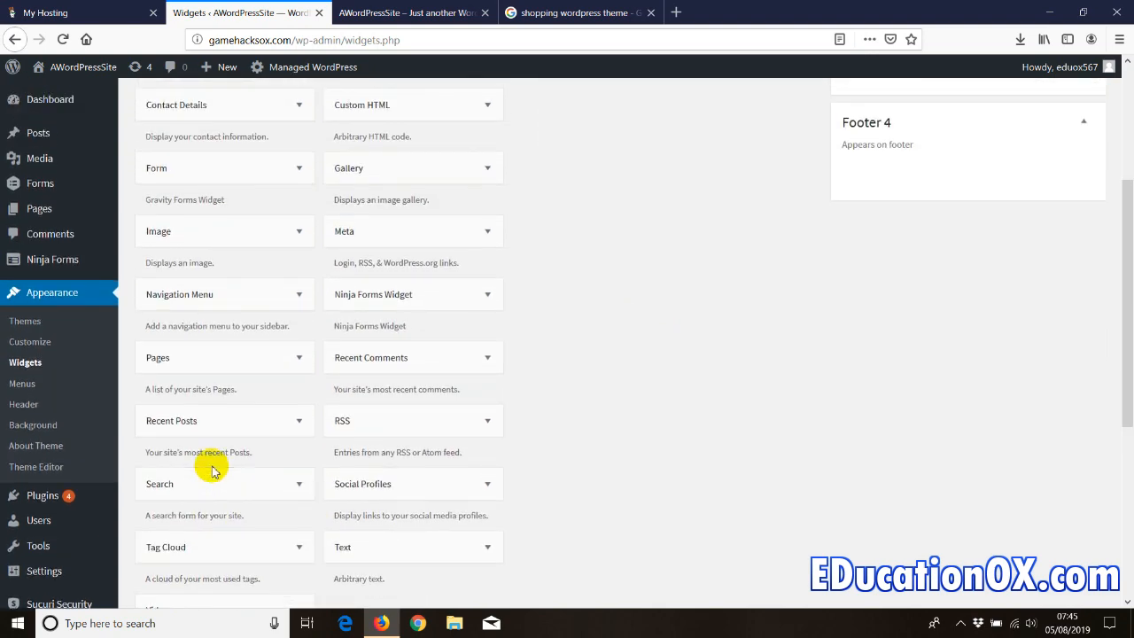
{"action": "scroll", "coordinate": [212, 470], "scroll_direction": "up", "scroll_amount": 5}
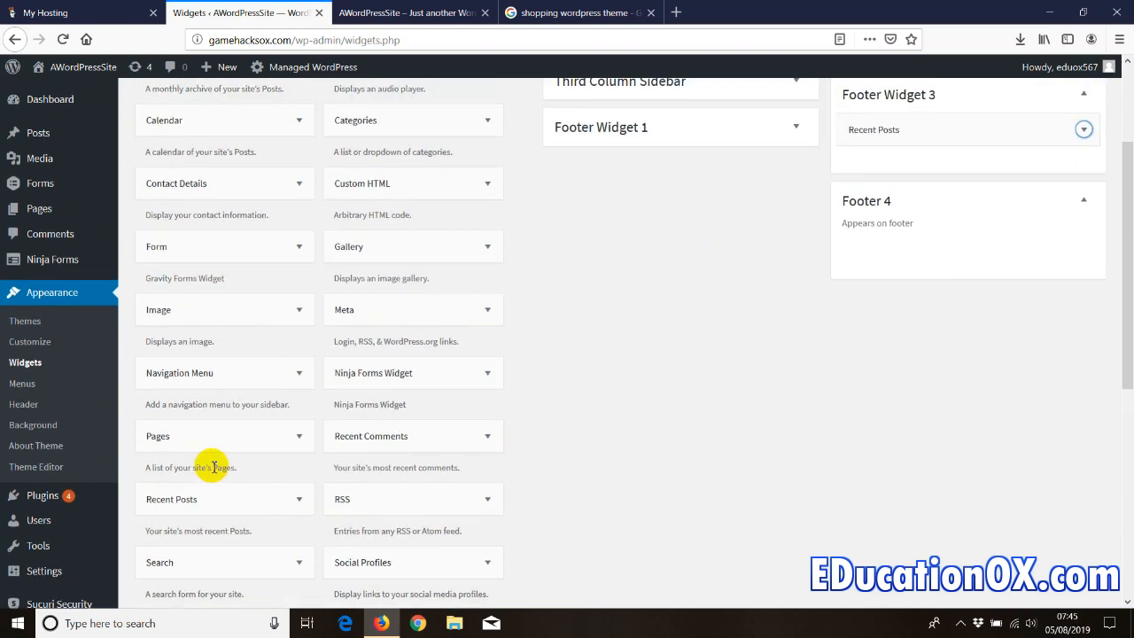
{"action": "scroll", "coordinate": [213, 467], "scroll_direction": "up", "scroll_amount": 1}
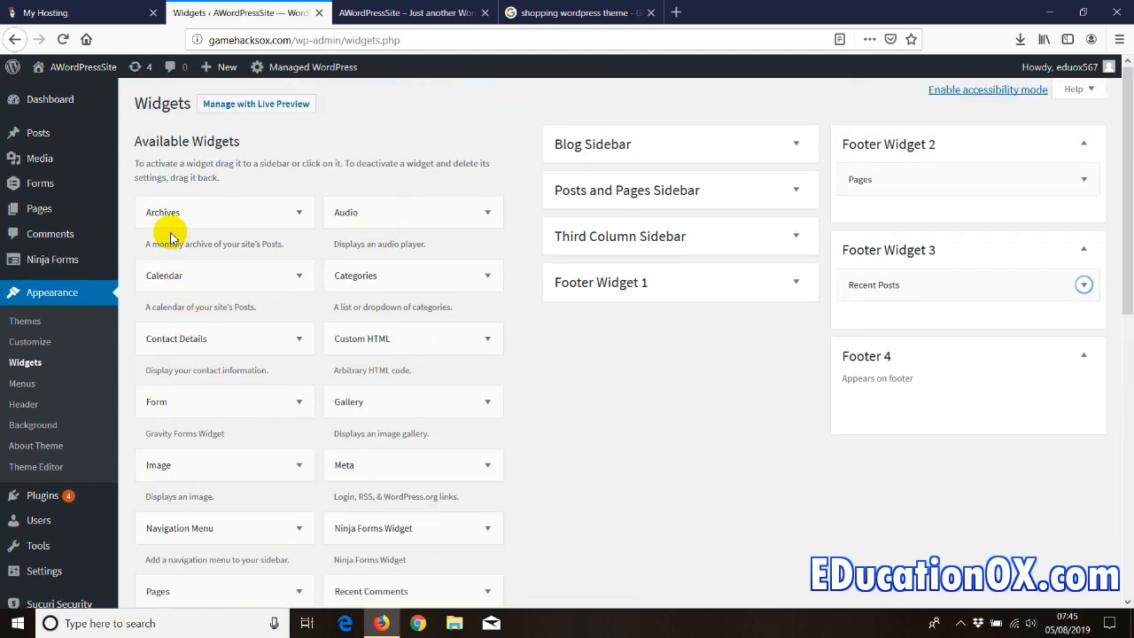
- Add a Calendar widget to Footer 4 and reload the live site to view the footer
{"action": "left_click_drag", "start_coordinate": [156, 271], "coordinate": [854, 394]}
{"action": "left_click", "coordinate": [897, 492]}
{"action": "left_click", "coordinate": [408, 13]}
{"action": "right_click", "coordinate": [92, 261]}
{"action": "left_click", "coordinate": [172, 274]}
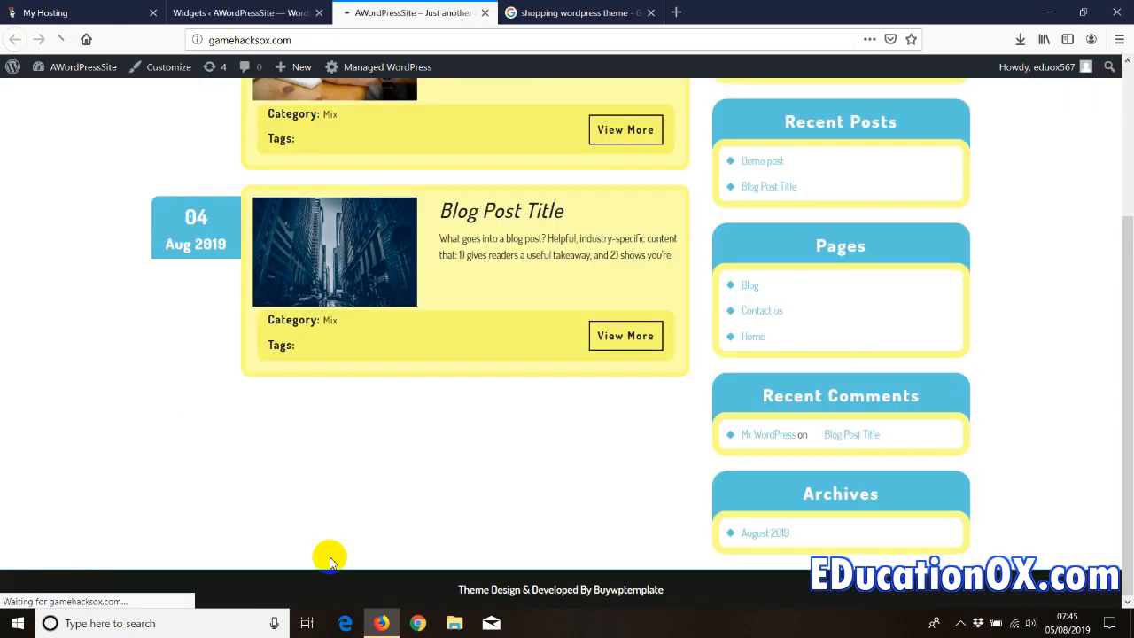
{"action": "left_click_drag", "start_coordinate": [1118, 322], "coordinate": [1113, 498]}
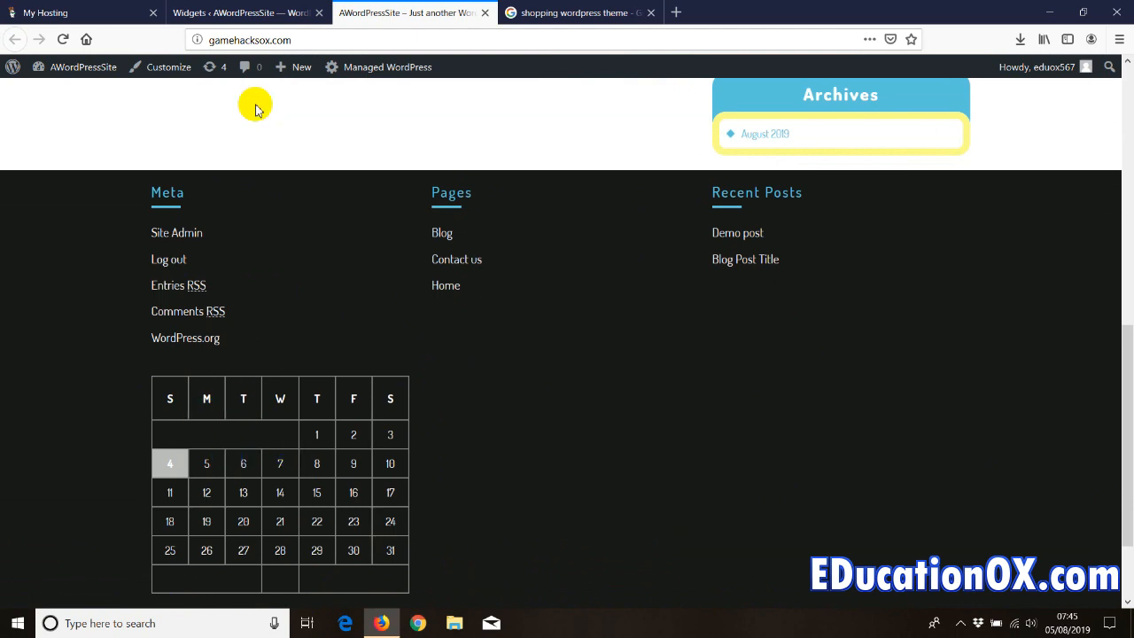
- Remove the Calendar widget from Footer 4 and reload the site to confirm the footer
{"action": "left_click", "coordinate": [252, 13]}
{"action": "left_click_drag", "start_coordinate": [876, 416], "coordinate": [415, 426]}
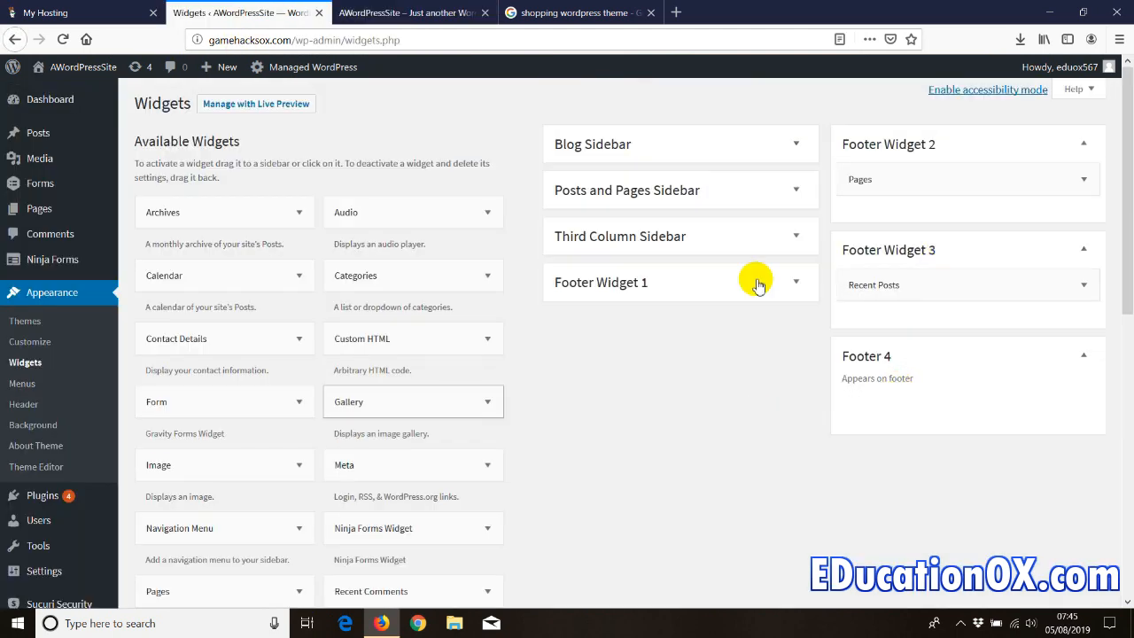
{"action": "left_click", "coordinate": [410, 12]}
{"action": "right_click", "coordinate": [85, 237]}
{"action": "left_click", "coordinate": [168, 250]}
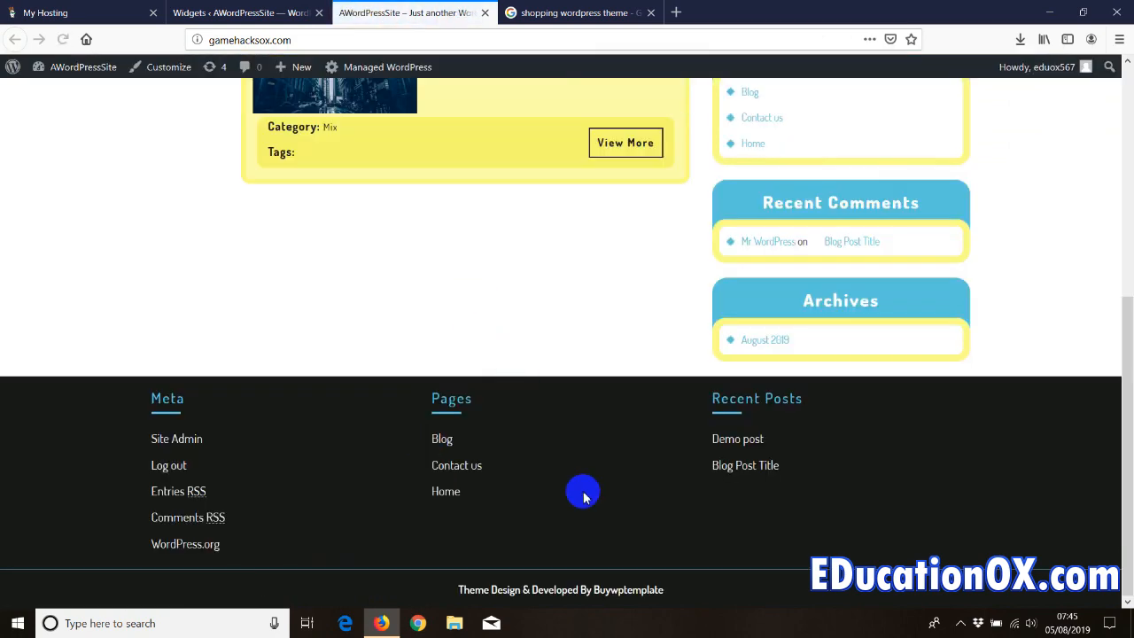
{"action": "scroll", "coordinate": [718, 296], "scroll_direction": "up", "scroll_amount": 3}
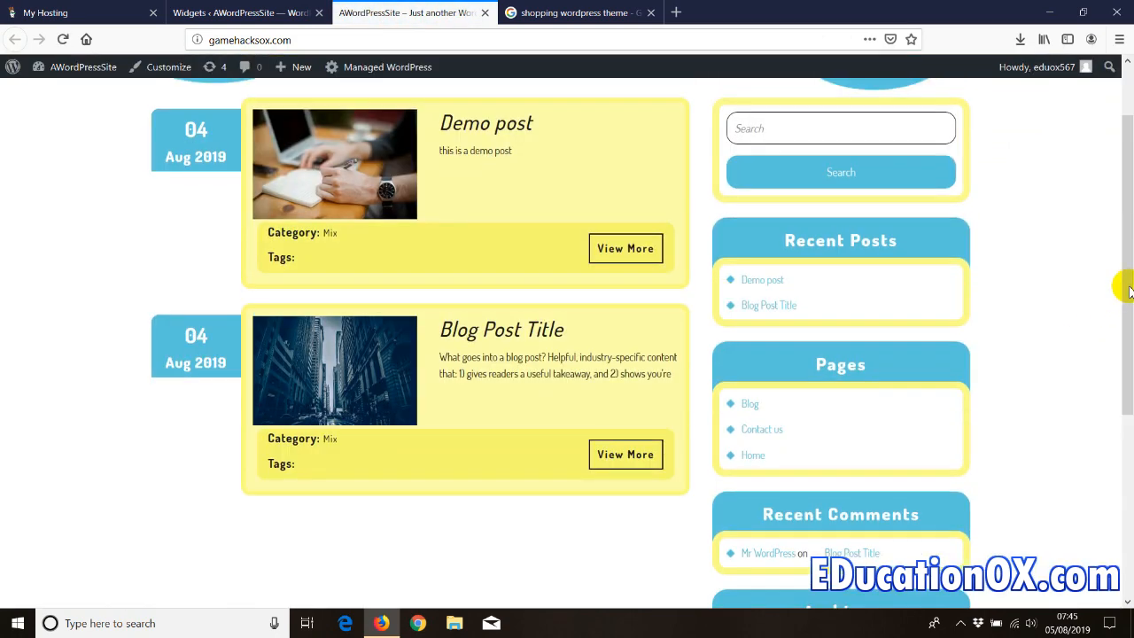
{"action": "left_click_drag", "start_coordinate": [1129, 284], "coordinate": [1116, 193]}
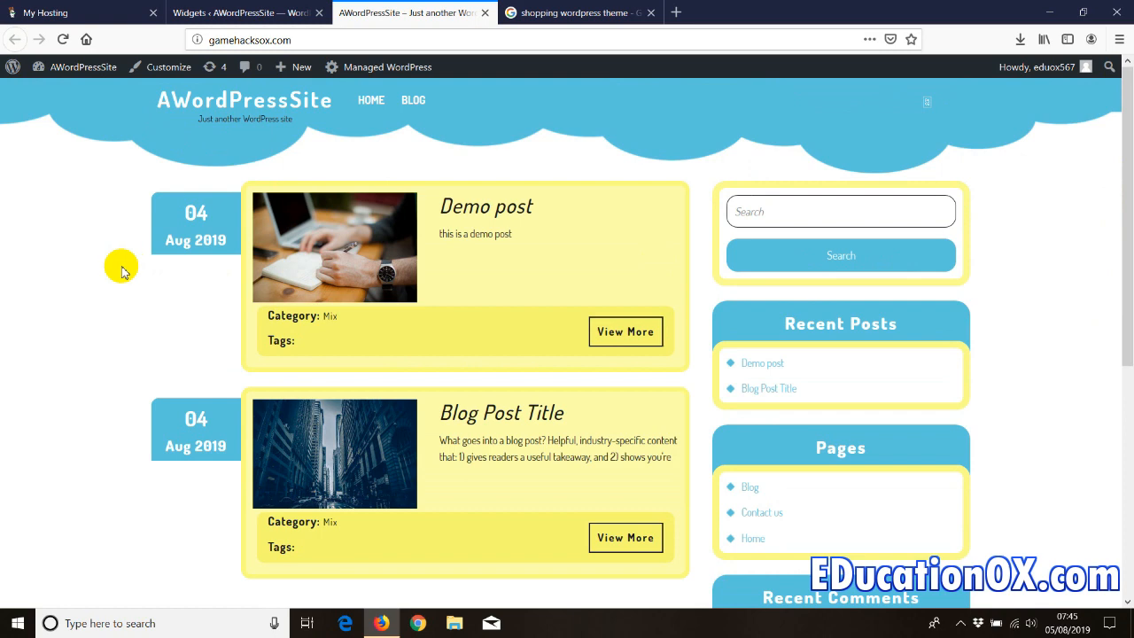
{"action": "left_click", "coordinate": [238, 12]}
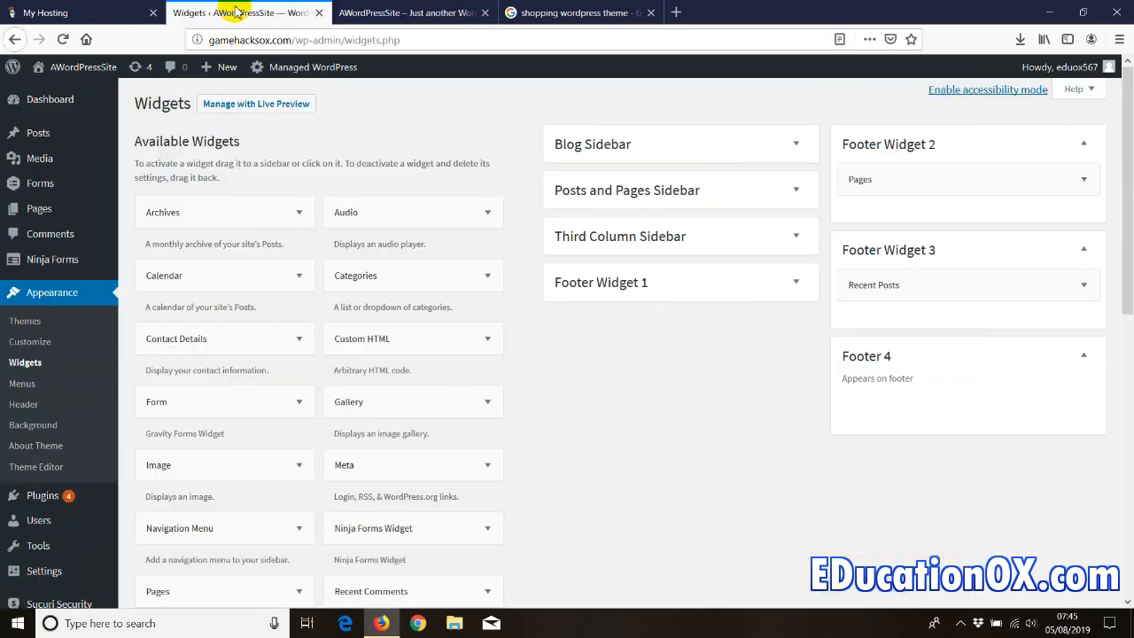
- Under Appearance > Menus, create a new menu named 'top menu'
{"action": "left_click", "coordinate": [27, 386]}
{"action": "left_click", "coordinate": [390, 12]}
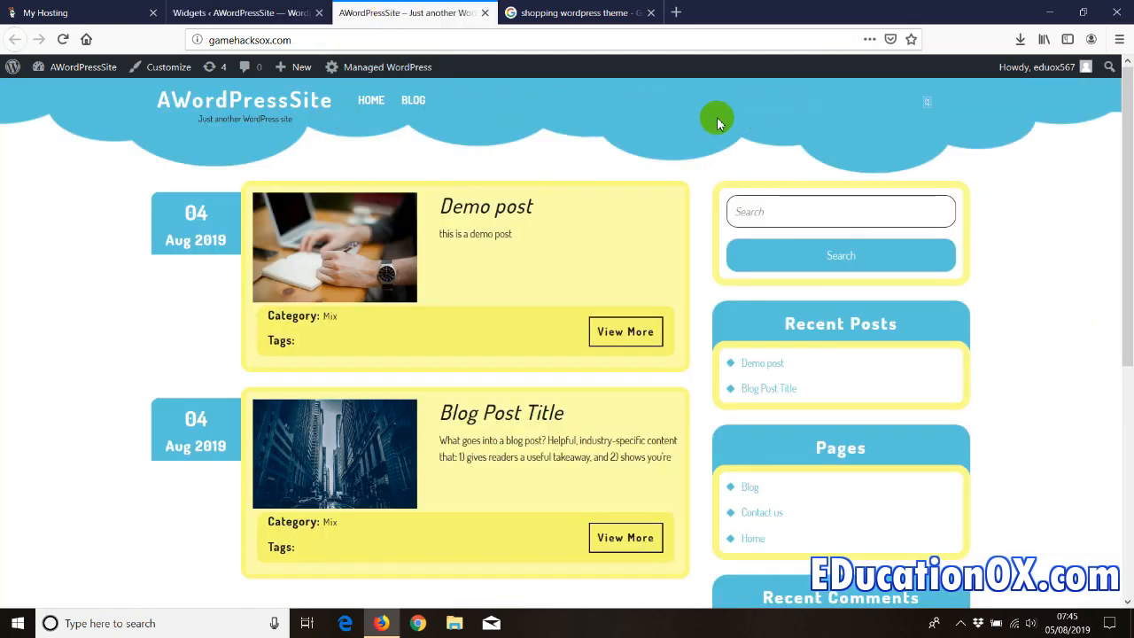
{"action": "left_click", "coordinate": [266, 12]}
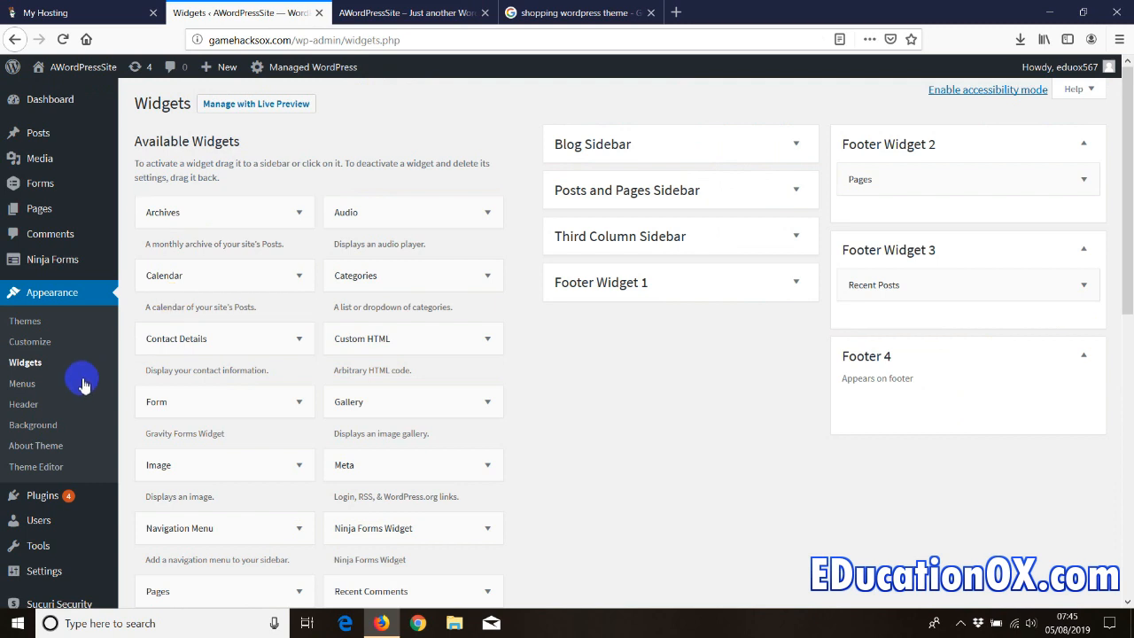
{"action": "left_click", "coordinate": [21, 386]}
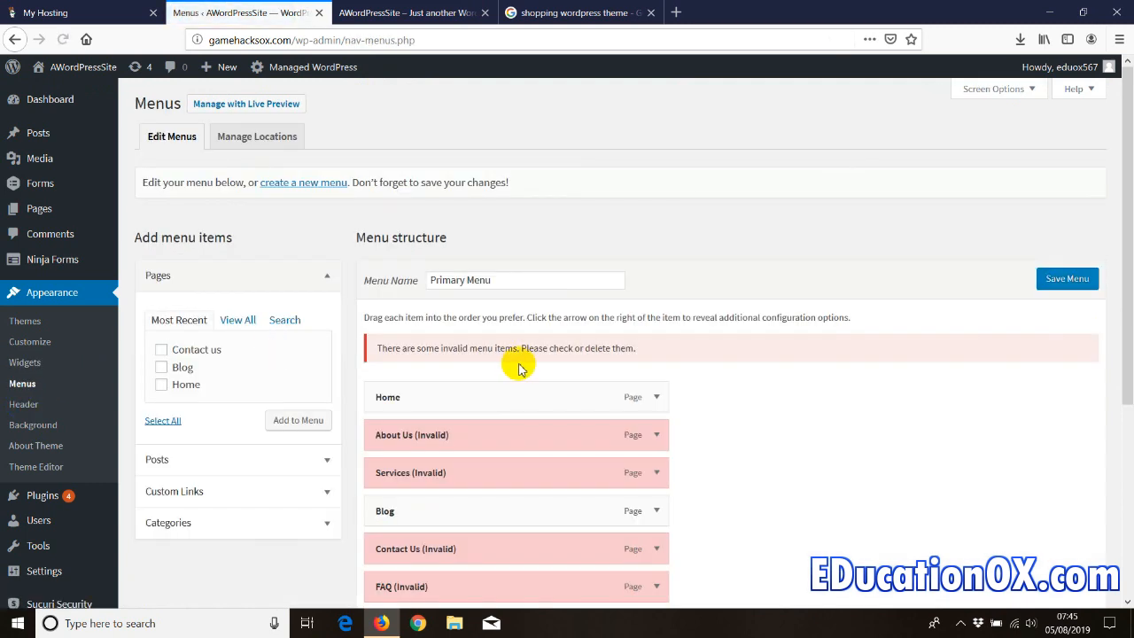
{"action": "scroll", "coordinate": [520, 367], "scroll_direction": "down", "scroll_amount": 2}
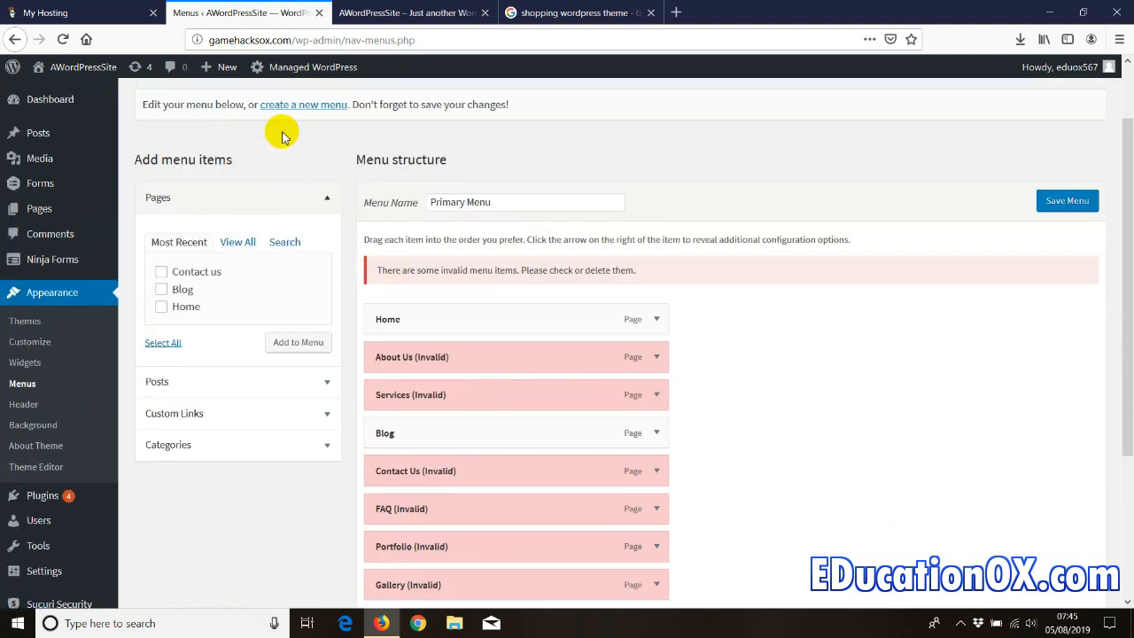
{"action": "left_click", "coordinate": [282, 106]}
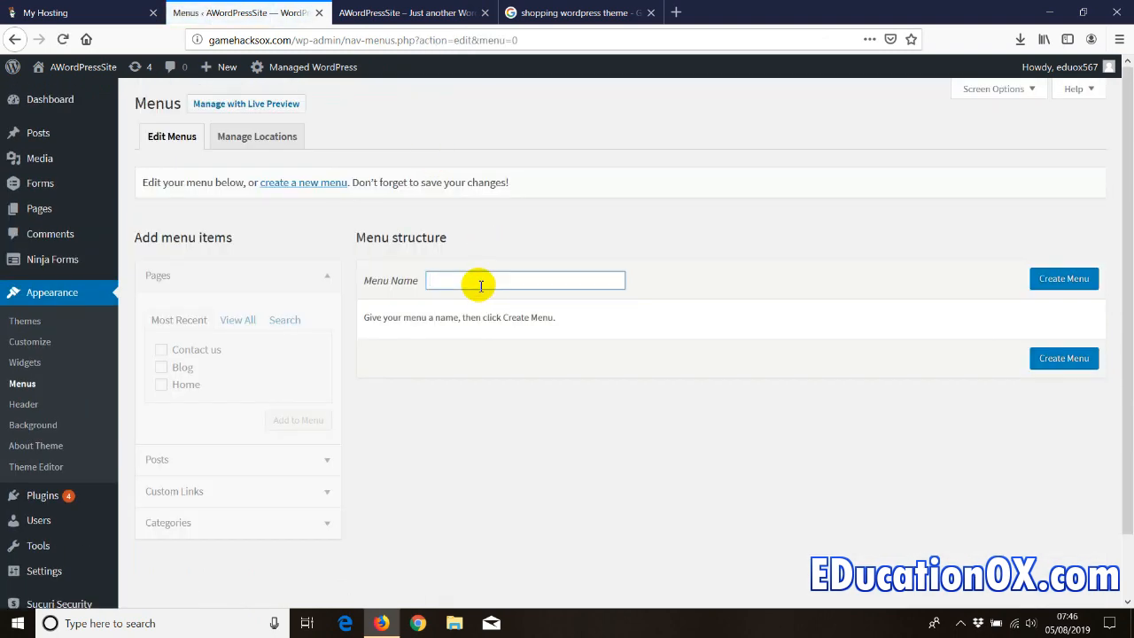
{"action": "type", "text": "top menu"}
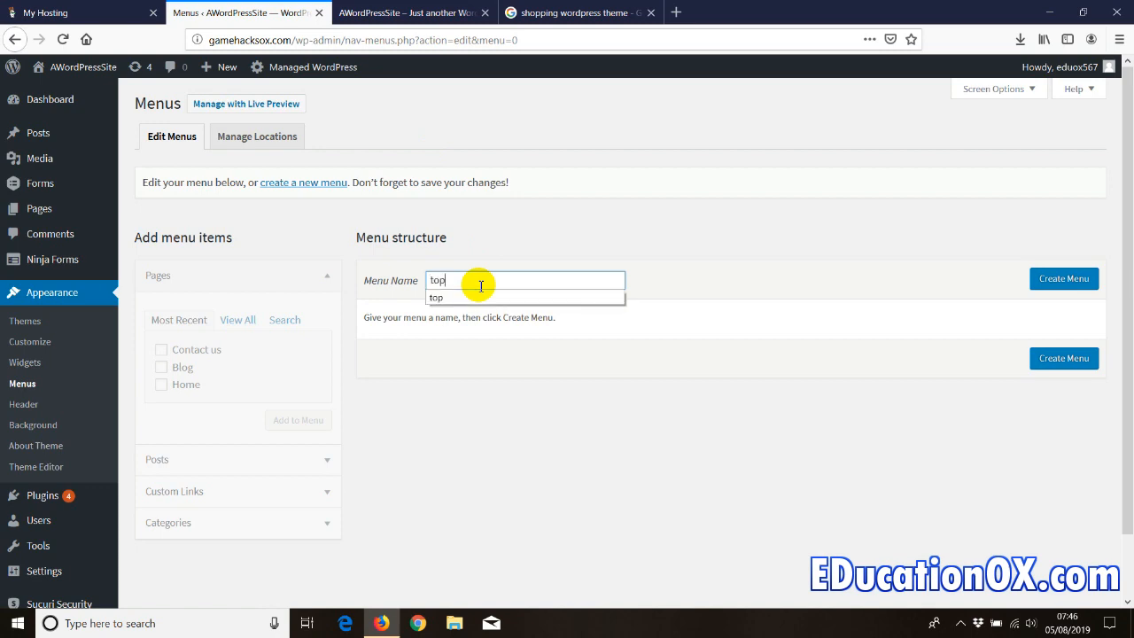
{"action": "left_click", "coordinate": [389, 13]}
{"action": "left_click", "coordinate": [233, 13]}
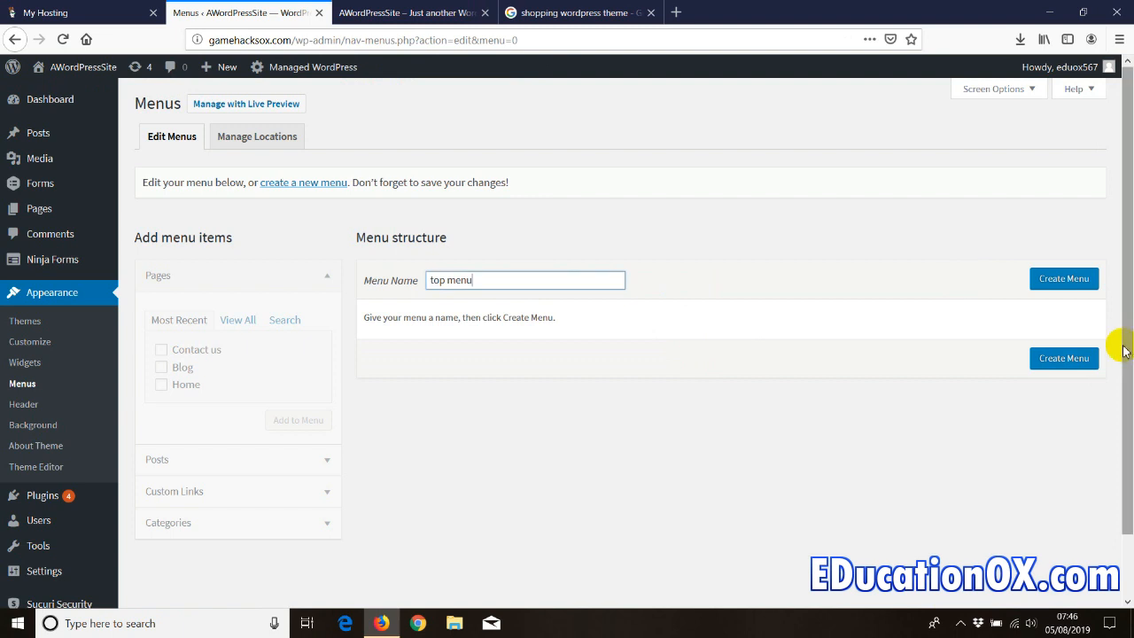
{"action": "left_click", "coordinate": [1054, 280]}
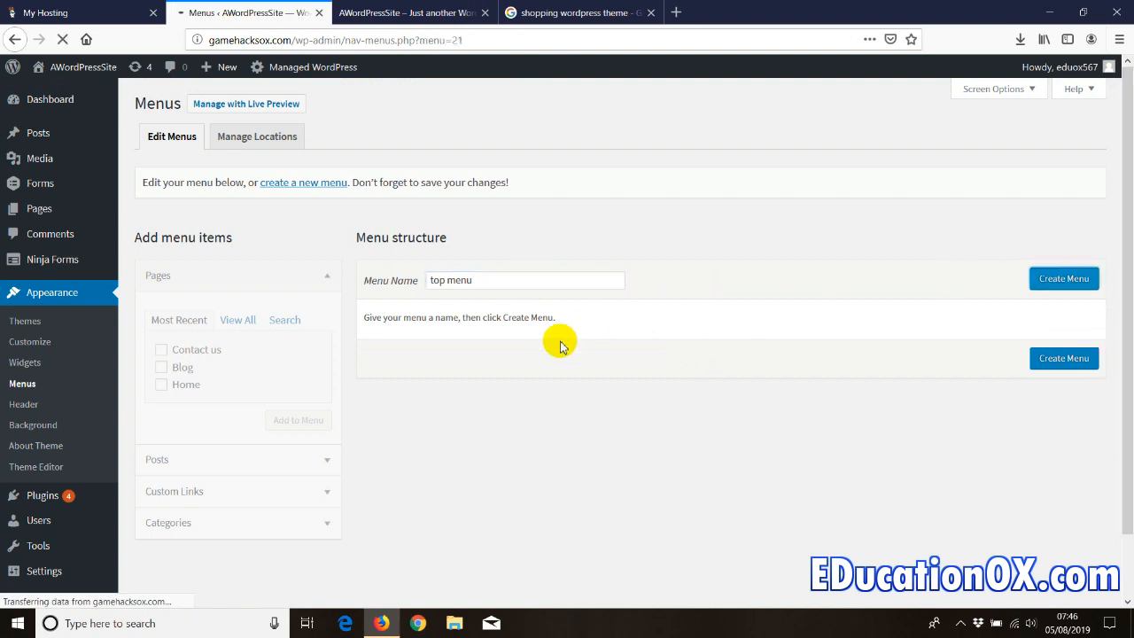
- Add all site pages (Blog, Contact us, Home) to the top menu, then expand Posts and Custom Links
{"action": "scroll", "coordinate": [476, 503], "scroll_direction": "down", "scroll_amount": 2}
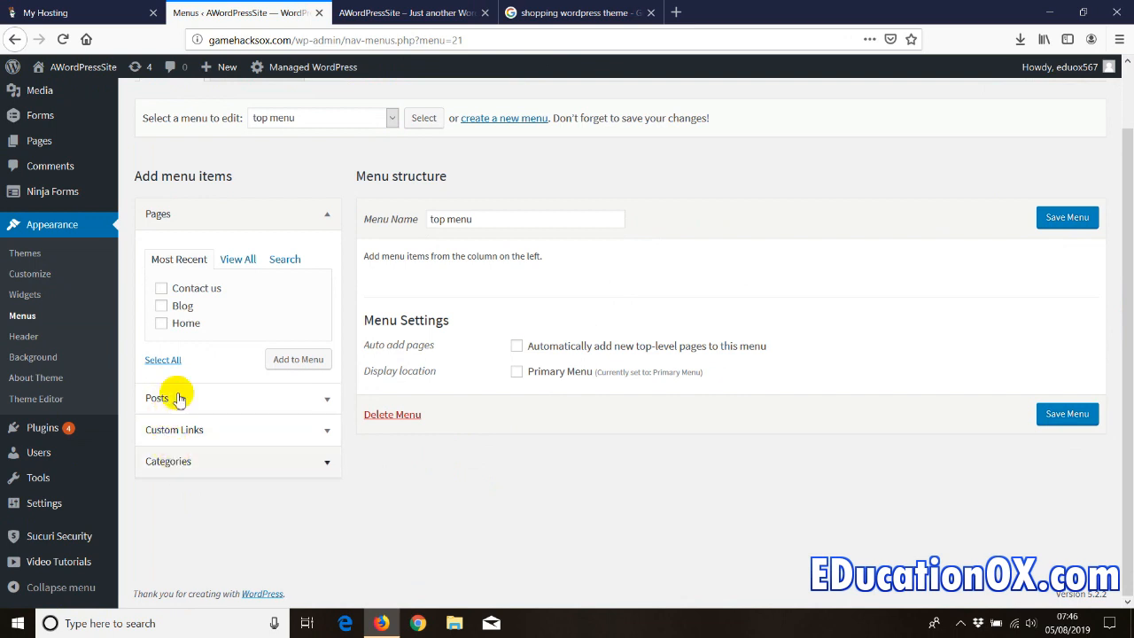
{"action": "left_click", "coordinate": [237, 259]}
{"action": "left_click", "coordinate": [159, 379]}
{"action": "left_click", "coordinate": [297, 377]}
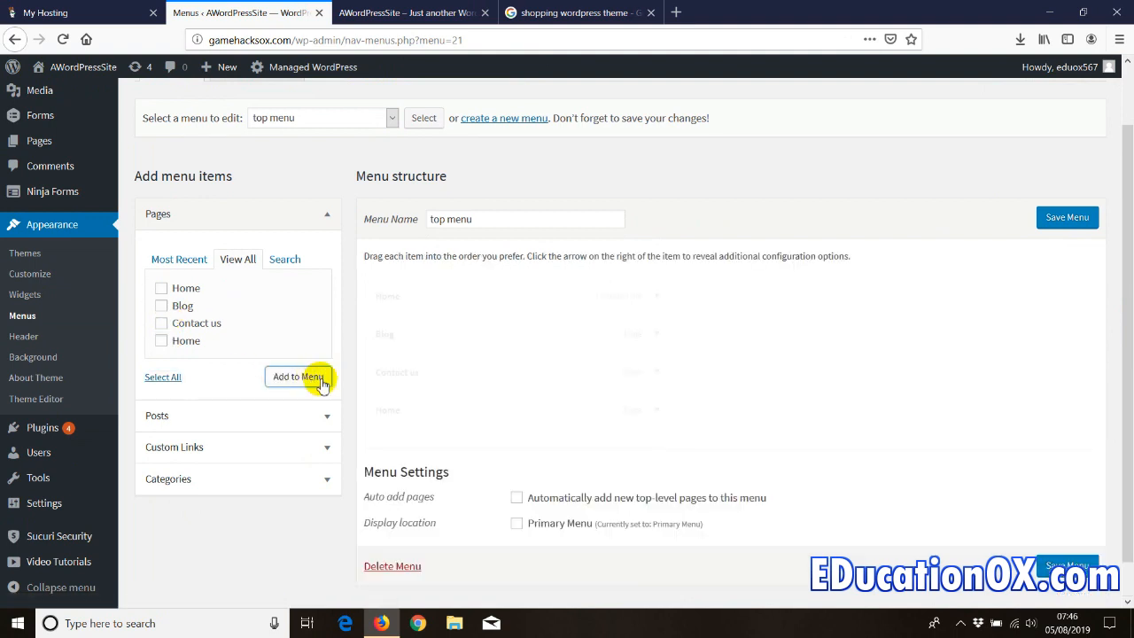
{"action": "left_click", "coordinate": [175, 425]}
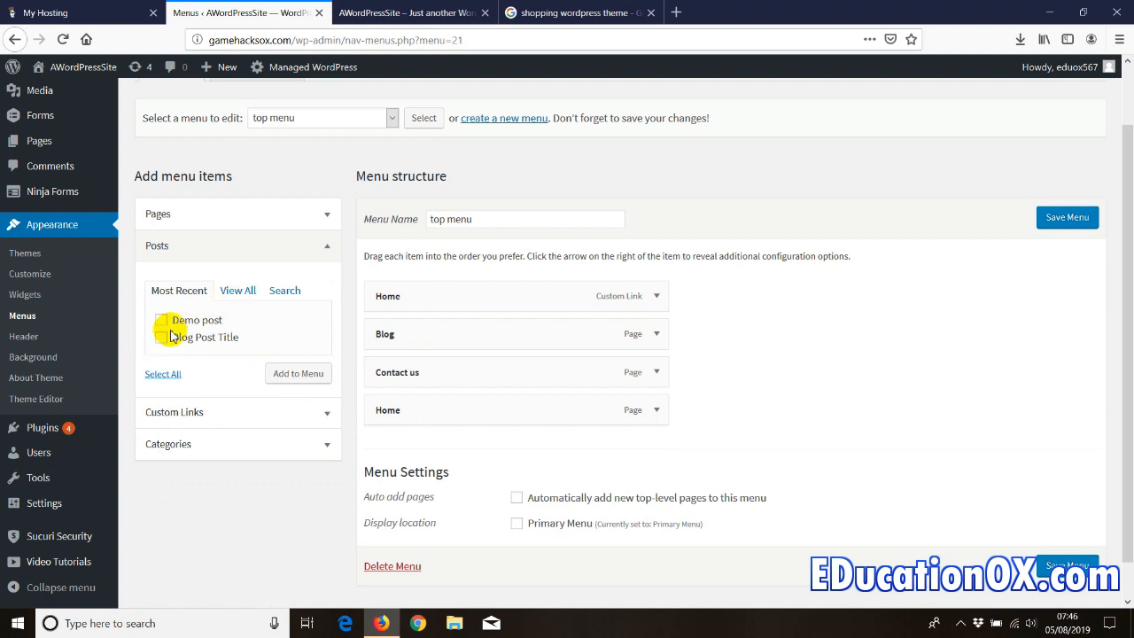
{"action": "left_click", "coordinate": [165, 412]}
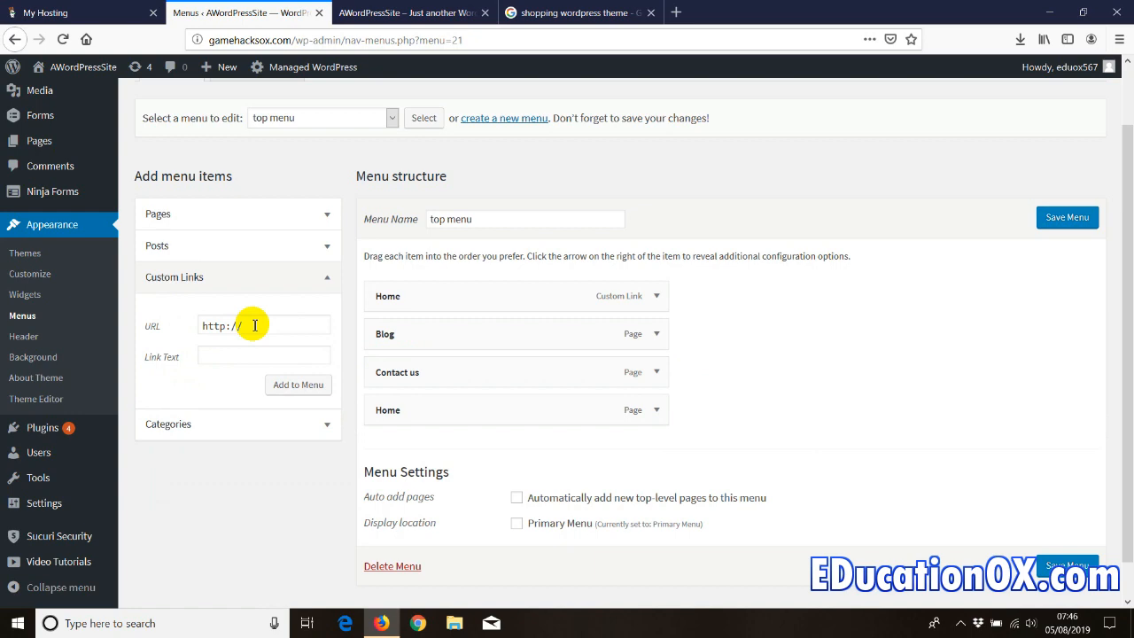
- Load educationox.com in a new browser tab and copy its address
{"action": "left_click", "coordinate": [676, 12]}
{"action": "type", "text": "educationox.com/"}
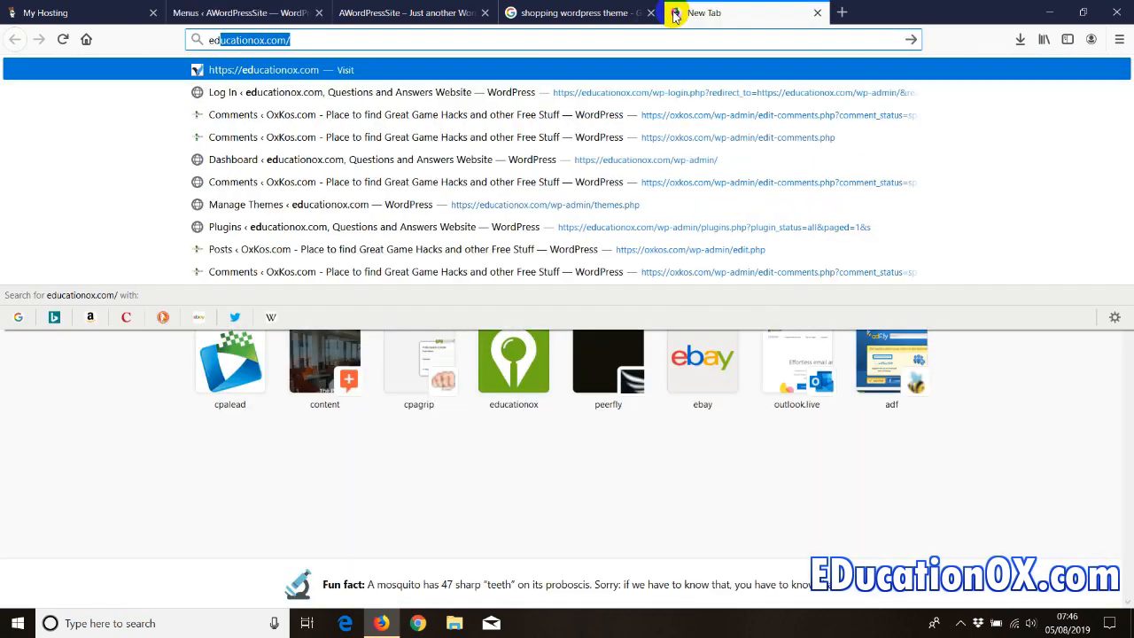
{"action": "key", "text": "Return"}
{"action": "left_click", "coordinate": [256, 41]}
{"action": "right_click", "coordinate": [257, 41]}
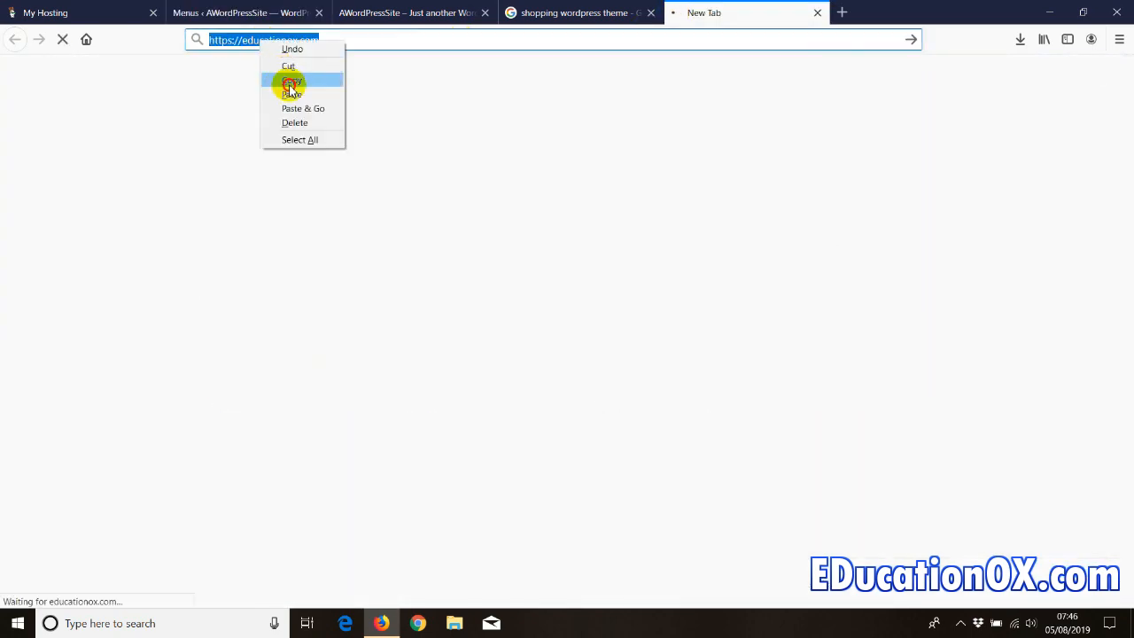
{"action": "left_click", "coordinate": [289, 78]}
- Add an 'Education Website' custom link to educationox.com and move it second, directly under Home
{"action": "left_click", "coordinate": [557, 12]}
{"action": "left_click", "coordinate": [372, 14]}
{"action": "left_click", "coordinate": [257, 12]}
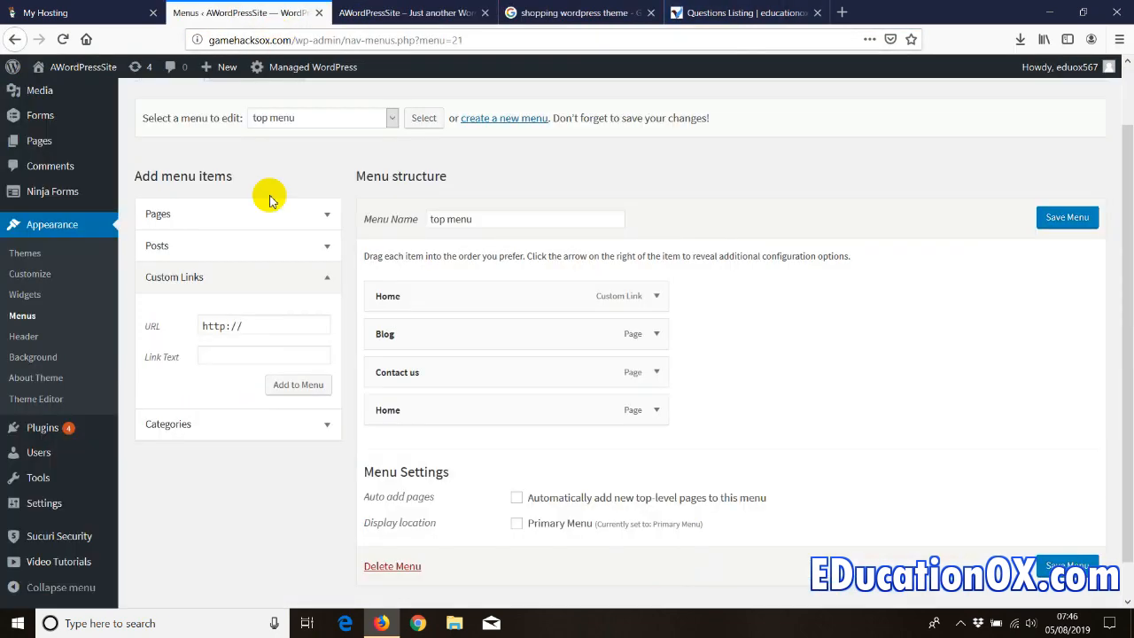
{"action": "left_click_drag", "start_coordinate": [248, 326], "coordinate": [168, 325]}
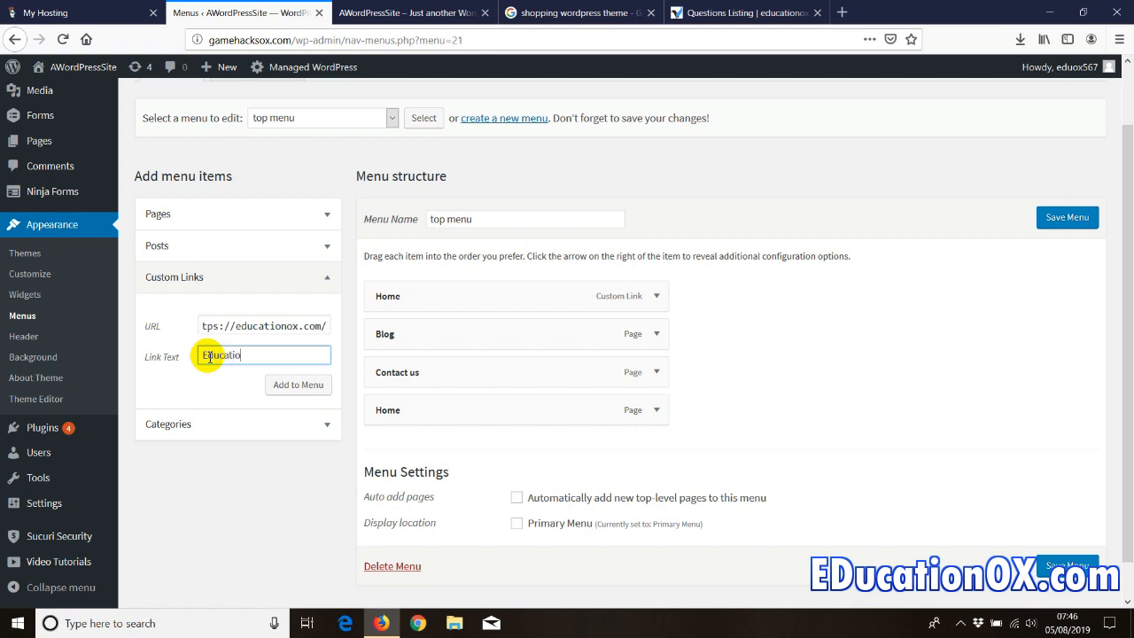
{"action": "left_click", "coordinate": [303, 384]}
{"action": "left_click_drag", "start_coordinate": [400, 450], "coordinate": [400, 337]}
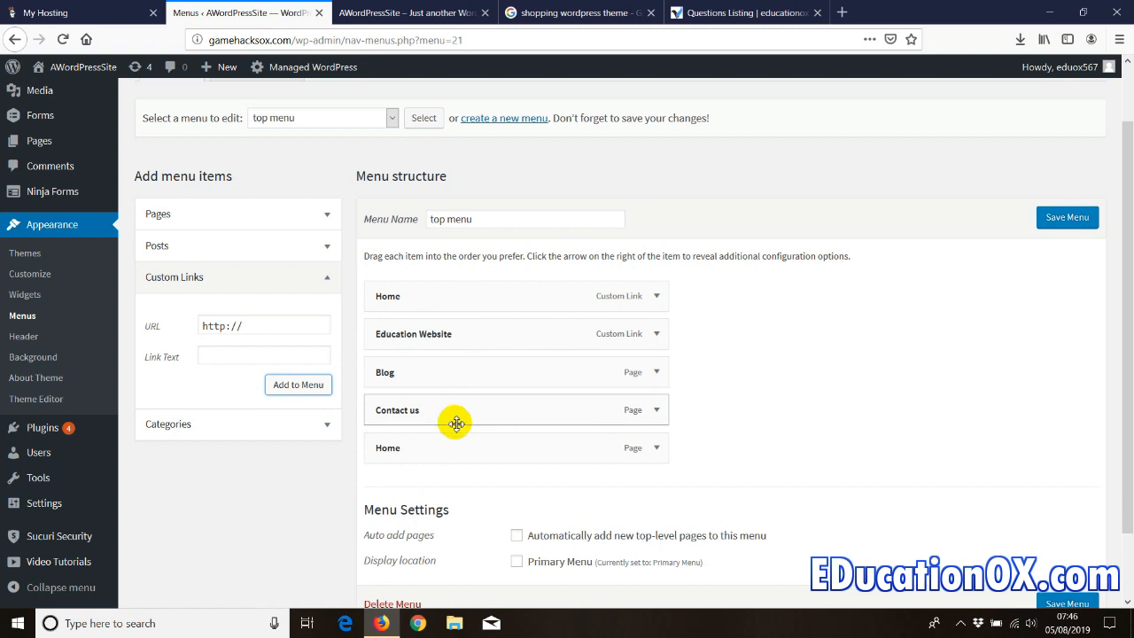
- Add all four categories (Mix, Movies, music, Videos) to the top menu
{"action": "left_click", "coordinate": [328, 279]}
{"action": "left_click", "coordinate": [204, 311]}
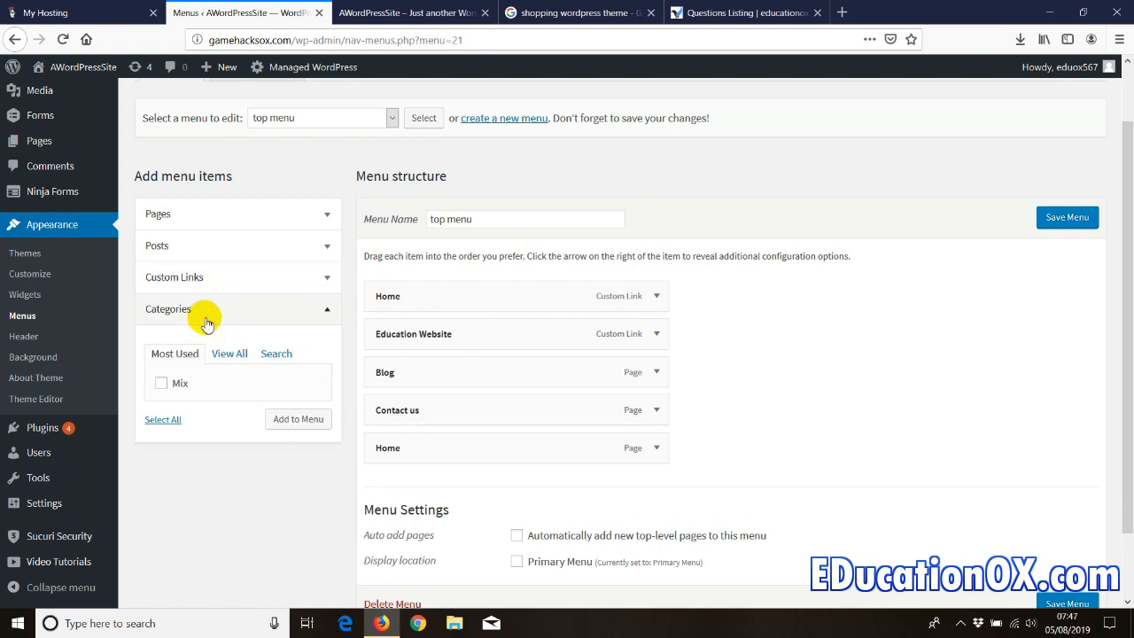
{"action": "left_click", "coordinate": [224, 354]}
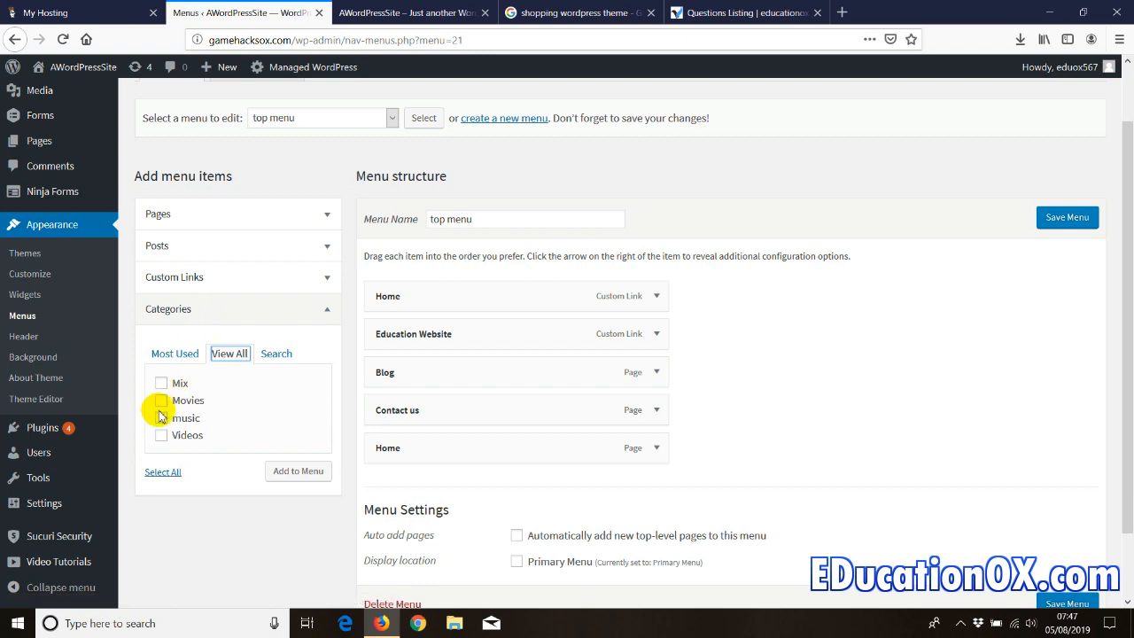
{"action": "left_click", "coordinate": [162, 472]}
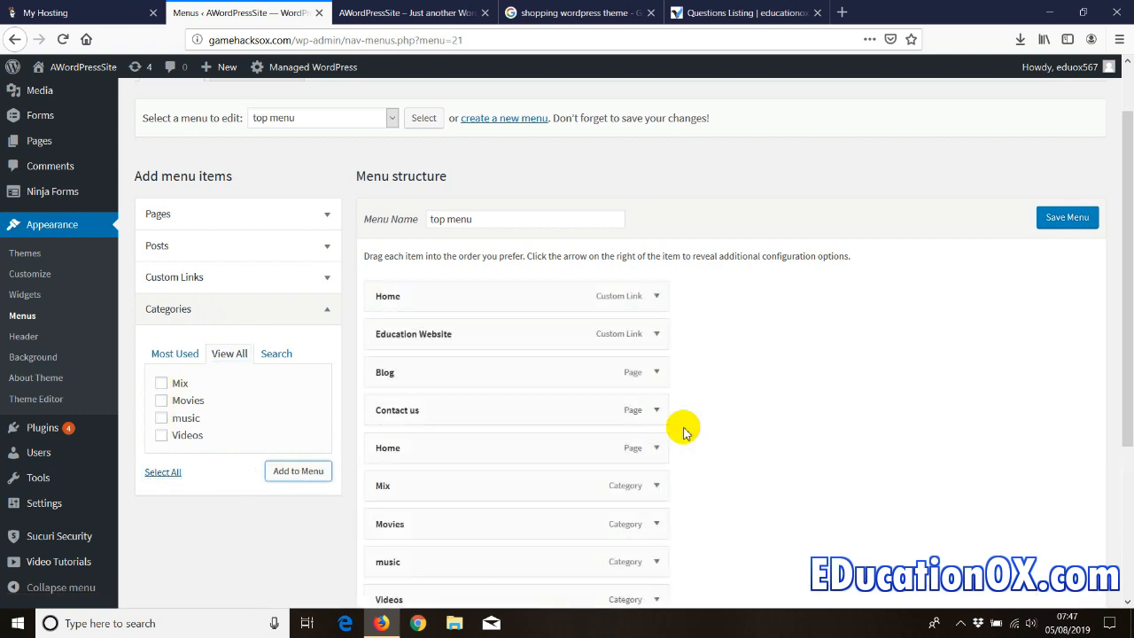
{"action": "scroll", "coordinate": [681, 430], "scroll_direction": "down", "scroll_amount": 1}
{"action": "scroll", "coordinate": [683, 431], "scroll_direction": "down", "scroll_amount": 1}
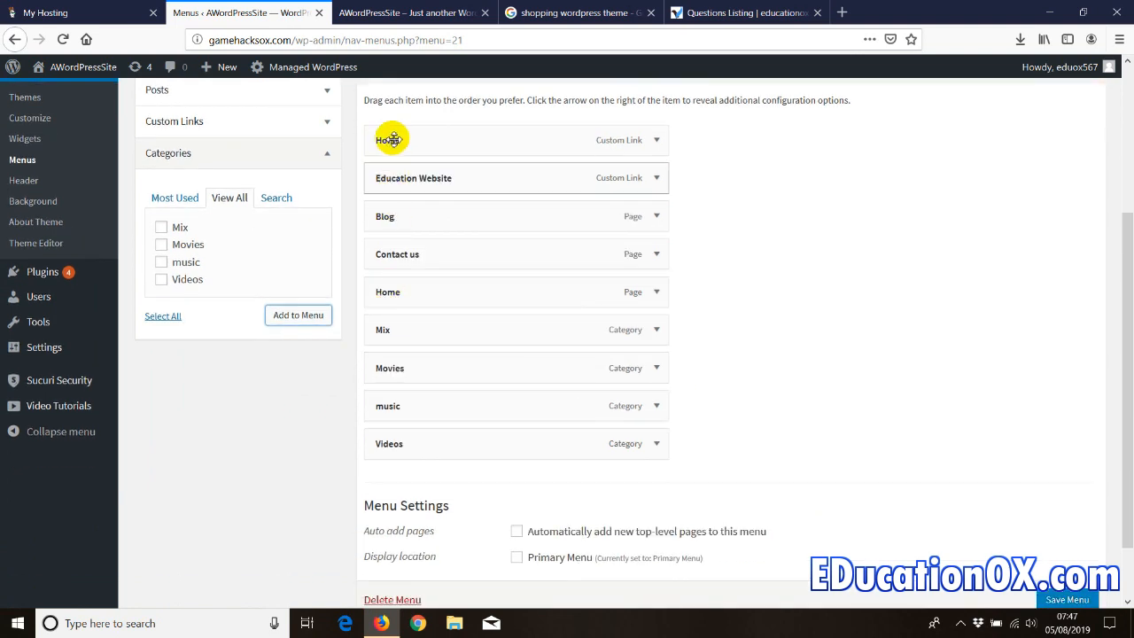
- Remove the duplicate Home page item from the menu and view the live site
{"action": "left_click", "coordinate": [656, 291]}
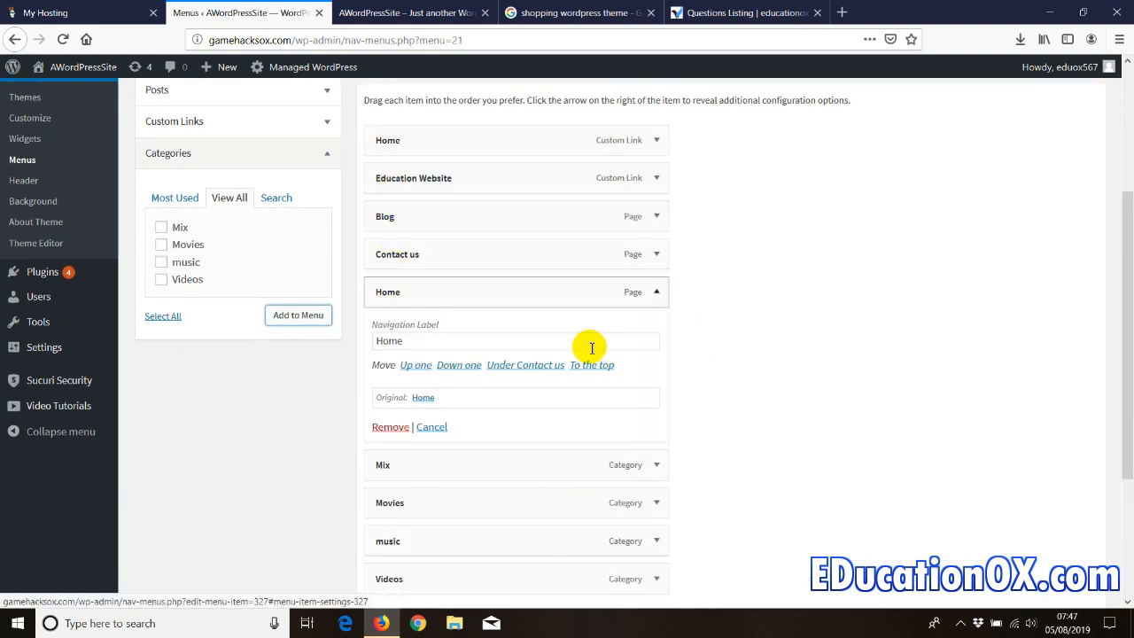
{"action": "left_click", "coordinate": [390, 426]}
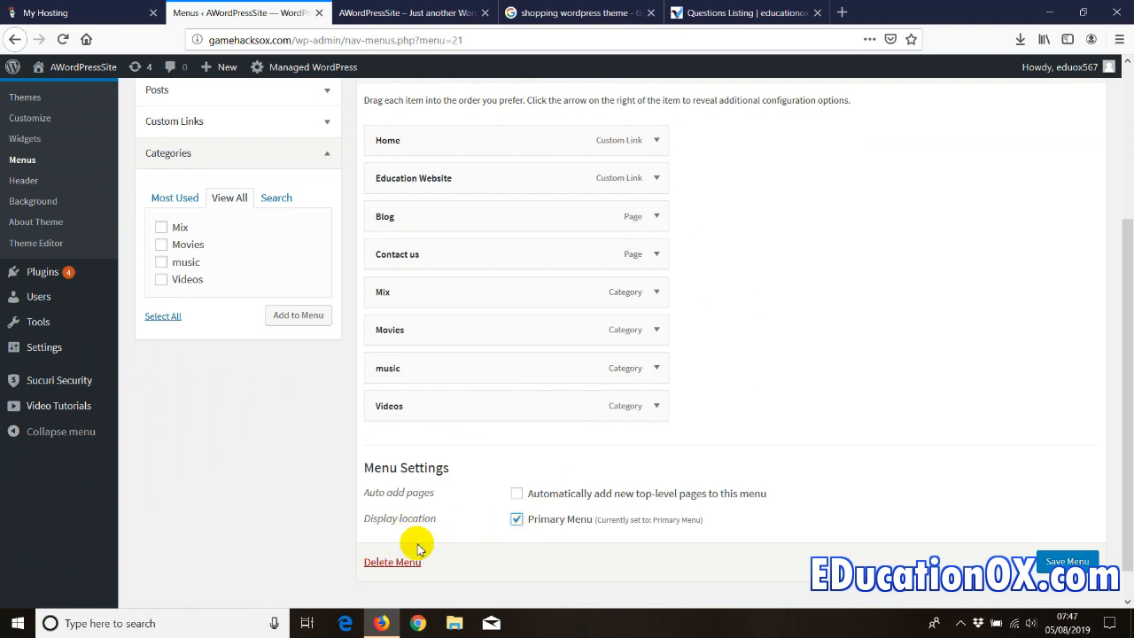
{"action": "left_click", "coordinate": [415, 12]}
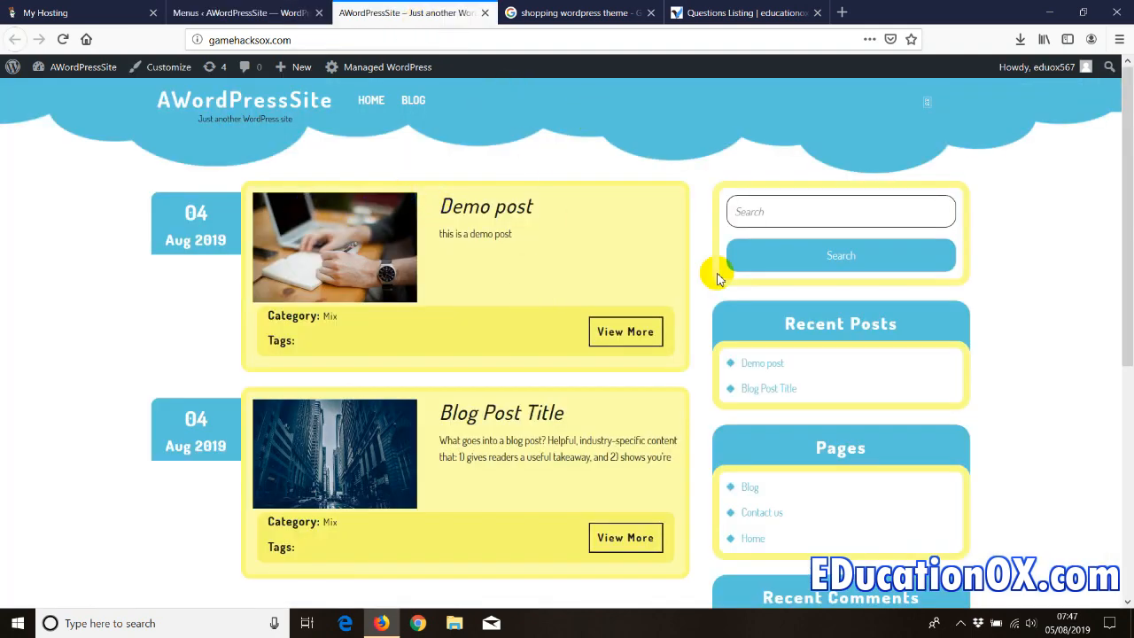
- Save the top menu and reload the live site to see it in the header
{"action": "left_click", "coordinate": [232, 13]}
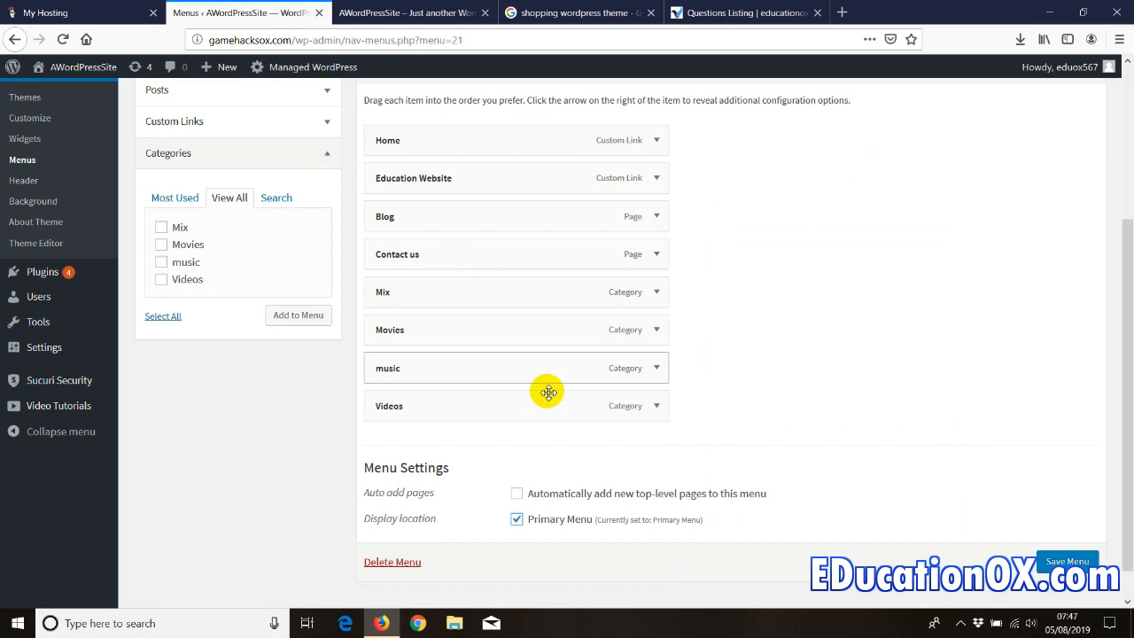
{"action": "left_click", "coordinate": [1038, 565]}
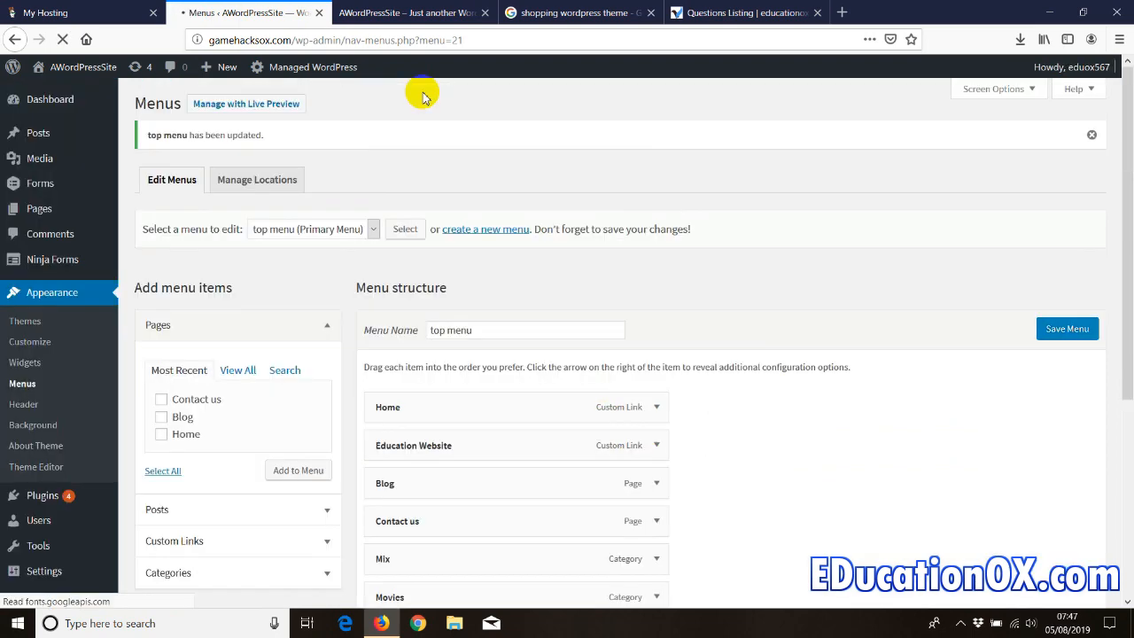
{"action": "left_click", "coordinate": [402, 14]}
{"action": "right_click", "coordinate": [114, 160]}
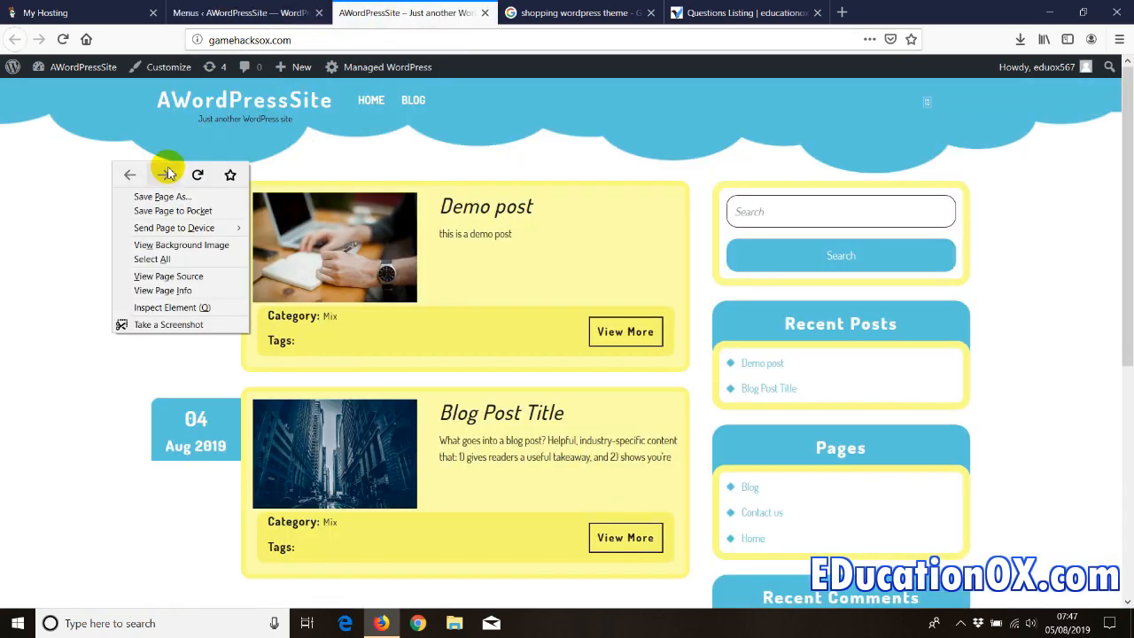
{"action": "left_click", "coordinate": [188, 171]}
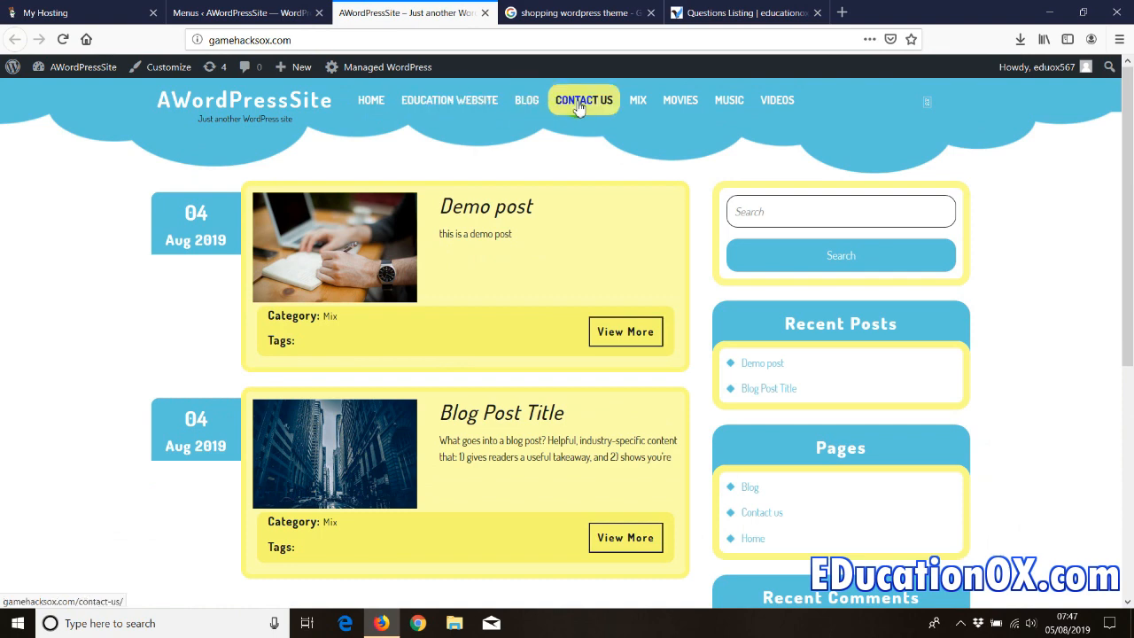
- Test that the Education Website link opens educationox.com, then go back to the menu editor
{"action": "left_click", "coordinate": [448, 108]}
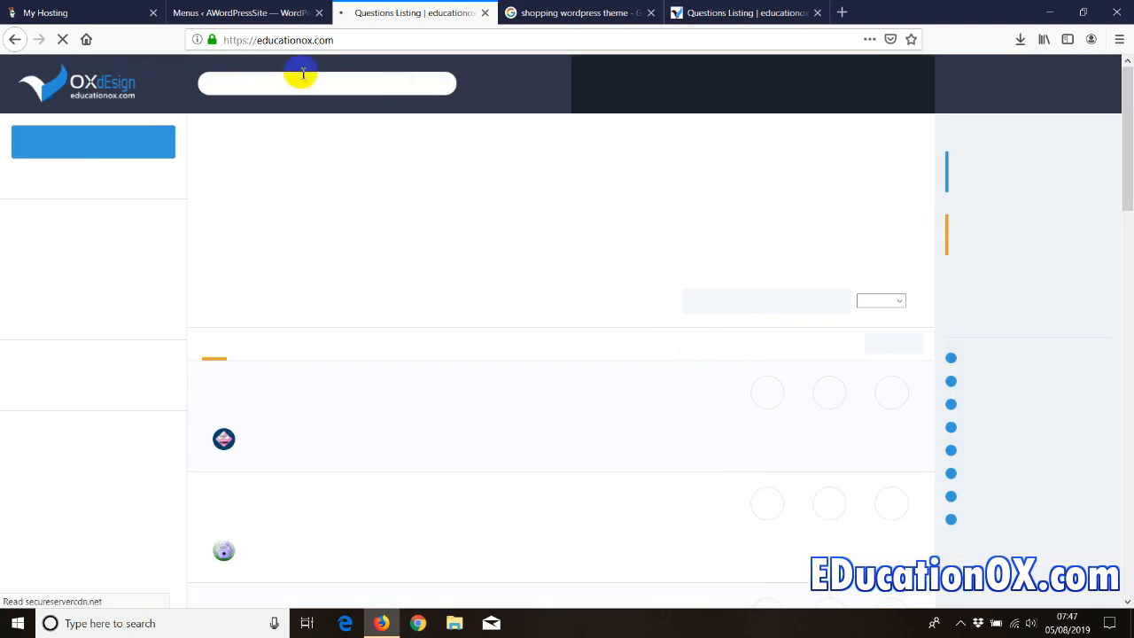
{"action": "left_click", "coordinate": [15, 40]}
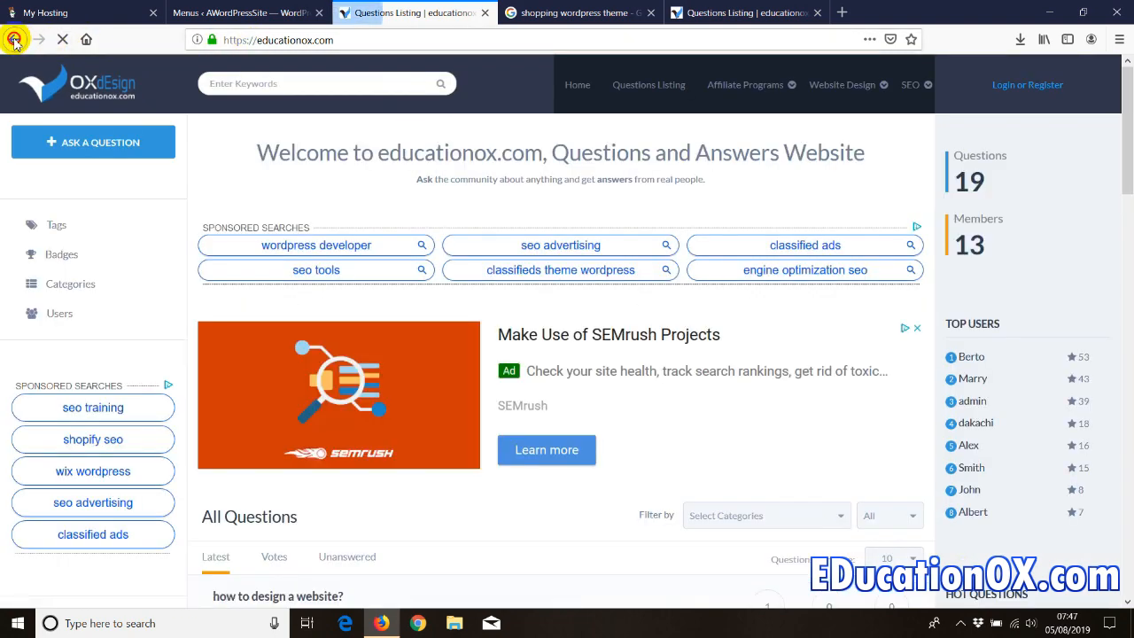
{"action": "left_click", "coordinate": [218, 12]}
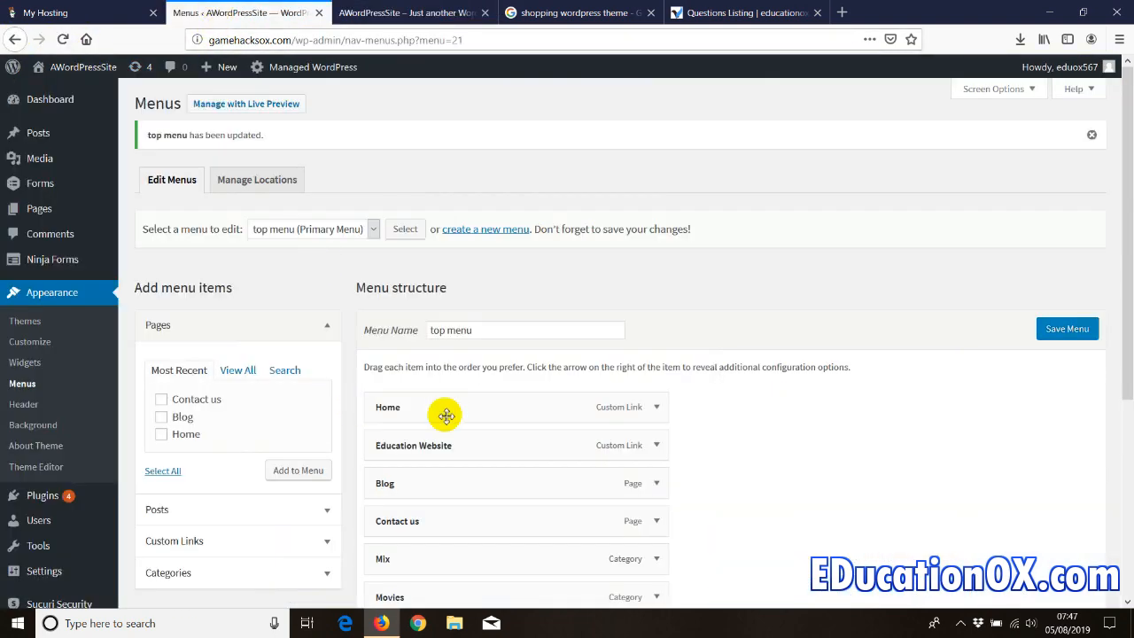
- Move Contact us directly below Home and indent it as Home's sub item
{"action": "scroll", "coordinate": [463, 380], "scroll_direction": "down", "scroll_amount": 3}
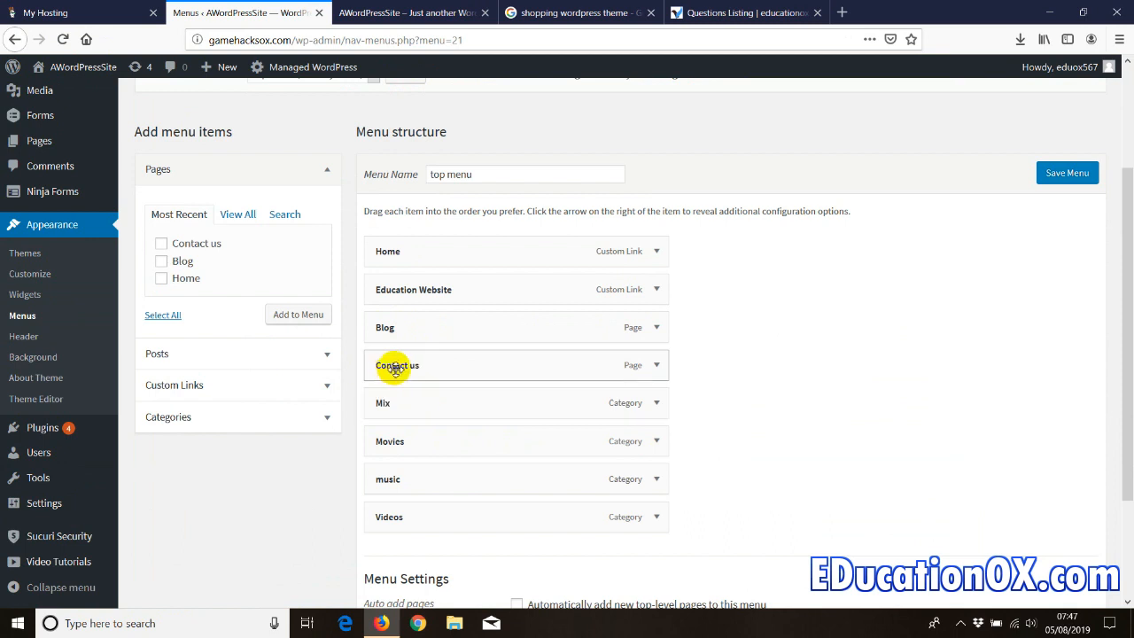
{"action": "left_click_drag", "start_coordinate": [393, 366], "coordinate": [397, 287]}
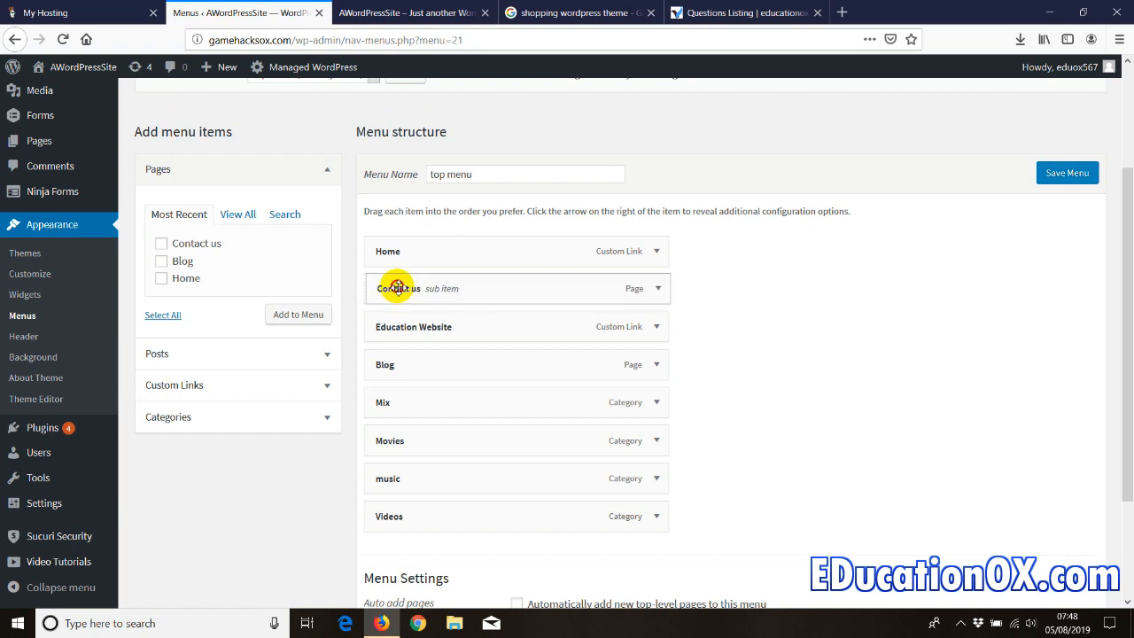
{"action": "mouse_move", "coordinate": [397, 287]}
{"action": "left_mouse_down"}
{"action": "mouse_move", "coordinate": [429, 291]}
{"action": "mouse_move", "coordinate": [418, 289]}
{"action": "left_mouse_up"}
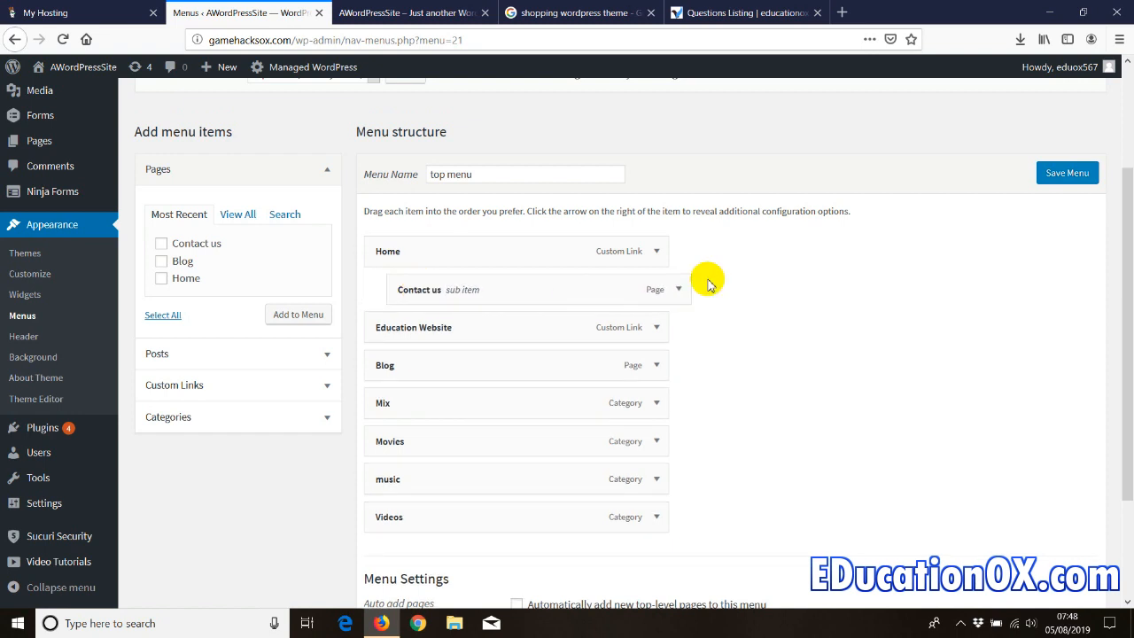
- Save the updated top menu and reload the live site to check the submenu
{"action": "left_click", "coordinate": [1050, 176]}
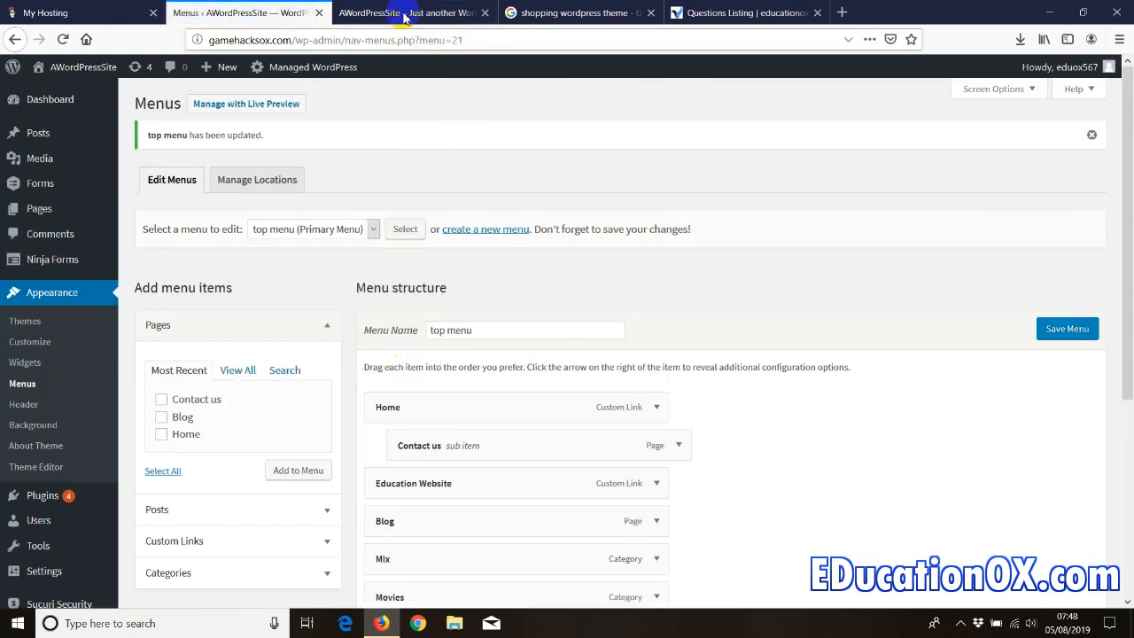
{"action": "left_click", "coordinate": [404, 17]}
{"action": "right_click", "coordinate": [71, 171]}
{"action": "left_click", "coordinate": [151, 184]}
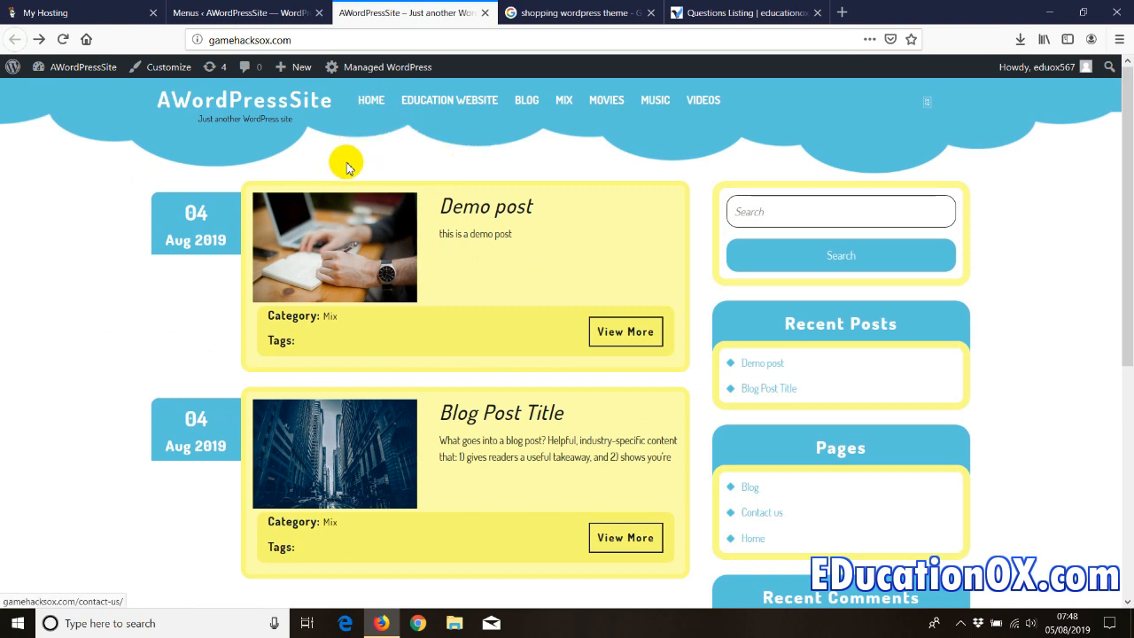
- Confirm Contact us drops down under HOME on the live site, then return to the Menus editor
{"action": "mouse_move", "coordinate": [370, 105]}
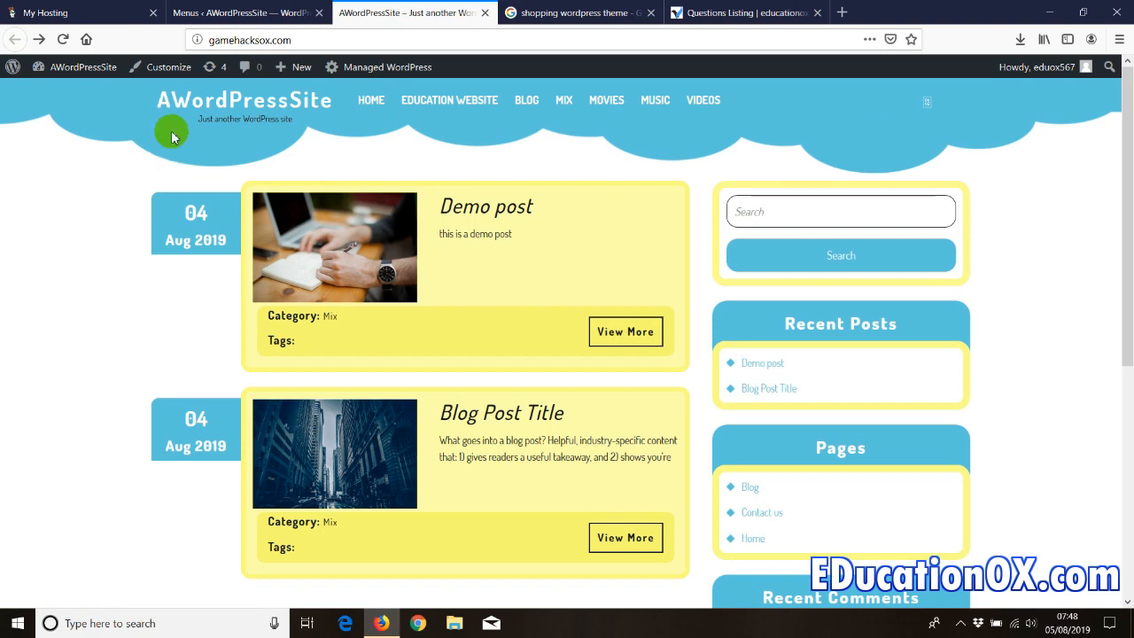
{"action": "left_click", "coordinate": [239, 13]}
{"action": "scroll", "coordinate": [215, 260], "scroll_direction": "down", "scroll_amount": 5}
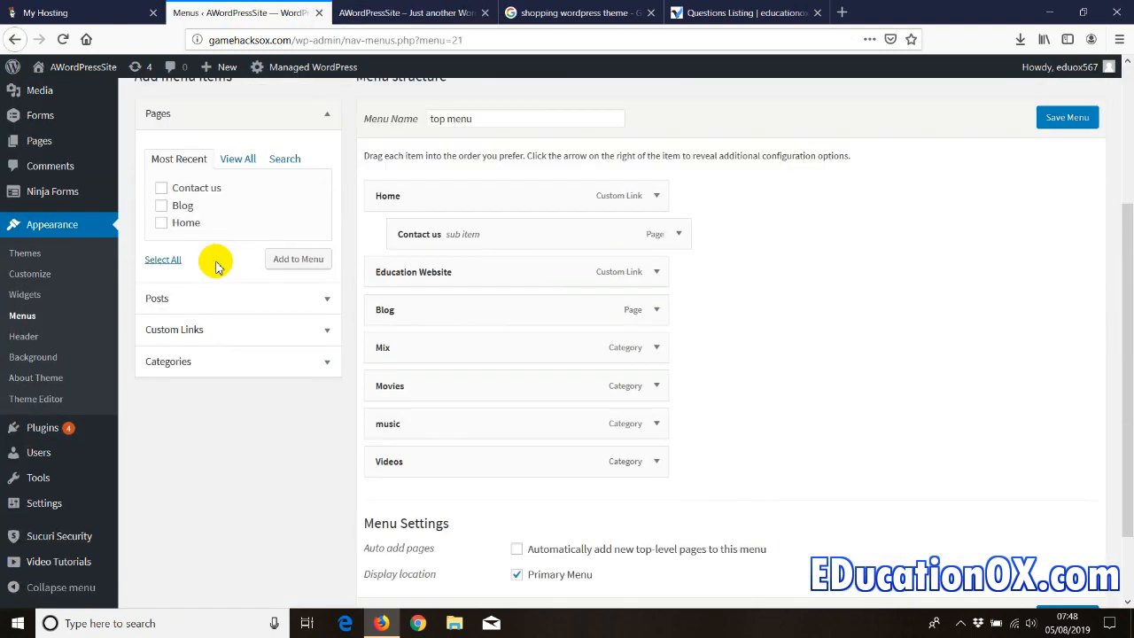
- Open the Theme Editor from the Appearance section of the sidebar
{"action": "left_click", "coordinate": [22, 345]}
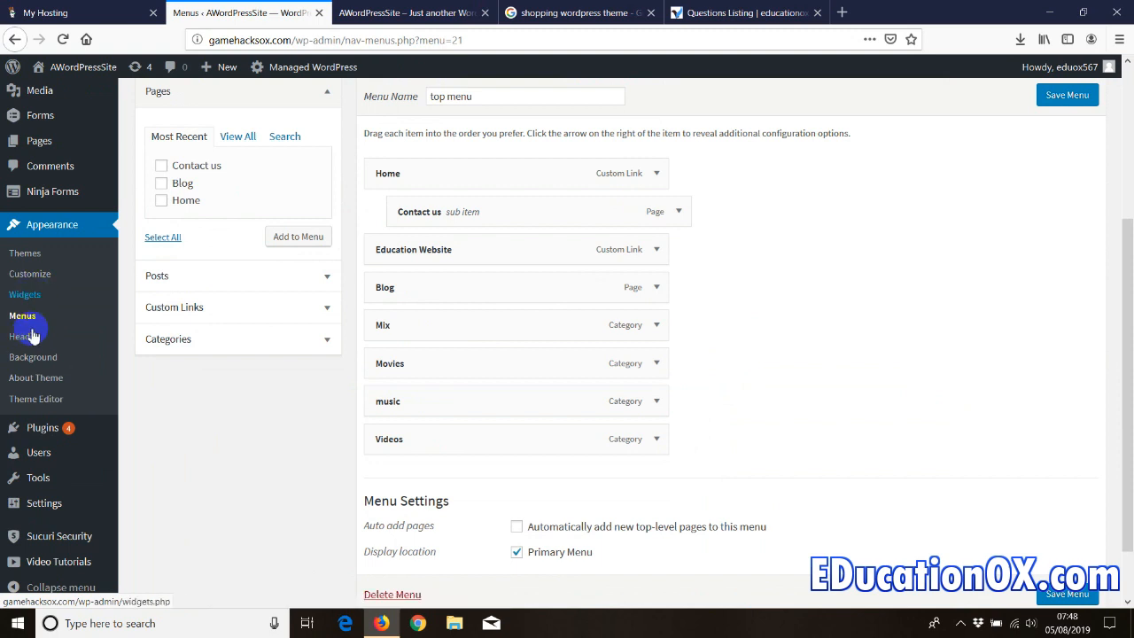
{"action": "left_click", "coordinate": [31, 403]}
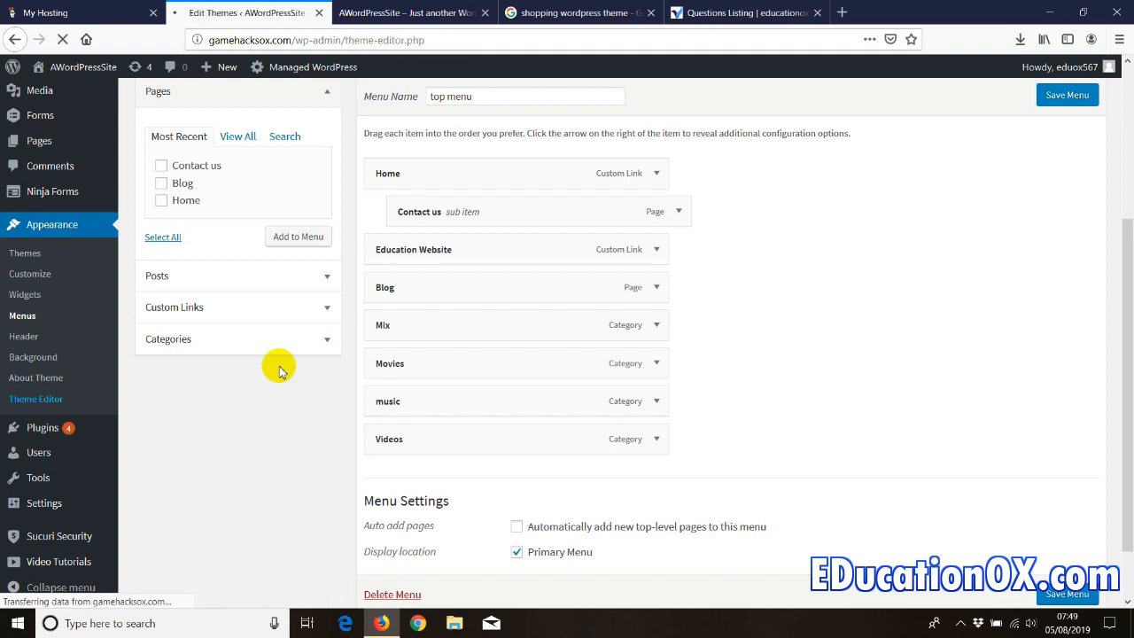
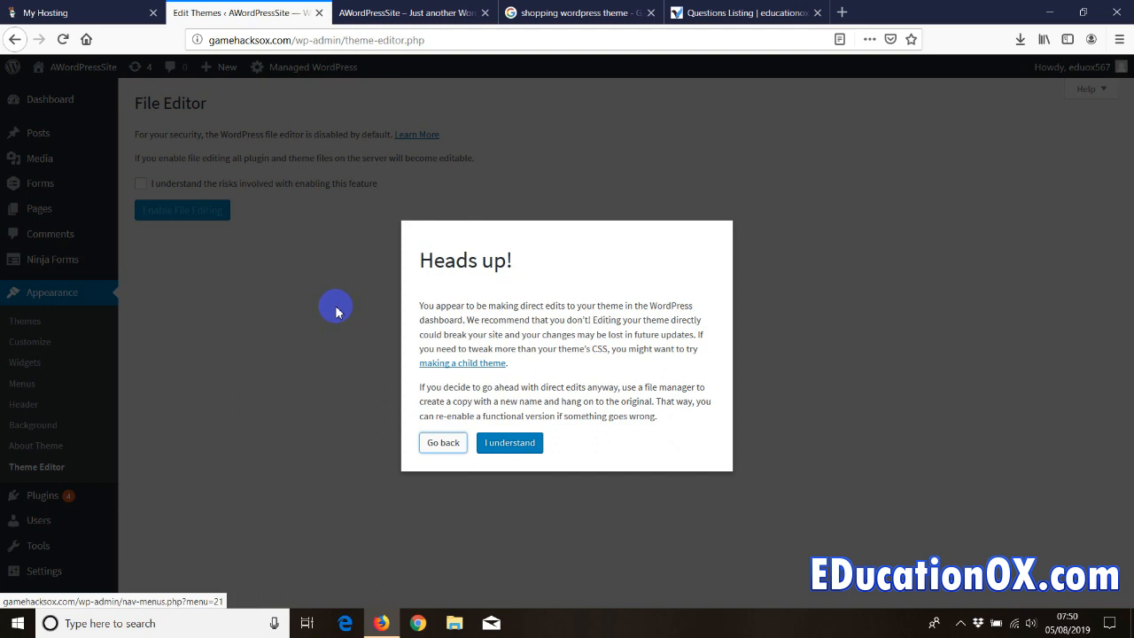
- Accept the editing warning and risks to enable theme file editing
{"action": "left_click", "coordinate": [499, 444]}
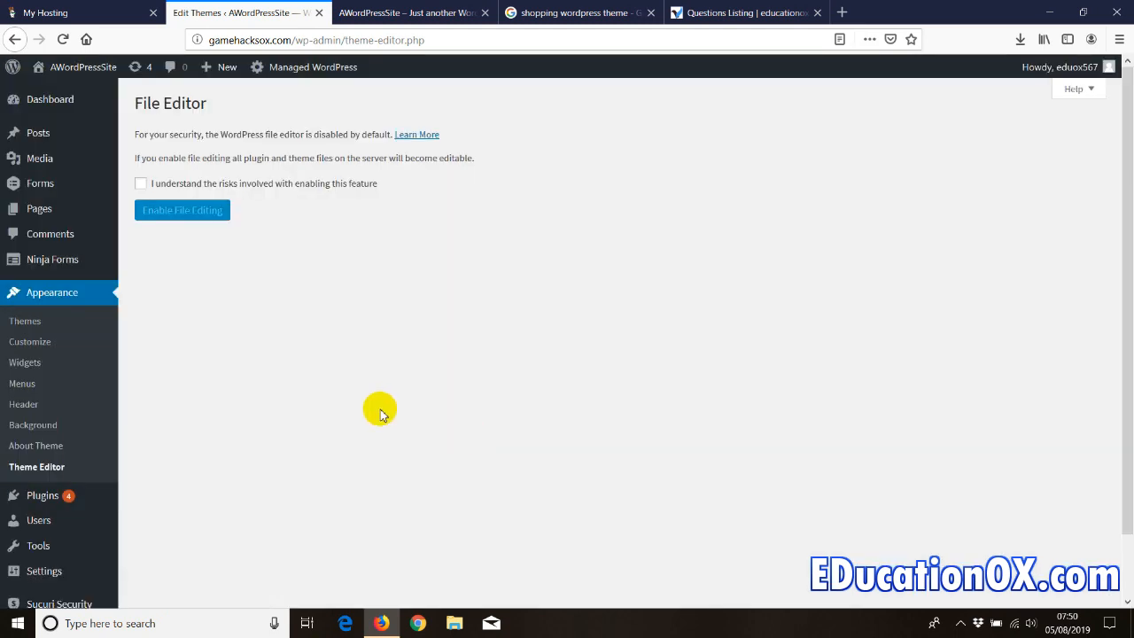
{"action": "left_click", "coordinate": [140, 184]}
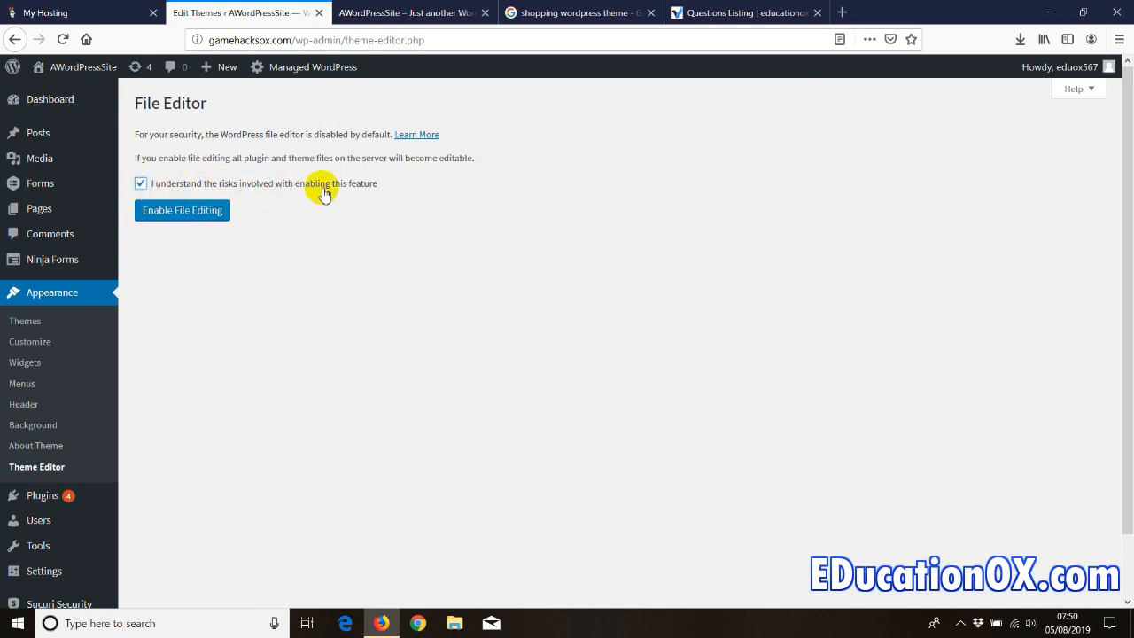
{"action": "left_click", "coordinate": [216, 211]}
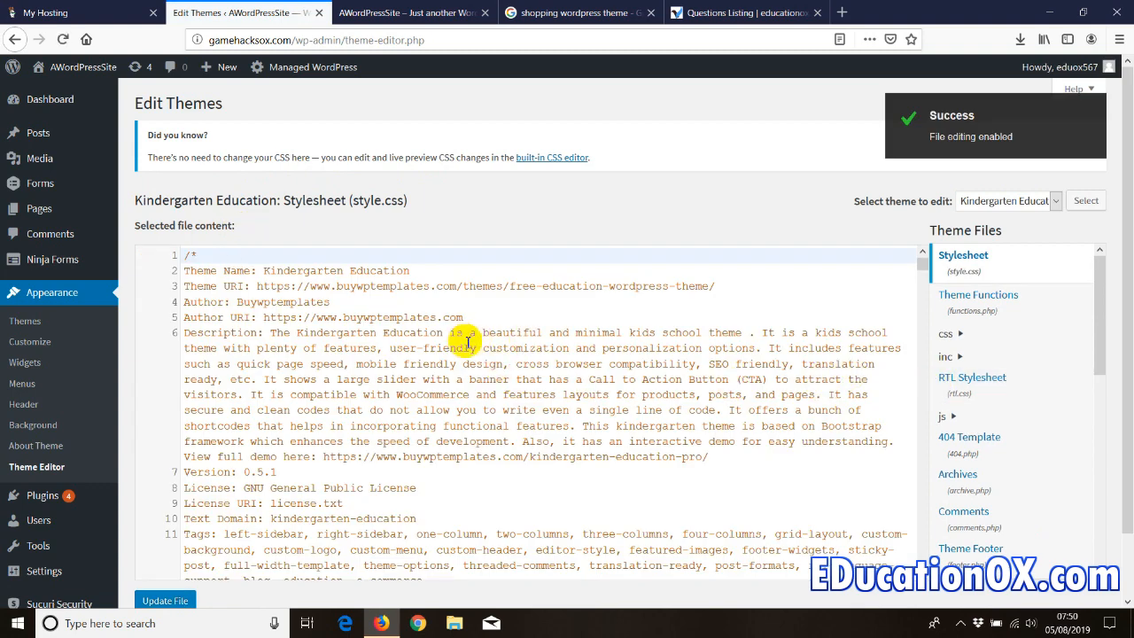
- Open the Kindergarten Education Theme Header (header.php) file in the editor
{"action": "left_click", "coordinate": [326, 347]}
{"action": "mouse_move", "coordinate": [1099, 293]}
{"action": "left_mouse_down"}
{"action": "mouse_move", "coordinate": [1106, 537]}
{"action": "mouse_move", "coordinate": [1099, 270]}
{"action": "left_mouse_up"}
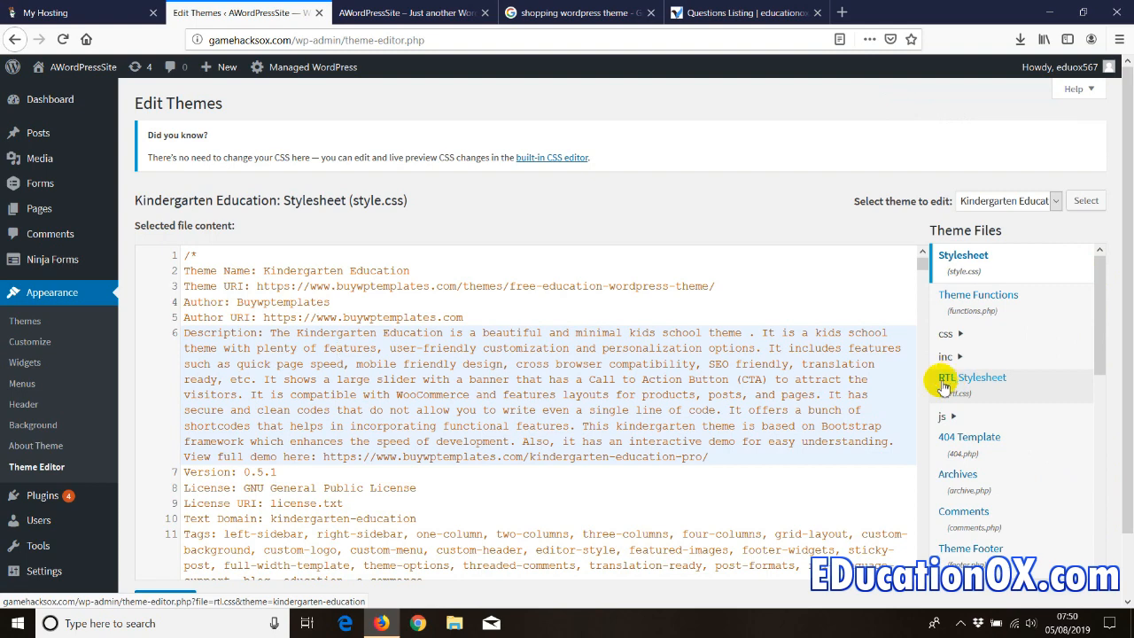
{"action": "left_click_drag", "start_coordinate": [1105, 337], "coordinate": [1104, 379]}
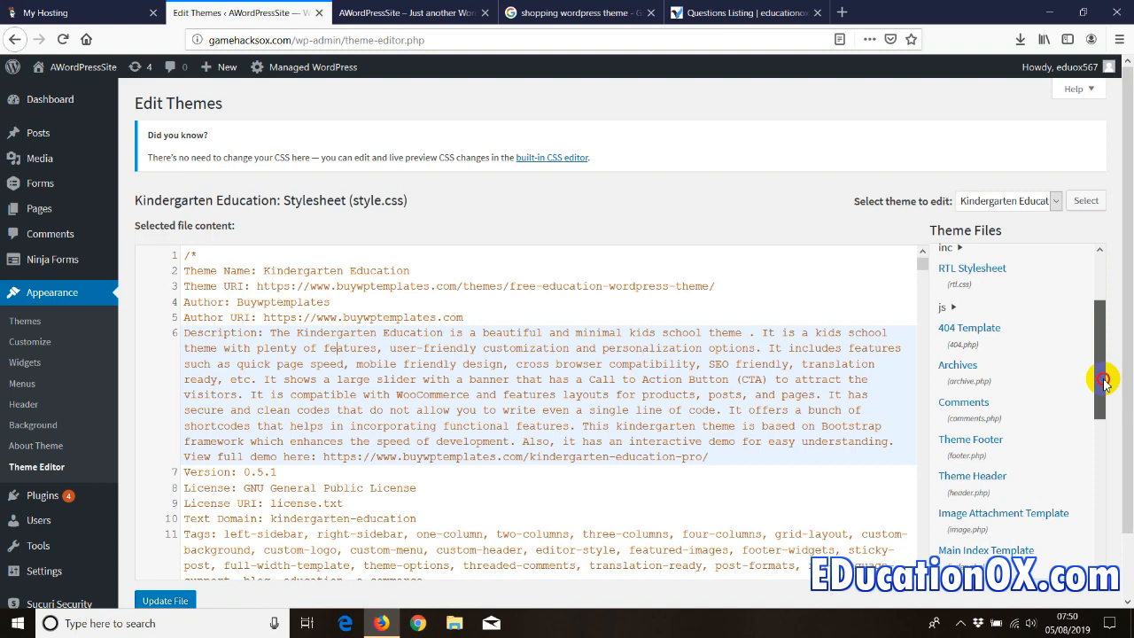
{"action": "mouse_move", "coordinate": [1103, 381]}
{"action": "left_mouse_down"}
{"action": "mouse_move", "coordinate": [1091, 445]}
{"action": "mouse_move", "coordinate": [1095, 398]}
{"action": "left_mouse_up"}
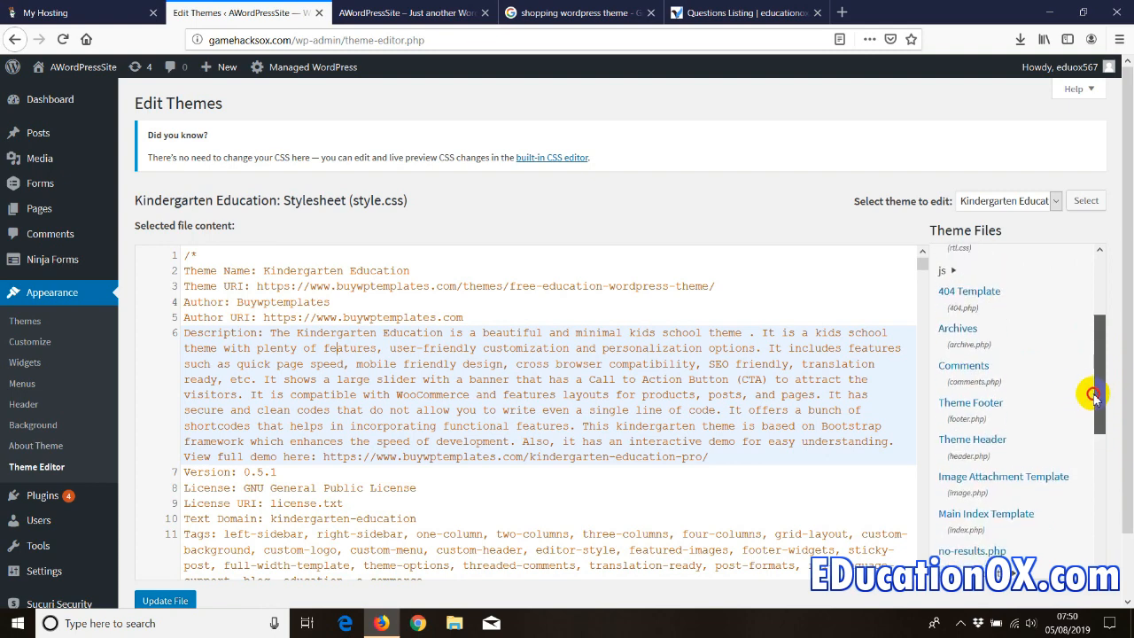
{"action": "left_click", "coordinate": [960, 439]}
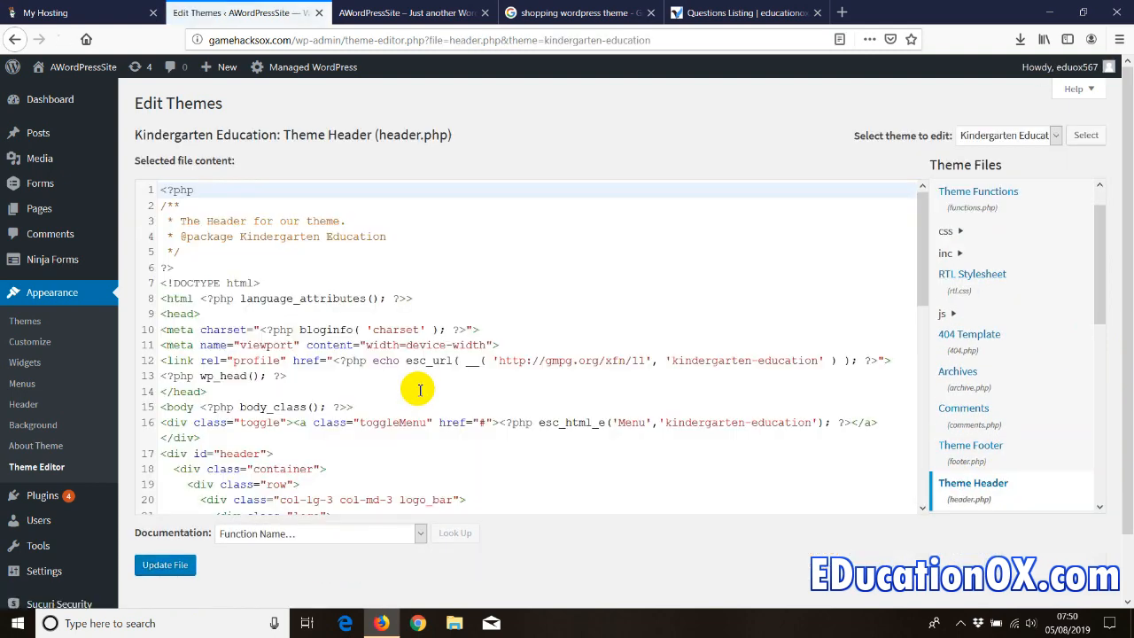
- Locate the <head> tag on line 9 of header.php with a Ctrl+F search
{"action": "left_click", "coordinate": [255, 271]}
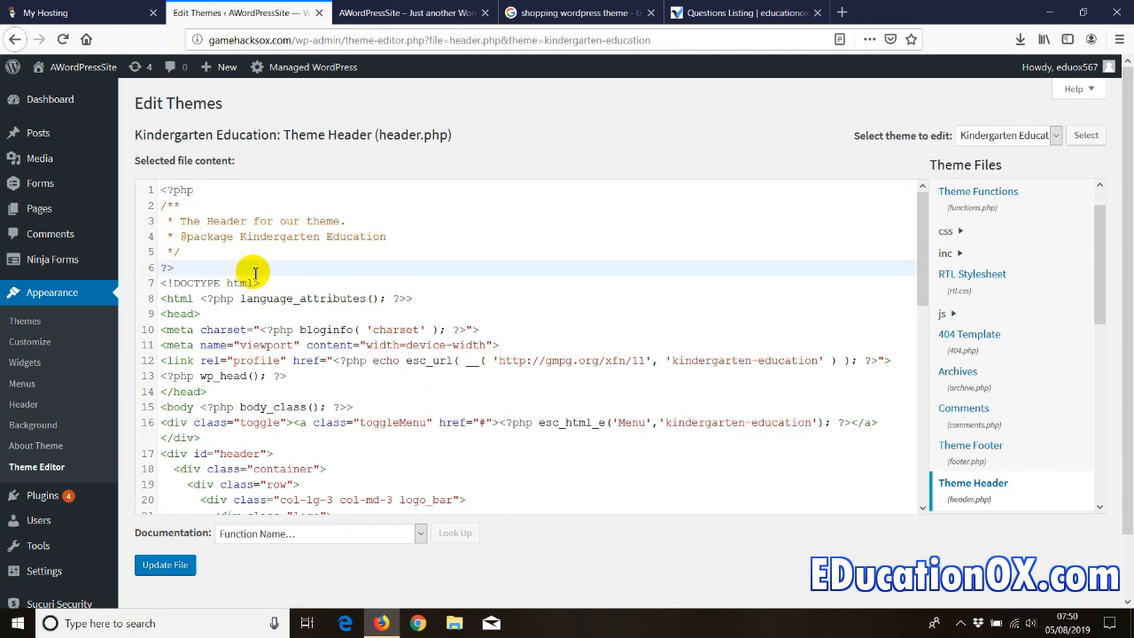
{"action": "left_click_drag", "start_coordinate": [202, 314], "coordinate": [160, 313]}
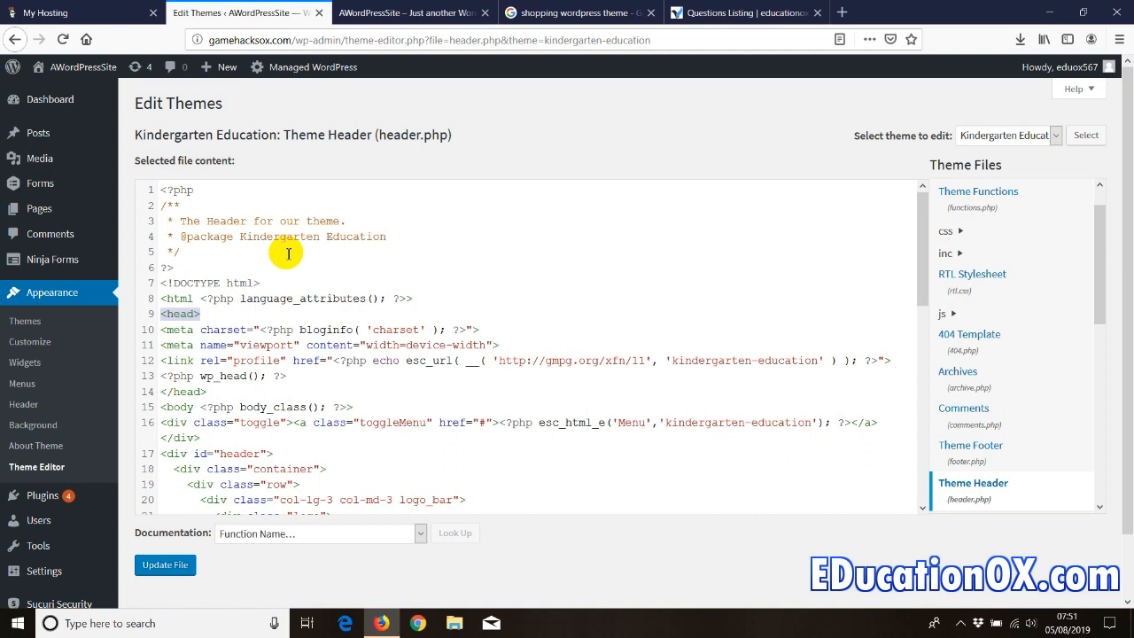
{"action": "key", "text": "ctrl+f"}
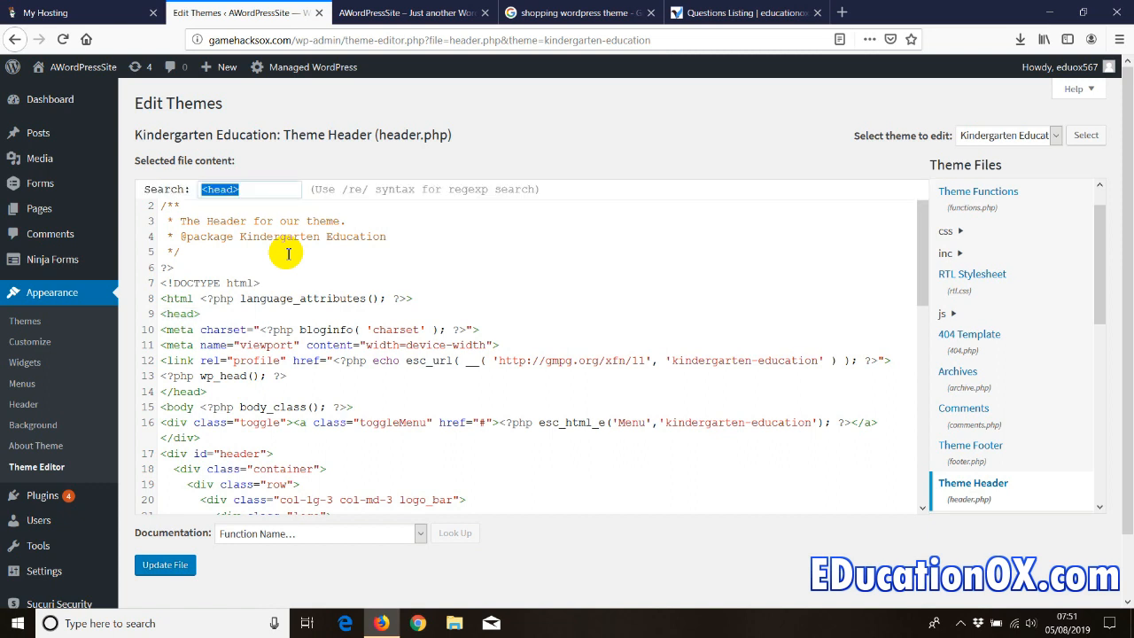
{"action": "left_click", "coordinate": [243, 192]}
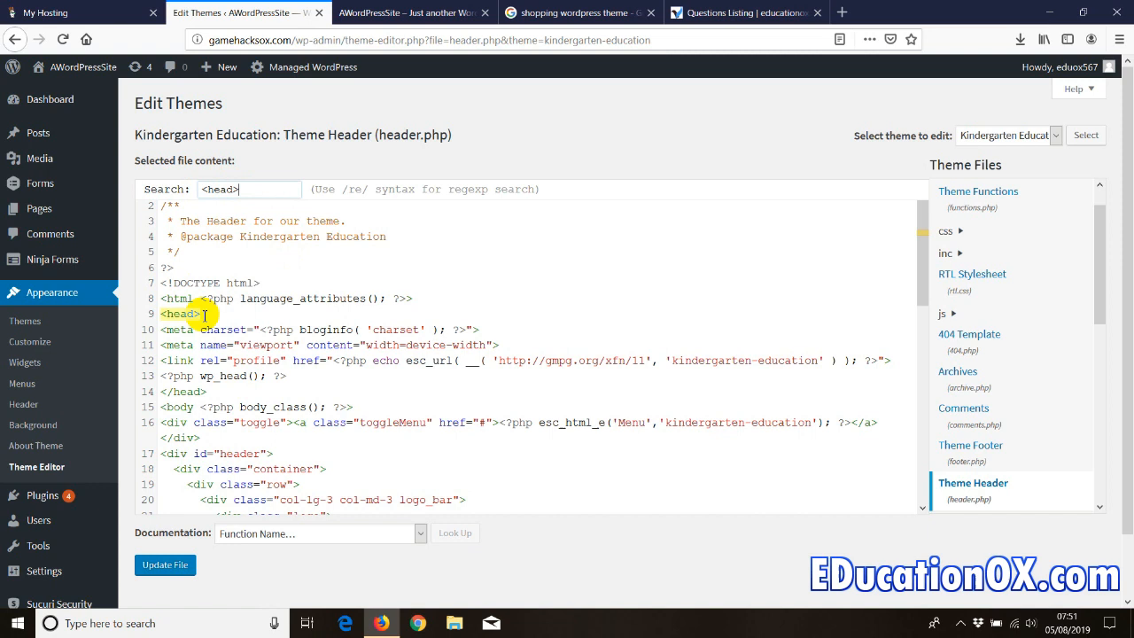
{"action": "left_click_drag", "start_coordinate": [202, 314], "coordinate": [155, 315]}
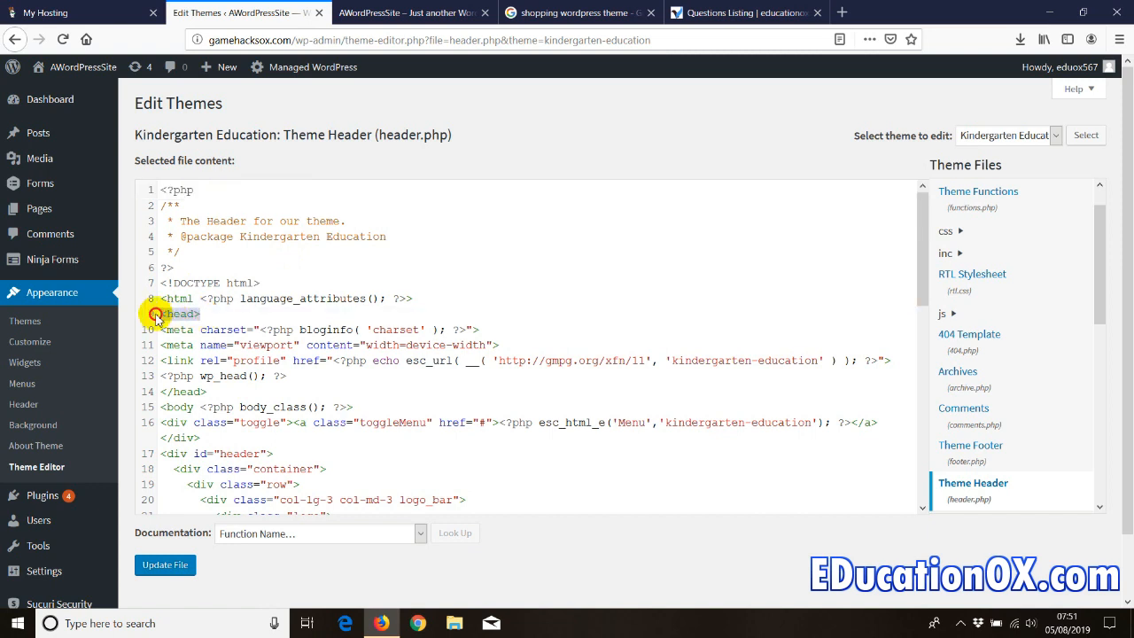
{"action": "left_click", "coordinate": [207, 314]}
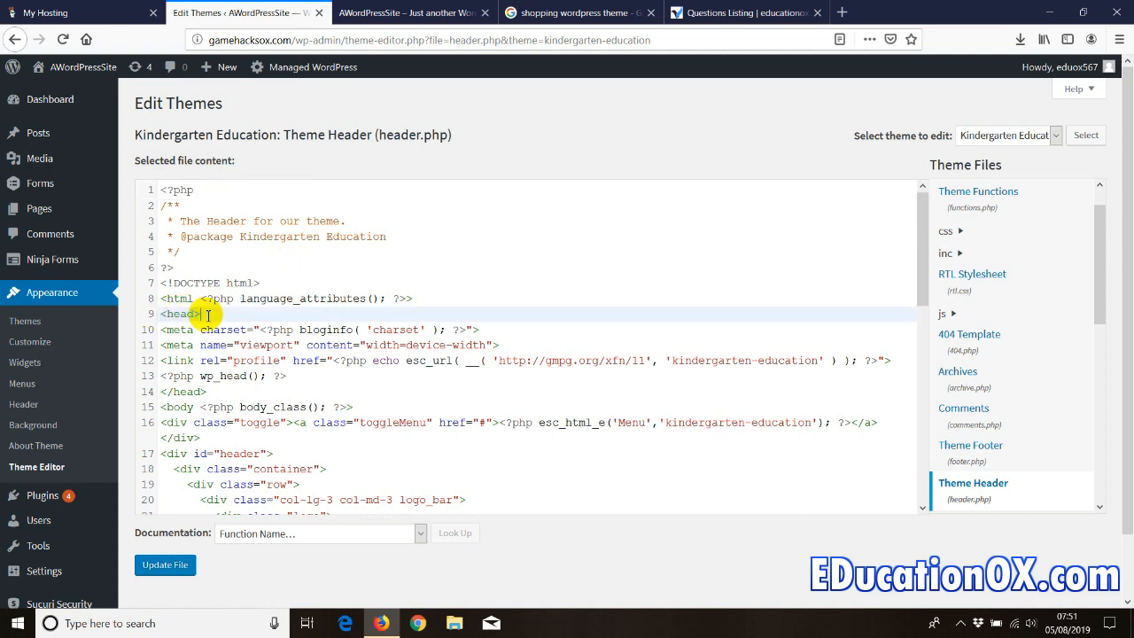
{"action": "key", "text": "Return"}
{"action": "key", "text": "Return"}
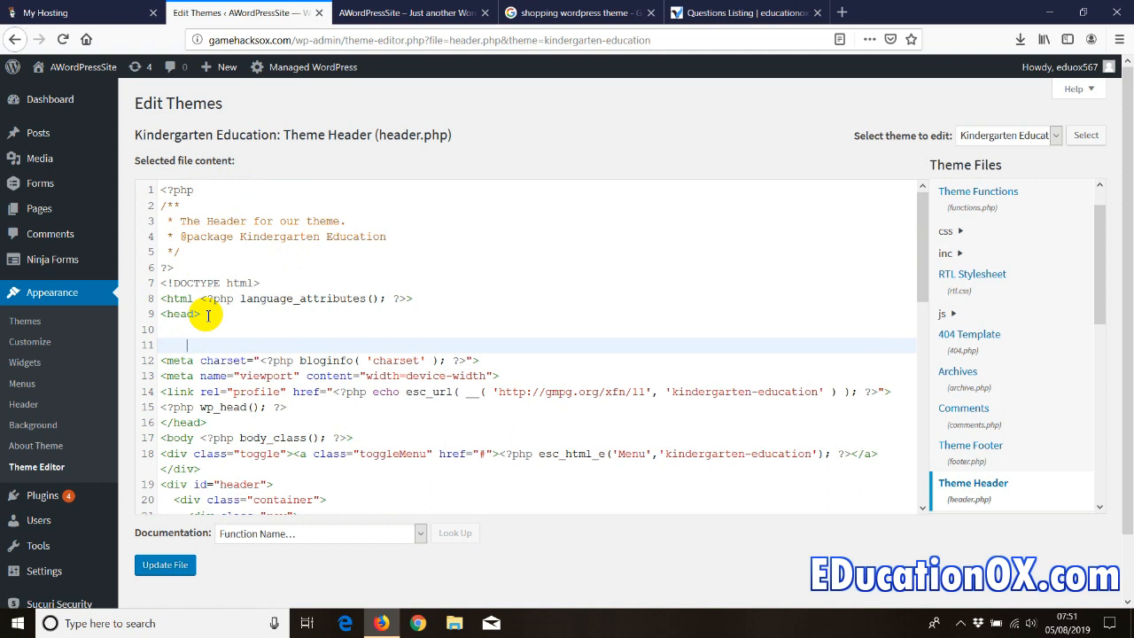
{"action": "left_click", "coordinate": [182, 333]}
{"action": "key", "text": "Return"}
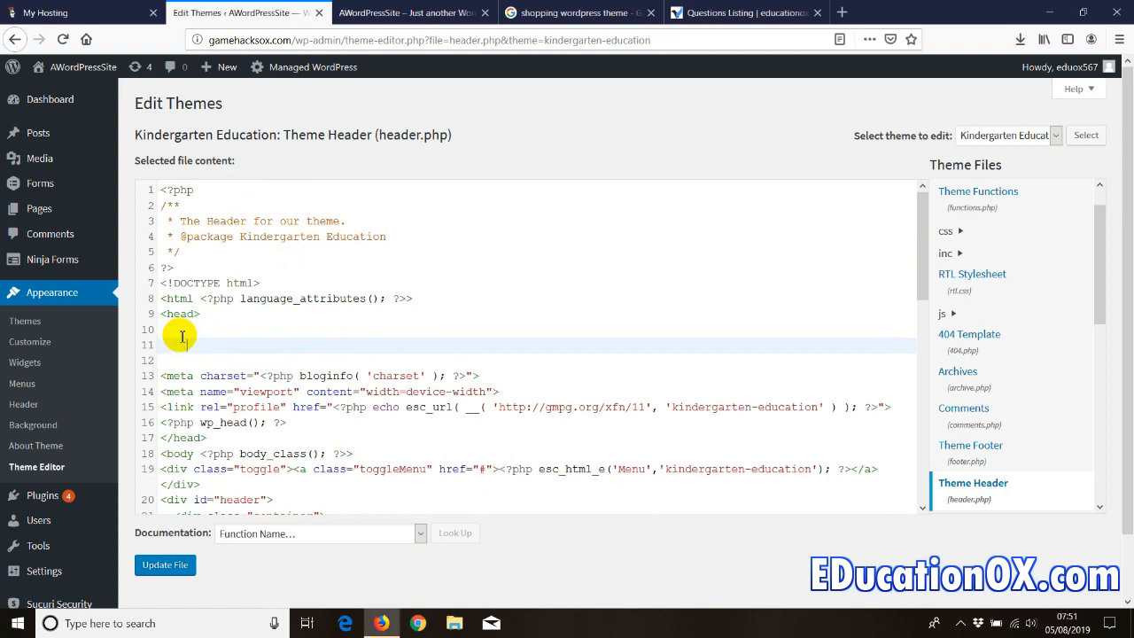
{"action": "right_click", "coordinate": [204, 347]}
{"action": "left_click", "coordinate": [222, 399]}
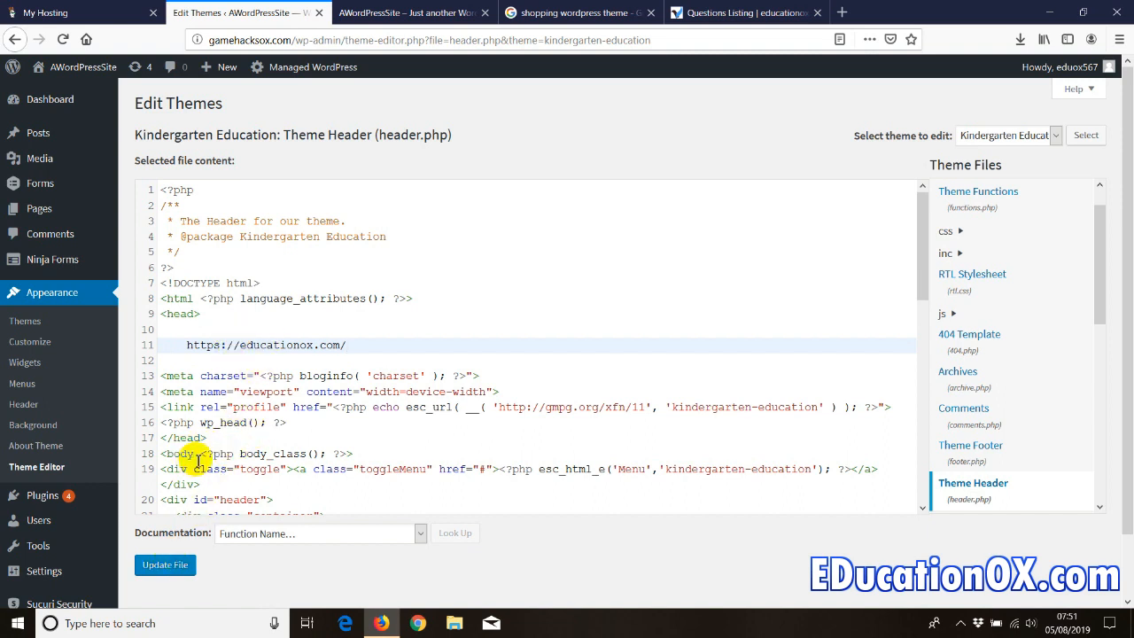
{"action": "scroll", "coordinate": [197, 430], "scroll_direction": "down", "scroll_amount": 2}
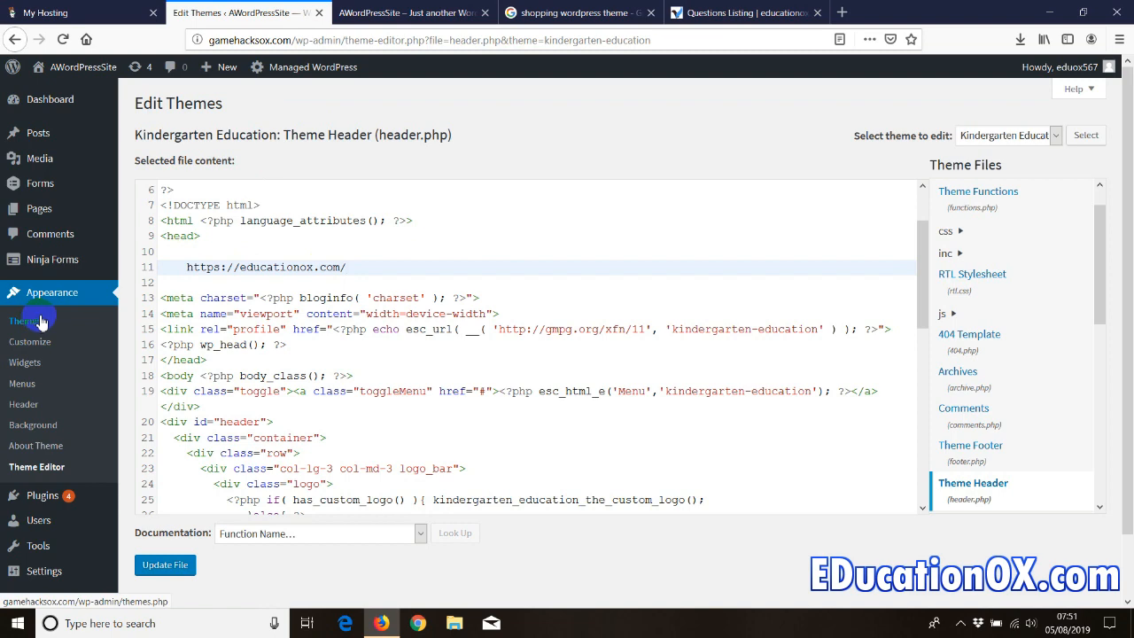
- Switch to the GoDaddy hosting tab and go to My Products
{"action": "left_click", "coordinate": [77, 16]}
{"action": "scroll", "coordinate": [64, 326], "scroll_direction": "down", "scroll_amount": 2}
{"action": "scroll", "coordinate": [62, 324], "scroll_direction": "up", "scroll_amount": 2}
{"action": "scroll", "coordinate": [102, 293], "scroll_direction": "down", "scroll_amount": 5}
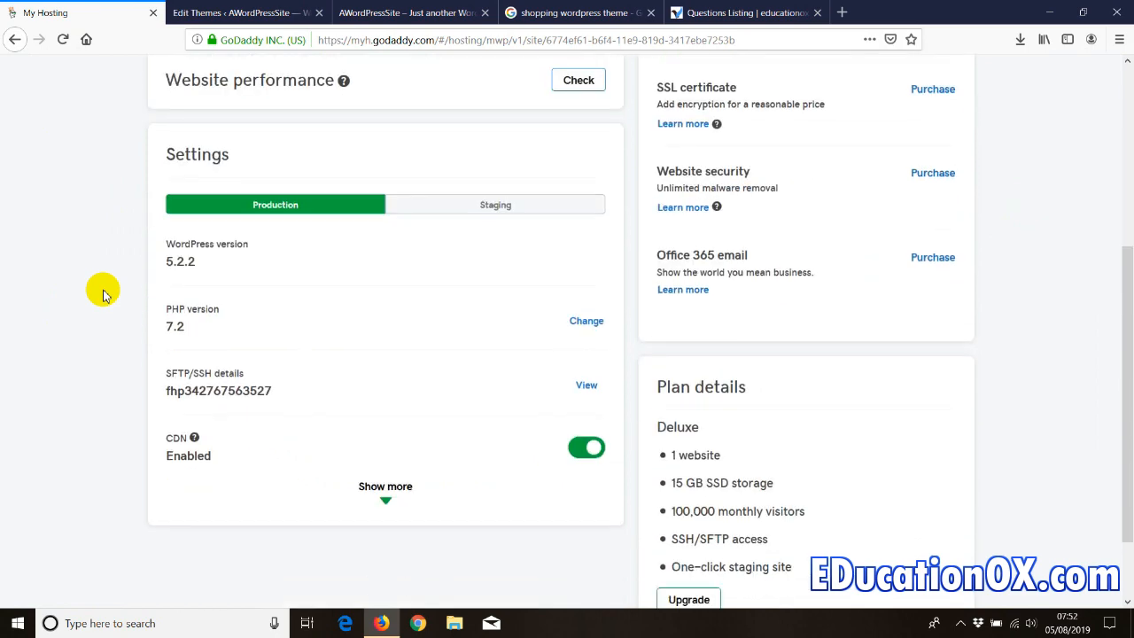
{"action": "scroll", "coordinate": [102, 293], "scroll_direction": "up", "scroll_amount": 5}
{"action": "left_click", "coordinate": [1081, 70]}
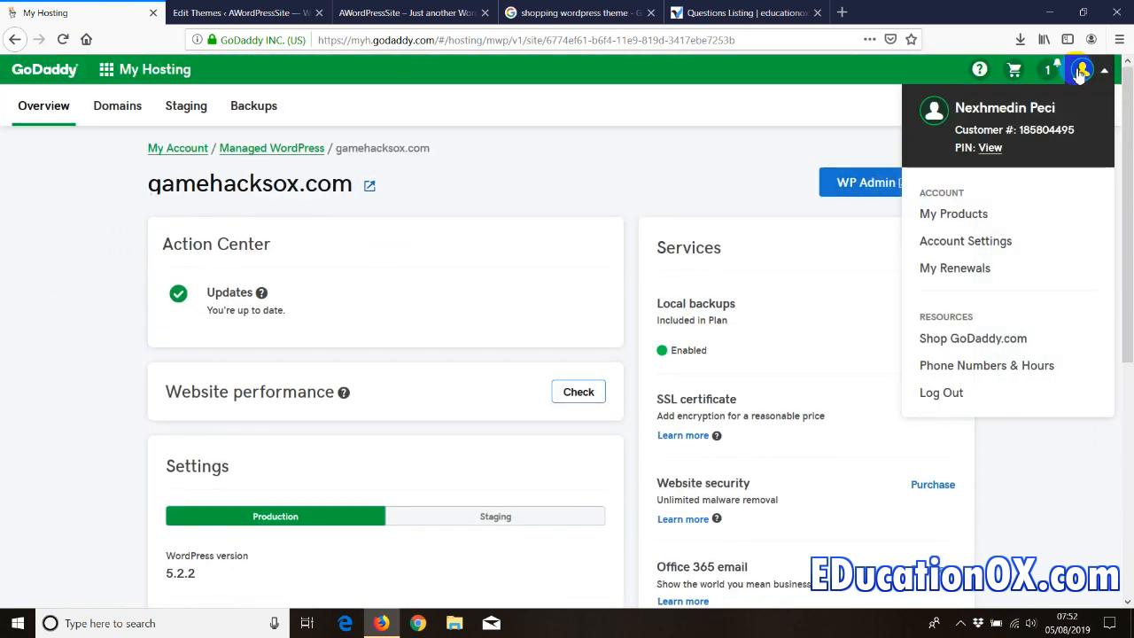
{"action": "left_click", "coordinate": [927, 213]}
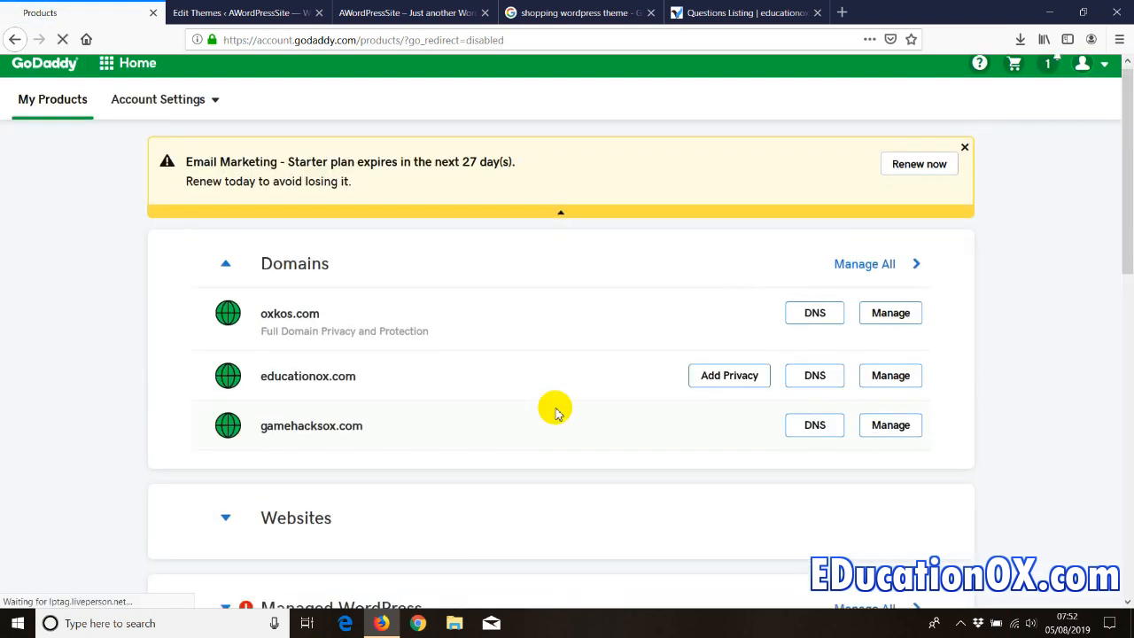
- Open the Managed WordPress site list and the gamehacksox.com site overview
{"action": "scroll", "coordinate": [555, 412], "scroll_direction": "down", "scroll_amount": 1}
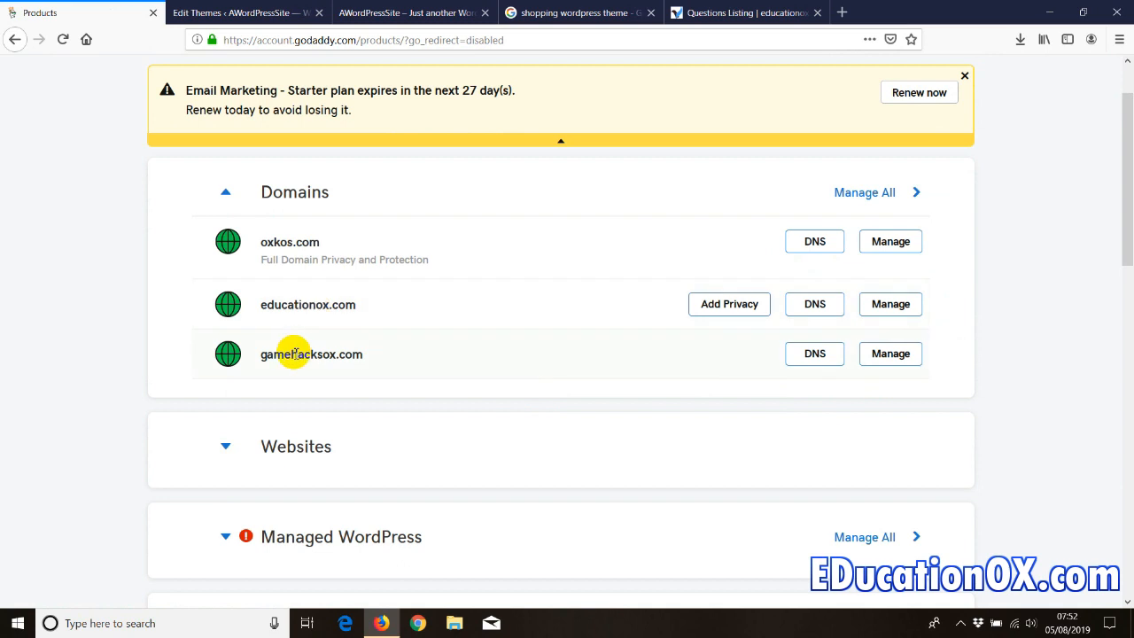
{"action": "scroll", "coordinate": [822, 372], "scroll_direction": "down", "scroll_amount": 5}
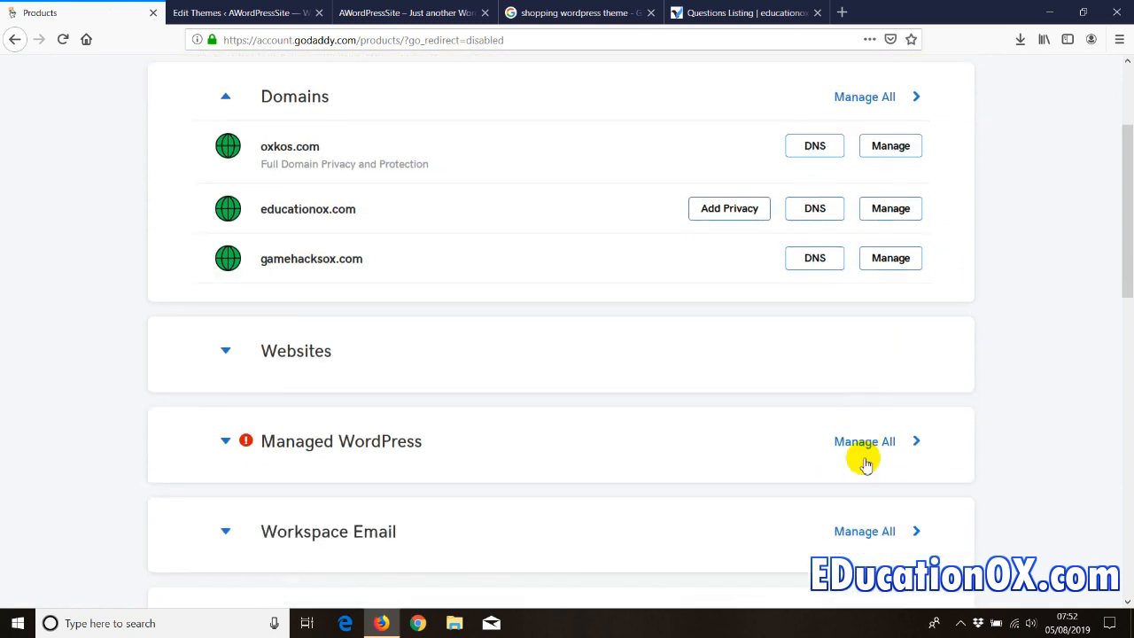
{"action": "scroll", "coordinate": [826, 468], "scroll_direction": "down", "scroll_amount": 3}
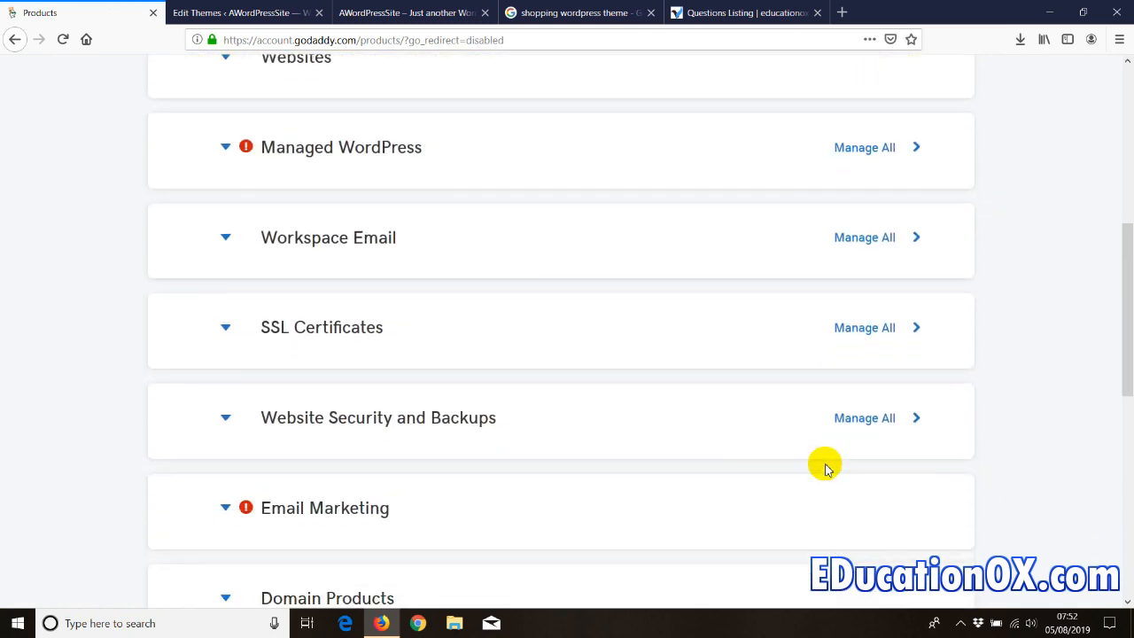
{"action": "scroll", "coordinate": [837, 399], "scroll_direction": "up", "scroll_amount": 2}
{"action": "left_click", "coordinate": [856, 225]}
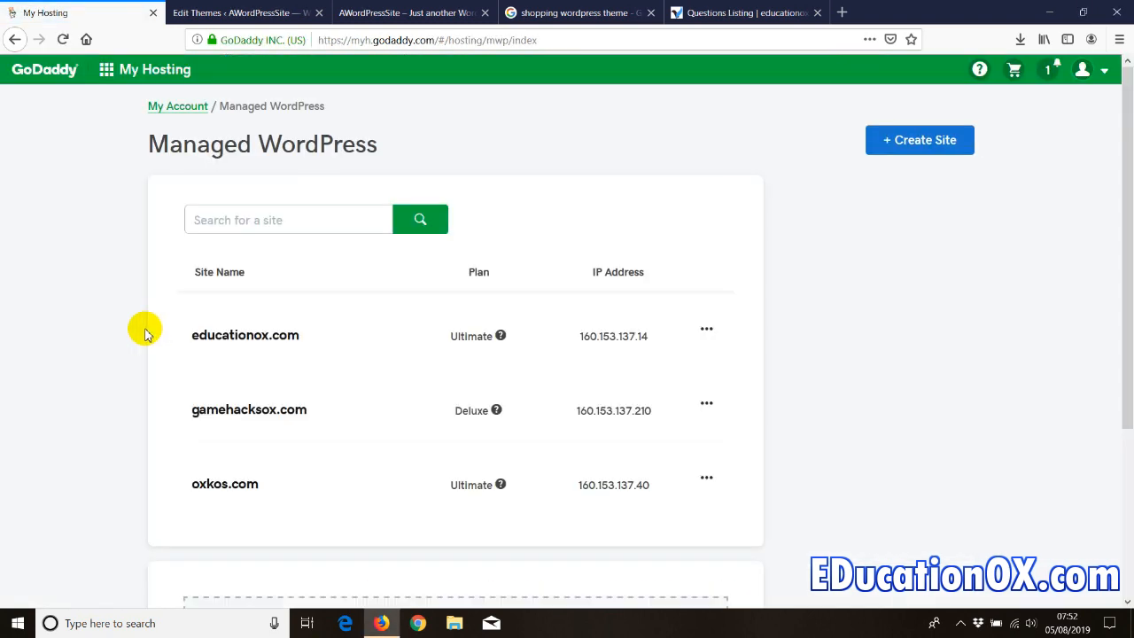
{"action": "scroll", "coordinate": [144, 327], "scroll_direction": "down", "scroll_amount": 2}
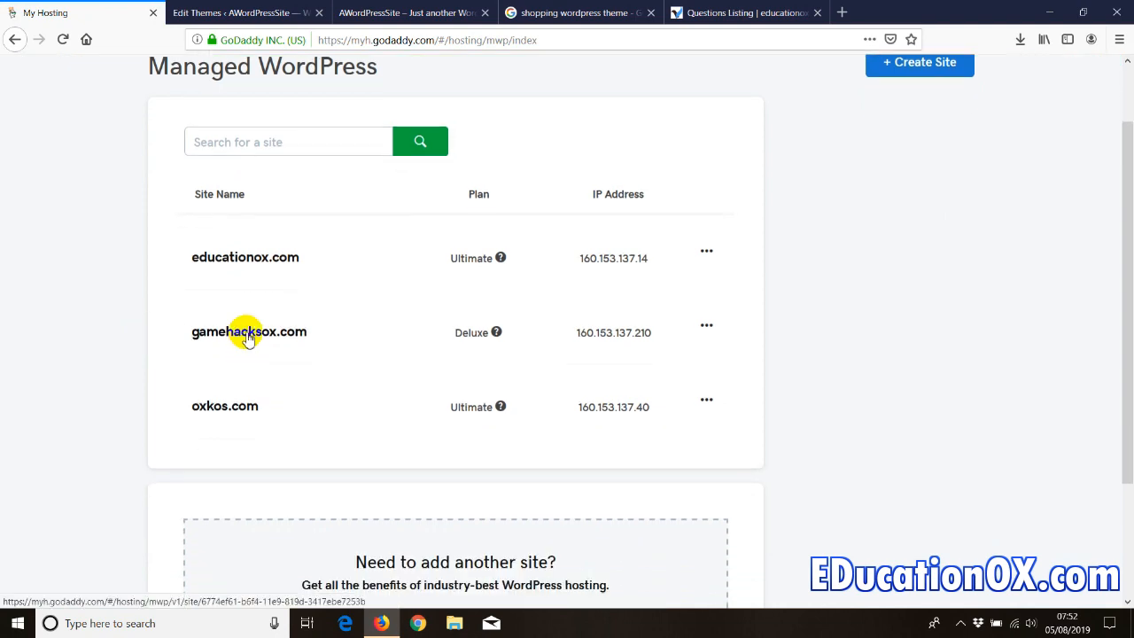
{"action": "left_click", "coordinate": [248, 335]}
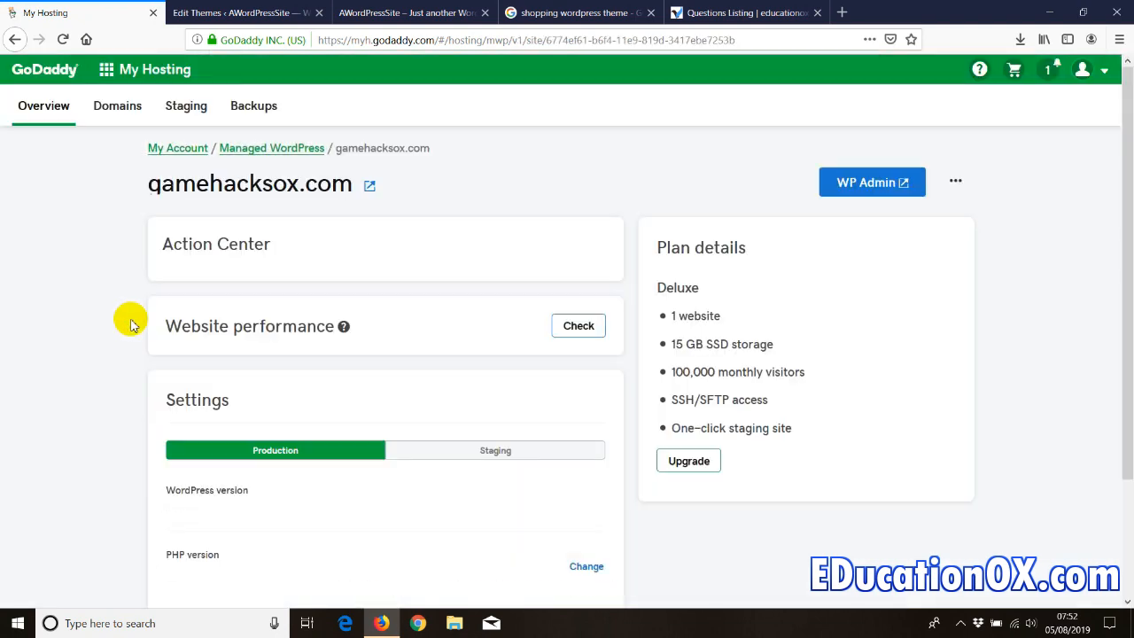
{"action": "scroll", "coordinate": [133, 328], "scroll_direction": "down", "scroll_amount": 4}
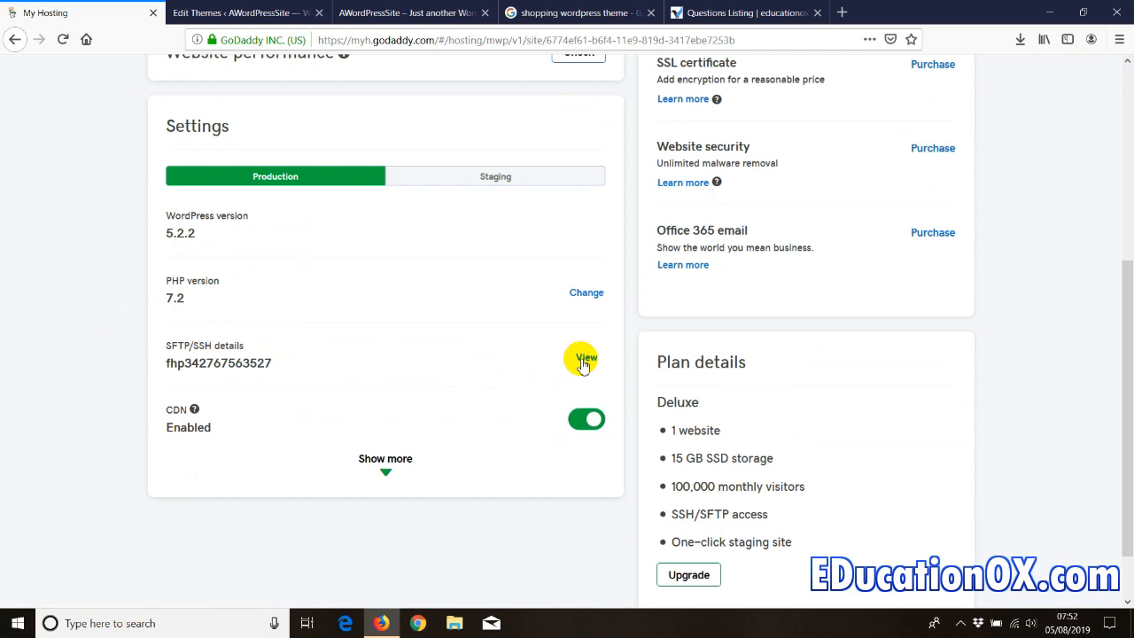
- Launch FileZilla from the list of installed programs
{"action": "left_click", "coordinate": [17, 625]}
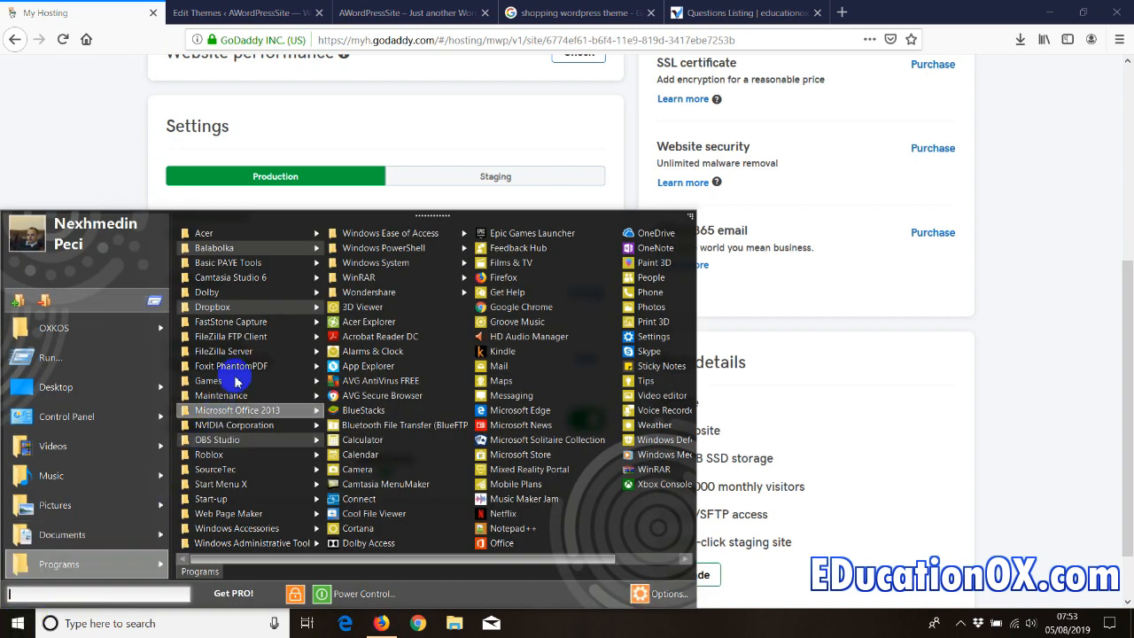
{"action": "mouse_move", "coordinate": [245, 339]}
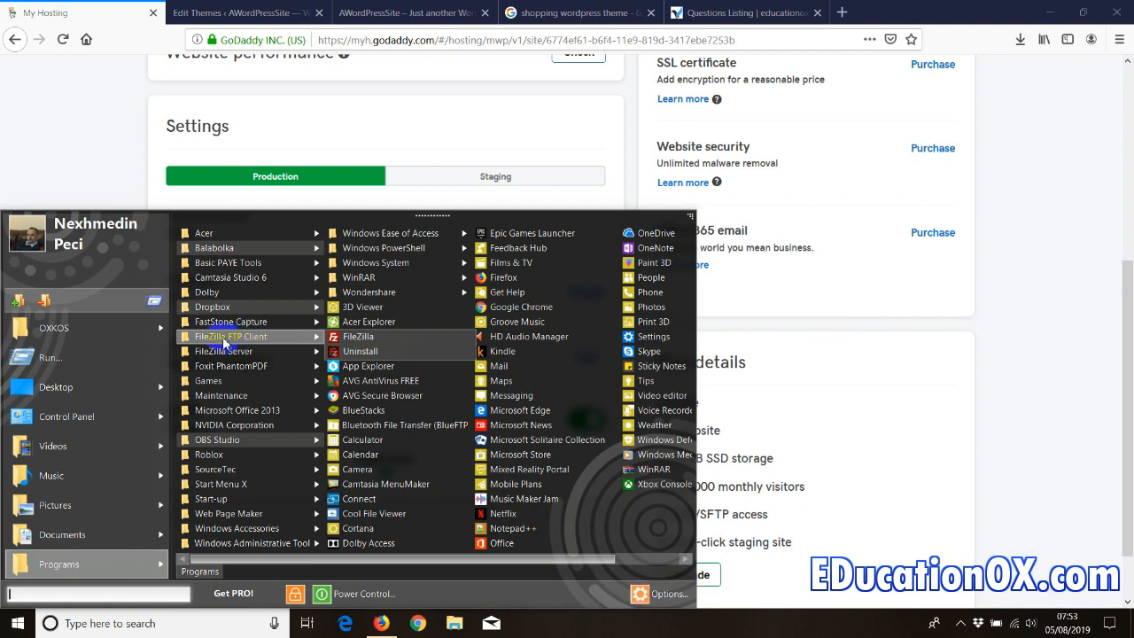
{"action": "left_click", "coordinate": [394, 335]}
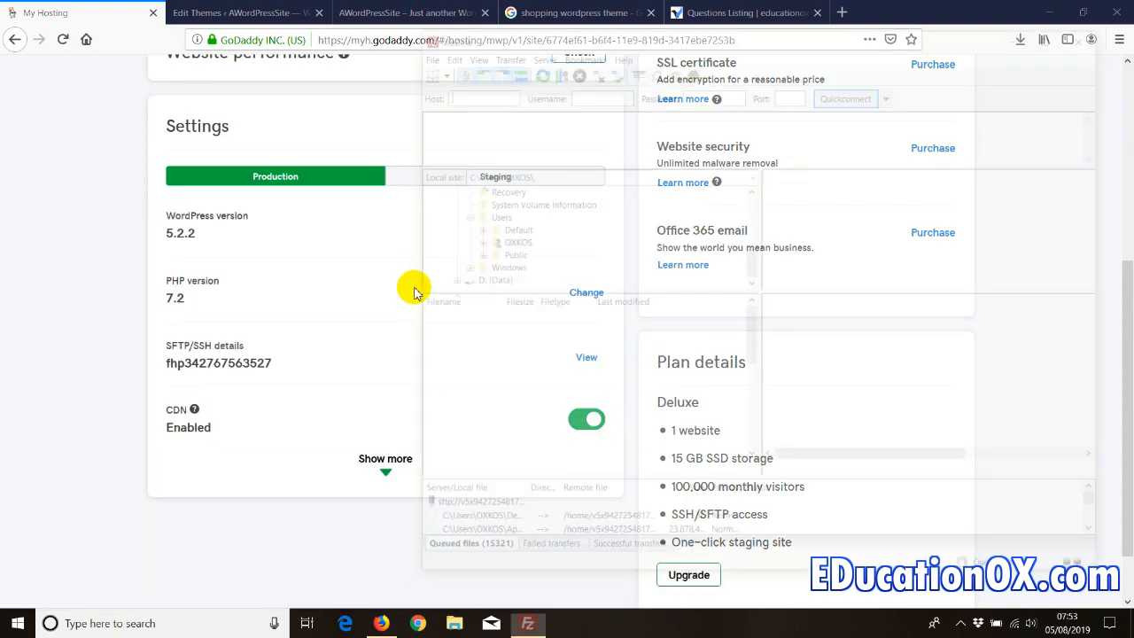
- Check the blank Quickconnect fields, then view gamehacksox.com's SFTP/SSH details (port 22)
{"action": "left_click", "coordinate": [465, 93]}
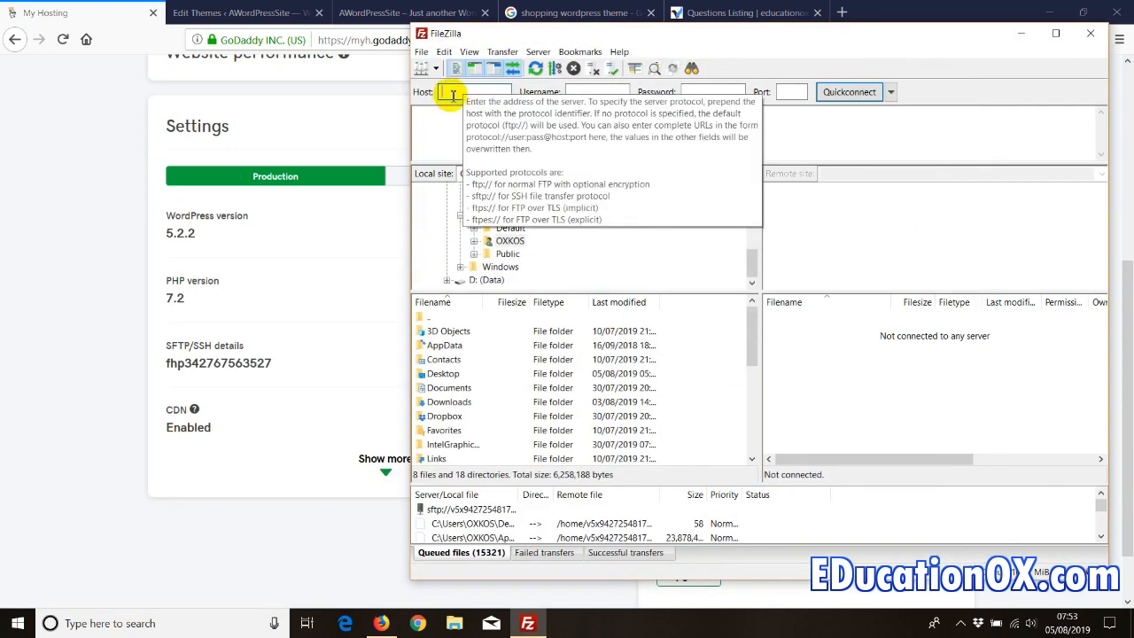
{"action": "left_click", "coordinate": [598, 92]}
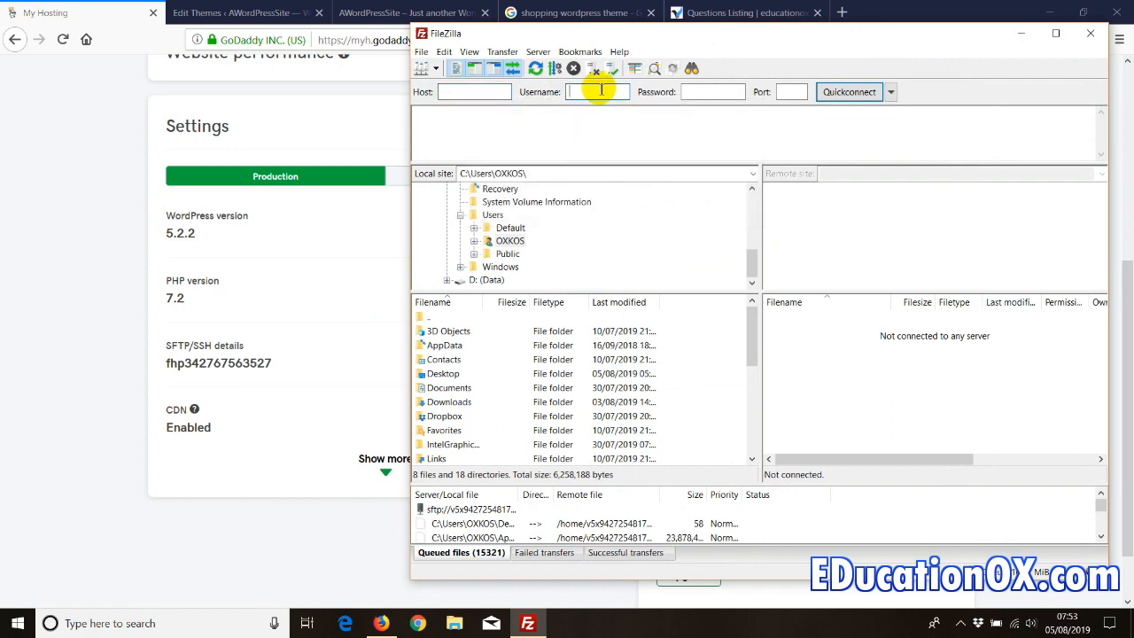
{"action": "left_click", "coordinate": [713, 94]}
{"action": "left_click", "coordinate": [794, 93]}
{"action": "left_click", "coordinate": [269, 357]}
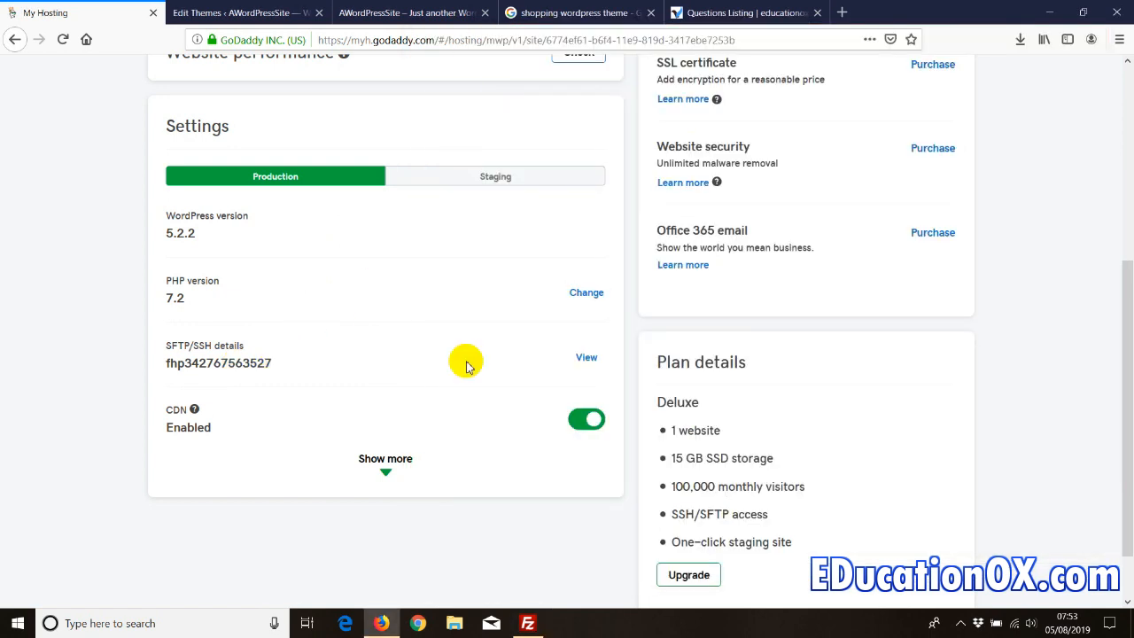
{"action": "left_click", "coordinate": [585, 358]}
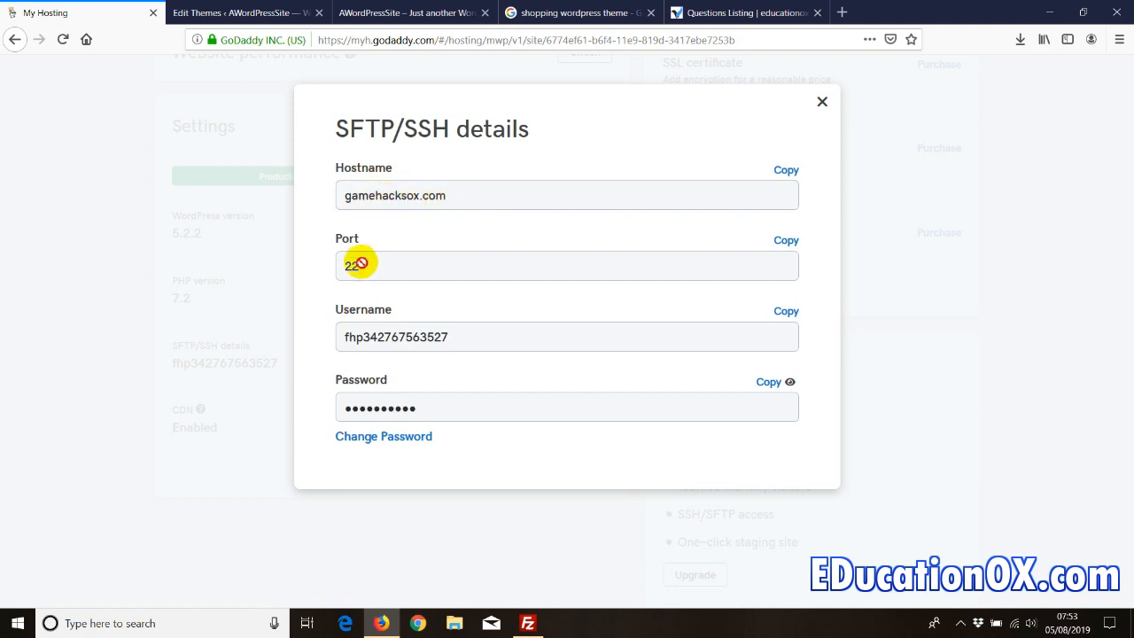
- Enter the SFTP host in FileZilla's Quickconnect bar and attempt a connection
{"action": "left_click", "coordinate": [526, 622]}
{"action": "left_click", "coordinate": [464, 92]}
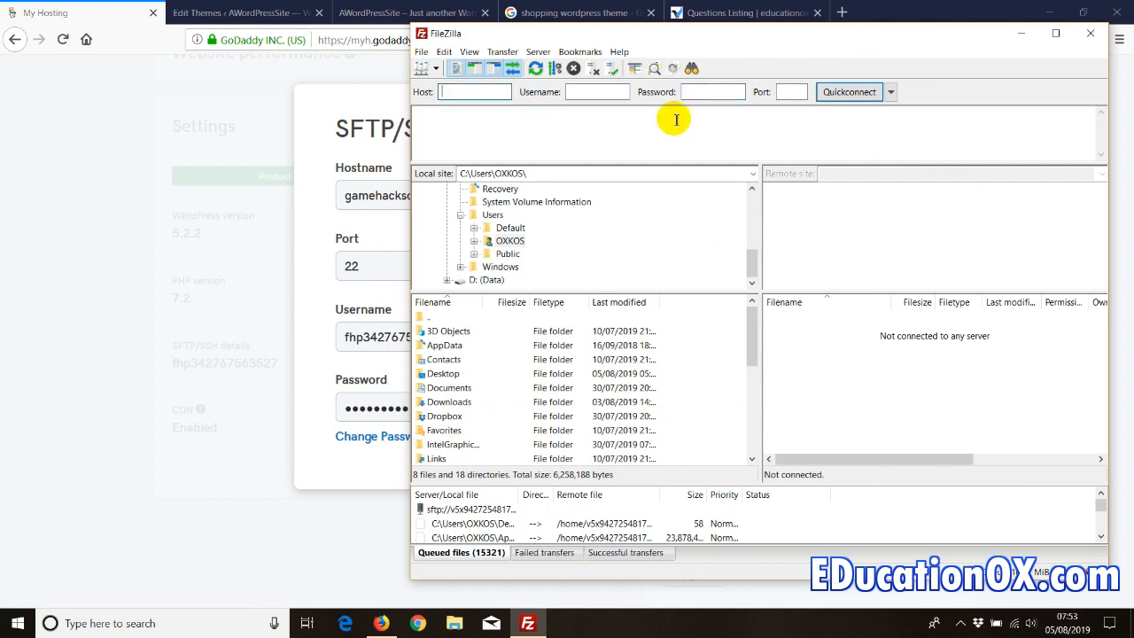
{"action": "left_click", "coordinate": [786, 92]}
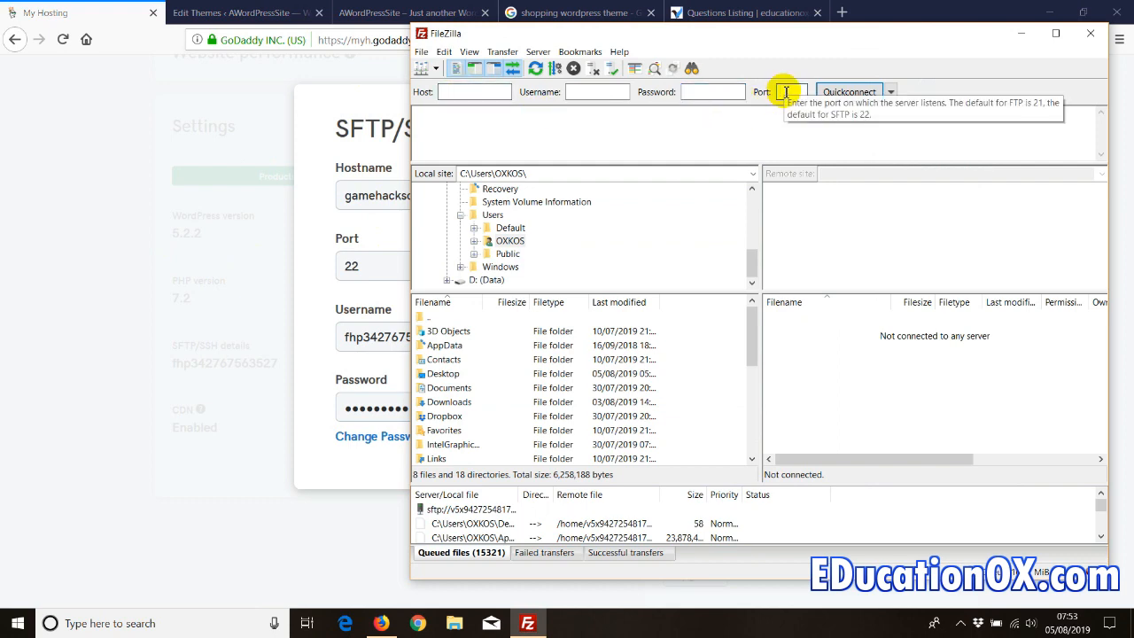
{"action": "left_click", "coordinate": [359, 335]}
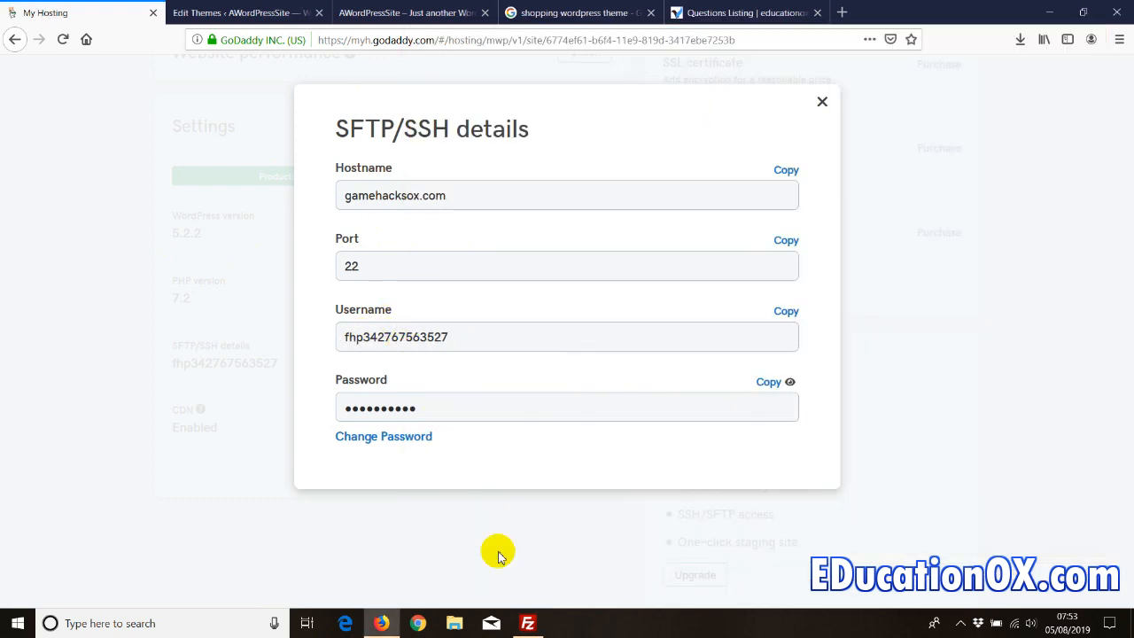
{"action": "left_click", "coordinate": [527, 623]}
{"action": "left_click", "coordinate": [590, 92]}
{"action": "left_click", "coordinate": [713, 92]}
{"action": "left_click", "coordinate": [830, 100]}
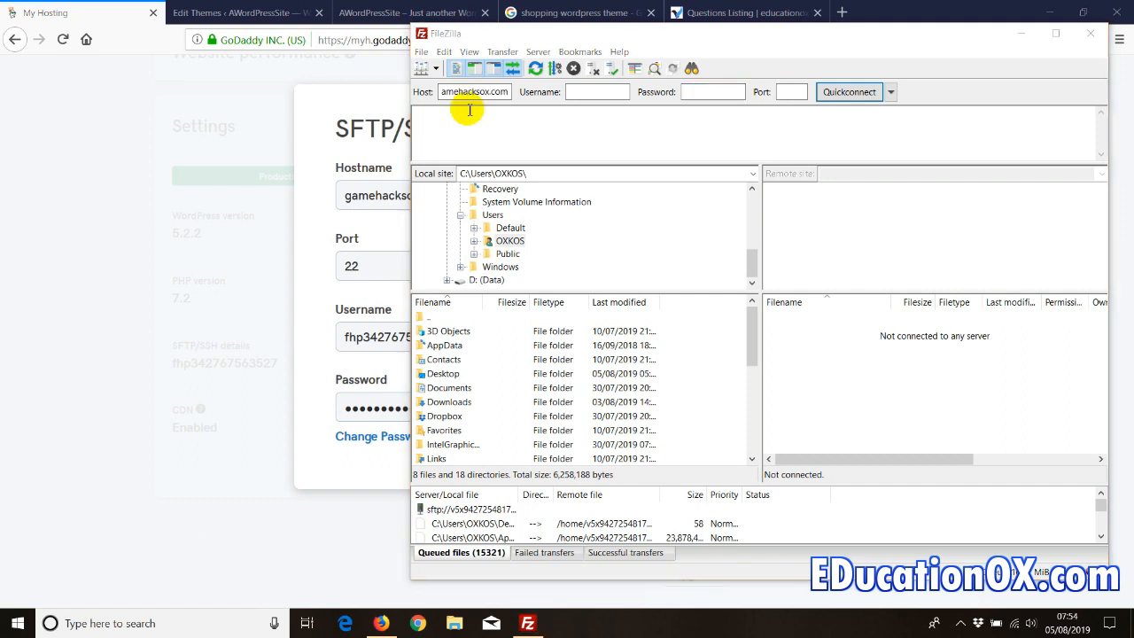
- Copy the SFTP username from GoDaddy and paste it into FileZilla
{"action": "left_click", "coordinate": [468, 95]}
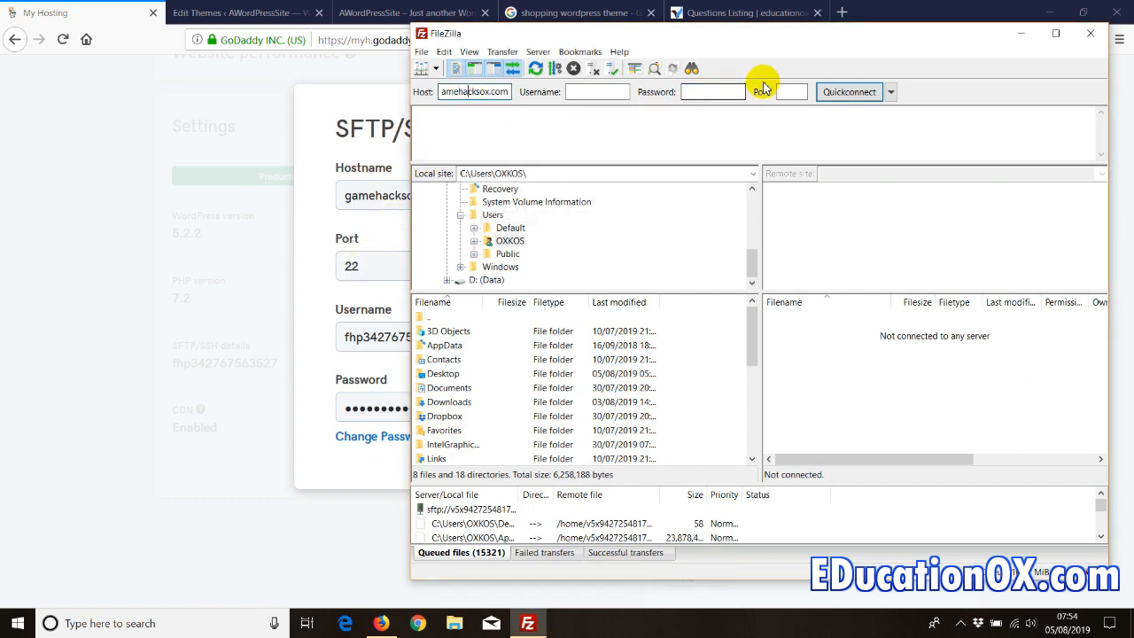
{"action": "left_click", "coordinate": [371, 333]}
{"action": "left_click", "coordinate": [787, 314]}
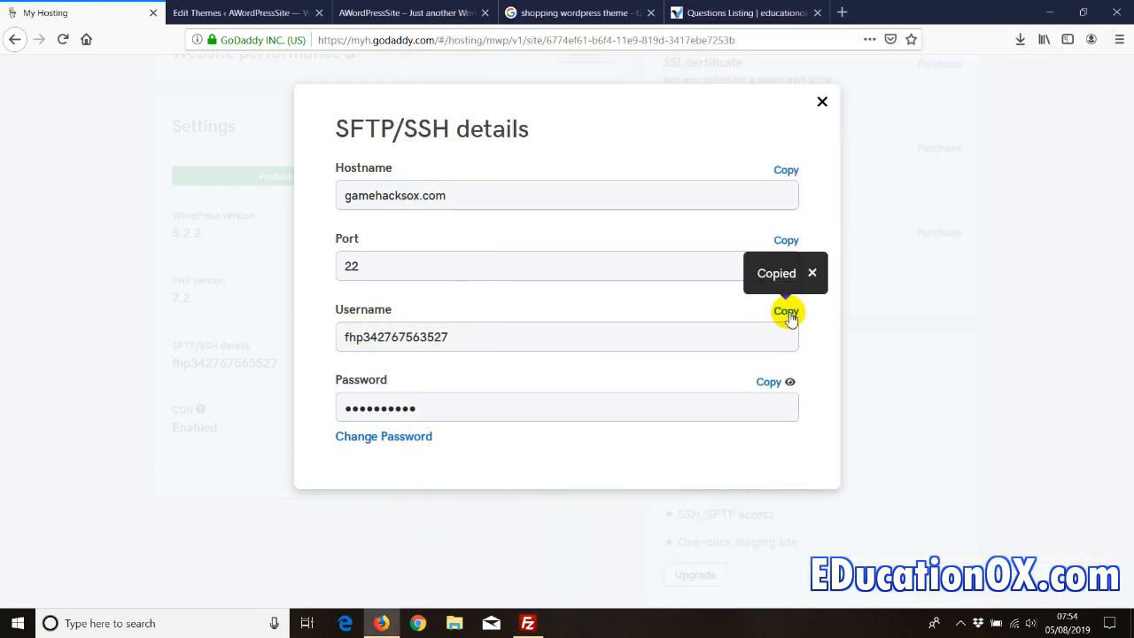
{"action": "left_click", "coordinate": [527, 624]}
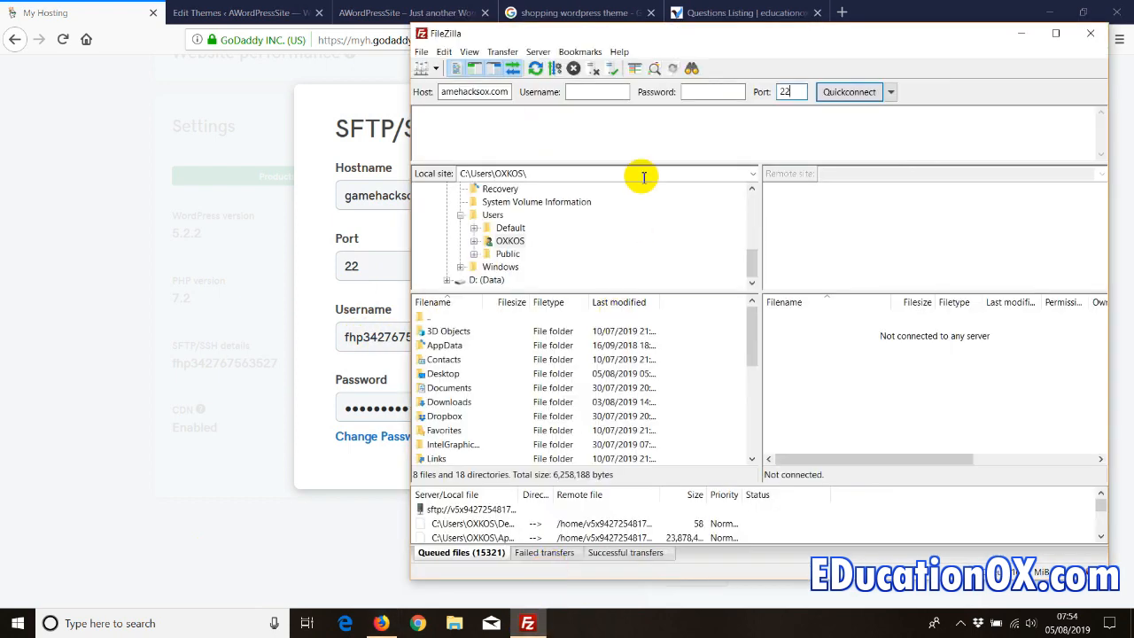
{"action": "right_click", "coordinate": [599, 89]}
{"action": "left_click", "coordinate": [629, 145]}
- Paste the SFTP password into FileZilla and connect to gamehacksox.com
{"action": "left_click", "coordinate": [715, 94]}
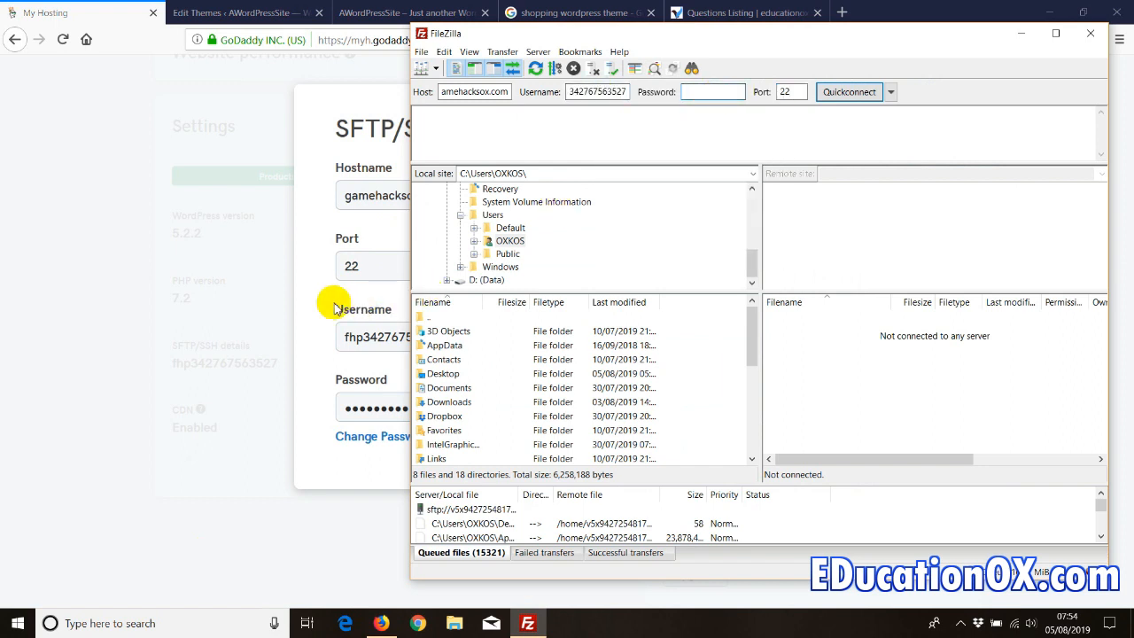
{"action": "left_click", "coordinate": [353, 306]}
{"action": "left_click", "coordinate": [528, 623]}
{"action": "left_click", "coordinate": [700, 94]}
{"action": "right_click", "coordinate": [700, 94]}
{"action": "left_click", "coordinate": [716, 145]}
{"action": "left_click", "coordinate": [842, 92]}
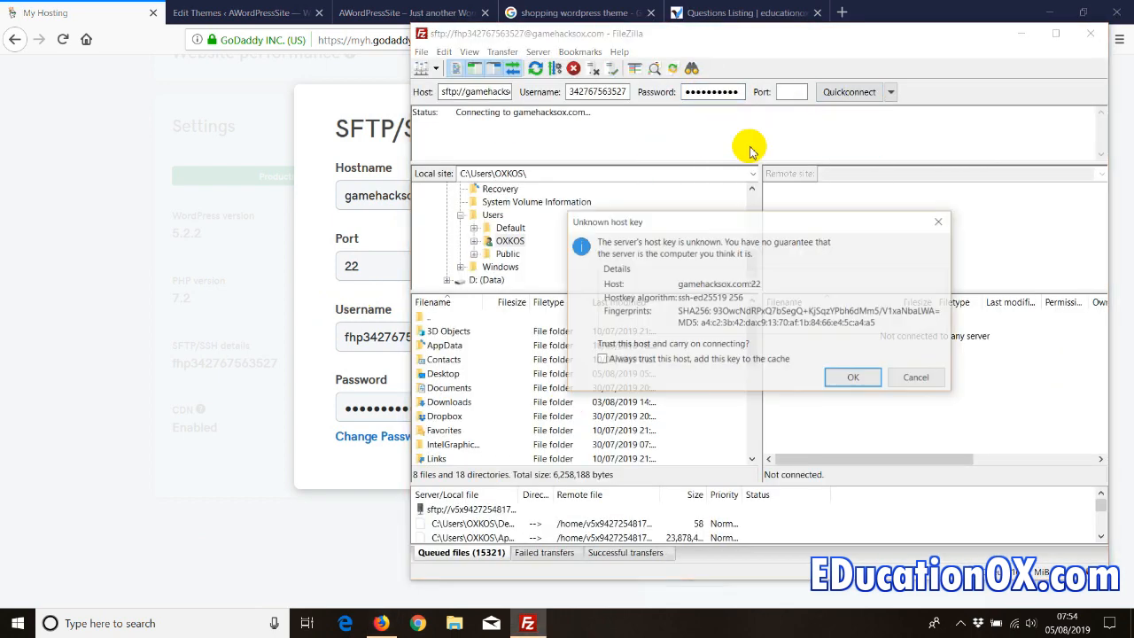
- Always trust the host key and open wp-content on the remote server
{"action": "left_click", "coordinate": [602, 359]}
{"action": "left_click", "coordinate": [832, 378]}
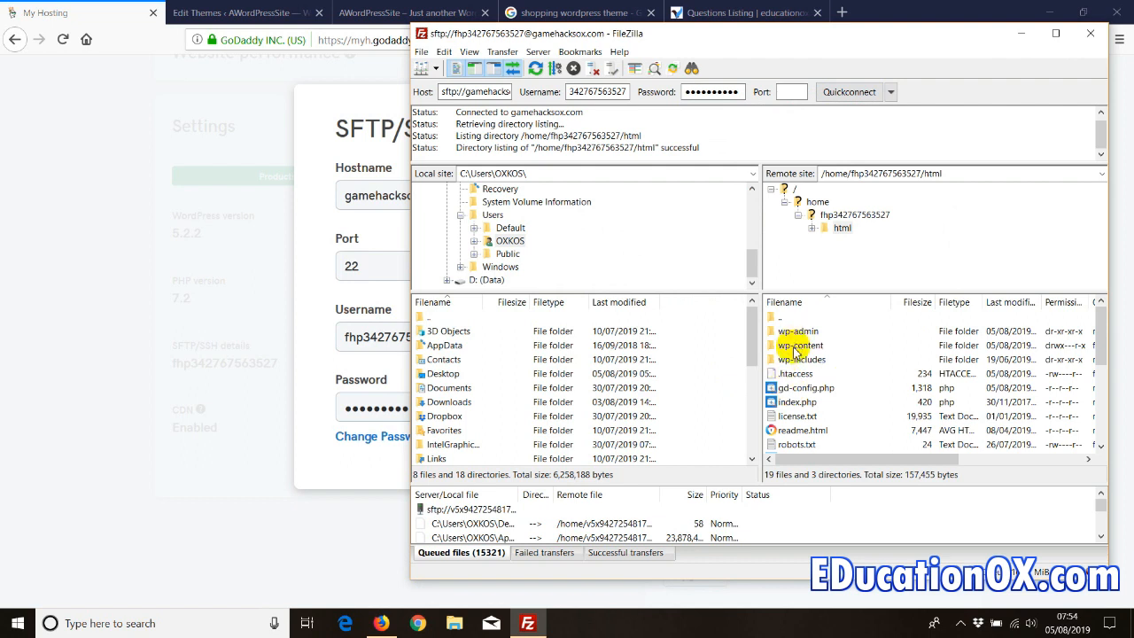
{"action": "double_click", "coordinate": [795, 345]}
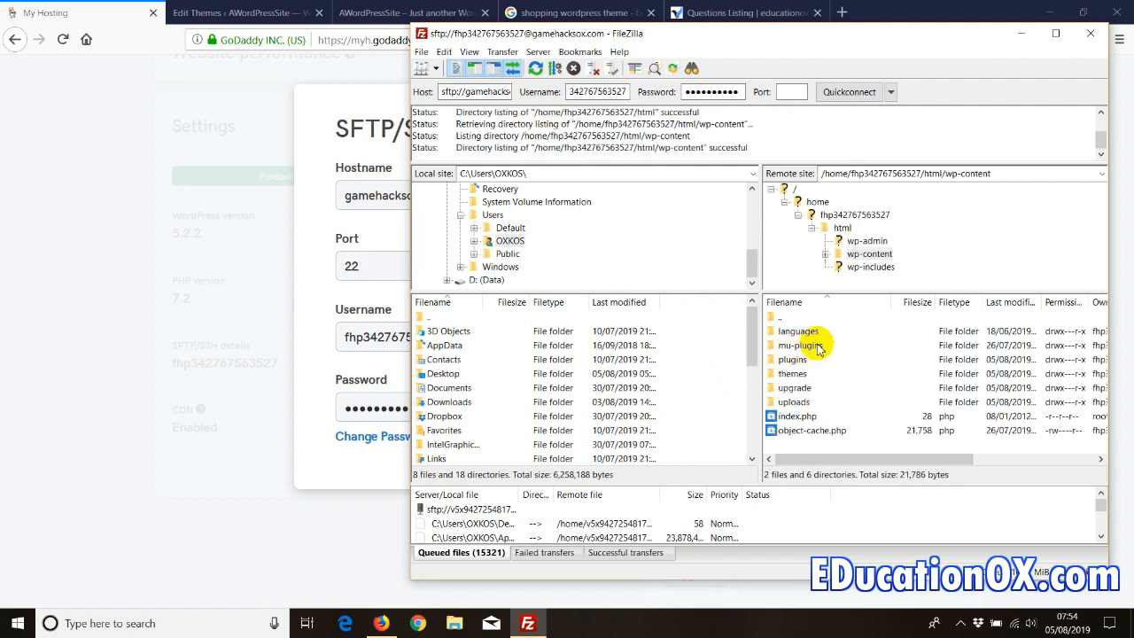
{"action": "left_click", "coordinate": [791, 374]}
{"action": "left_click", "coordinate": [792, 359]}
{"action": "left_click", "coordinate": [791, 376]}
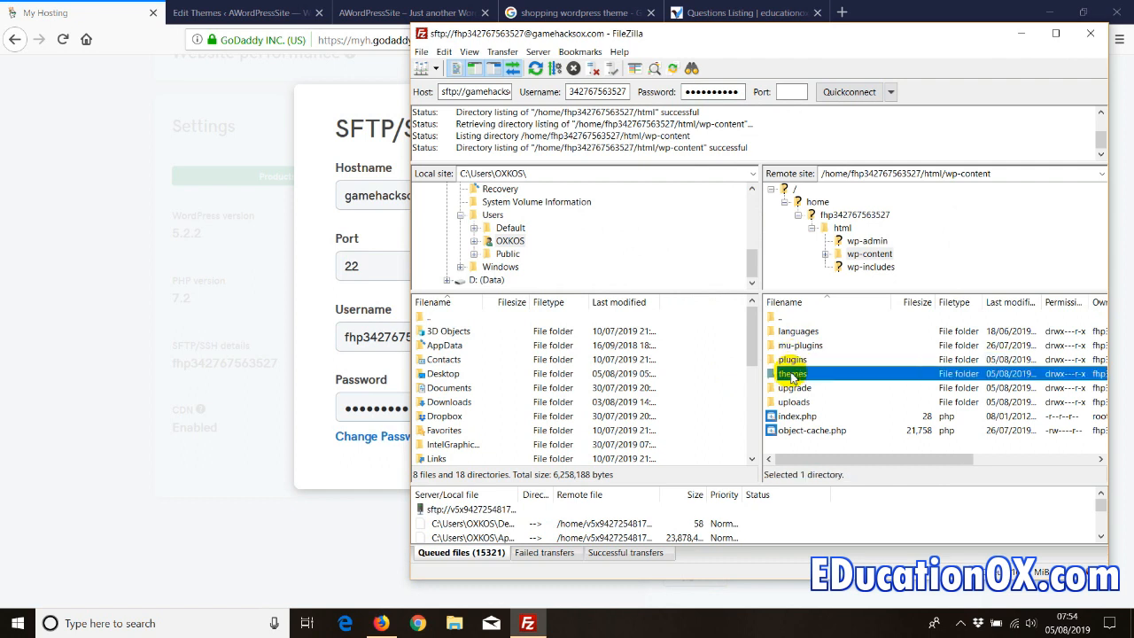
- Close the SFTP details, minimize the browser, and open the remote themes folder
{"action": "left_click", "coordinate": [372, 156]}
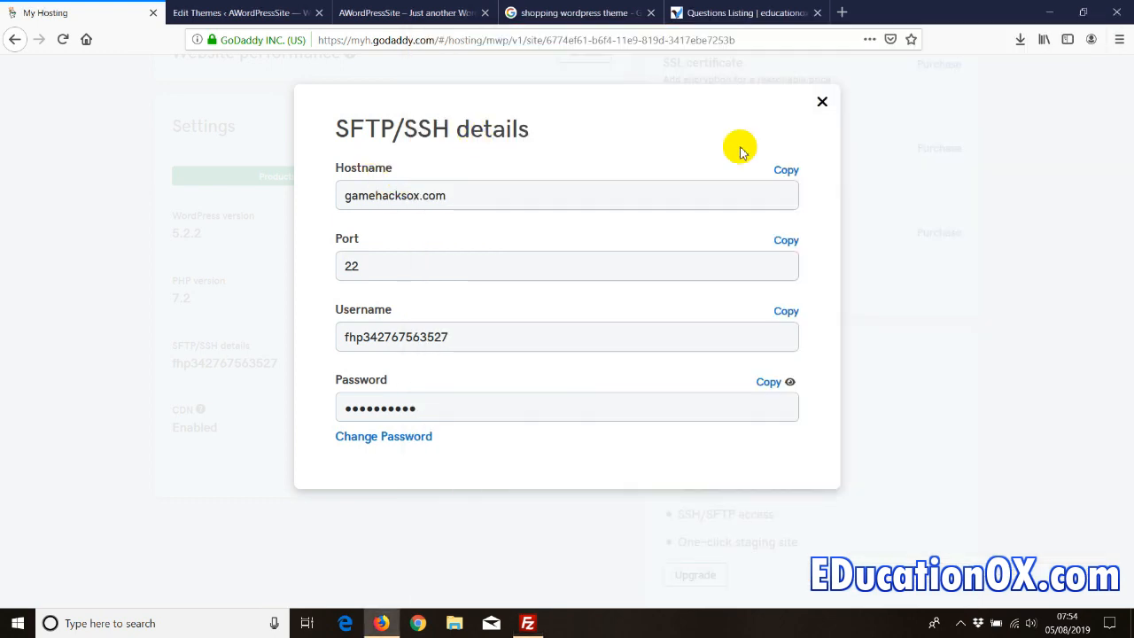
{"action": "left_click", "coordinate": [821, 101]}
{"action": "left_click", "coordinate": [1049, 12]}
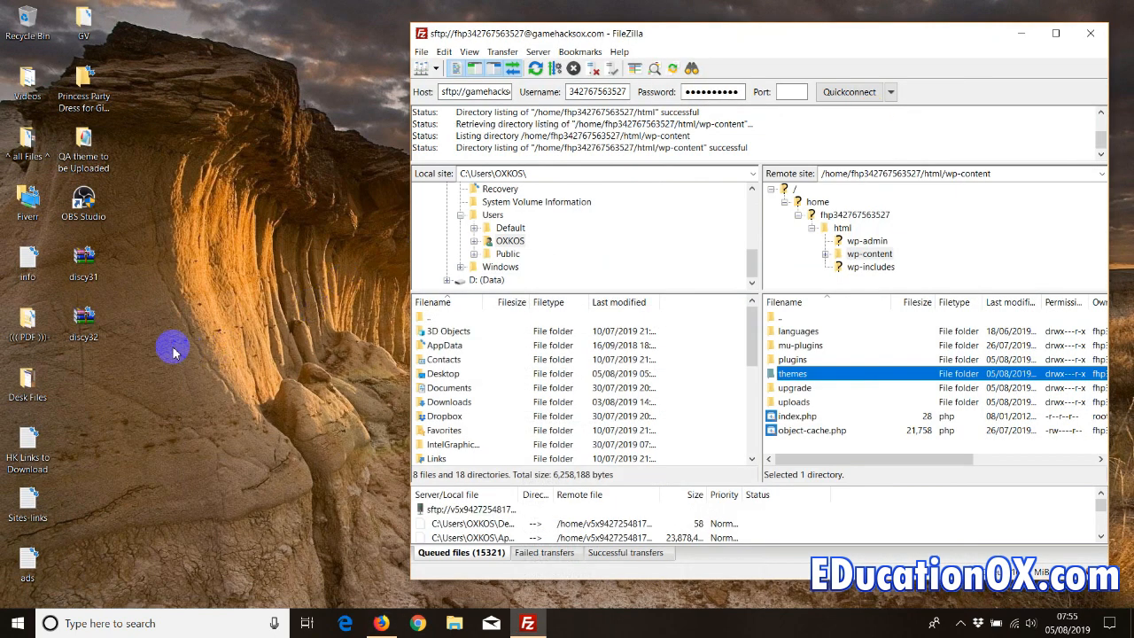
{"action": "double_click", "coordinate": [788, 376]}
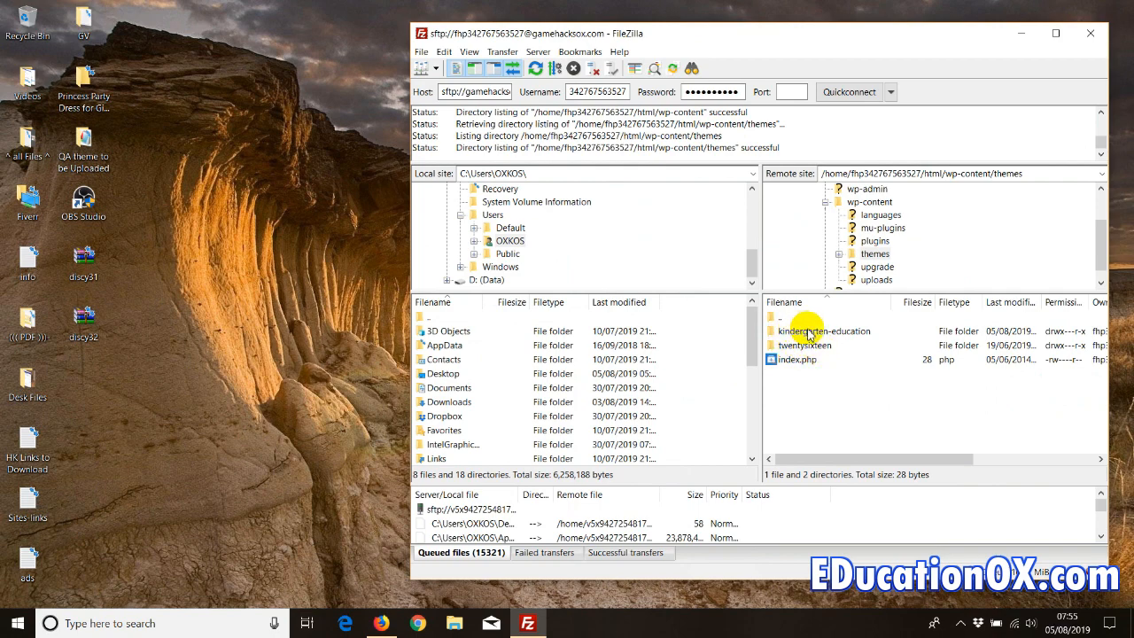
{"action": "left_click", "coordinate": [214, 321]}
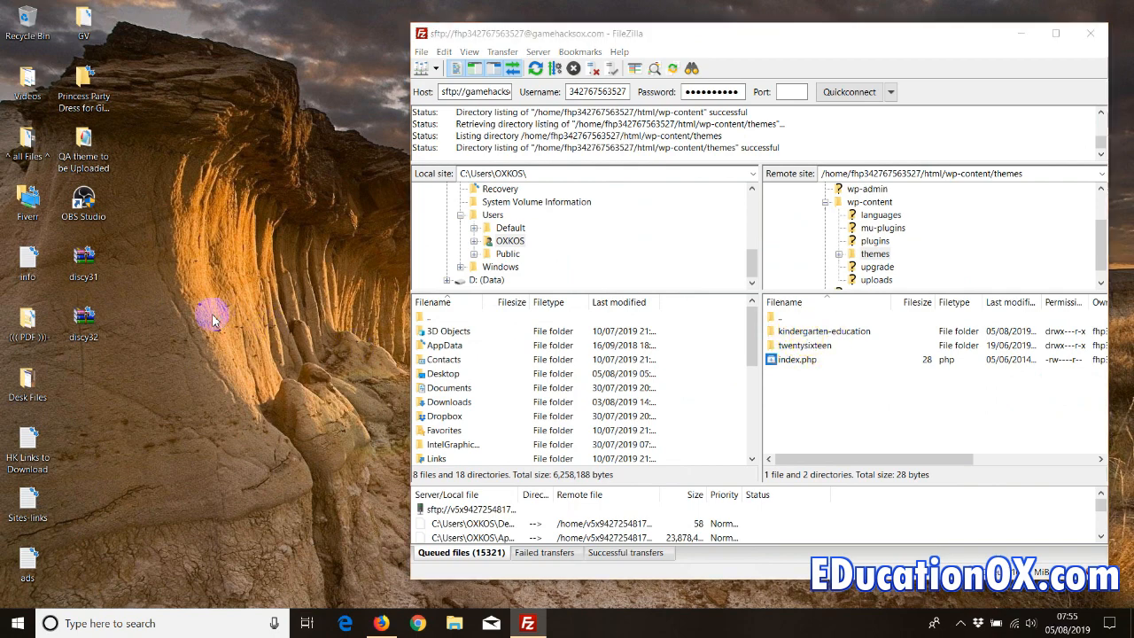
{"action": "double_click", "coordinate": [86, 327]}
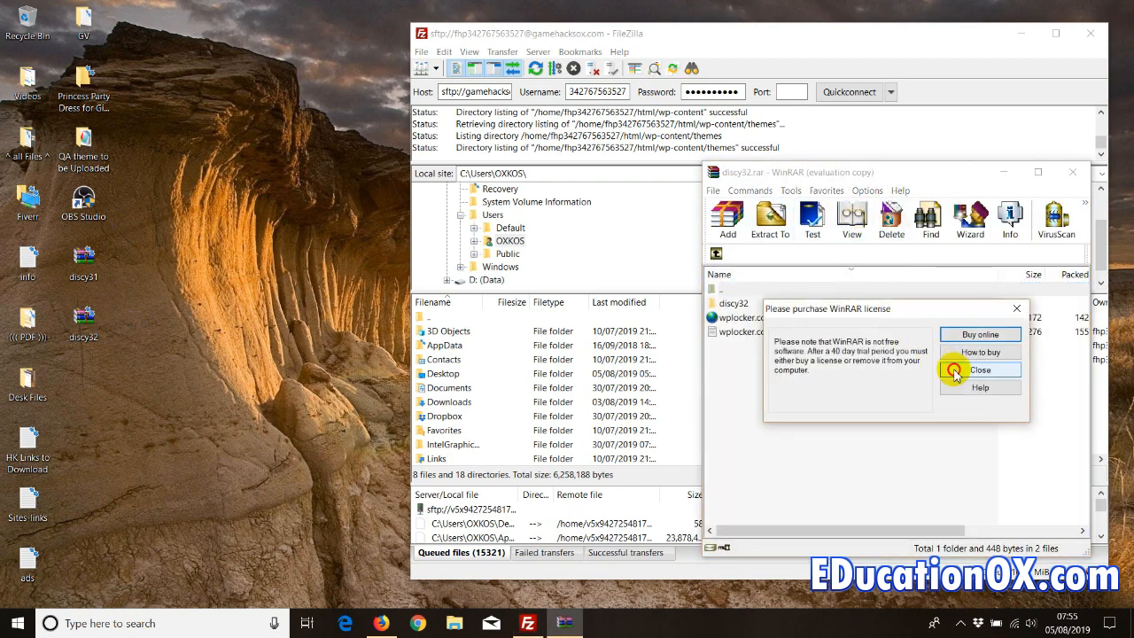
{"action": "left_click", "coordinate": [952, 368]}
{"action": "left_click_drag", "start_coordinate": [815, 175], "coordinate": [129, 132]}
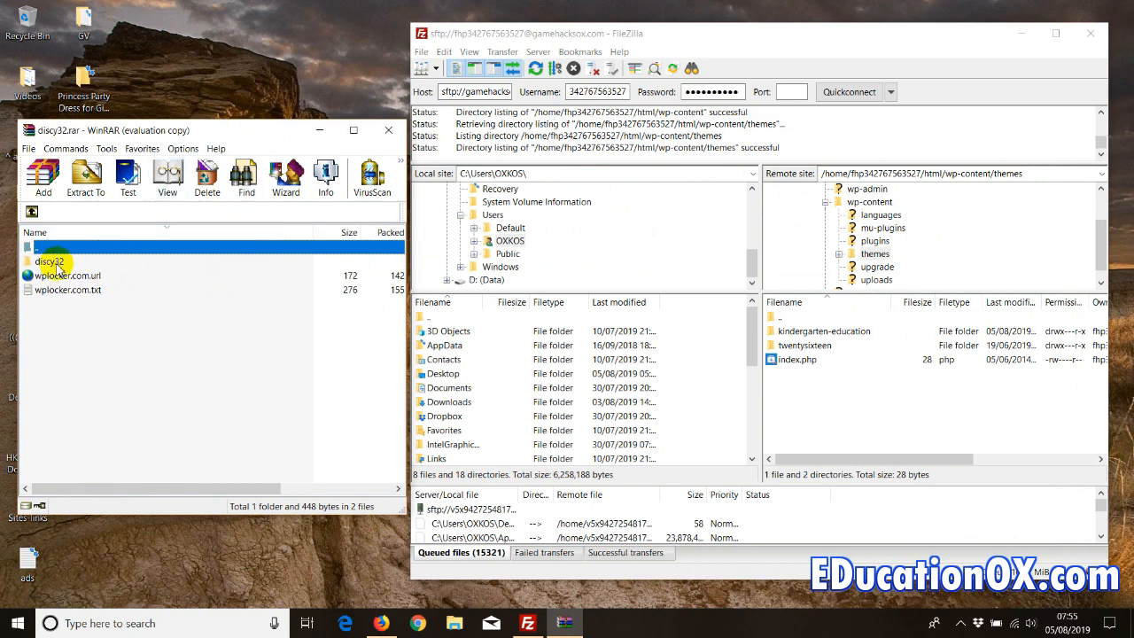
{"action": "double_click", "coordinate": [48, 261]}
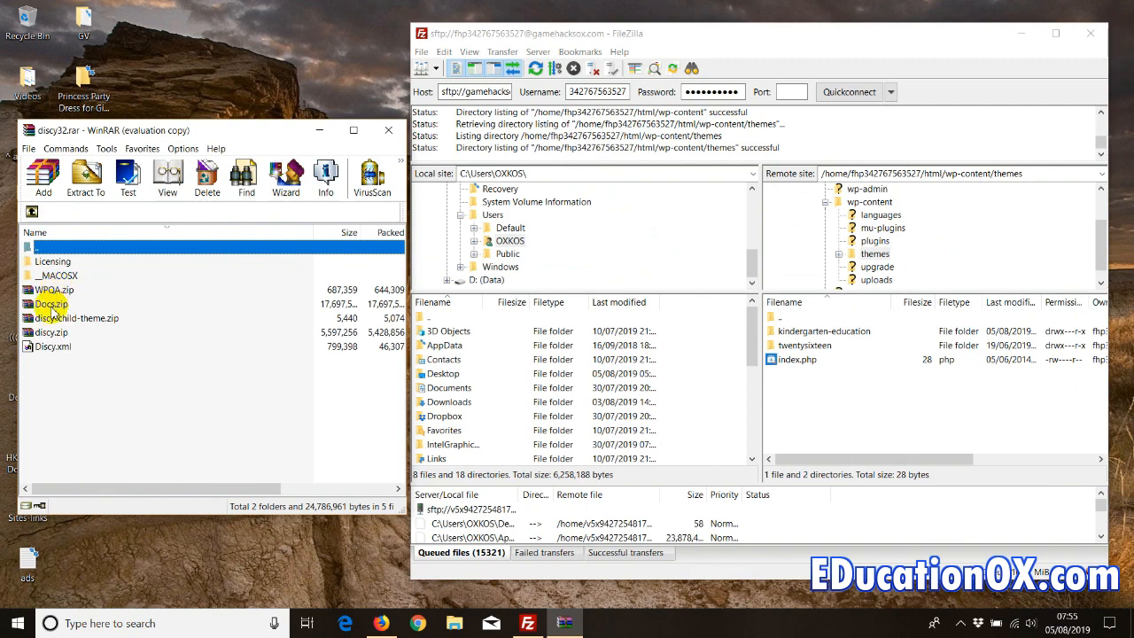
{"action": "double_click", "coordinate": [51, 304]}
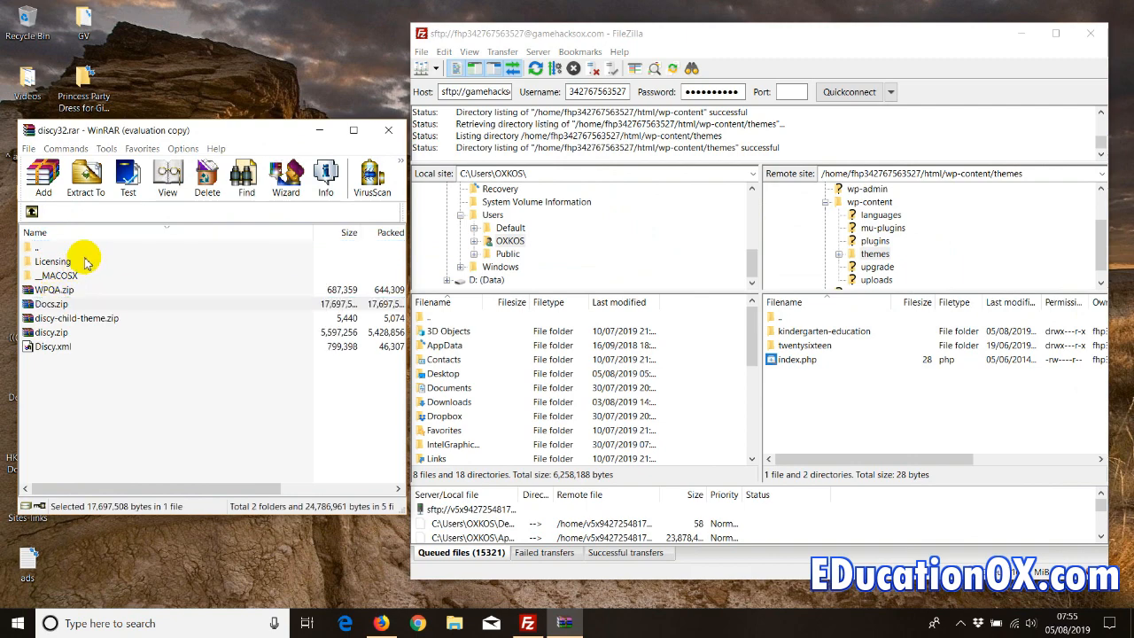
{"action": "left_click_drag", "start_coordinate": [894, 171], "coordinate": [328, 152]}
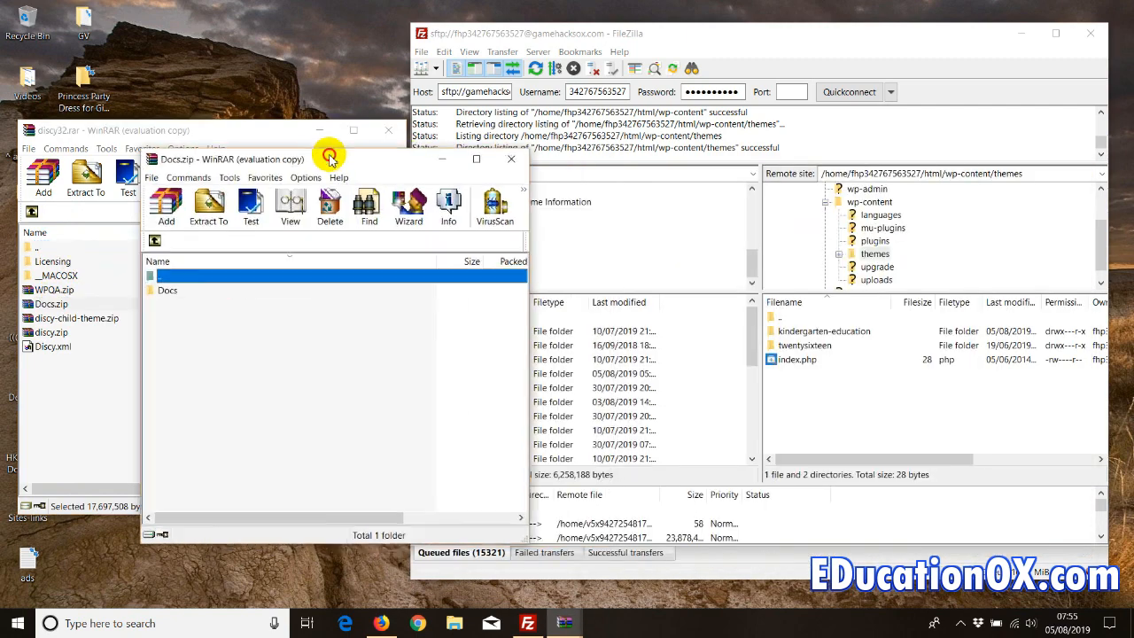
{"action": "left_click", "coordinate": [392, 358]}
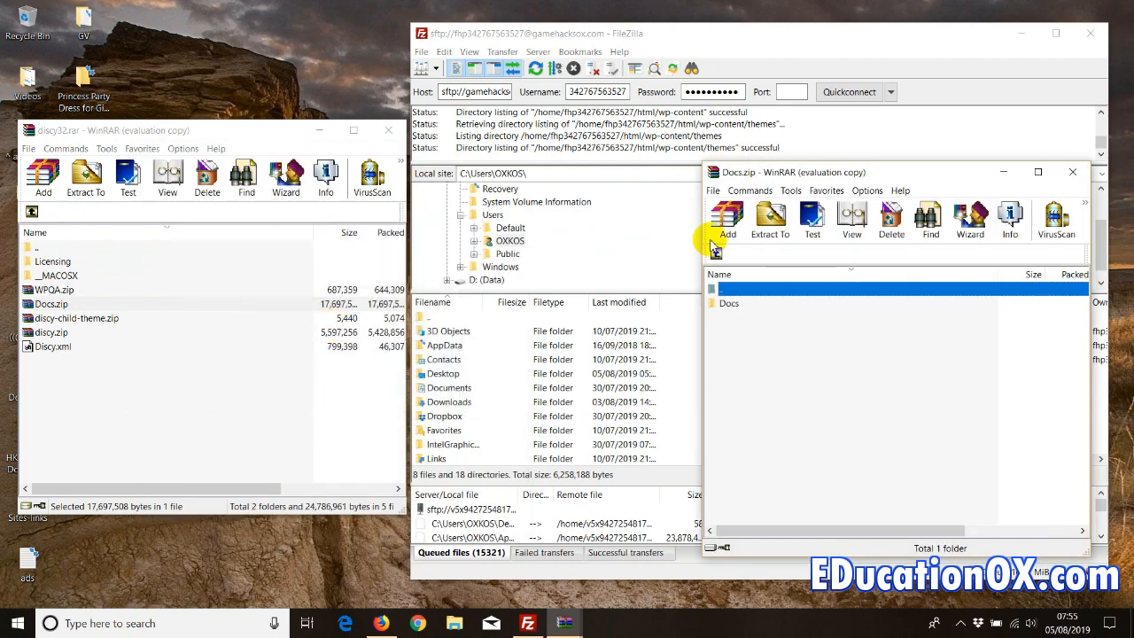
{"action": "left_click", "coordinate": [1072, 171]}
{"action": "left_click", "coordinate": [388, 130]}
{"action": "left_click", "coordinate": [379, 620]}
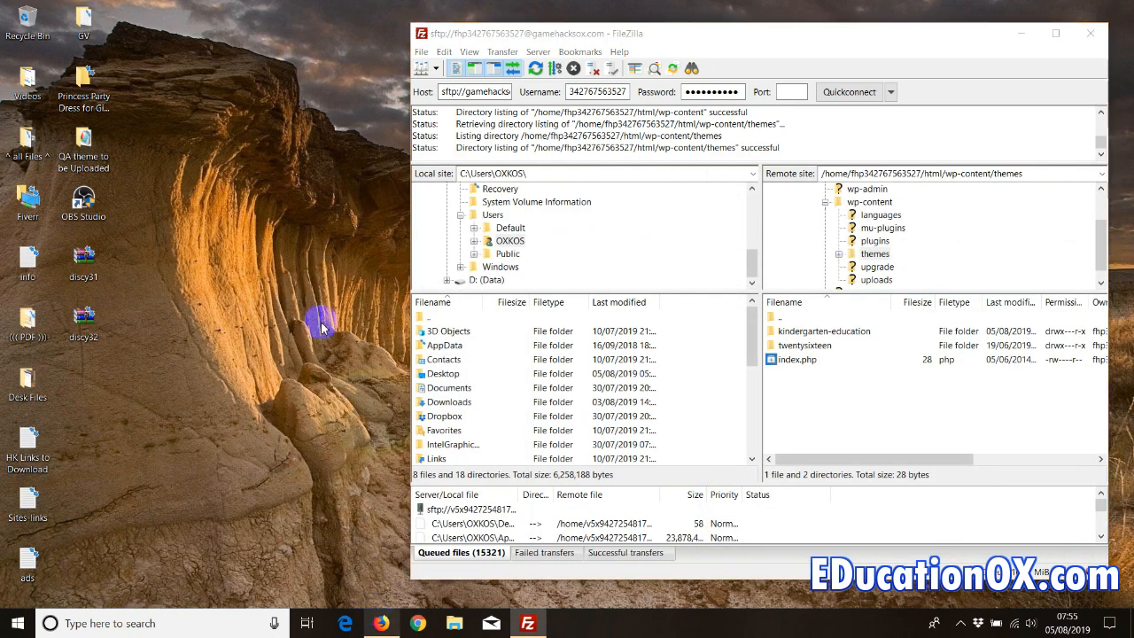
- Search Google for 'download wordpress themes' and open the WordPress.org theme directory
{"action": "left_click", "coordinate": [831, 13]}
{"action": "left_click", "coordinate": [86, 39]}
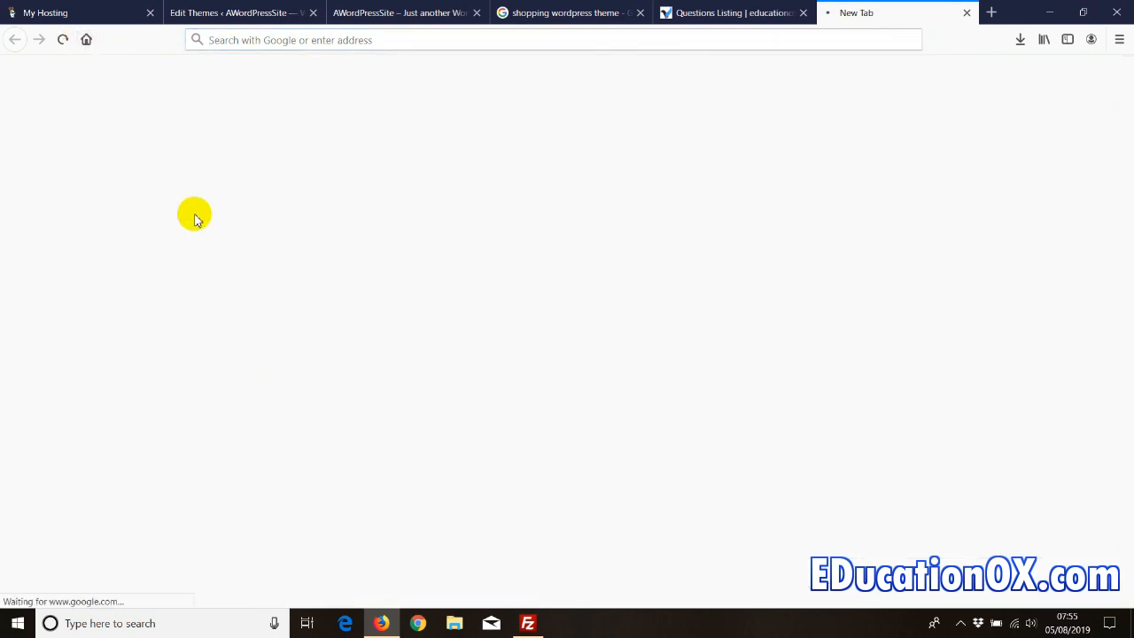
{"action": "type", "text": "download themes"}
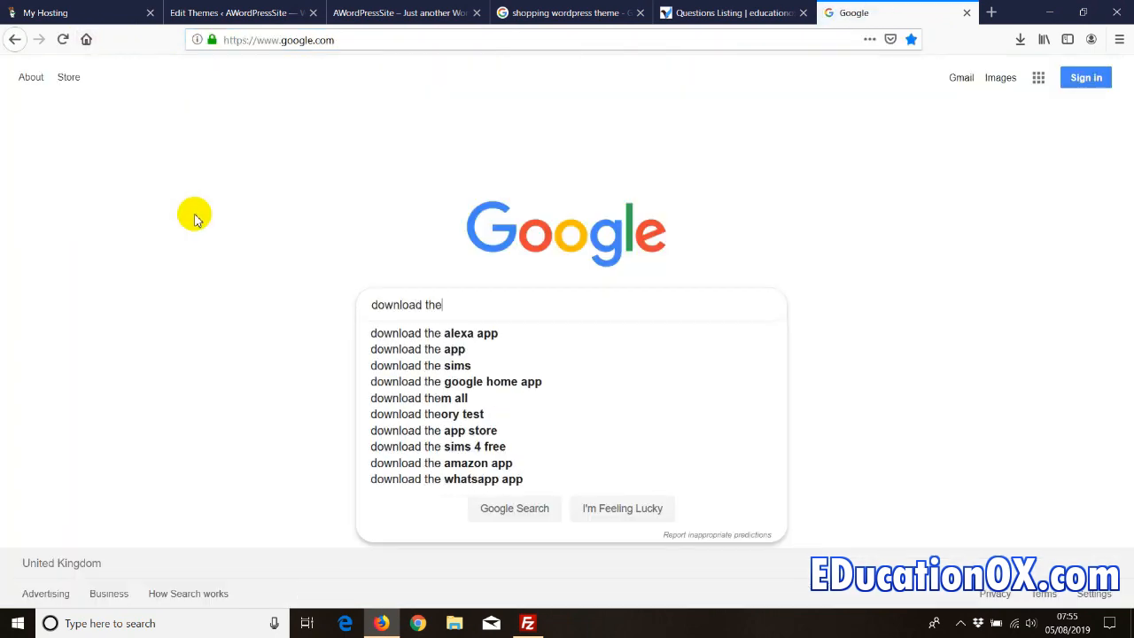
{"action": "key", "text": "Return"}
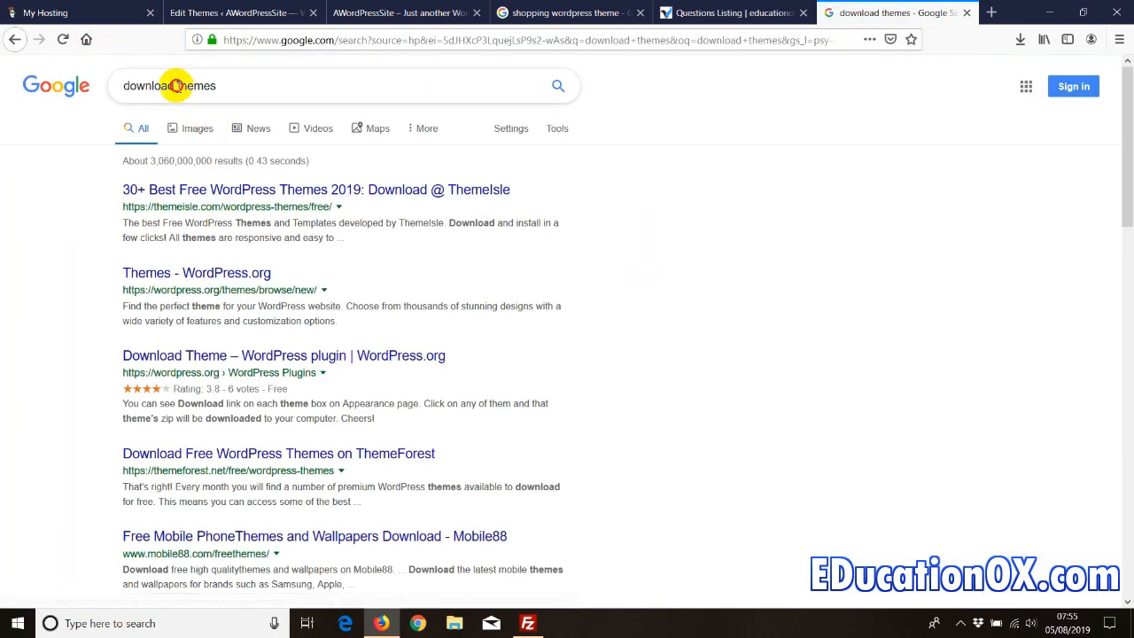
{"action": "left_click", "coordinate": [175, 85]}
{"action": "type", "text": "wordpress"}
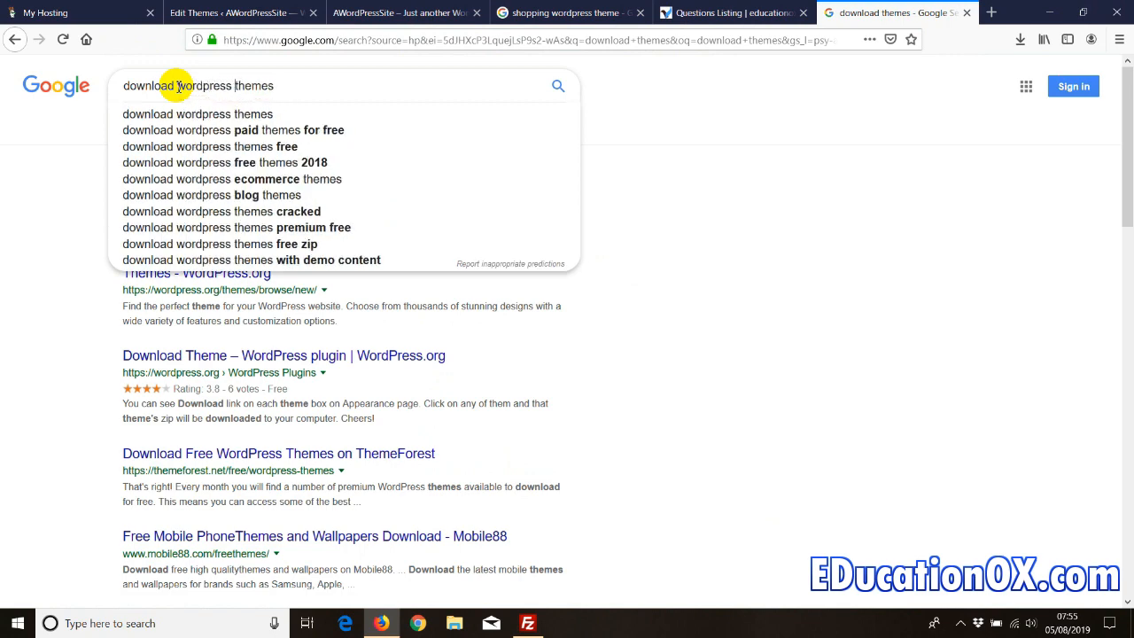
{"action": "key", "text": "Return"}
{"action": "left_click", "coordinate": [203, 198]}
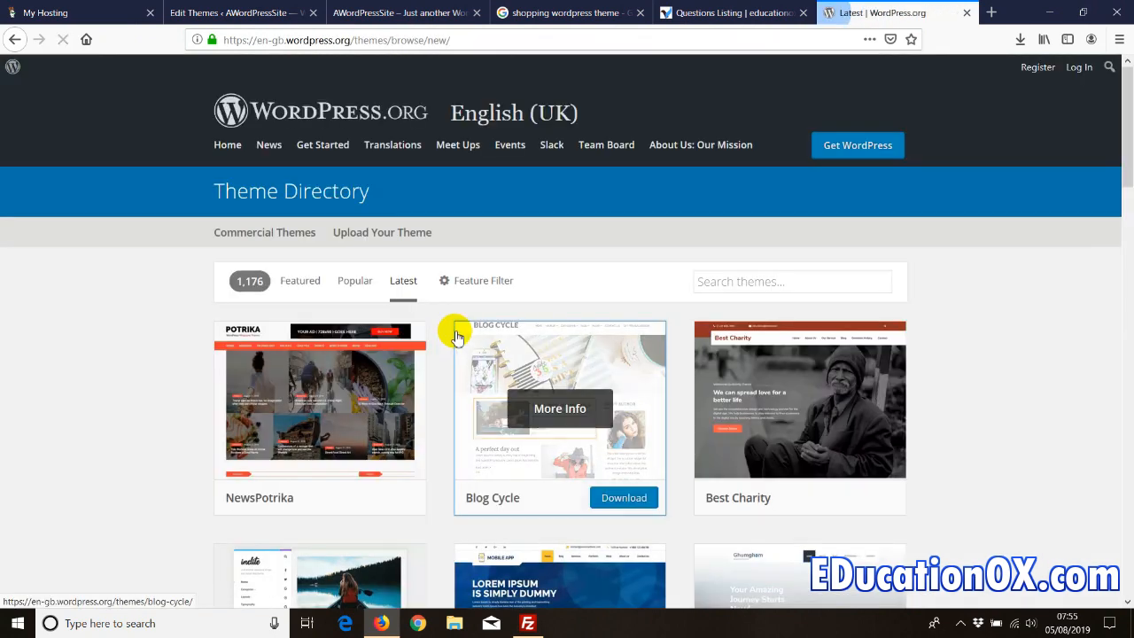
- Save the Indite theme zip to the desktop and close the browser
{"action": "scroll", "coordinate": [455, 328], "scroll_direction": "down", "scroll_amount": 4}
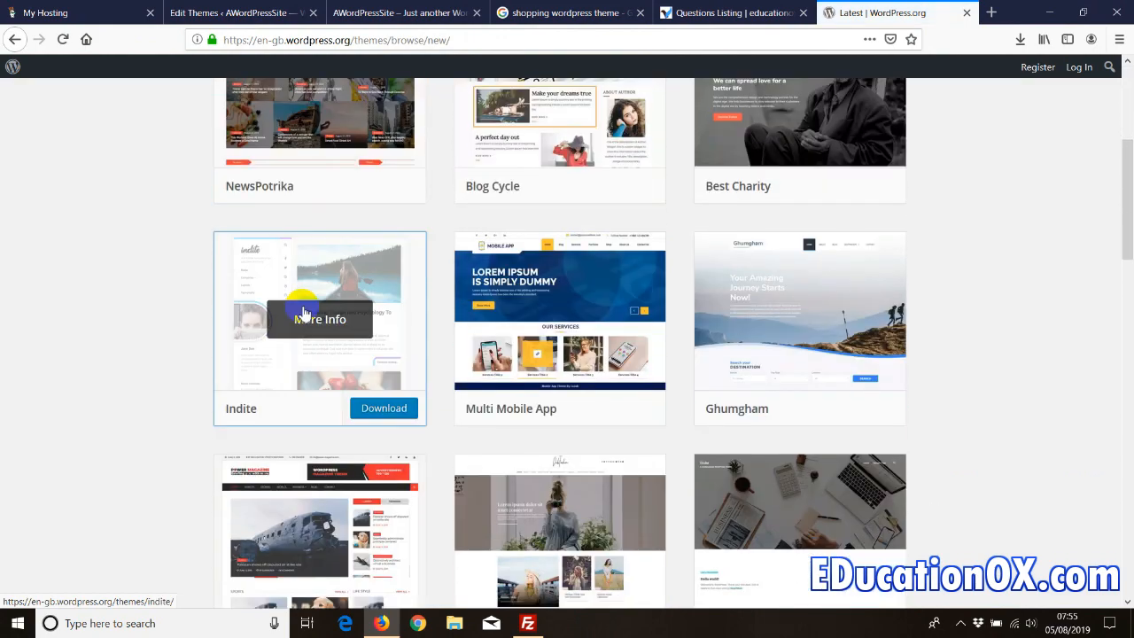
{"action": "left_click", "coordinate": [354, 403]}
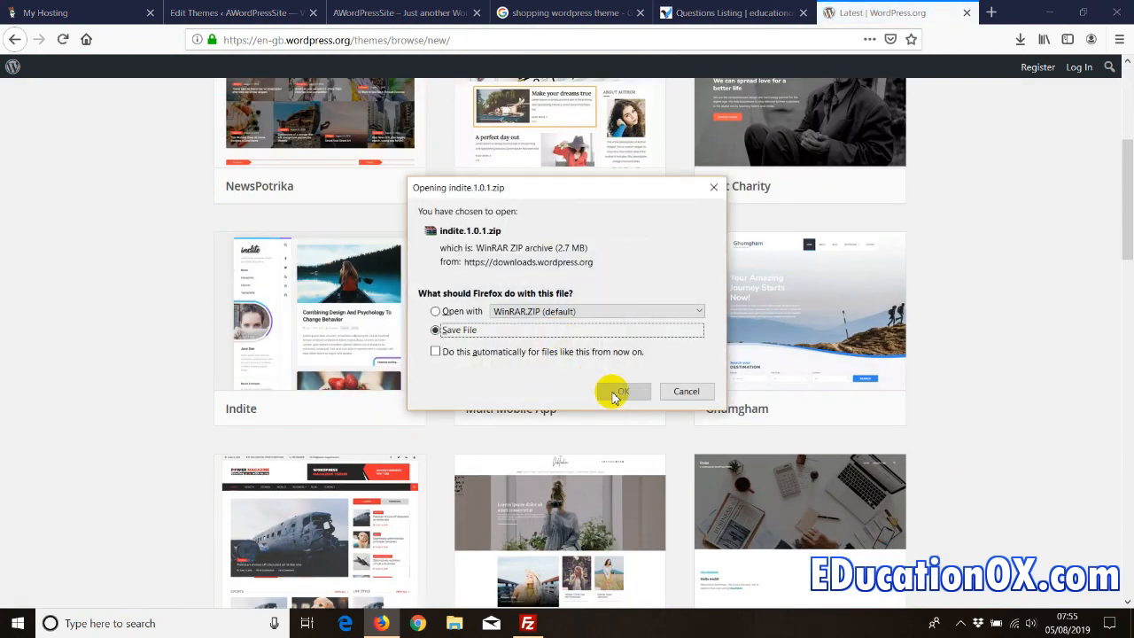
{"action": "left_click", "coordinate": [620, 390]}
{"action": "left_click", "coordinate": [574, 484]}
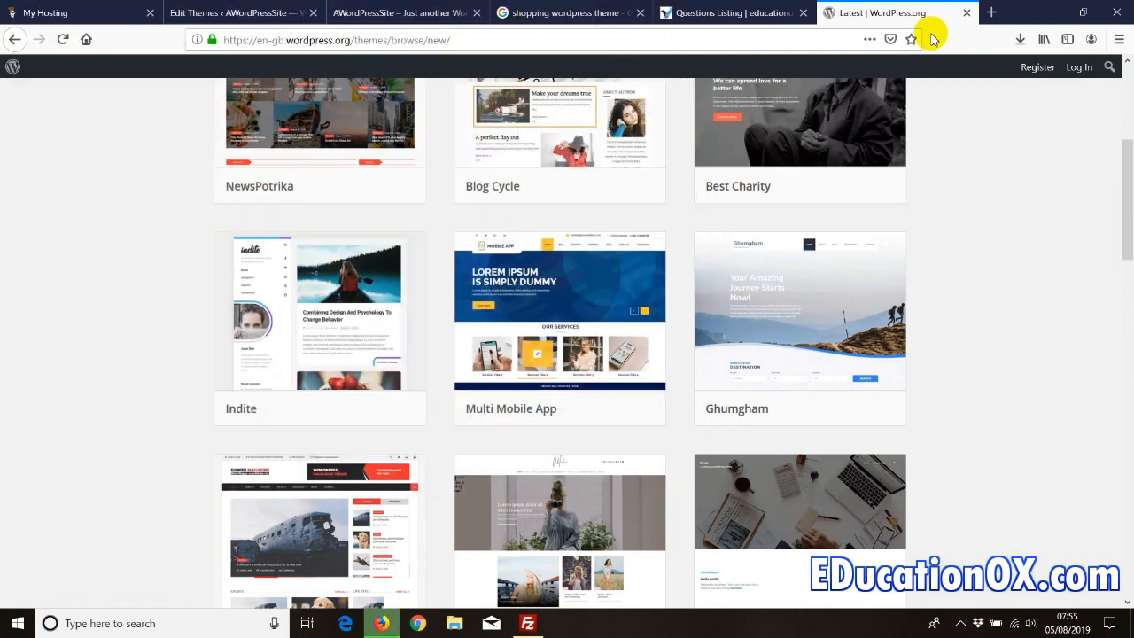
{"action": "left_click", "coordinate": [966, 13]}
{"action": "left_click", "coordinate": [1048, 12]}
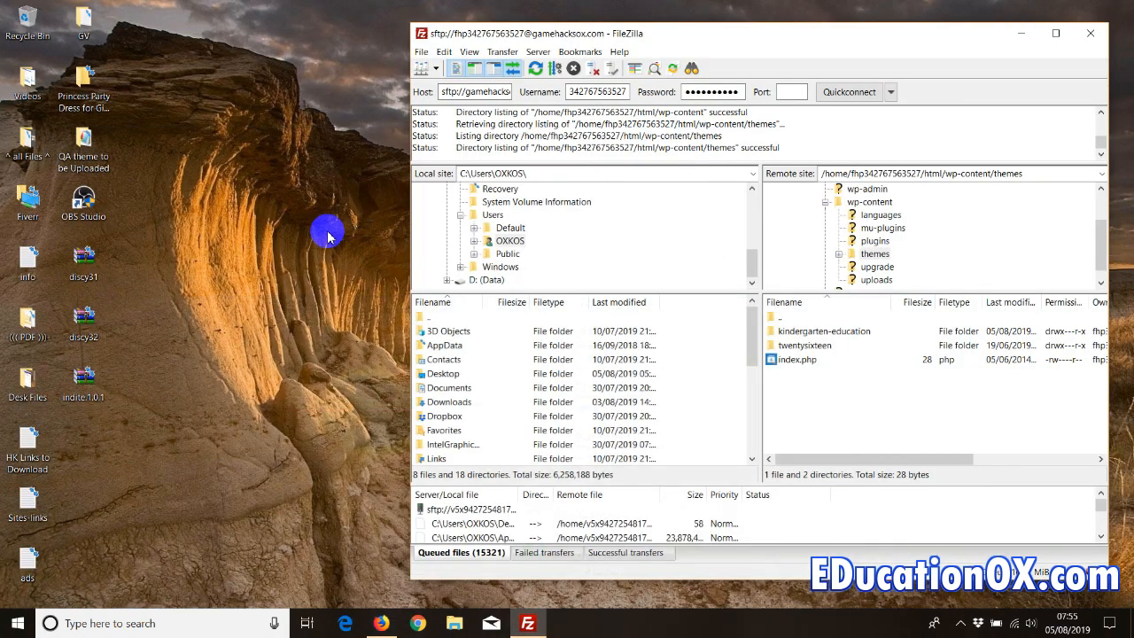
- Open indite.1.0.1.zip in WinRAR and drag the indite folder into remote themes
{"action": "left_click", "coordinate": [91, 382]}
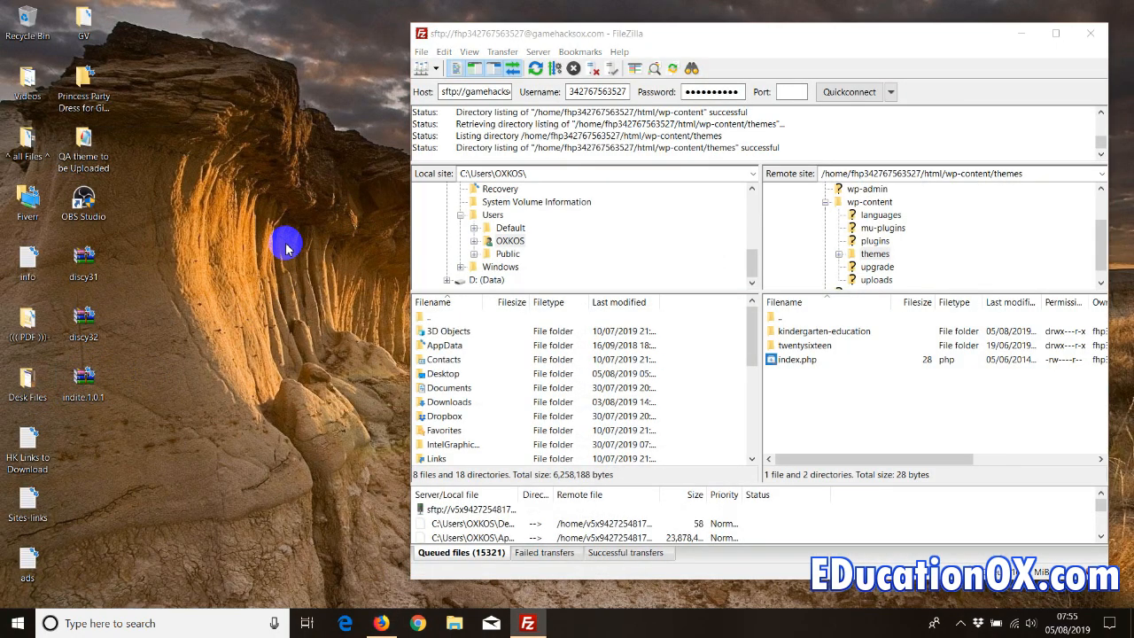
{"action": "left_click", "coordinate": [58, 262]}
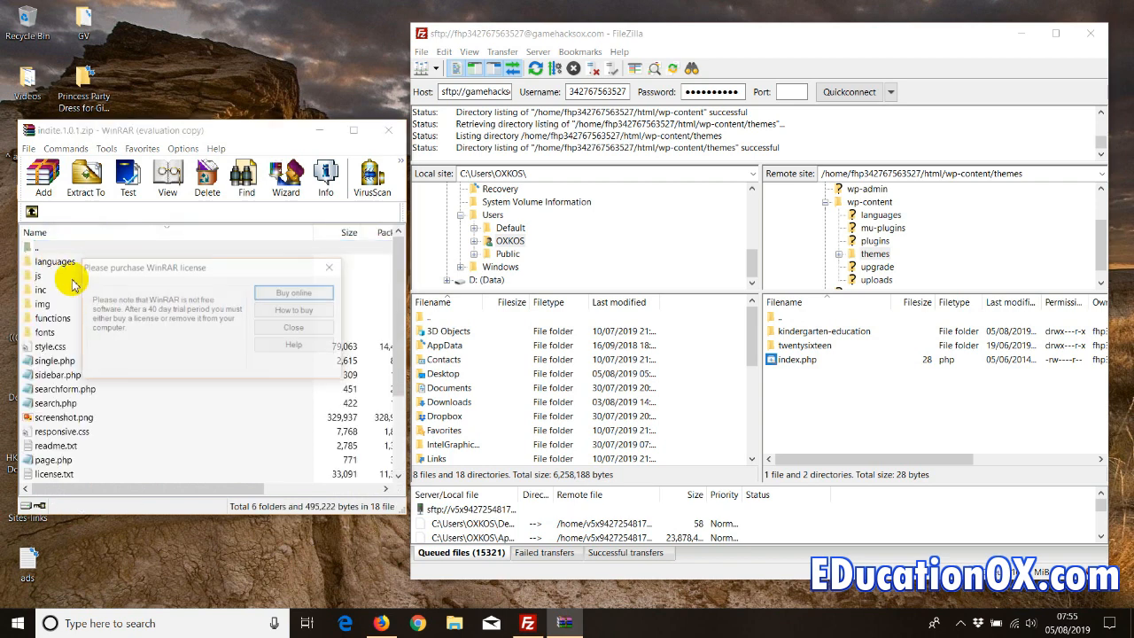
{"action": "left_click", "coordinate": [274, 326]}
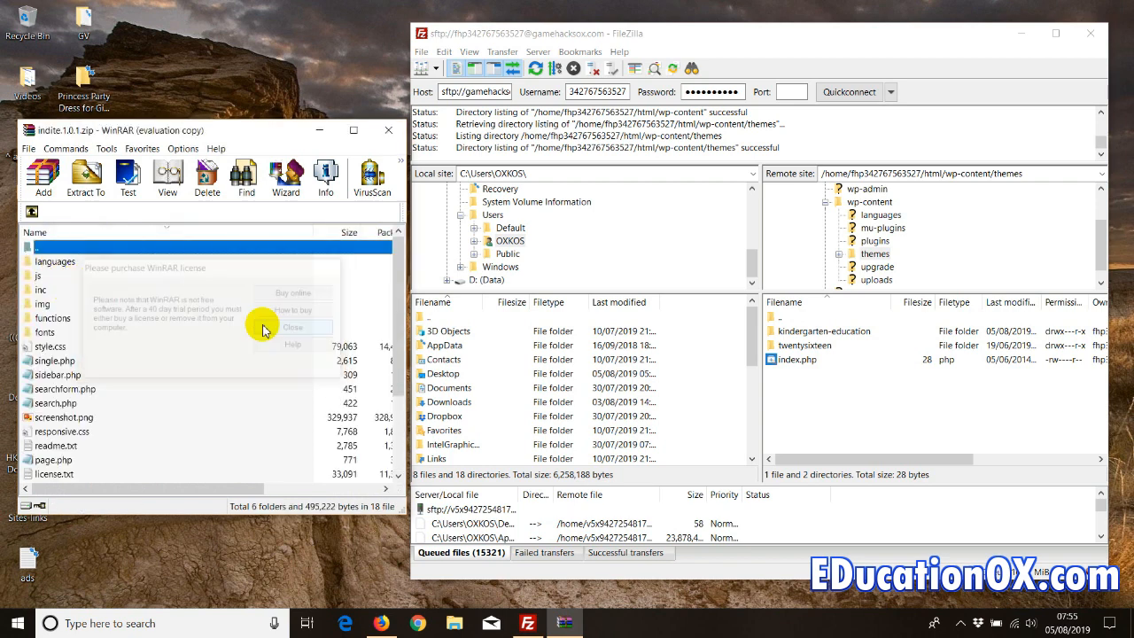
{"action": "left_click", "coordinate": [31, 212]}
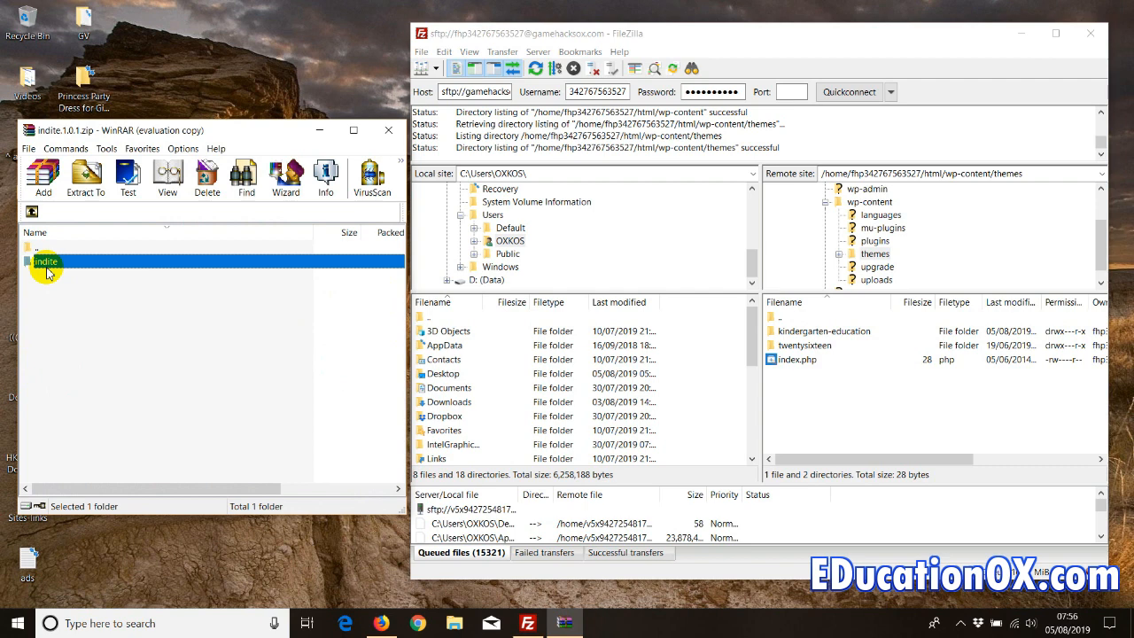
{"action": "left_click_drag", "start_coordinate": [48, 266], "coordinate": [824, 399]}
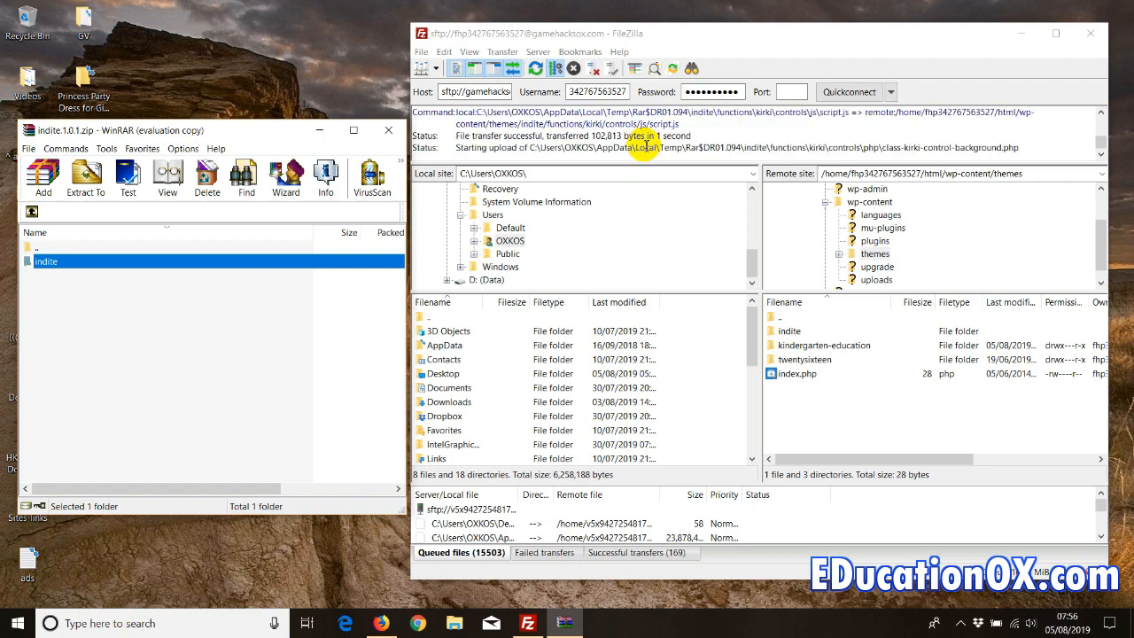
{"action": "left_click", "coordinate": [390, 133]}
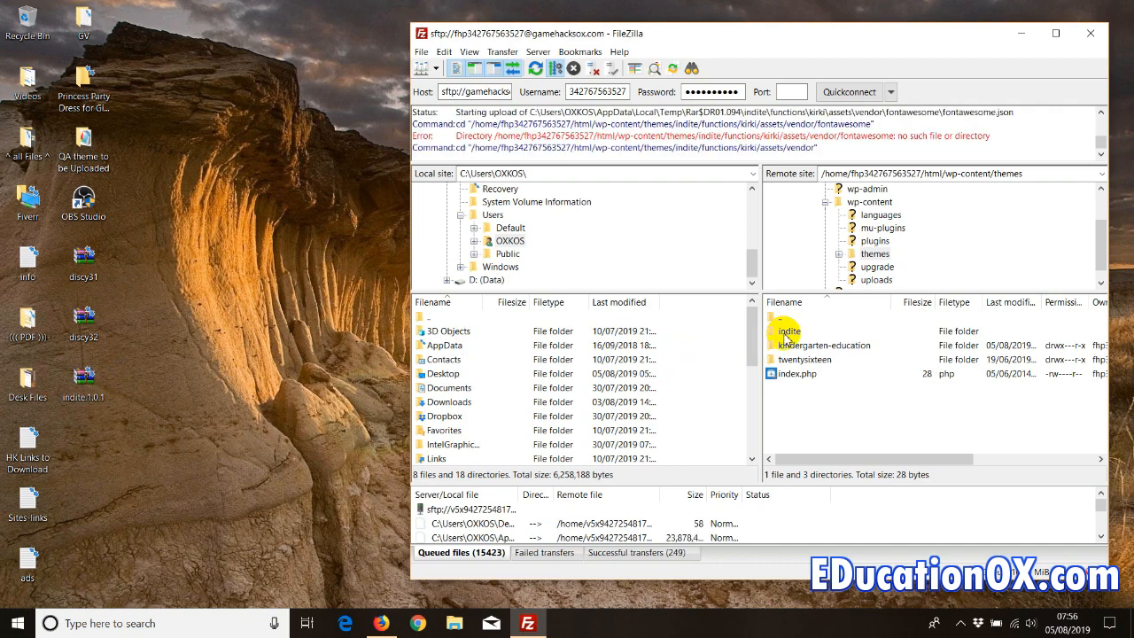
- Check the uploaded indite folder, disconnect from the server, and return to the browser
{"action": "left_click", "coordinate": [787, 335]}
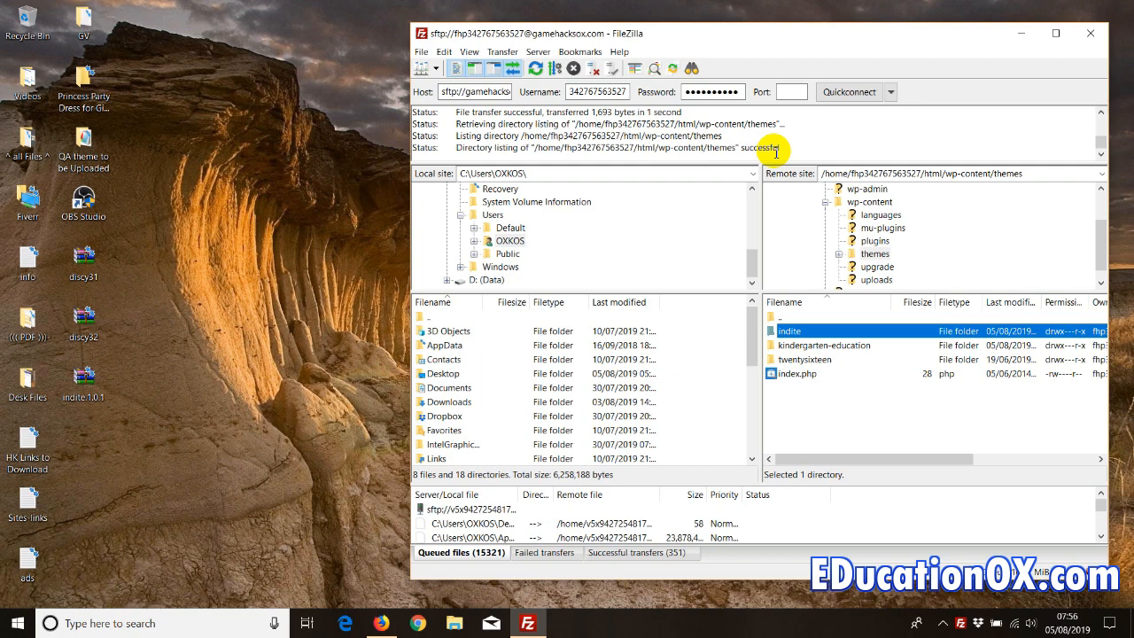
{"action": "left_click", "coordinate": [536, 54]}
{"action": "left_click", "coordinate": [565, 100]}
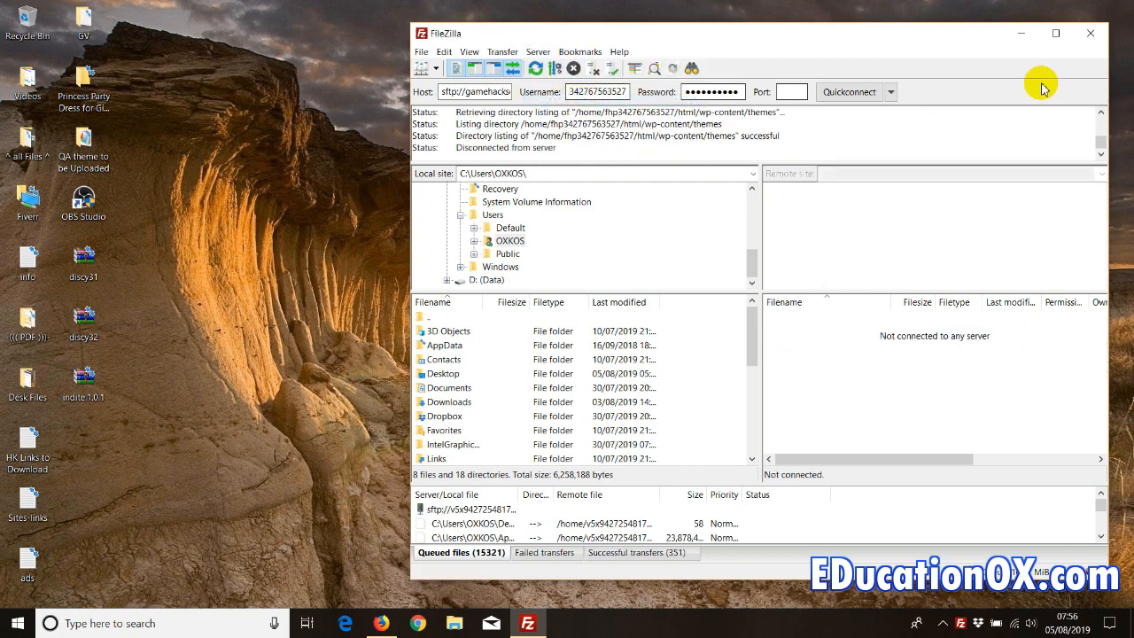
{"action": "left_click", "coordinate": [1032, 33]}
{"action": "left_click", "coordinate": [380, 623]}
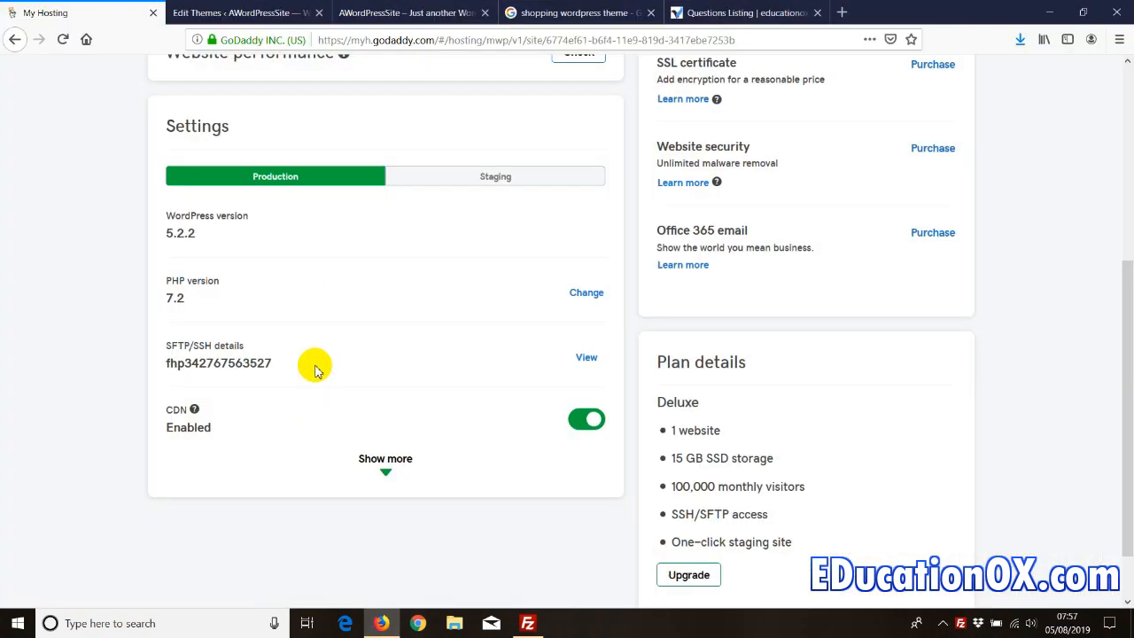
- Activate the Indite theme from Appearance > Themes
{"action": "left_click", "coordinate": [237, 9]}
{"action": "left_click", "coordinate": [23, 320]}
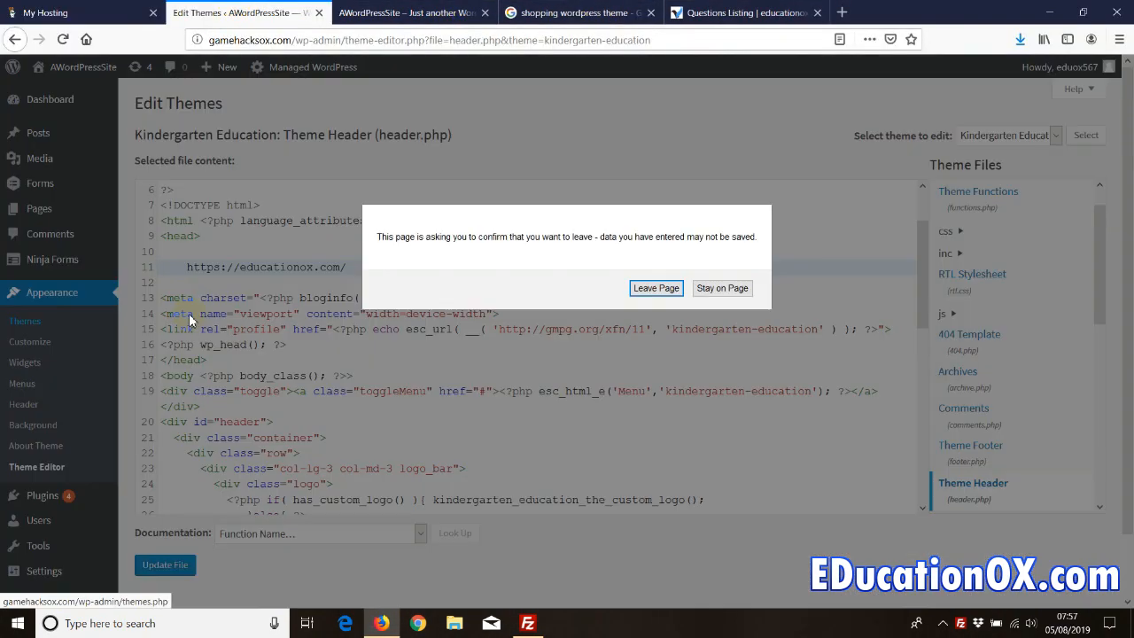
{"action": "left_click", "coordinate": [656, 288]}
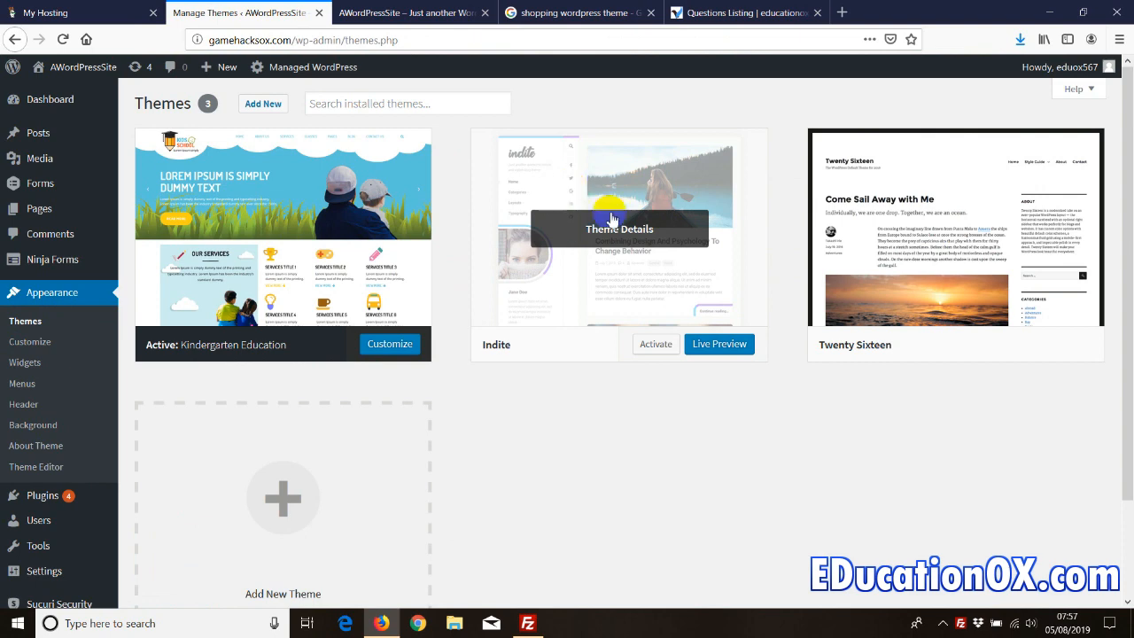
{"action": "left_click", "coordinate": [640, 344]}
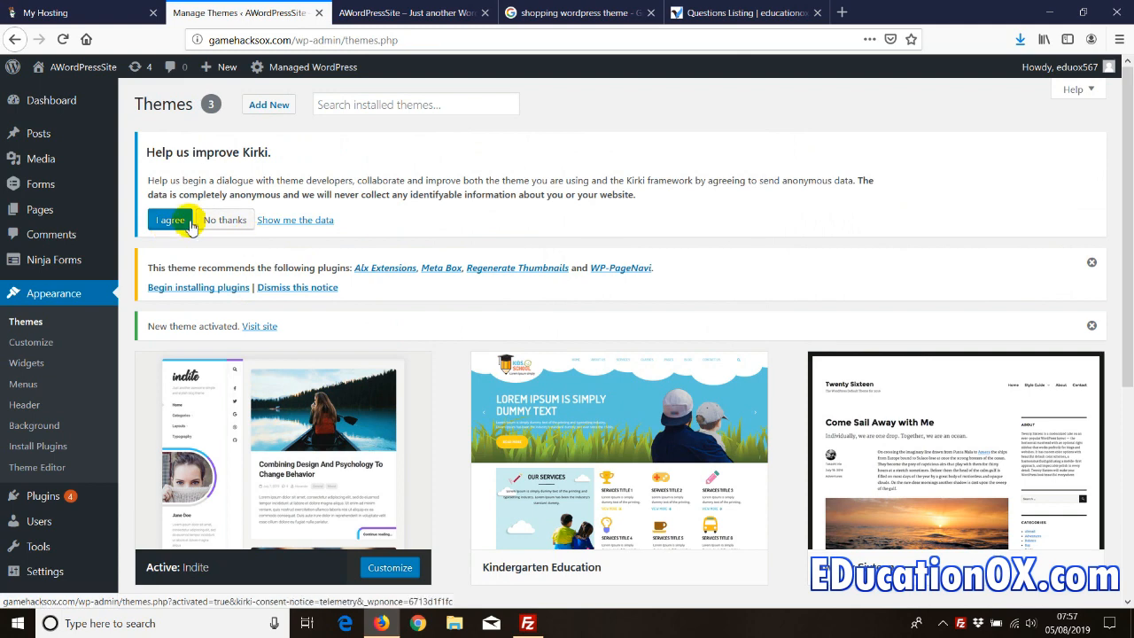
- Bulk-install Indite's four recommended plugins: Alx Extensions, Meta Box, Regenerate Thumbnails, WP-PageNavi
{"action": "left_click", "coordinate": [175, 293]}
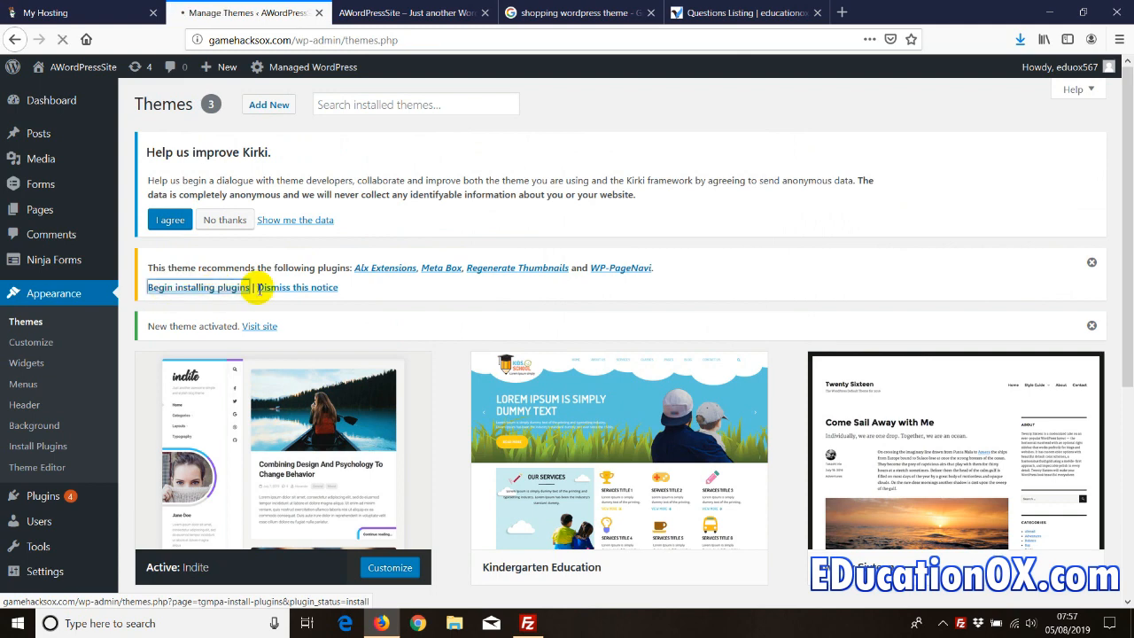
{"action": "left_click", "coordinate": [150, 302]}
{"action": "left_click", "coordinate": [173, 276]}
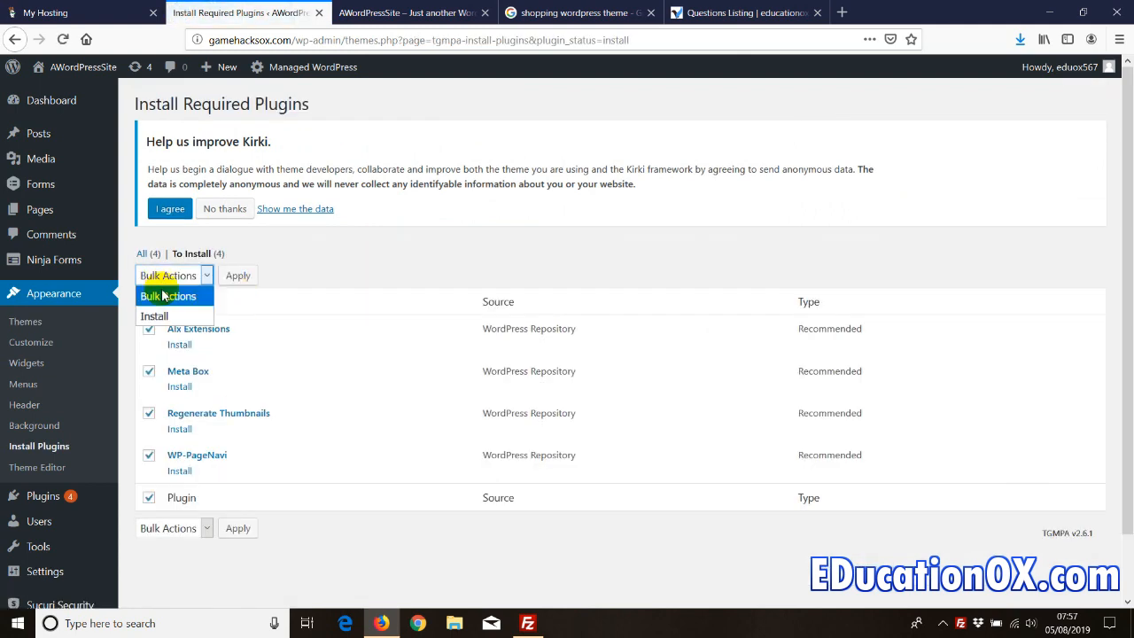
{"action": "left_click", "coordinate": [160, 310]}
{"action": "left_click", "coordinate": [248, 276]}
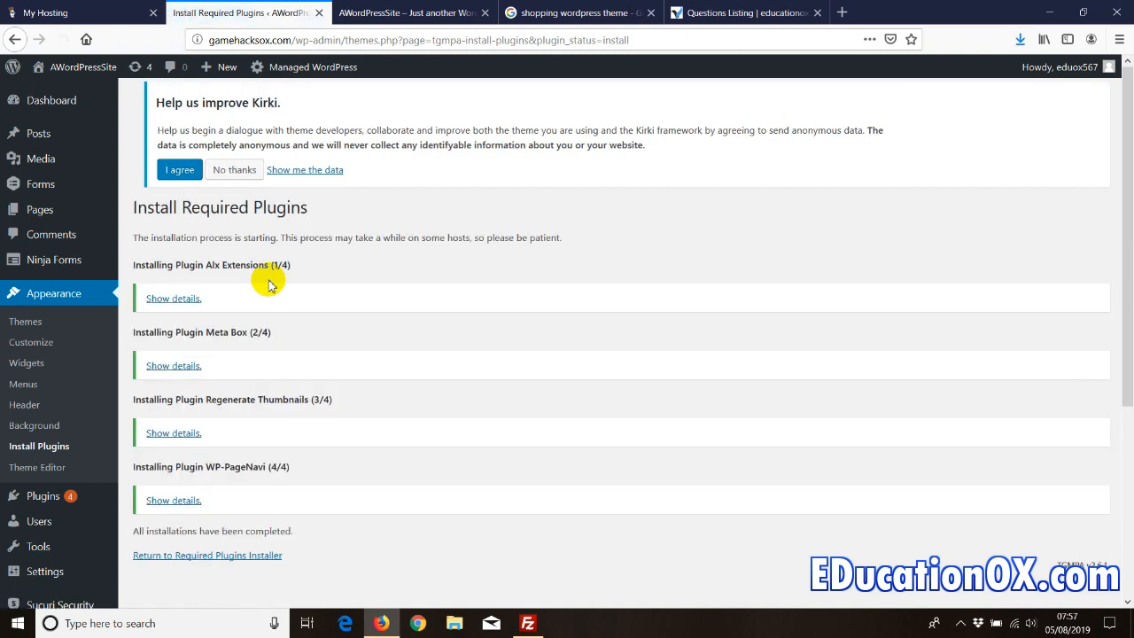
- Bulk-activate the four installed plugins and return to the dashboard
{"action": "left_click", "coordinate": [164, 555]}
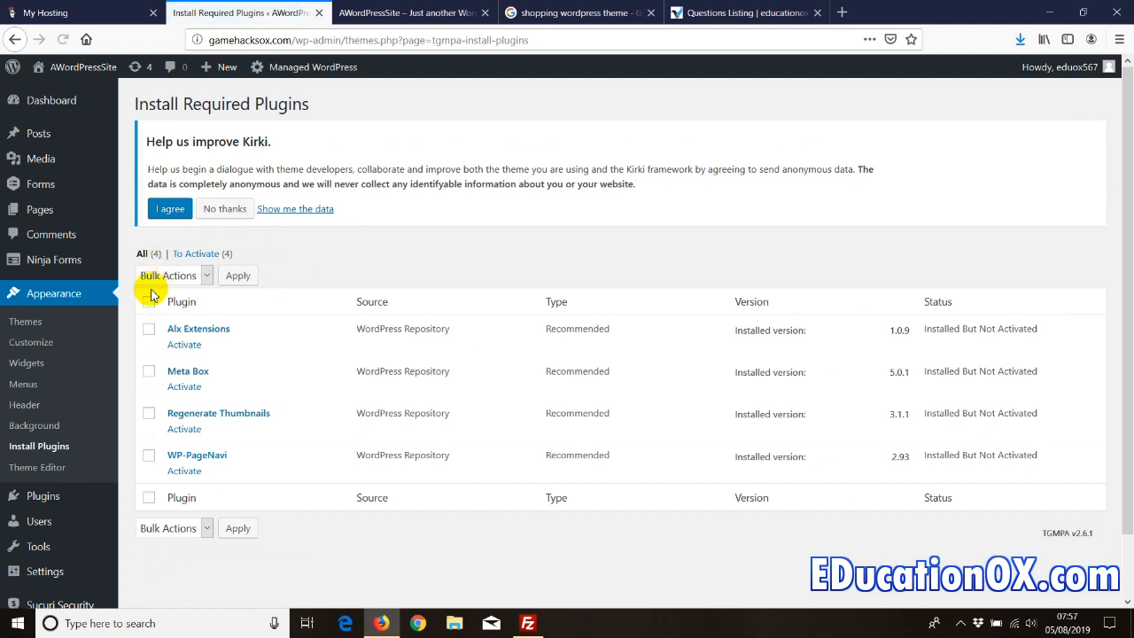
{"action": "left_click", "coordinate": [149, 302]}
{"action": "left_click", "coordinate": [163, 280]}
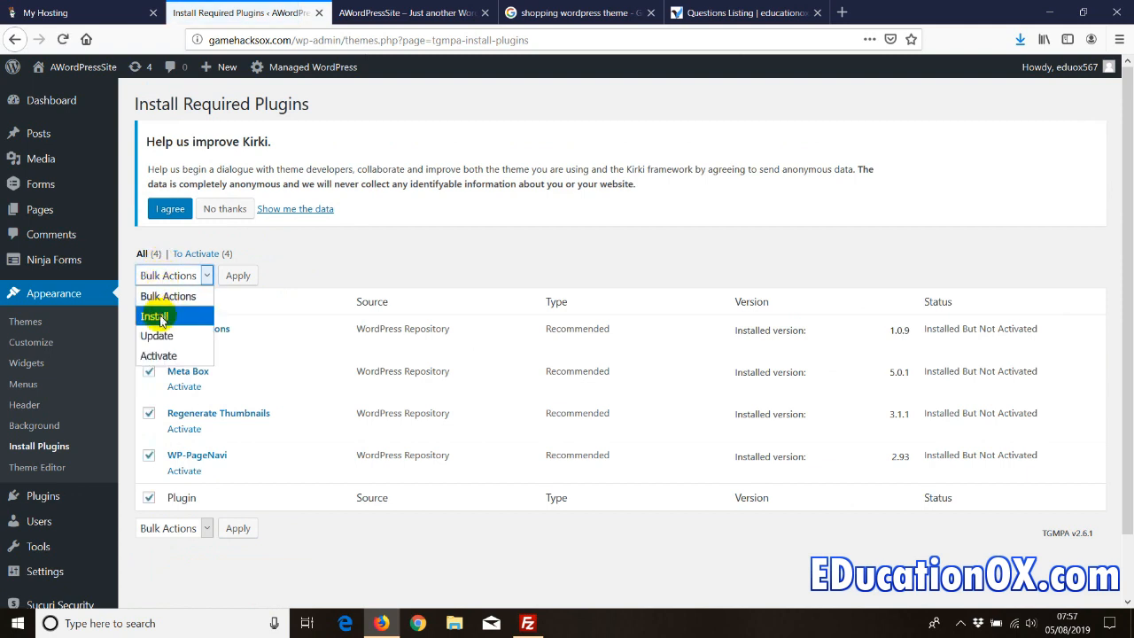
{"action": "left_click", "coordinate": [158, 355]}
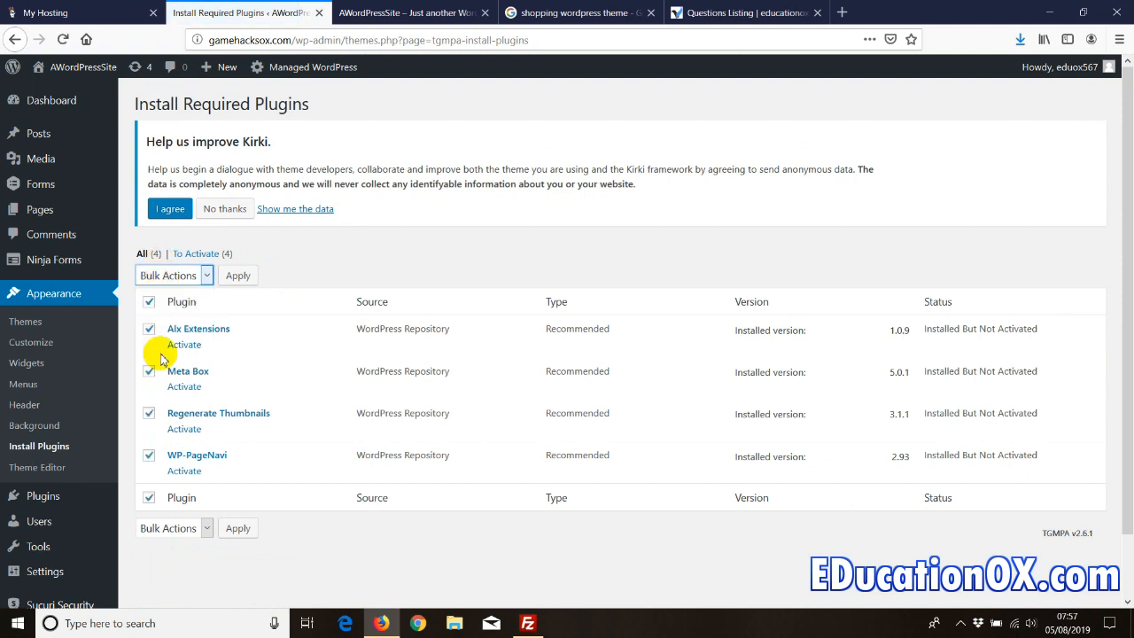
{"action": "left_click", "coordinate": [234, 277]}
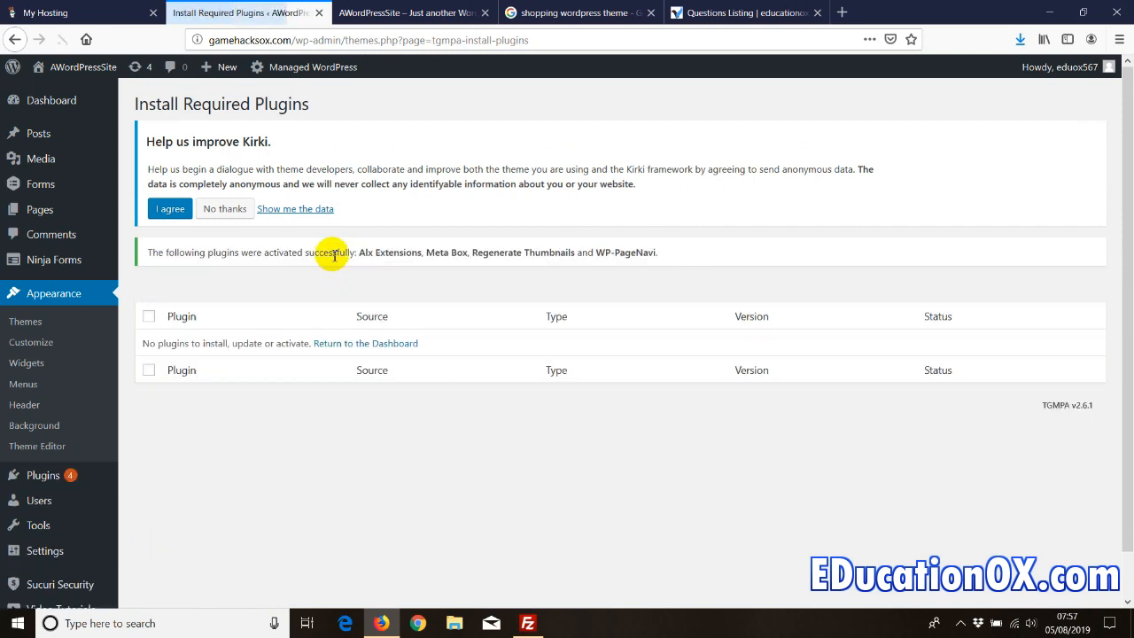
{"action": "left_click", "coordinate": [339, 343]}
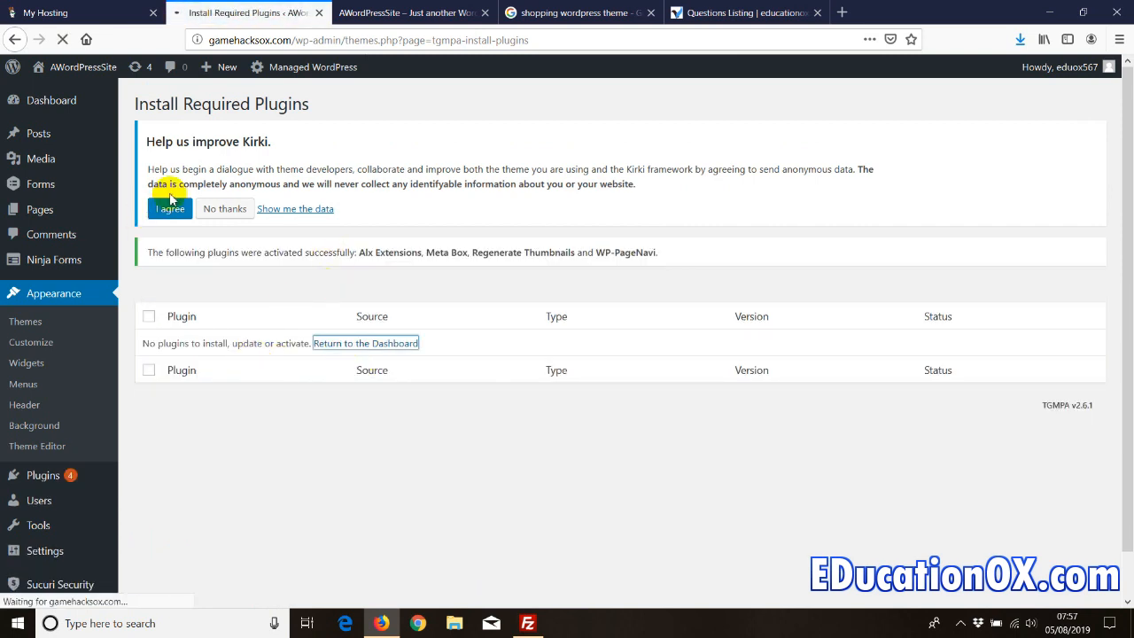
- Reload the gamehacksox.com front page and scroll through the Indite layout with the Demo post
{"action": "key", "text": "ctrl+Tab"}
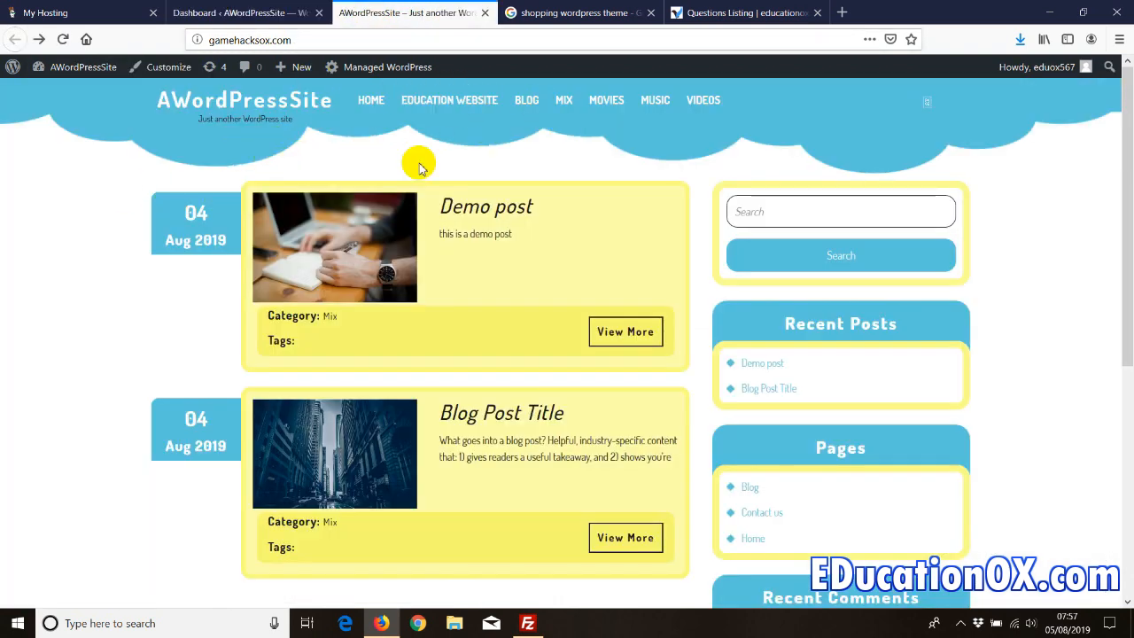
{"action": "right_click", "coordinate": [97, 170]}
{"action": "left_click", "coordinate": [180, 185]}
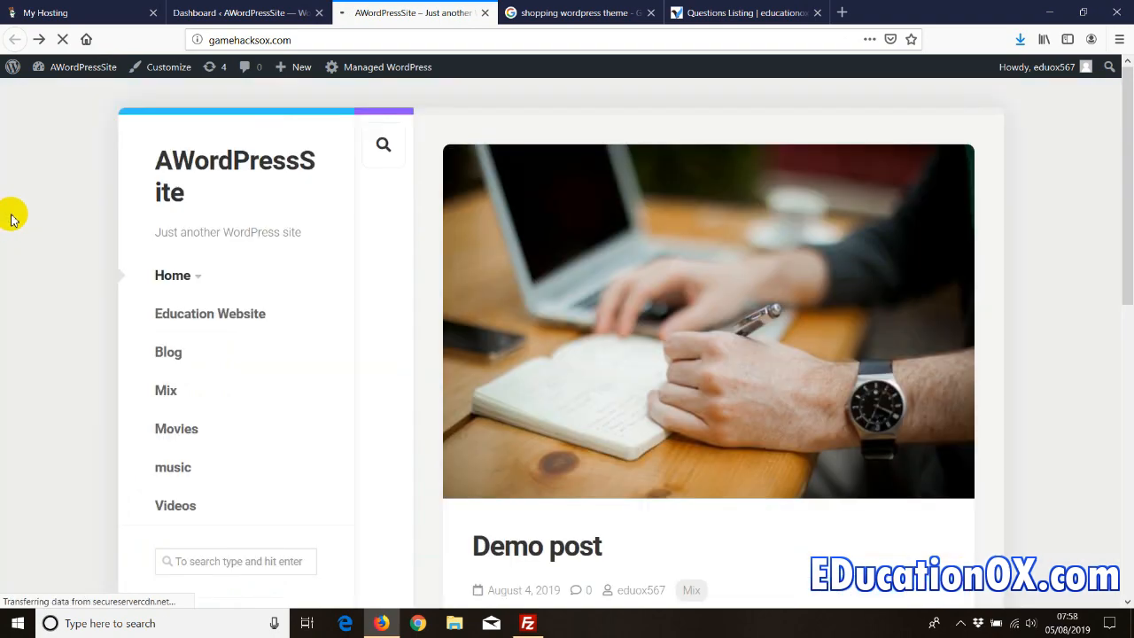
{"action": "mouse_move", "coordinate": [1123, 127]}
{"action": "left_mouse_down"}
{"action": "mouse_move", "coordinate": [1125, 469]}
{"action": "mouse_move", "coordinate": [1130, 107]}
{"action": "left_mouse_up"}
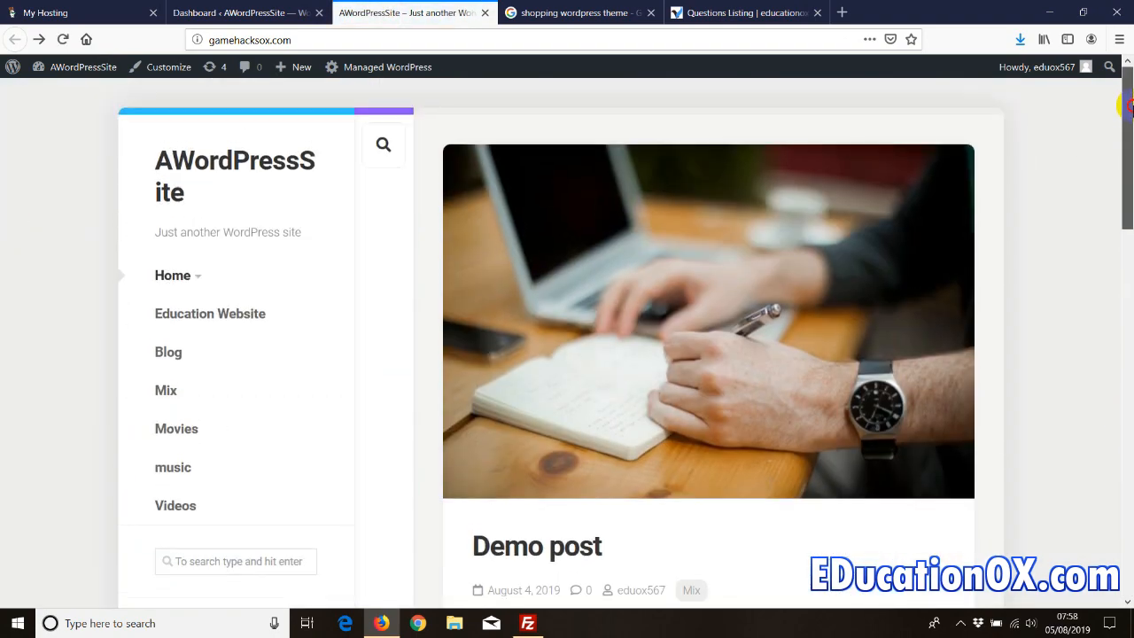
{"action": "mouse_move", "coordinate": [163, 274]}
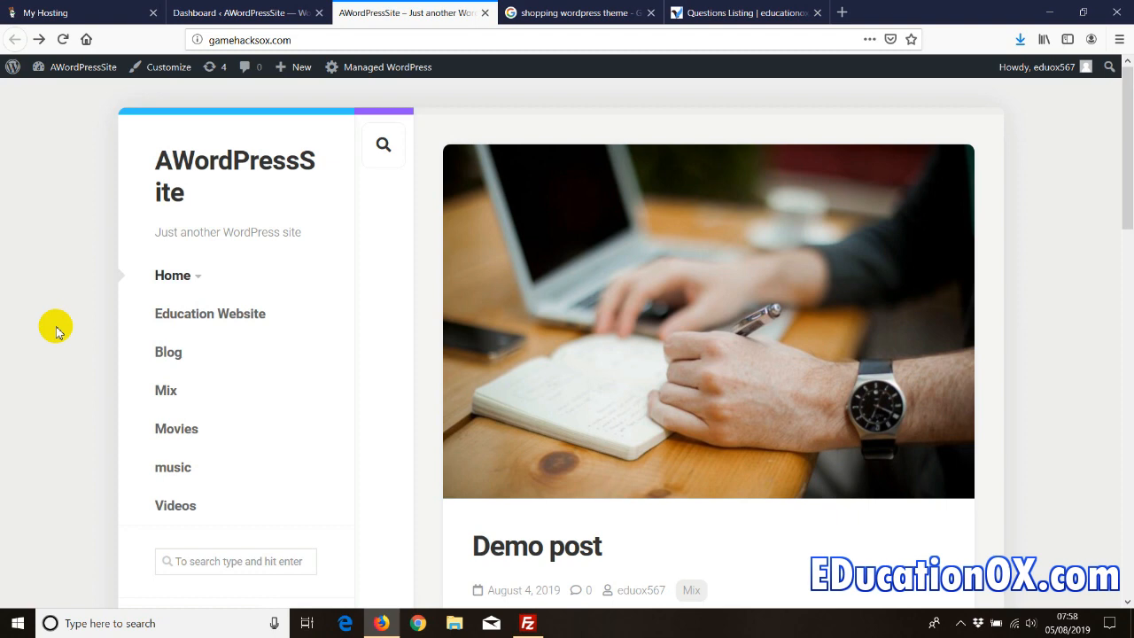
- Bring FileZilla back and reconnect to the site's server
{"action": "left_click", "coordinate": [1046, 13]}
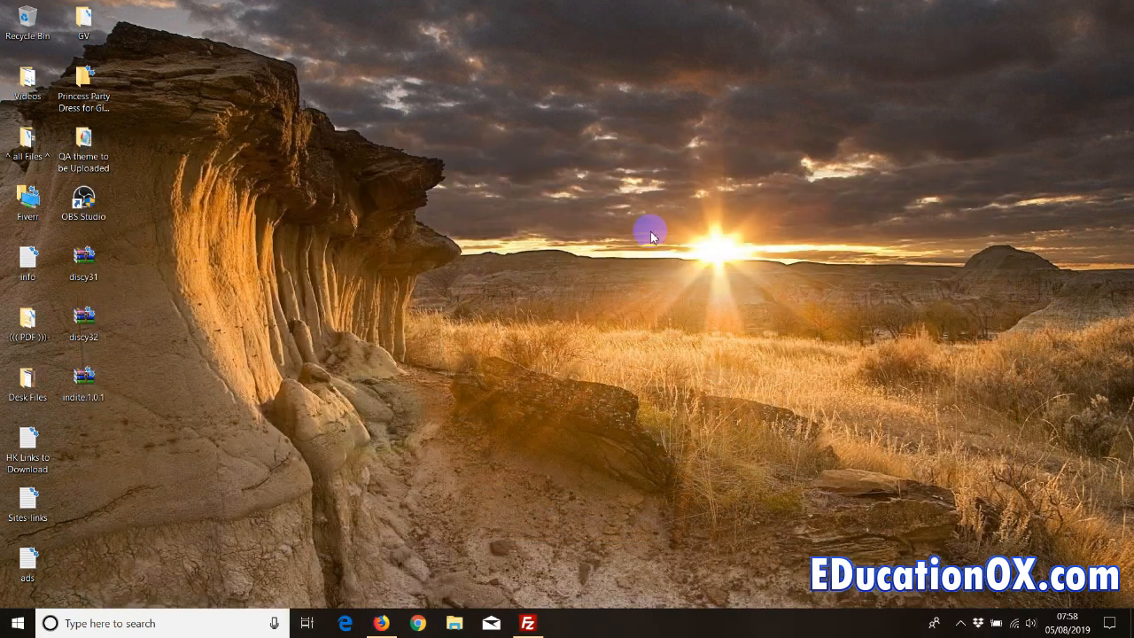
{"action": "left_click", "coordinate": [527, 622]}
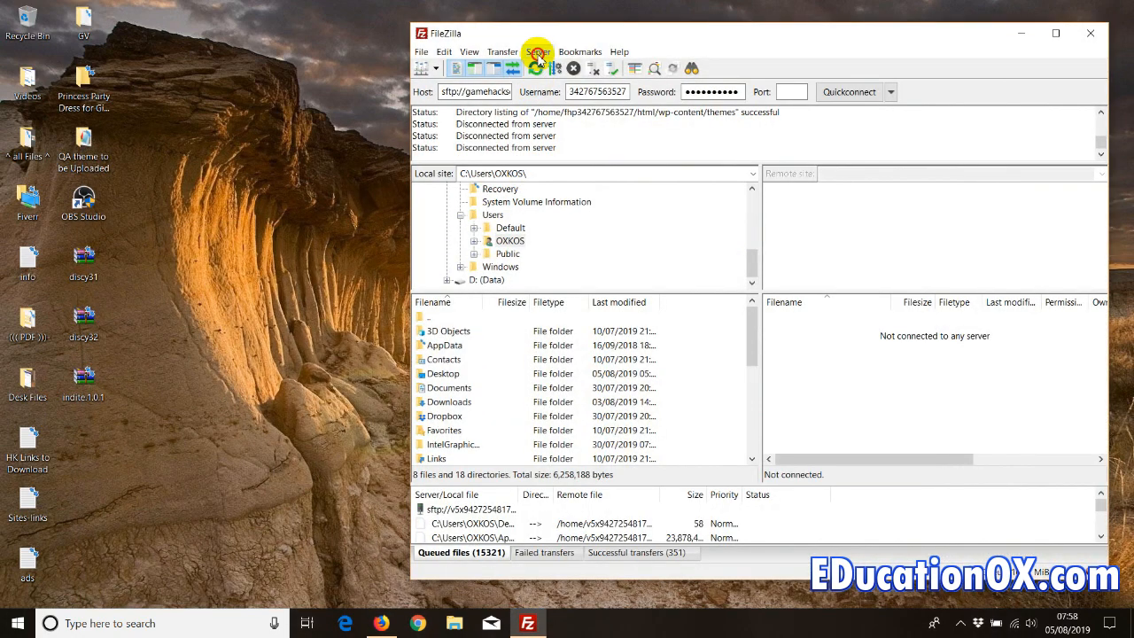
{"action": "left_click", "coordinate": [538, 52]}
{"action": "left_click", "coordinate": [564, 86]}
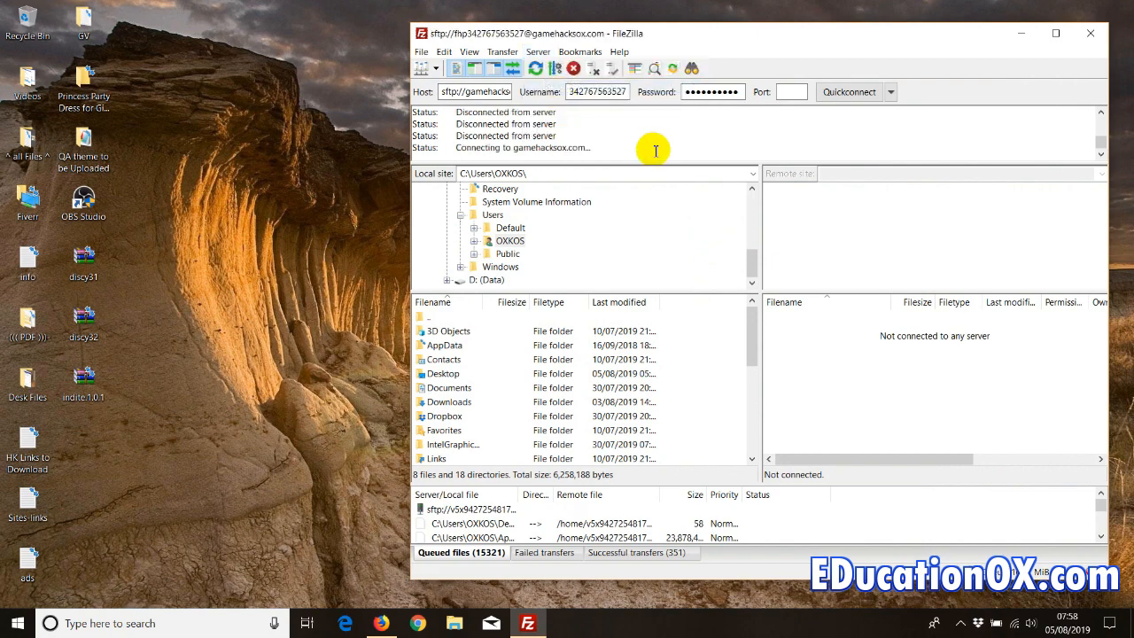
- Delete the meta-box folder from the remote plugins directory, leaving 1 file and 13 directories
{"action": "mouse_move", "coordinate": [480, 99]}
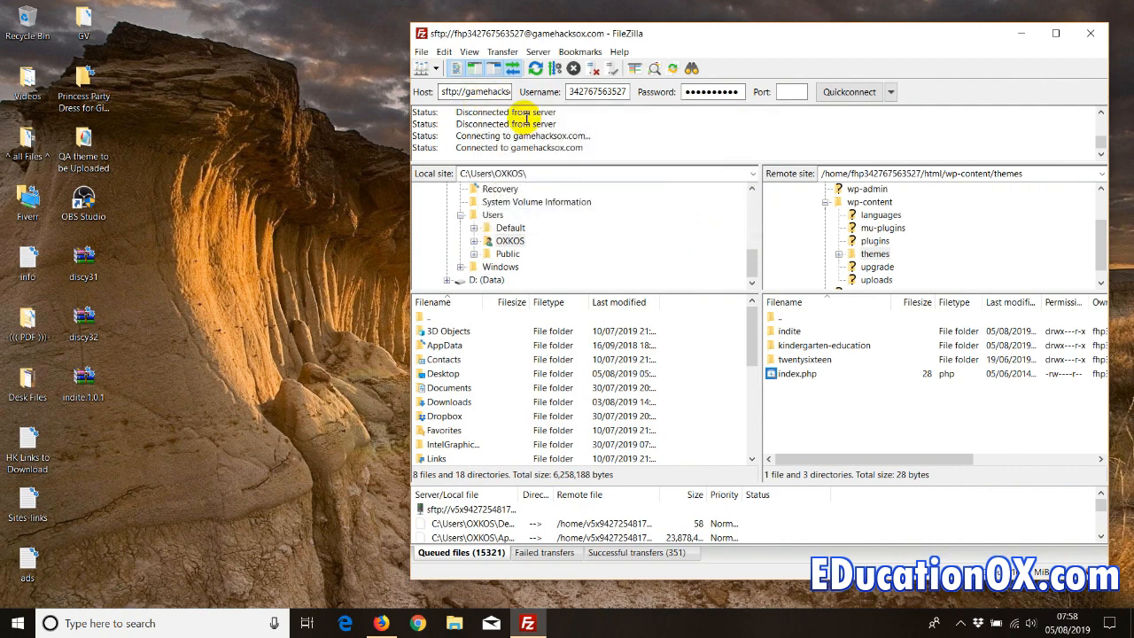
{"action": "left_click", "coordinate": [868, 241]}
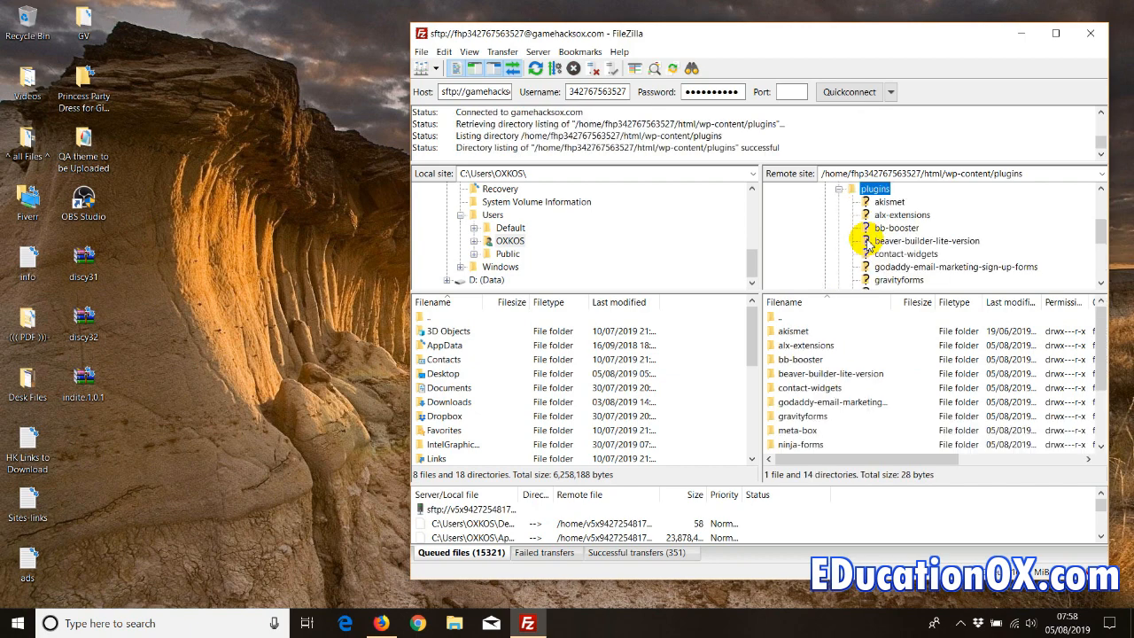
{"action": "left_click", "coordinate": [787, 359]}
{"action": "scroll", "coordinate": [804, 375], "scroll_direction": "down", "scroll_amount": 2}
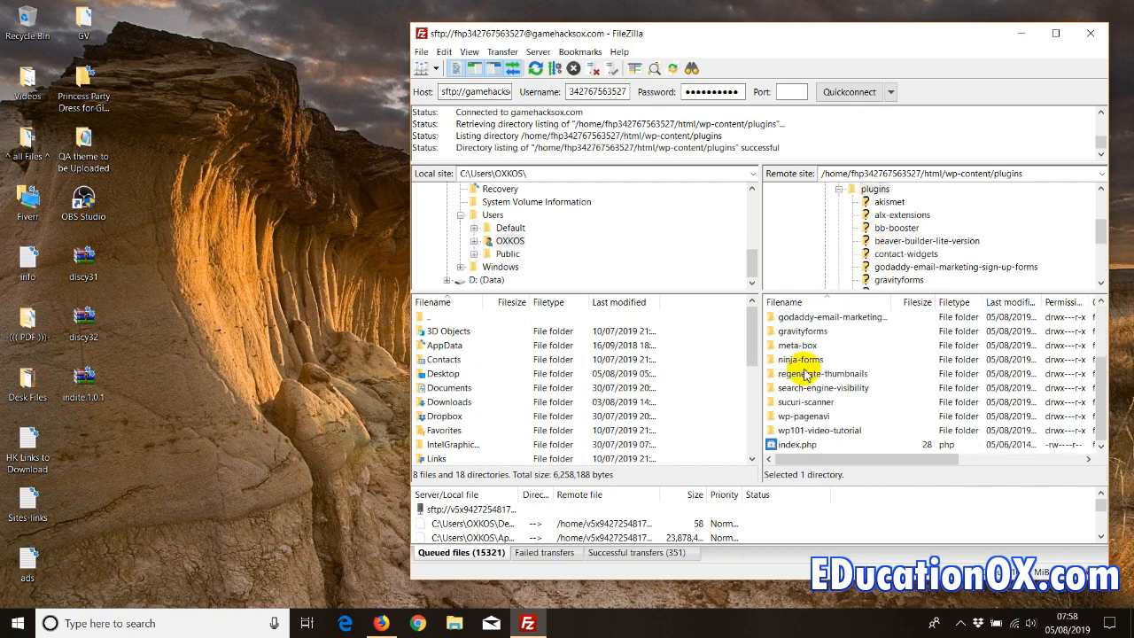
{"action": "scroll", "coordinate": [804, 375], "scroll_direction": "up", "scroll_amount": 2}
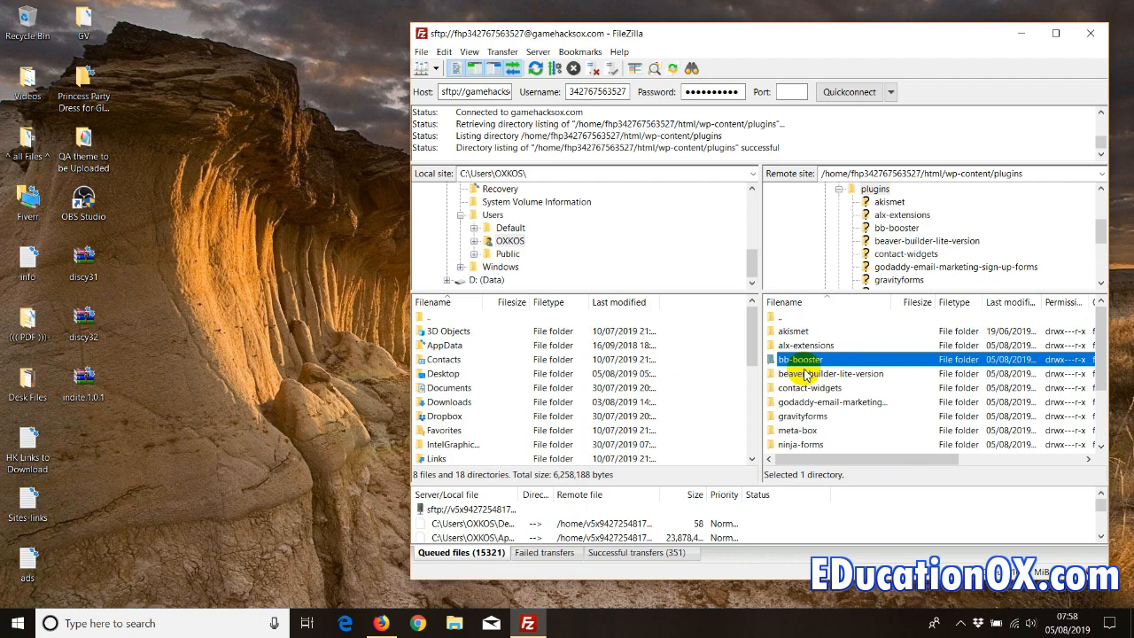
{"action": "left_click", "coordinate": [802, 430]}
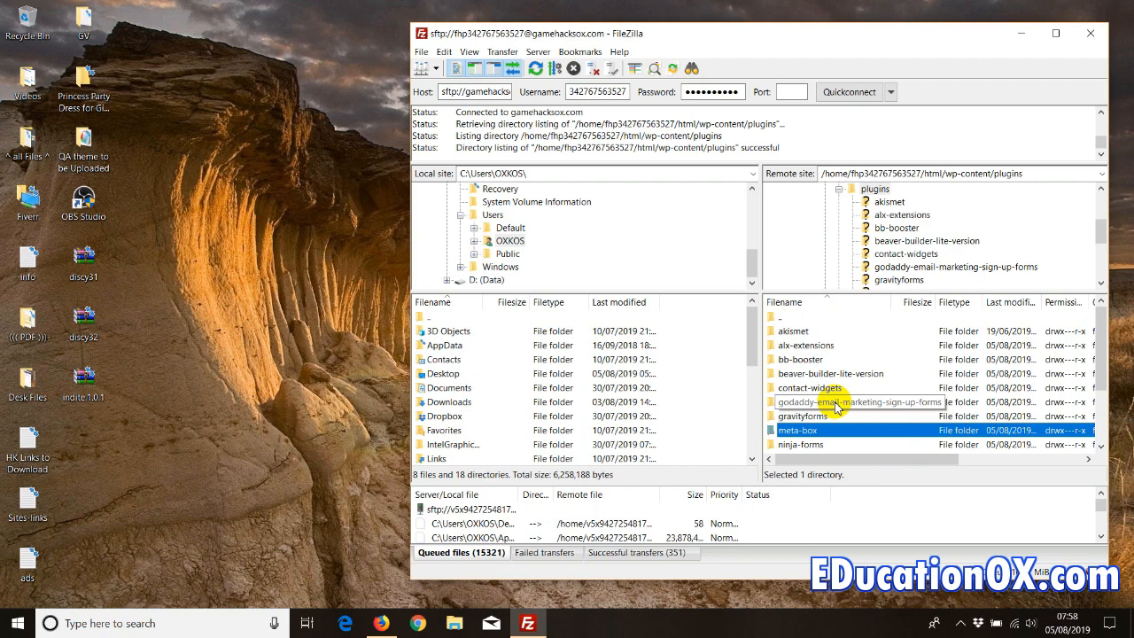
{"action": "right_click", "coordinate": [795, 430]}
{"action": "left_click", "coordinate": [824, 379]}
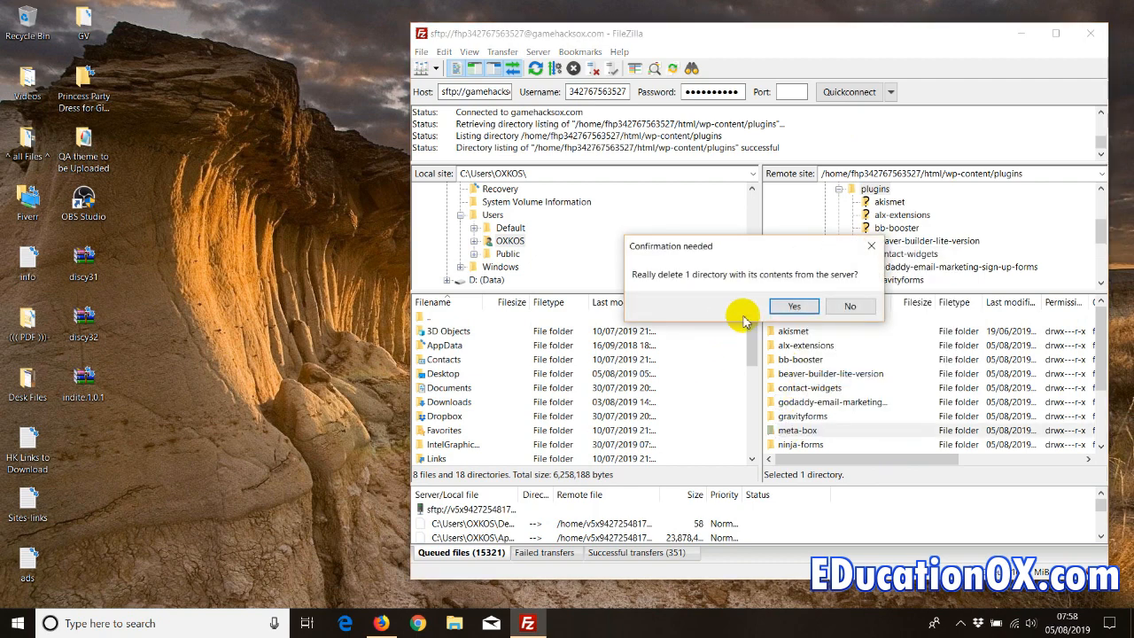
{"action": "left_click", "coordinate": [784, 308]}
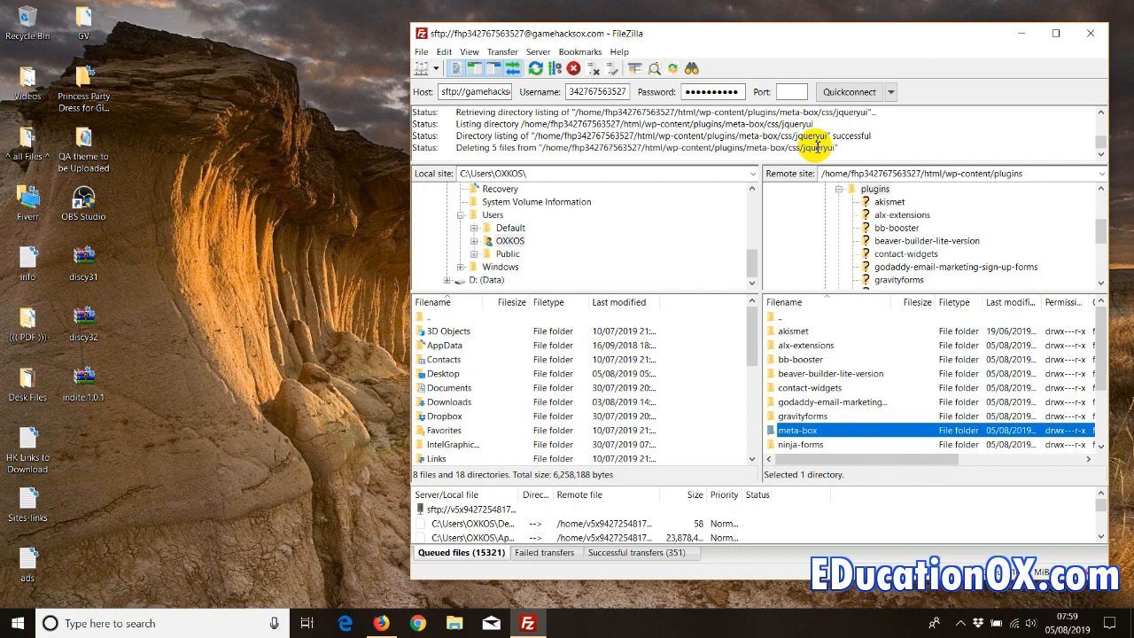
{"action": "left_click_drag", "start_coordinate": [780, 147], "coordinate": [452, 144]}
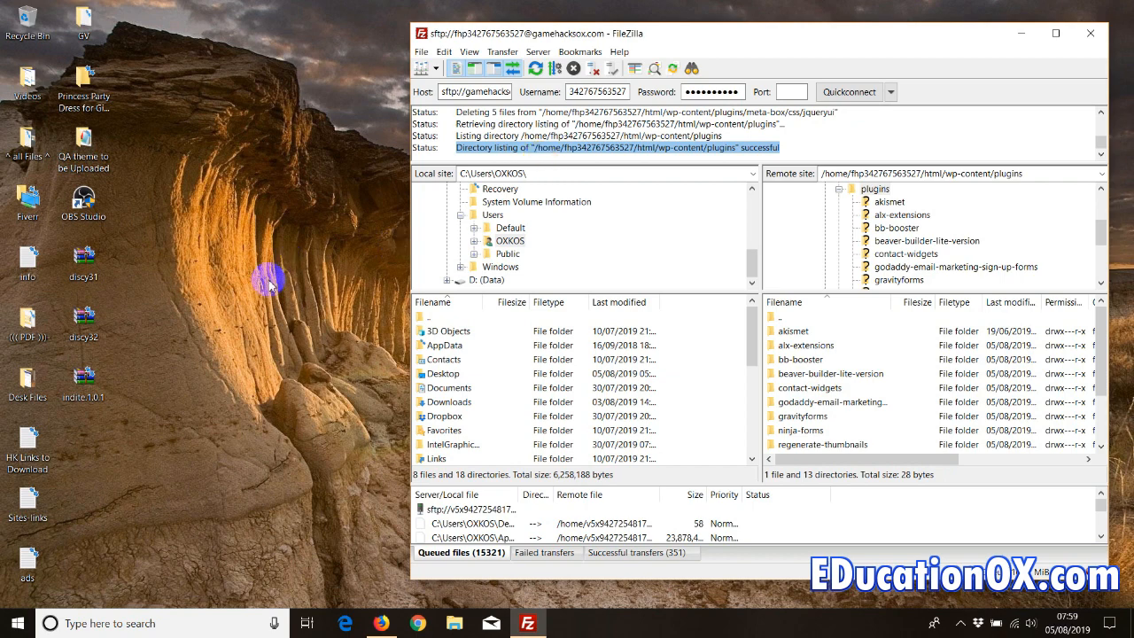
- In a new browser tab, Google 'contact us plugin' for WordPress
{"action": "left_click", "coordinate": [381, 623]}
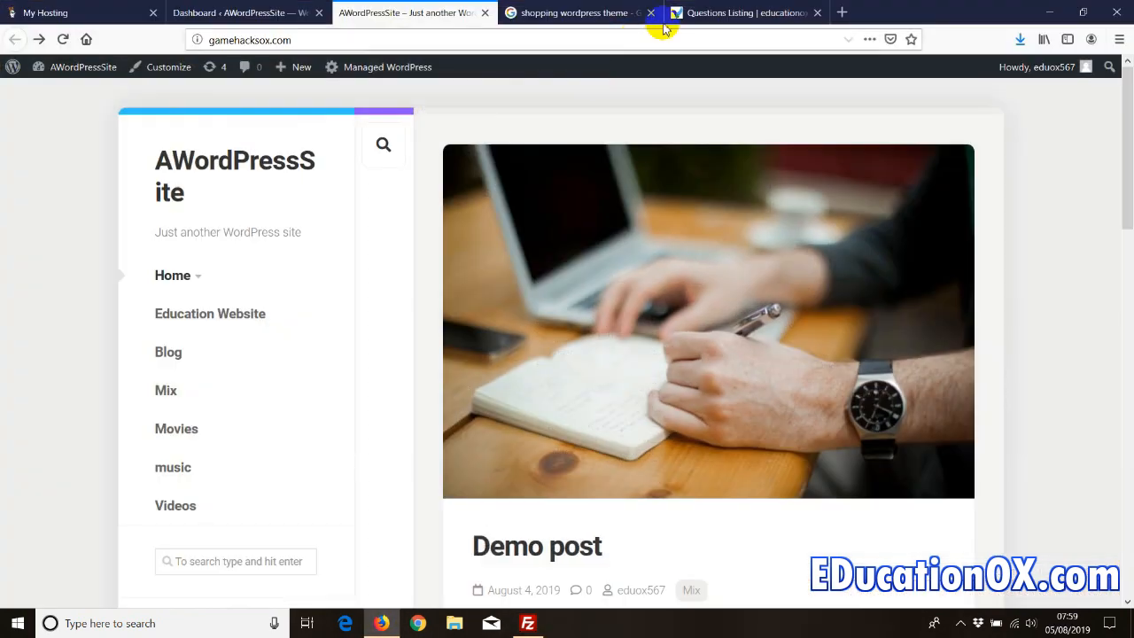
{"action": "left_click", "coordinate": [838, 12]}
{"action": "left_click", "coordinate": [84, 38]}
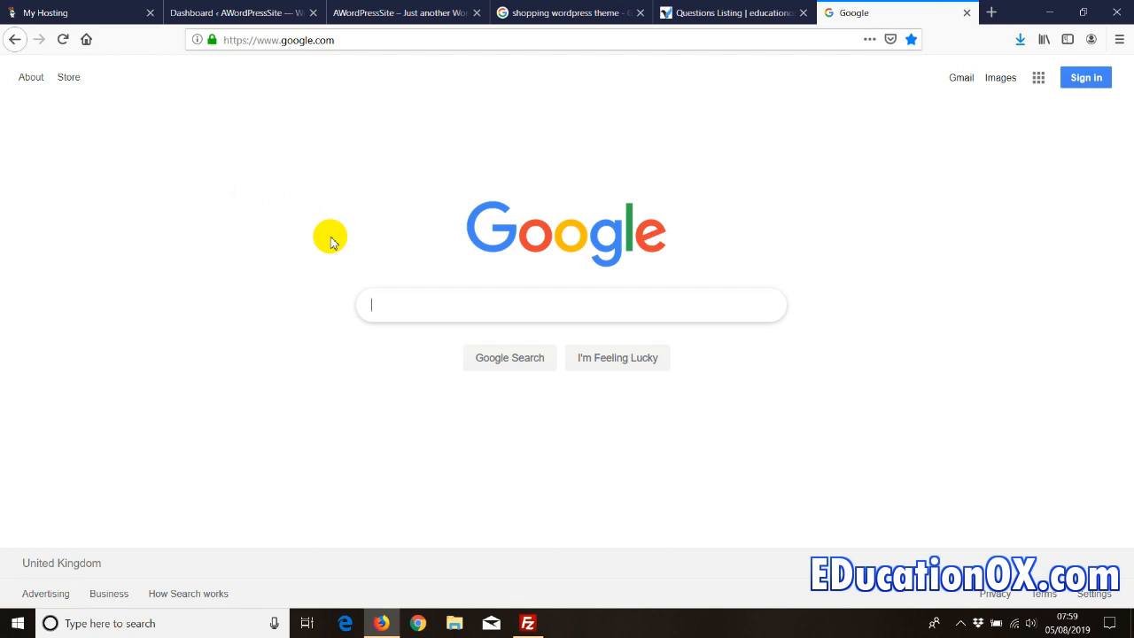
{"action": "type", "text": "contact us"}
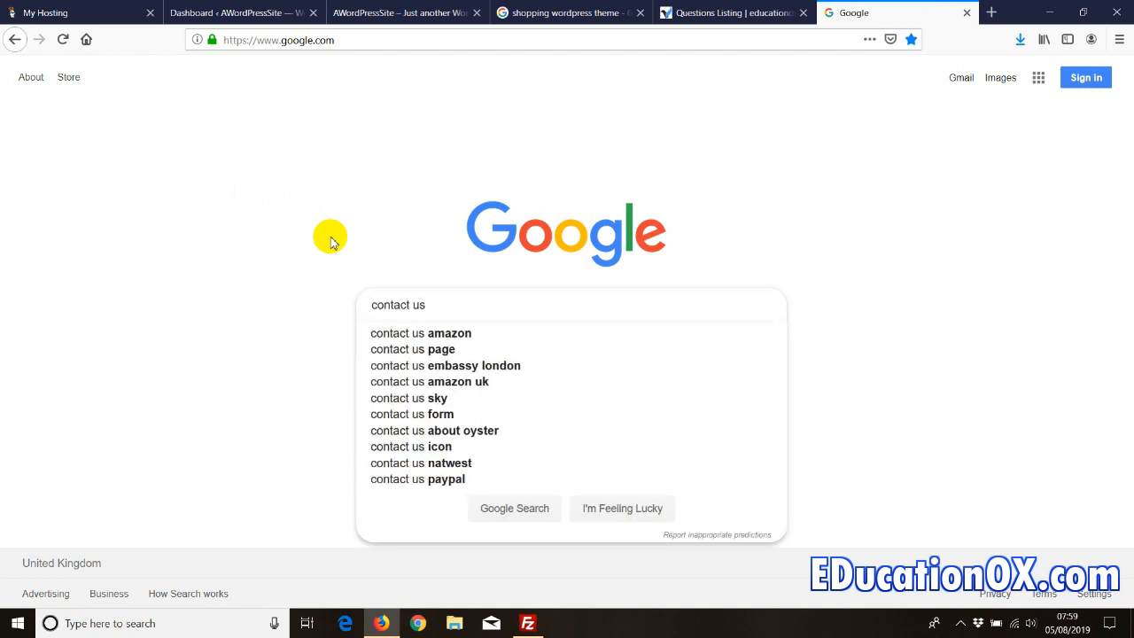
{"action": "type", "text": " plugin"}
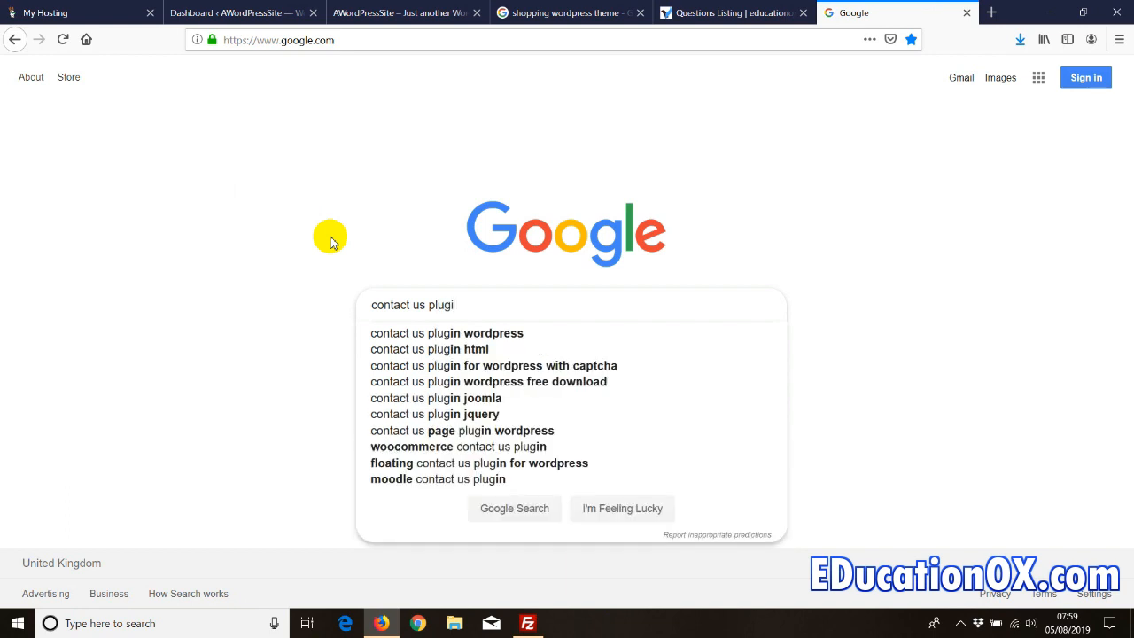
{"action": "left_click", "coordinate": [425, 334]}
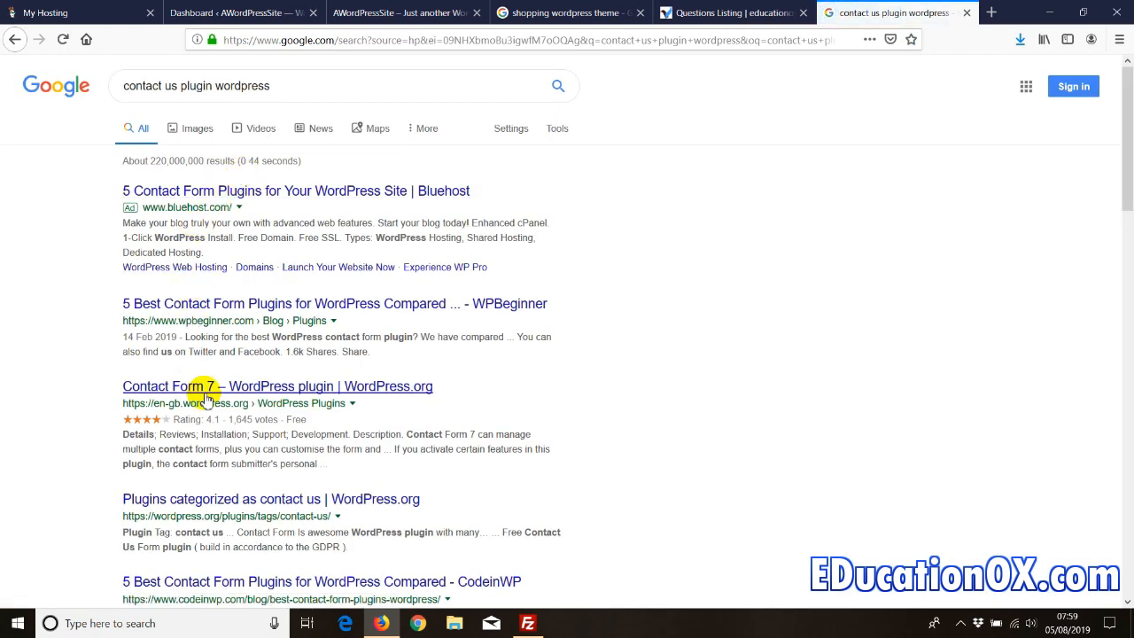
- Download the Contact Form 7 zip from WordPress.org and return to the WordPress dashboard
{"action": "left_click", "coordinate": [182, 385]}
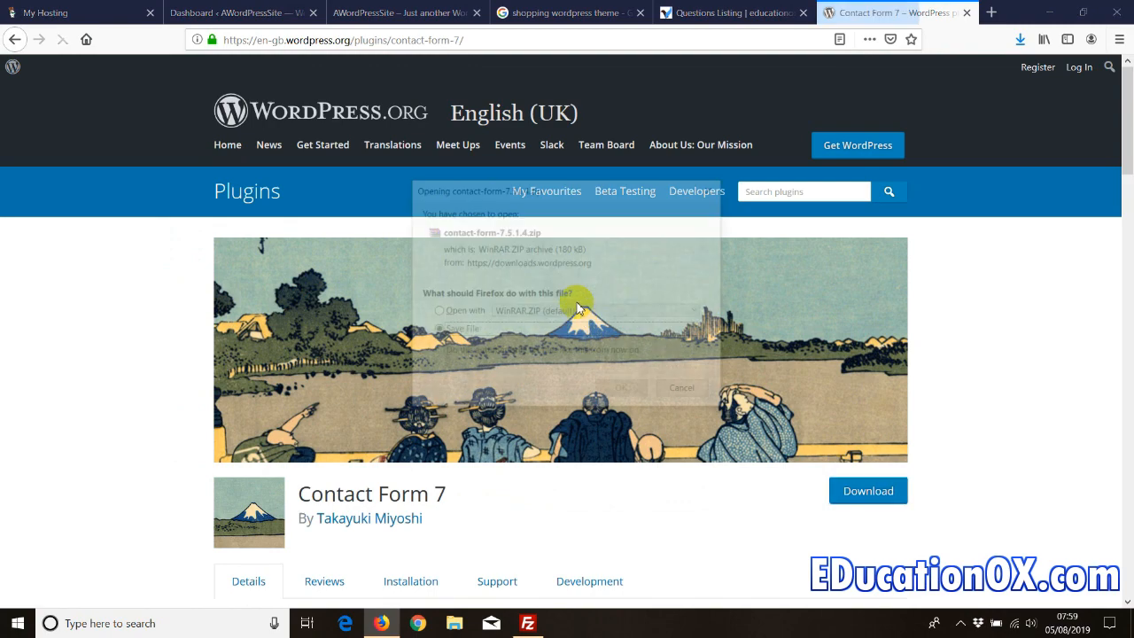
{"action": "left_click", "coordinate": [607, 392]}
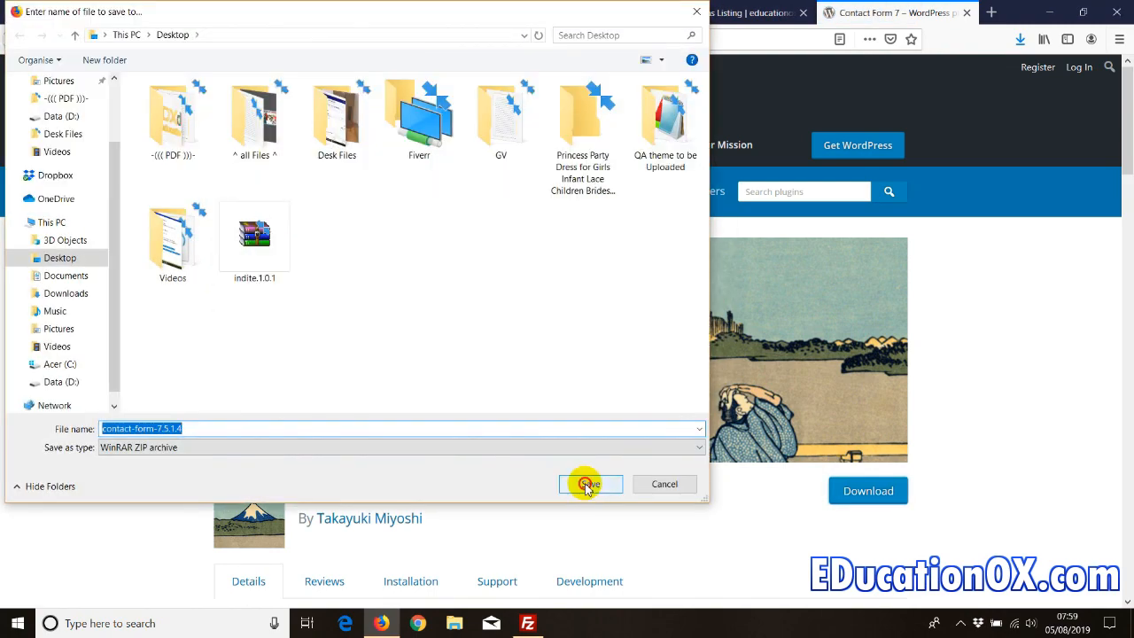
{"action": "left_click", "coordinate": [588, 485]}
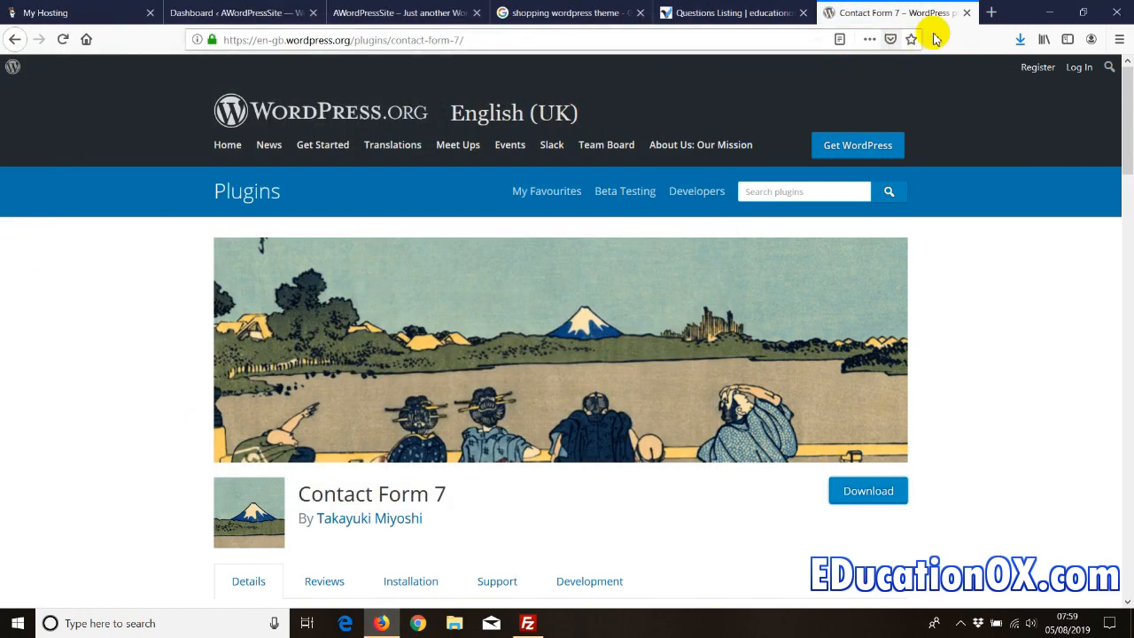
{"action": "left_click", "coordinate": [966, 12]}
{"action": "left_click", "coordinate": [232, 12]}
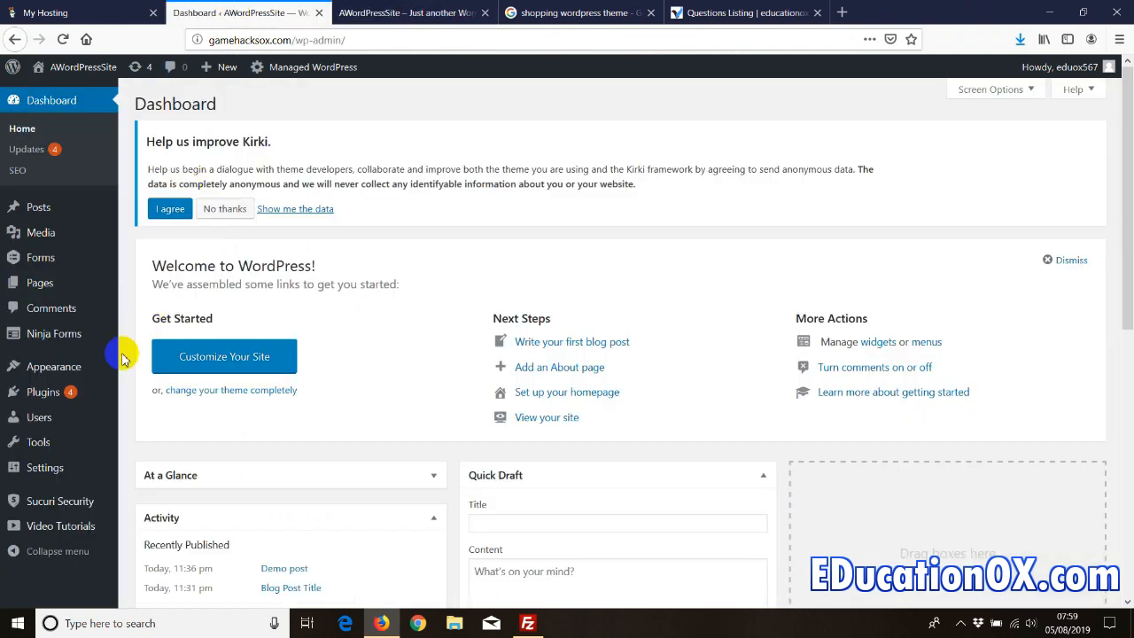
- Open Plugins > Add New's Upload Plugin panel, browse to contact-form-7.5.1.4, then cancel
{"action": "mouse_move", "coordinate": [41, 400]}
{"action": "left_click", "coordinate": [140, 417]}
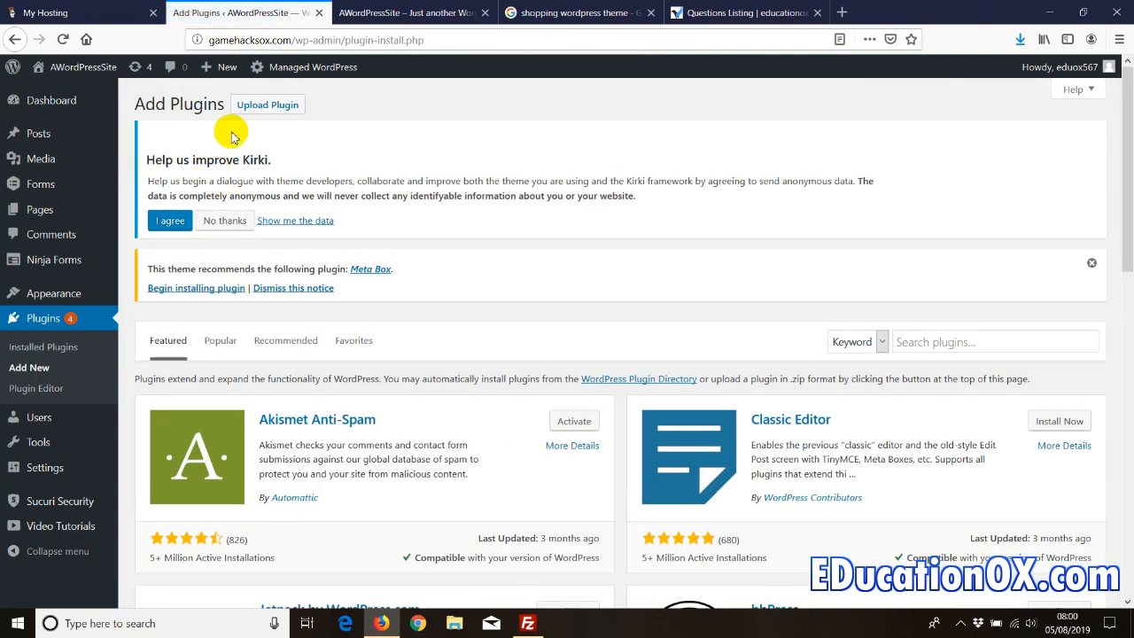
{"action": "left_click", "coordinate": [257, 105]}
{"action": "left_click", "coordinate": [509, 434]}
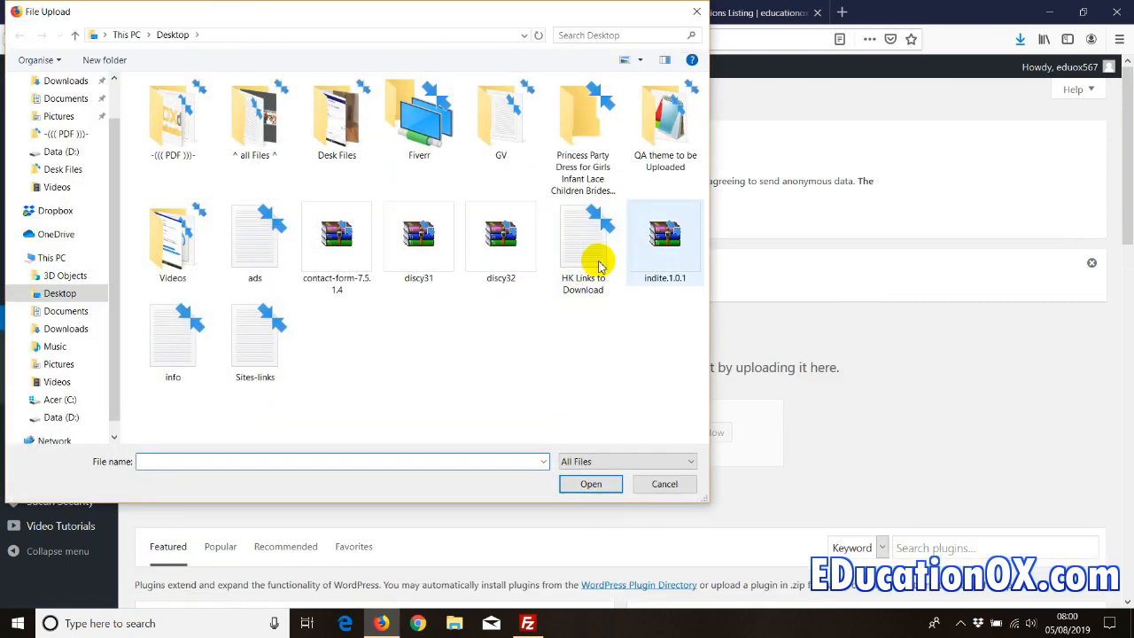
{"action": "left_click", "coordinate": [322, 288]}
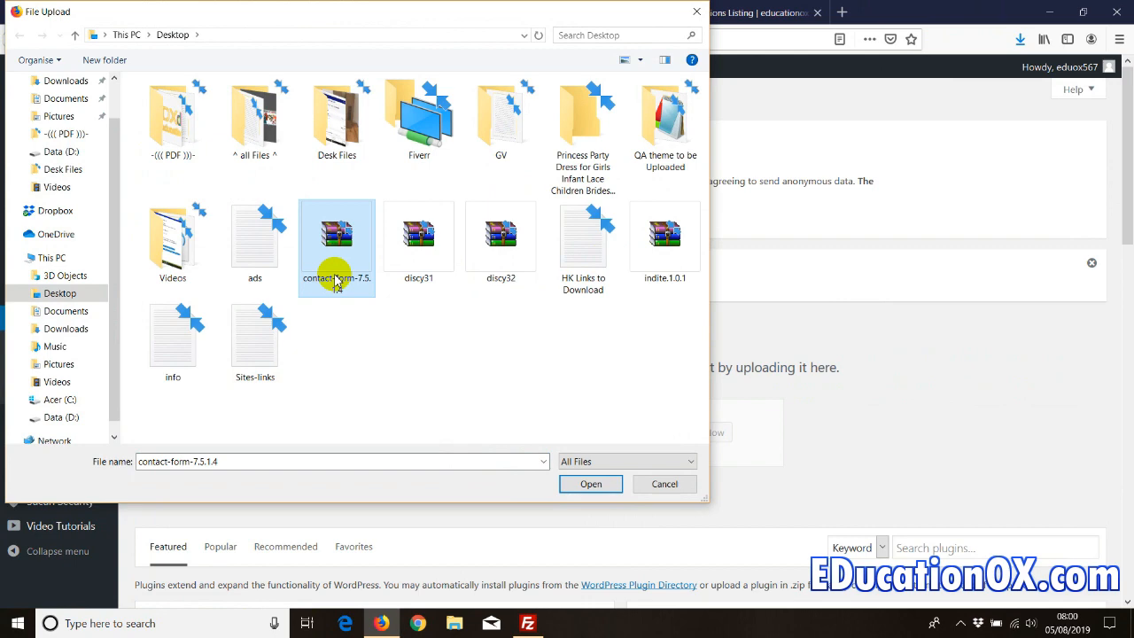
{"action": "left_click", "coordinate": [658, 484]}
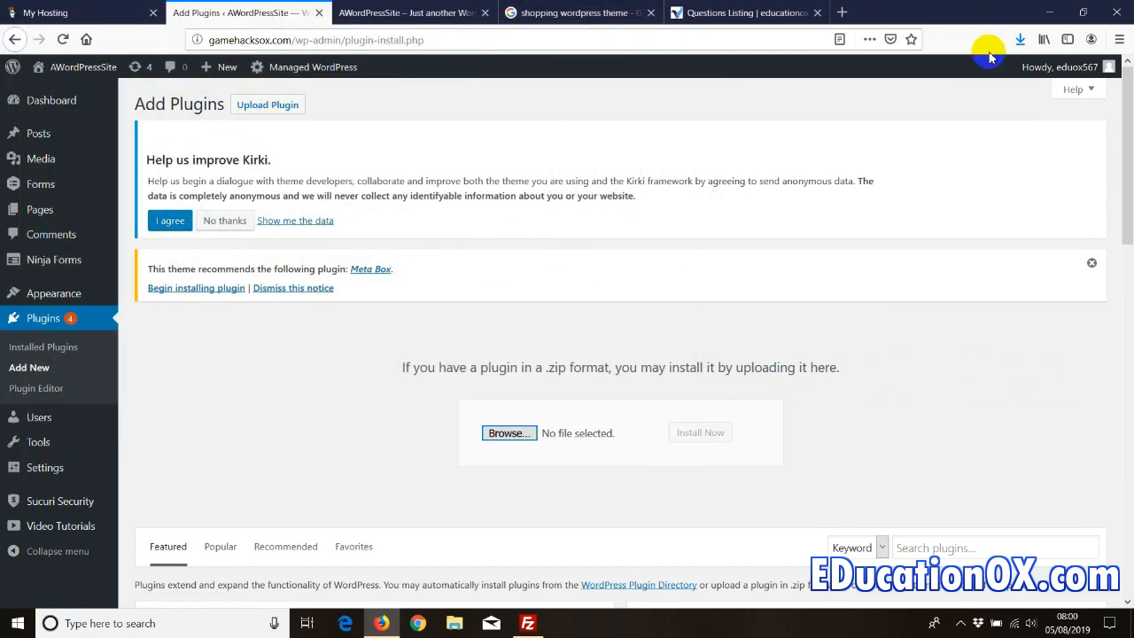
{"action": "left_click", "coordinate": [1049, 12]}
- Drag the contact-form-7 folder from the WinRAR archive into FileZilla's remote plugins folder
{"action": "double_click", "coordinate": [92, 449]}
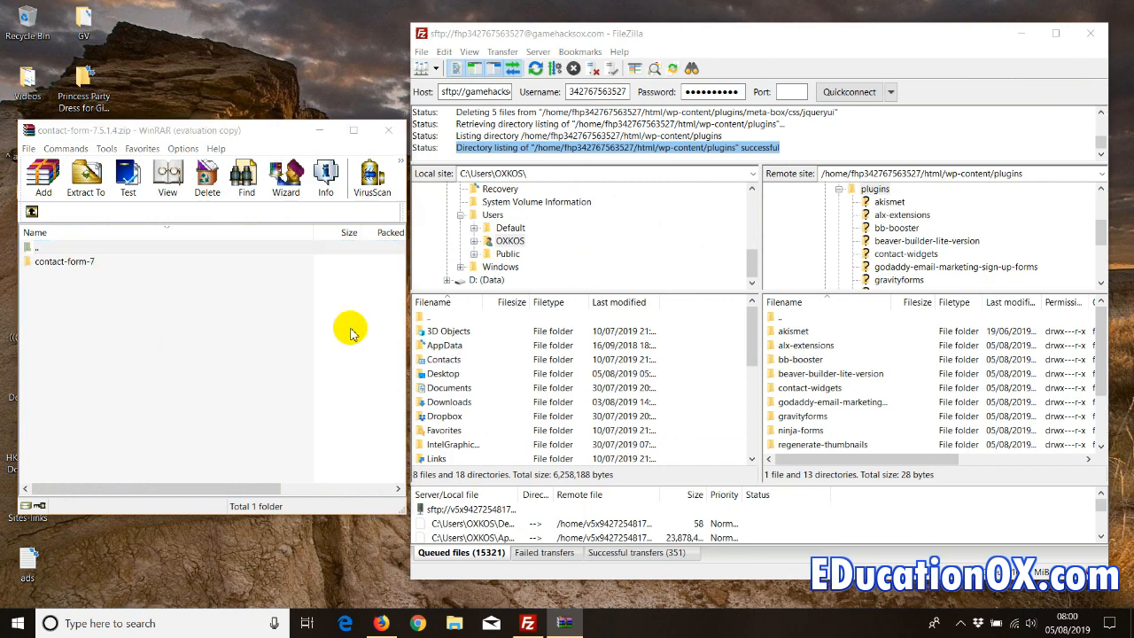
{"action": "left_click", "coordinate": [292, 328]}
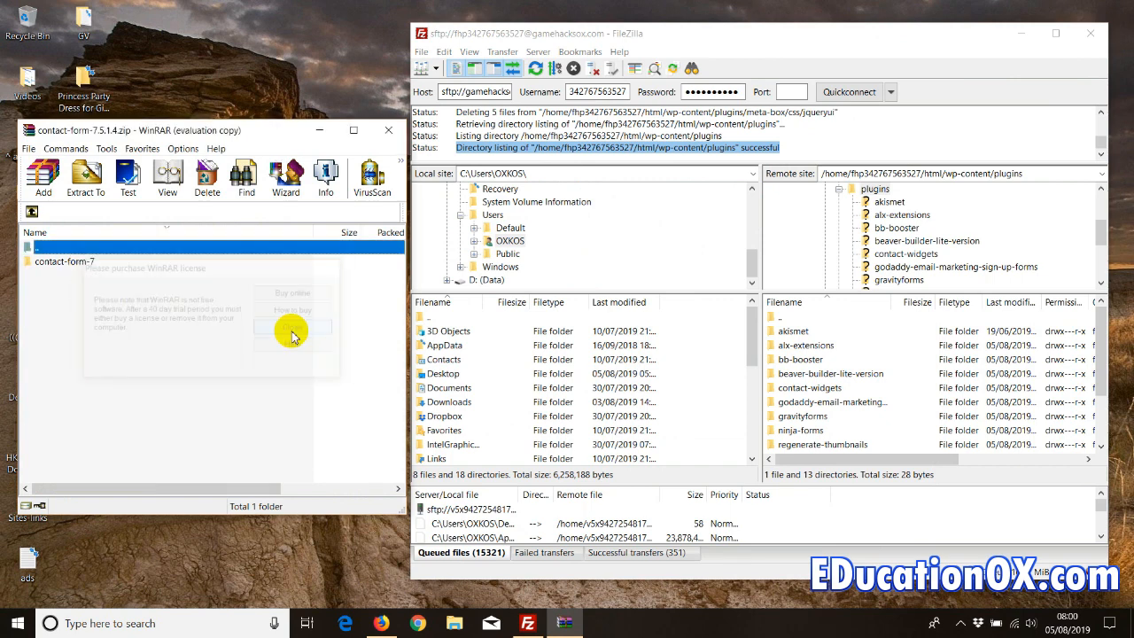
{"action": "left_click", "coordinate": [815, 373]}
{"action": "scroll", "coordinate": [824, 373], "scroll_direction": "down", "scroll_amount": 2}
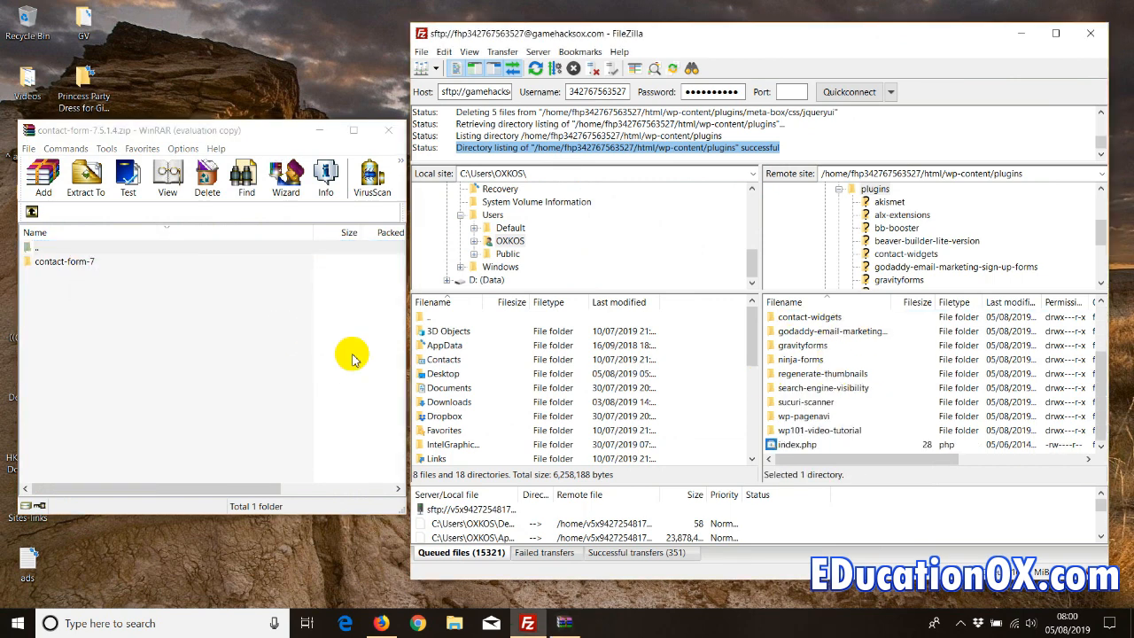
{"action": "left_click_drag", "start_coordinate": [103, 262], "coordinate": [917, 450]}
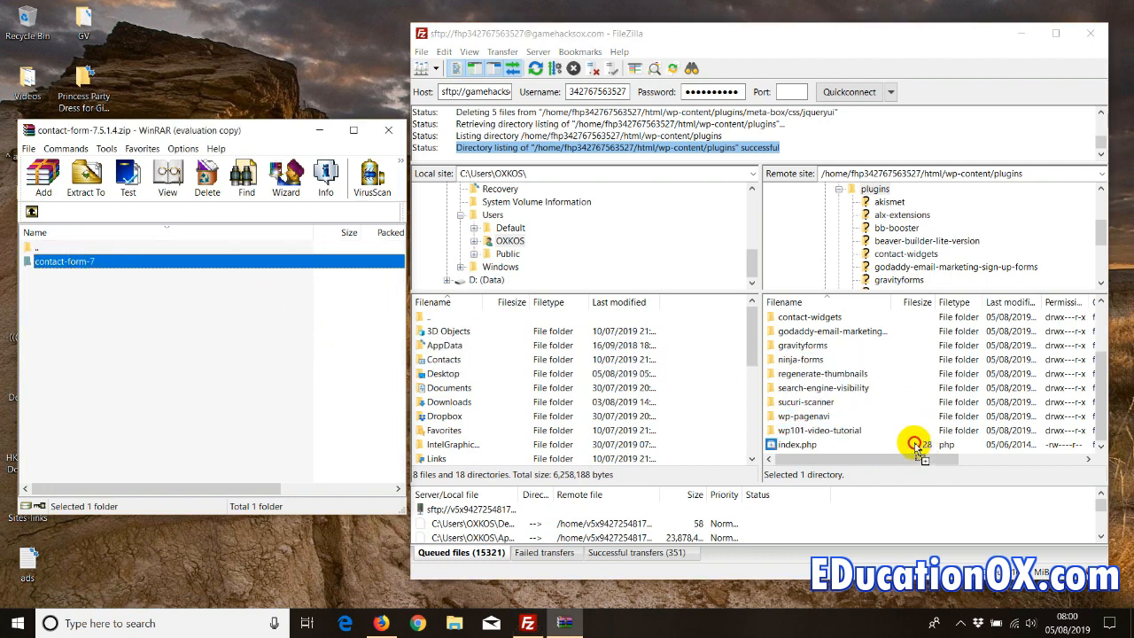
{"action": "left_click_drag", "start_coordinate": [917, 450], "coordinate": [917, 450]}
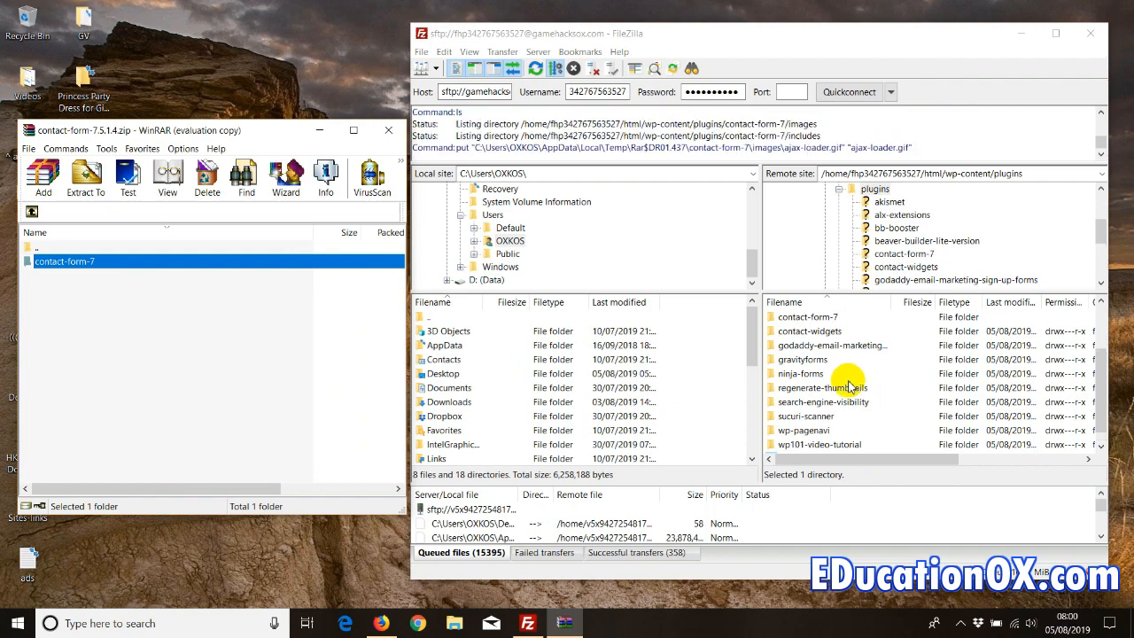
{"action": "left_click", "coordinate": [387, 131]}
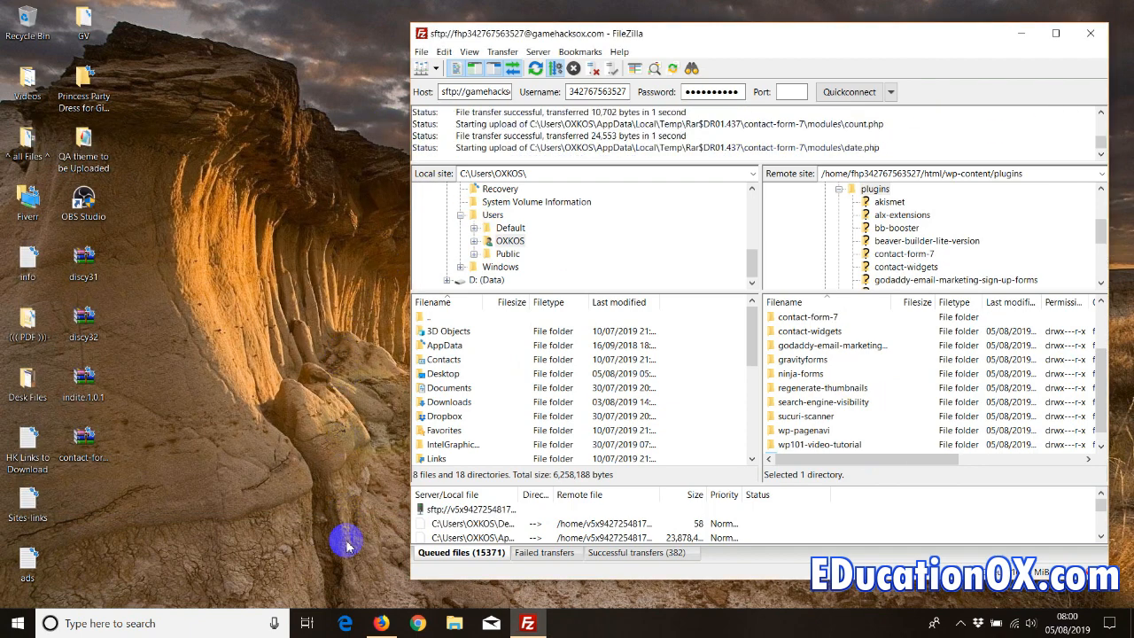
{"action": "left_click", "coordinate": [379, 624]}
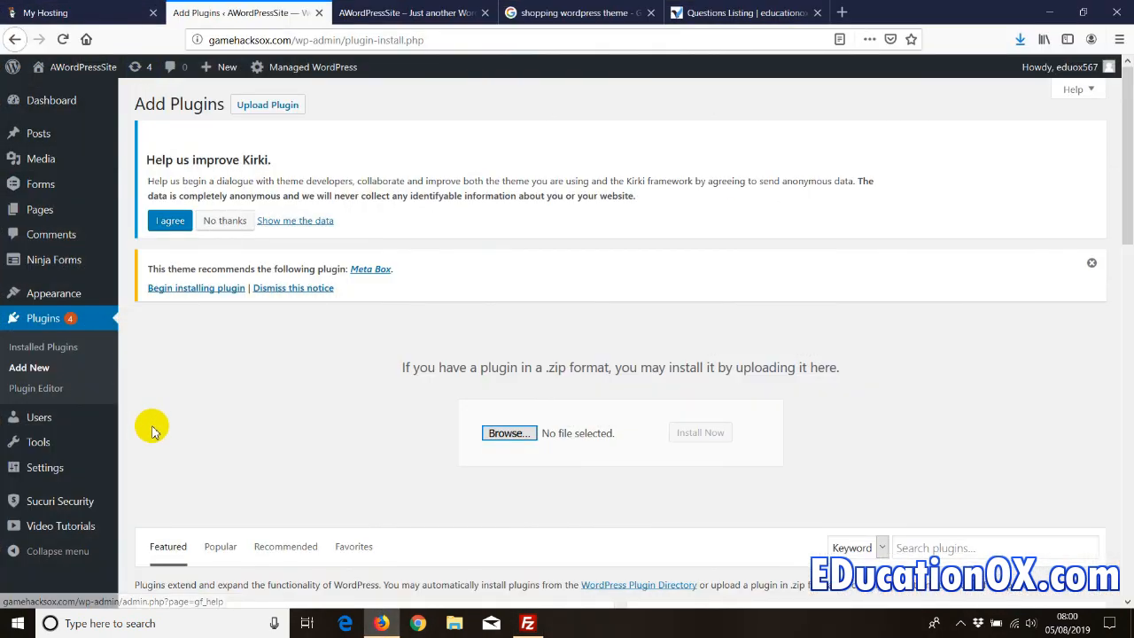
- Find Contact Form 7 in the installed plugins list and disconnect FileZilla from the server
{"action": "left_click", "coordinate": [27, 347]}
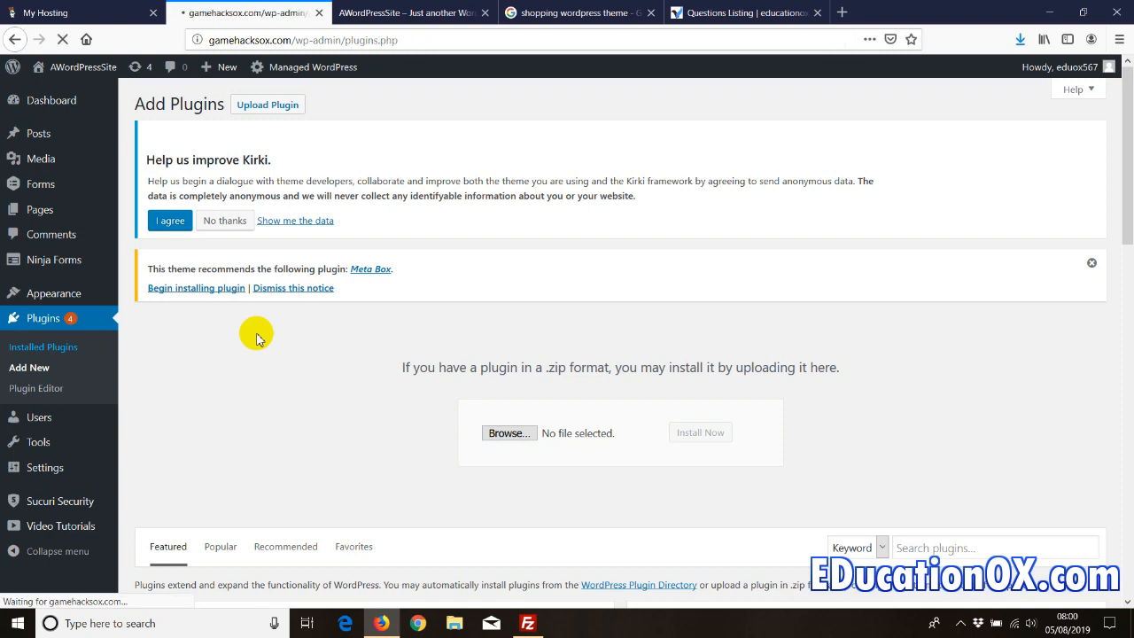
{"action": "scroll", "coordinate": [257, 343], "scroll_direction": "down", "scroll_amount": 1}
{"action": "scroll", "coordinate": [257, 344], "scroll_direction": "down", "scroll_amount": 5}
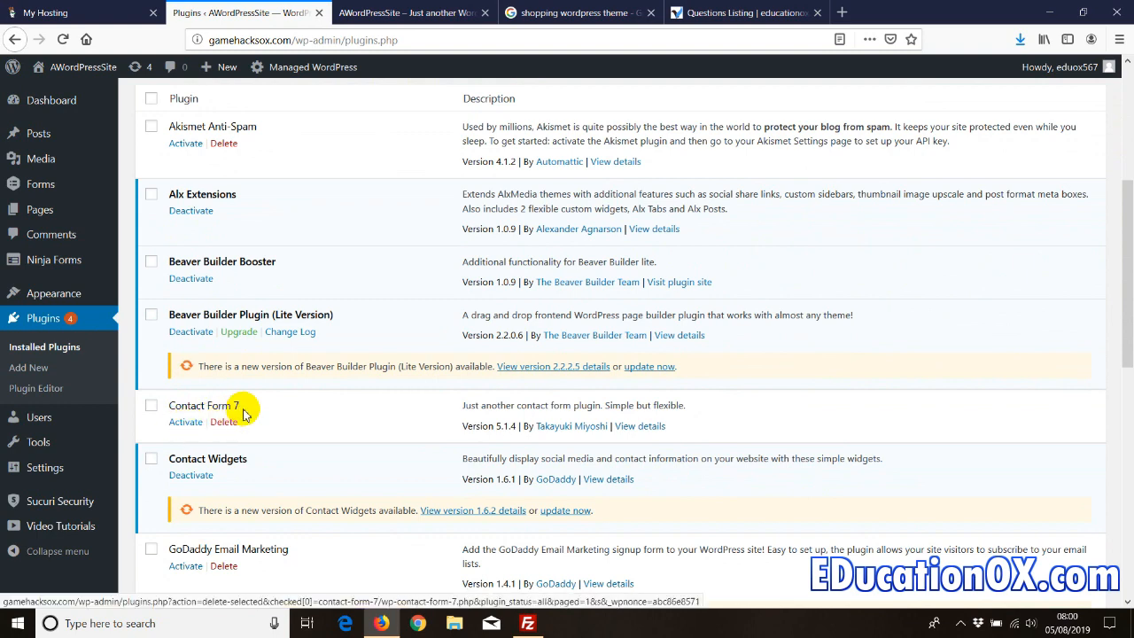
{"action": "triple_click", "coordinate": [174, 406]}
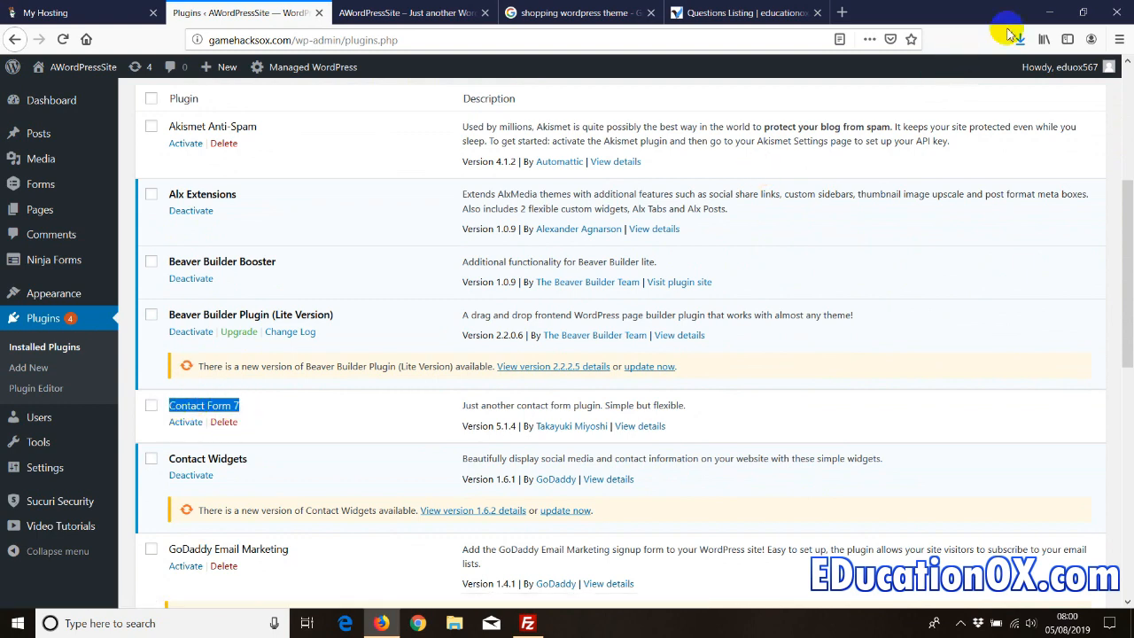
{"action": "left_click", "coordinate": [1048, 13]}
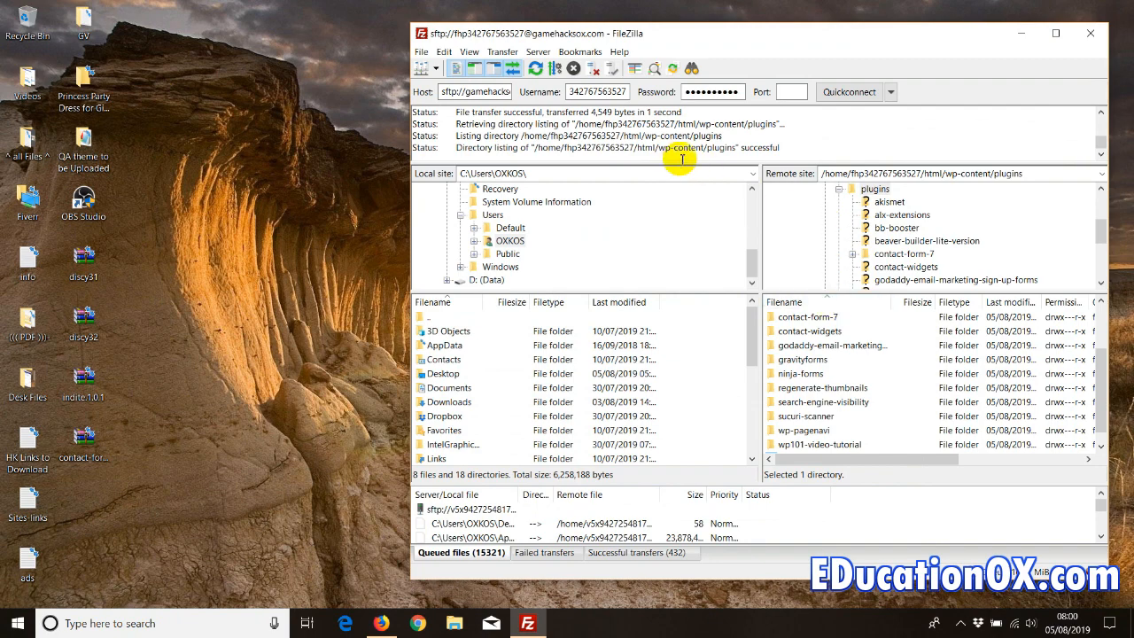
{"action": "left_click", "coordinate": [536, 51]}
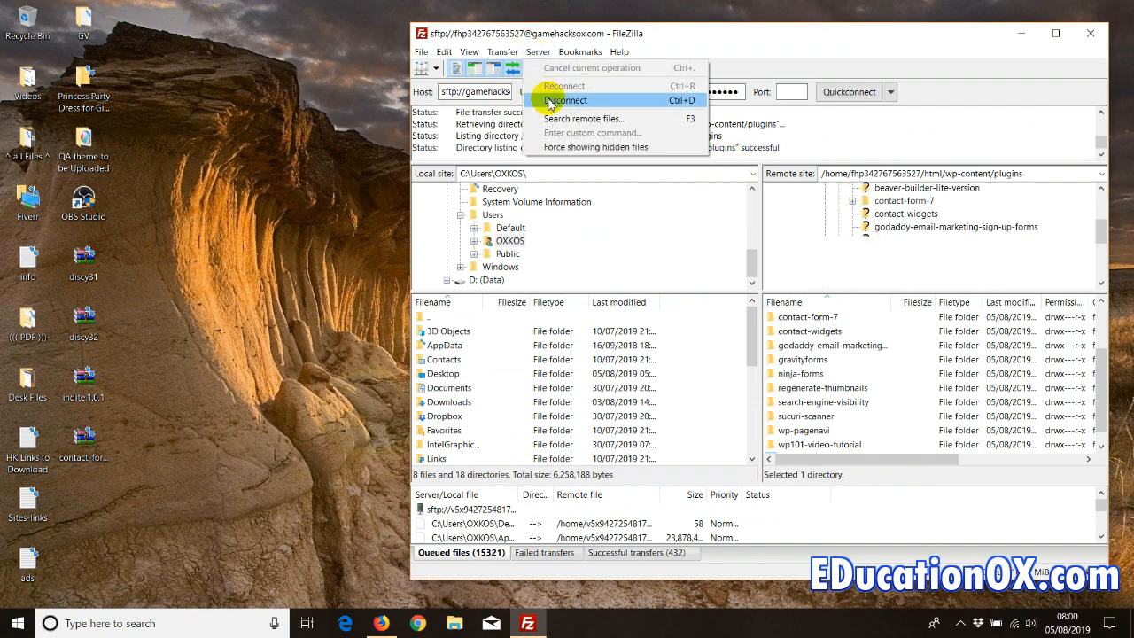
{"action": "left_click", "coordinate": [548, 99]}
- Activate Contact Form 7, revealing the new Contact item in the admin sidebar
{"action": "left_click", "coordinate": [381, 623]}
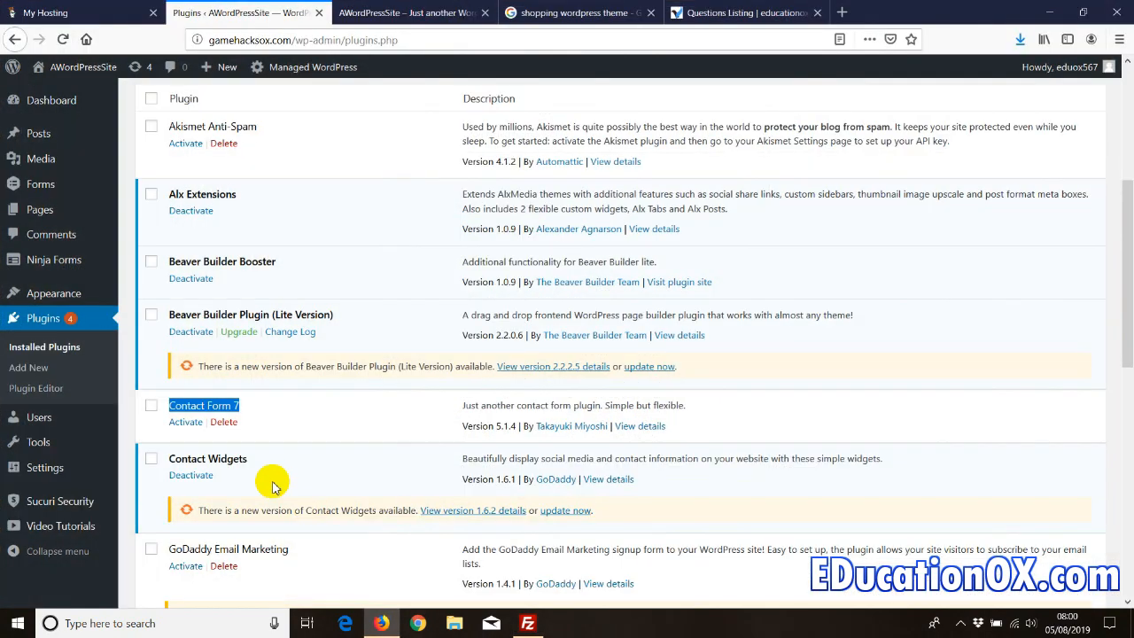
{"action": "left_click", "coordinate": [186, 423]}
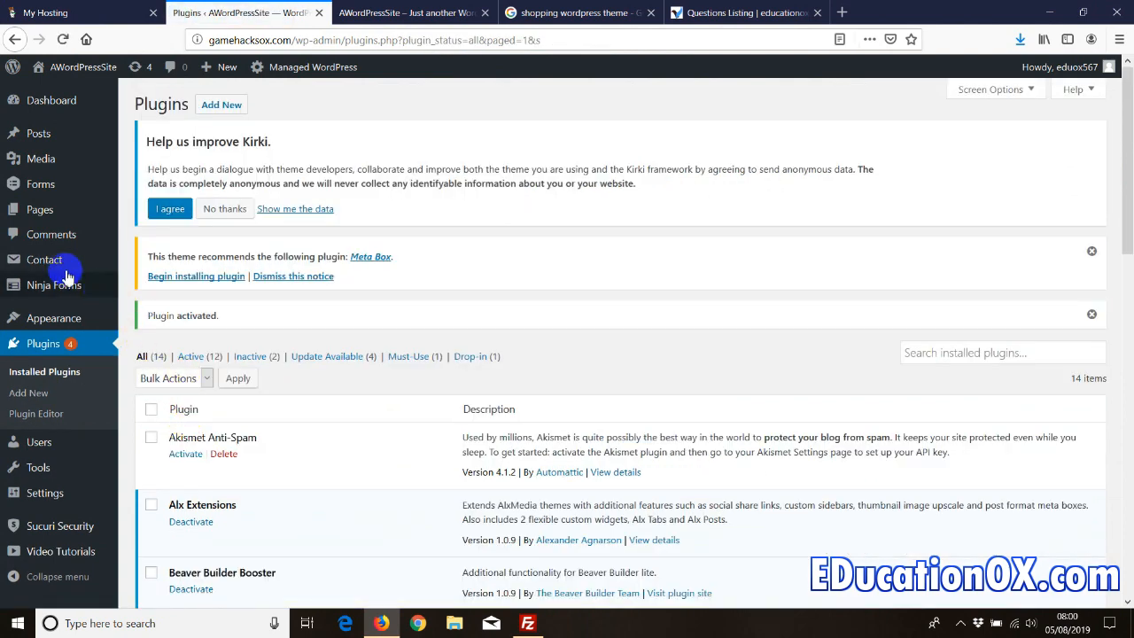
{"action": "mouse_move", "coordinate": [47, 263]}
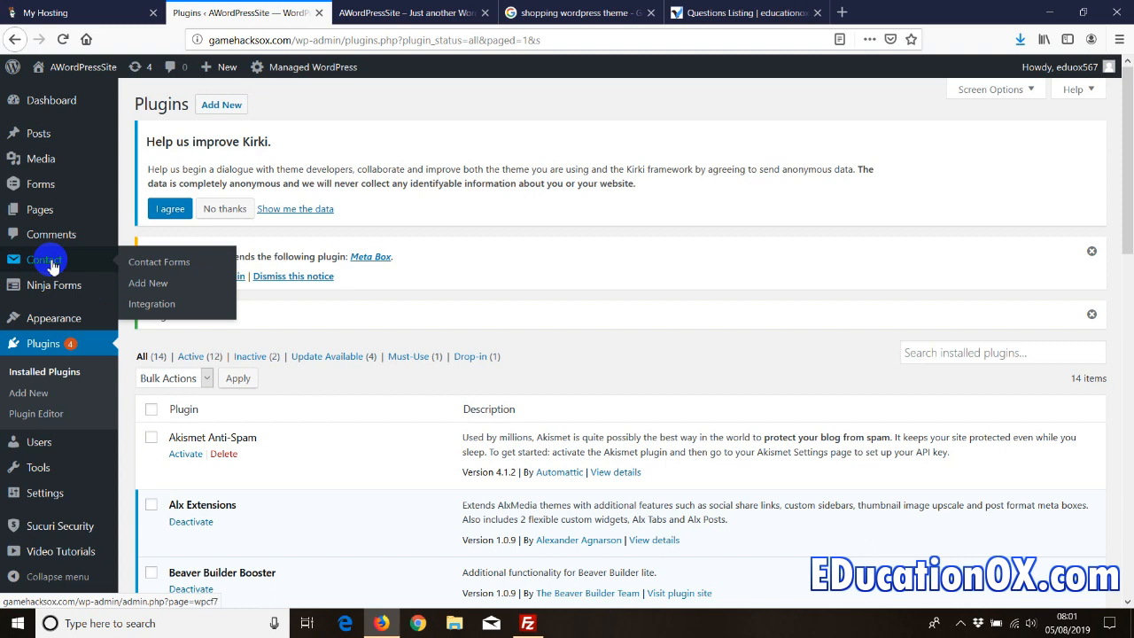
- Copy the Contact form 1 shortcode from the Contact Forms list
{"action": "left_click", "coordinate": [148, 268]}
{"action": "scroll", "coordinate": [414, 359], "scroll_direction": "down", "scroll_amount": 1}
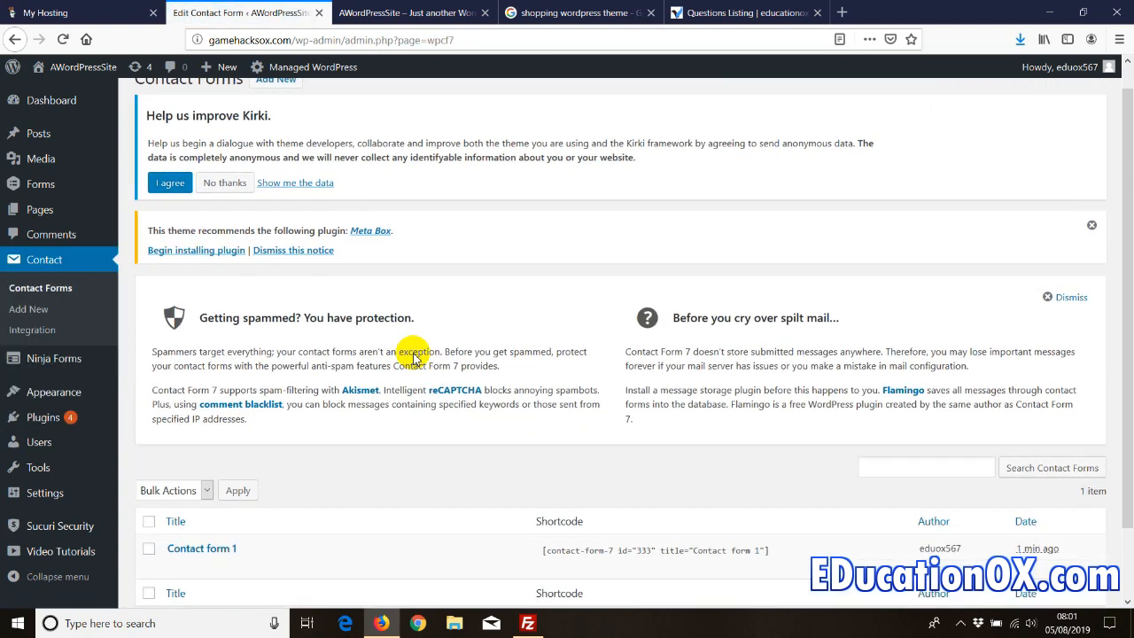
{"action": "scroll", "coordinate": [413, 359], "scroll_direction": "down", "scroll_amount": 2}
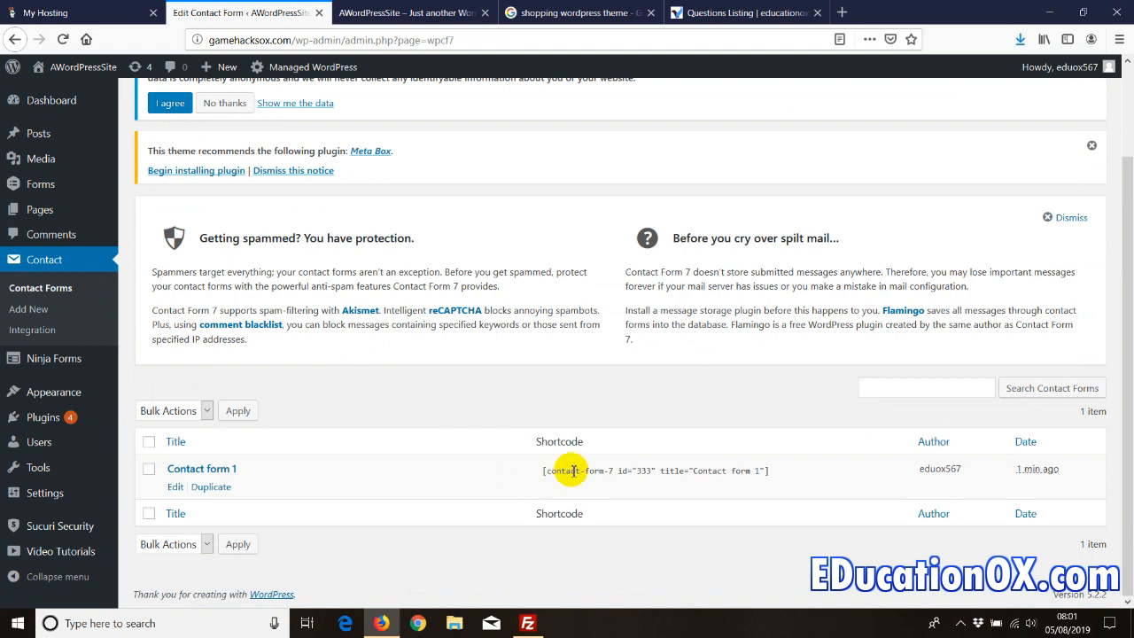
{"action": "left_click", "coordinate": [574, 470]}
{"action": "key", "text": "ctrl+c"}
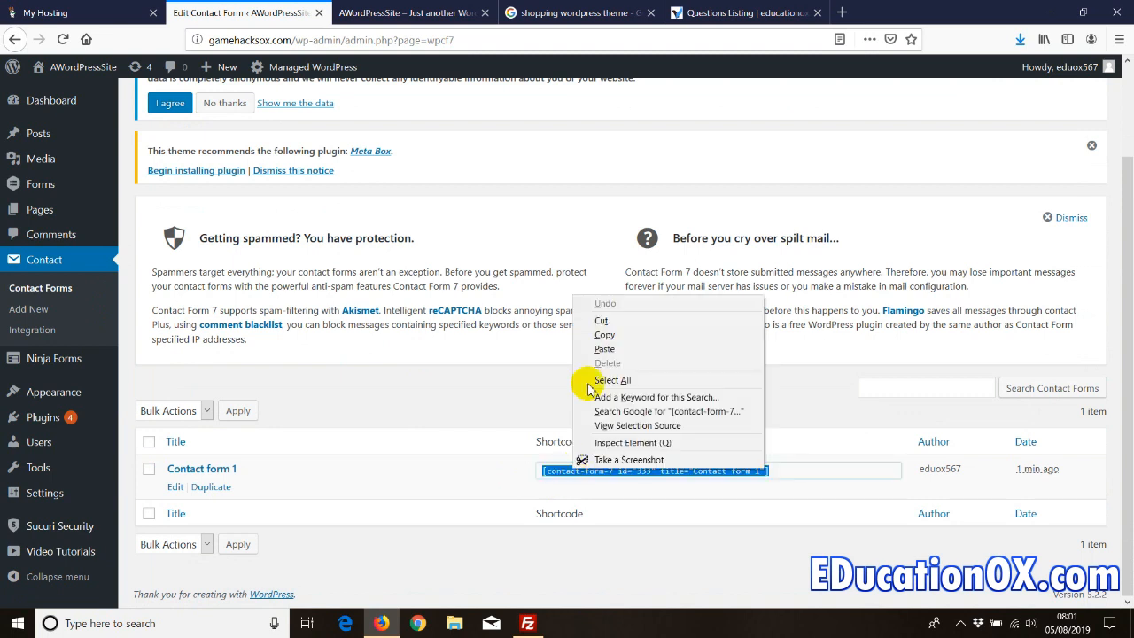
{"action": "left_click", "coordinate": [603, 335]}
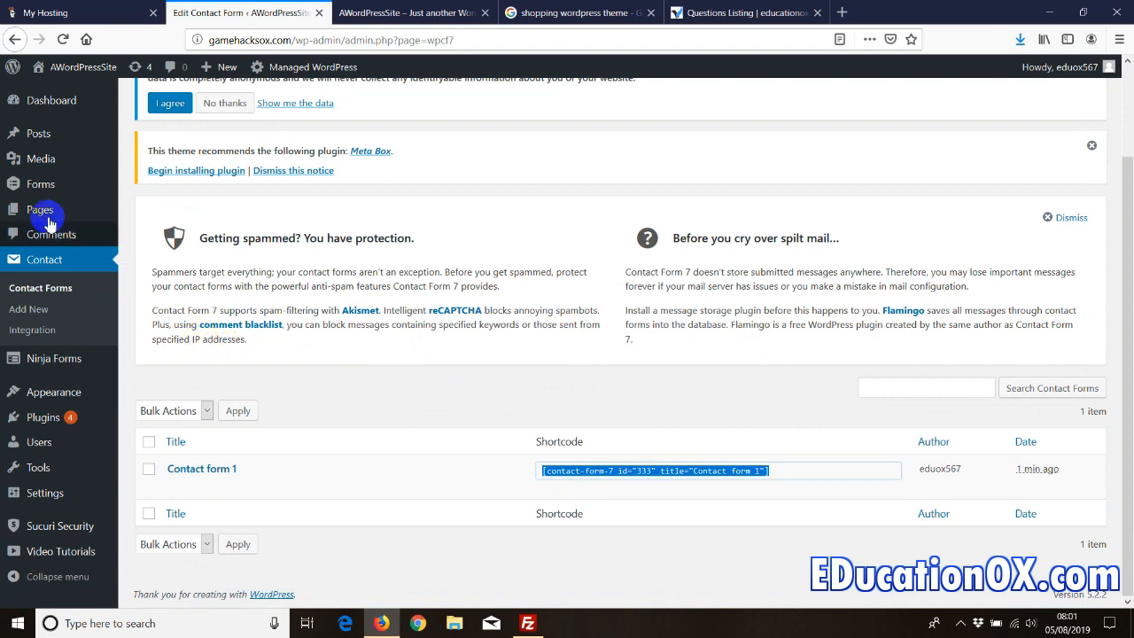
- Go to Pages > All Pages listing Blog, Contact us and Home
{"action": "mouse_move", "coordinate": [42, 216]}
{"action": "left_click", "coordinate": [149, 213]}
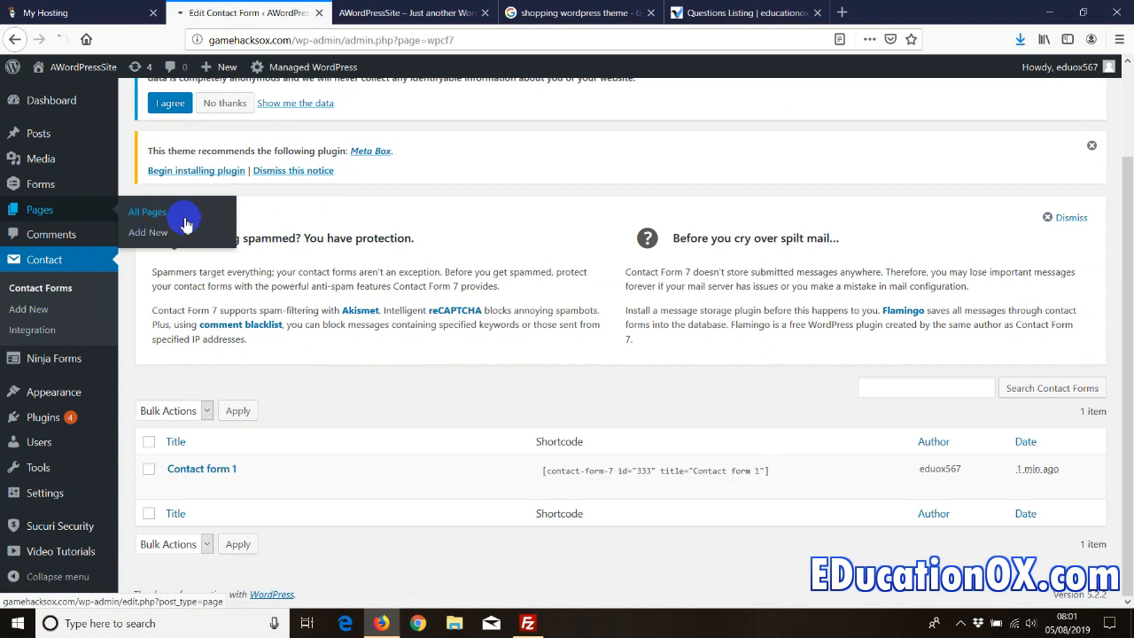
{"action": "mouse_move", "coordinate": [183, 448]}
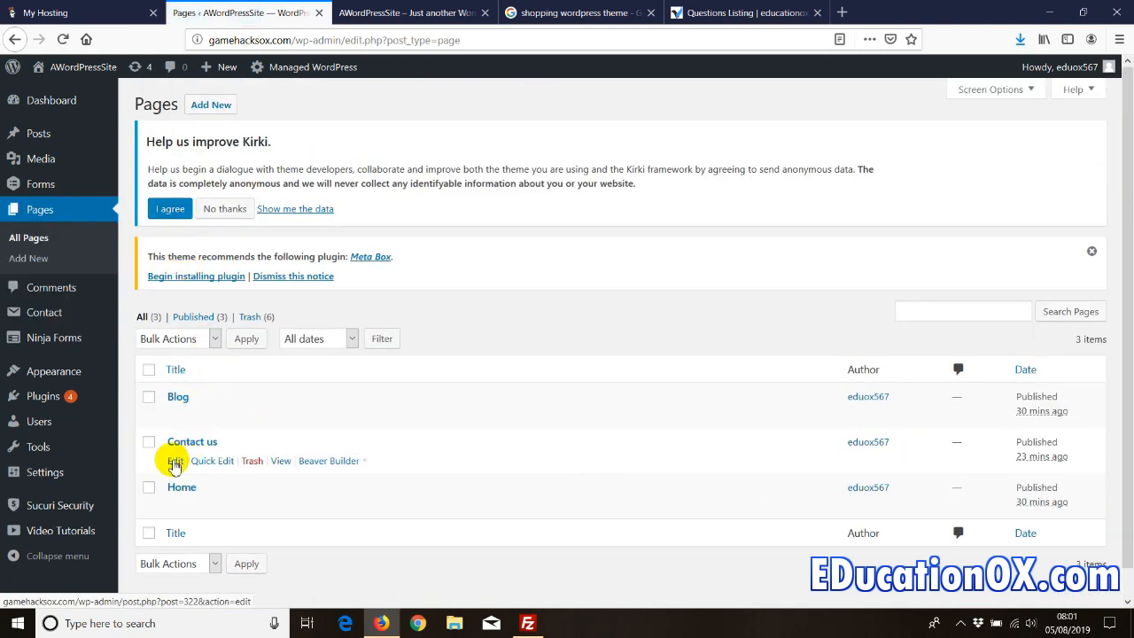
- Paste the Contact form 1 shortcode into the Contact us page body and update it
{"action": "left_click", "coordinate": [175, 462]}
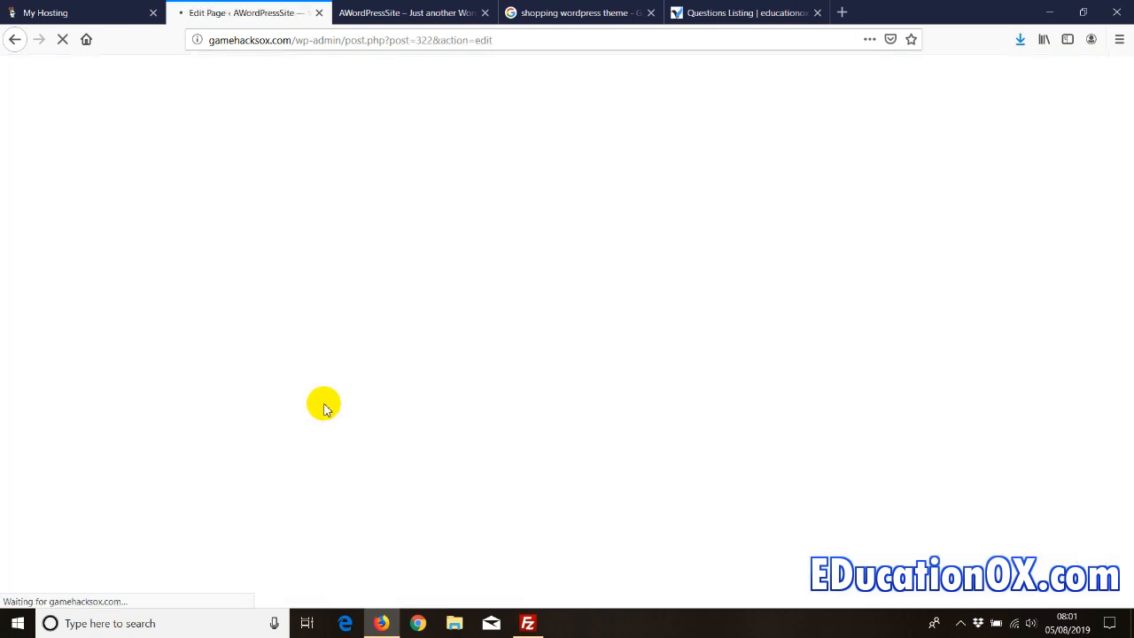
{"action": "right_click", "coordinate": [349, 254]}
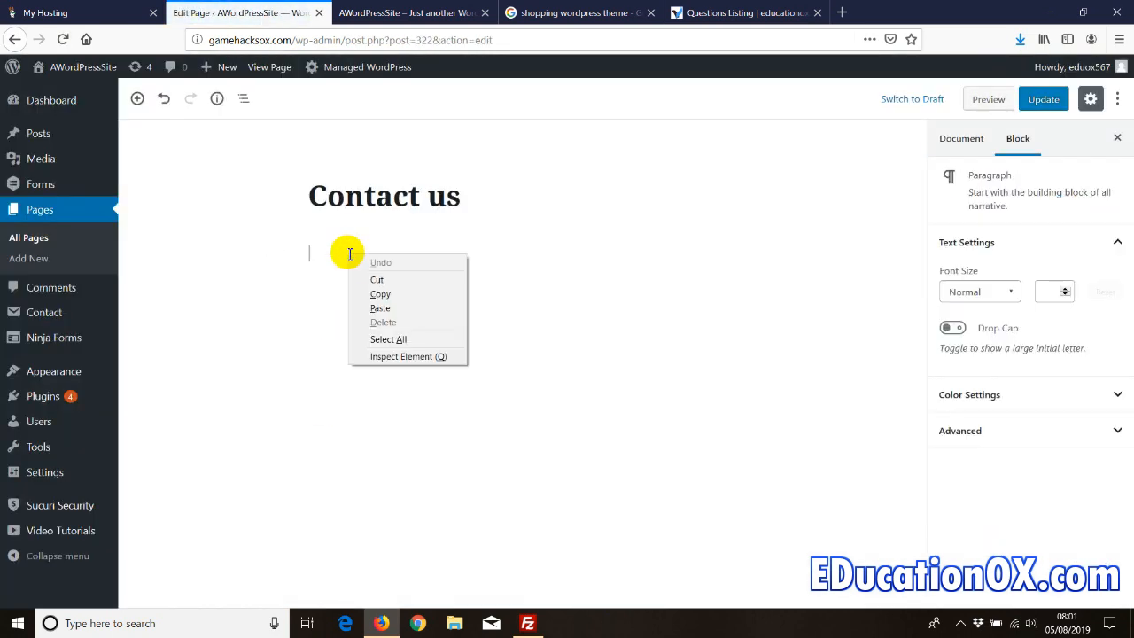
{"action": "left_click", "coordinate": [379, 307]}
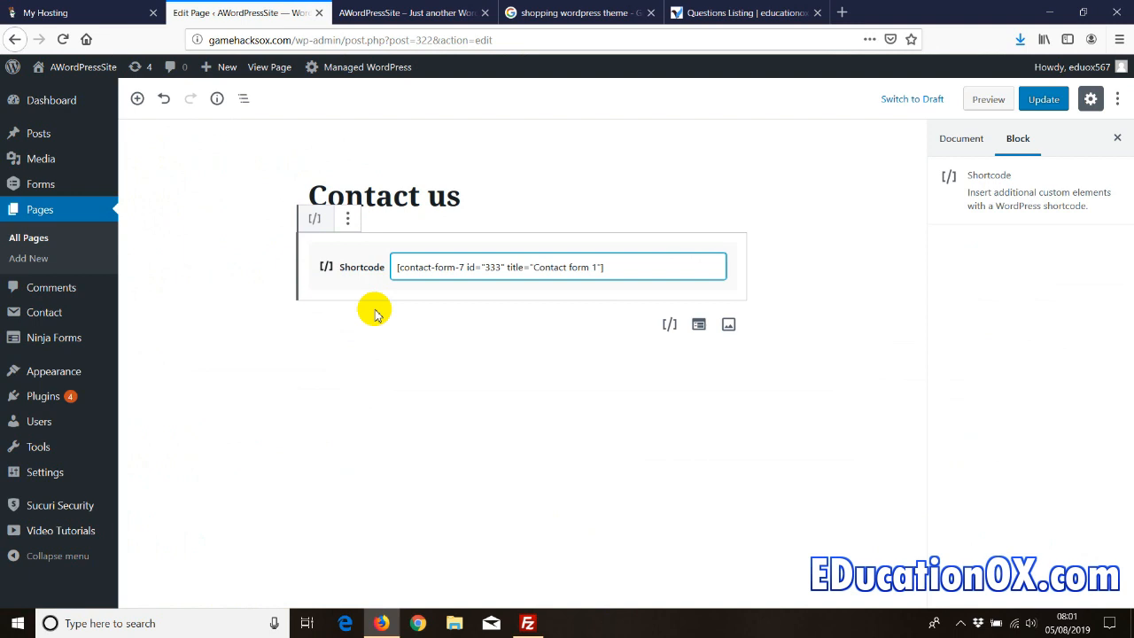
{"action": "left_click", "coordinate": [898, 203]}
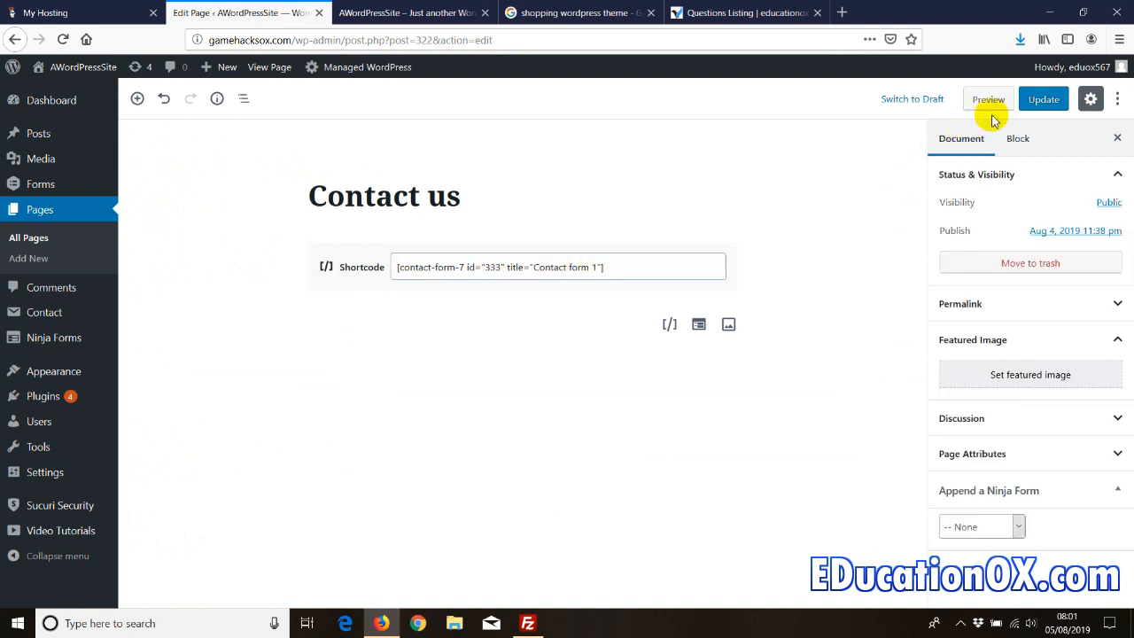
{"action": "left_click", "coordinate": [1041, 98]}
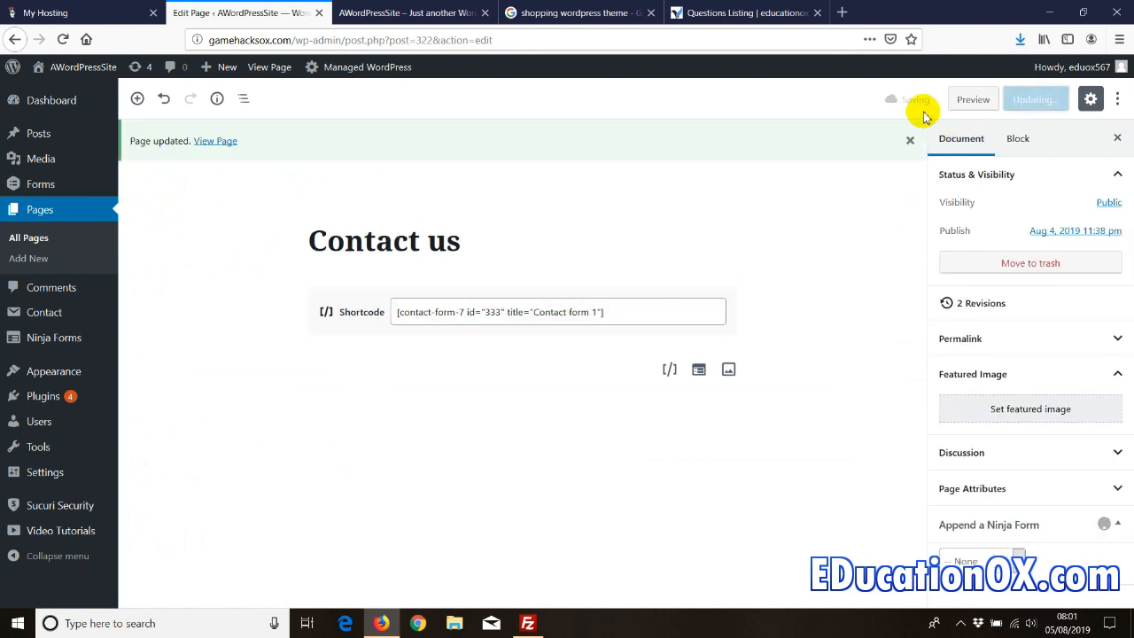
- View the live Contact us page in a new tab
{"action": "right_click", "coordinate": [217, 142]}
{"action": "left_click", "coordinate": [229, 144]}
{"action": "left_click", "coordinate": [341, 12]}
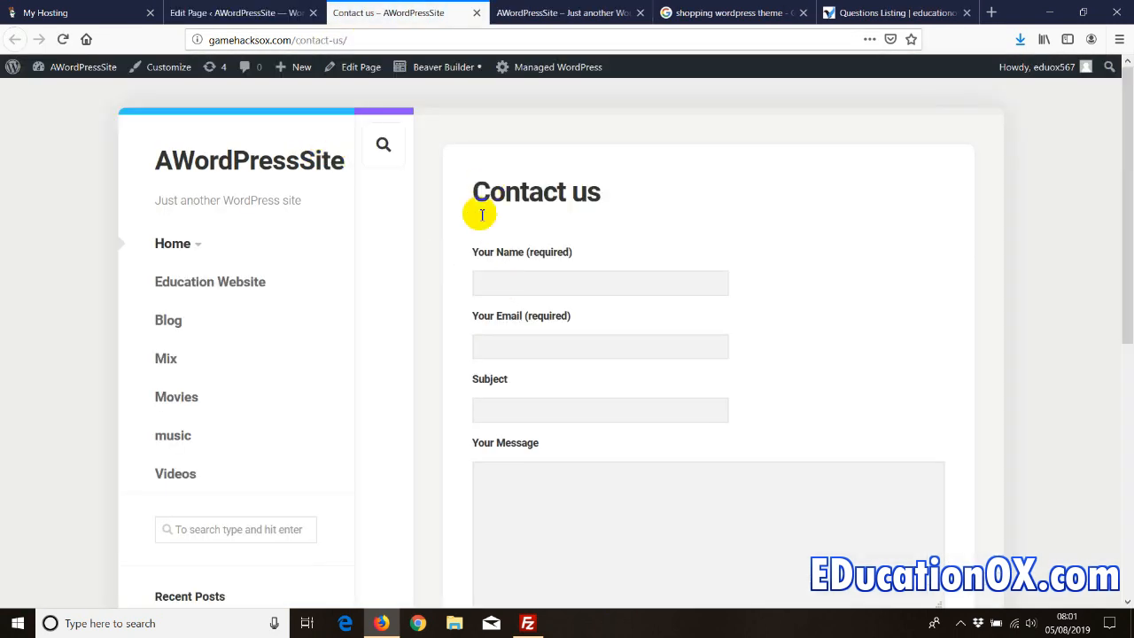
- Test the live form's Name, Email, Subject and Message fields and Send button, then return to the editor
{"action": "left_click_drag", "start_coordinate": [469, 189], "coordinate": [437, 349]}
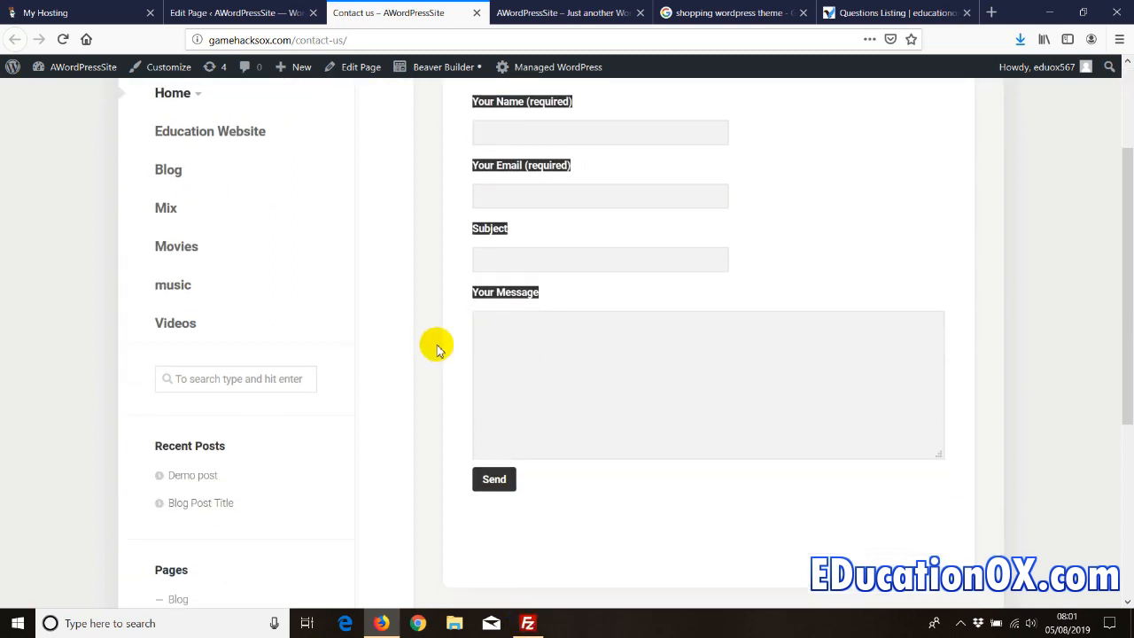
{"action": "scroll", "coordinate": [437, 348], "scroll_direction": "up", "scroll_amount": 2}
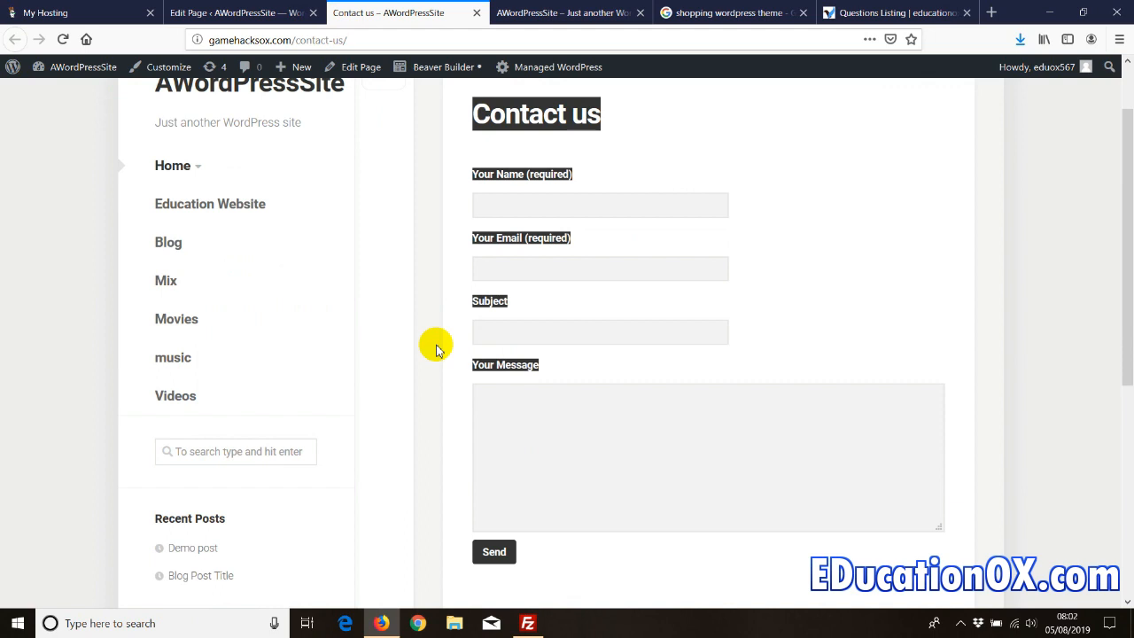
{"action": "left_click", "coordinate": [810, 228]}
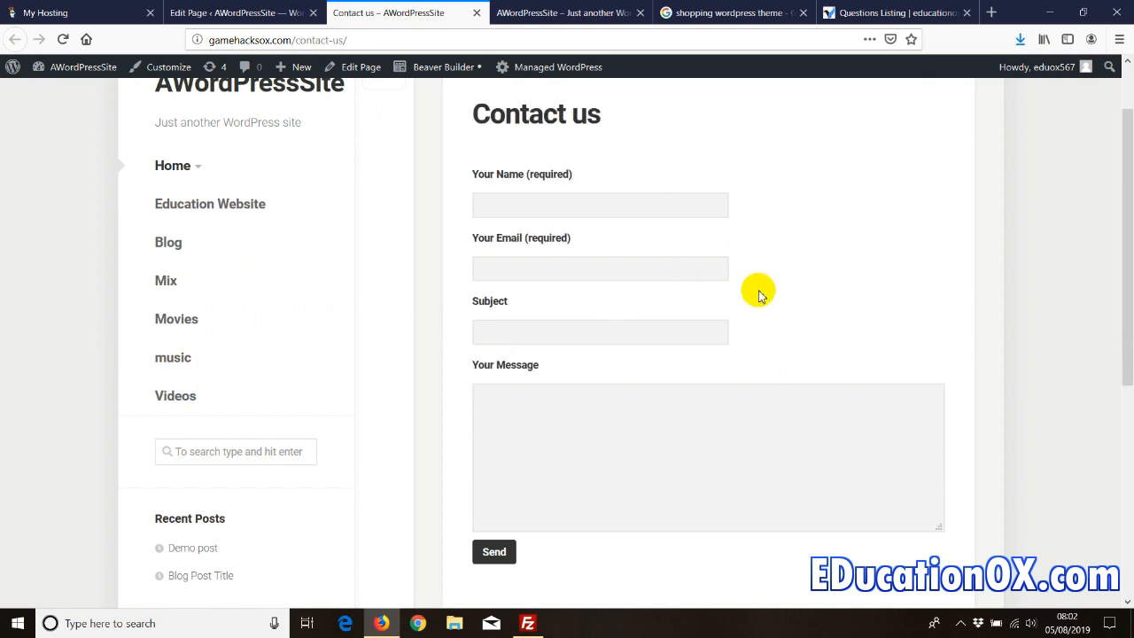
{"action": "scroll", "coordinate": [759, 295], "scroll_direction": "up", "scroll_amount": 2}
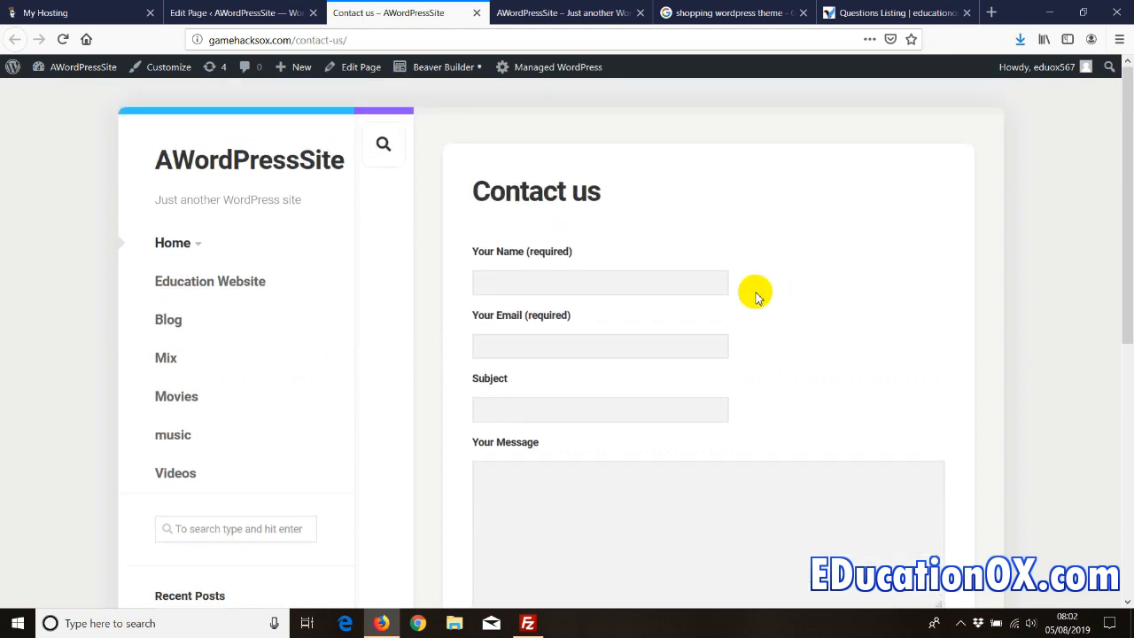
{"action": "scroll", "coordinate": [758, 295], "scroll_direction": "down", "scroll_amount": 2}
{"action": "left_click", "coordinate": [493, 202]}
{"action": "left_click", "coordinate": [509, 277]}
{"action": "left_click", "coordinate": [511, 331]}
{"action": "left_click", "coordinate": [534, 416]}
{"action": "left_click", "coordinate": [494, 556]}
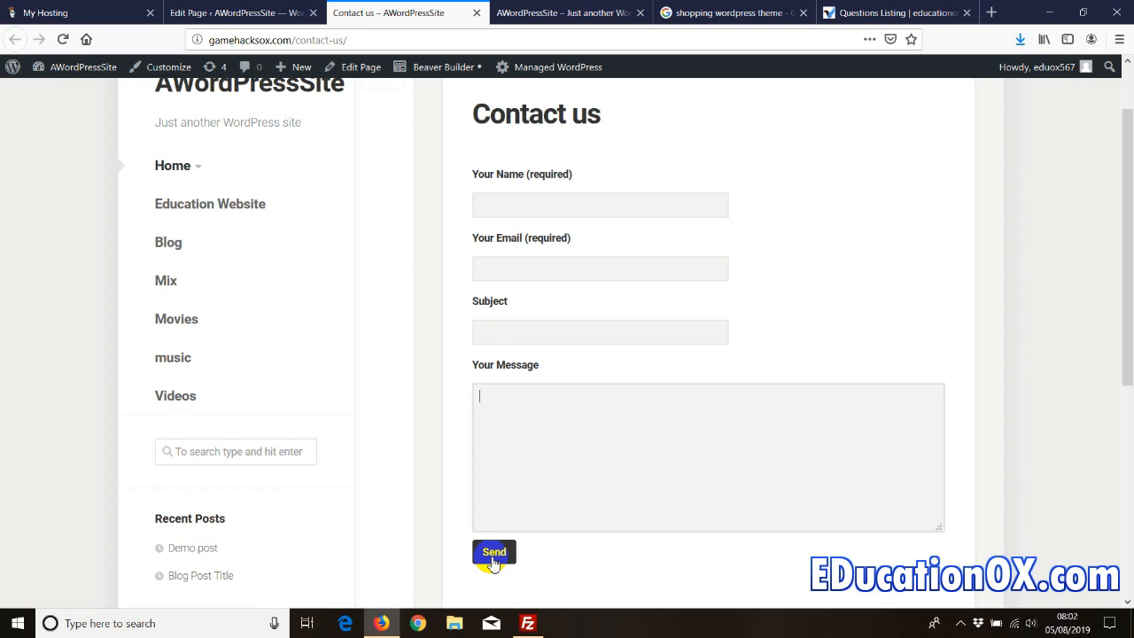
{"action": "left_click", "coordinate": [257, 13]}
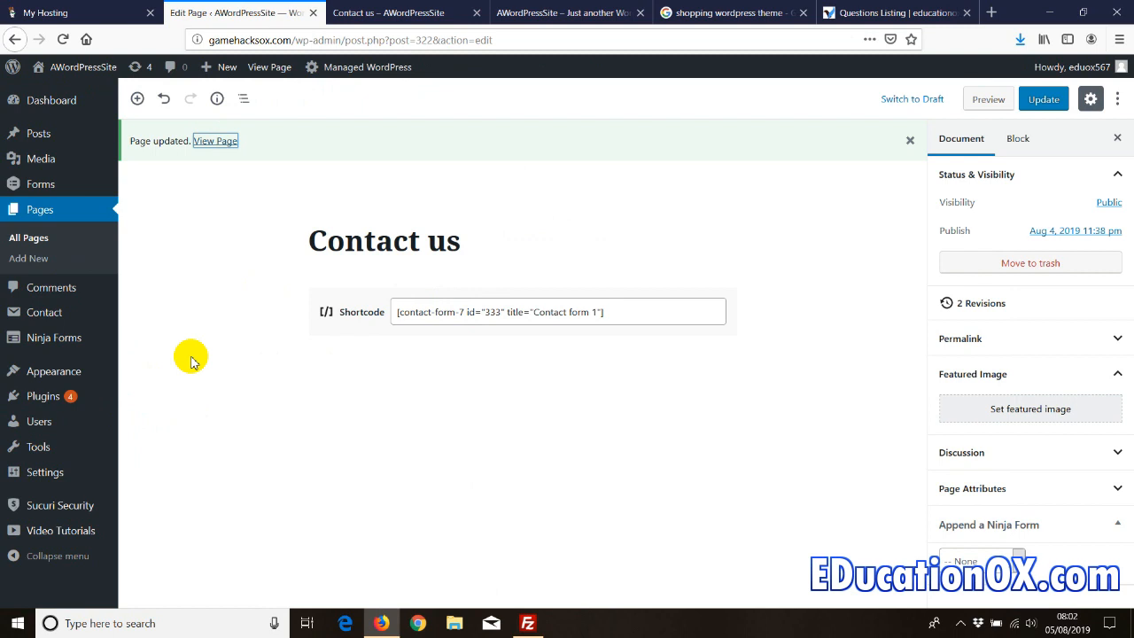
- Open Users > Your Profile, select the e-mail address and scroll to the account management settings
{"action": "left_click", "coordinate": [72, 400]}
{"action": "mouse_move", "coordinate": [39, 424]}
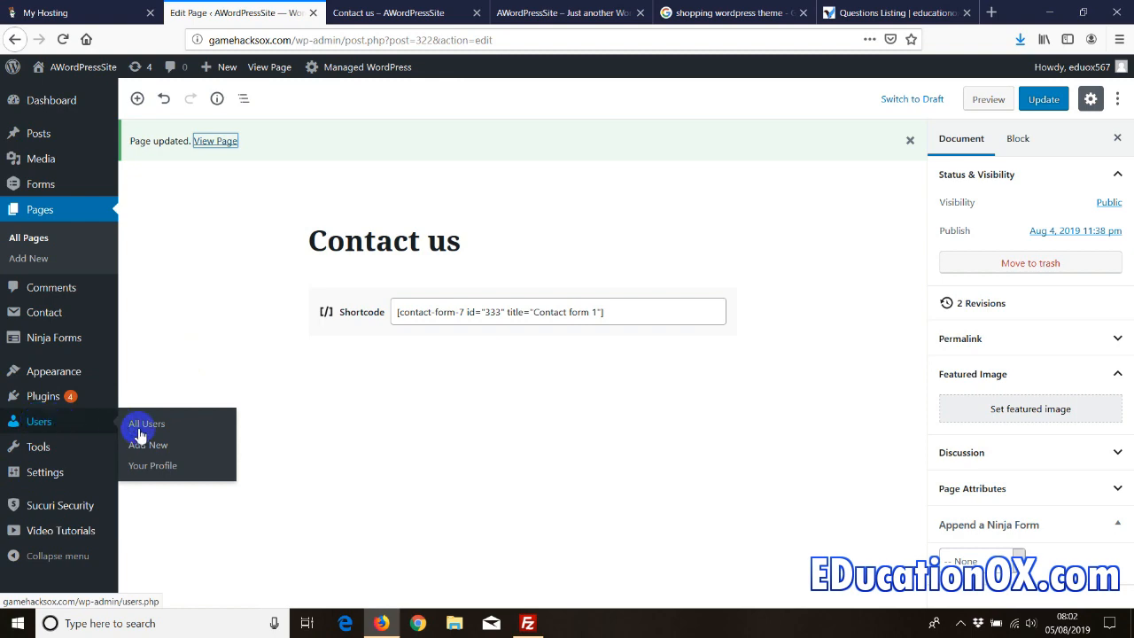
{"action": "left_click", "coordinate": [148, 466]}
{"action": "scroll", "coordinate": [224, 423], "scroll_direction": "down", "scroll_amount": 7}
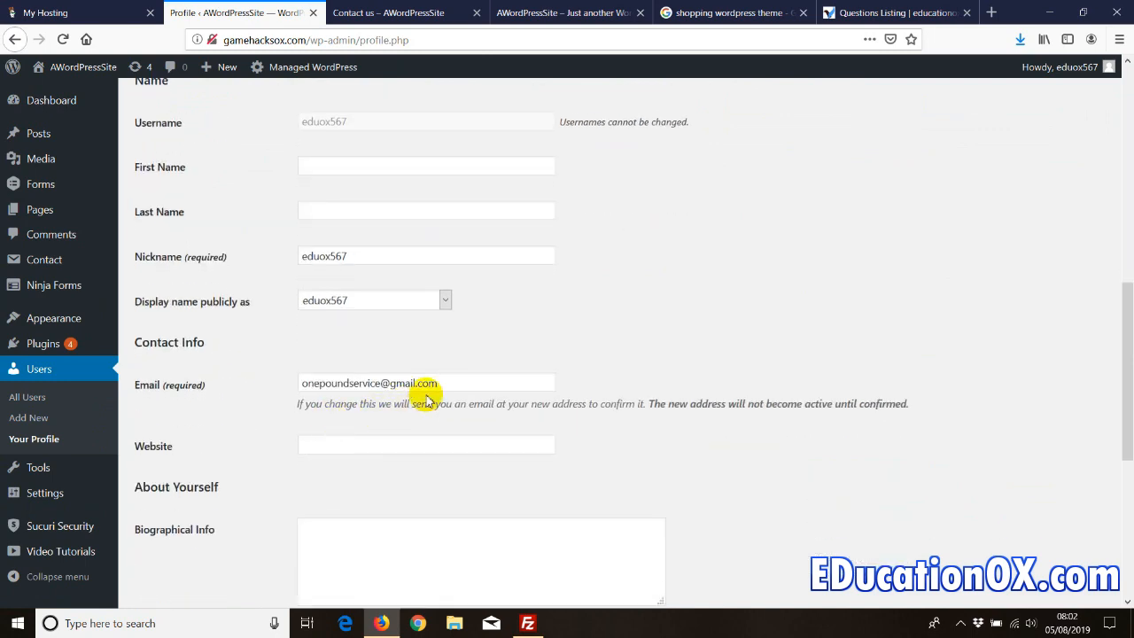
{"action": "left_click_drag", "start_coordinate": [441, 384], "coordinate": [298, 387]}
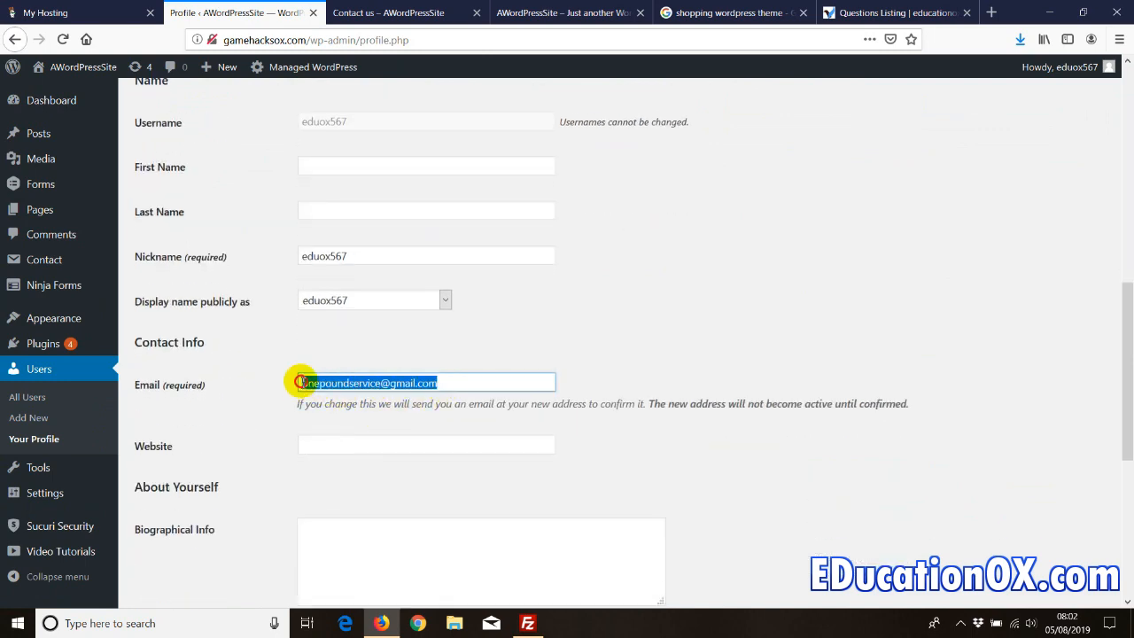
{"action": "scroll", "coordinate": [240, 398], "scroll_direction": "up", "scroll_amount": 1}
{"action": "scroll", "coordinate": [241, 403], "scroll_direction": "up", "scroll_amount": 10}
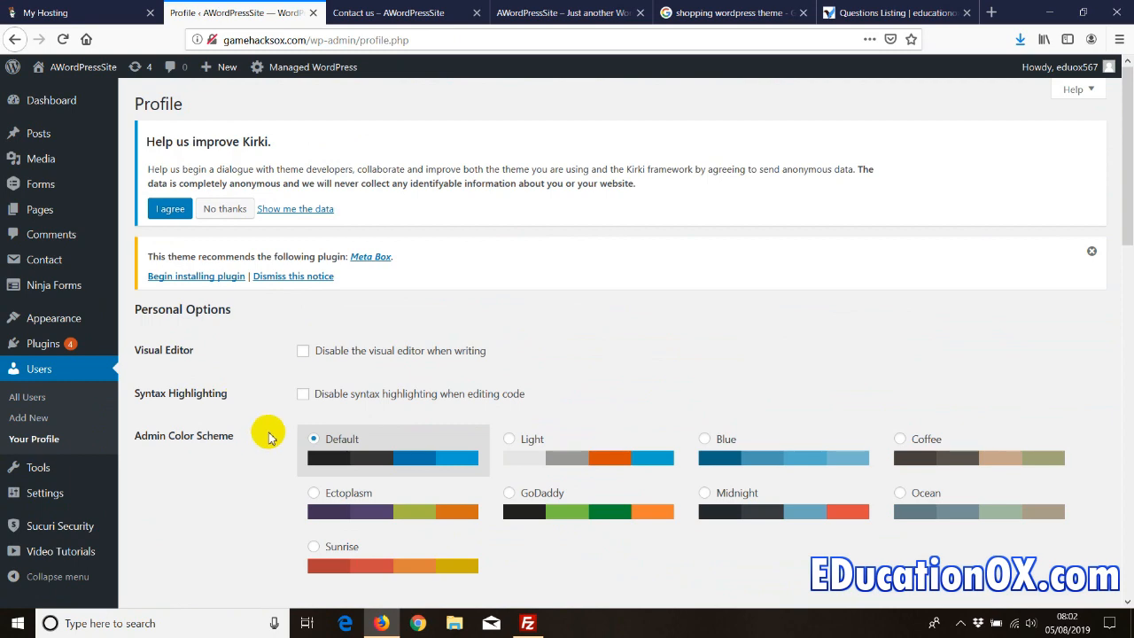
{"action": "scroll", "coordinate": [270, 436], "scroll_direction": "down", "scroll_amount": 7}
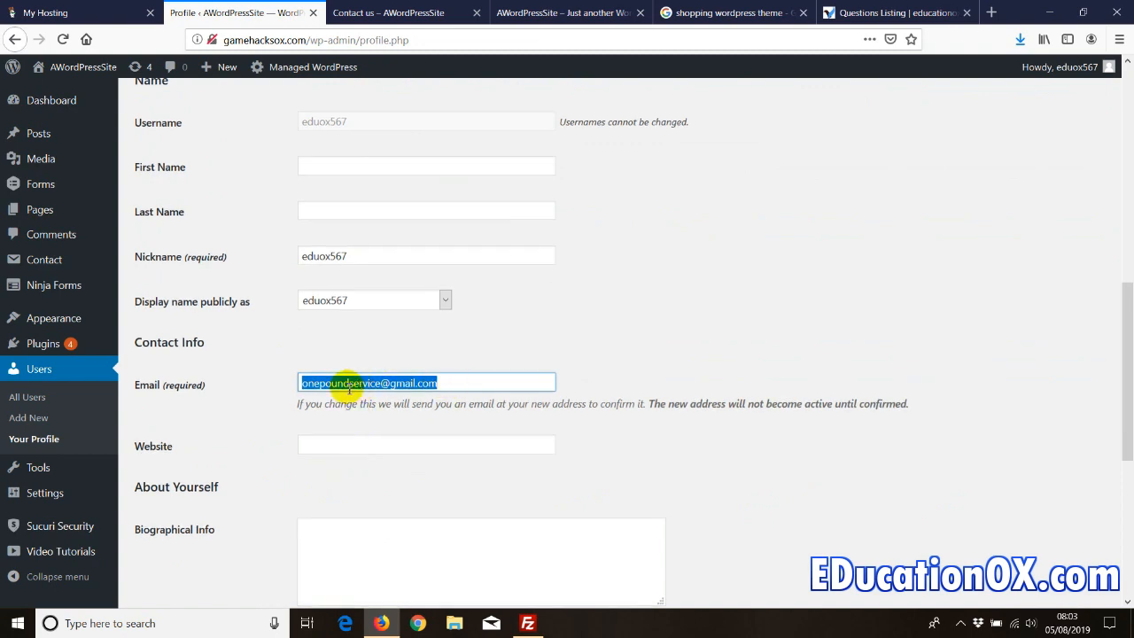
{"action": "scroll", "coordinate": [223, 443], "scroll_direction": "down", "scroll_amount": 5}
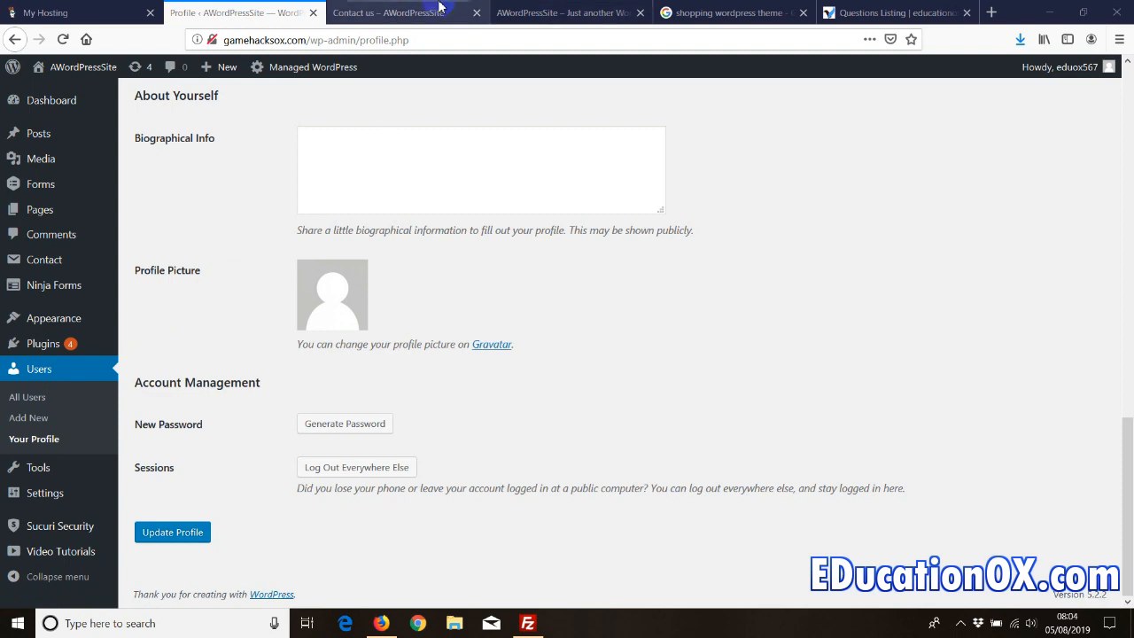
- Open the educationox.com sign-up form and click through its Username, Email and Password fields
{"action": "left_click", "coordinate": [896, 9]}
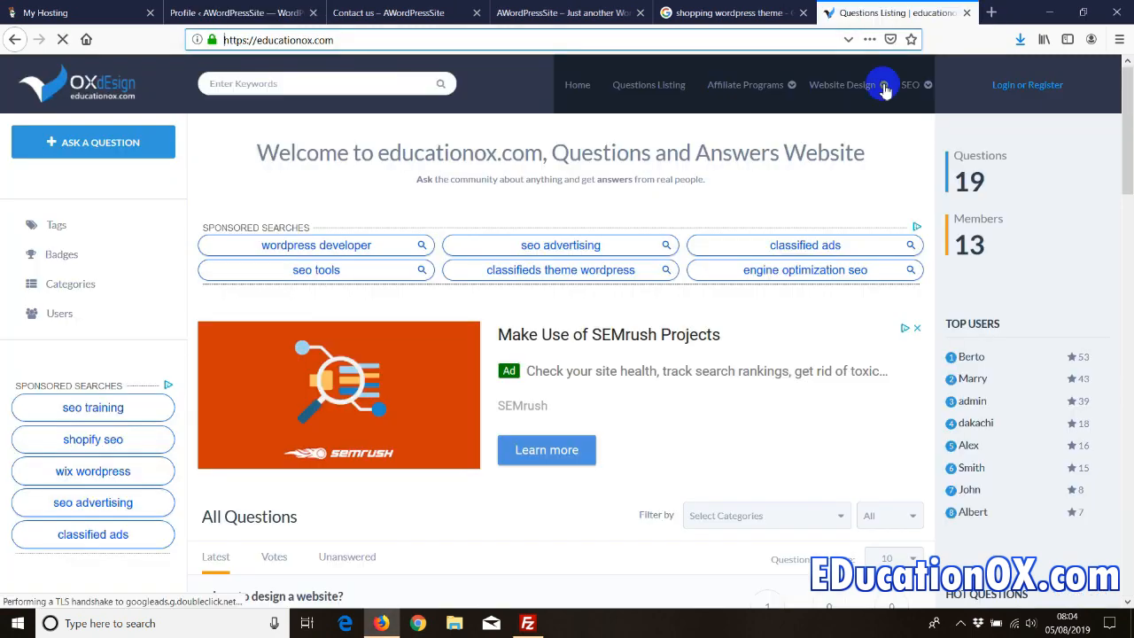
{"action": "left_click", "coordinate": [1010, 82]}
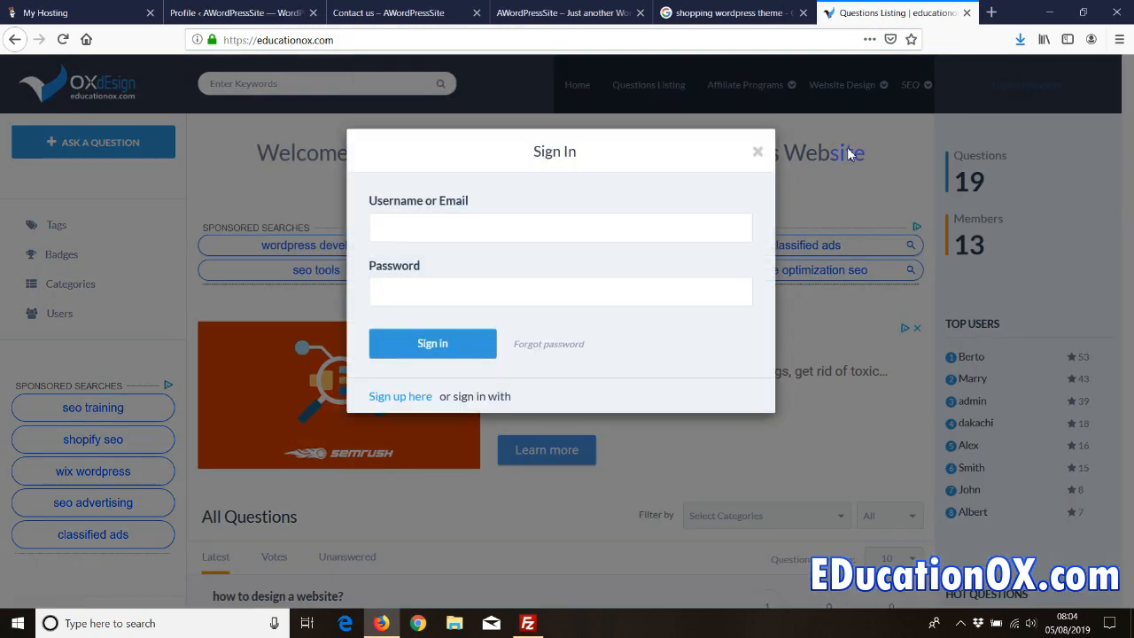
{"action": "left_click", "coordinate": [388, 396]}
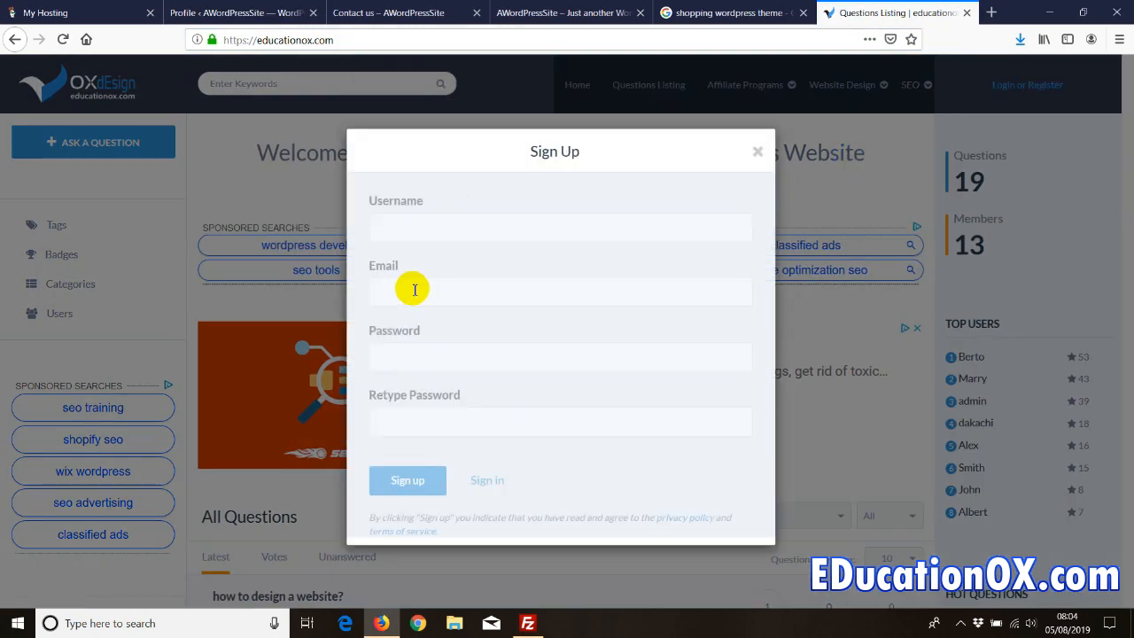
{"action": "left_click", "coordinate": [405, 227]}
{"action": "left_click", "coordinate": [405, 292]}
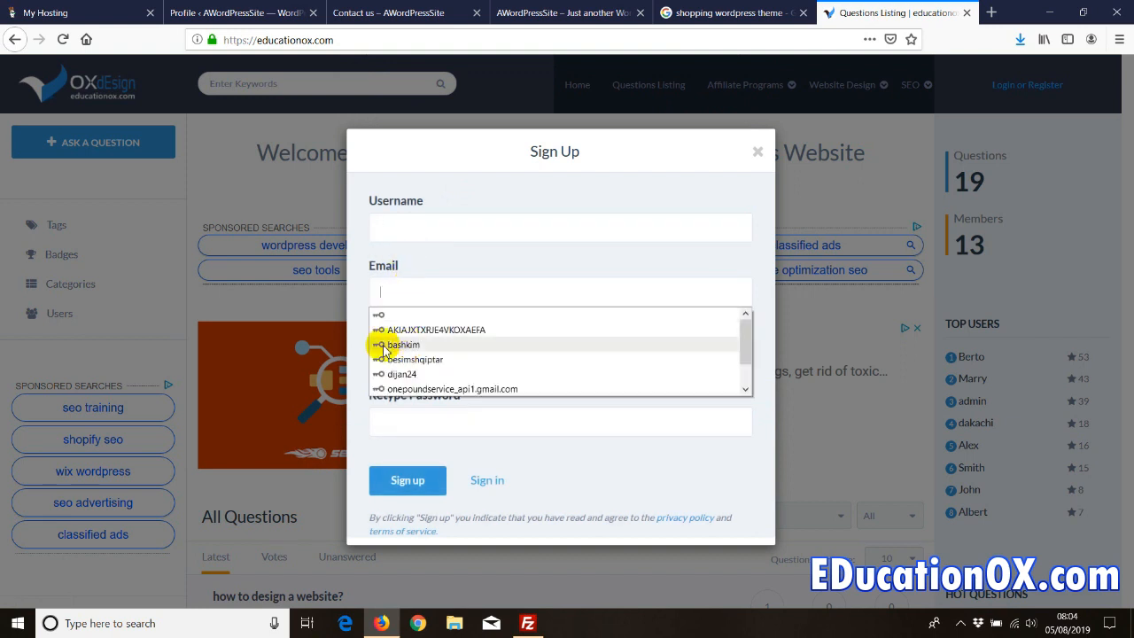
{"action": "left_click", "coordinate": [398, 351]}
{"action": "left_click", "coordinate": [438, 355]}
{"action": "left_click", "coordinate": [438, 356]}
{"action": "left_click", "coordinate": [437, 297]}
{"action": "left_click", "coordinate": [426, 232]}
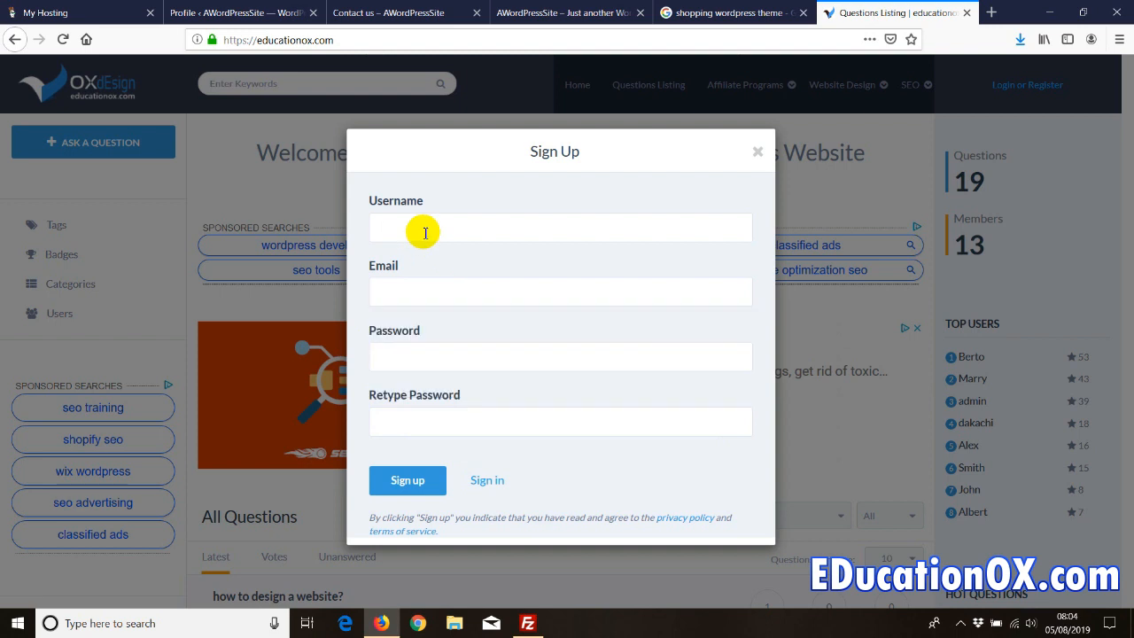
- Sign up as 'demouser' with the account e-mail and password, declining Firefox's save-login prompt
{"action": "type", "text": "demouser"}
{"action": "left_click", "coordinate": [393, 296]}
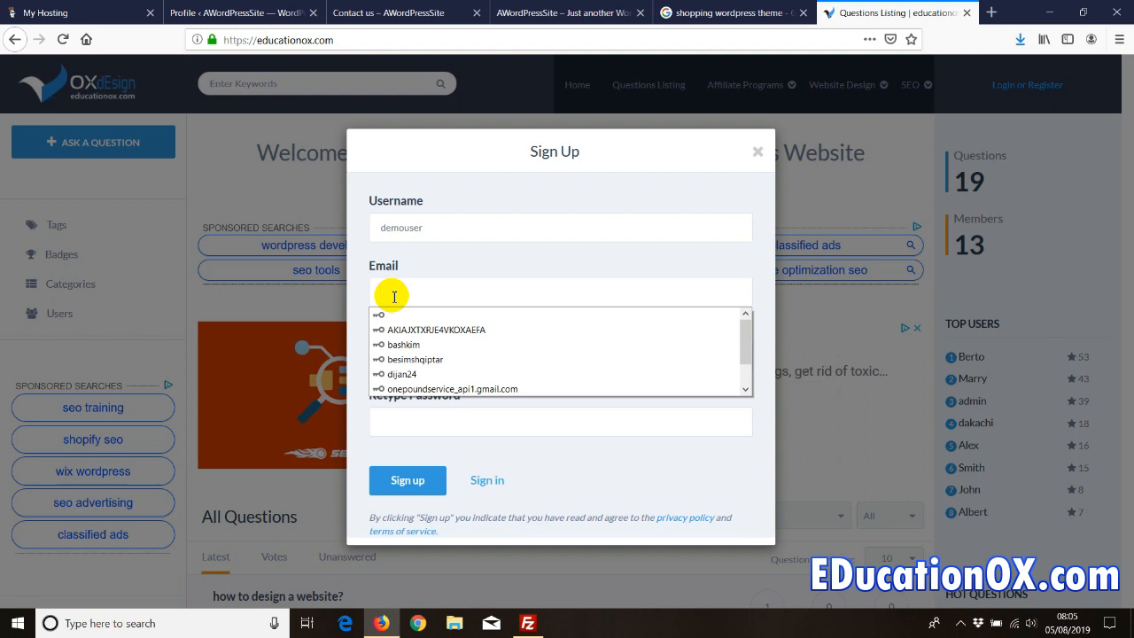
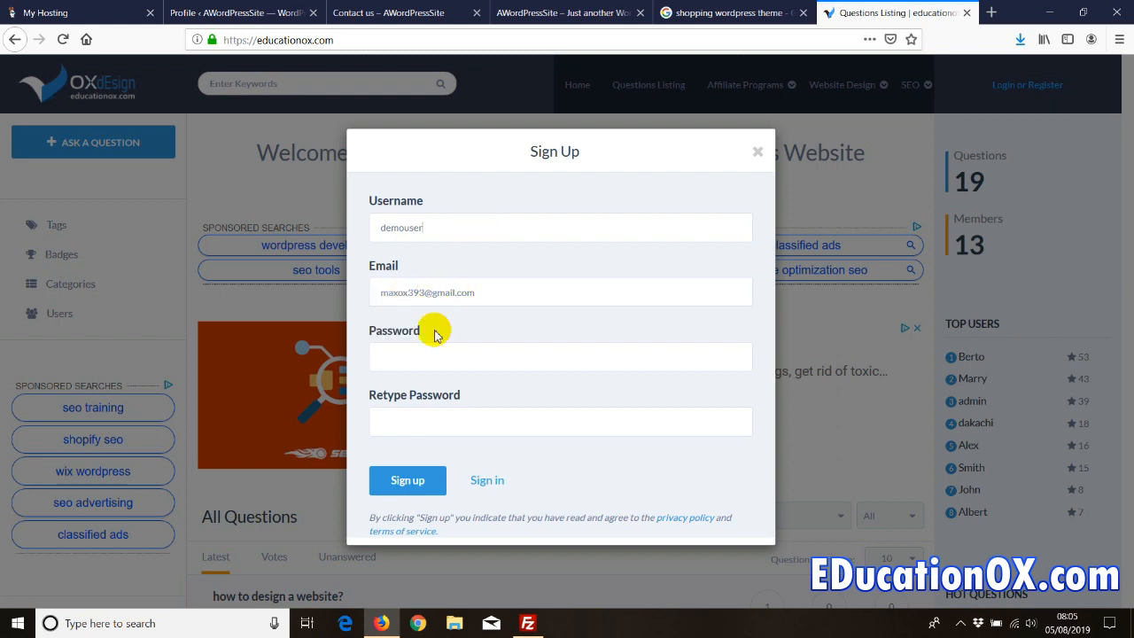
{"action": "left_click", "coordinate": [406, 354]}
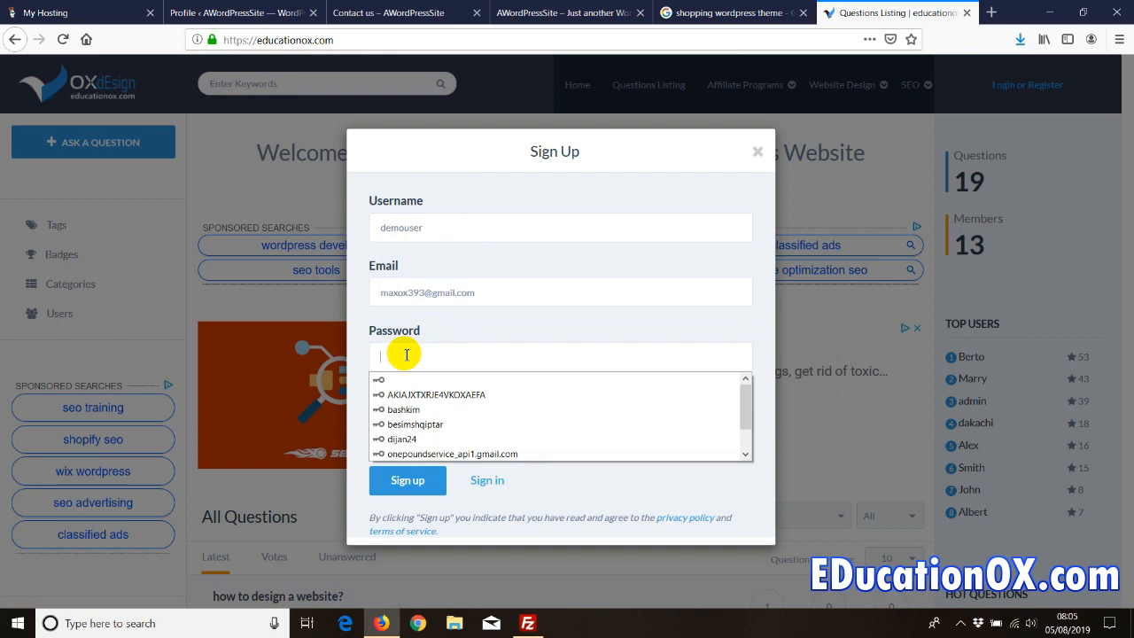
{"action": "type", "text": "123456"}
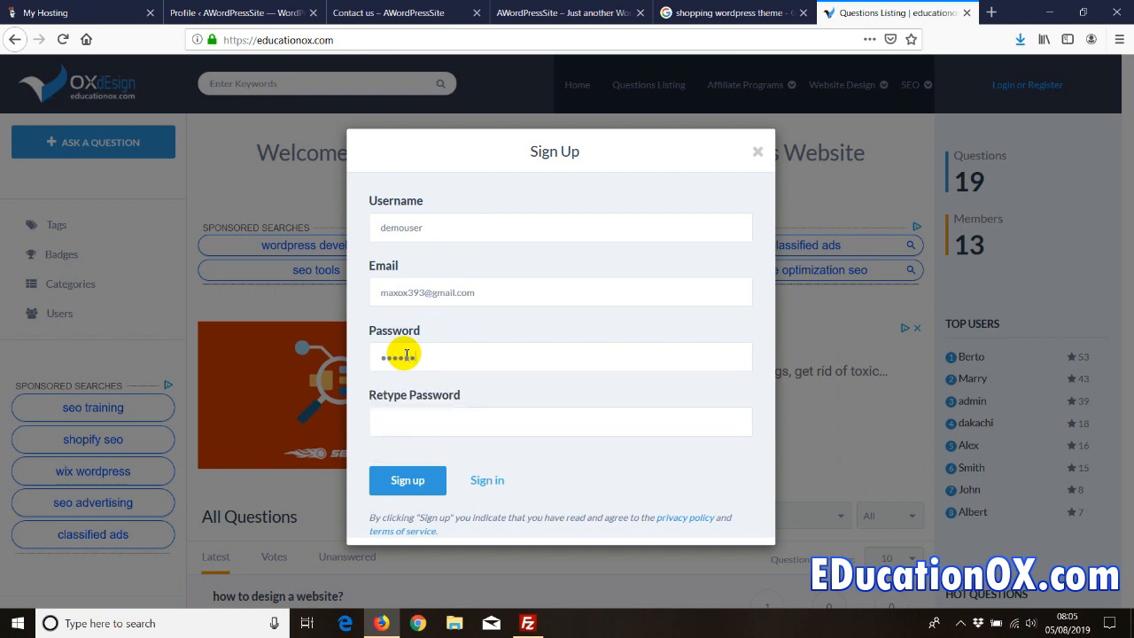
{"action": "key", "text": "Tab"}
{"action": "type", "text": "123456"}
{"action": "left_click", "coordinate": [395, 483]}
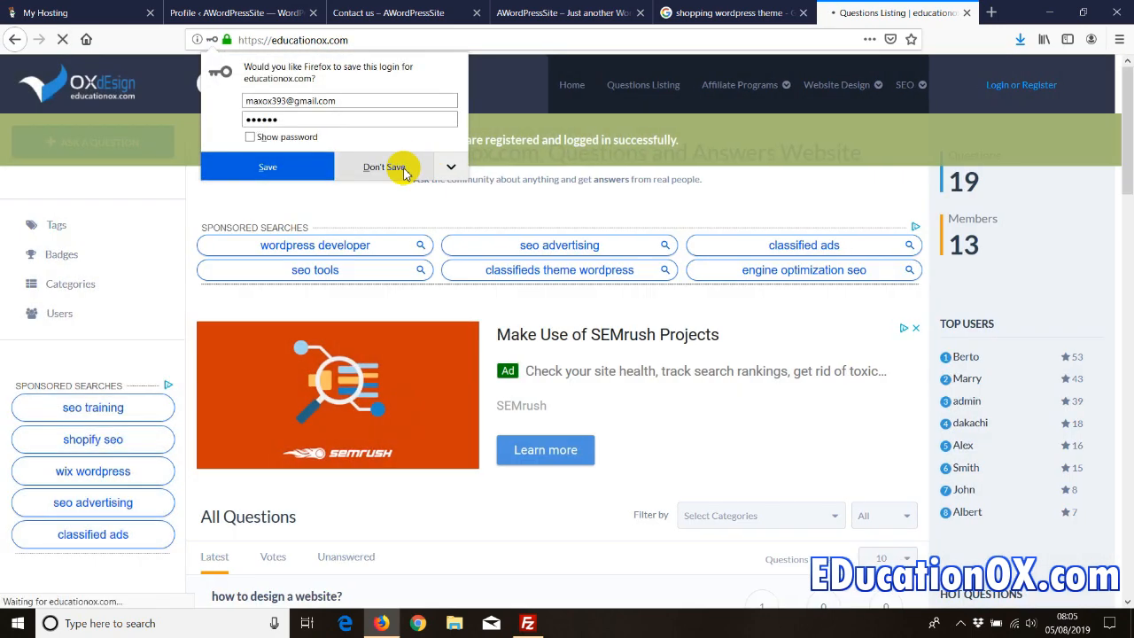
{"action": "left_click", "coordinate": [404, 169]}
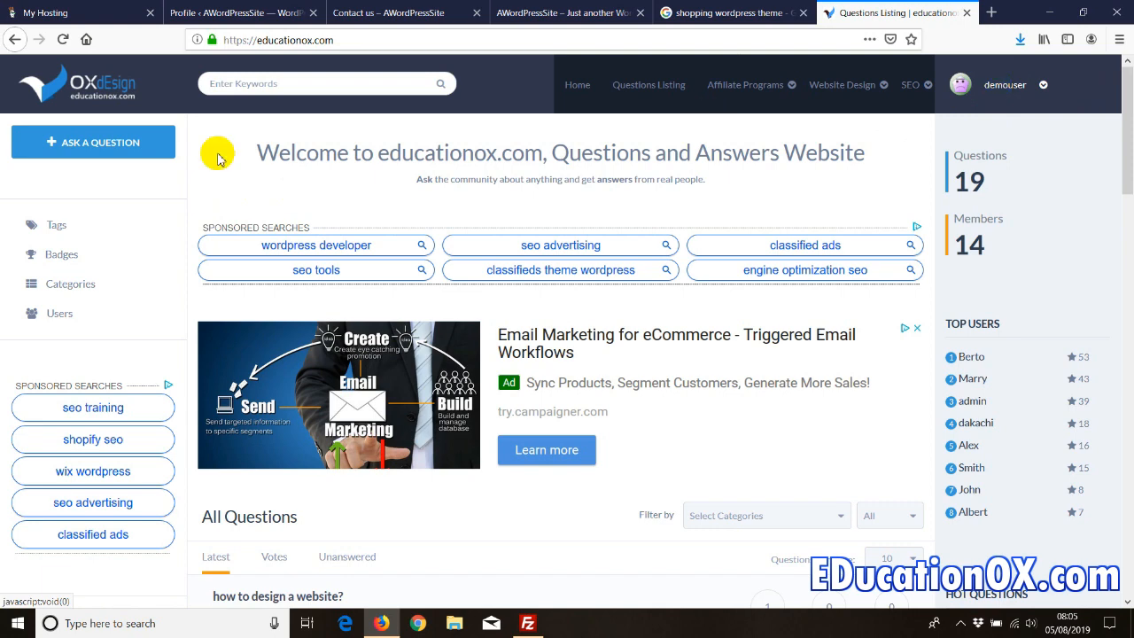
{"action": "left_click", "coordinate": [87, 148]}
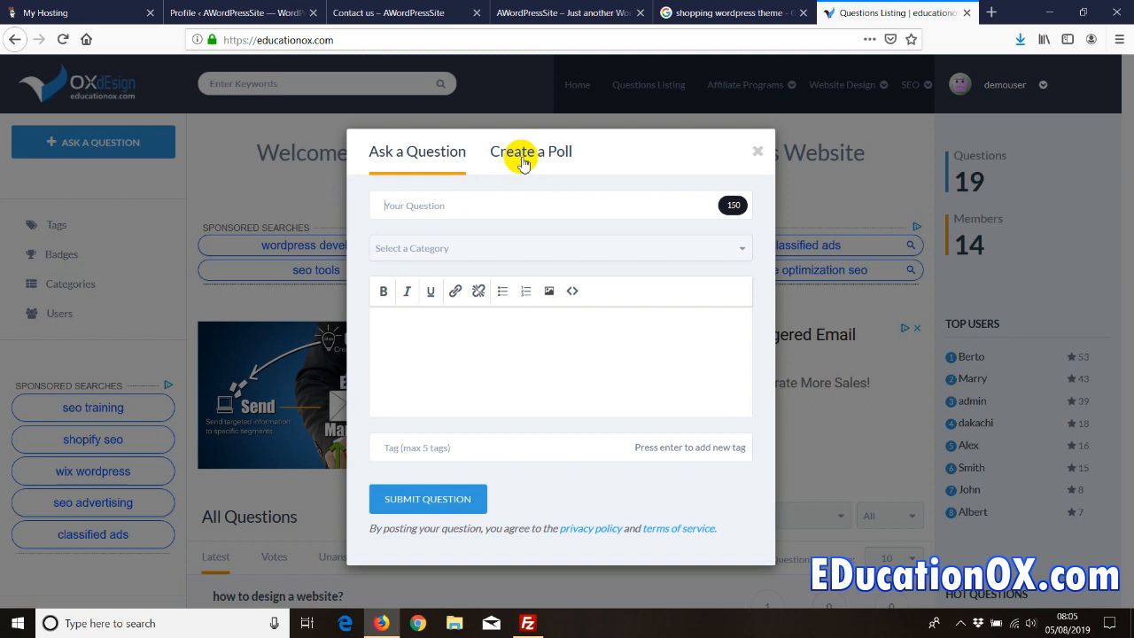
{"action": "left_click", "coordinate": [419, 206]}
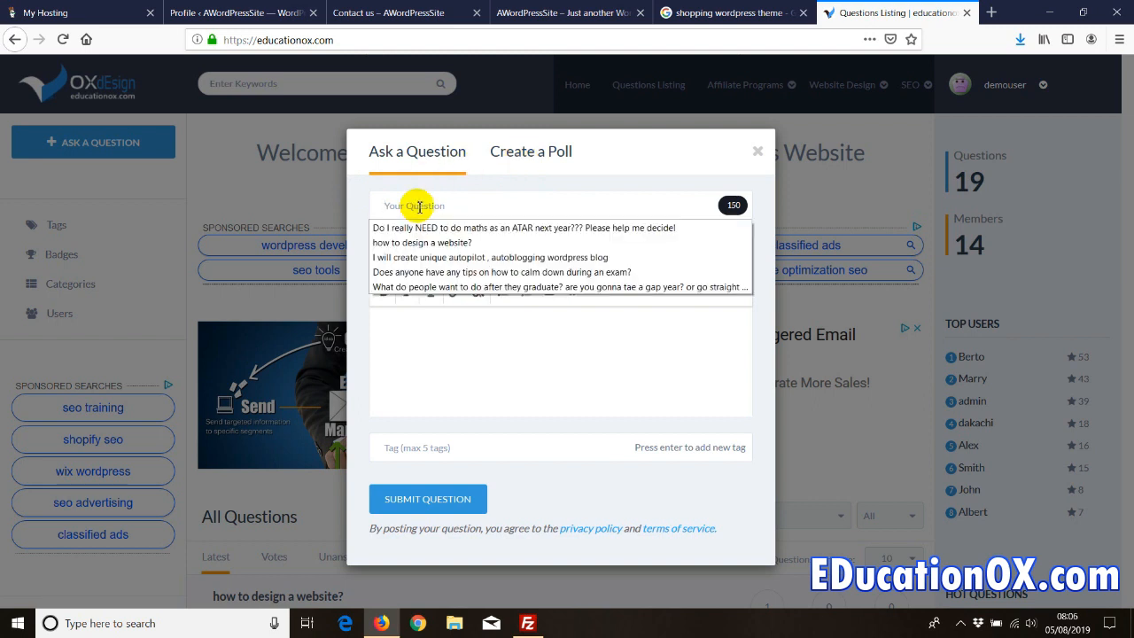
{"action": "left_click", "coordinate": [397, 347]}
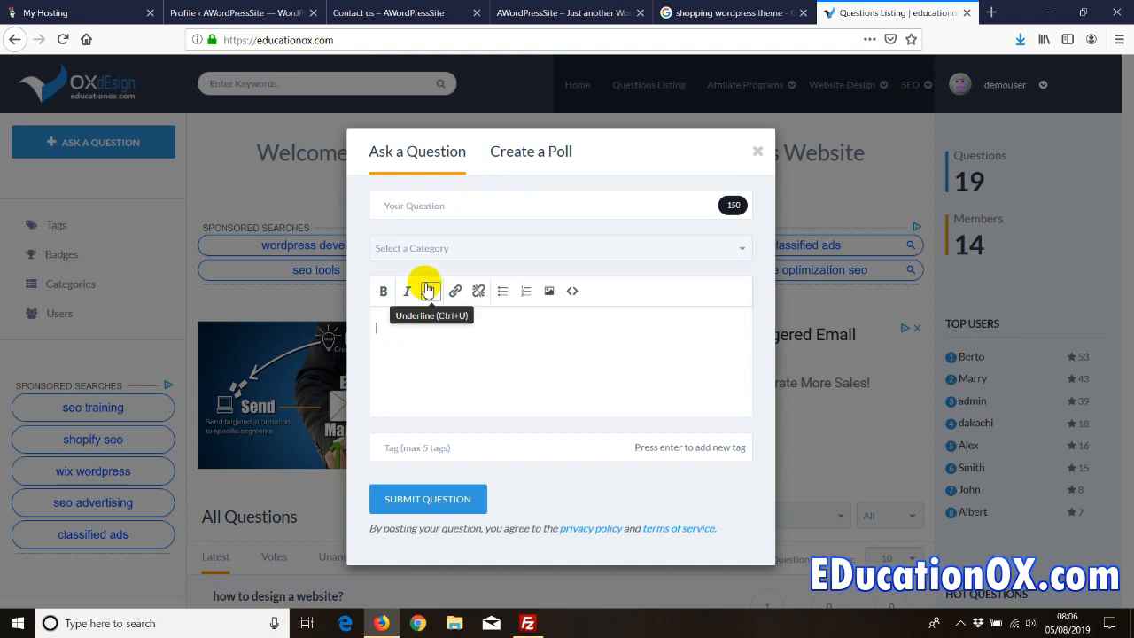
{"action": "left_click", "coordinate": [410, 255]}
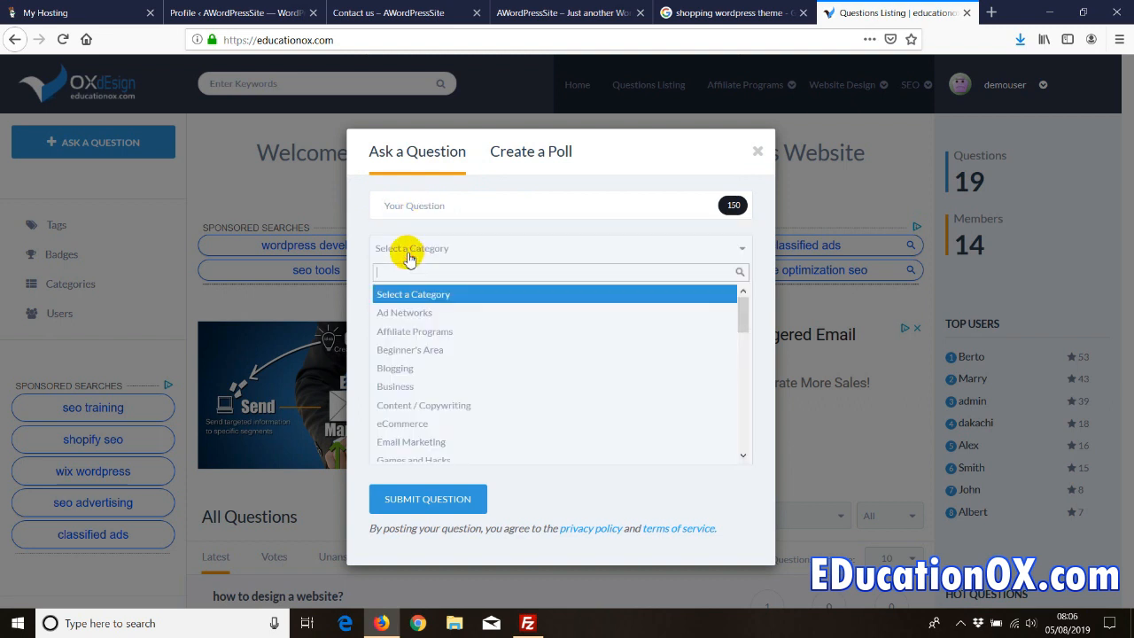
{"action": "left_click", "coordinate": [456, 238]}
{"action": "left_click", "coordinate": [415, 352]}
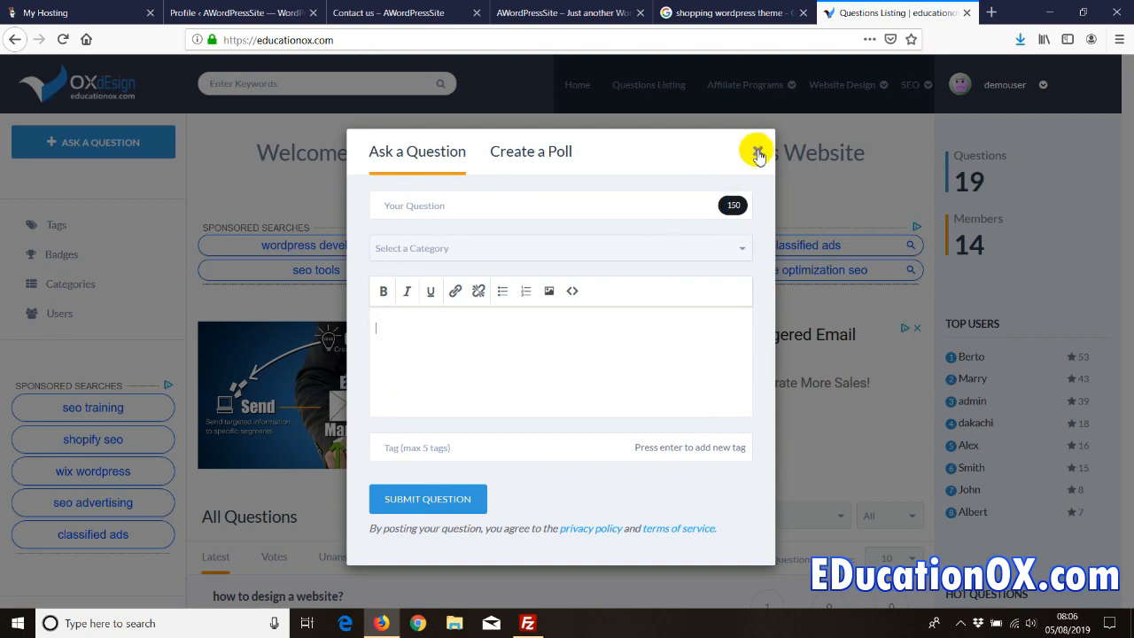
{"action": "left_click", "coordinate": [757, 154]}
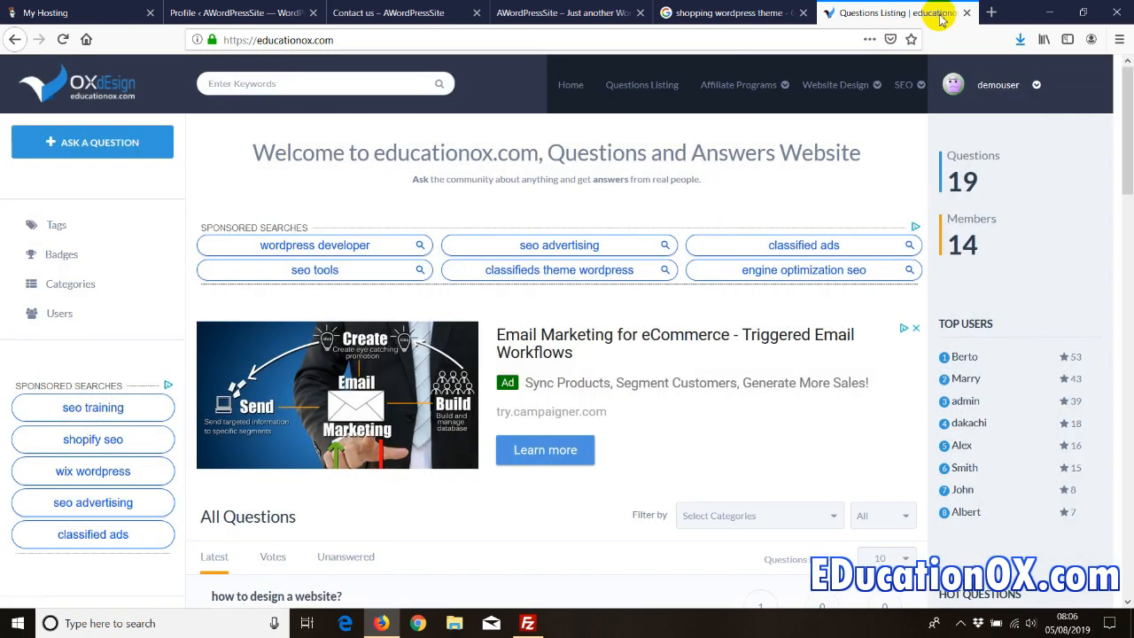
- Close the Q&A site's tab and glance over the site homepage and Contact us tabs
{"action": "left_click", "coordinate": [967, 12]}
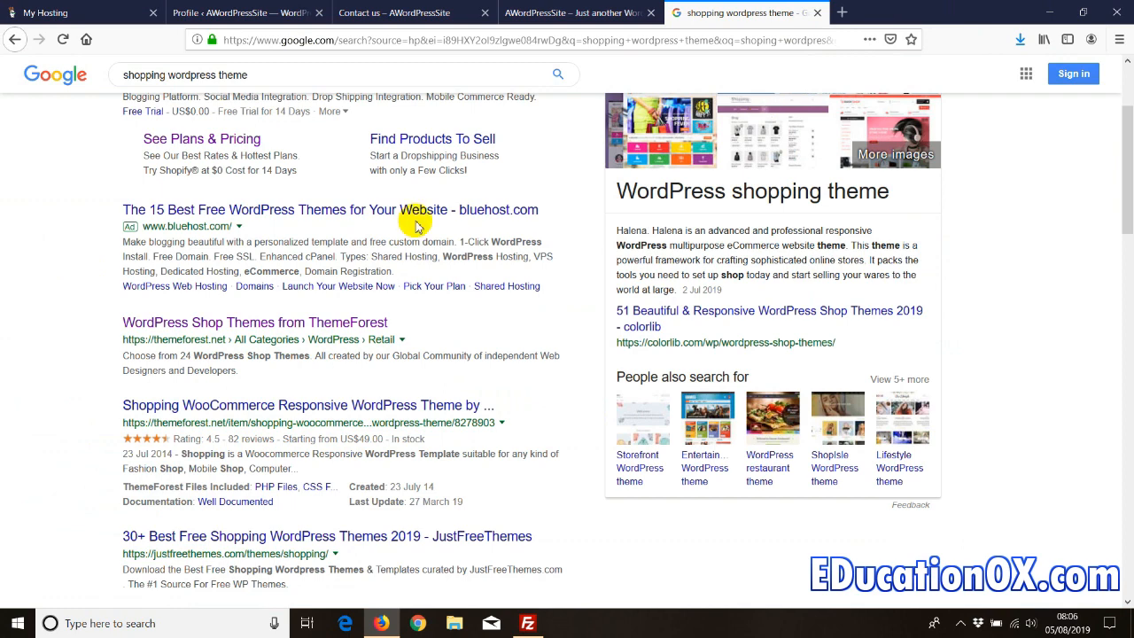
{"action": "left_click", "coordinate": [587, 12]}
{"action": "left_click", "coordinate": [417, 13]}
{"action": "left_click", "coordinate": [576, 12]}
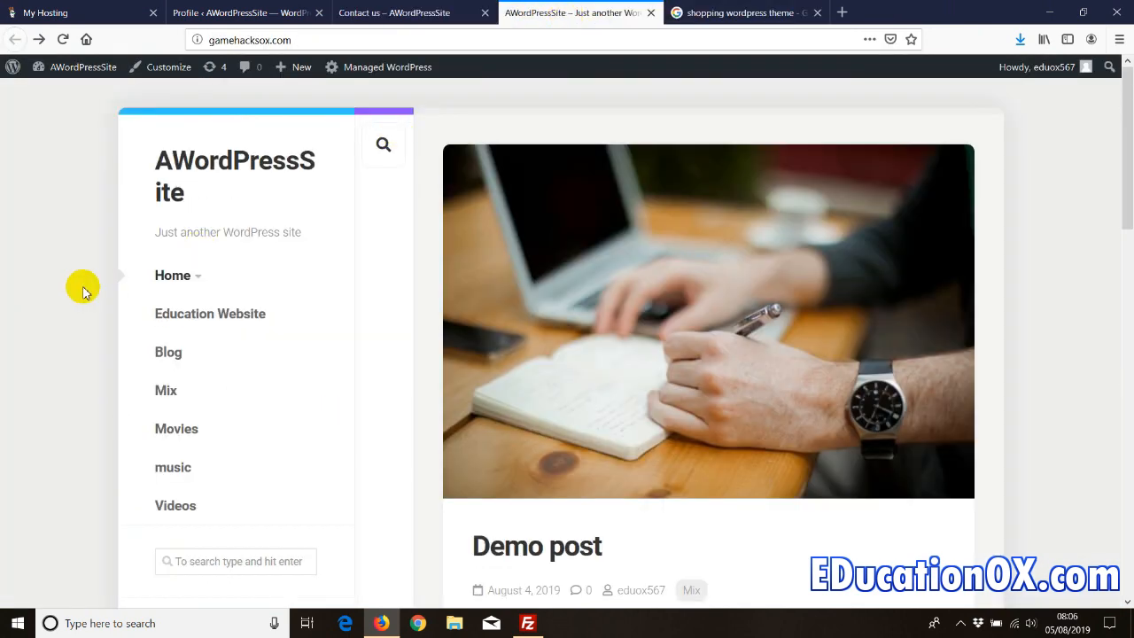
- Return to the WordPress admin Profile page
{"action": "left_click", "coordinate": [235, 12]}
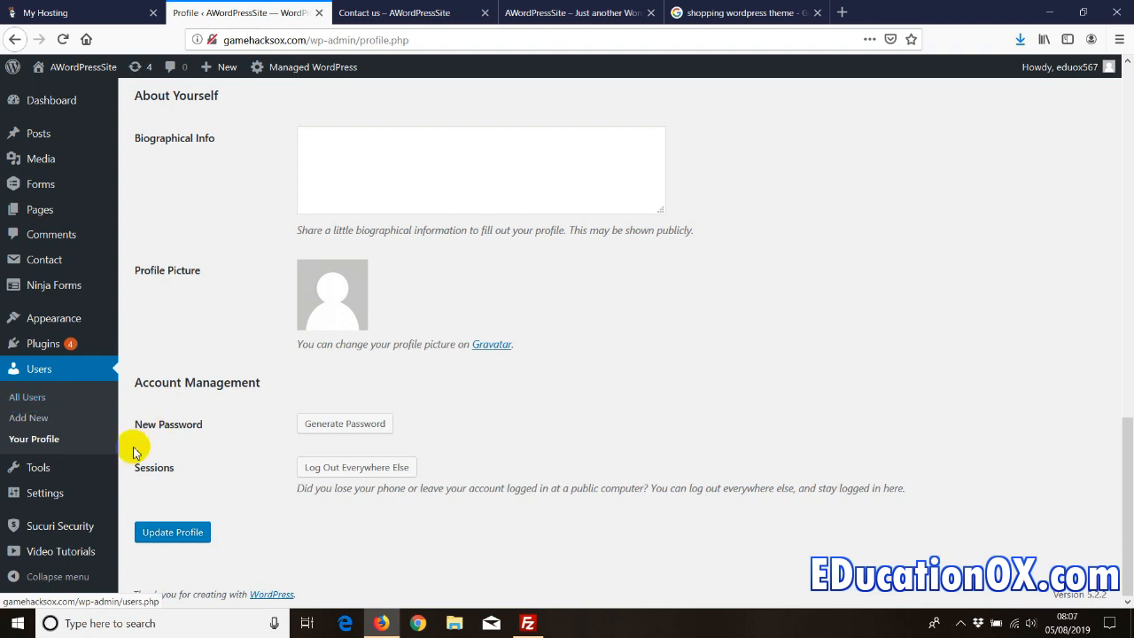
{"action": "mouse_move", "coordinate": [42, 472]}
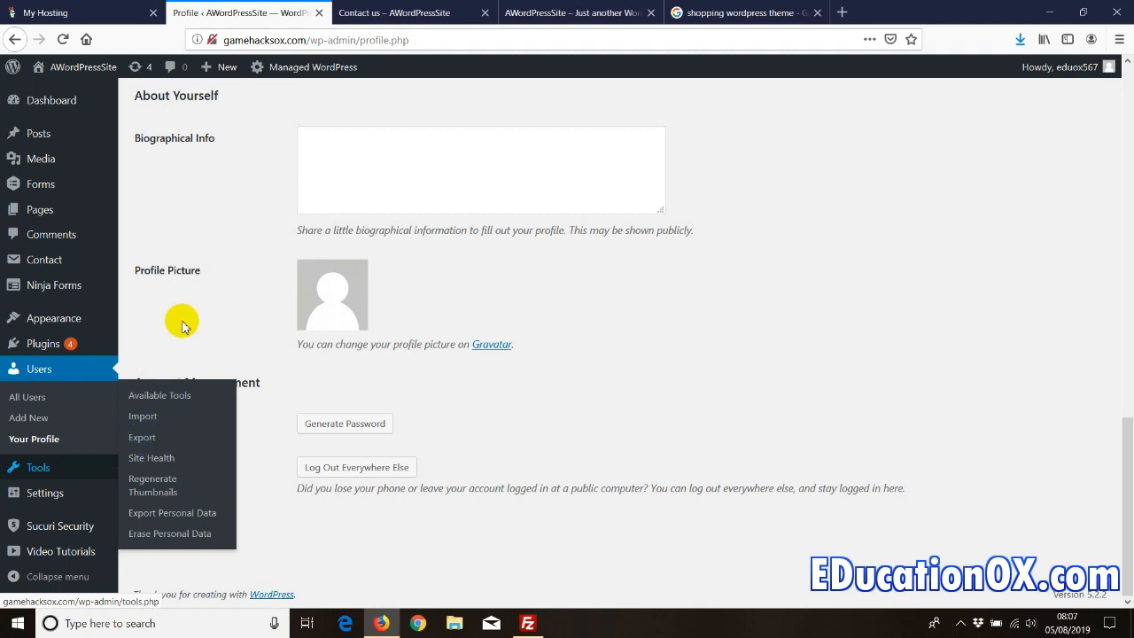
{"action": "mouse_move", "coordinate": [37, 499]}
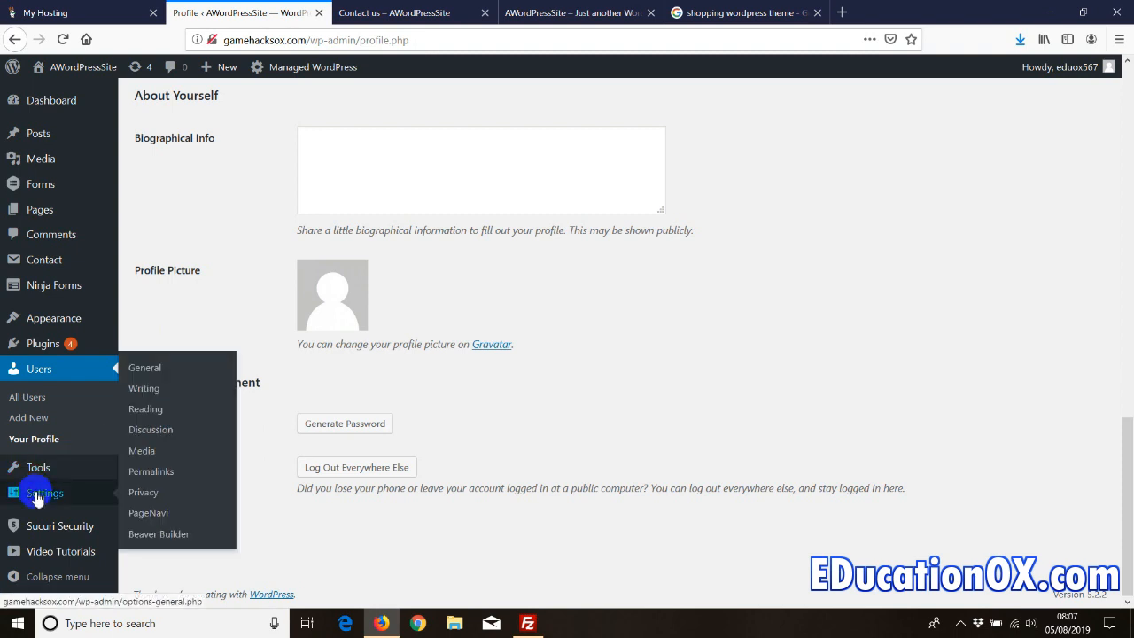
- In General Settings, review Site Title and Tagline and enable 'Anyone can register'
{"action": "left_click", "coordinate": [144, 368]}
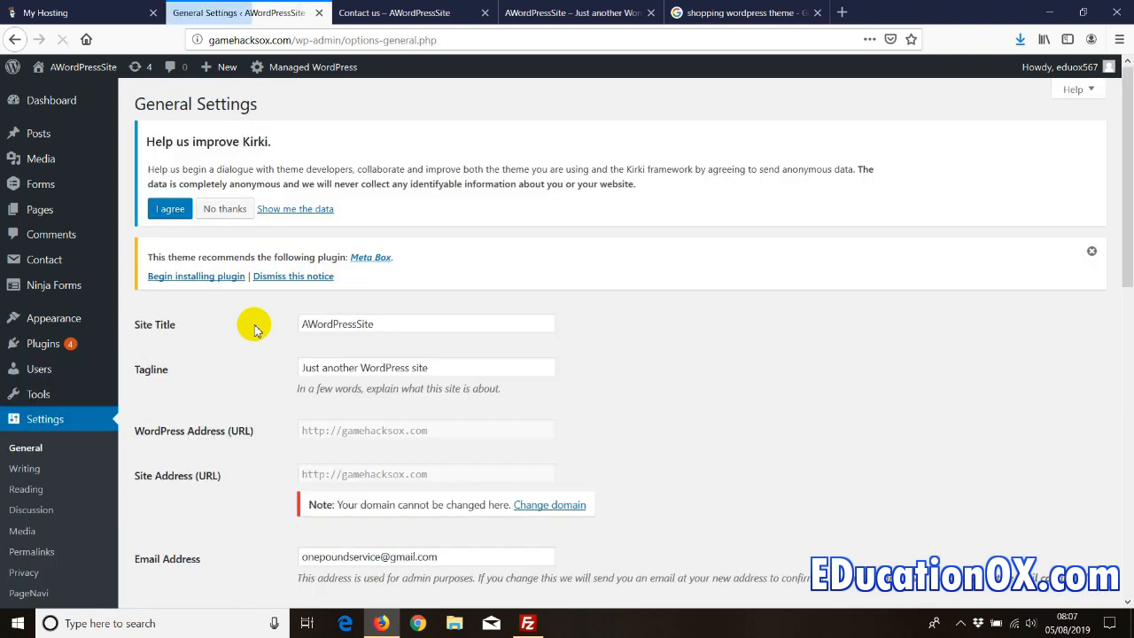
{"action": "double_click", "coordinate": [385, 324]}
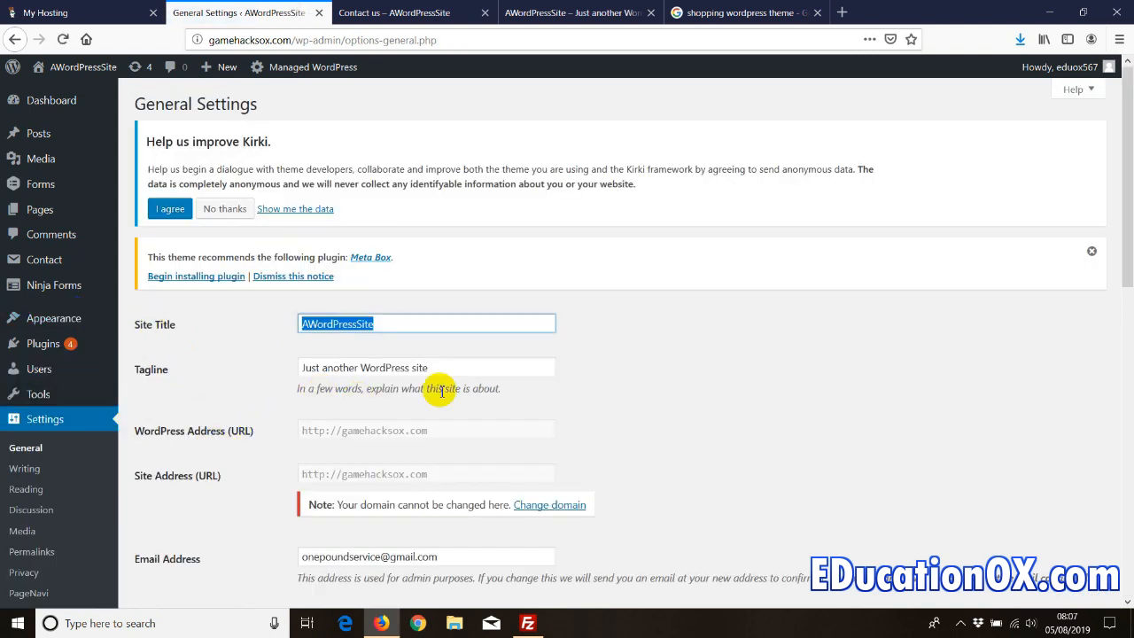
{"action": "triple_click", "coordinate": [413, 369]}
{"action": "scroll", "coordinate": [203, 416], "scroll_direction": "down", "scroll_amount": 4}
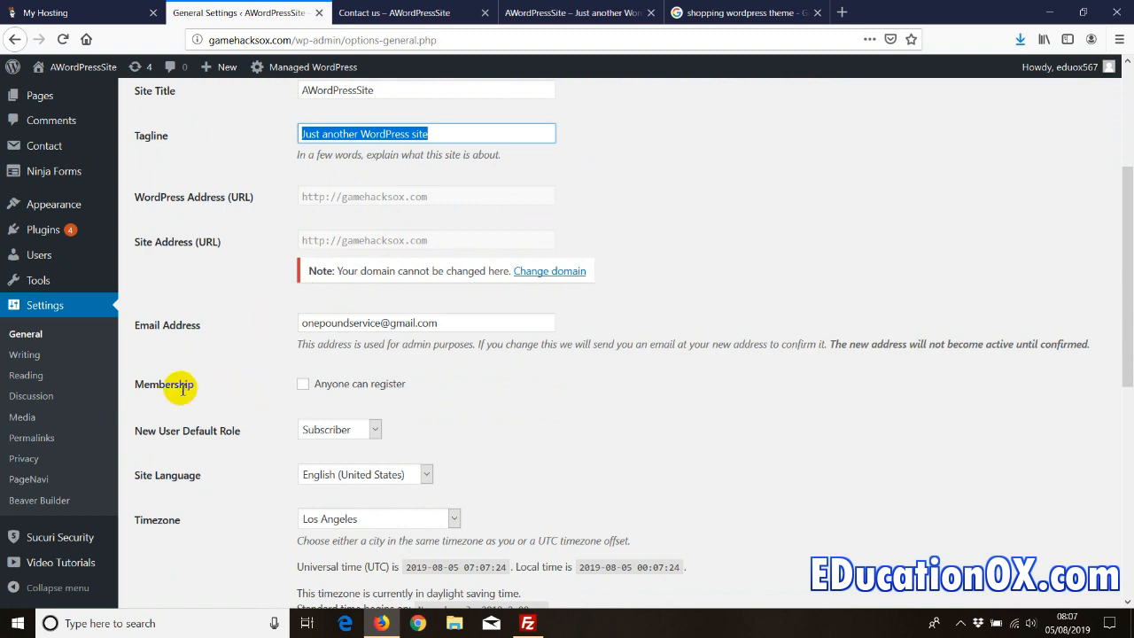
{"action": "left_click", "coordinate": [303, 384]}
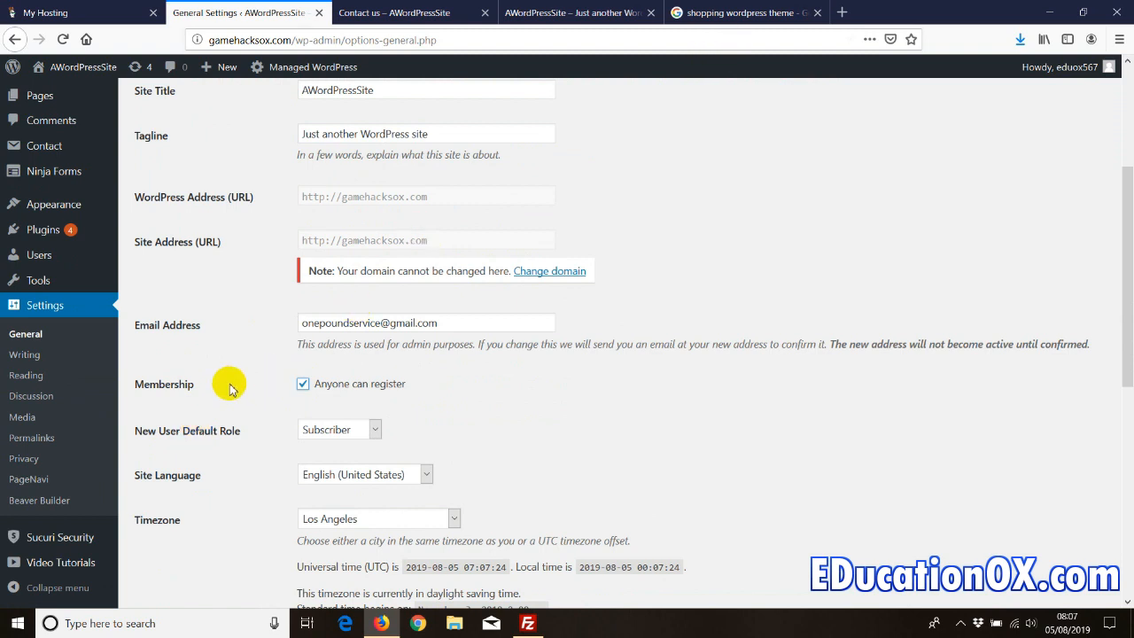
{"action": "scroll", "coordinate": [228, 386], "scroll_direction": "down", "scroll_amount": 2}
{"action": "scroll", "coordinate": [230, 388], "scroll_direction": "down", "scroll_amount": 2}
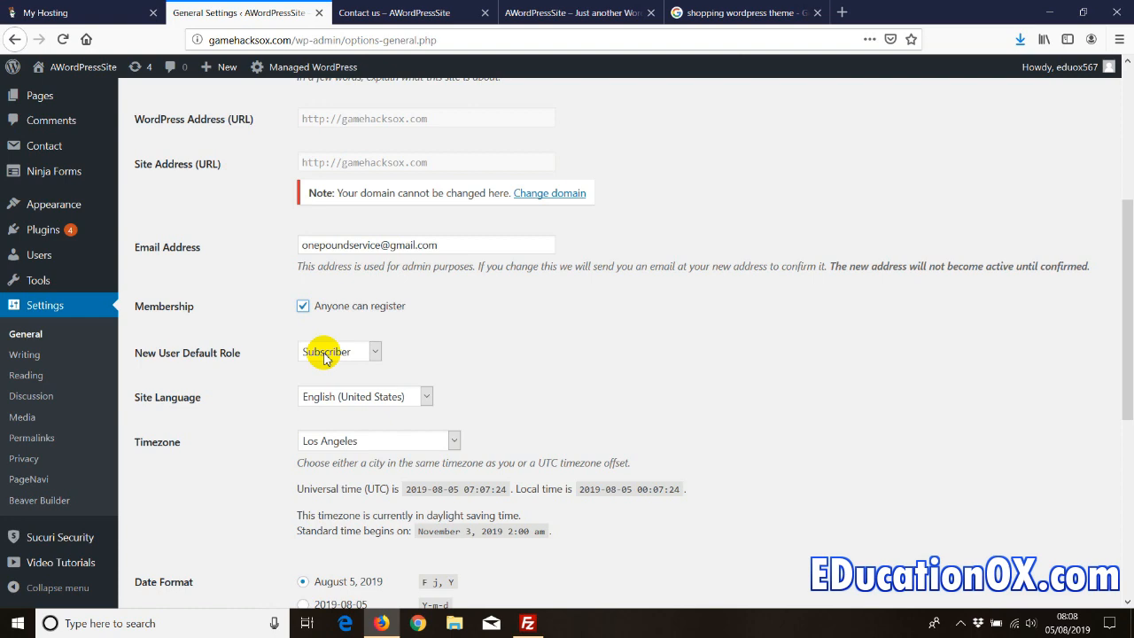
{"action": "scroll", "coordinate": [325, 356], "scroll_direction": "down", "scroll_amount": 3}
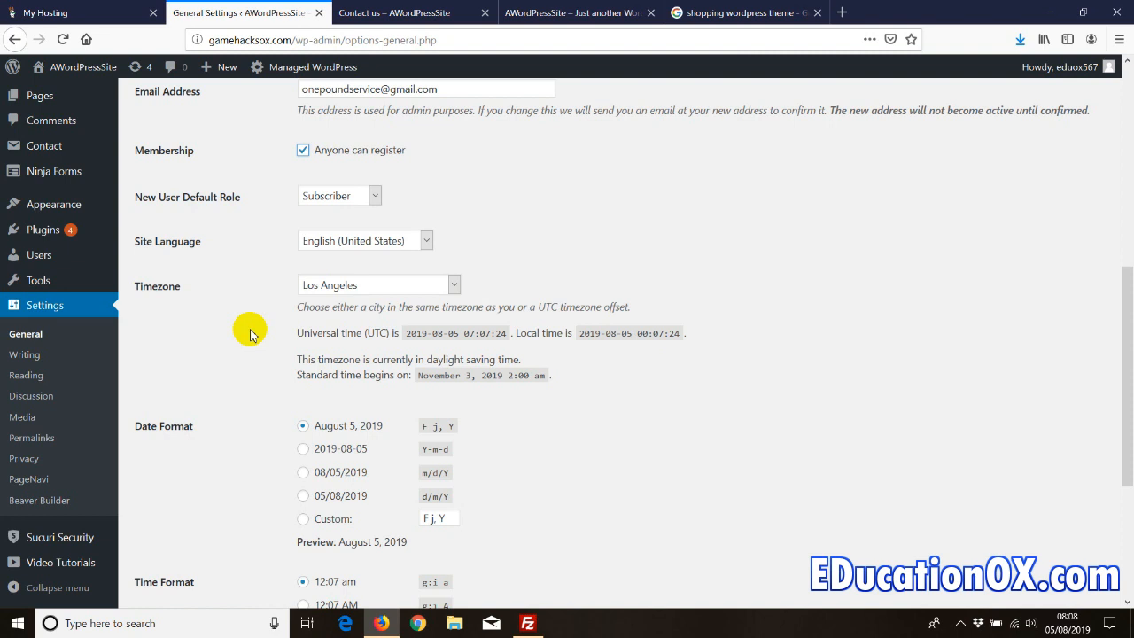
{"action": "scroll", "coordinate": [293, 310], "scroll_direction": "down", "scroll_amount": 5}
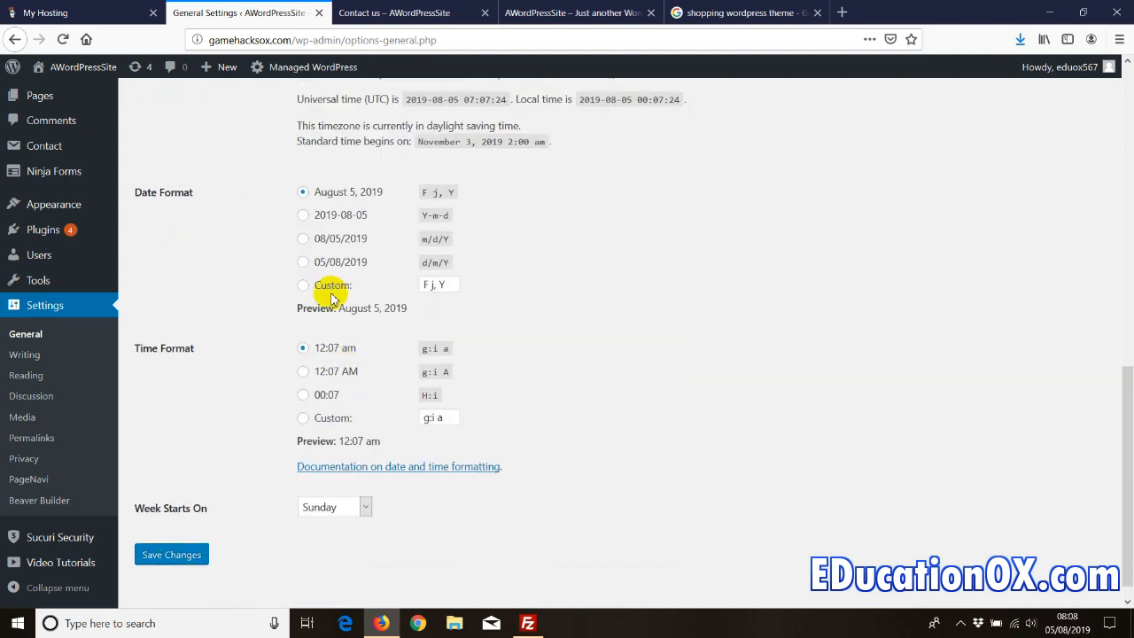
{"action": "left_click", "coordinate": [22, 354]}
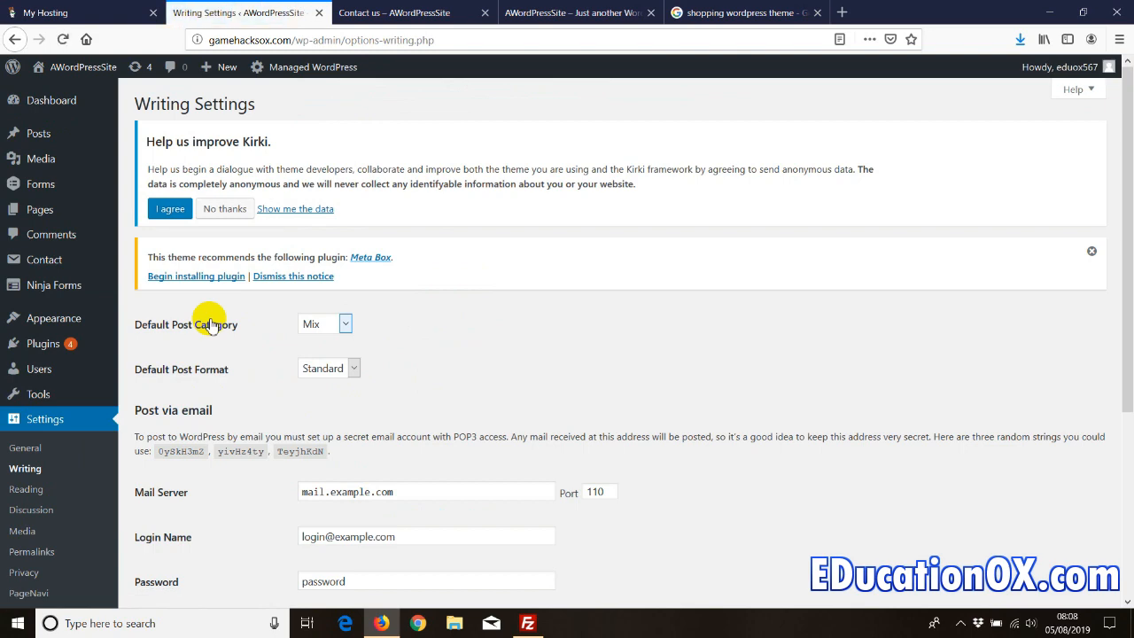
{"action": "scroll", "coordinate": [257, 328], "scroll_direction": "down", "scroll_amount": 5}
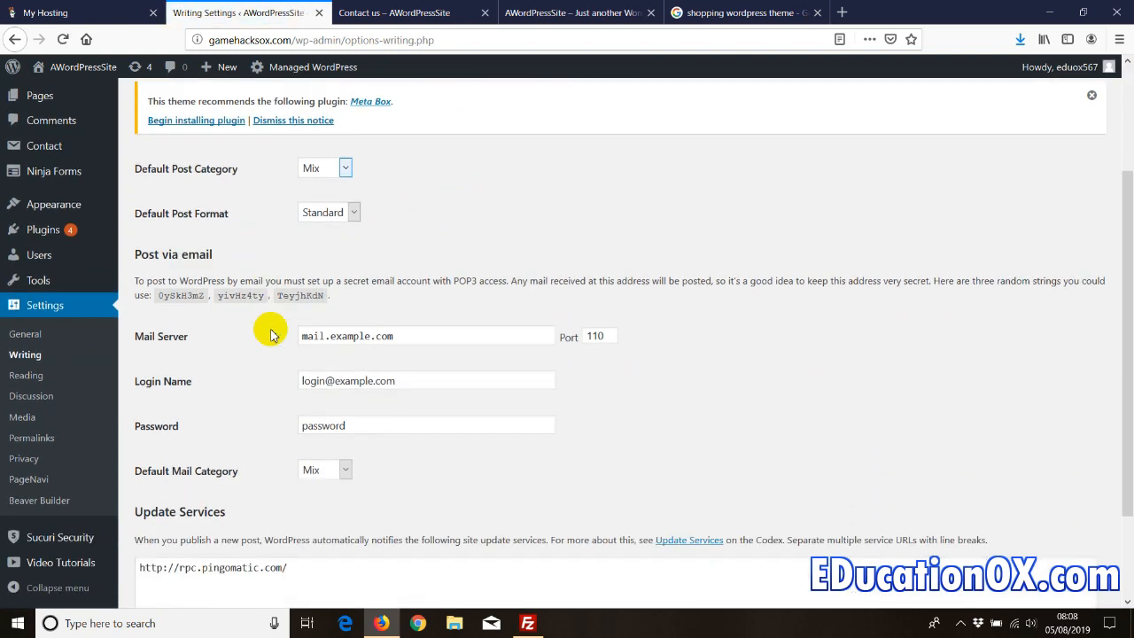
{"action": "scroll", "coordinate": [272, 334], "scroll_direction": "down", "scroll_amount": 1}
{"action": "left_click", "coordinate": [299, 448]}
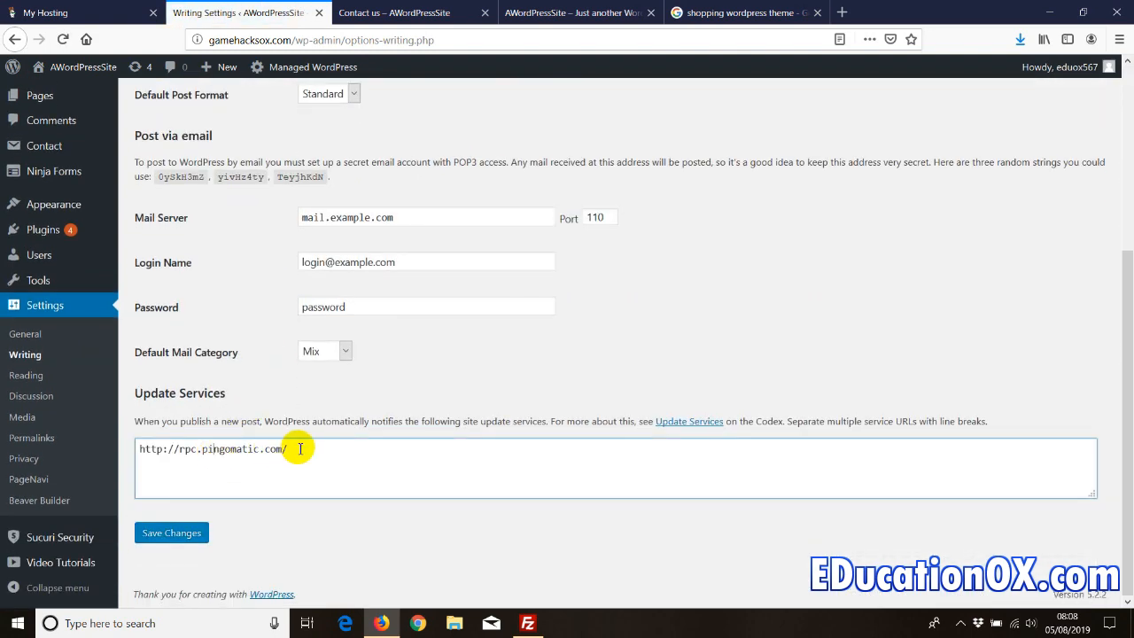
{"action": "left_click_drag", "start_coordinate": [175, 446], "coordinate": [136, 447]}
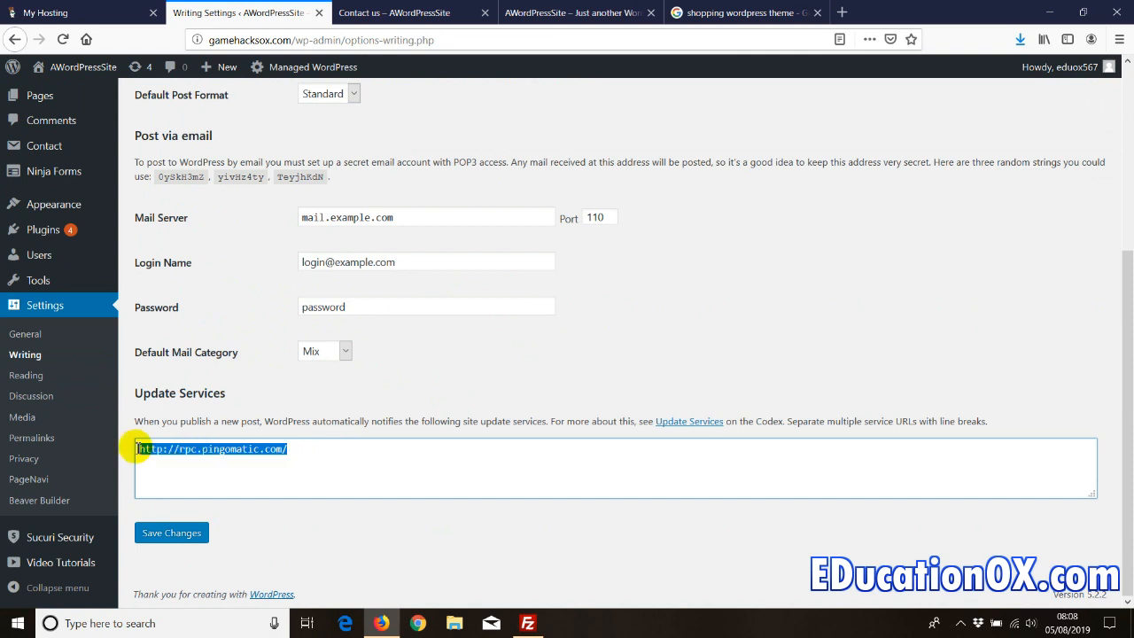
{"action": "left_click", "coordinate": [277, 454]}
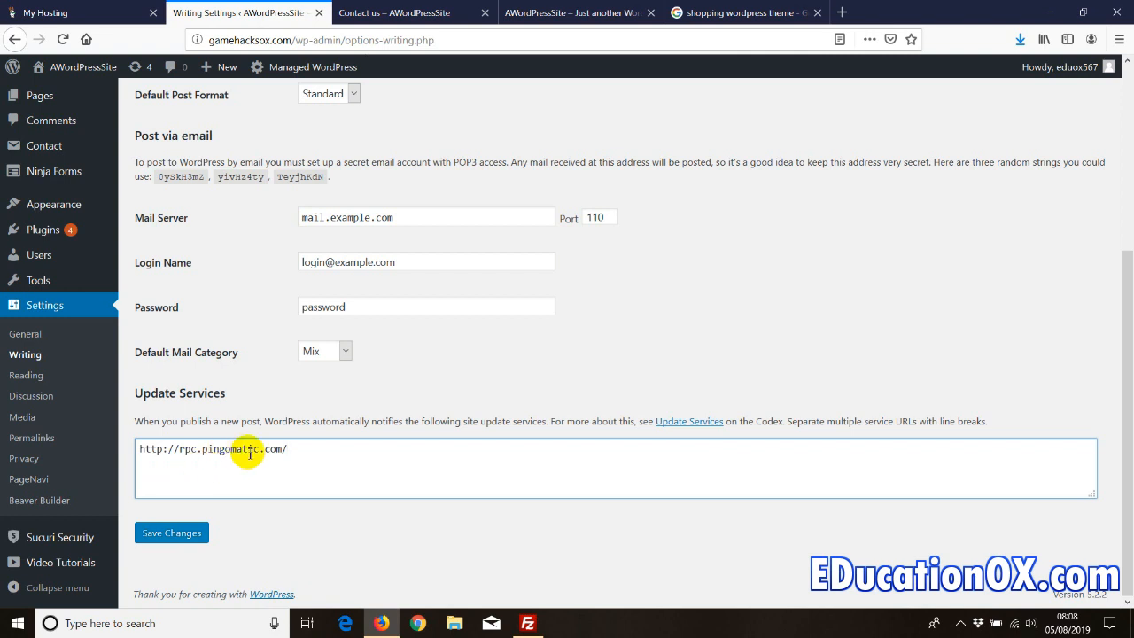
{"action": "left_click", "coordinate": [172, 536]}
- Make the homepage a static page, leaving Homepage and Posts page unselected
{"action": "left_click", "coordinate": [27, 376]}
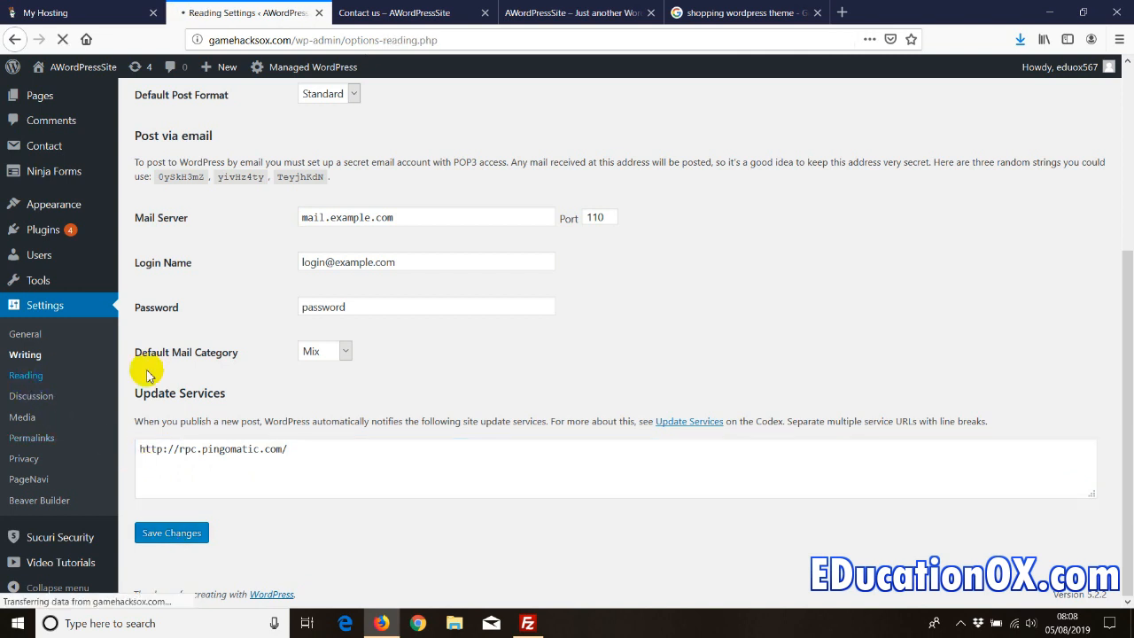
{"action": "scroll", "coordinate": [170, 363], "scroll_direction": "down", "scroll_amount": 2}
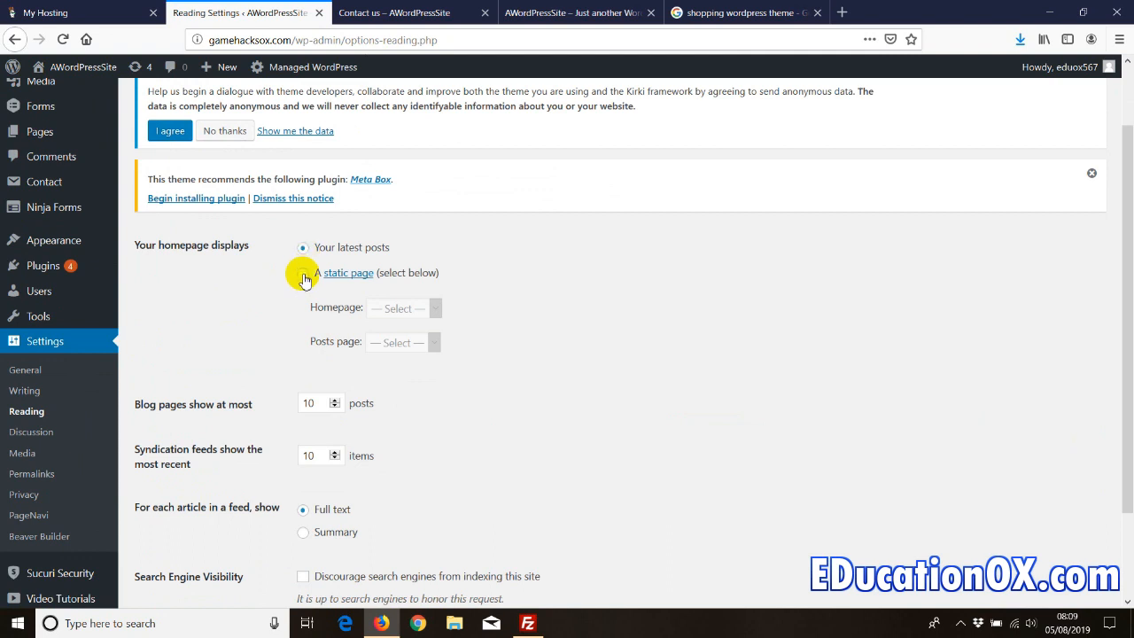
{"action": "left_click", "coordinate": [304, 274]}
{"action": "left_click", "coordinate": [399, 309]}
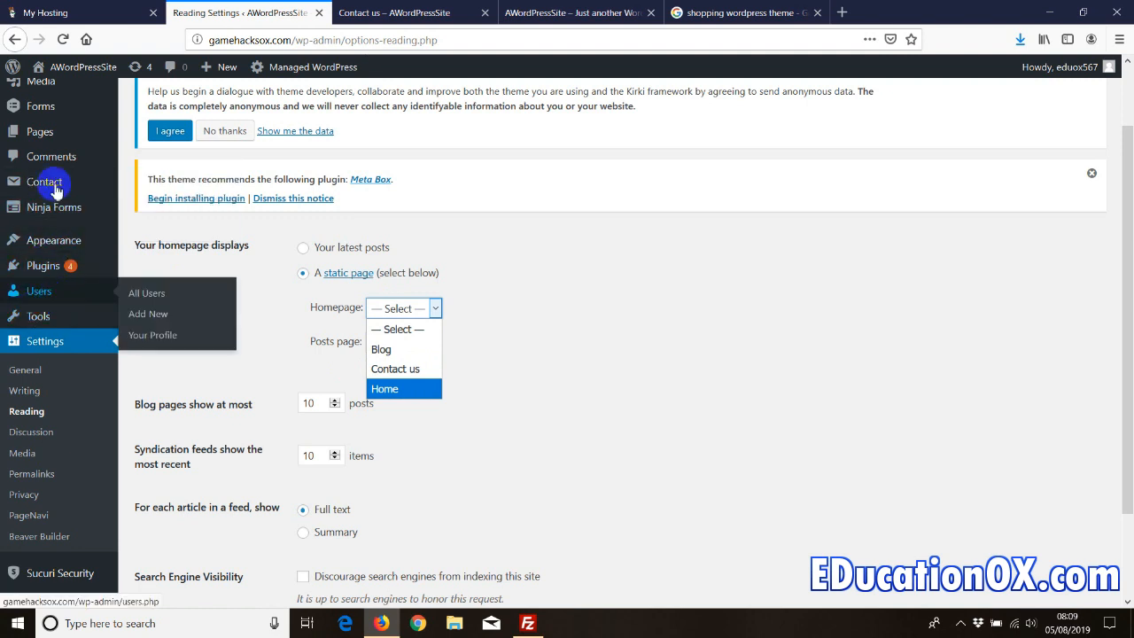
{"action": "mouse_move", "coordinate": [40, 140]}
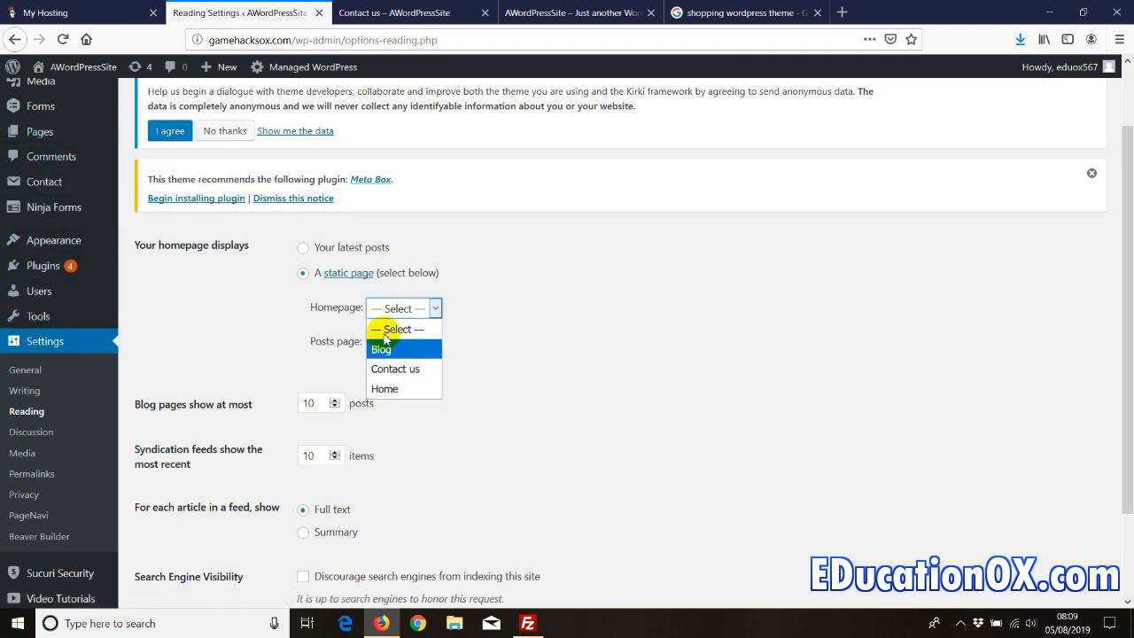
{"action": "left_click", "coordinate": [280, 356]}
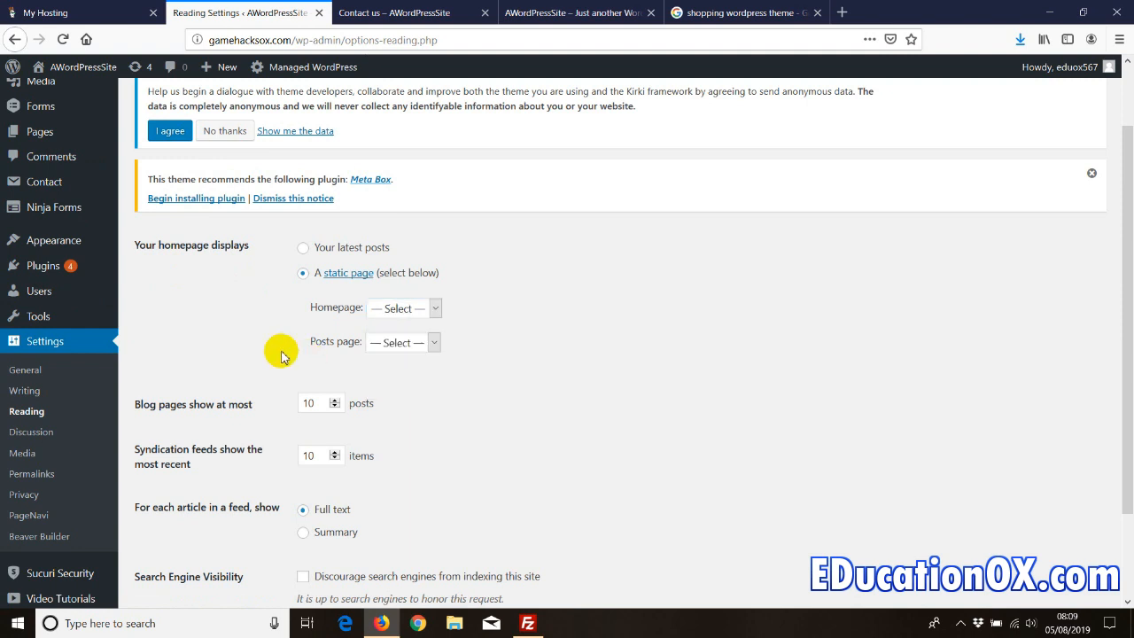
{"action": "scroll", "coordinate": [280, 355], "scroll_direction": "down", "scroll_amount": 2}
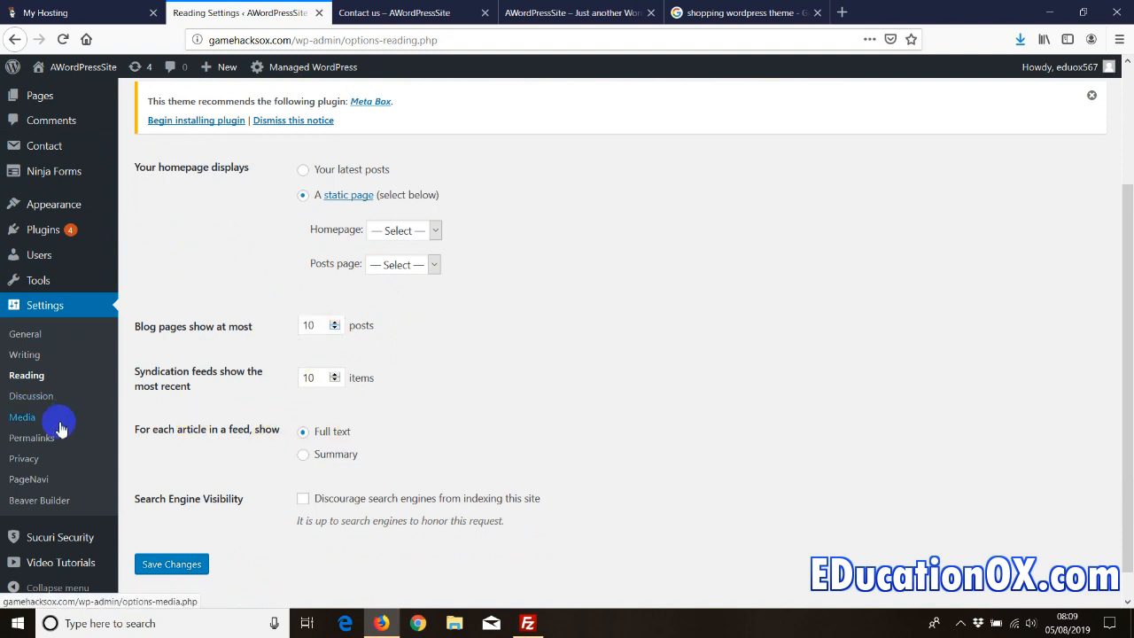
- Review the Discussion comment, moderation and avatar options without changing them
{"action": "left_click", "coordinate": [34, 403]}
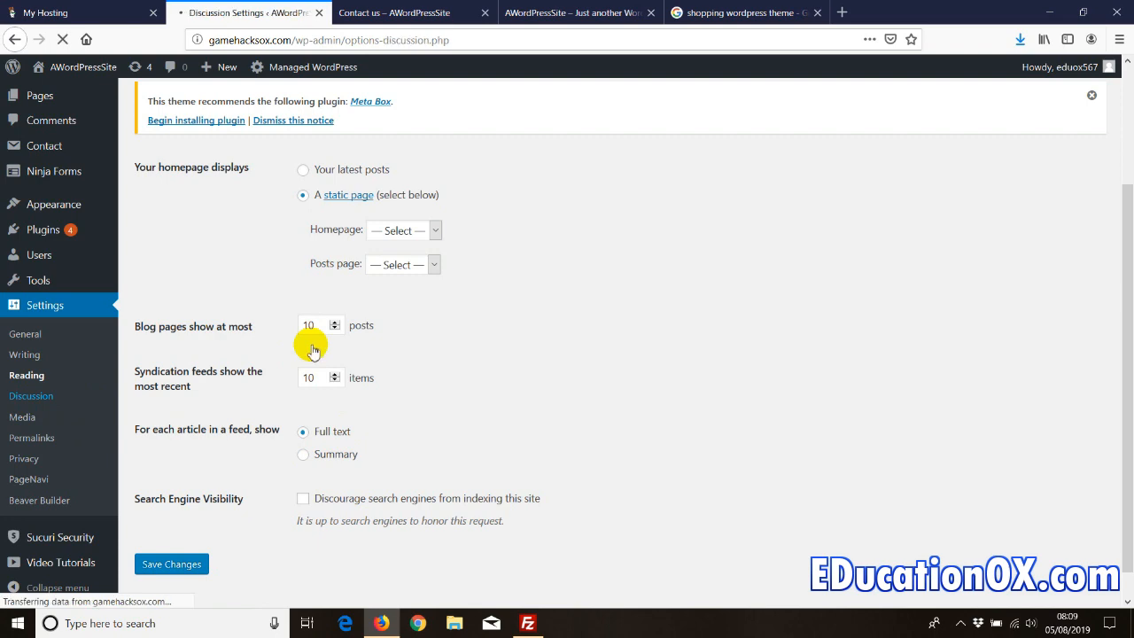
{"action": "scroll", "coordinate": [277, 354], "scroll_direction": "down", "scroll_amount": 3}
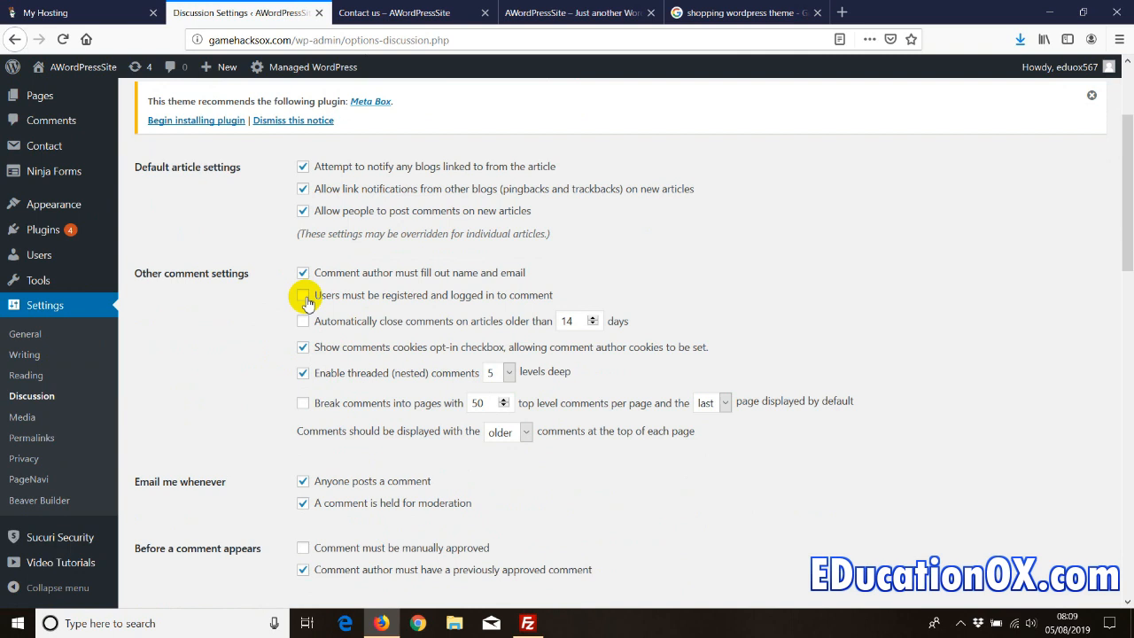
{"action": "scroll", "coordinate": [241, 415], "scroll_direction": "down", "scroll_amount": 20}
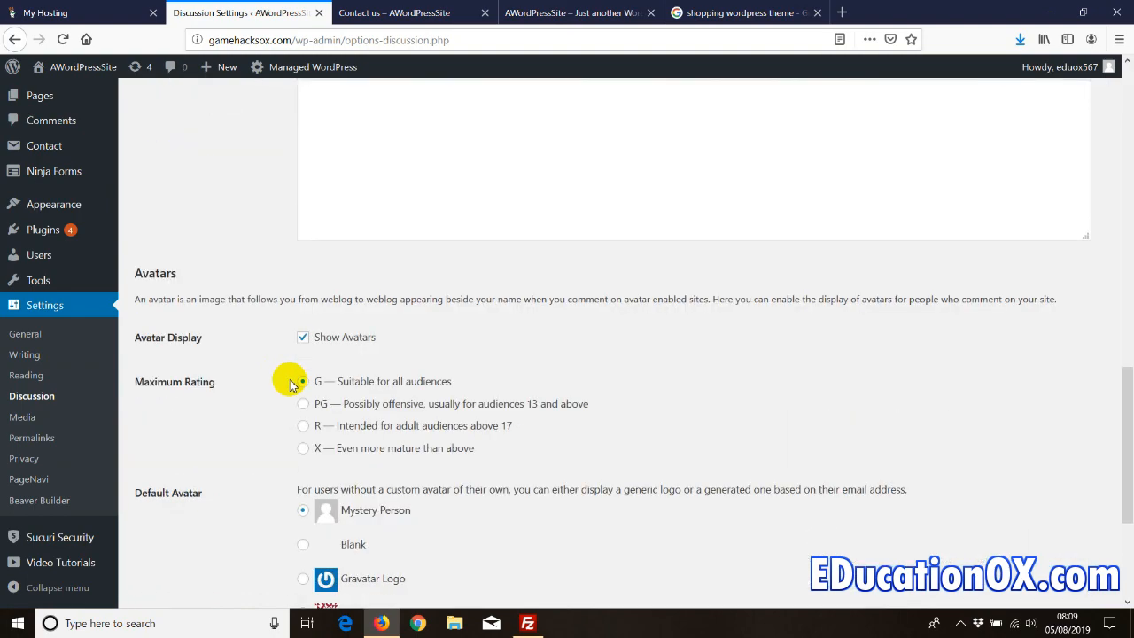
{"action": "scroll", "coordinate": [291, 385], "scroll_direction": "down", "scroll_amount": 1}
{"action": "scroll", "coordinate": [292, 385], "scroll_direction": "up", "scroll_amount": 1}
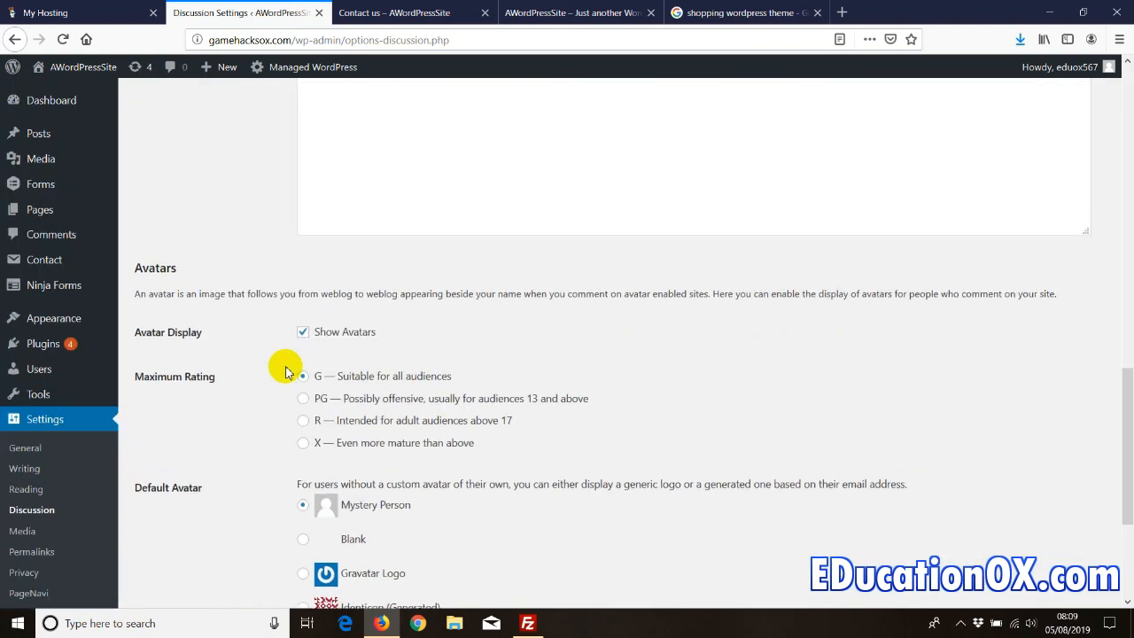
{"action": "scroll", "coordinate": [286, 372], "scroll_direction": "up", "scroll_amount": 6}
{"action": "left_click", "coordinate": [342, 258]}
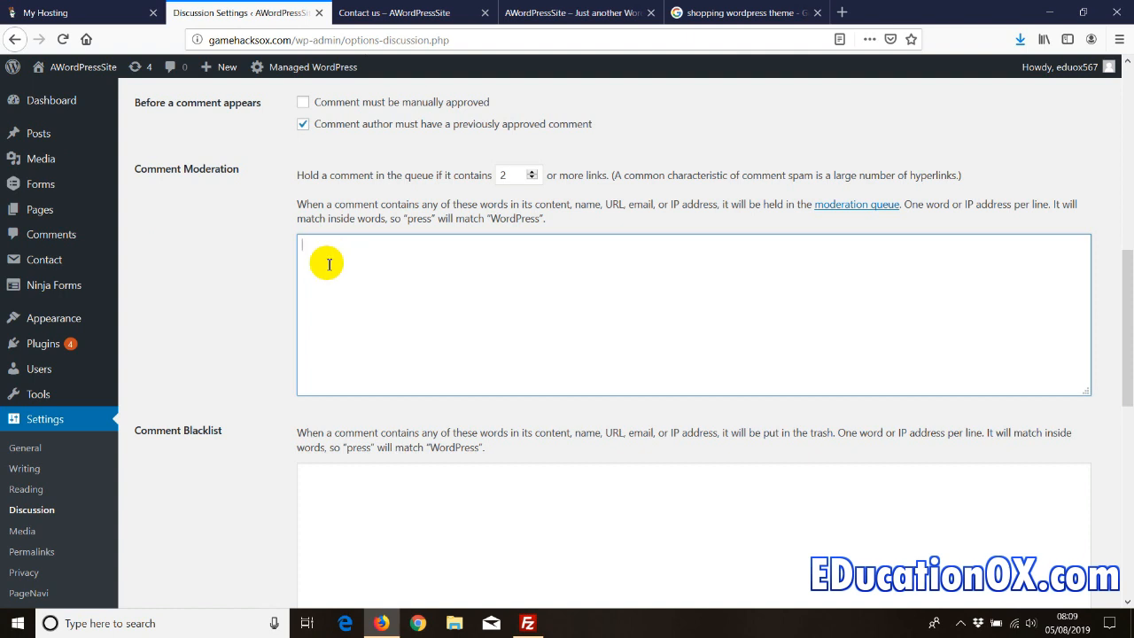
{"action": "scroll", "coordinate": [254, 430], "scroll_direction": "down", "scroll_amount": 7}
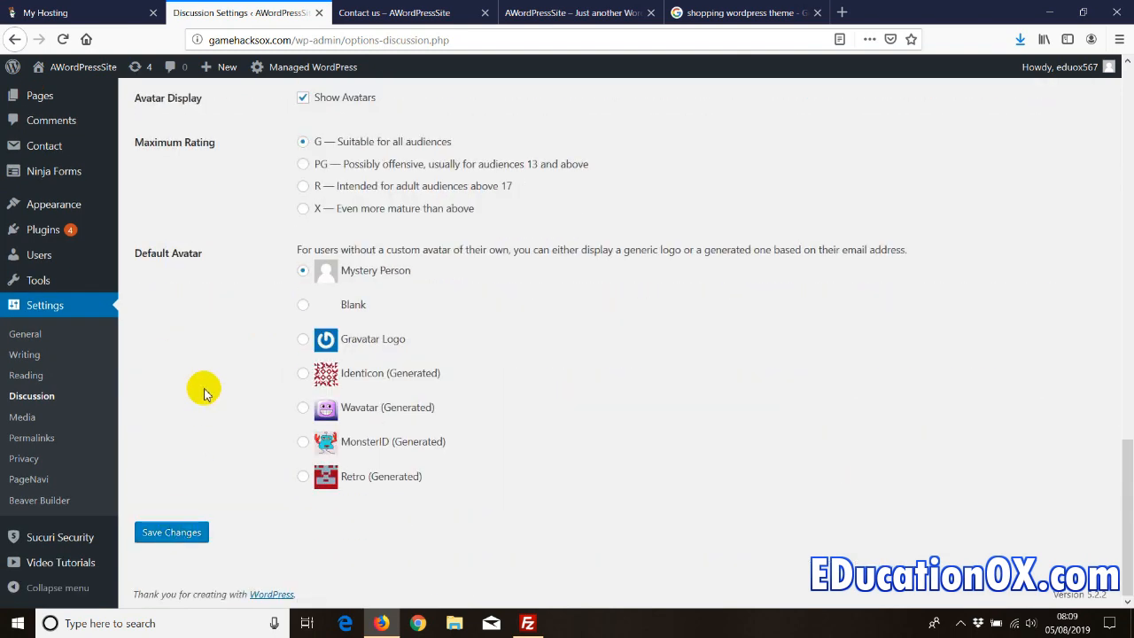
{"action": "left_click", "coordinate": [26, 421]}
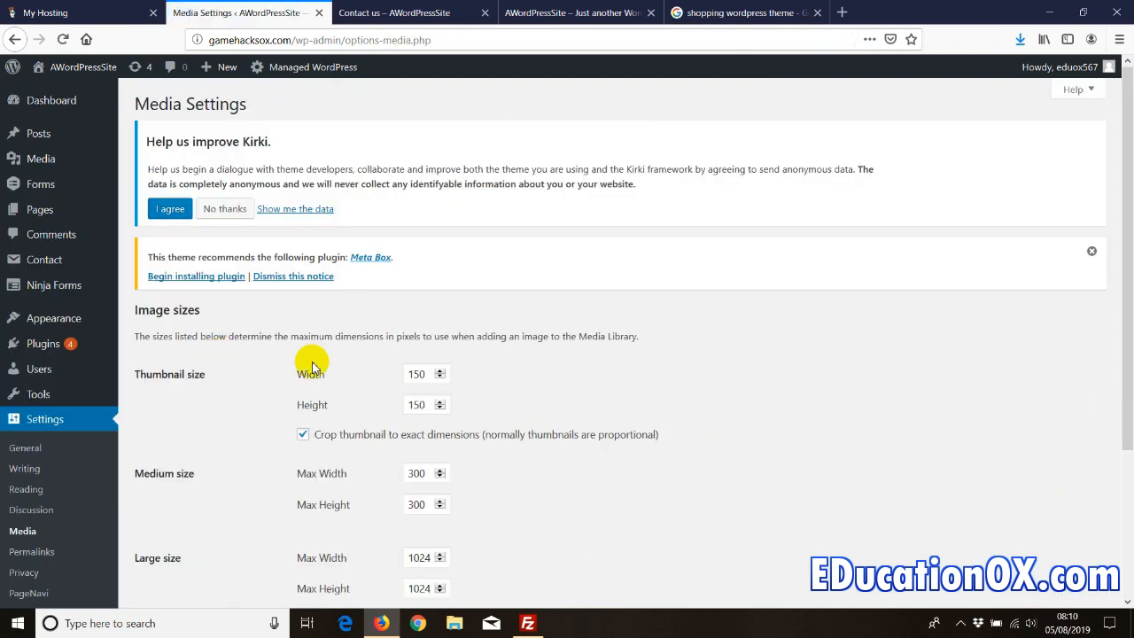
- Look over the Media Settings image sizes and move on to Permalink Settings
{"action": "scroll", "coordinate": [372, 389], "scroll_direction": "down", "scroll_amount": 2}
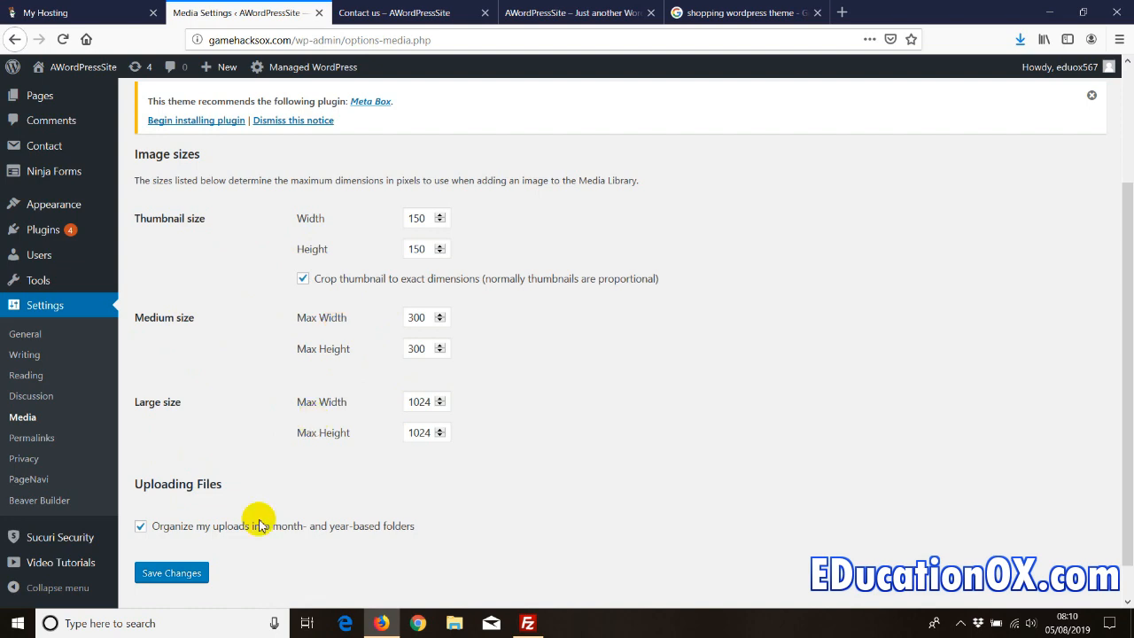
{"action": "scroll", "coordinate": [248, 427], "scroll_direction": "down", "scroll_amount": 1}
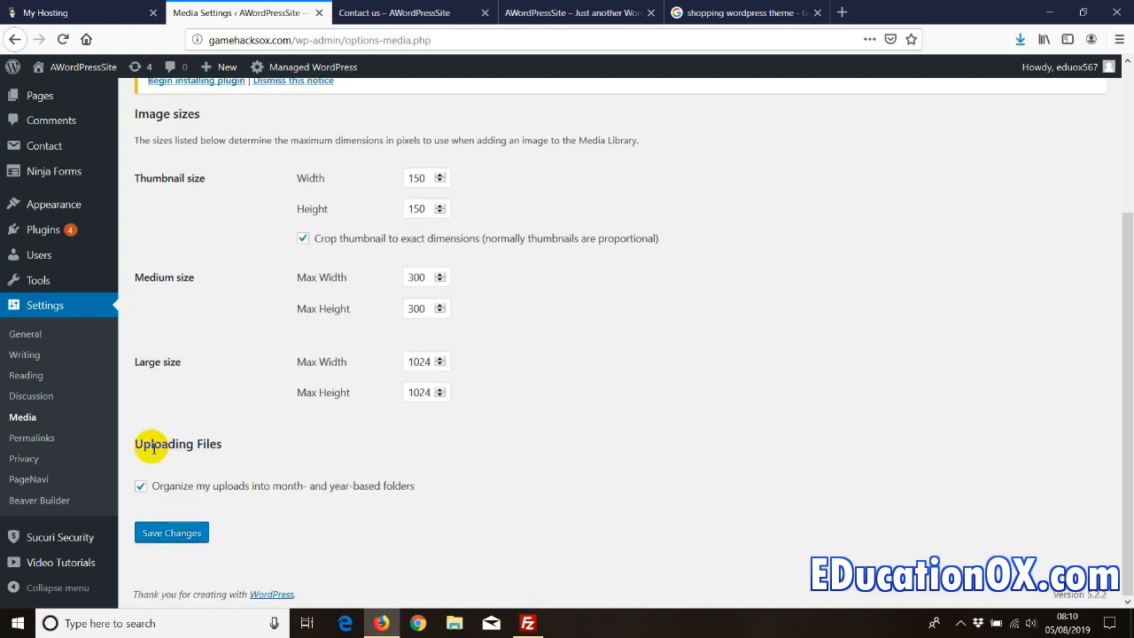
{"action": "left_click", "coordinate": [30, 437]}
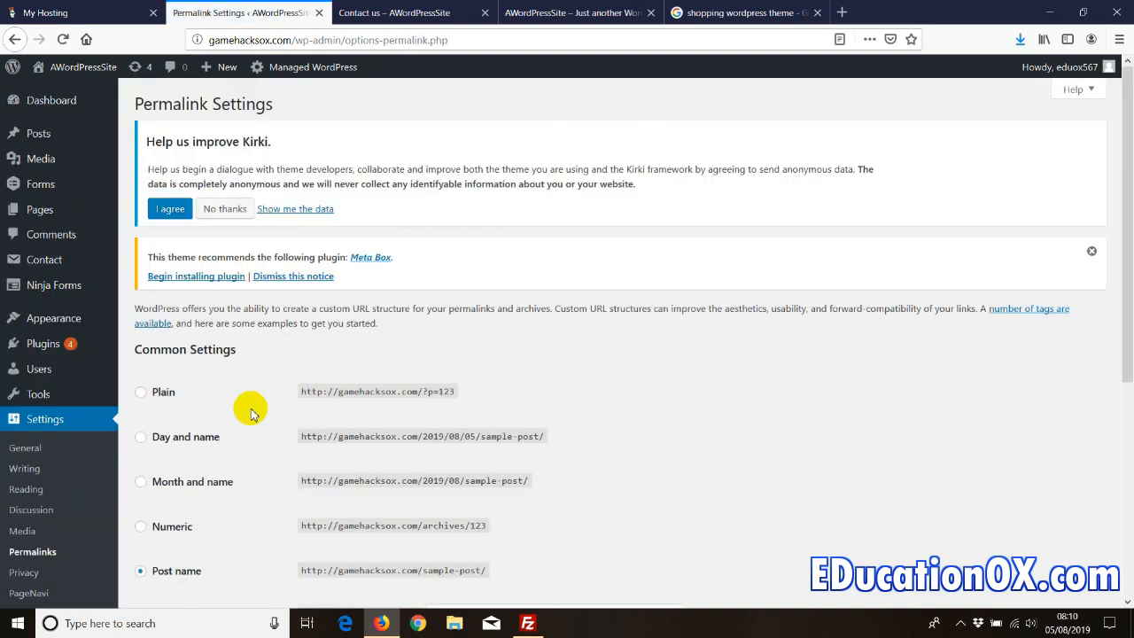
{"action": "scroll", "coordinate": [239, 399], "scroll_direction": "down", "scroll_amount": 3}
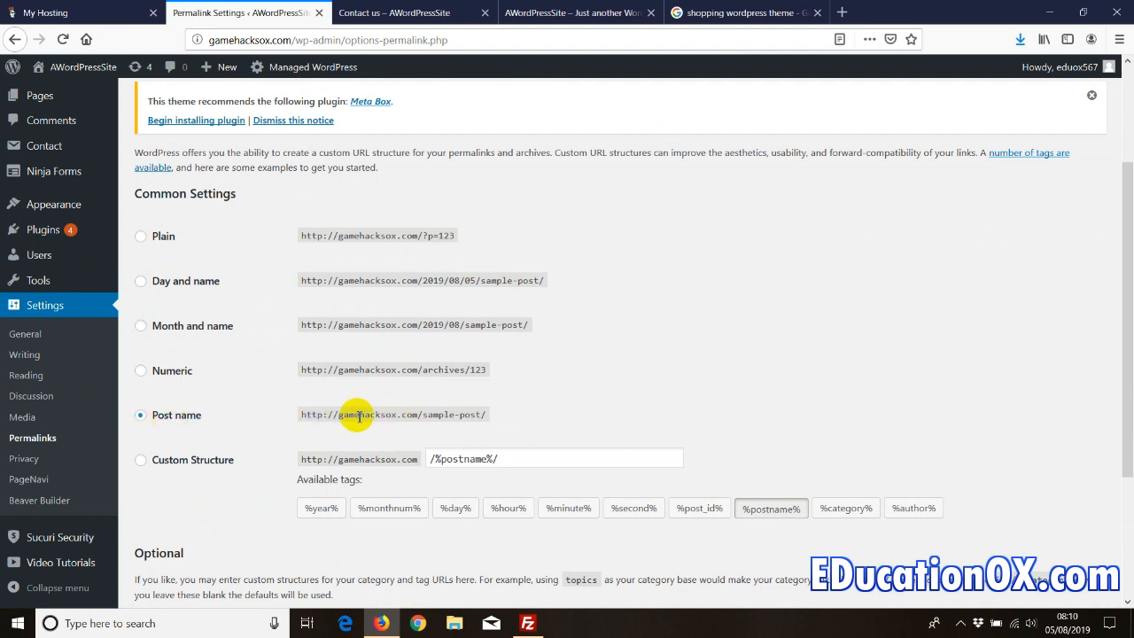
- Try the Day and name and Plain permalink formats, then reselect Post name
{"action": "left_click", "coordinate": [141, 282]}
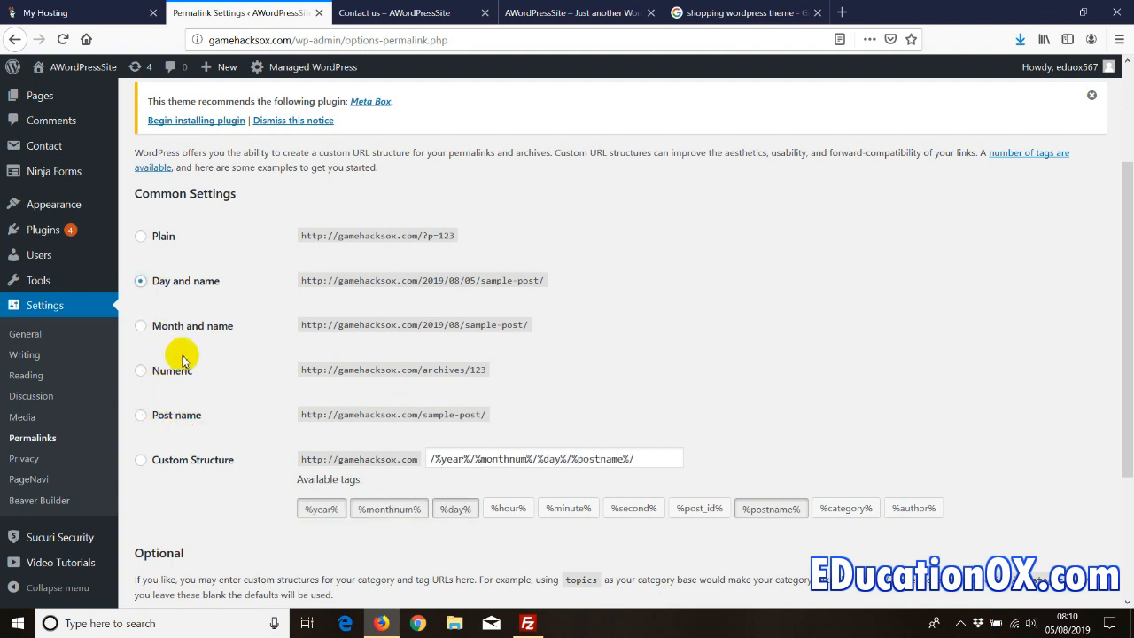
{"action": "left_click", "coordinate": [141, 236]}
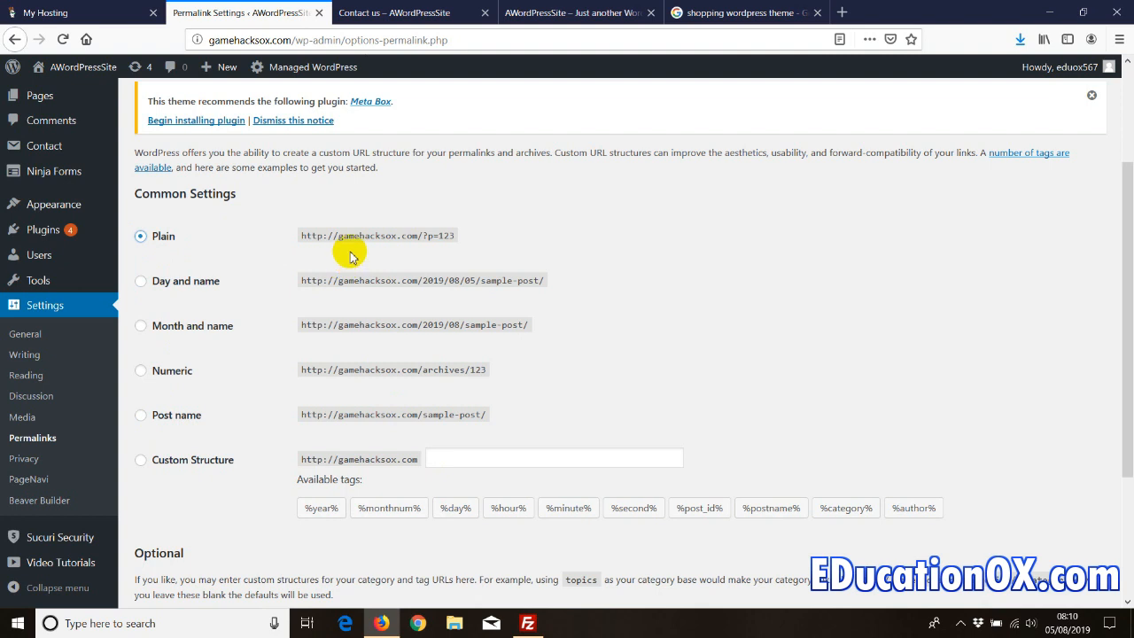
{"action": "left_click", "coordinate": [447, 239]}
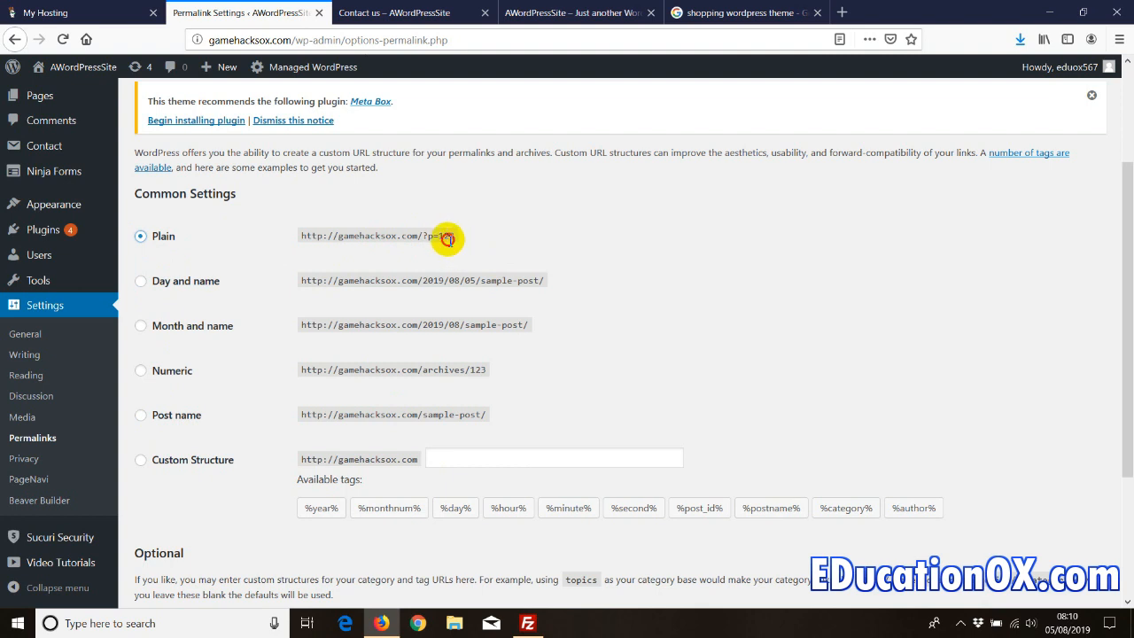
{"action": "left_click", "coordinate": [445, 237]}
{"action": "double_click", "coordinate": [446, 237]}
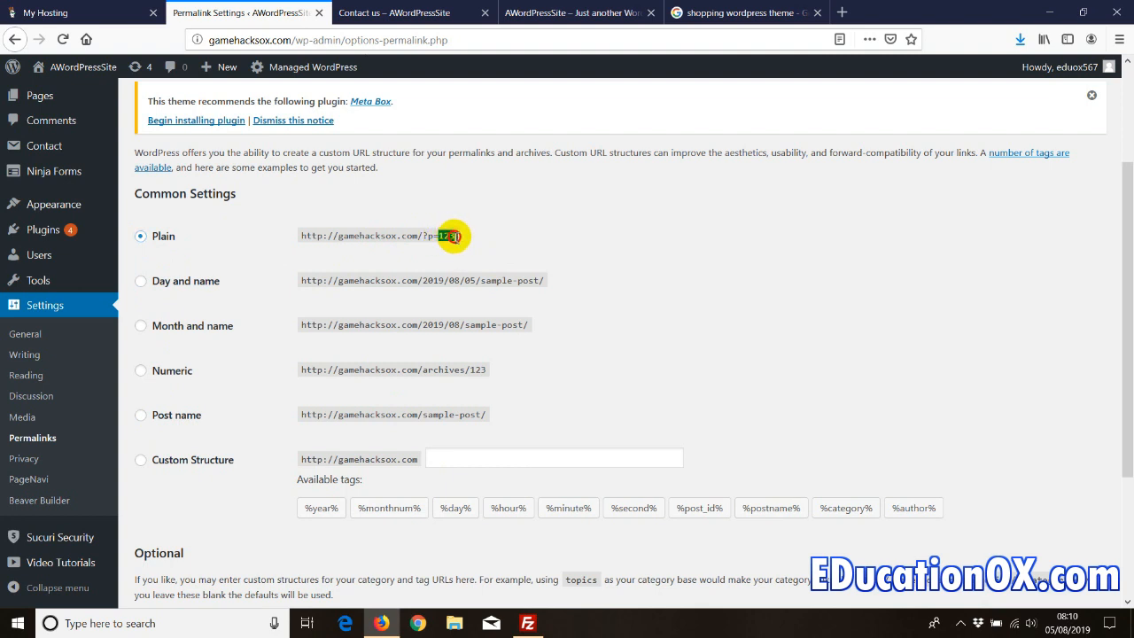
{"action": "left_click", "coordinate": [158, 412]}
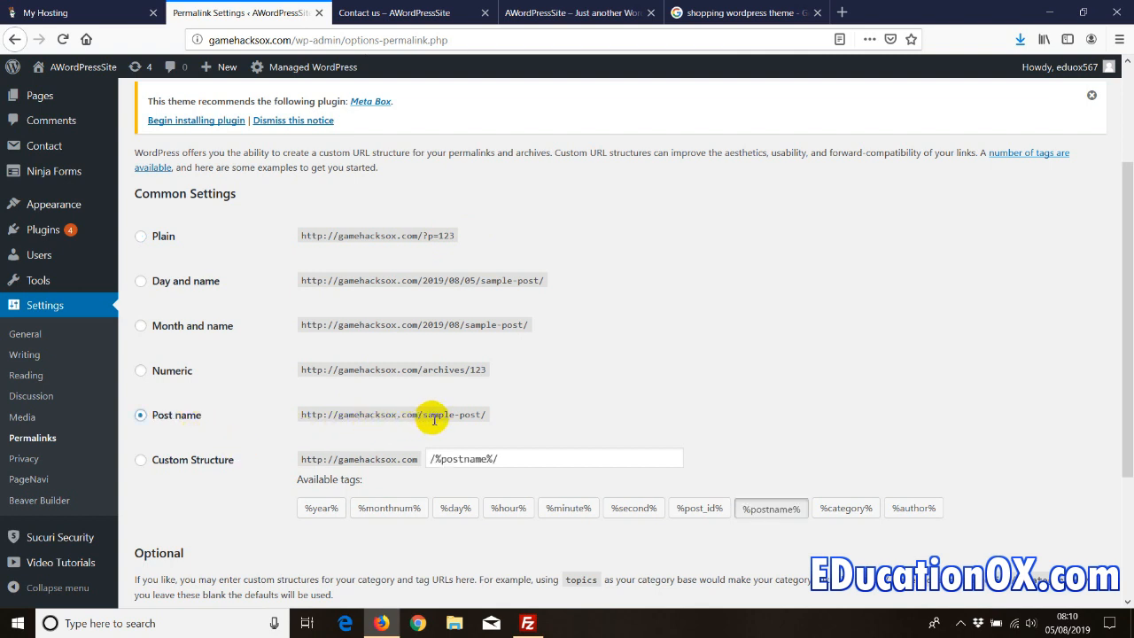
{"action": "left_click_drag", "start_coordinate": [425, 417], "coordinate": [481, 413]}
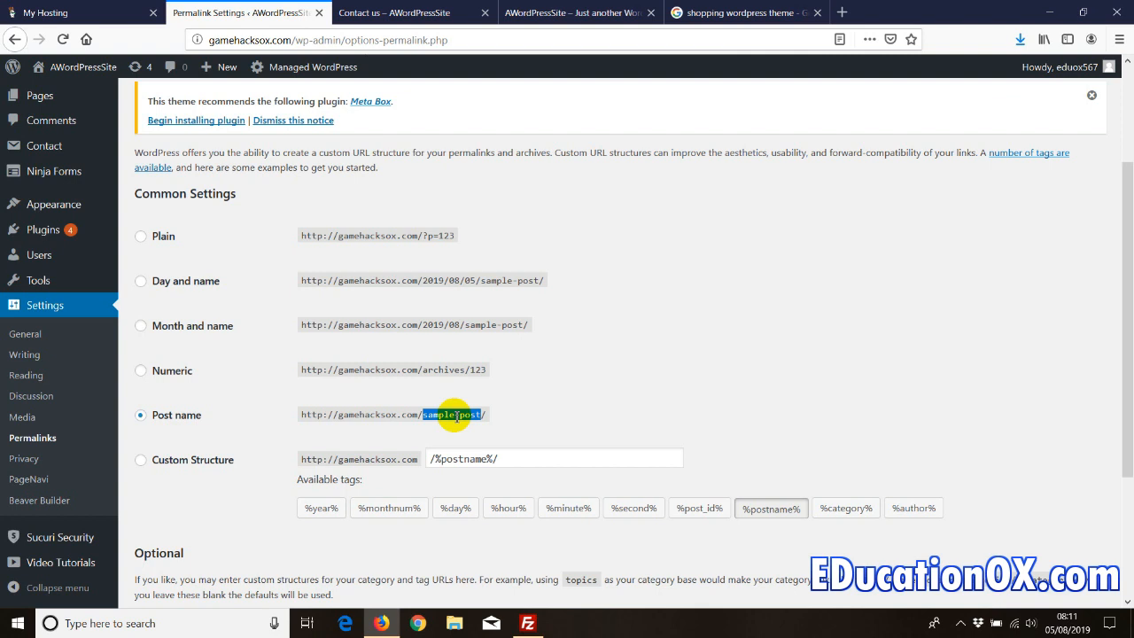
- Search Google for 'how to make money online' in a new tab, then return to Permalinks
{"action": "left_click", "coordinate": [842, 13]}
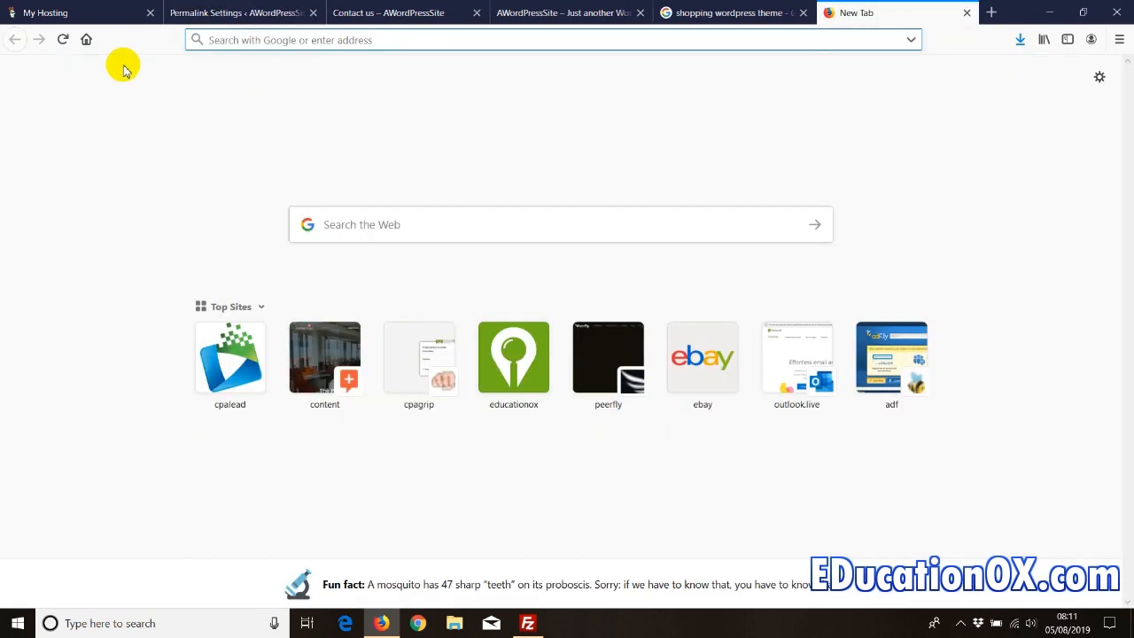
{"action": "left_click", "coordinate": [86, 39]}
{"action": "type", "text": "how to make money online"}
{"action": "key", "text": "Return"}
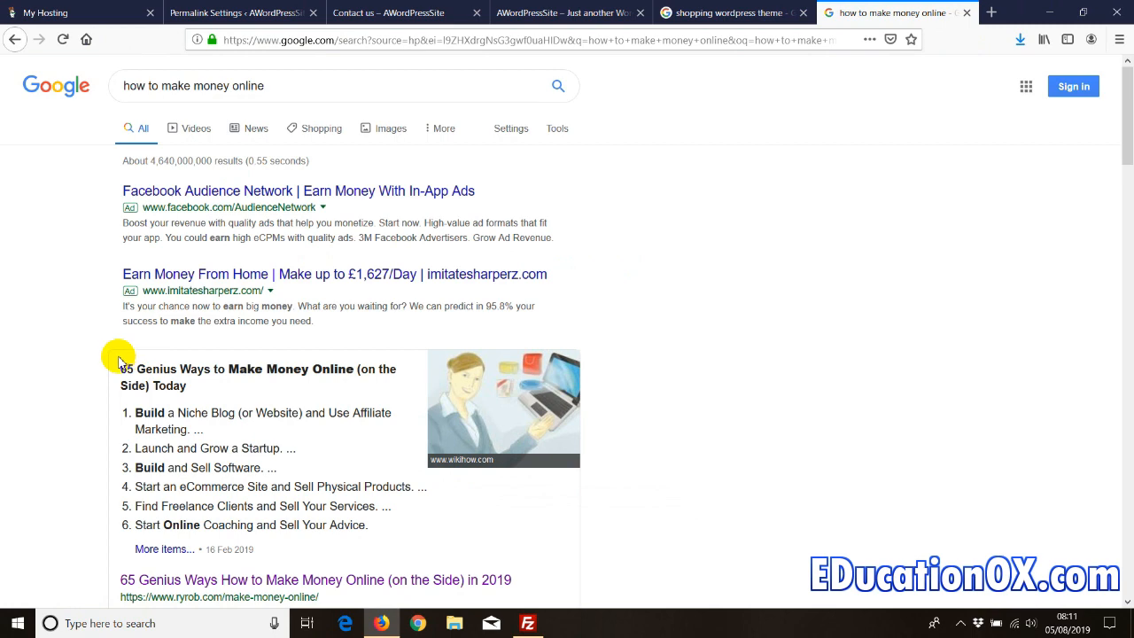
{"action": "scroll", "coordinate": [120, 359], "scroll_direction": "down", "scroll_amount": 6}
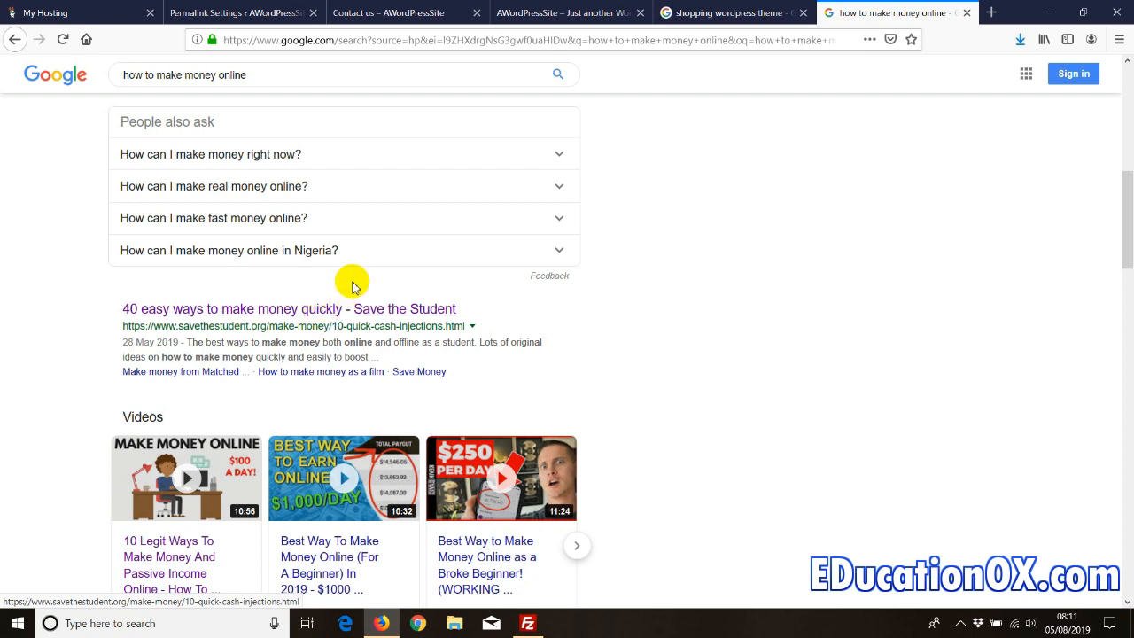
{"action": "left_click", "coordinate": [195, 12]}
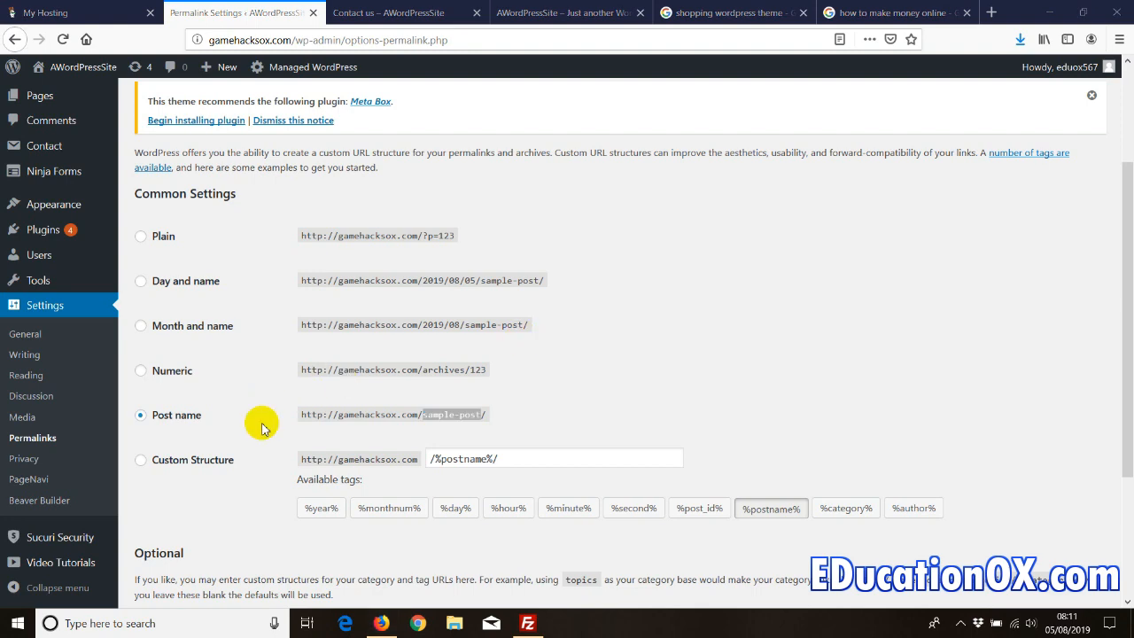
{"action": "scroll", "coordinate": [253, 431], "scroll_direction": "down", "scroll_amount": 2}
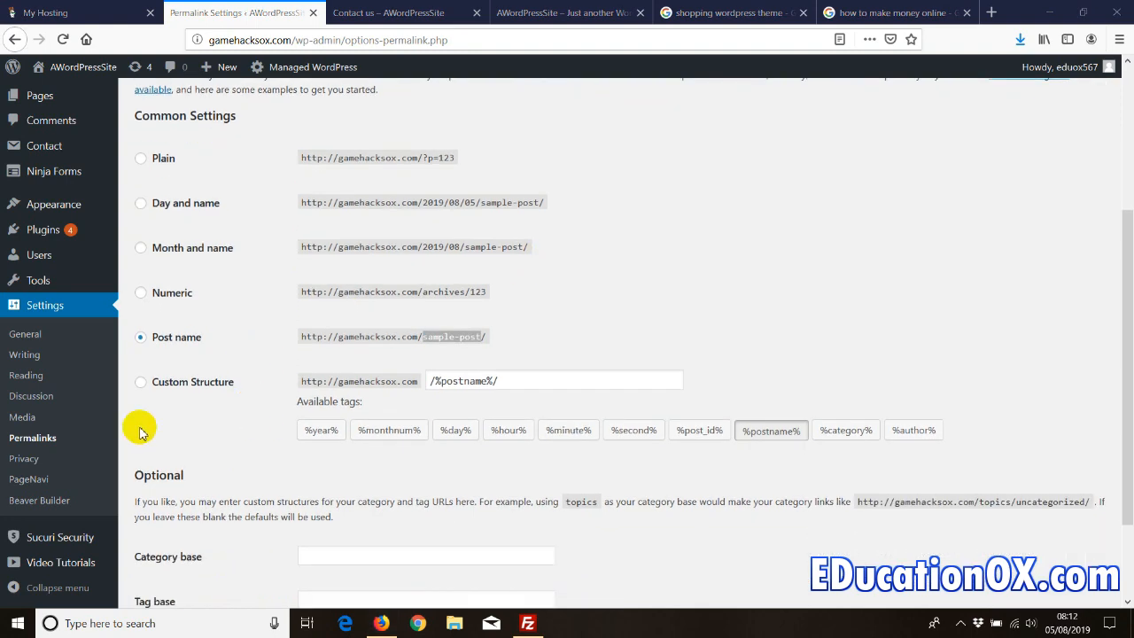
{"action": "scroll", "coordinate": [182, 486], "scroll_direction": "up", "scroll_amount": 2}
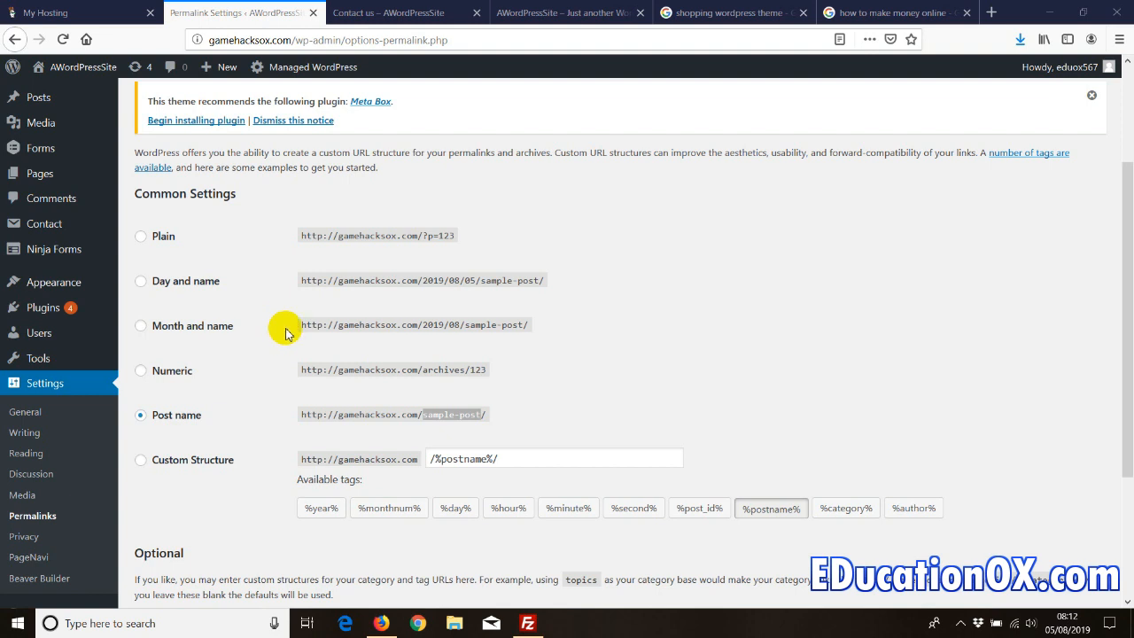
- Add a Text widget to the Primary sidebar on the Widgets page
{"action": "left_click", "coordinate": [54, 288]}
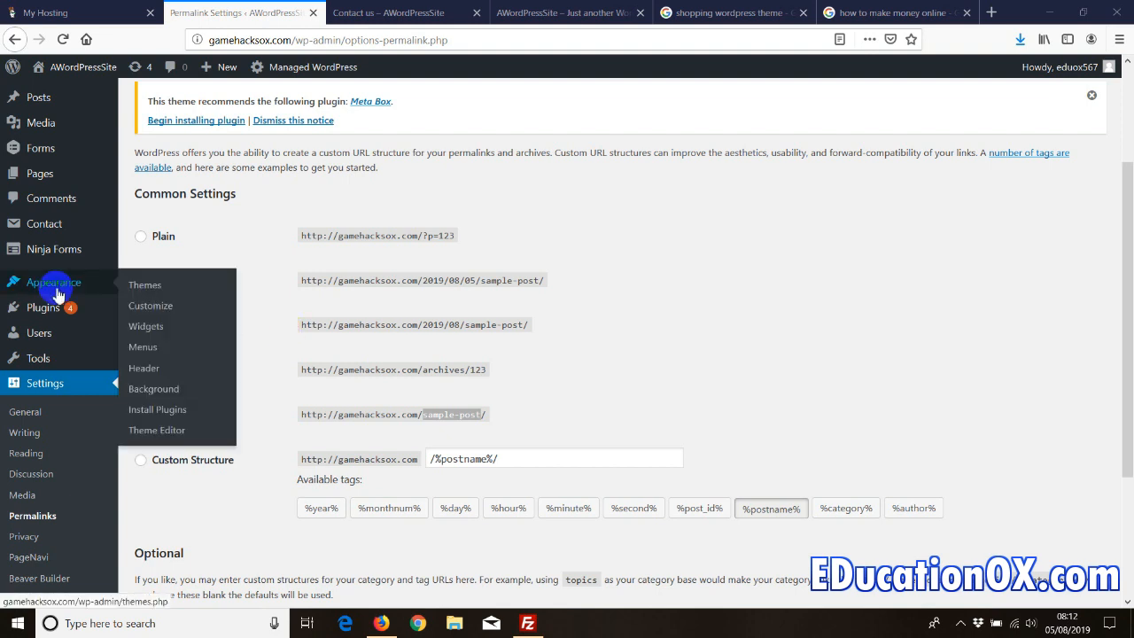
{"action": "left_click", "coordinate": [145, 326]}
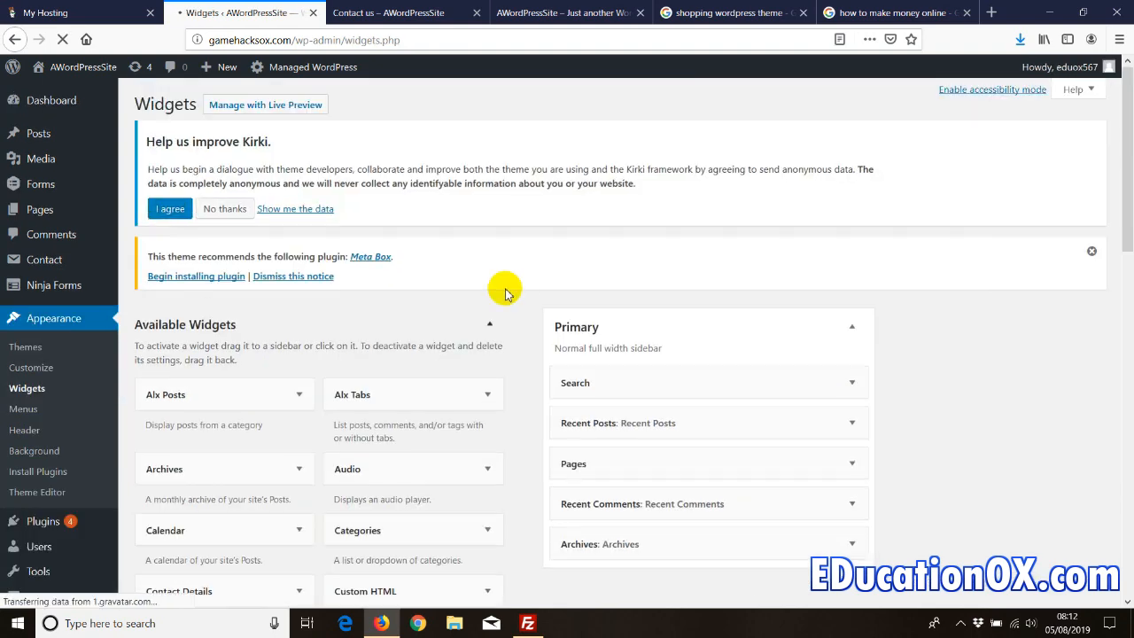
{"action": "scroll", "coordinate": [410, 346], "scroll_direction": "down", "scroll_amount": 3}
{"action": "scroll", "coordinate": [413, 348], "scroll_direction": "down", "scroll_amount": 8}
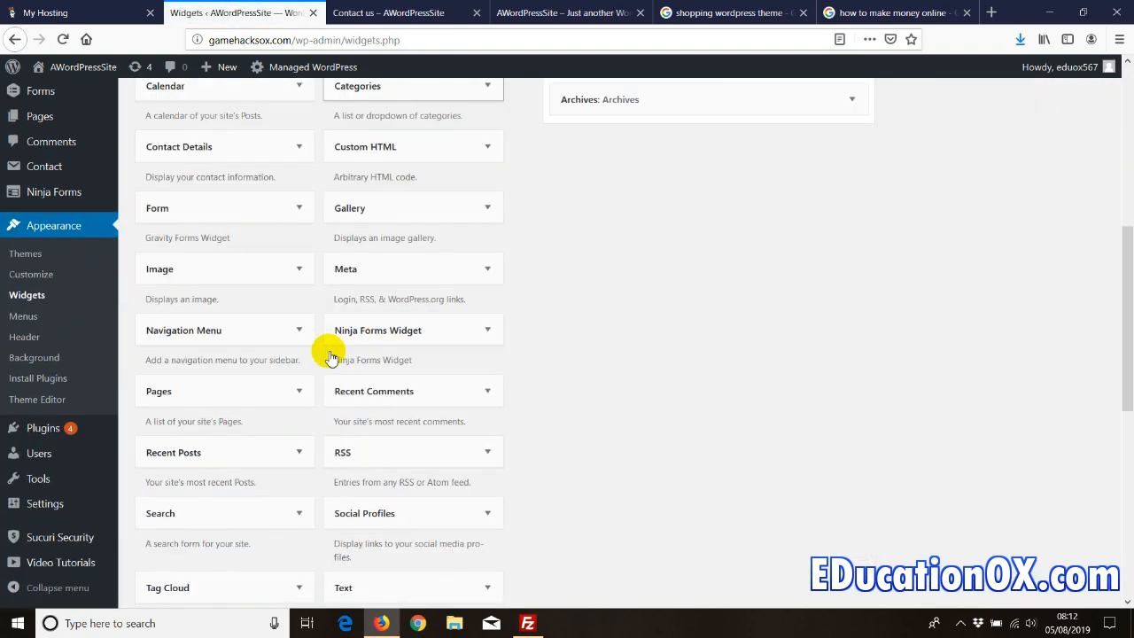
{"action": "scroll", "coordinate": [324, 349], "scroll_direction": "up", "scroll_amount": 3}
{"action": "left_click_drag", "start_coordinate": [350, 410], "coordinate": [599, 259]}
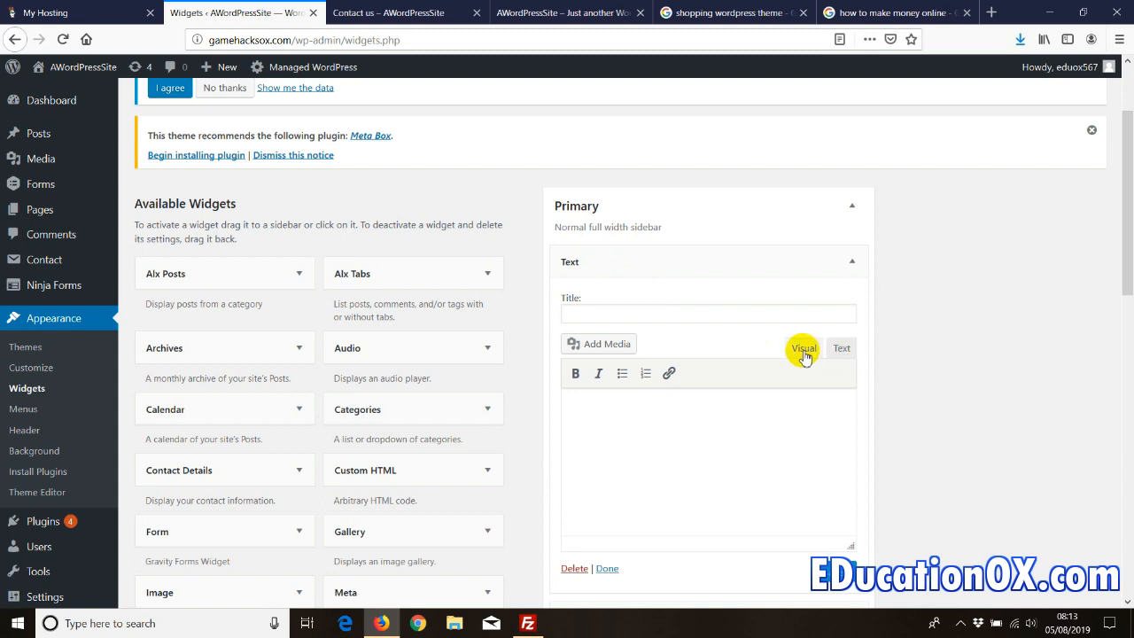
- Paste the Contact form 1 shortcode into the Text widget and view the Contact us page
{"action": "left_click", "coordinate": [842, 350]}
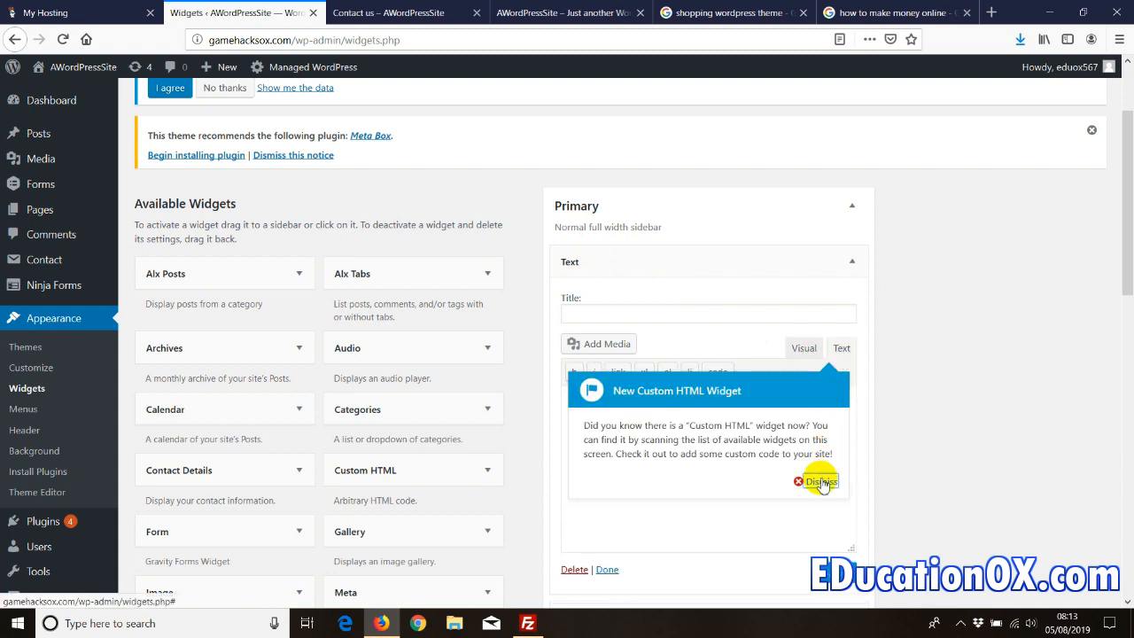
{"action": "left_click", "coordinate": [818, 481]}
{"action": "left_click", "coordinate": [590, 404]}
{"action": "right_click", "coordinate": [592, 409]}
{"action": "left_click", "coordinate": [624, 464]}
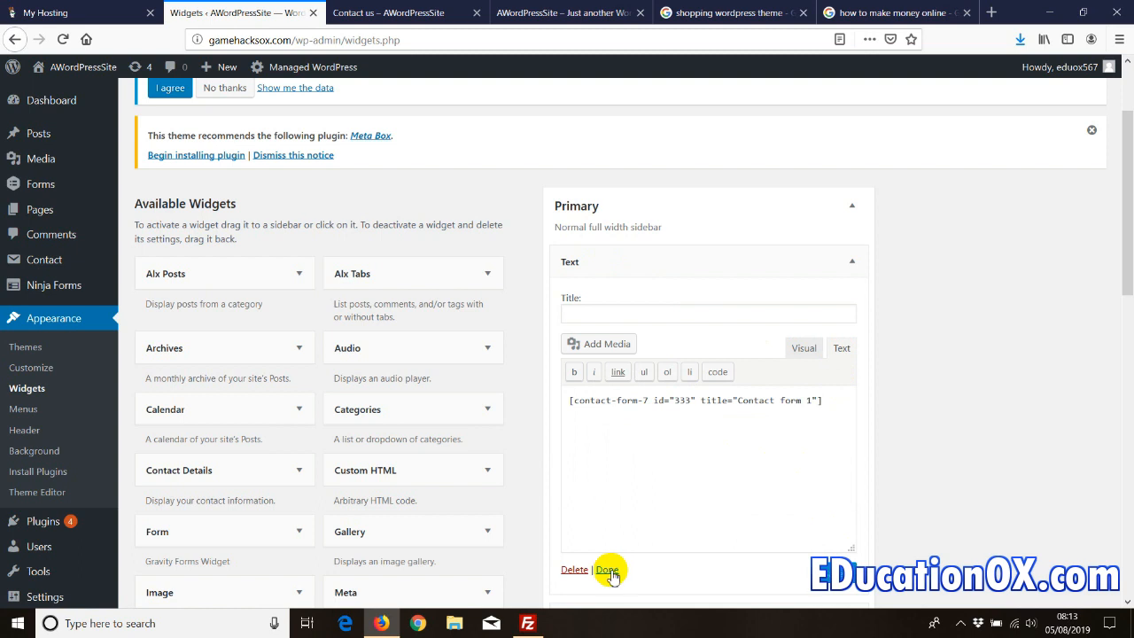
{"action": "left_click", "coordinate": [607, 570]}
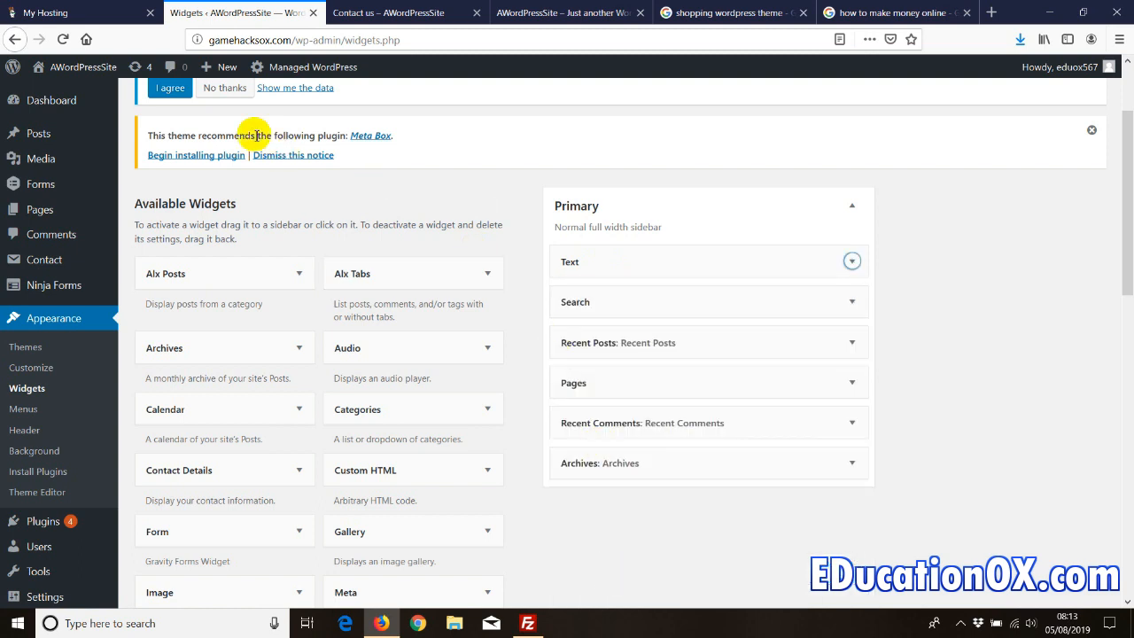
{"action": "left_click", "coordinate": [372, 13]}
- Check the homepage sidebar form, then drag the Text widget out of the Primary sidebar
{"action": "scroll", "coordinate": [240, 192], "scroll_direction": "up", "scroll_amount": 2}
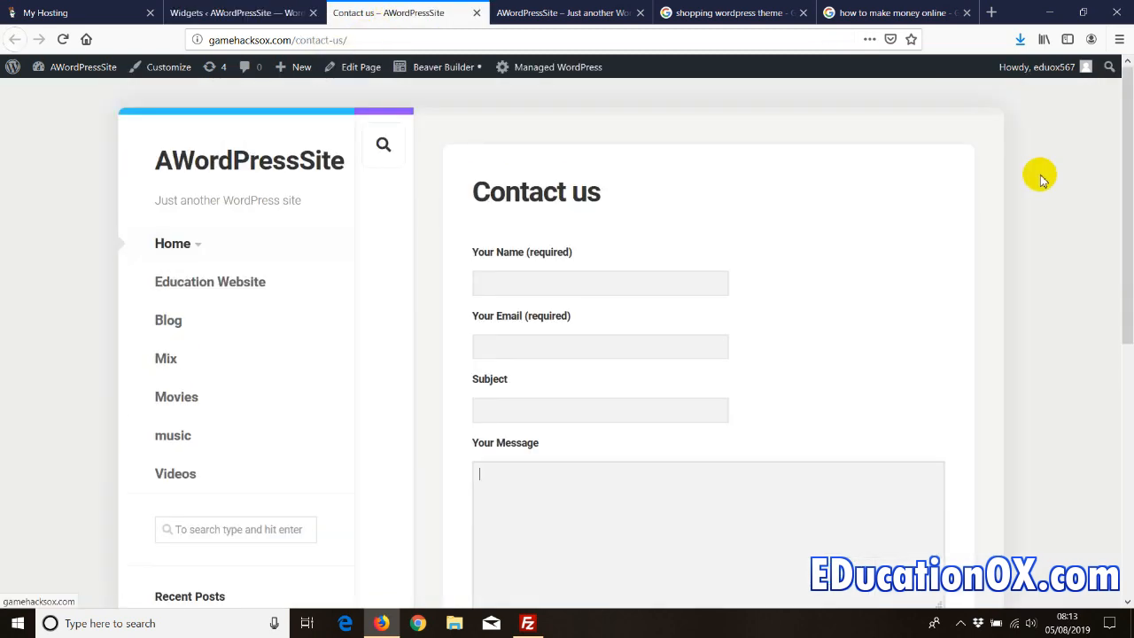
{"action": "left_click", "coordinate": [304, 168]}
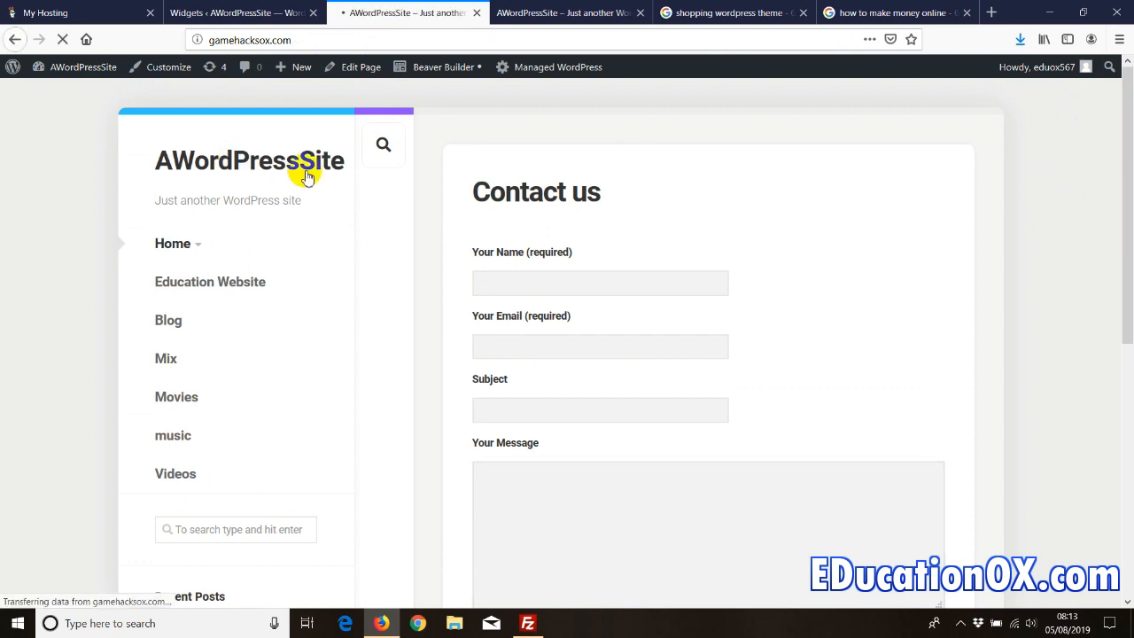
{"action": "scroll", "coordinate": [180, 406], "scroll_direction": "down", "scroll_amount": 4}
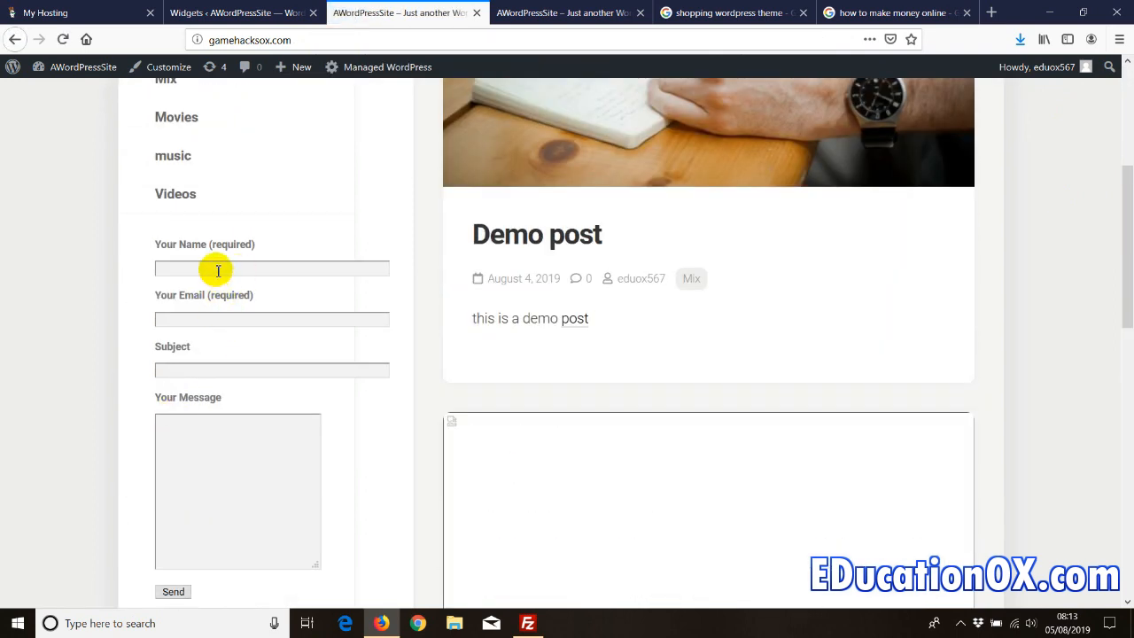
{"action": "left_click", "coordinate": [235, 12]}
{"action": "left_click_drag", "start_coordinate": [600, 265], "coordinate": [232, 359]}
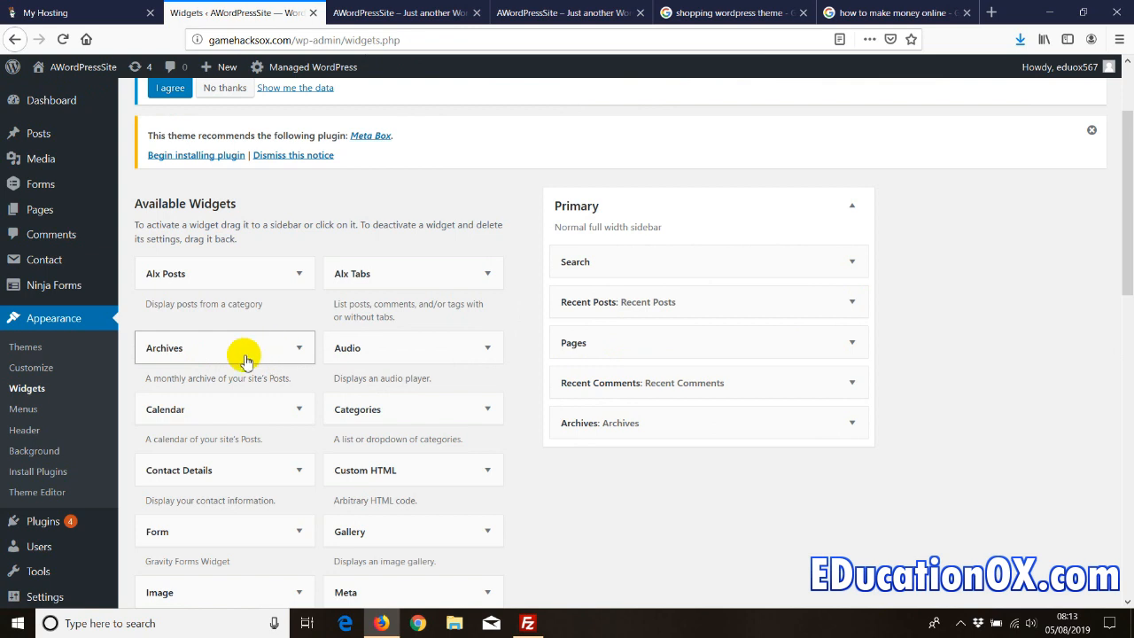
- Open the Appearance Theme Editor
{"action": "left_click", "coordinate": [37, 493]}
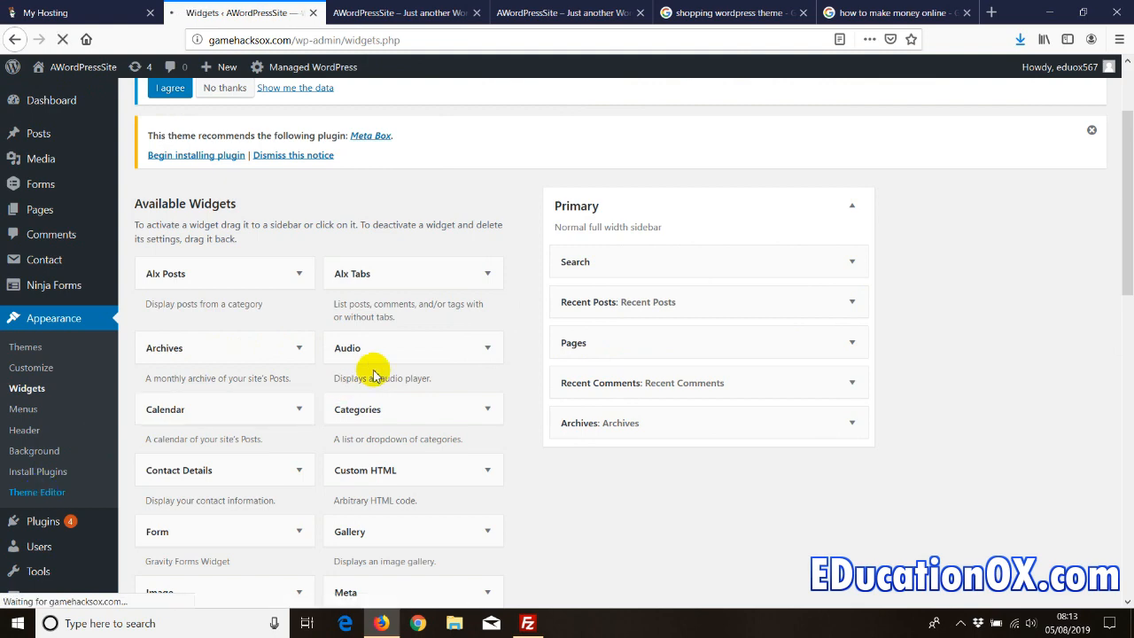
- Open Indite's Single Page (page.php) in the theme editor, caret on line 8
{"action": "scroll", "coordinate": [1128, 368], "scroll_direction": "down", "scroll_amount": 3}
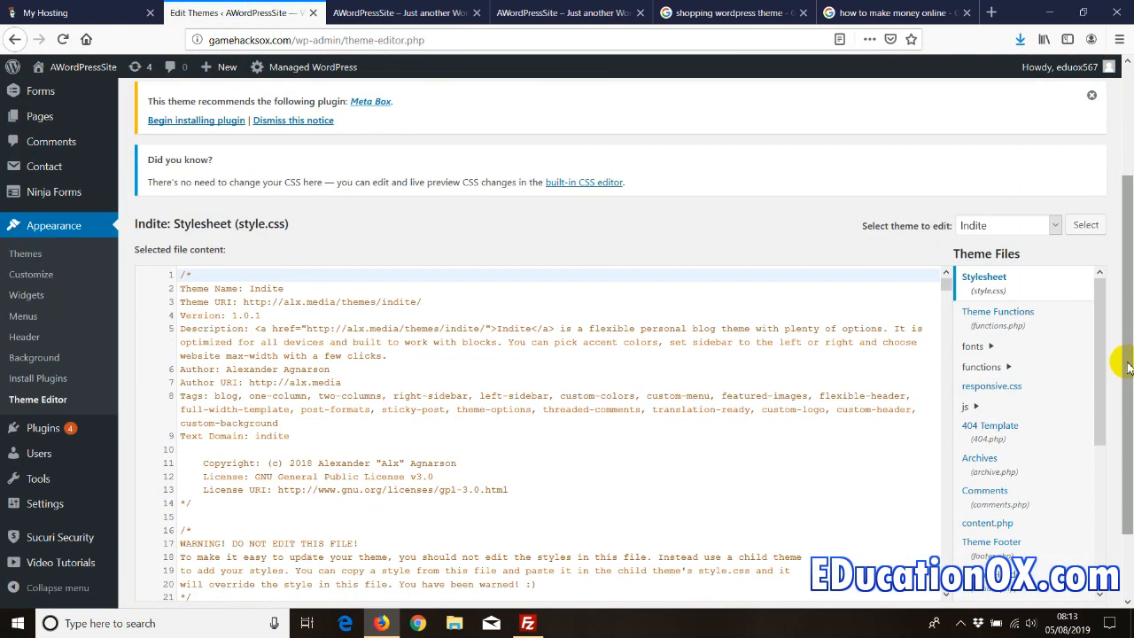
{"action": "scroll", "coordinate": [1127, 368], "scroll_direction": "down", "scroll_amount": 2}
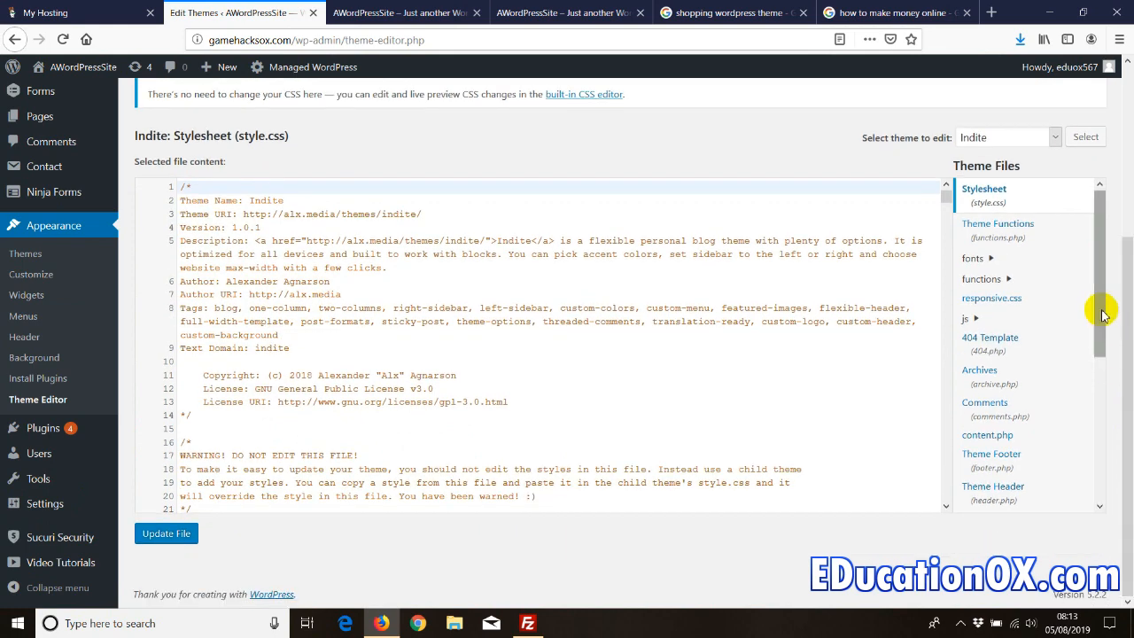
{"action": "left_click_drag", "start_coordinate": [1102, 314], "coordinate": [1104, 386]}
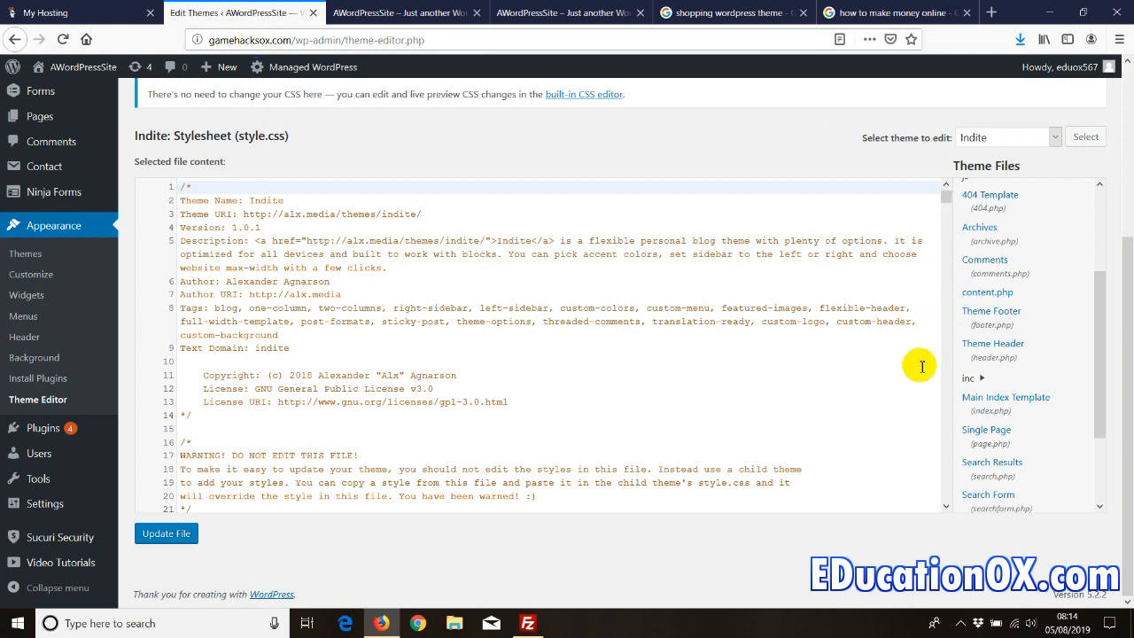
{"action": "left_click", "coordinate": [980, 438]}
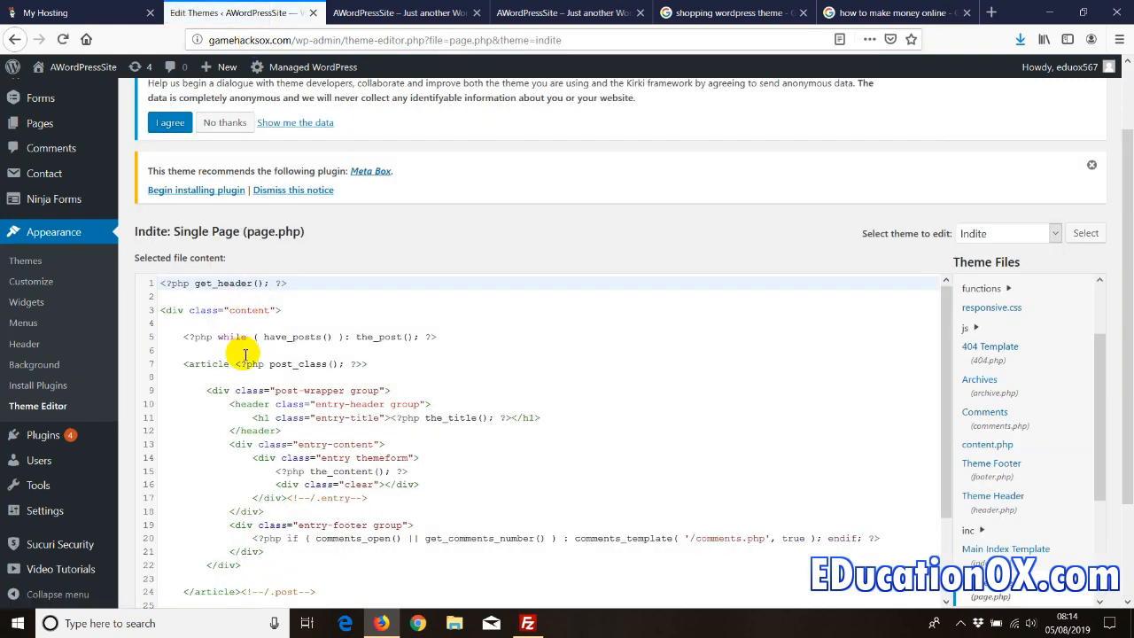
{"action": "left_click", "coordinate": [243, 340]}
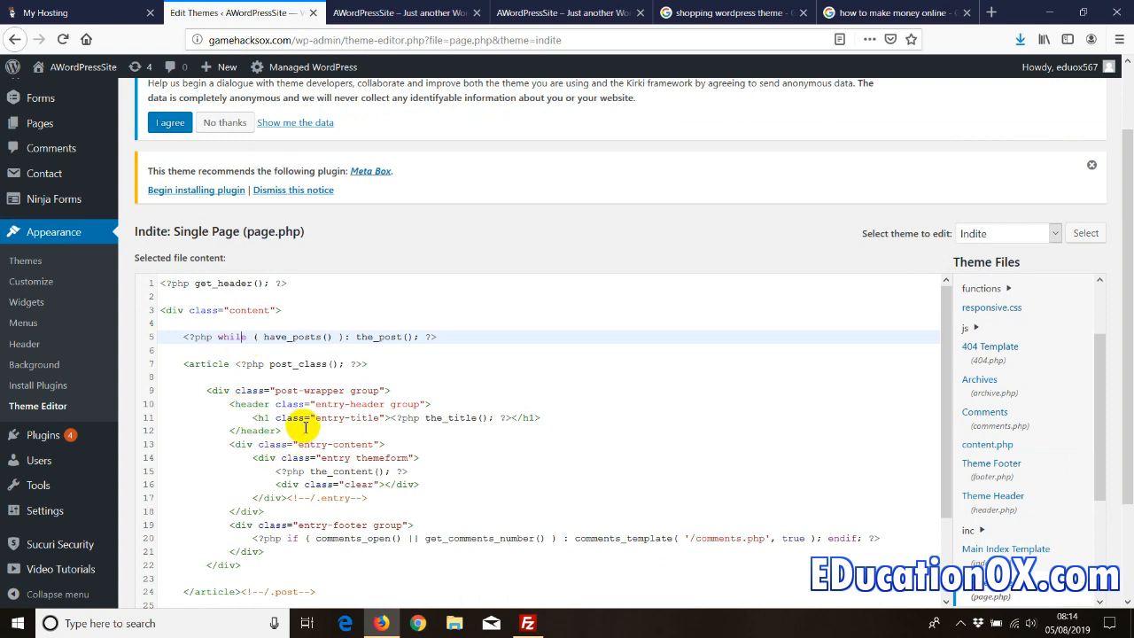
{"action": "left_click", "coordinate": [281, 383]}
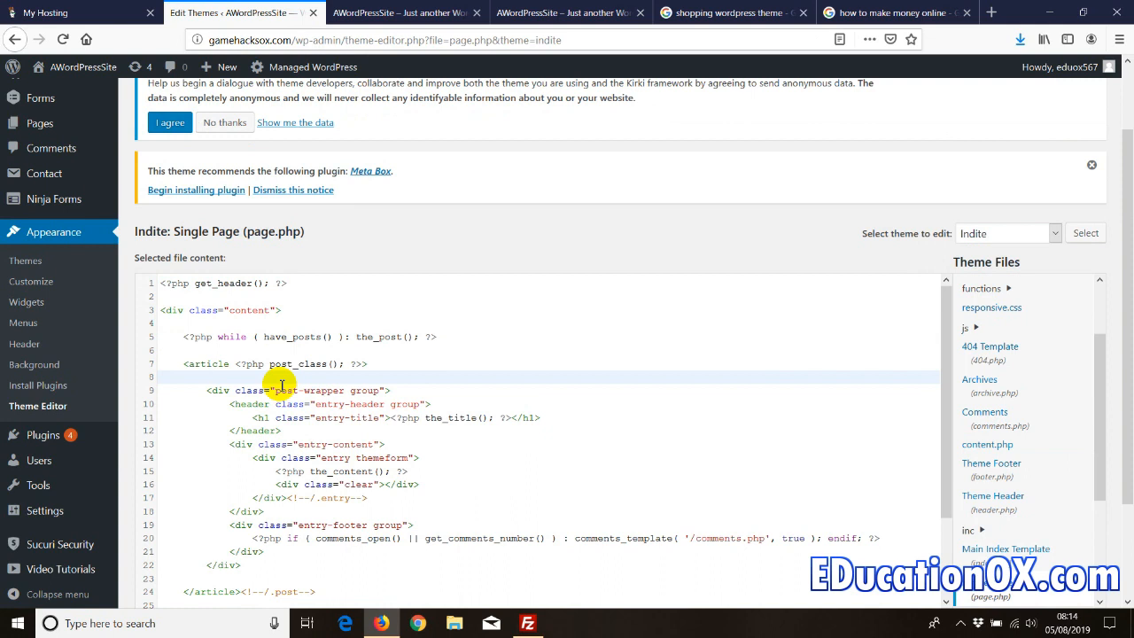
- Search the page.php code for 'head', then change the search to '<head>'
{"action": "key", "text": "ctrl+f"}
{"action": "type", "text": "head"}
{"action": "key", "text": "Return"}
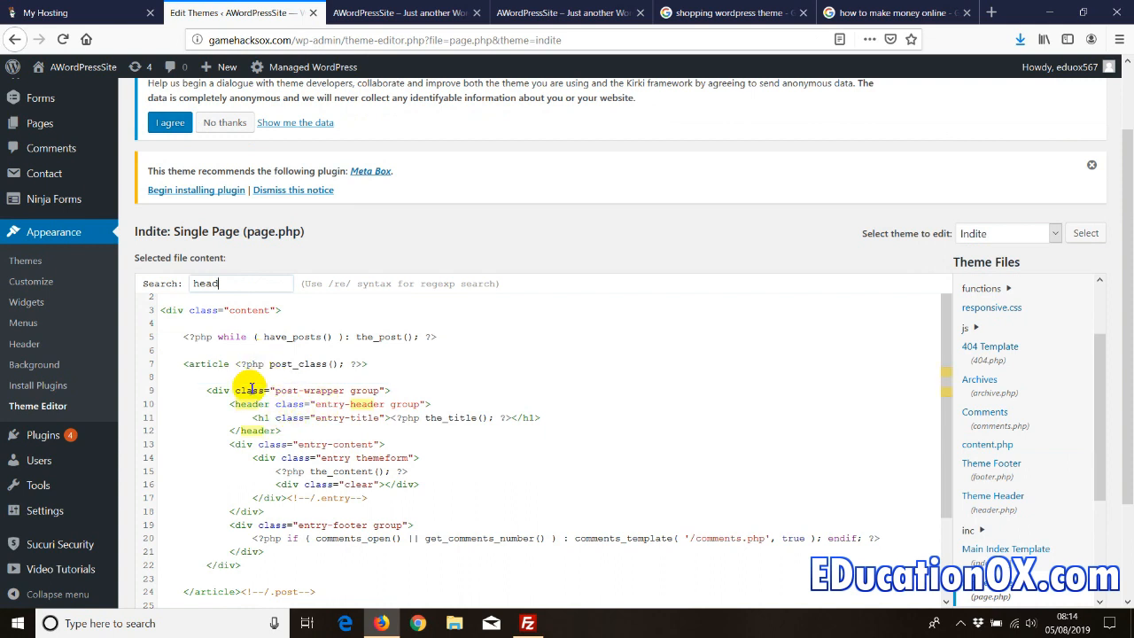
{"action": "left_click_drag", "start_coordinate": [221, 282], "coordinate": [135, 282]}
{"action": "type", "text": "<head"}
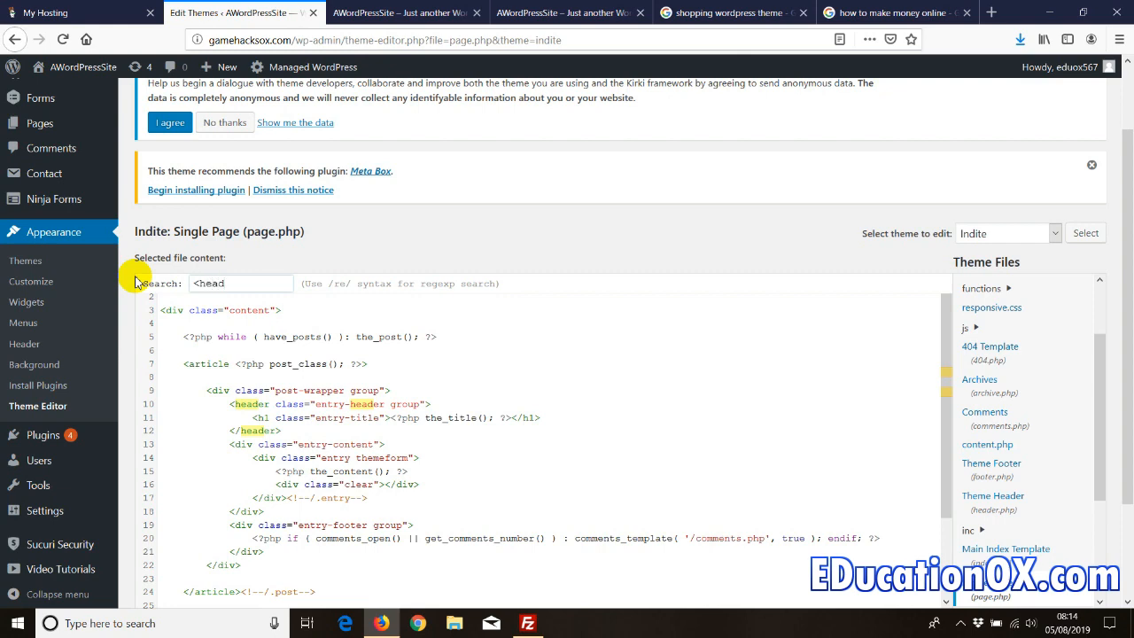
{"action": "type", "text": ">"}
{"action": "scroll", "coordinate": [283, 368], "scroll_direction": "up", "scroll_amount": 2}
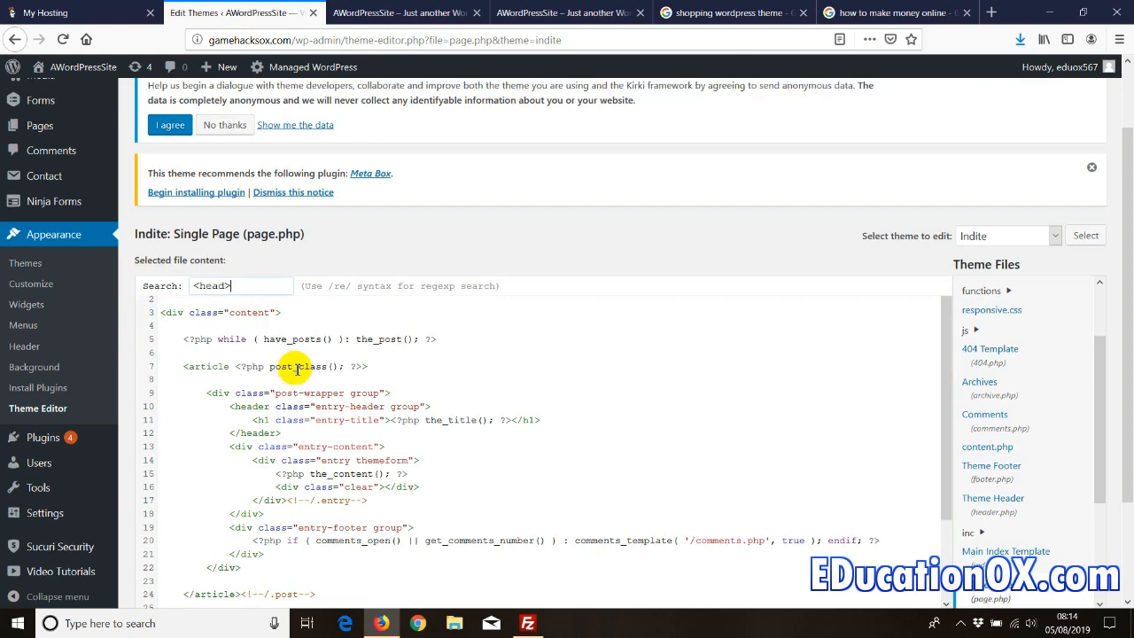
{"action": "scroll", "coordinate": [98, 434], "scroll_direction": "down", "scroll_amount": 2}
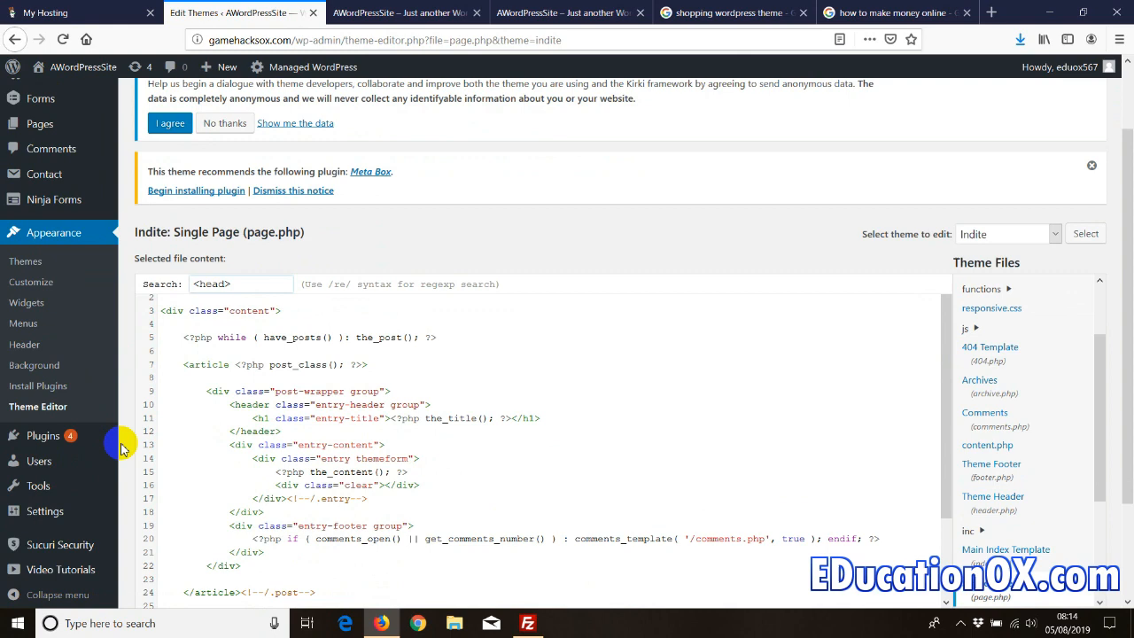
{"action": "mouse_move", "coordinate": [50, 443]}
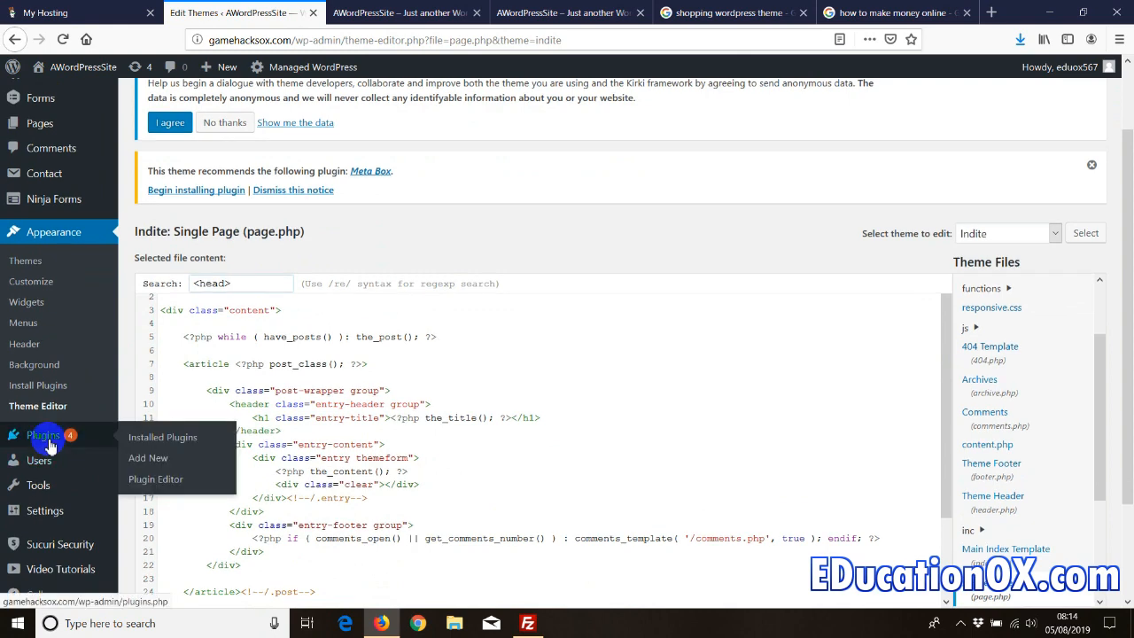
- Dismiss the Kirki notice, search plugins for 'ad insert', and install Ad Inserter
{"action": "left_click", "coordinate": [148, 457]}
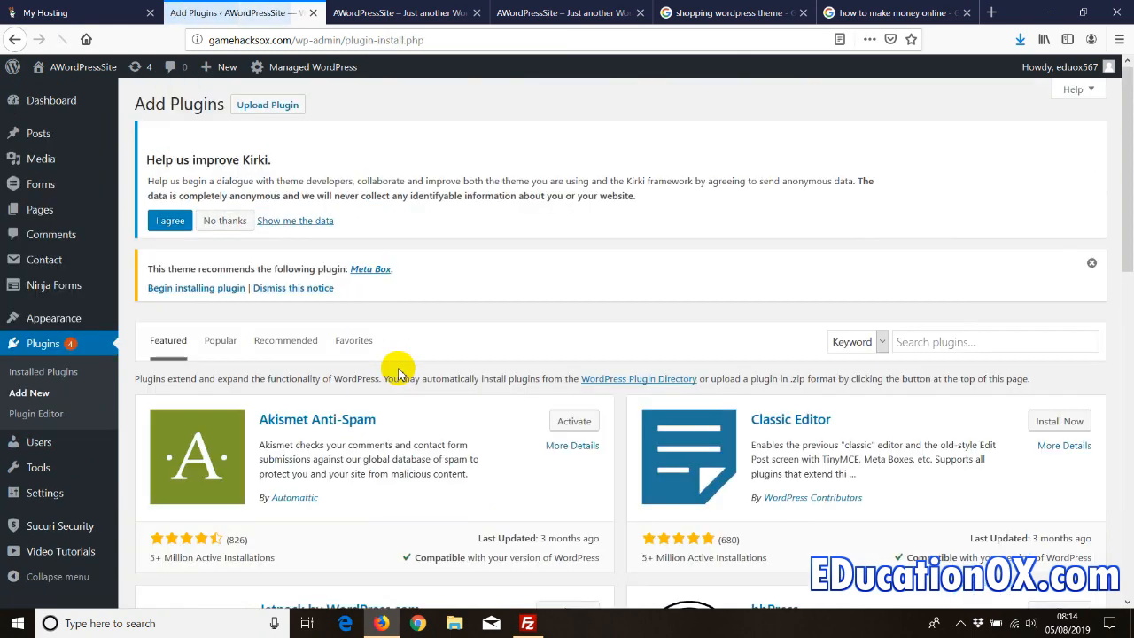
{"action": "left_click", "coordinate": [231, 220]}
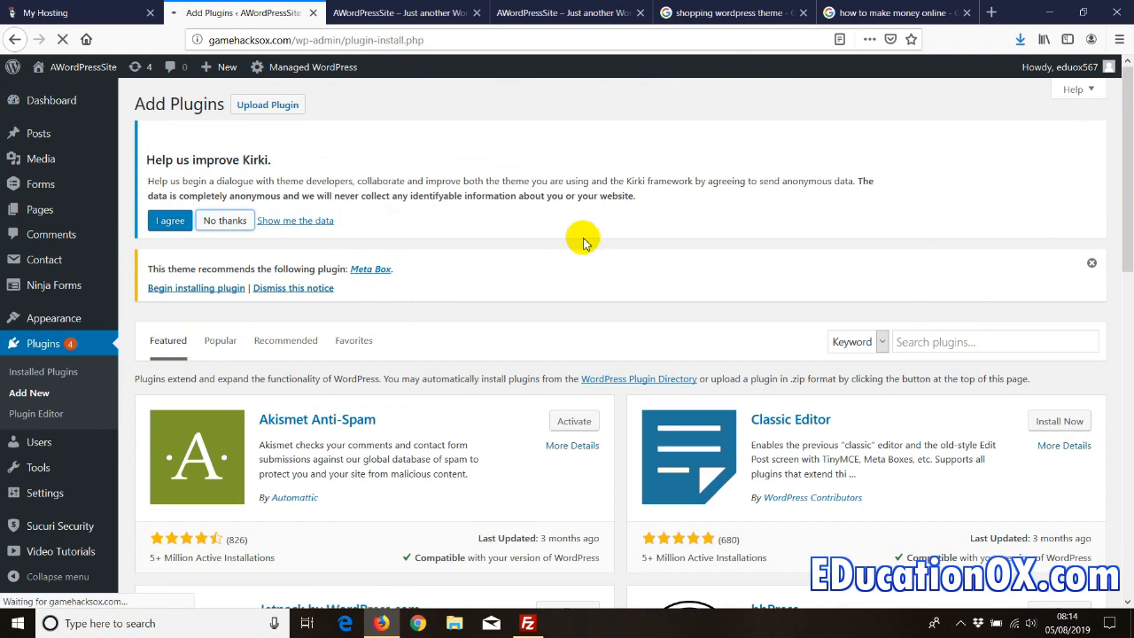
{"action": "left_click", "coordinate": [904, 211]}
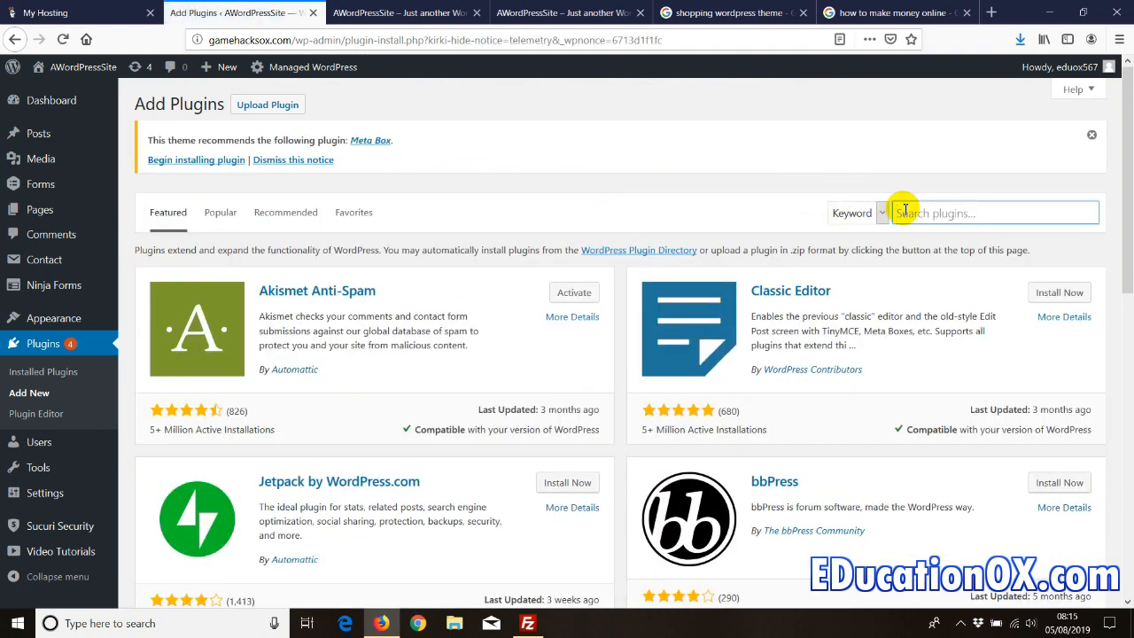
{"action": "type", "text": "ad insert"}
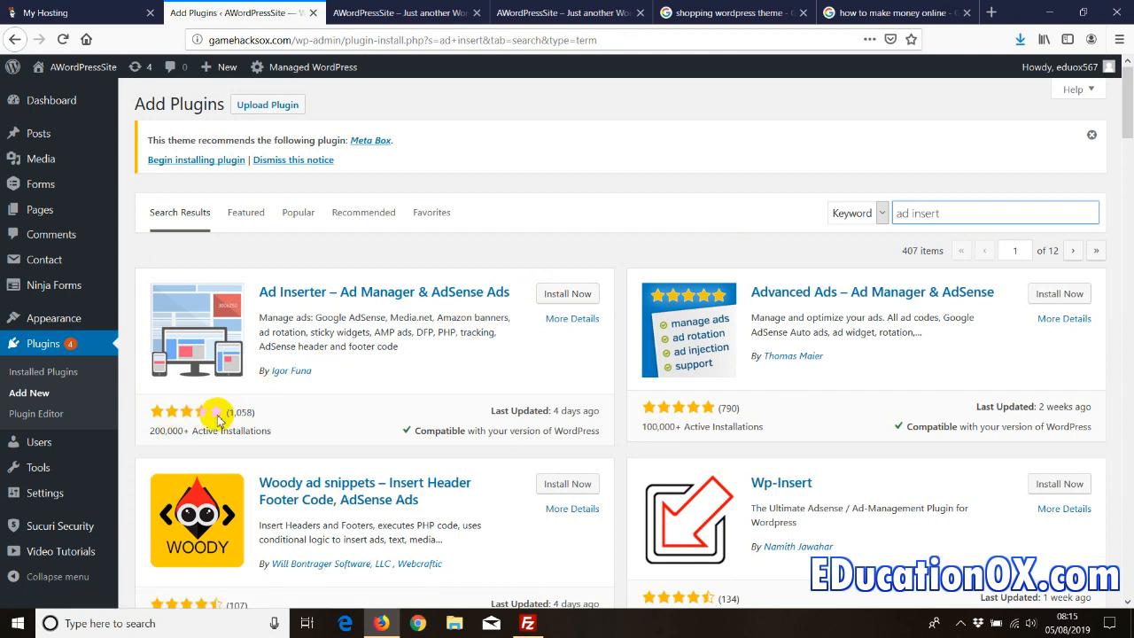
{"action": "left_click", "coordinate": [548, 294]}
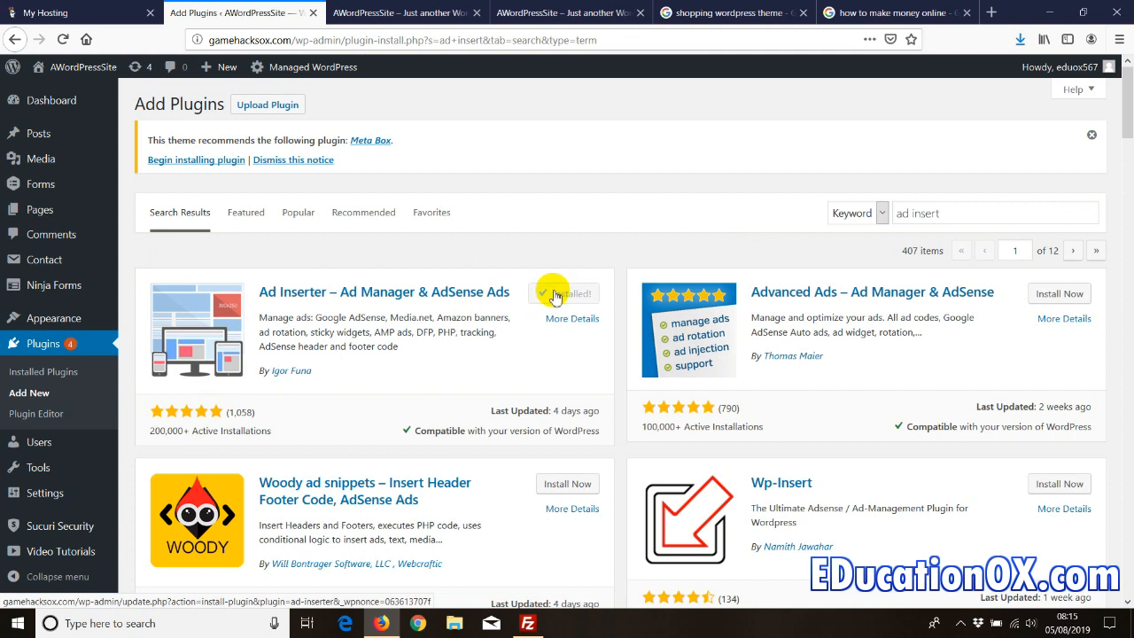
- Activate Ad Inserter and open its settings page at Block 1
{"action": "left_click", "coordinate": [573, 293]}
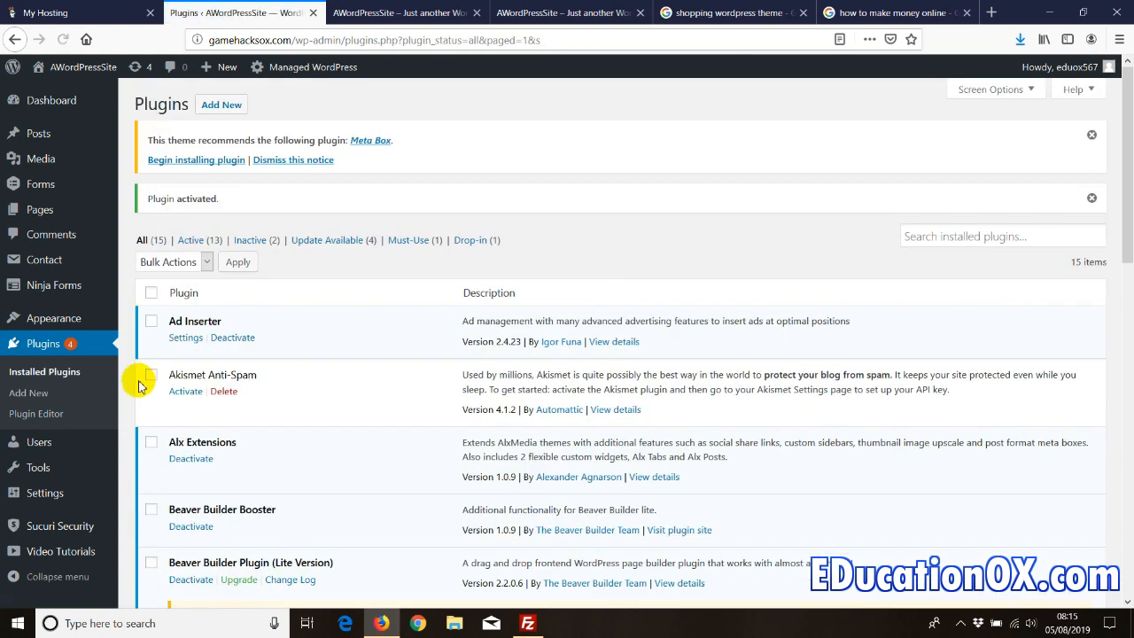
{"action": "scroll", "coordinate": [132, 374], "scroll_direction": "down", "scroll_amount": 3}
{"action": "mouse_move", "coordinate": [56, 496]}
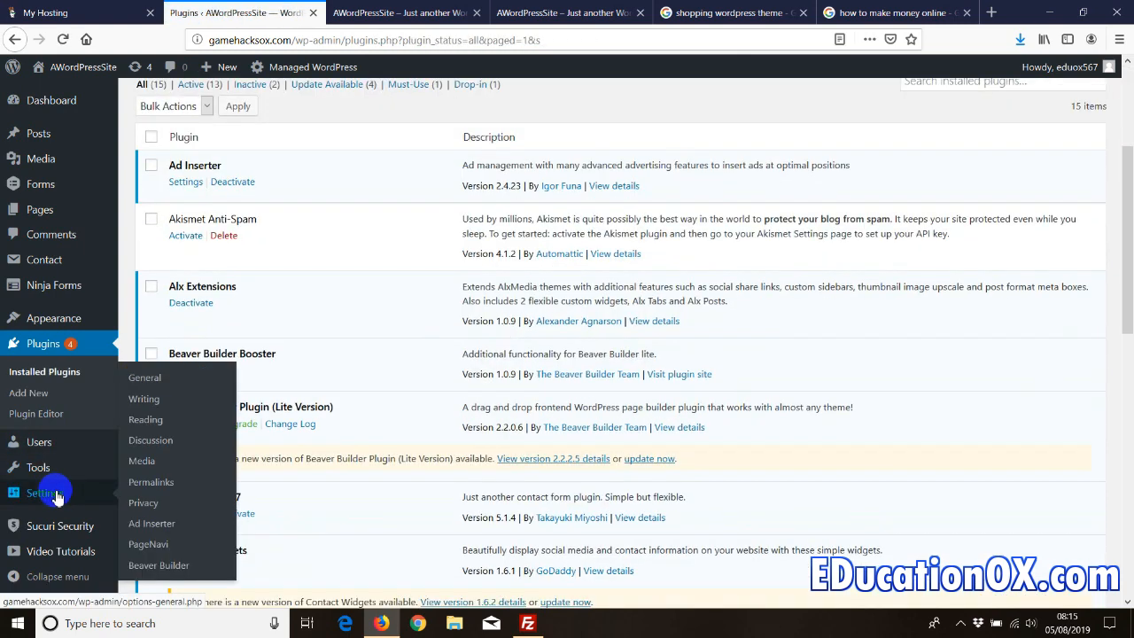
{"action": "left_click", "coordinate": [146, 528]}
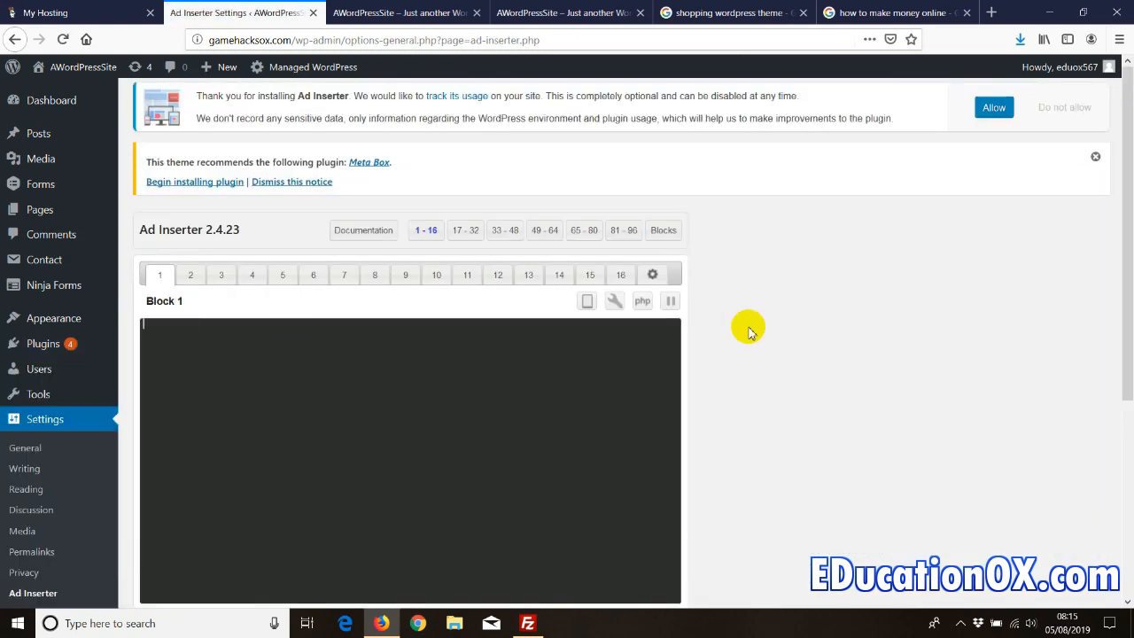
- Paste the Contact form 1 shortcode into Block 1's code area
{"action": "scroll", "coordinate": [750, 333], "scroll_direction": "down", "scroll_amount": 2}
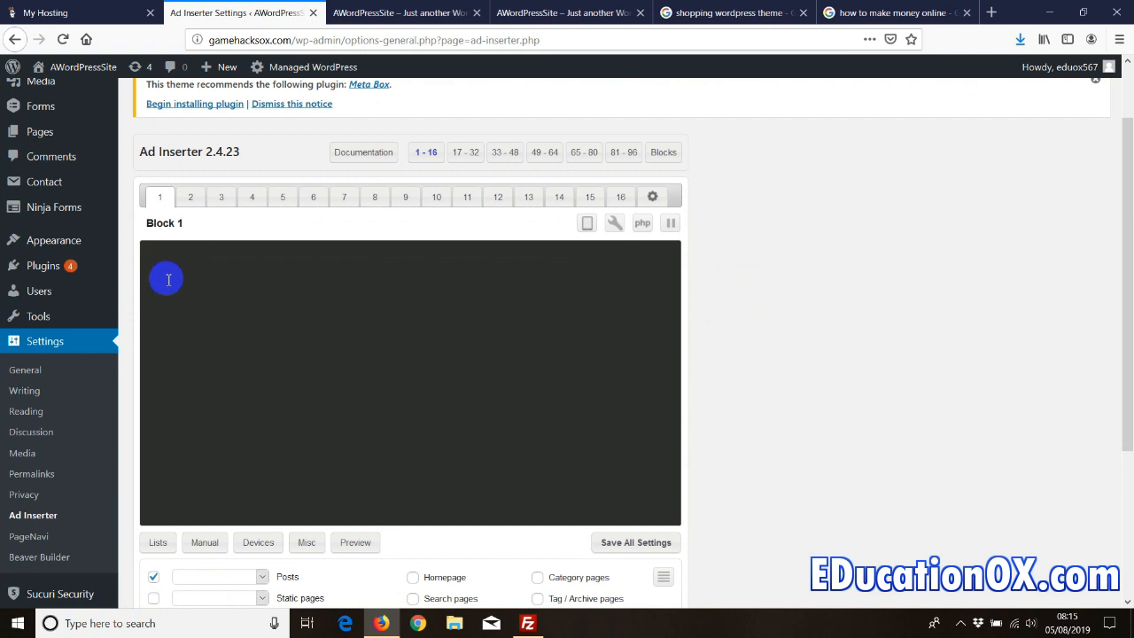
{"action": "right_click", "coordinate": [165, 264]}
{"action": "left_click", "coordinate": [182, 321]}
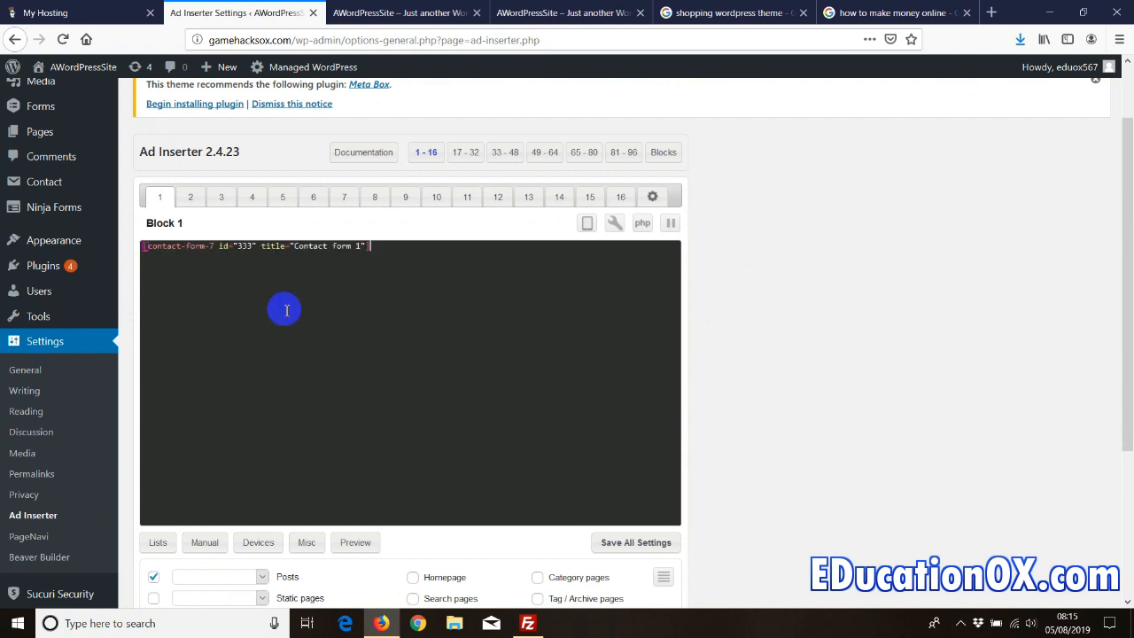
- Keep Block 1 enabled for Posts only, with Static pages and Homepage unticked
{"action": "scroll", "coordinate": [746, 332], "scroll_direction": "down", "scroll_amount": 1}
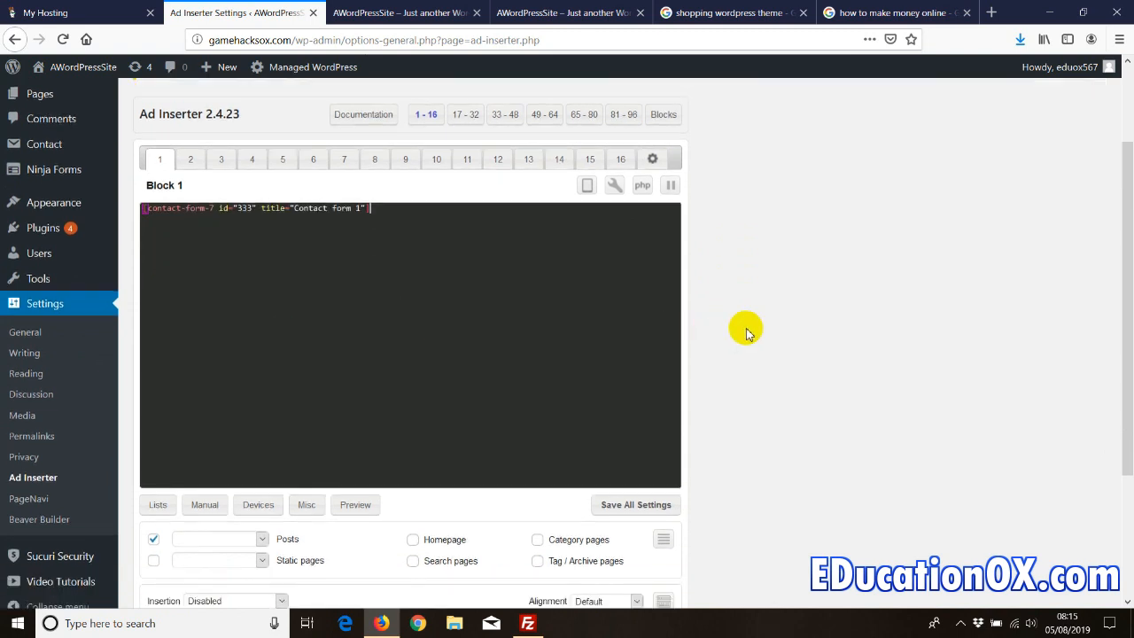
{"action": "scroll", "coordinate": [746, 332], "scroll_direction": "down", "scroll_amount": 3}
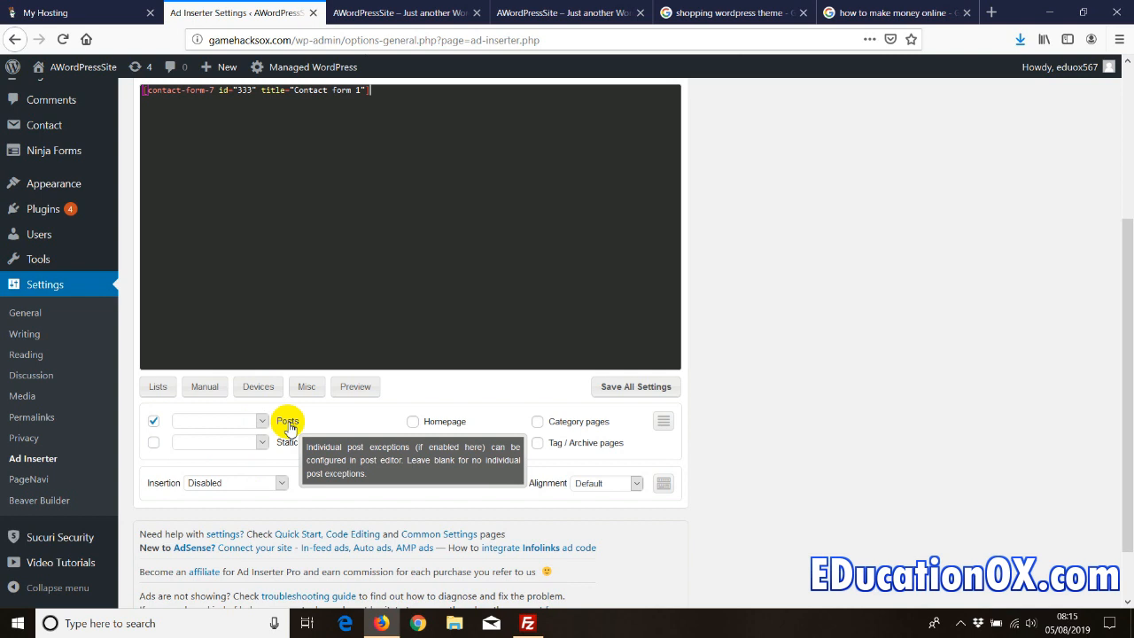
{"action": "left_click", "coordinate": [154, 443]}
{"action": "left_click", "coordinate": [413, 422]}
{"action": "left_click", "coordinate": [412, 422]}
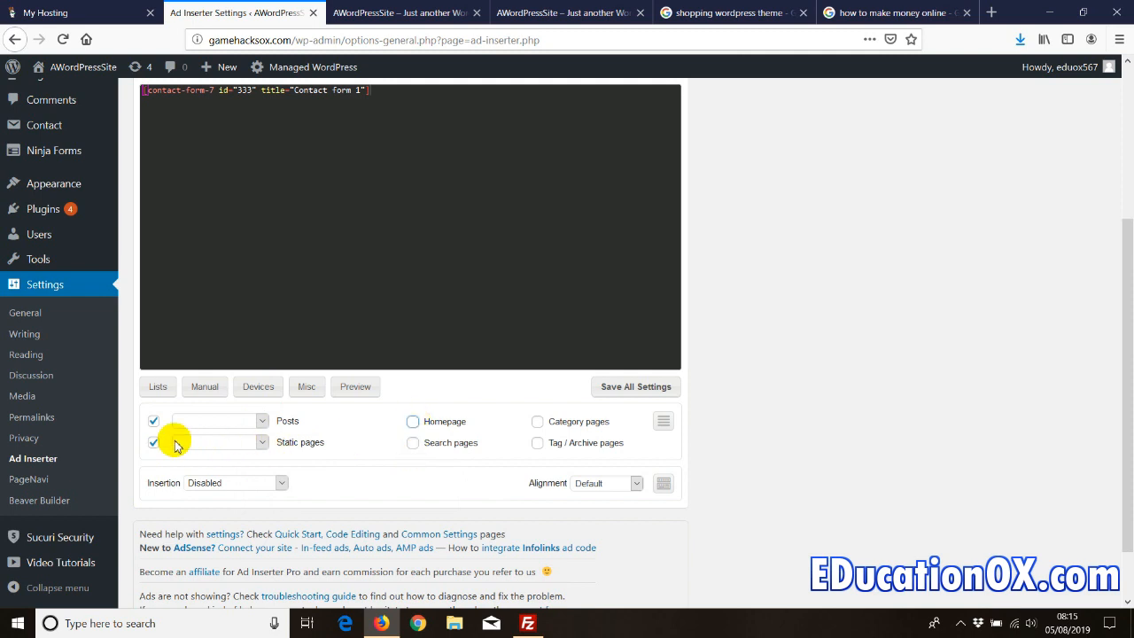
{"action": "left_click", "coordinate": [154, 442]}
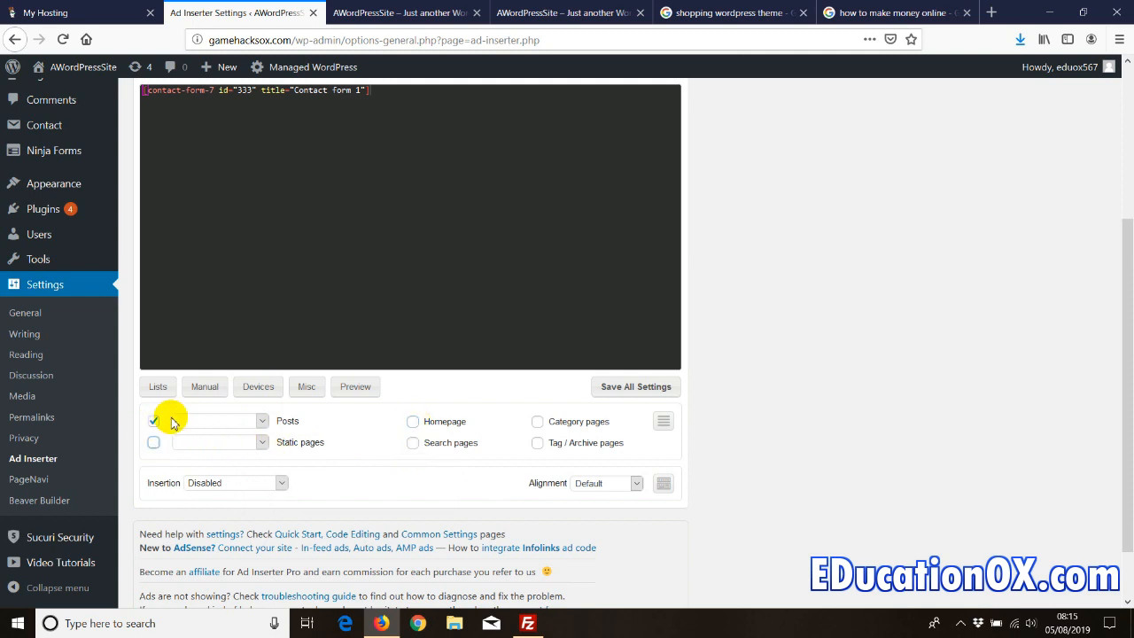
{"action": "left_click", "coordinate": [217, 488]}
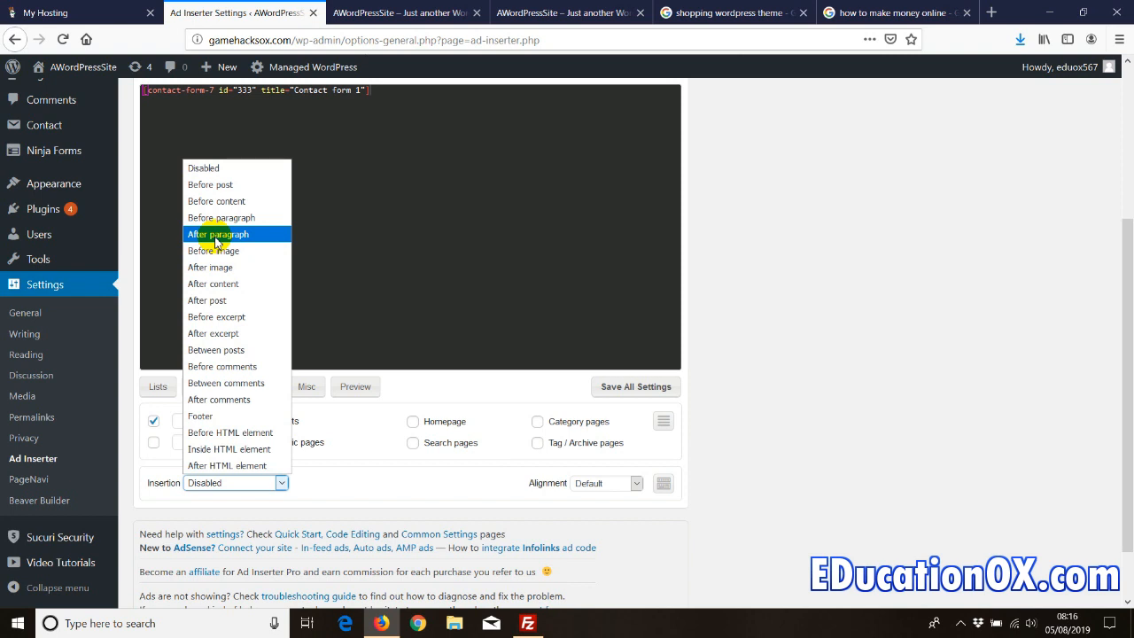
- Set Block 1 to insert after paragraph 0.5 and save all settings
{"action": "left_click", "coordinate": [216, 238]}
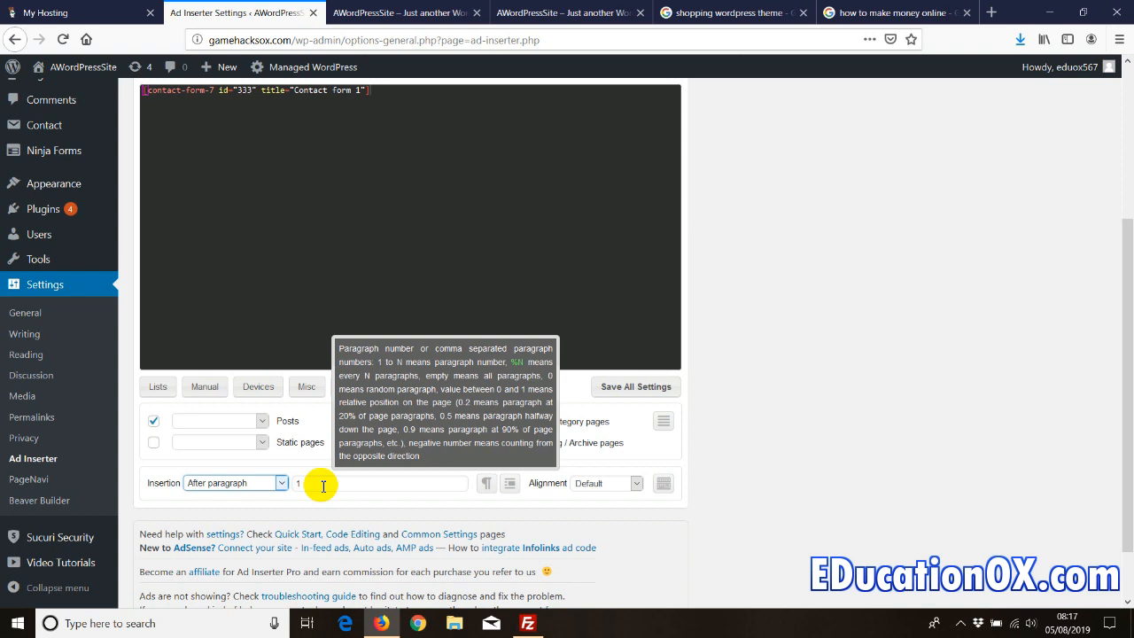
{"action": "double_click", "coordinate": [305, 483]}
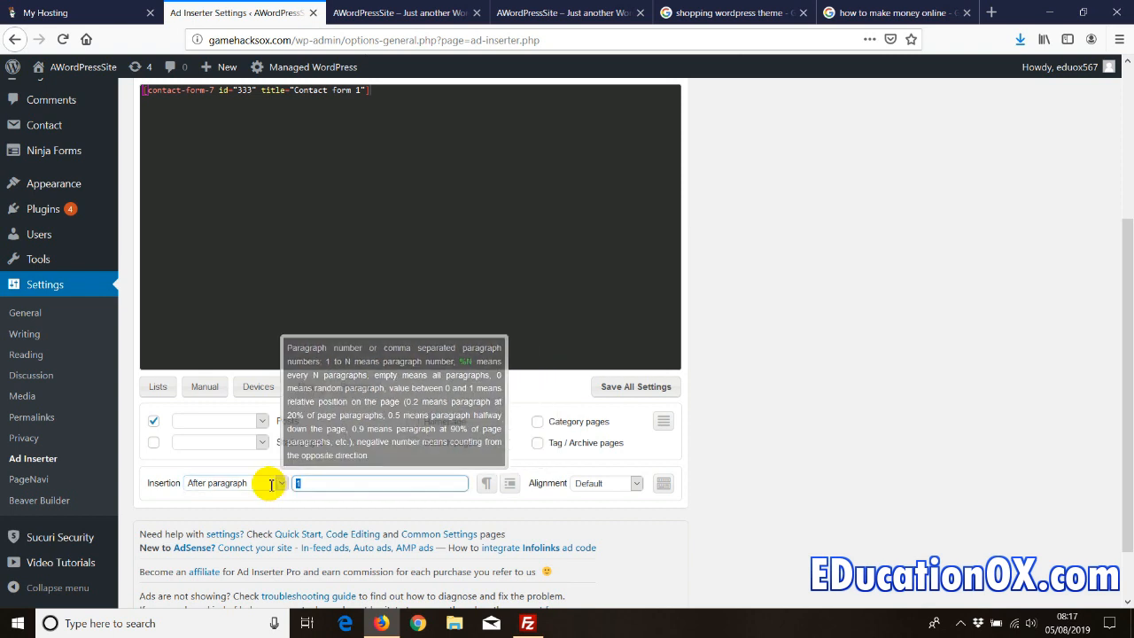
{"action": "type", "text": "0.5"}
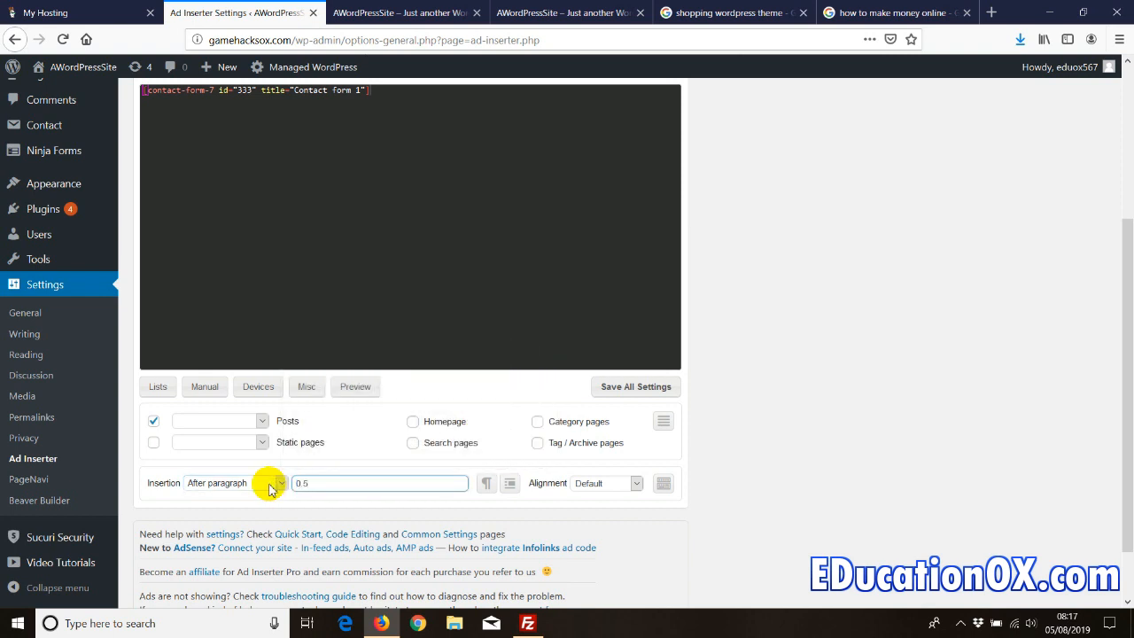
{"action": "left_click", "coordinate": [618, 389]}
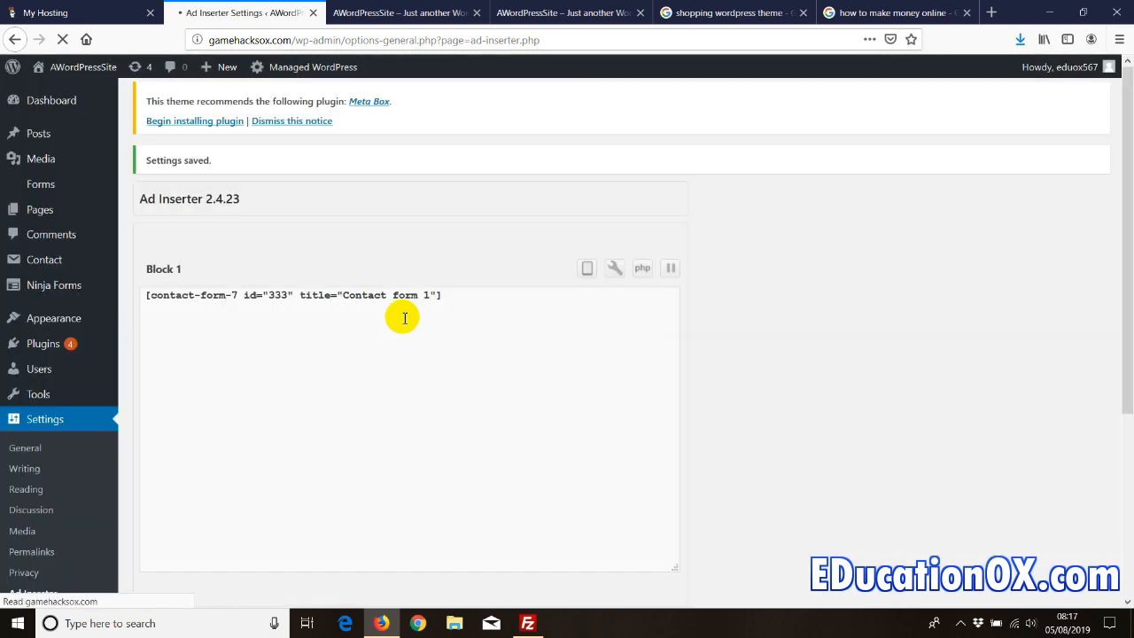
{"action": "left_click", "coordinate": [399, 12]}
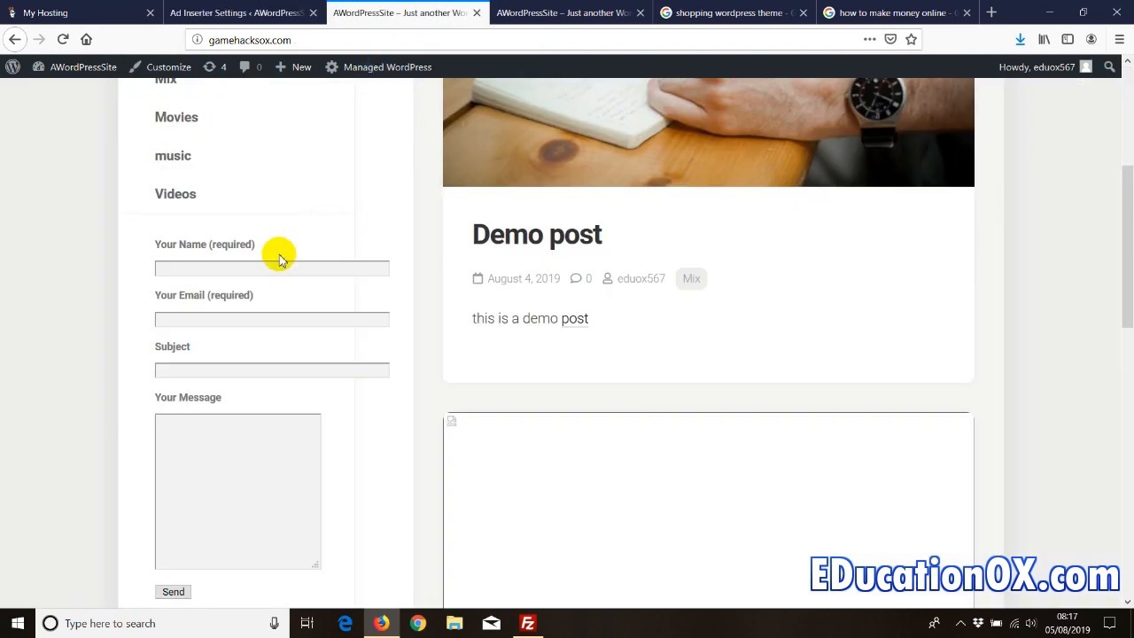
{"action": "scroll", "coordinate": [156, 283], "scroll_direction": "down", "scroll_amount": 1}
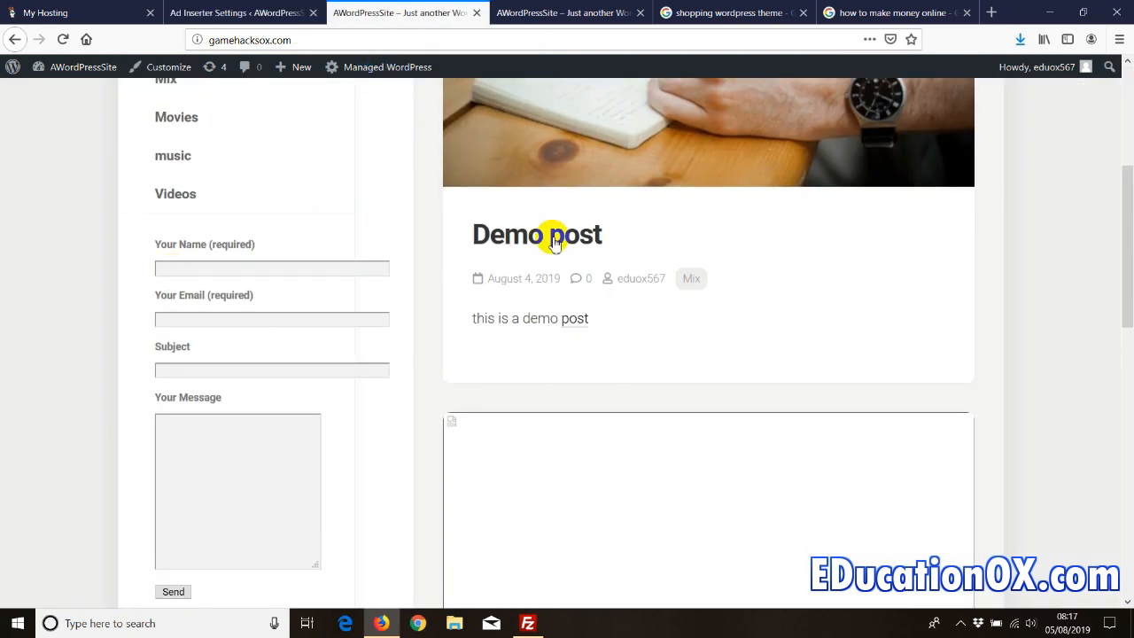
{"action": "left_click", "coordinate": [506, 237]}
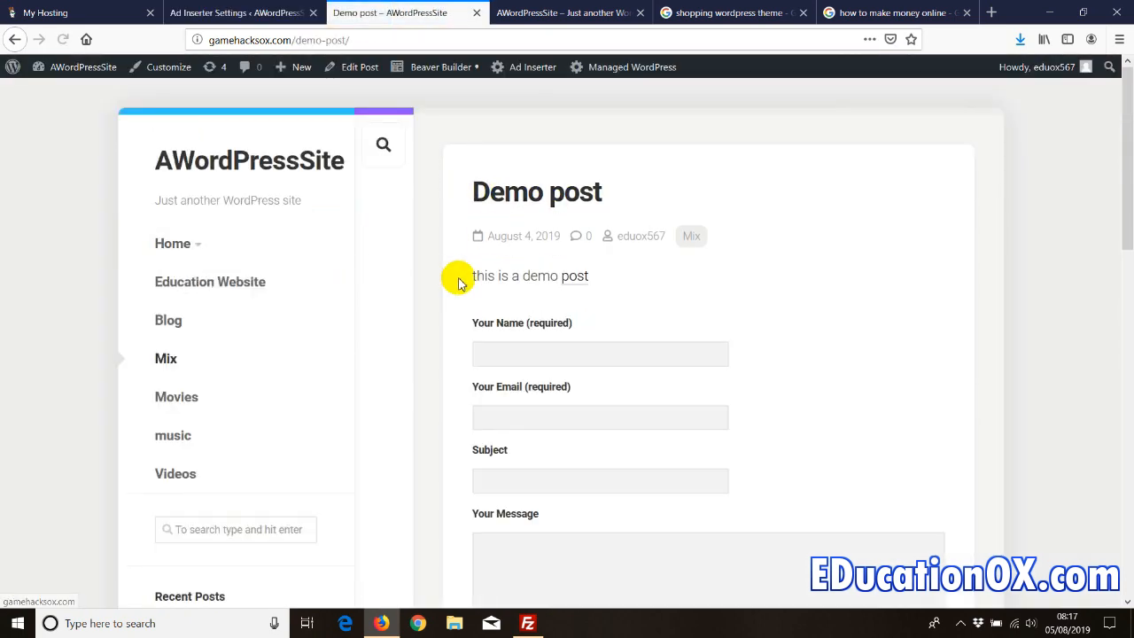
{"action": "left_click", "coordinate": [254, 163]}
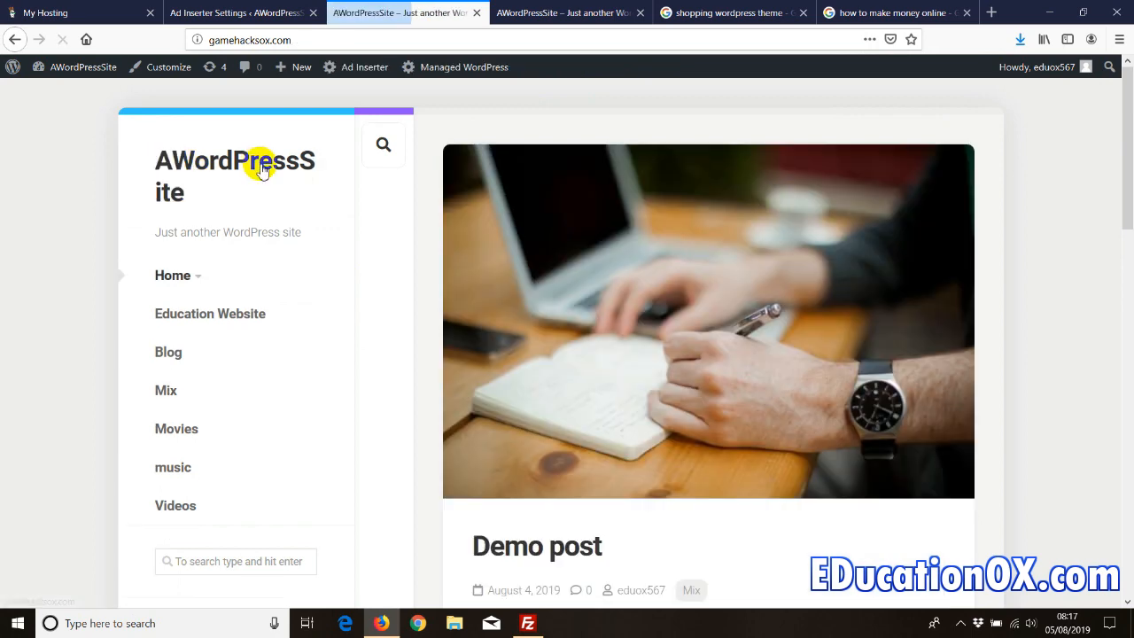
{"action": "scroll", "coordinate": [608, 384], "scroll_direction": "down", "scroll_amount": 5}
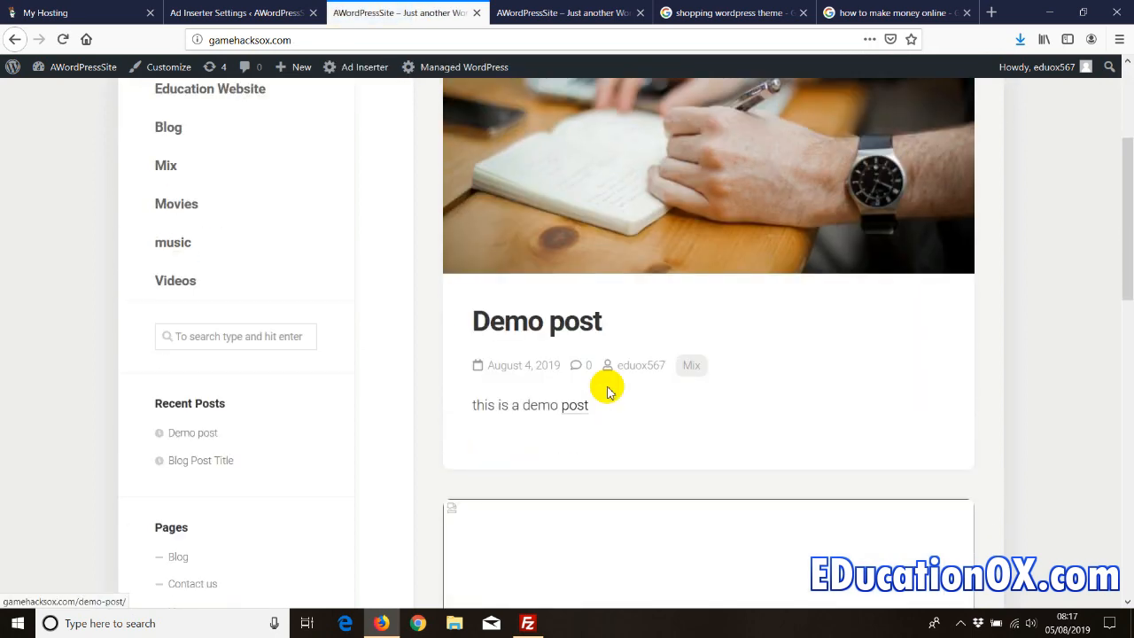
{"action": "scroll", "coordinate": [609, 393], "scroll_direction": "down", "scroll_amount": 5}
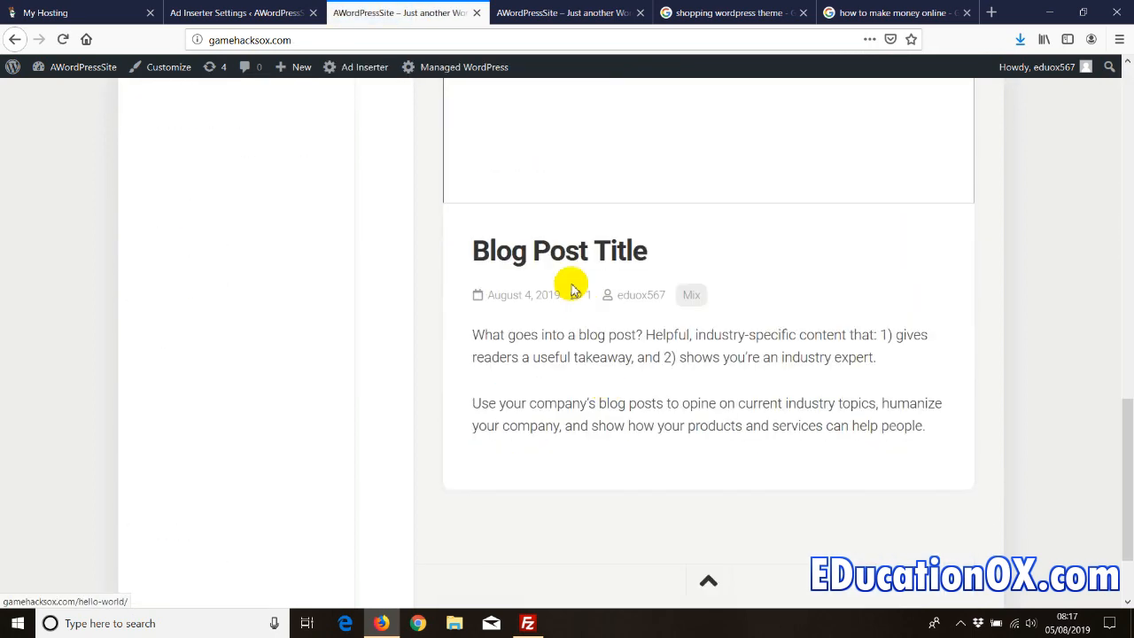
{"action": "left_click", "coordinate": [498, 254]}
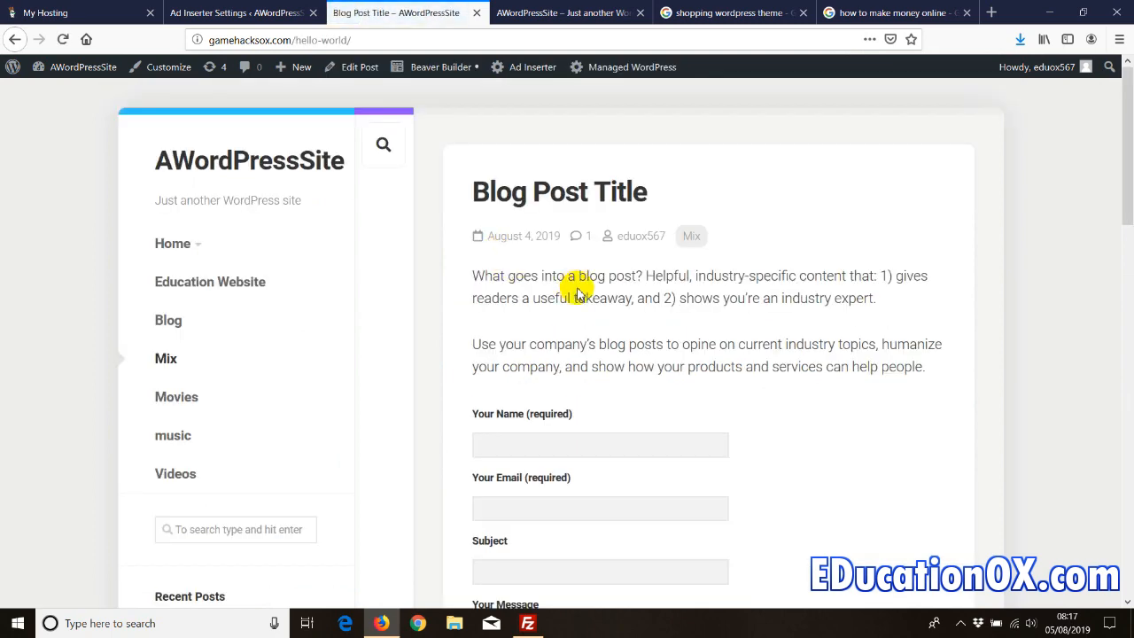
{"action": "scroll", "coordinate": [525, 312], "scroll_direction": "down", "scroll_amount": 3}
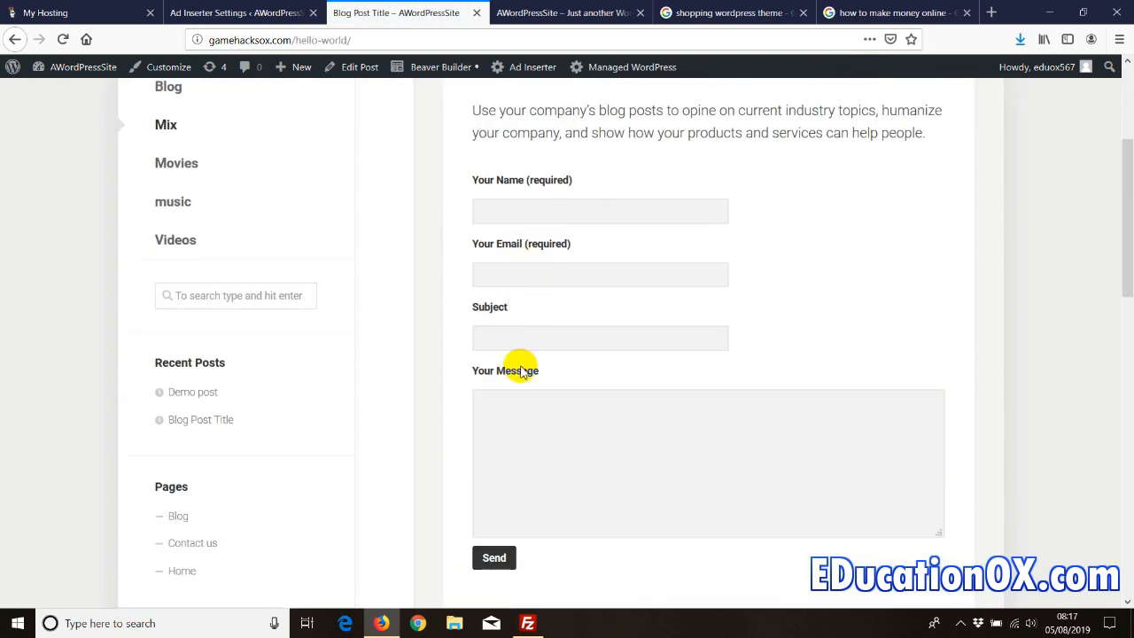
{"action": "scroll", "coordinate": [514, 369], "scroll_direction": "down", "scroll_amount": 1}
{"action": "scroll", "coordinate": [516, 450], "scroll_direction": "up", "scroll_amount": 4}
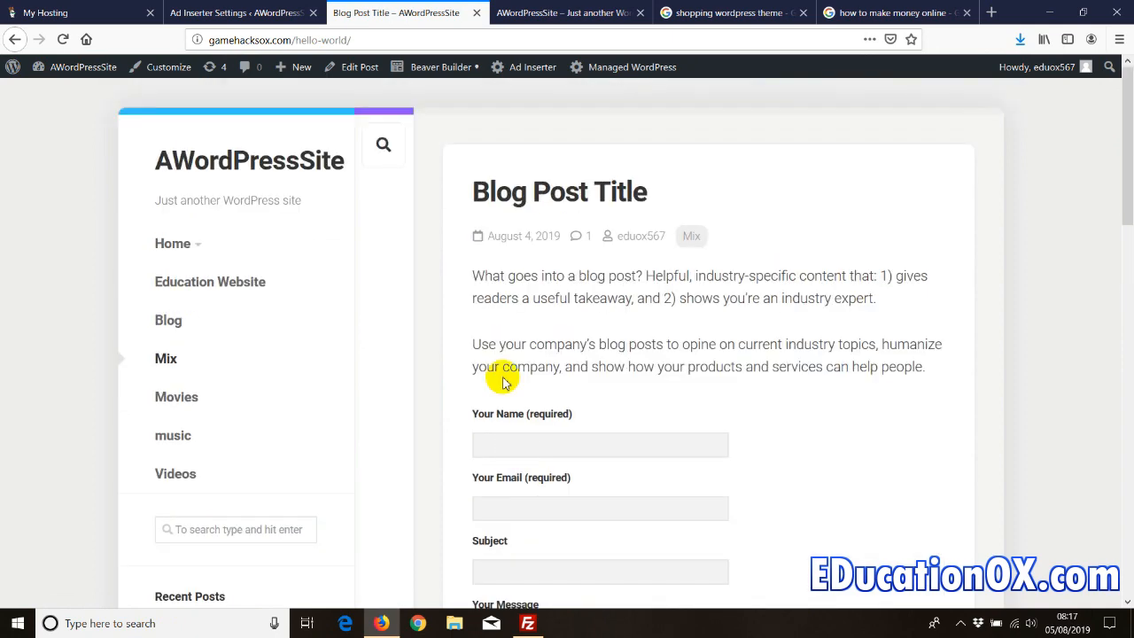
{"action": "scroll", "coordinate": [506, 425], "scroll_direction": "down", "scroll_amount": 1}
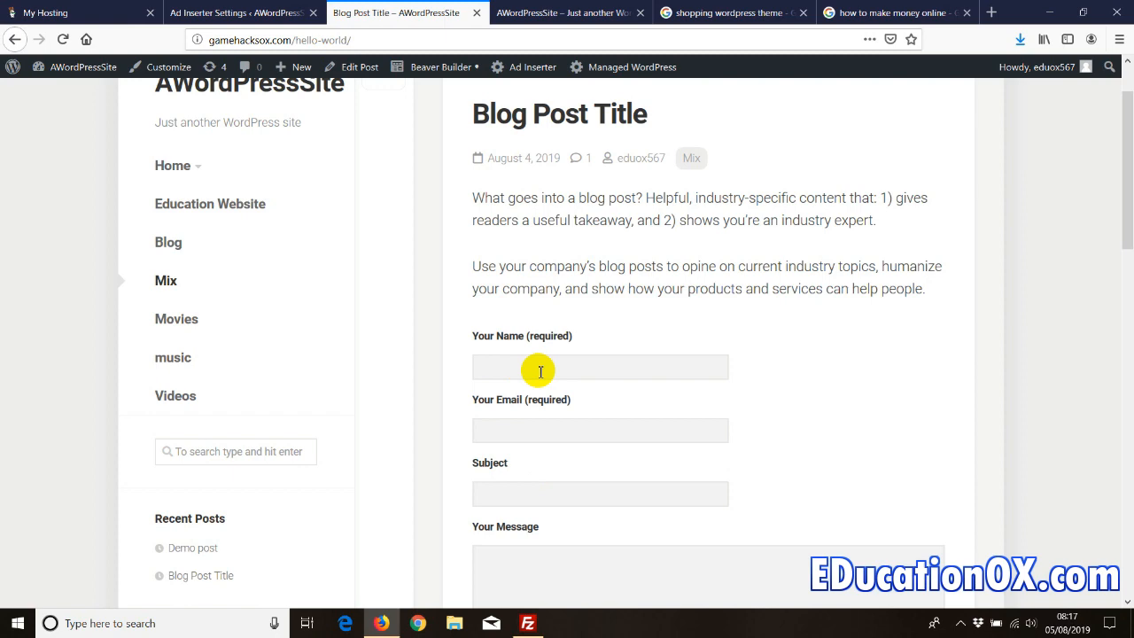
{"action": "scroll", "coordinate": [539, 372], "scroll_direction": "up", "scroll_amount": 2}
{"action": "left_click", "coordinate": [235, 13]}
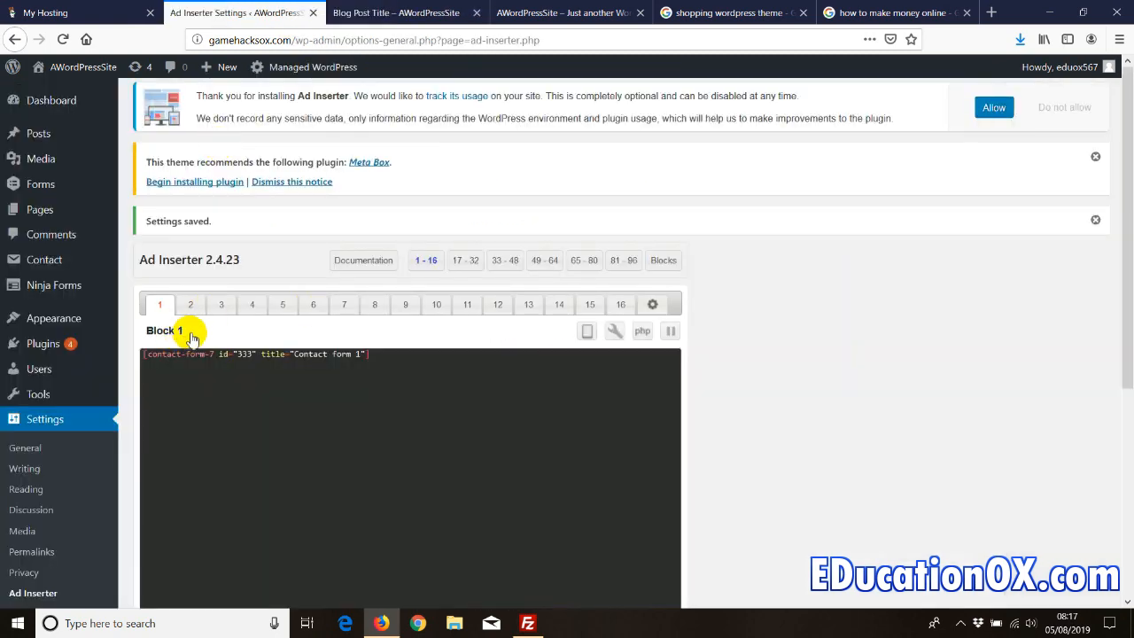
- Paste the Contact form 1 shortcode into Block 2's code area
{"action": "scroll", "coordinate": [191, 337], "scroll_direction": "down", "scroll_amount": 2}
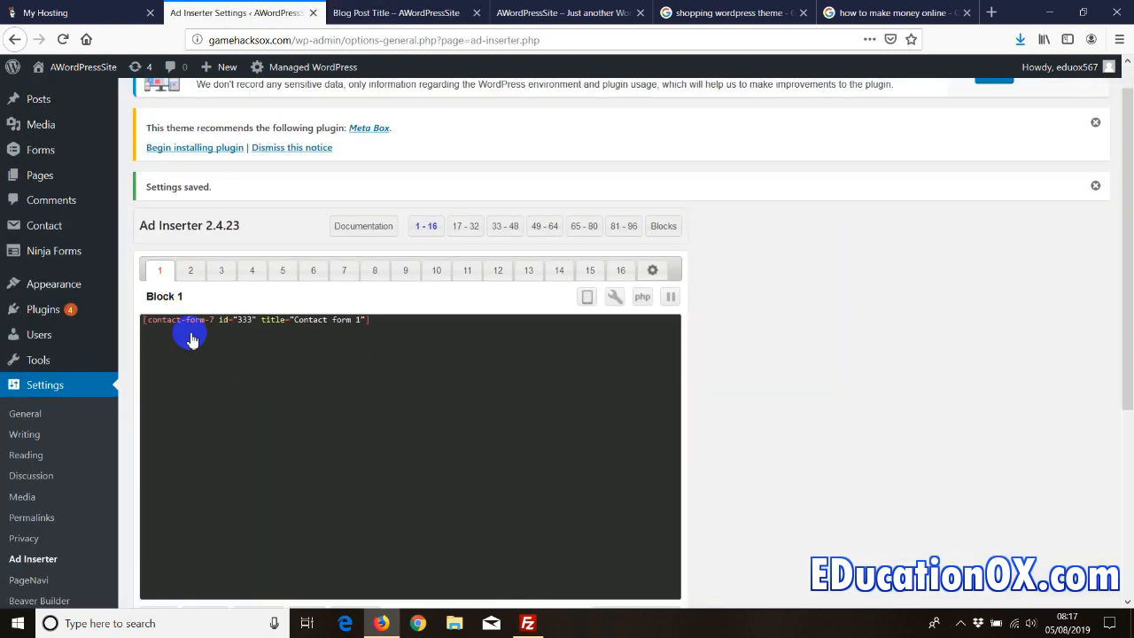
{"action": "left_click", "coordinate": [192, 227]}
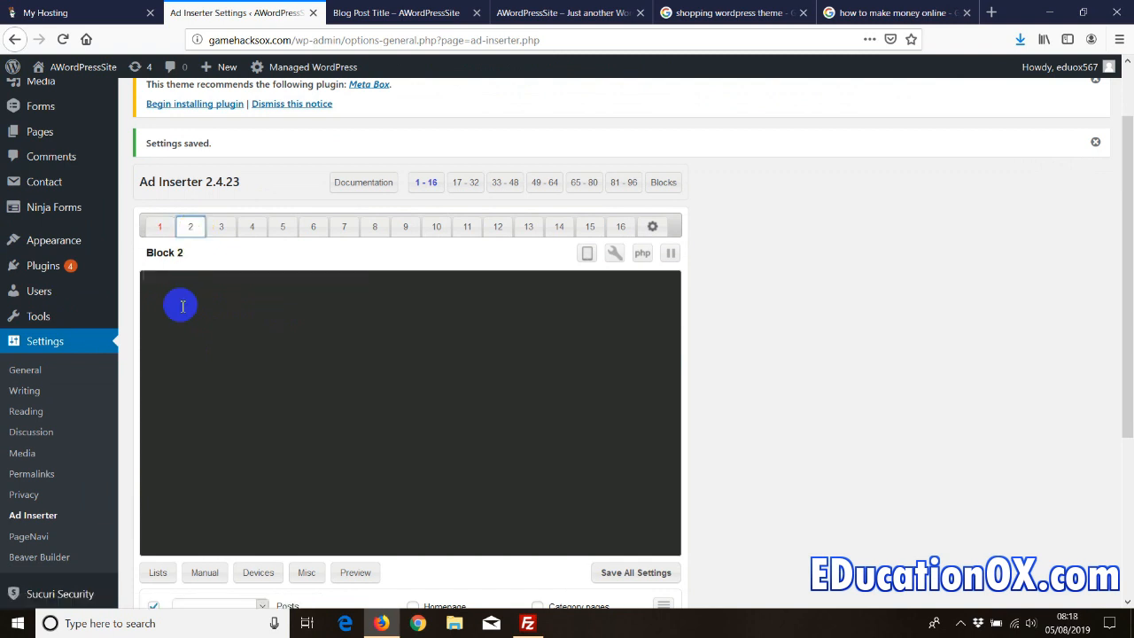
{"action": "right_click", "coordinate": [174, 309]}
{"action": "left_click", "coordinate": [203, 360]}
- Enable Block 2 for the Homepage instead of Posts
{"action": "scroll", "coordinate": [335, 357], "scroll_direction": "down", "scroll_amount": 5}
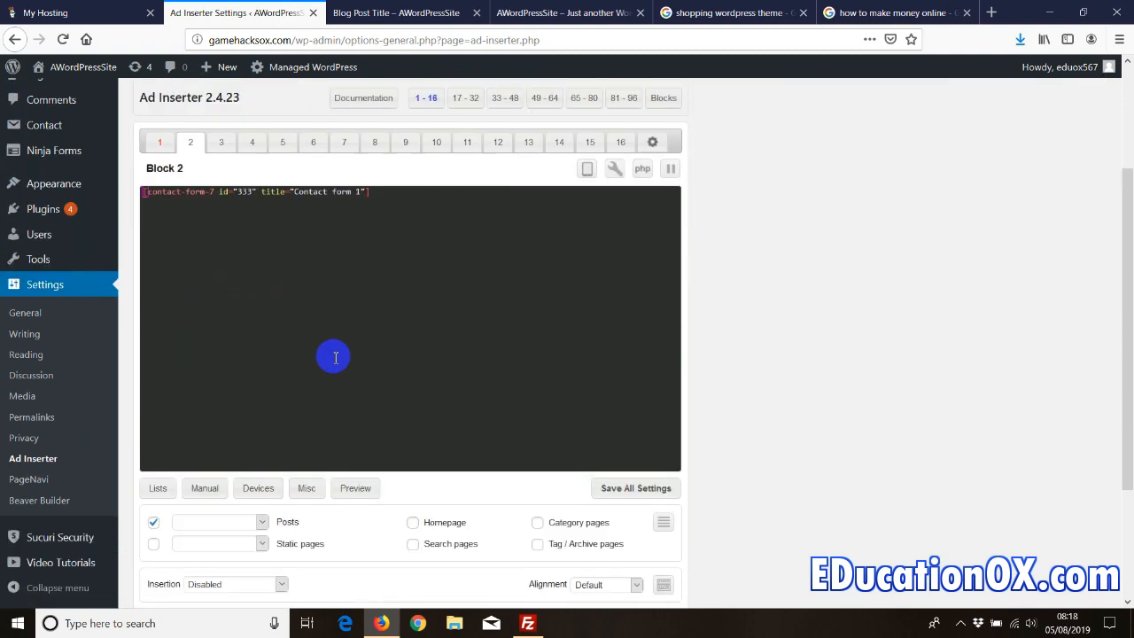
{"action": "left_click", "coordinate": [154, 373]}
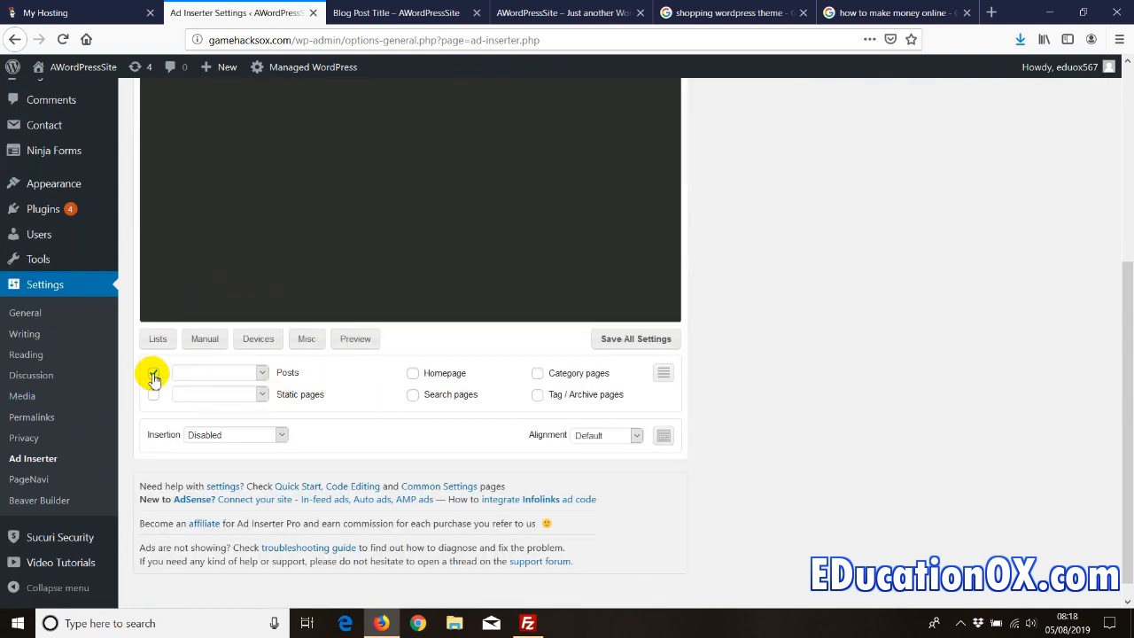
{"action": "left_click", "coordinate": [414, 373]}
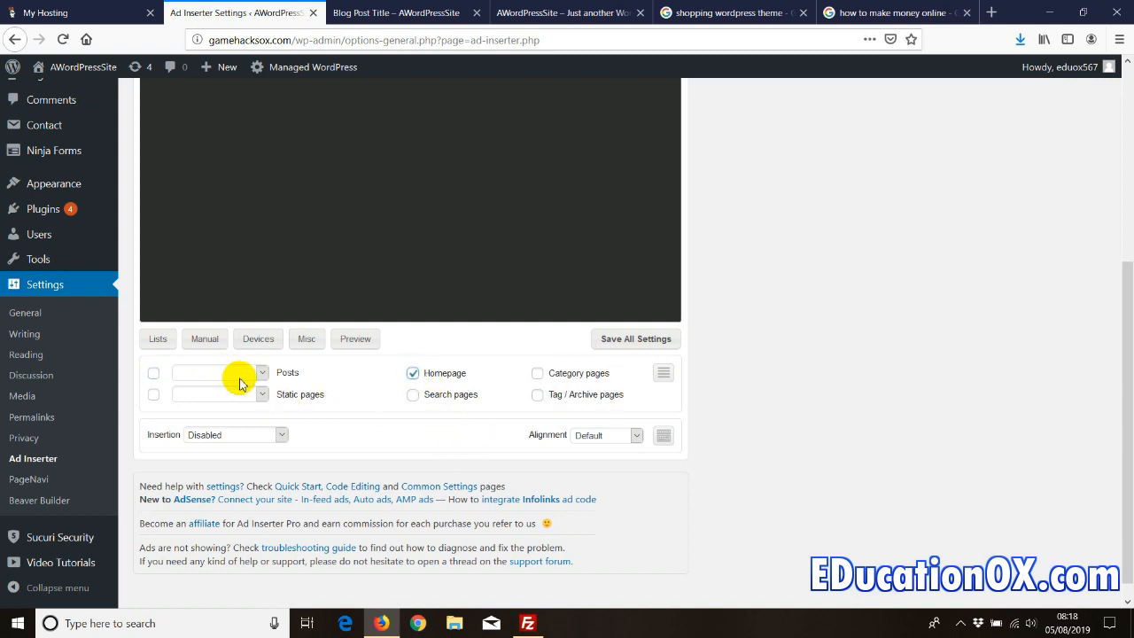
{"action": "left_click", "coordinate": [233, 434]}
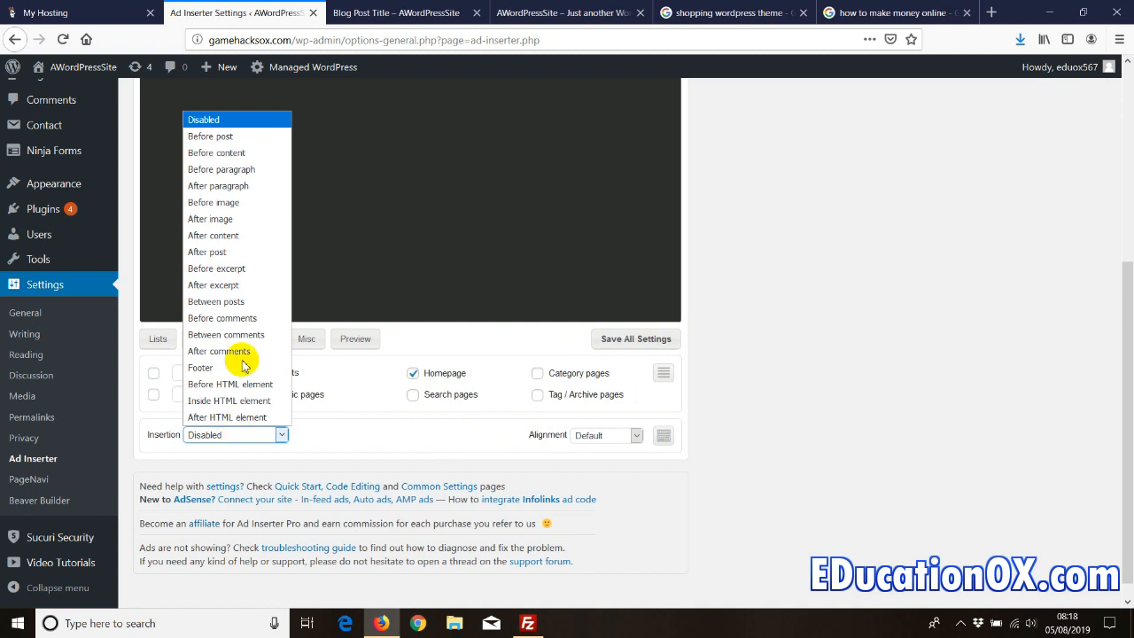
- Set Block 2 to insert Before content with Center alignment, then save all settings
{"action": "left_click", "coordinate": [232, 153]}
{"action": "left_click", "coordinate": [592, 435]}
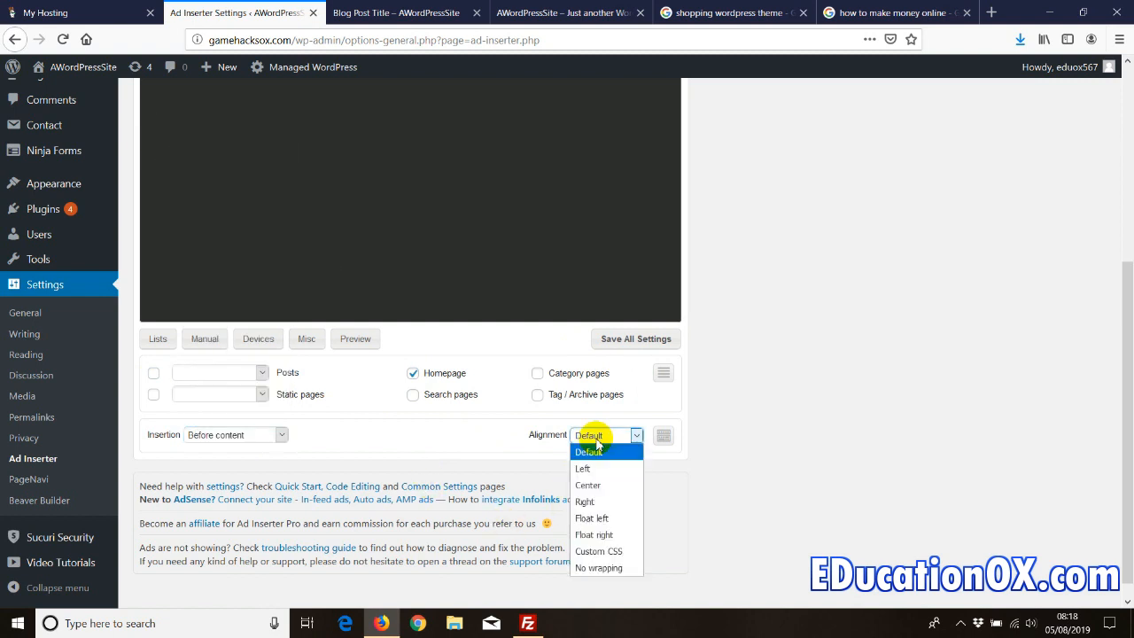
{"action": "left_click", "coordinate": [588, 487]}
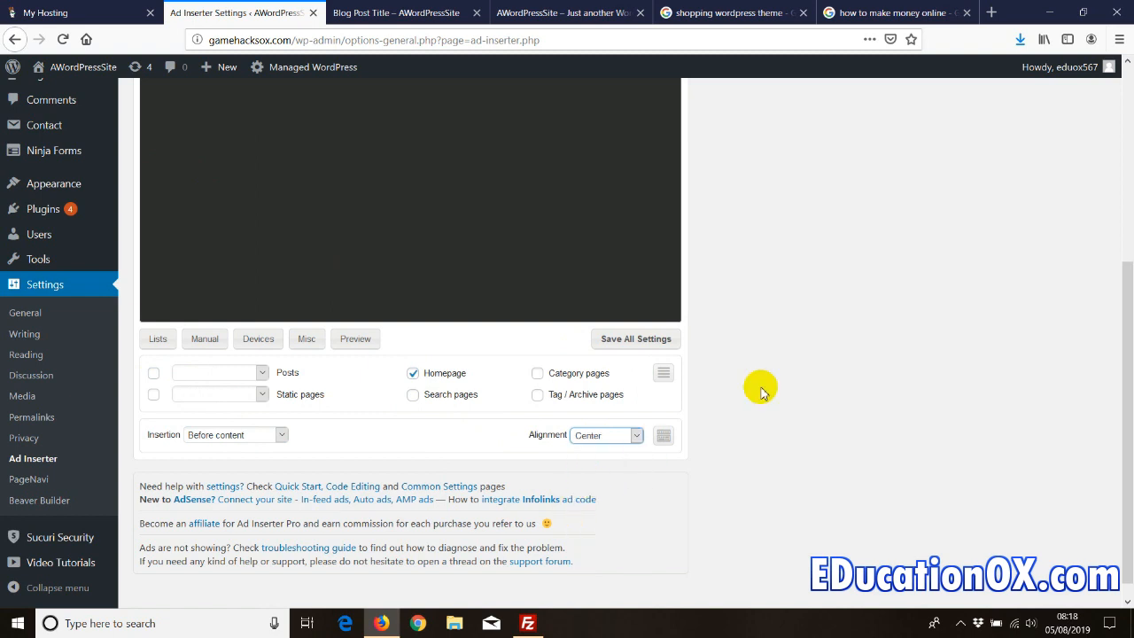
{"action": "left_click", "coordinate": [631, 338]}
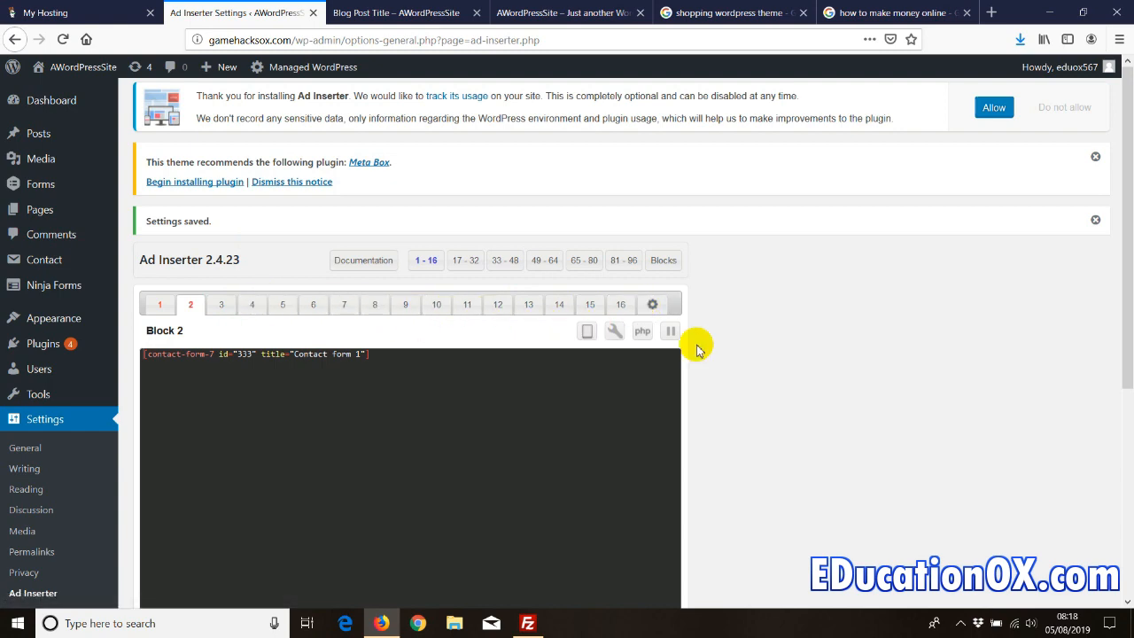
{"action": "scroll", "coordinate": [753, 344], "scroll_direction": "down", "scroll_amount": 5}
{"action": "scroll", "coordinate": [829, 345], "scroll_direction": "up", "scroll_amount": 3}
{"action": "scroll", "coordinate": [829, 345], "scroll_direction": "down", "scroll_amount": 3}
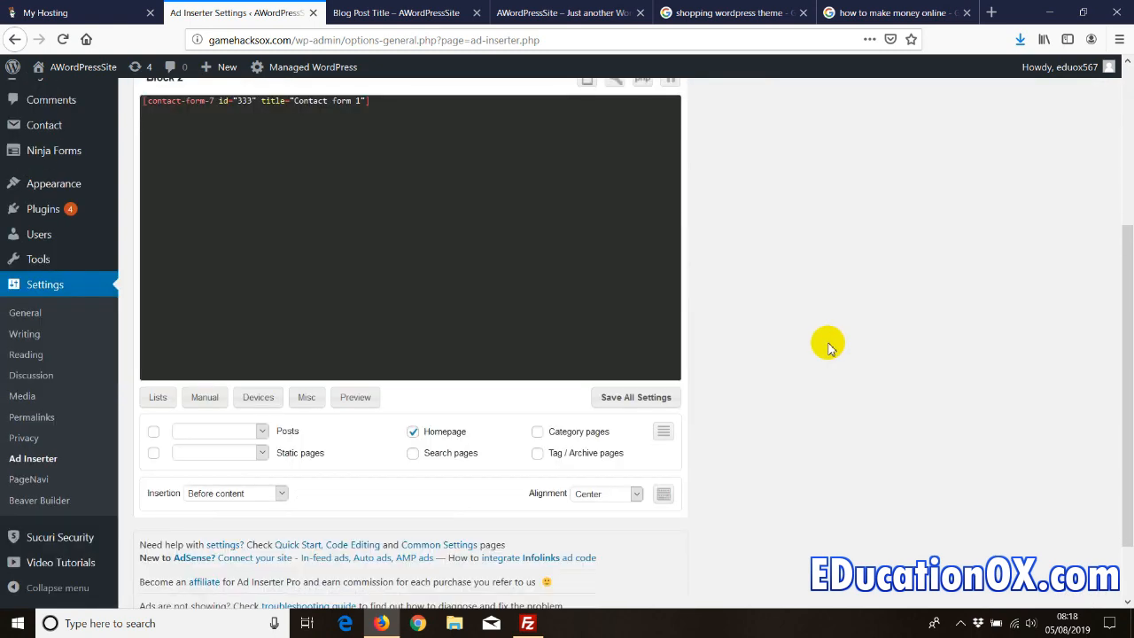
{"action": "scroll", "coordinate": [829, 346], "scroll_direction": "up", "scroll_amount": 3}
{"action": "scroll", "coordinate": [828, 346], "scroll_direction": "down", "scroll_amount": 1}
{"action": "scroll", "coordinate": [828, 345], "scroll_direction": "up", "scroll_amount": 3}
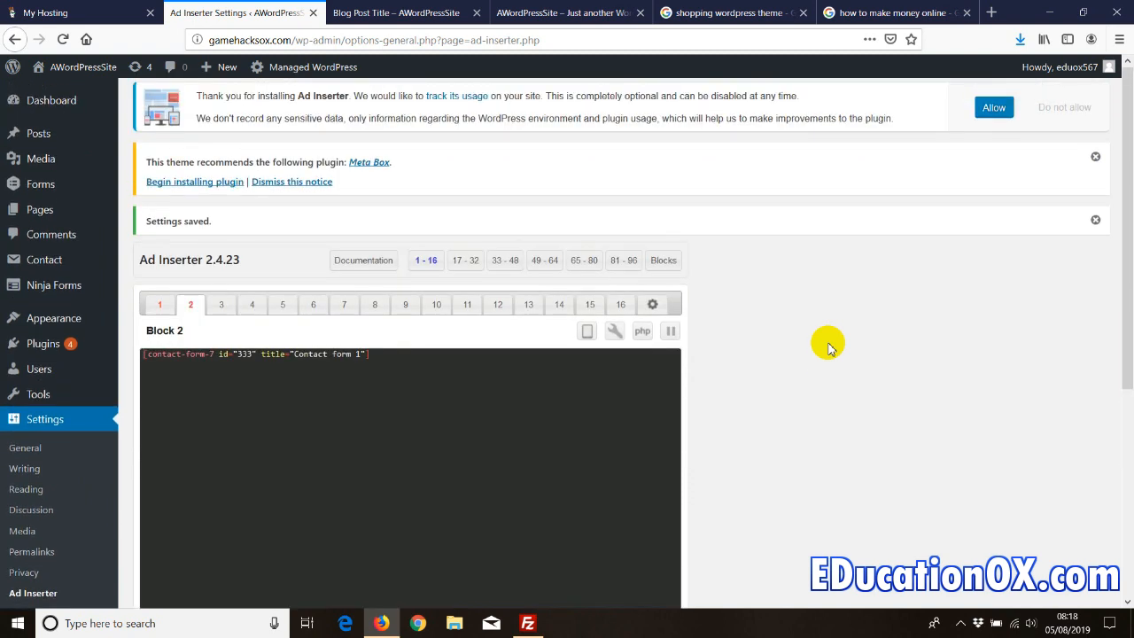